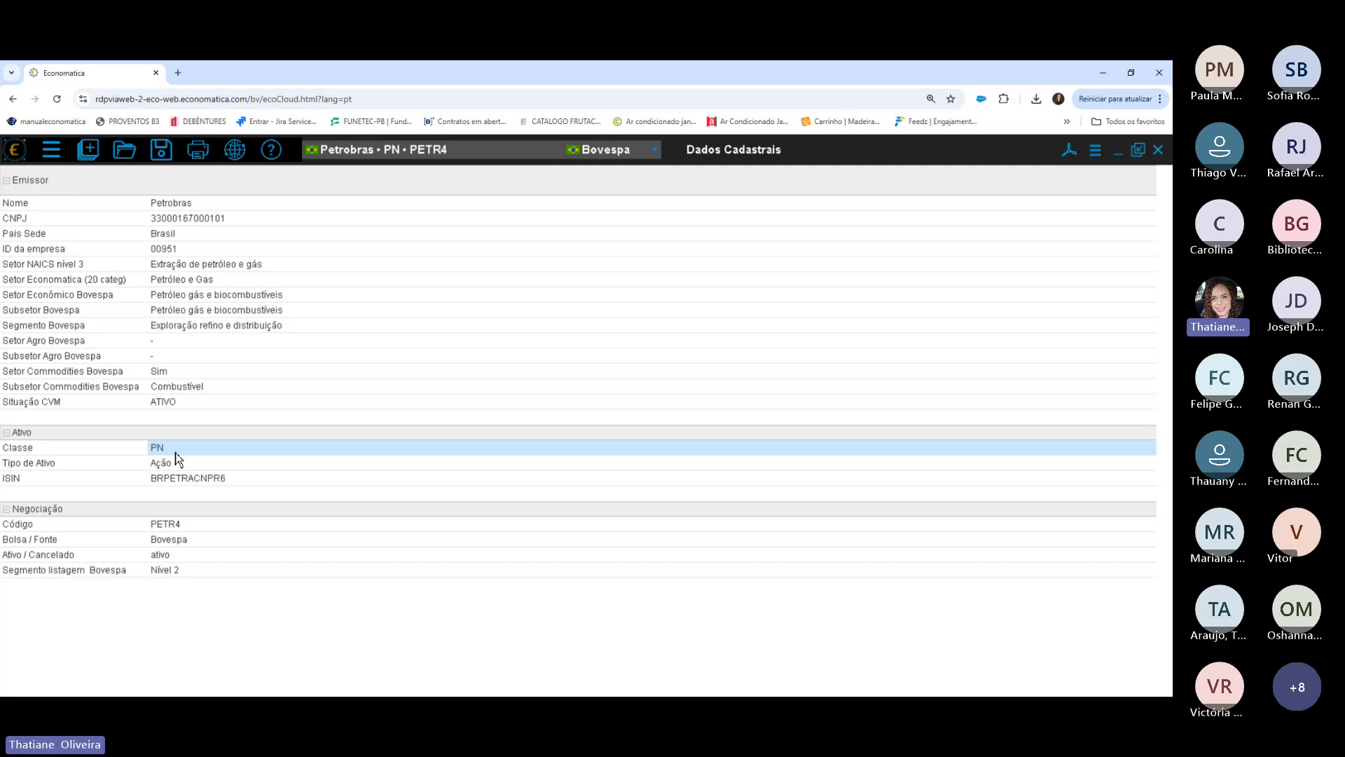
Close the Dados Cadastrais window and open the Demonstrativos Financeiros for Petrobras PN.
left_click(177, 554)
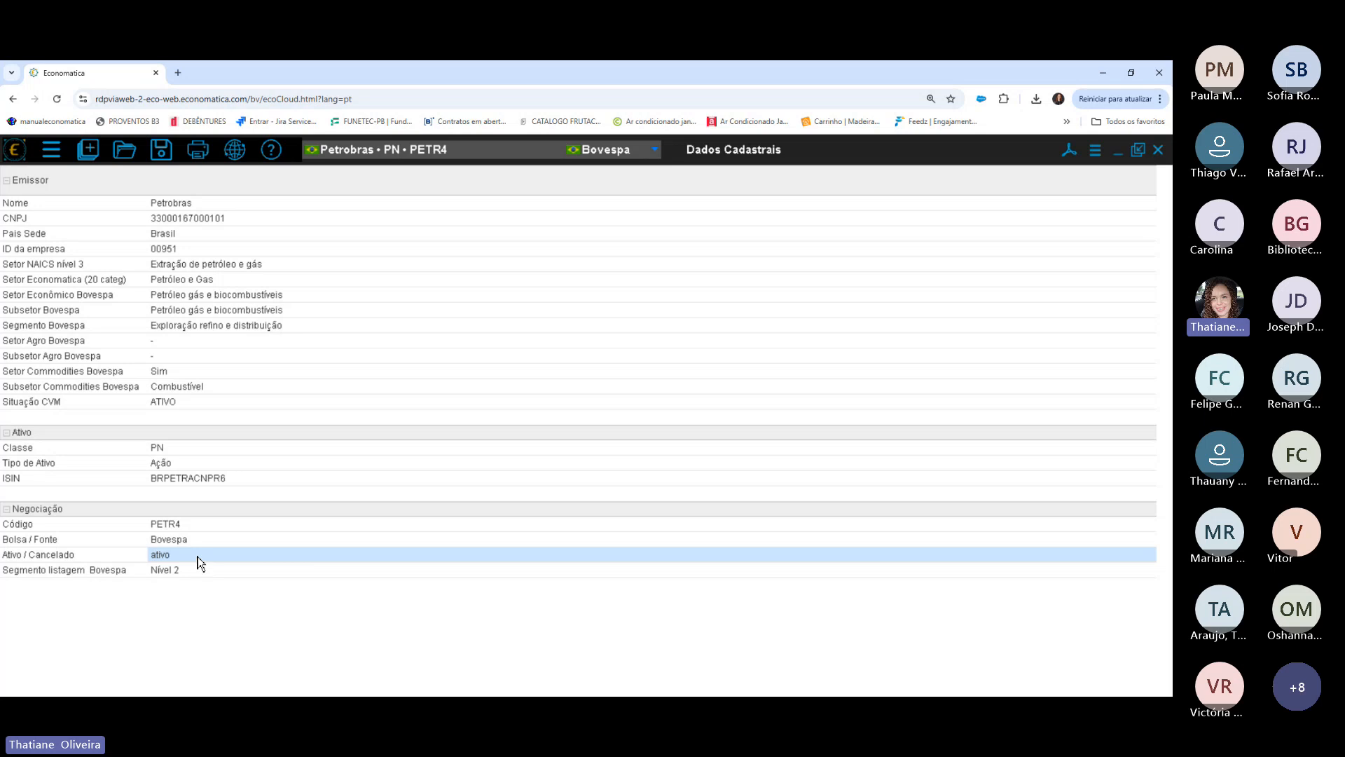
left_click(190, 573)
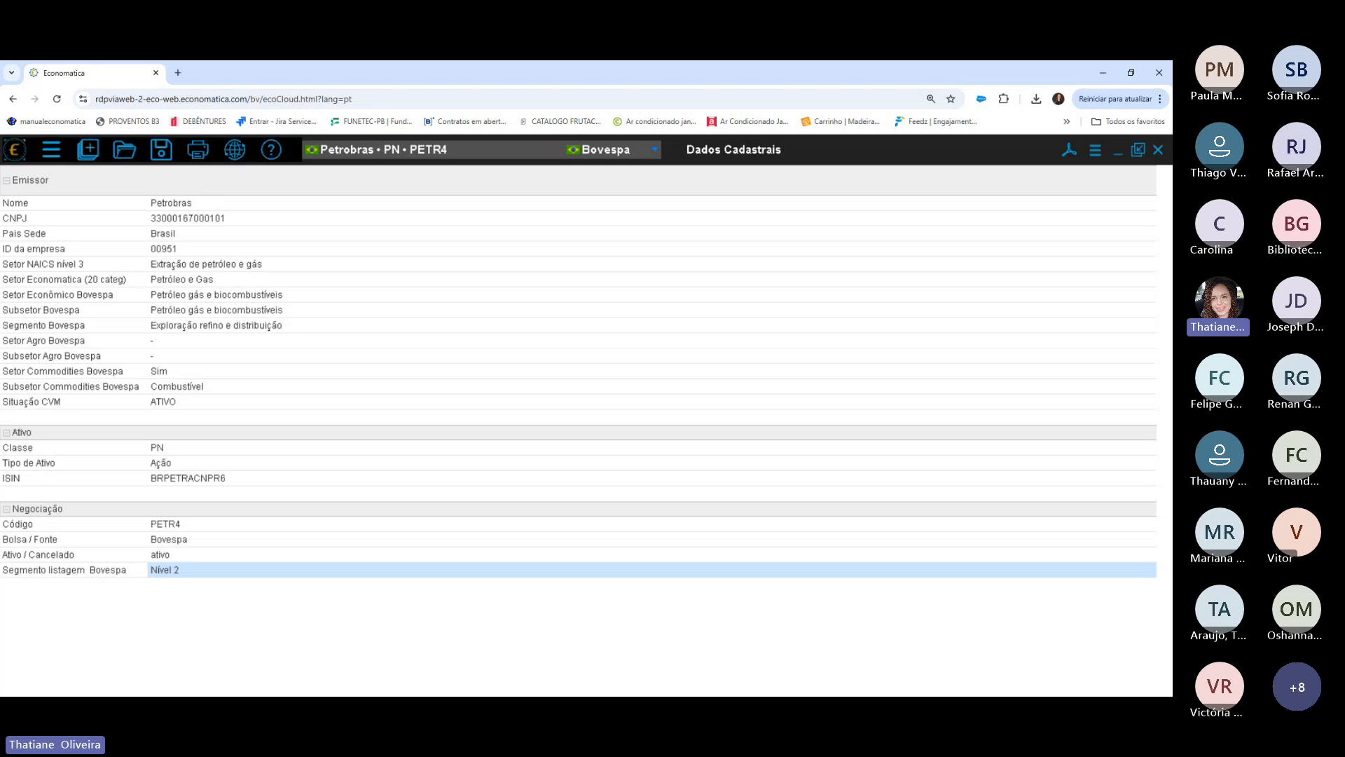
left_click(1159, 149)
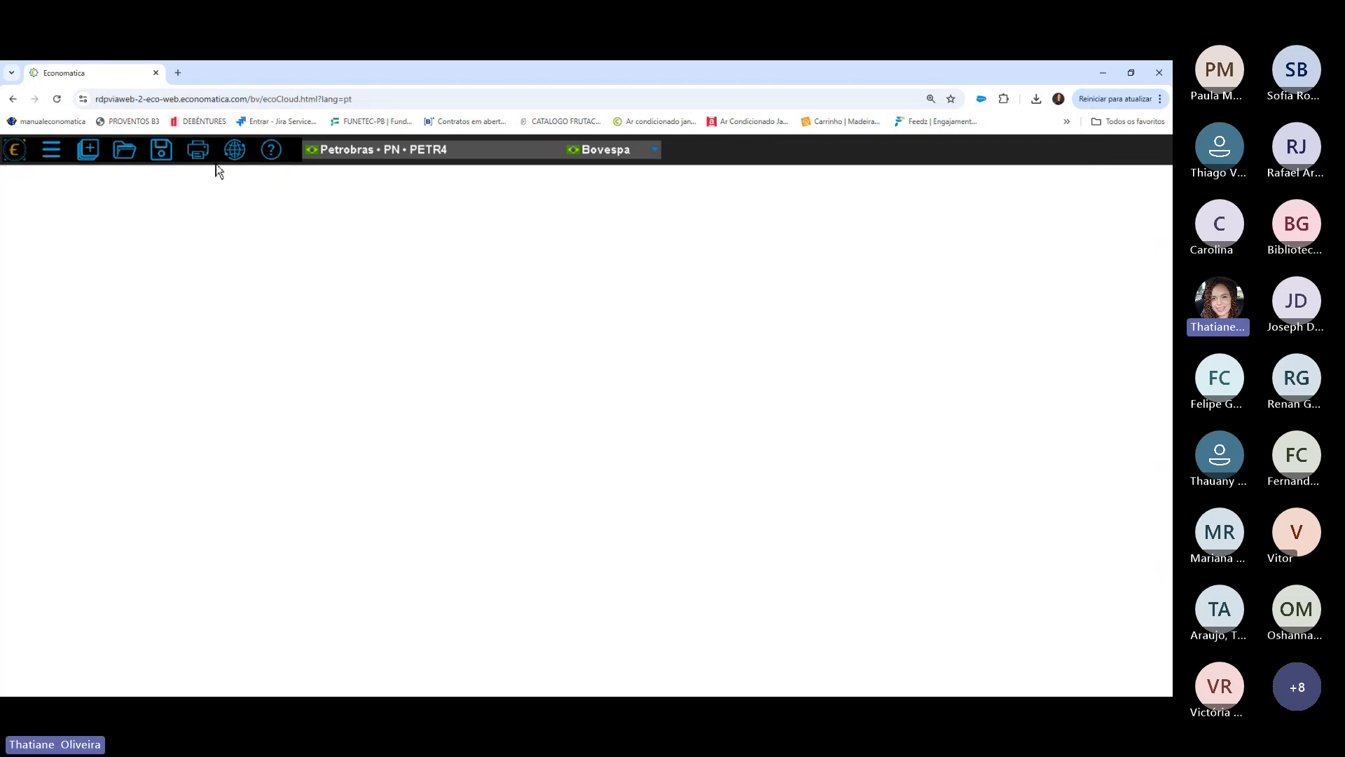
left_click(87, 149)
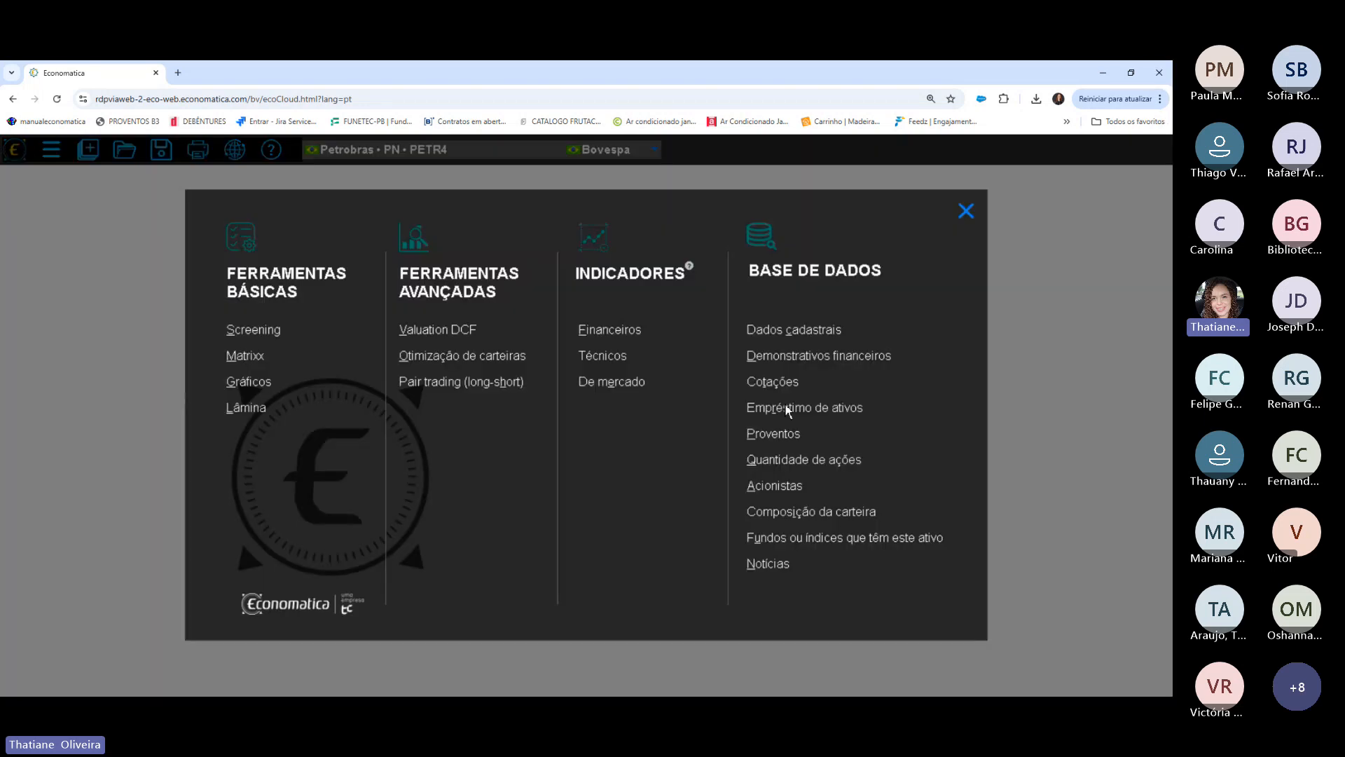
left_click(841, 356)
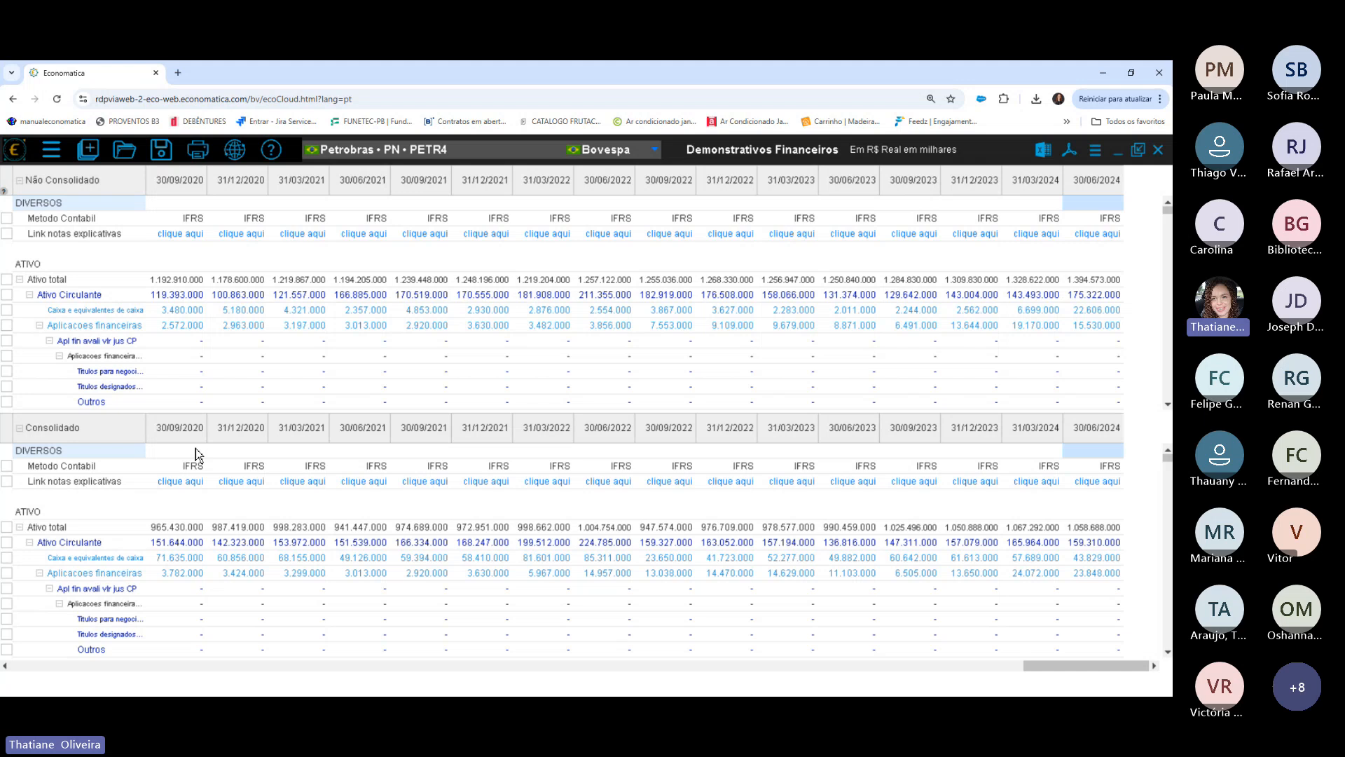
Set the Consolidado parameter of the financial statements to "Sim *".
left_click(97, 440)
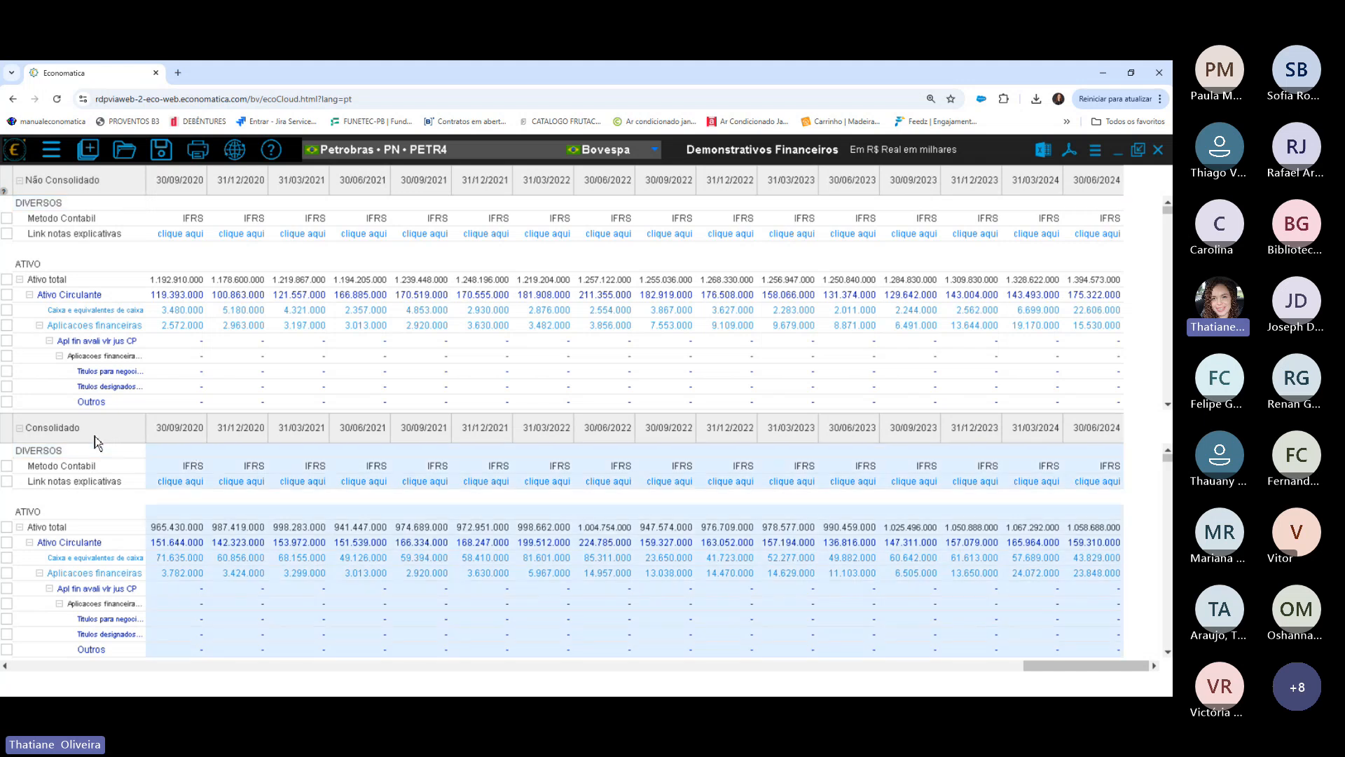
left_click(442, 365)
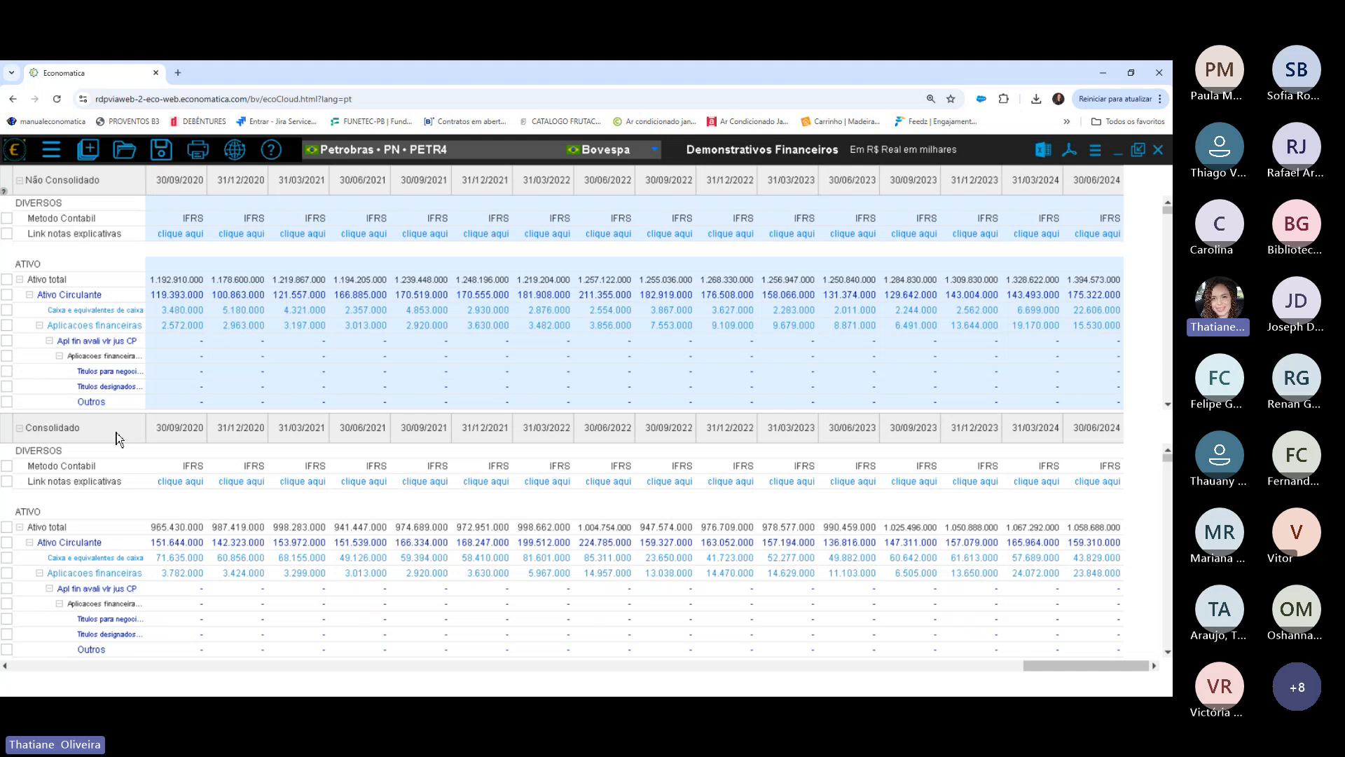
left_click(1097, 152)
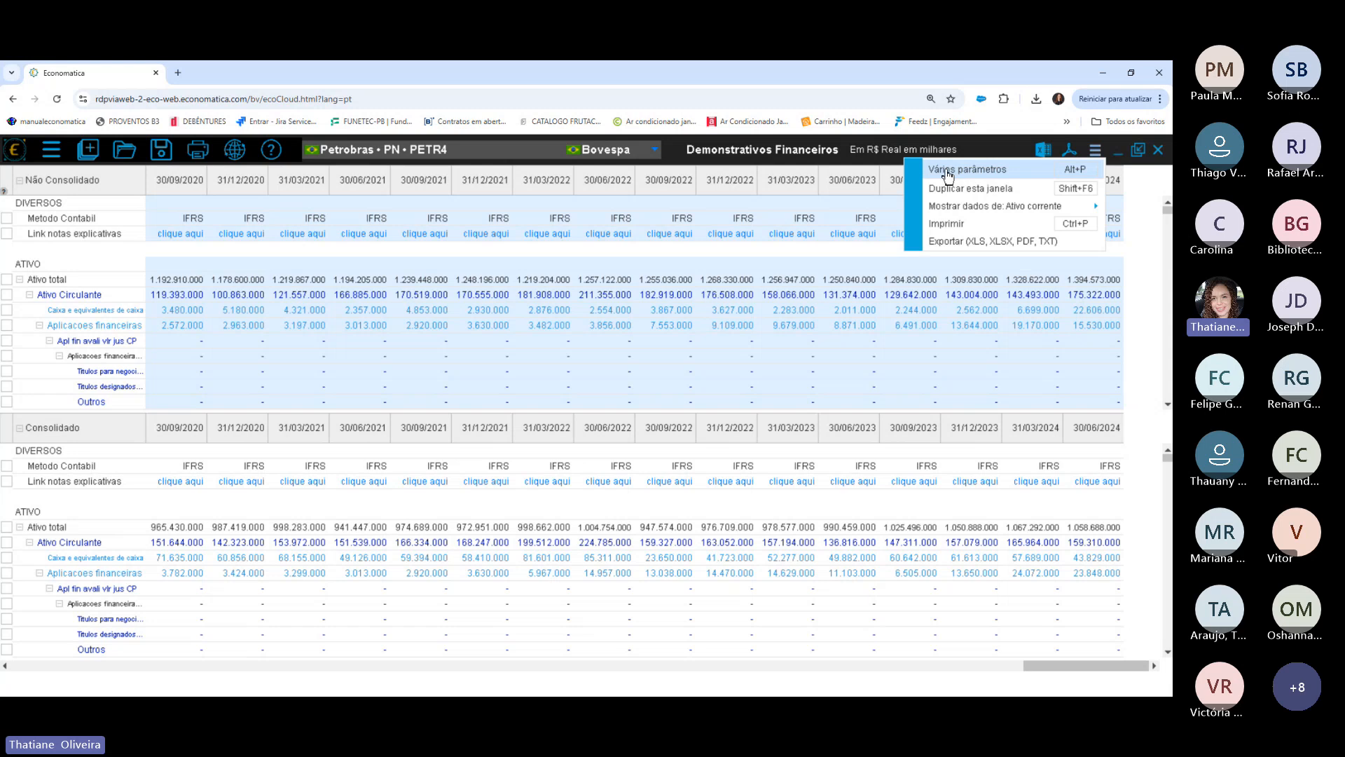
left_click(949, 172)
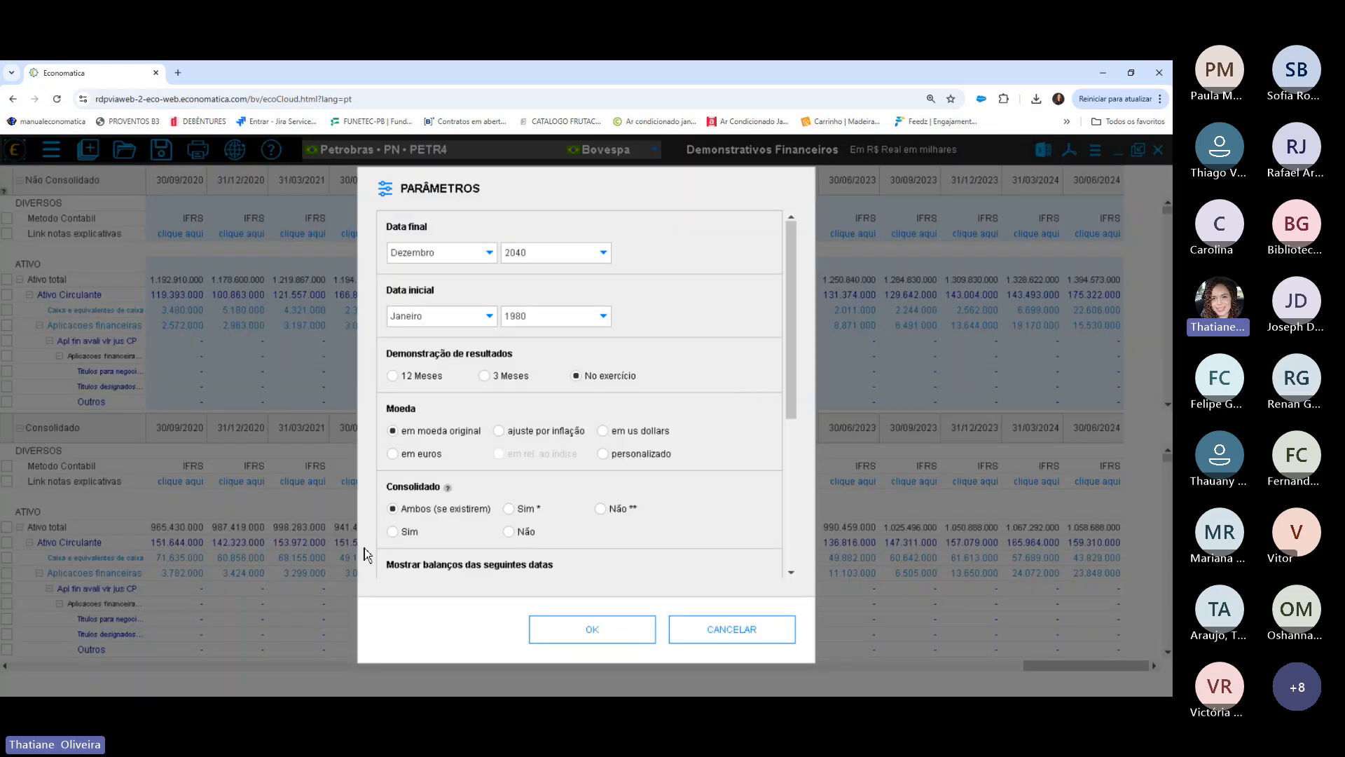
left_click(511, 510)
left_click(627, 634)
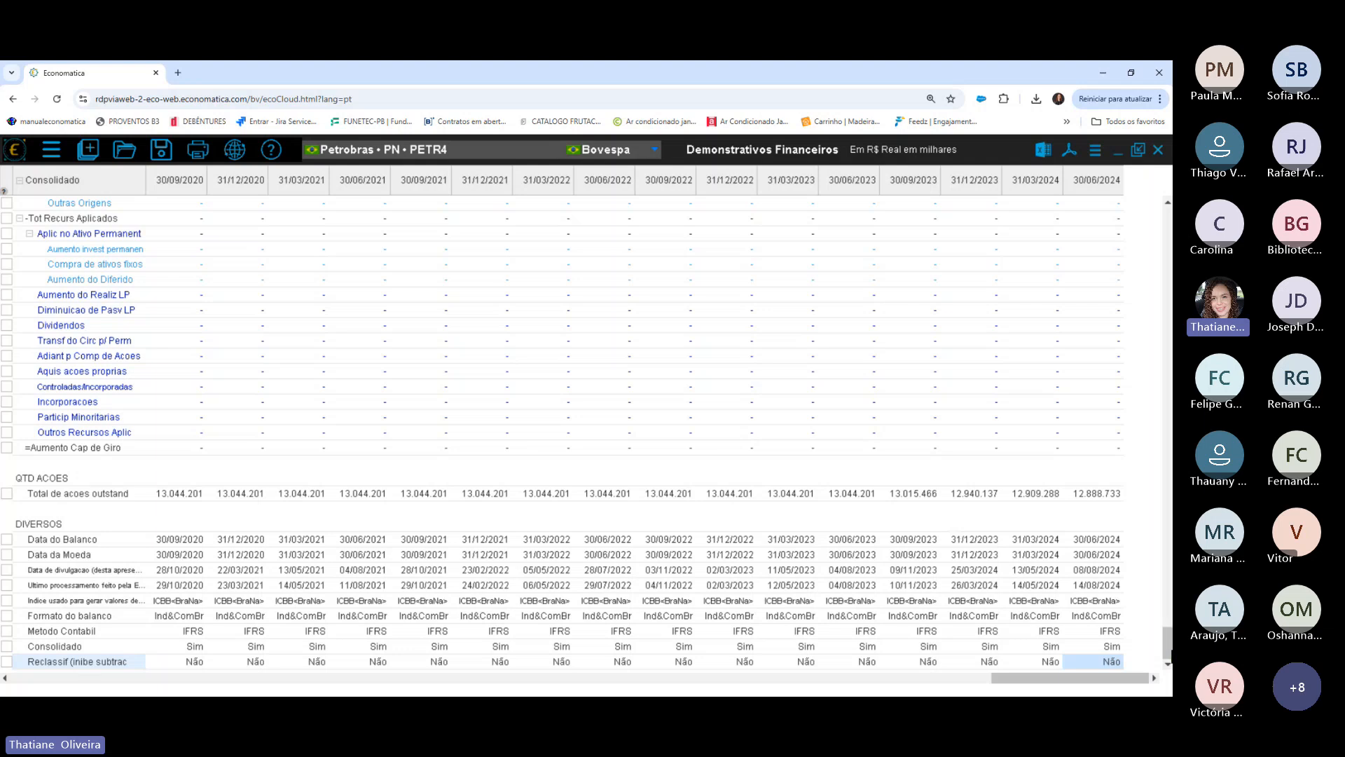
Reduce Ativo Circulante and Ativo nao circulante in the first ATIVO section to their first-level accounts.
left_click_drag(1168, 653, 1150, 187)
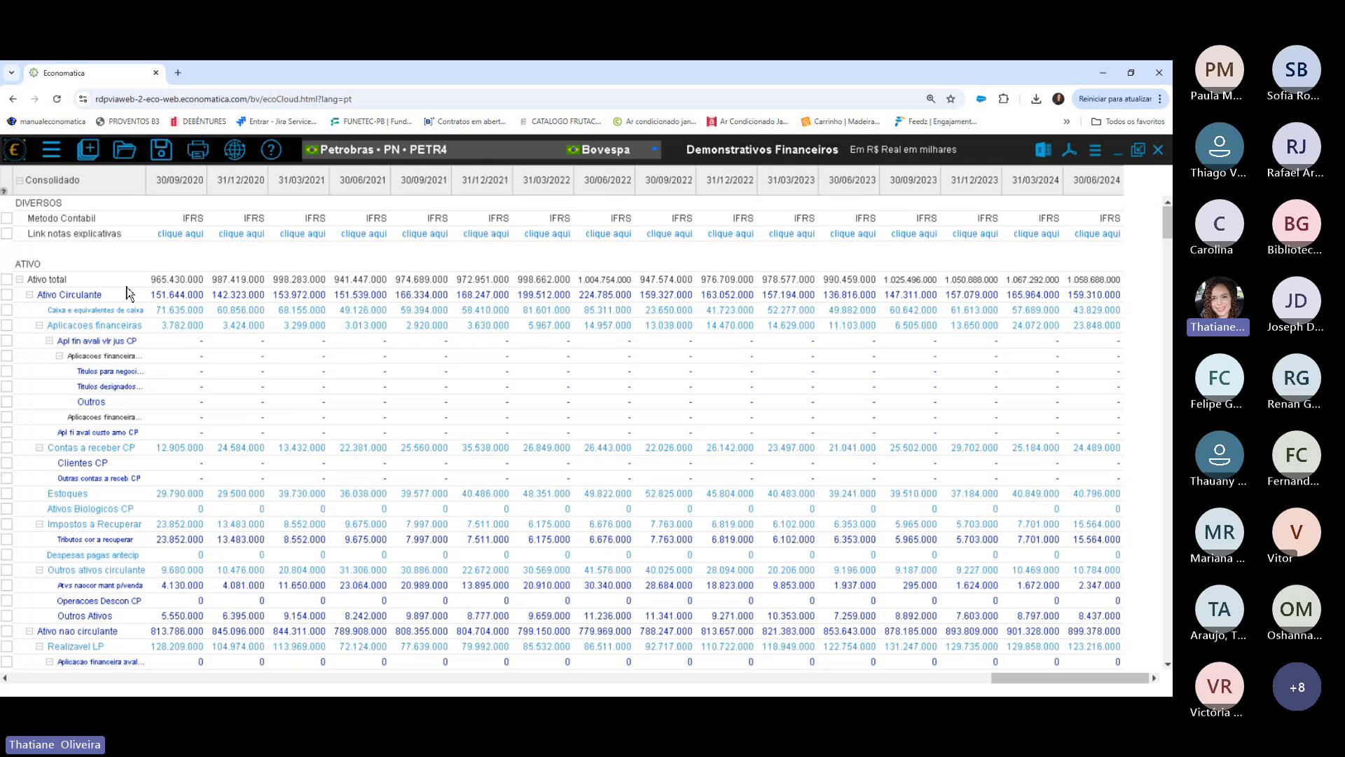
left_click(32, 300)
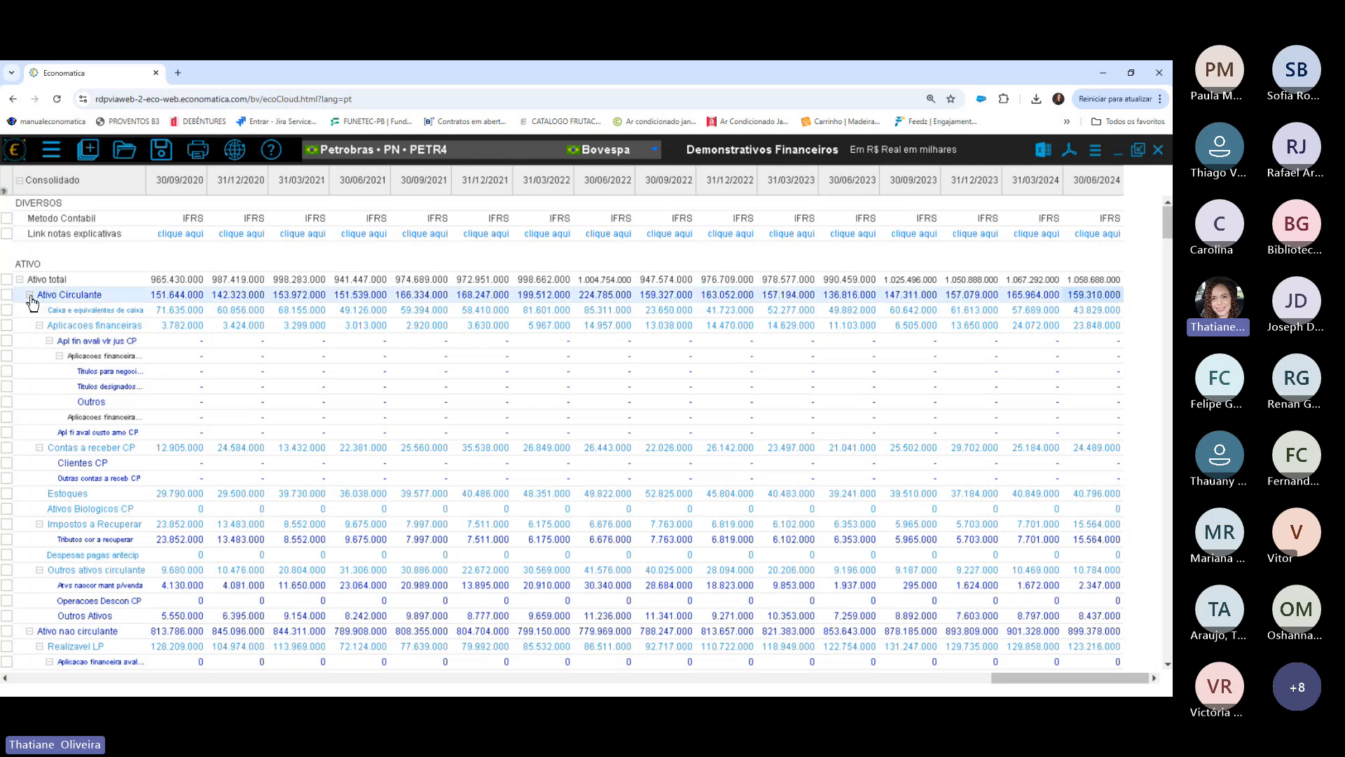
left_click(31, 297)
left_click(30, 434)
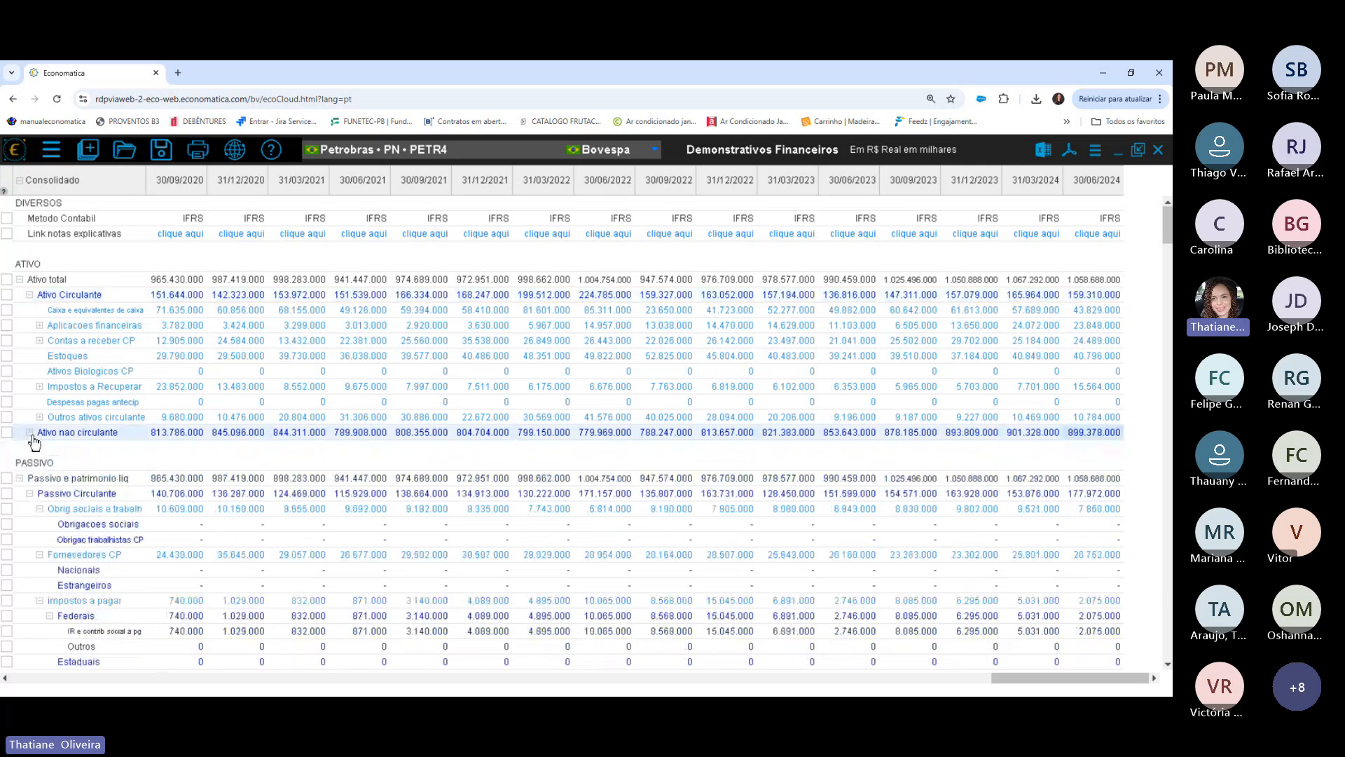
left_click(29, 432)
Reduce Passivo Circulante, Passivo nao circulante and Patrim liq consolidado to their first-level accounts.
left_click(30, 555)
left_click(30, 555)
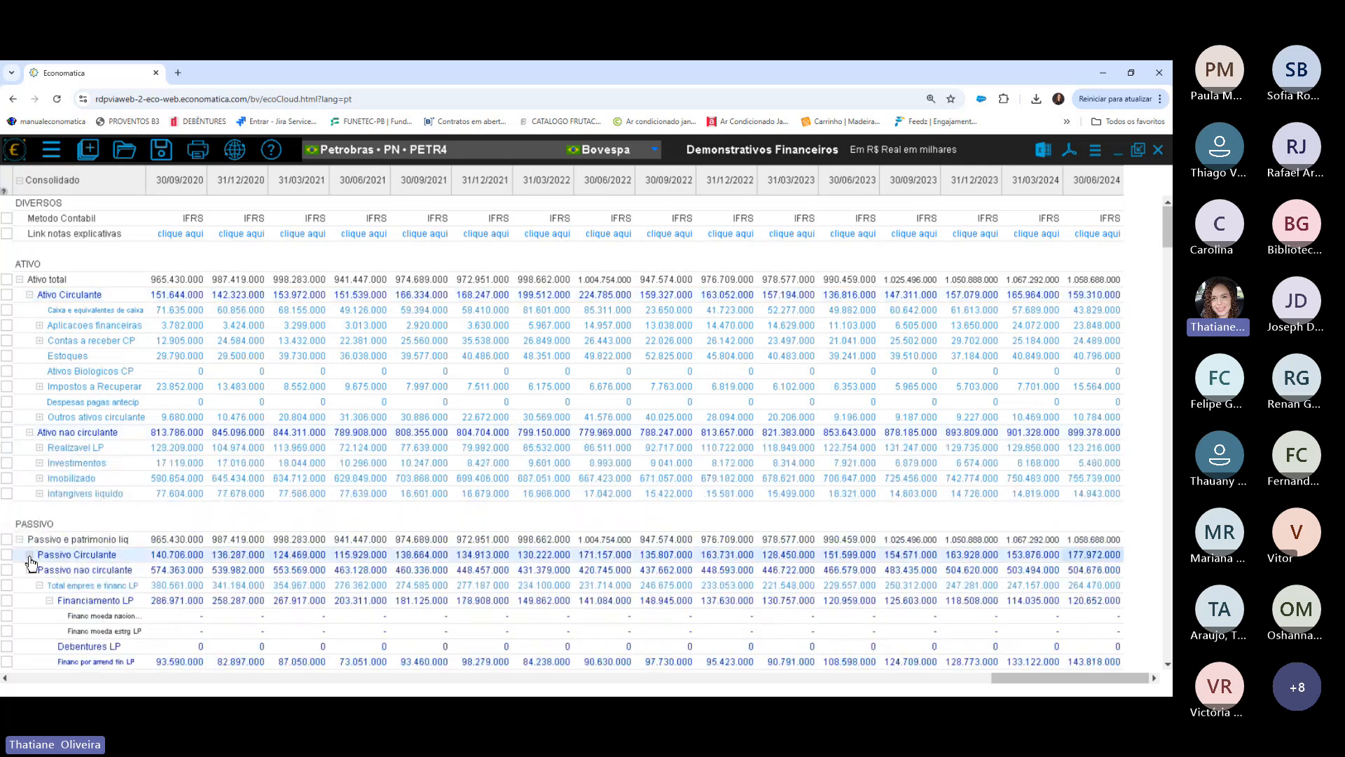
left_click(30, 556)
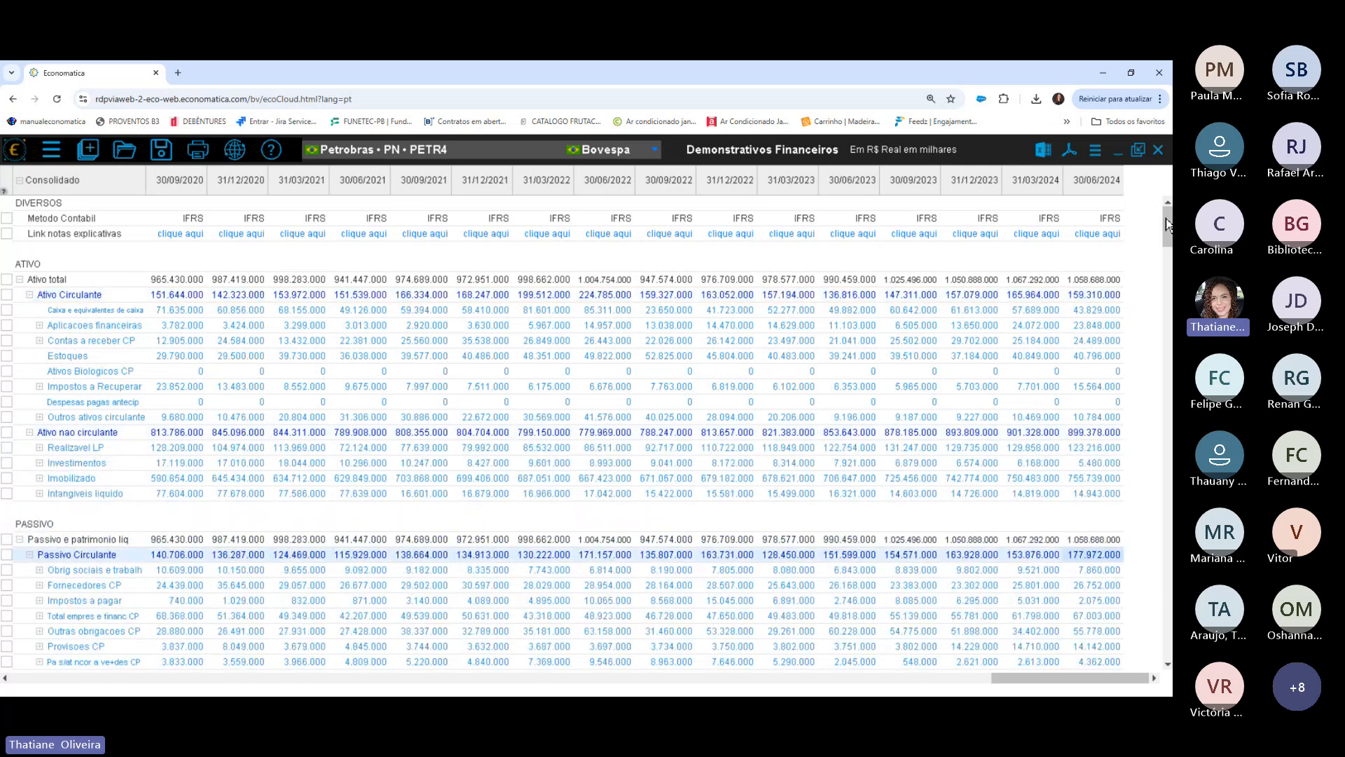
scroll(1168, 224, "down", 7)
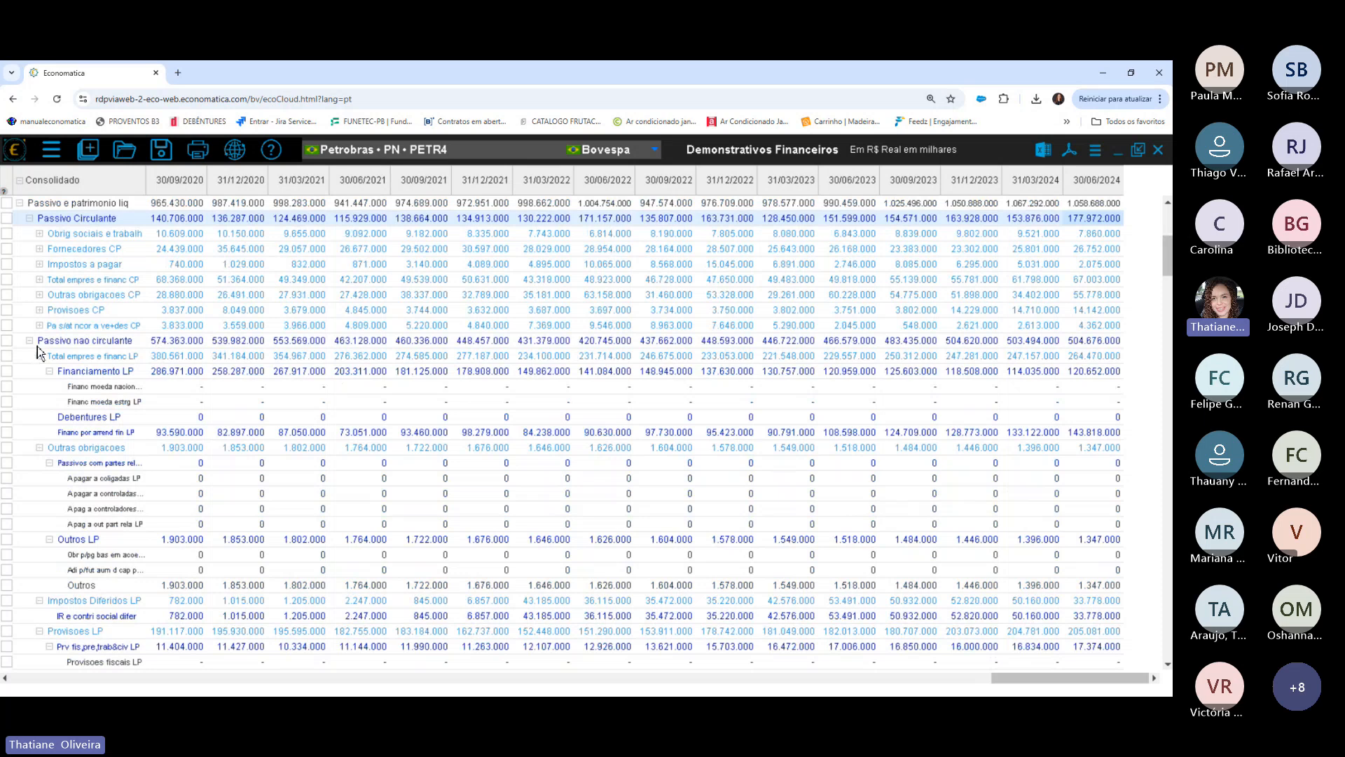
left_click(29, 341)
left_click(29, 342)
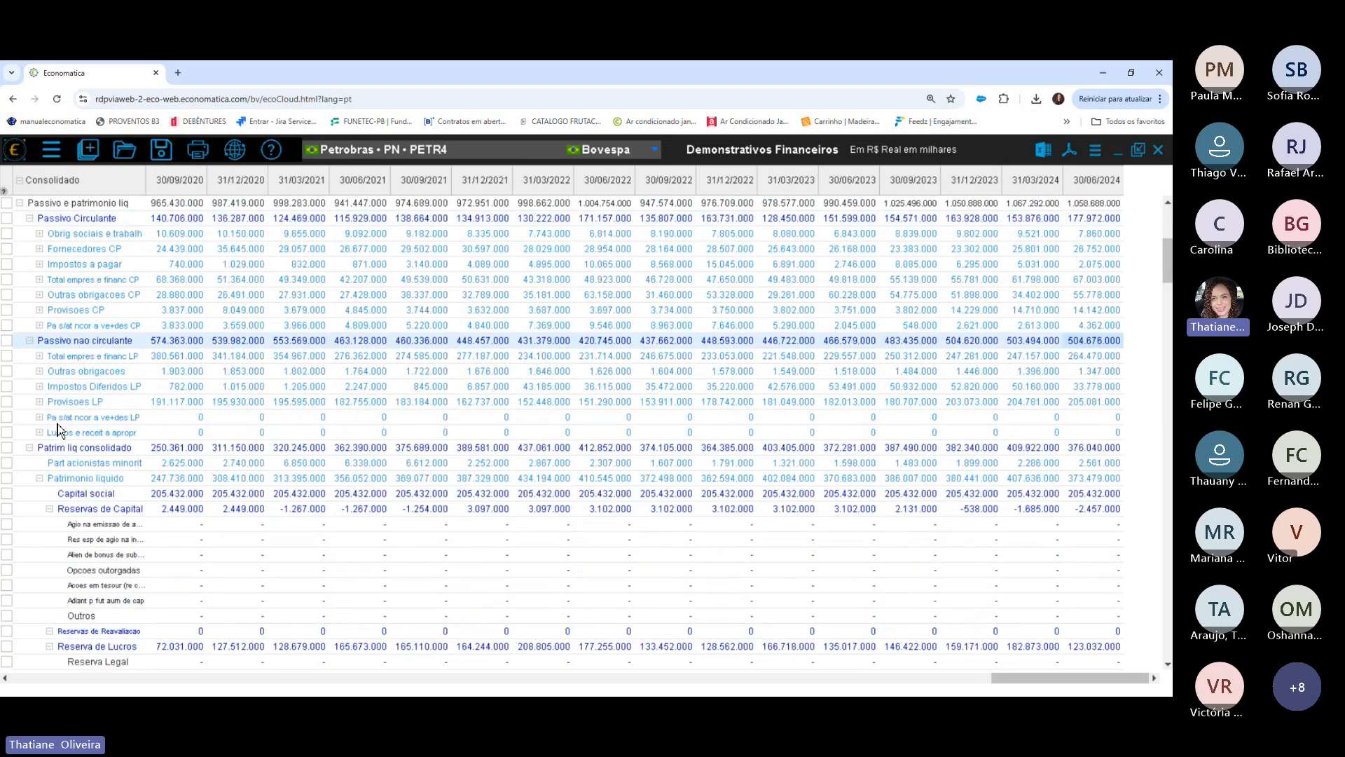
left_click(30, 447)
left_click(29, 447)
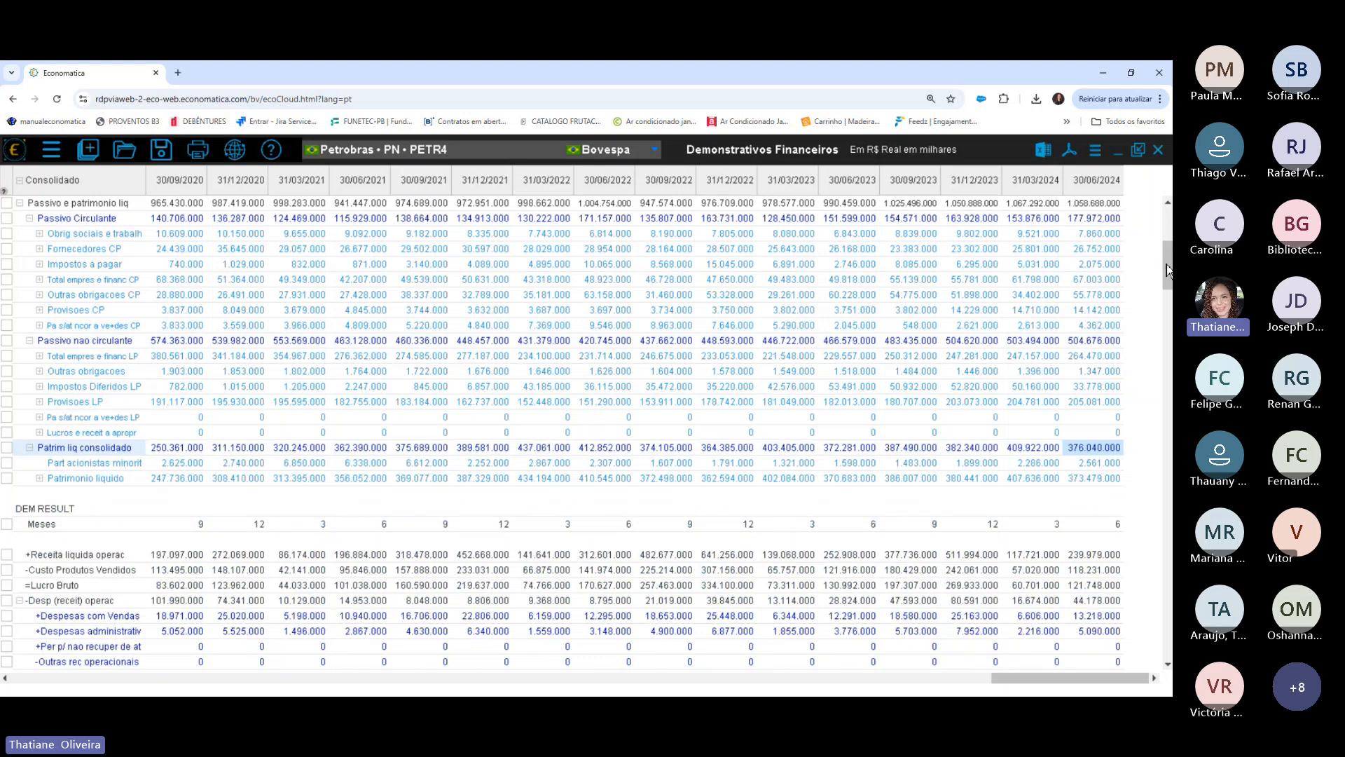
Collapse the operating expenses, Resultado financeiro, Imp renda e contrib soc and Operac descontinuadas groups in the DEM RESULT section.
scroll(1168, 270, "down", 5)
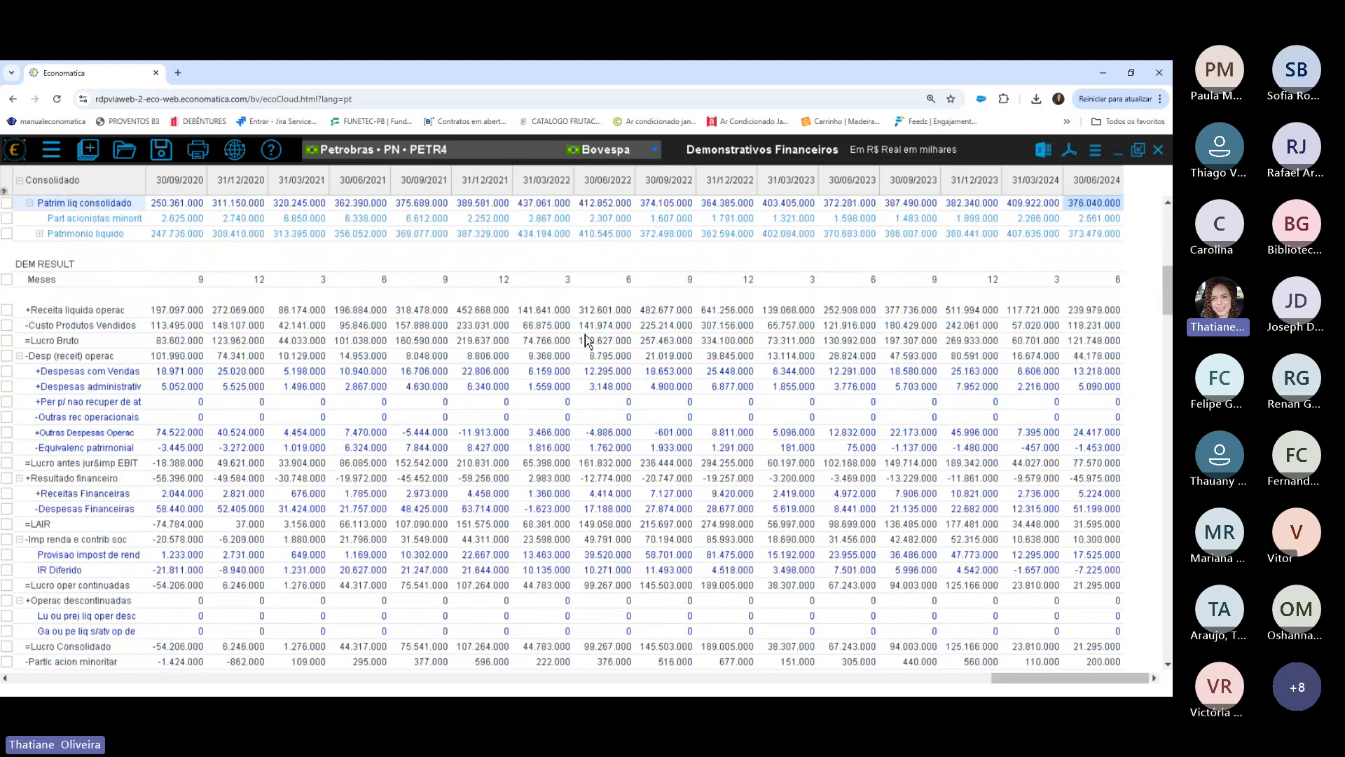
left_click(20, 356)
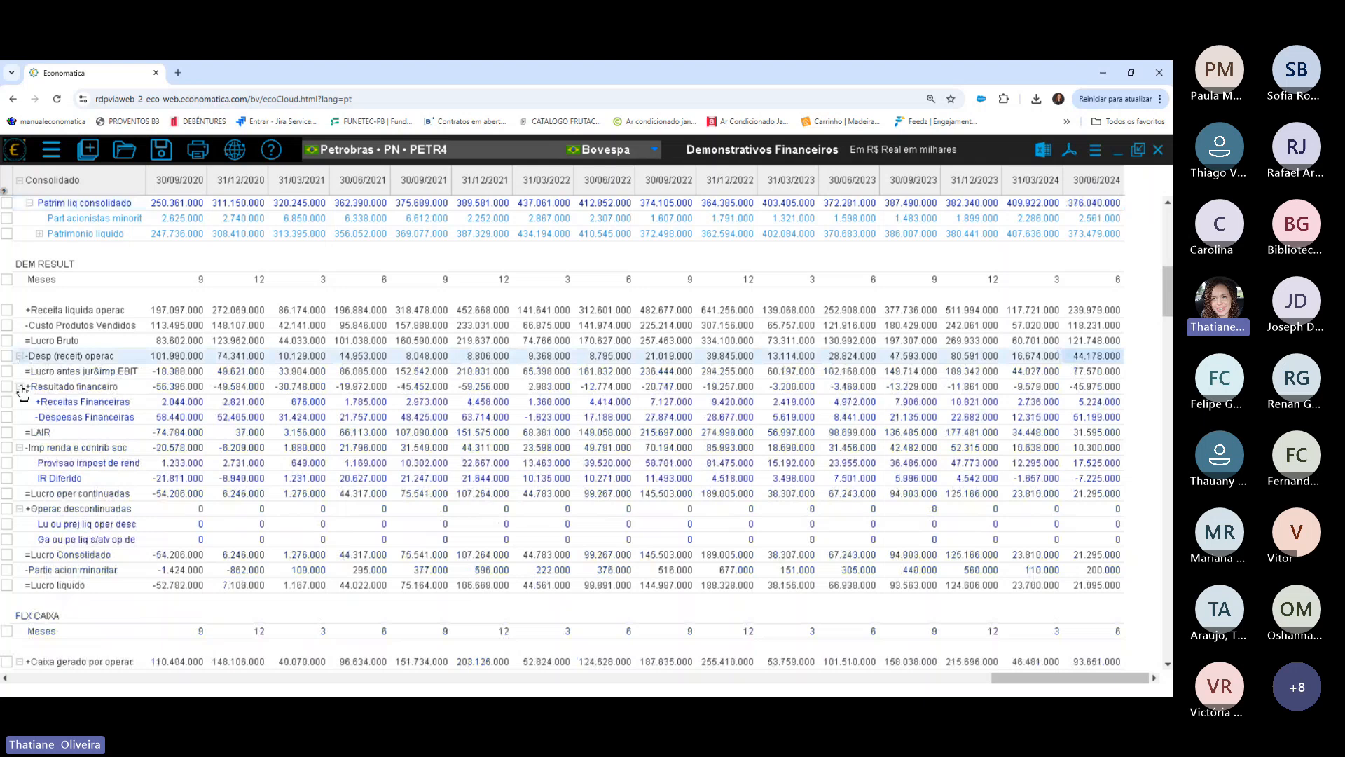
left_click(20, 386)
left_click(19, 417)
left_click(19, 447)
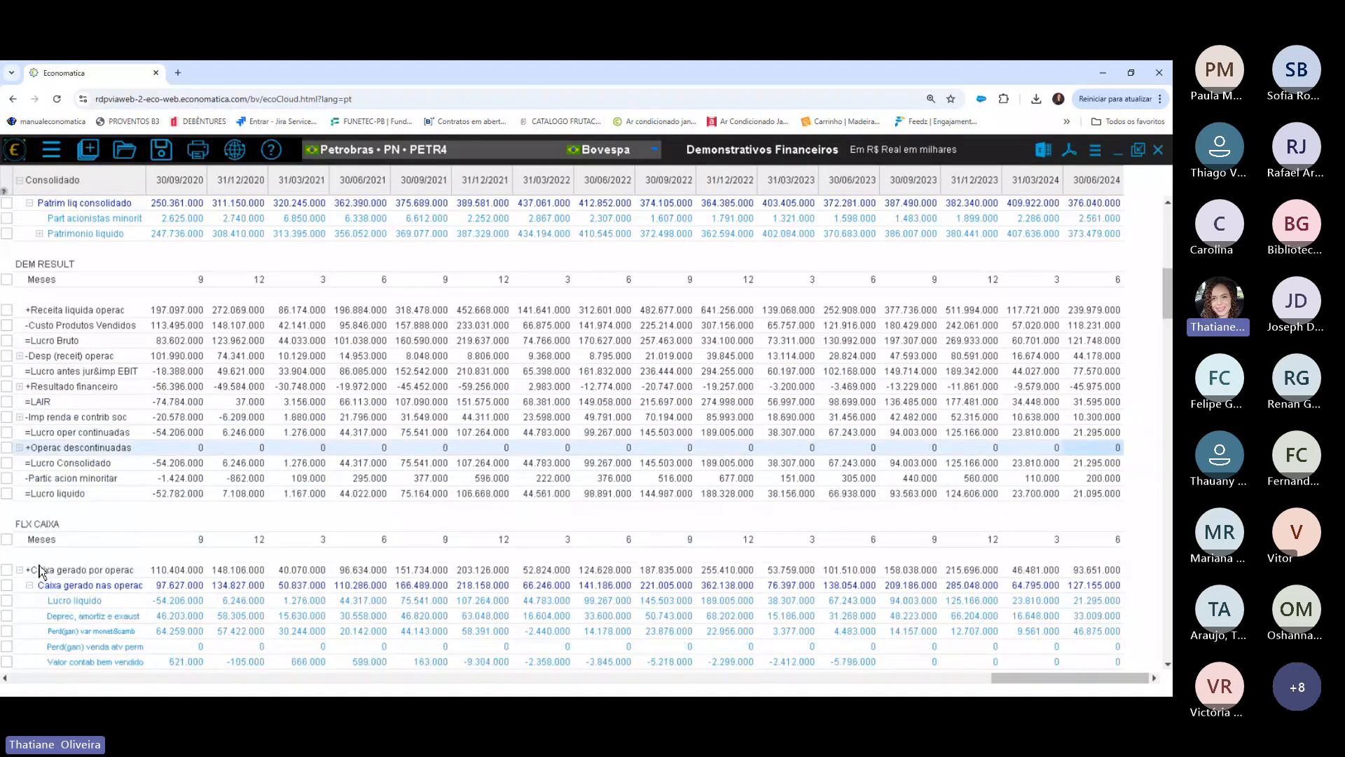
Collapse the detail of the operating, investing and financing subgroups in the FLX CAIXA section, through Aumento liq de capital.
left_click(30, 585)
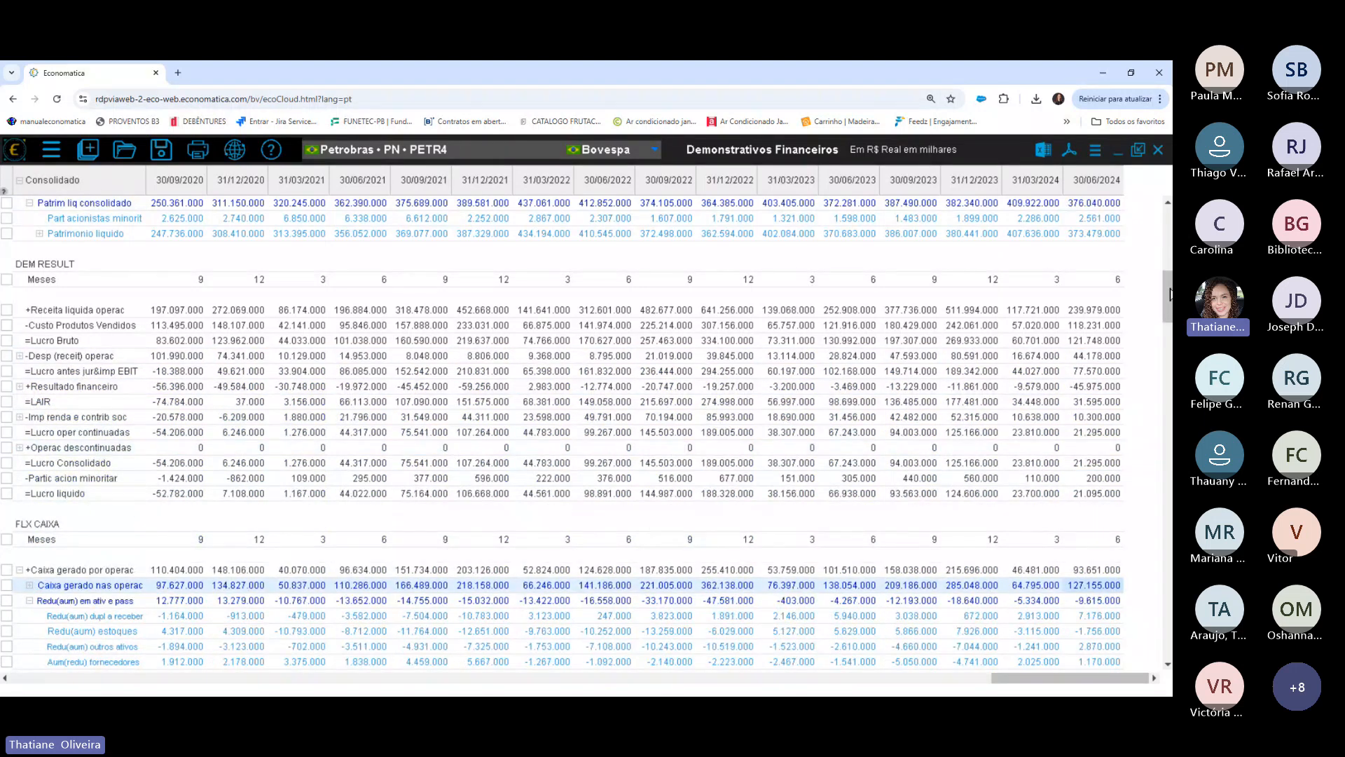
scroll(1168, 297, "down", 3)
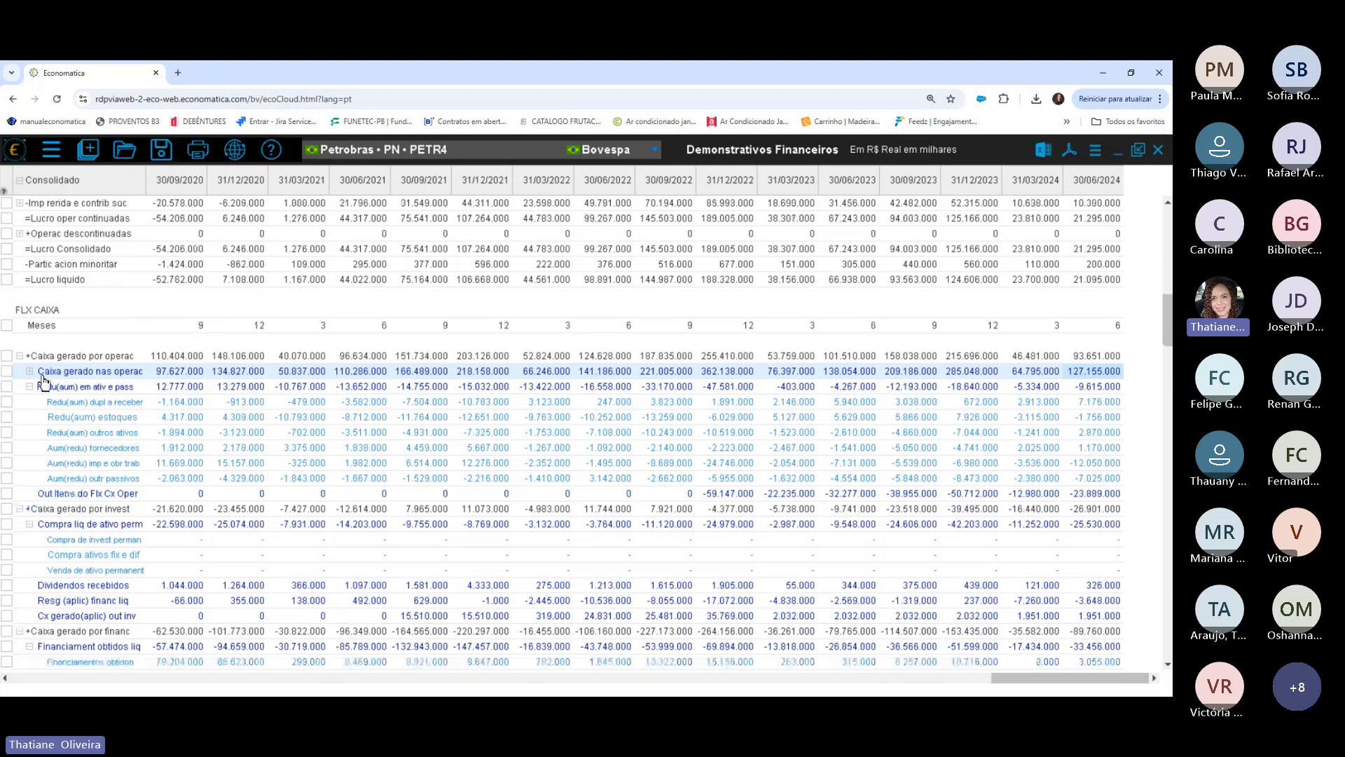
left_click(30, 388)
left_click(30, 432)
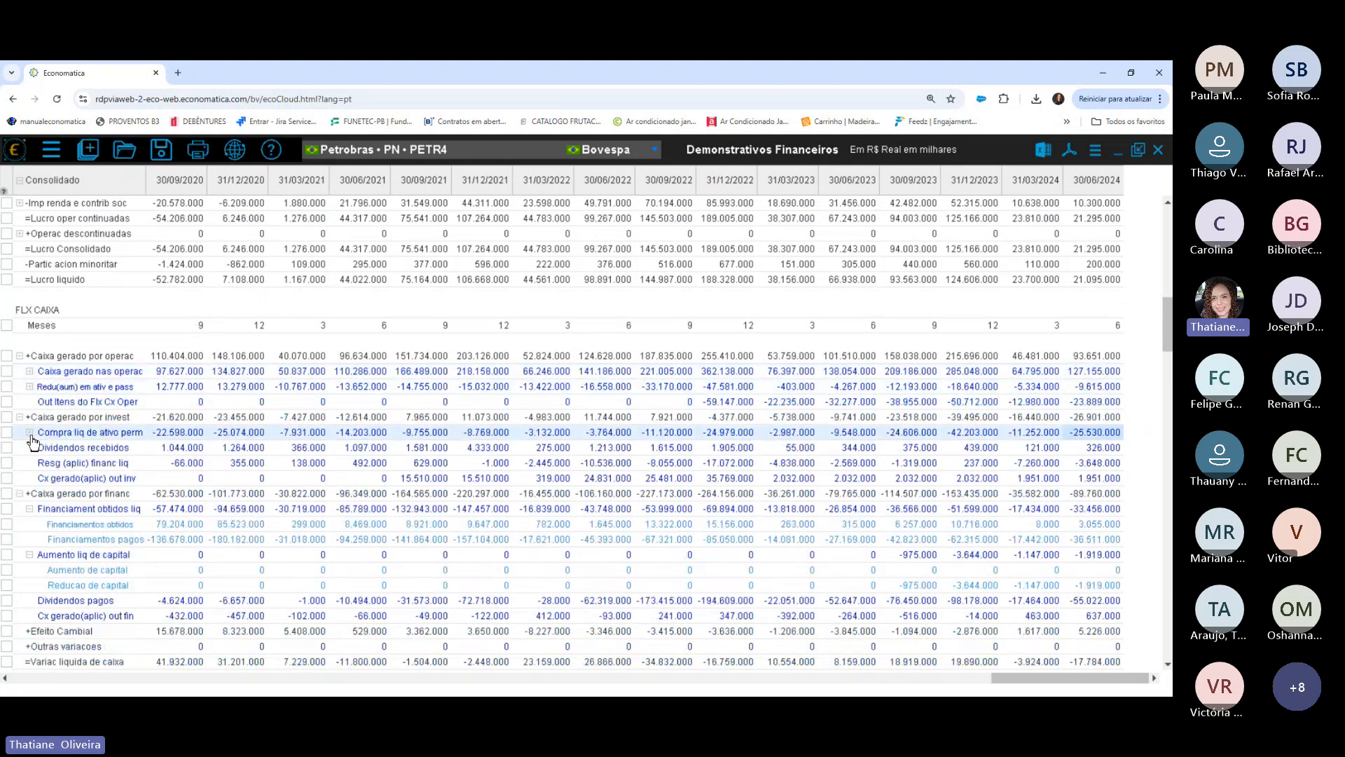
left_click(29, 509)
left_click(32, 526)
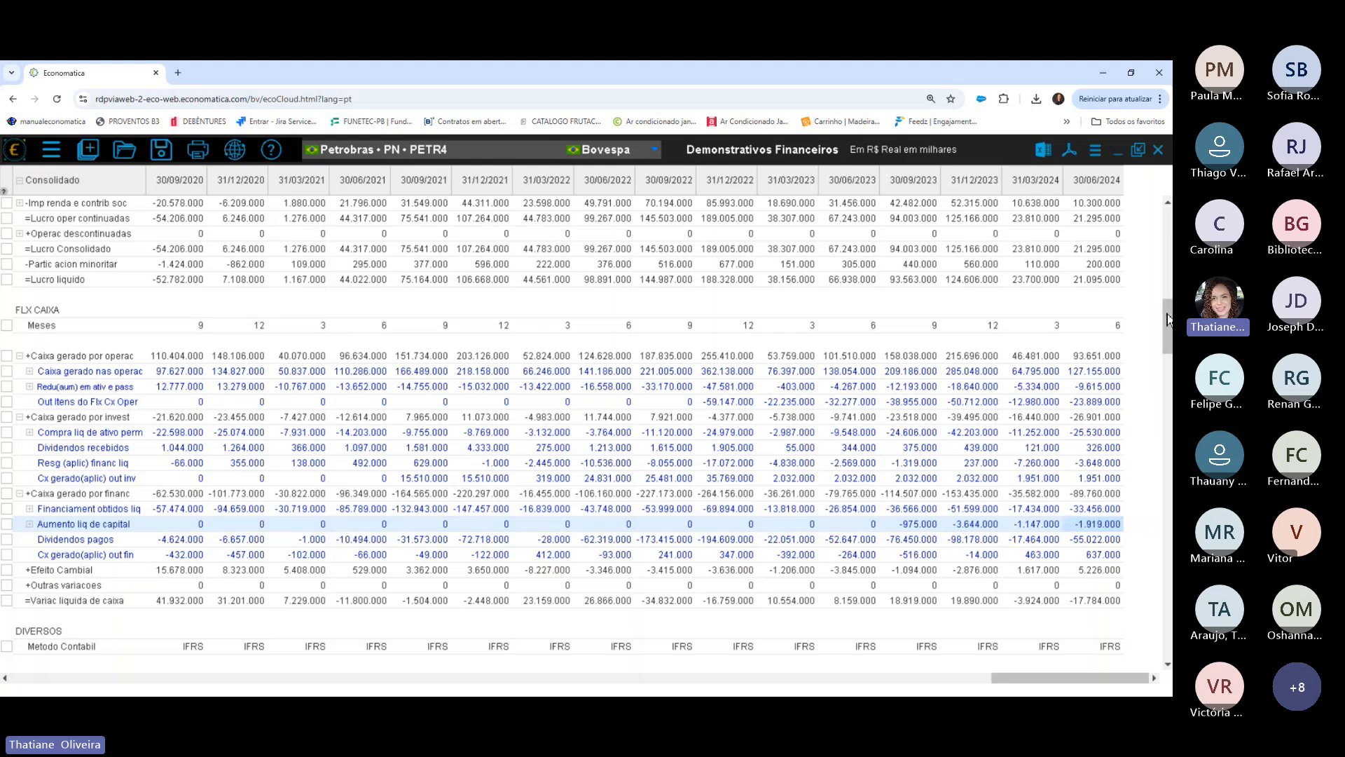
Examine the asset figures reported under the L.S. accounting method from 30/06/2007 to 30/09/2010 in the second ATIVO section.
left_click_drag(1168, 320, 1170, 344)
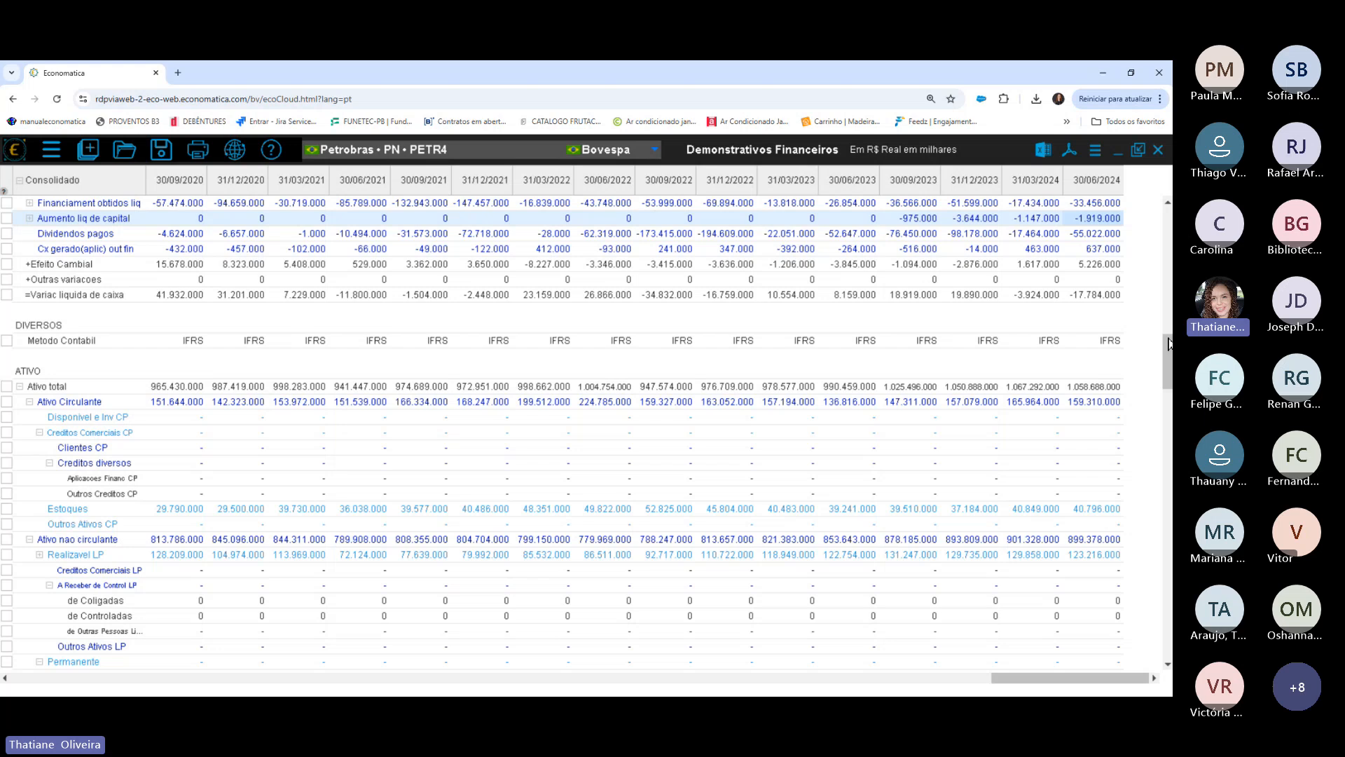
left_click(84, 404)
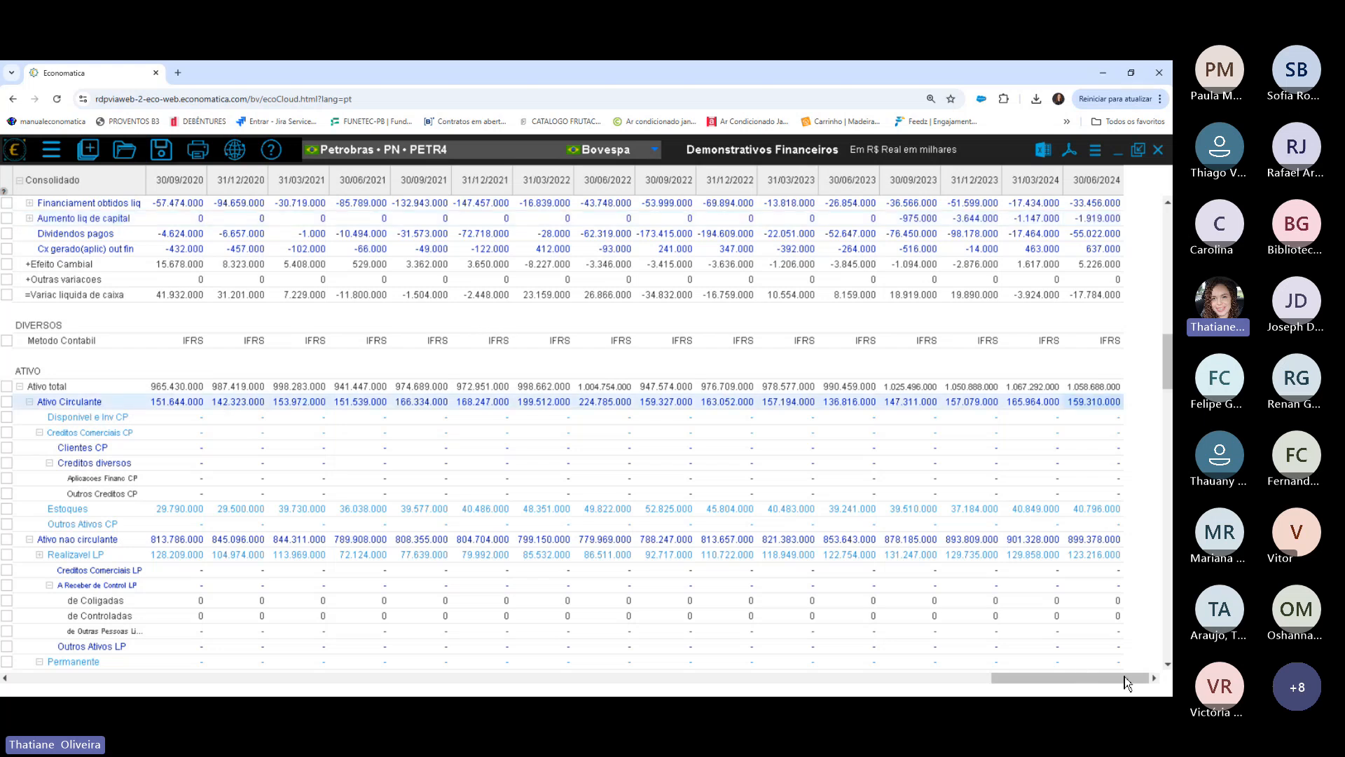
left_click_drag(1124, 680, 596, 692)
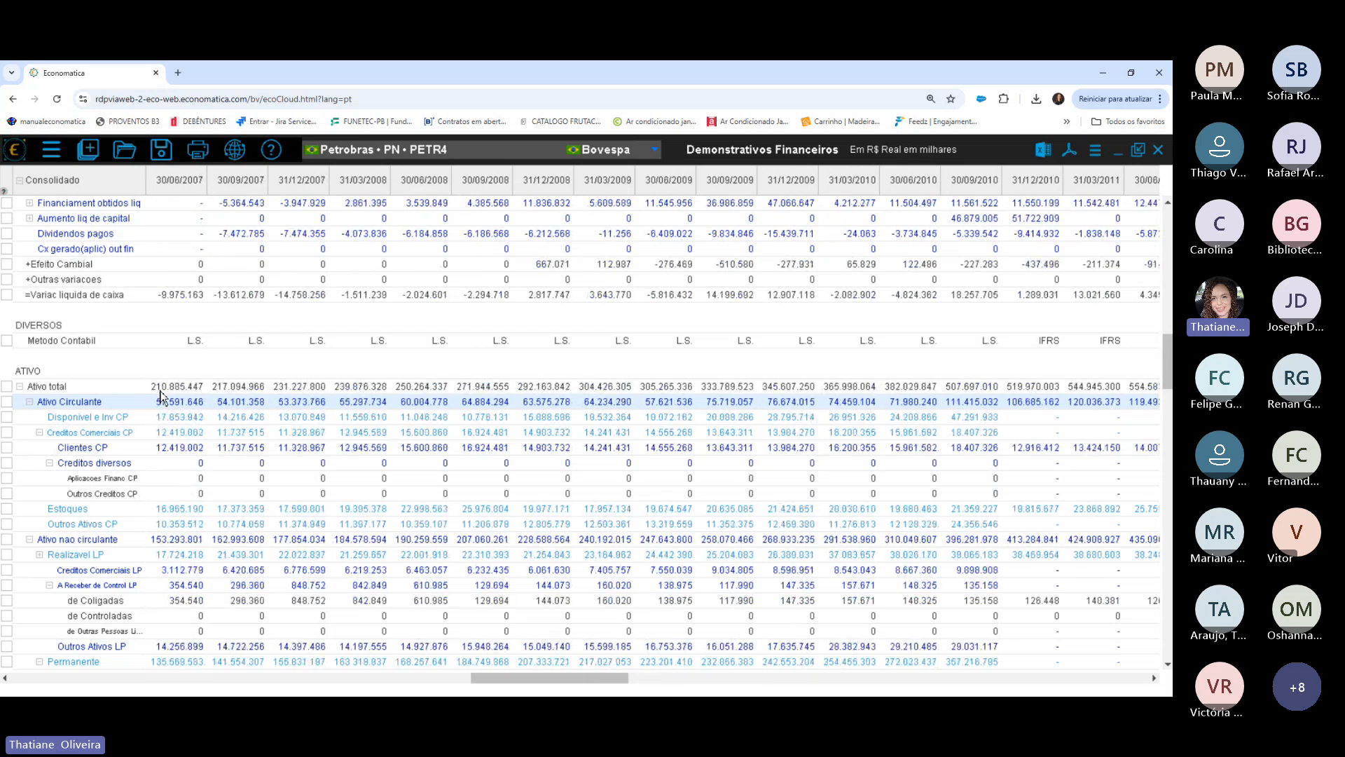
left_click_drag(165, 389, 914, 594)
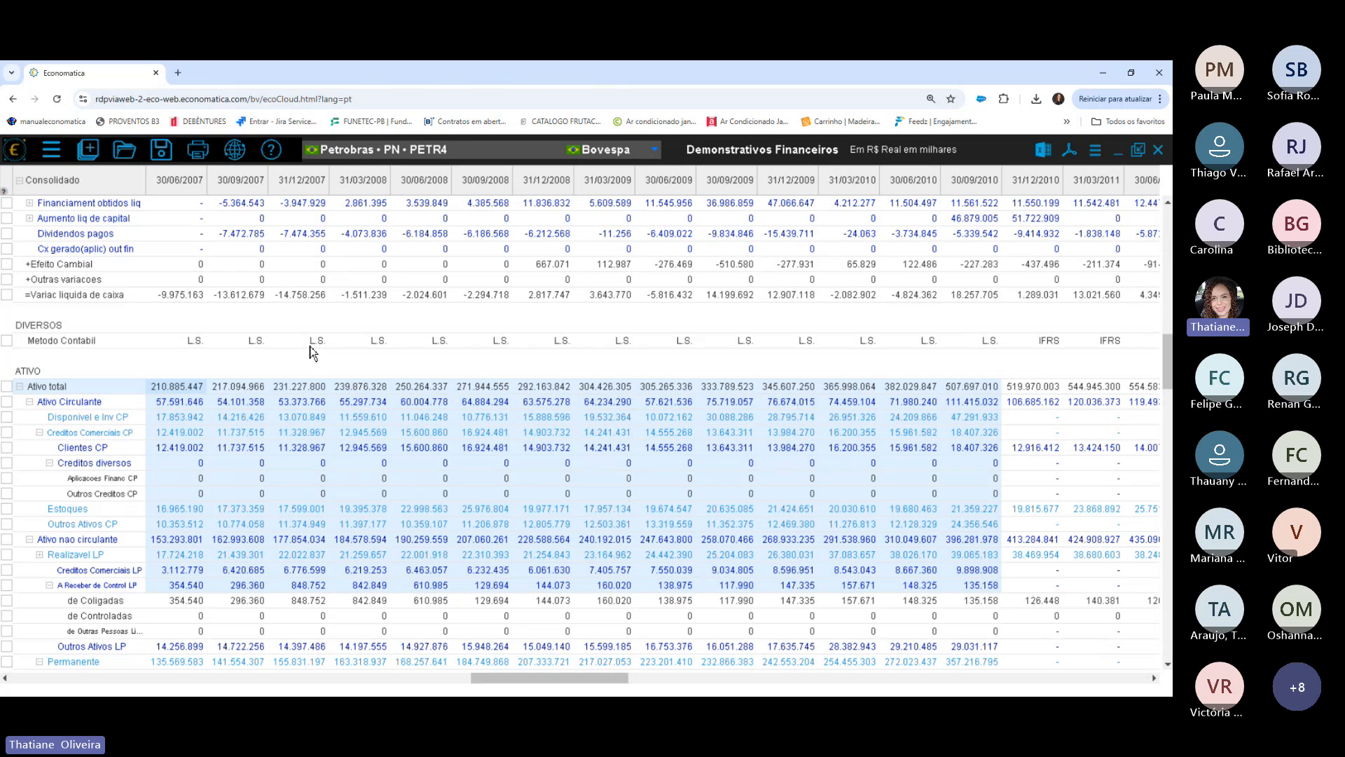
left_click(156, 418)
left_click_drag(178, 393, 852, 454)
left_click_drag(969, 387, 90, 405)
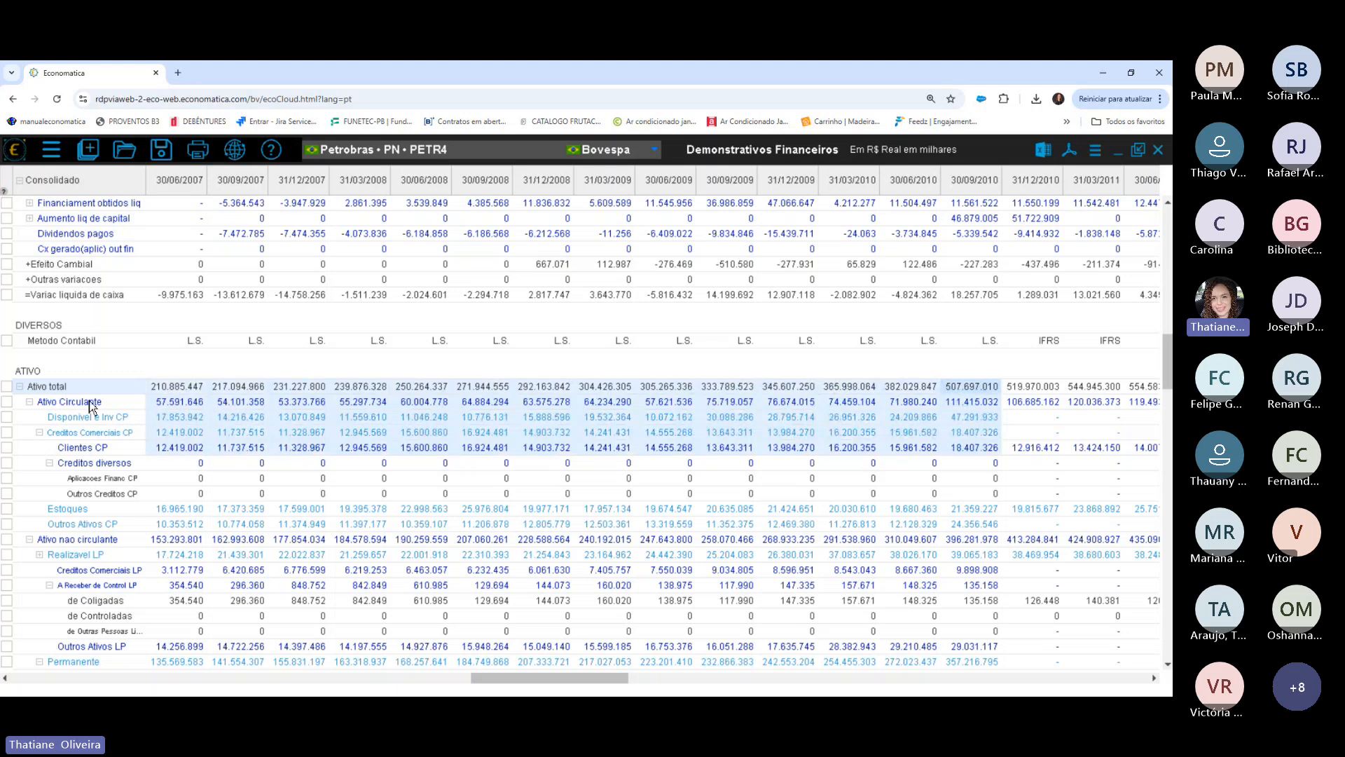
Reduce Ativo Circulante and Ativo nao circulante in the second ATIVO section to their first-level accounts.
left_click(31, 403)
left_click(32, 479)
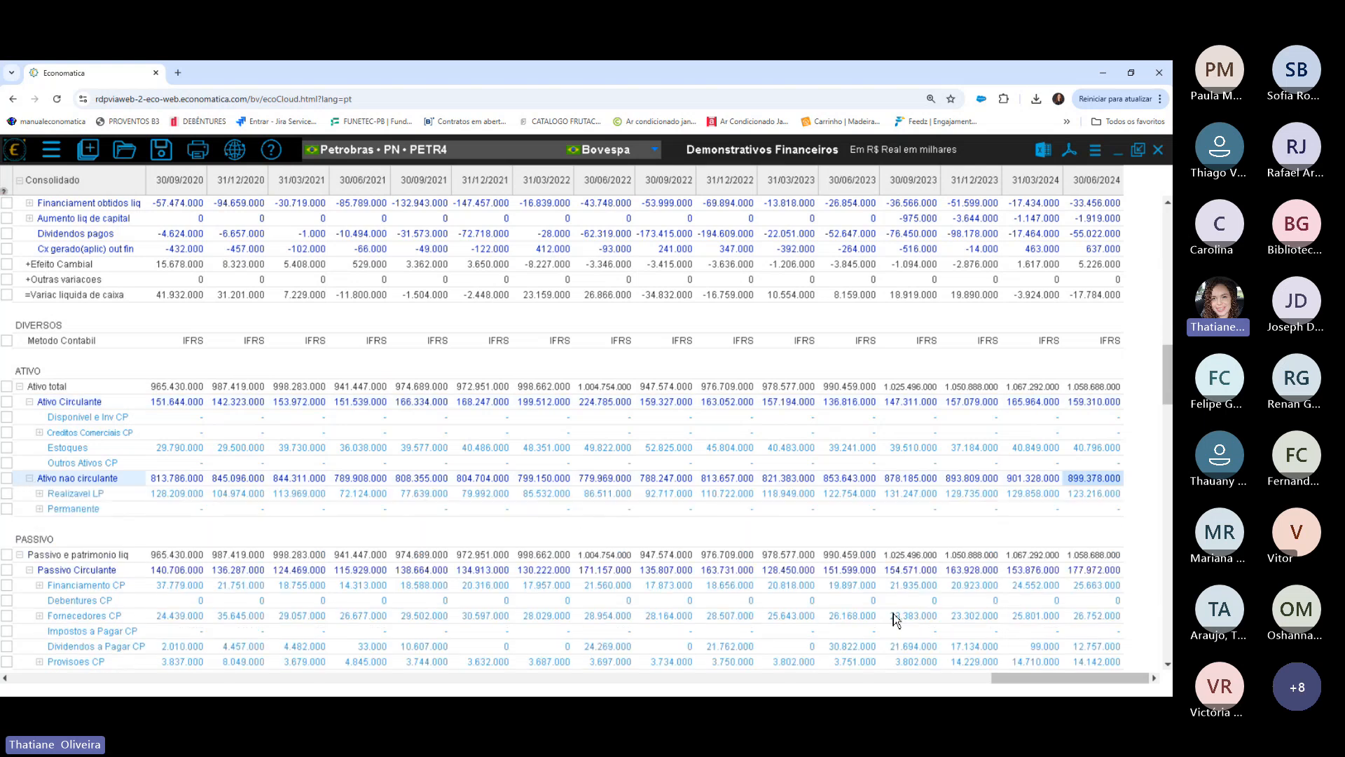
Reduce Passivo Circulante and Passivo nao circulante in the second PASSIVO section to their first-level accounts.
left_click_drag(1042, 684, 900, 686)
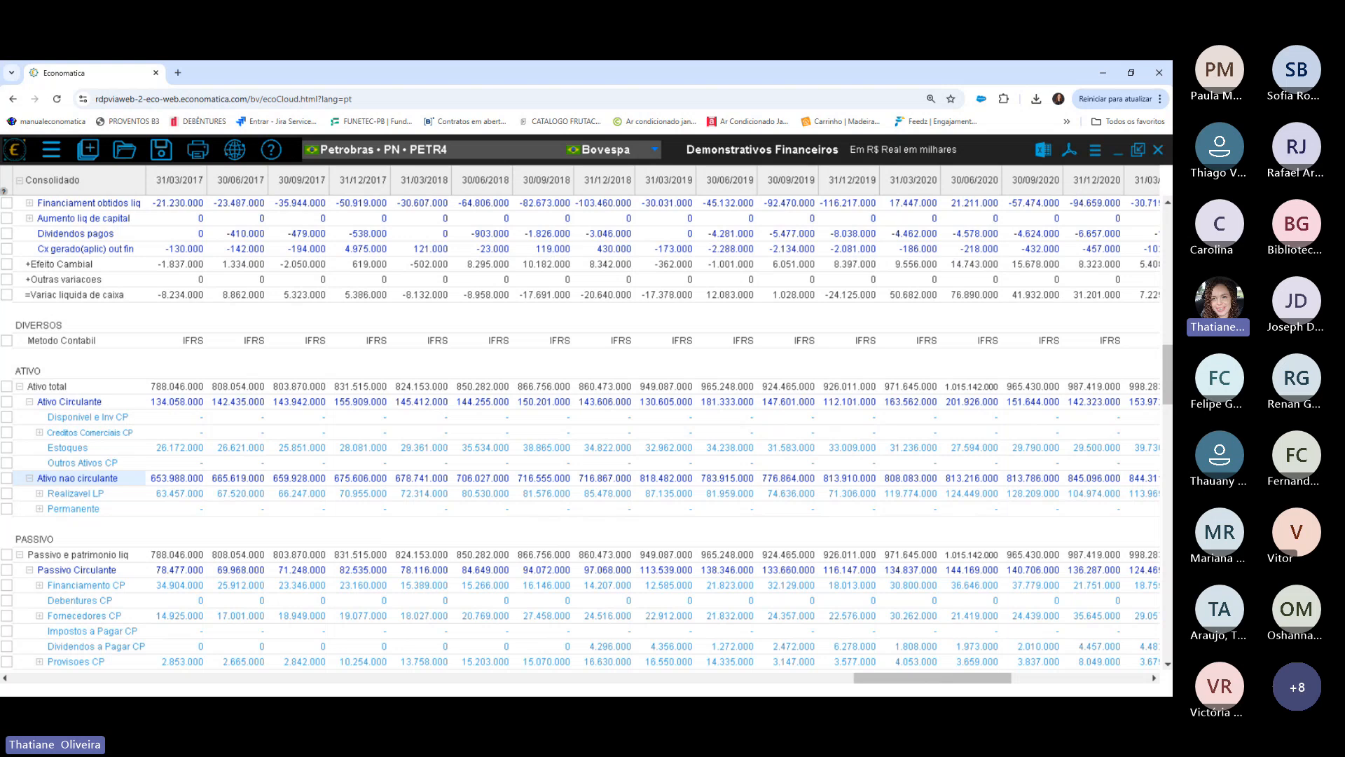
left_click_drag(1170, 382, 1170, 410)
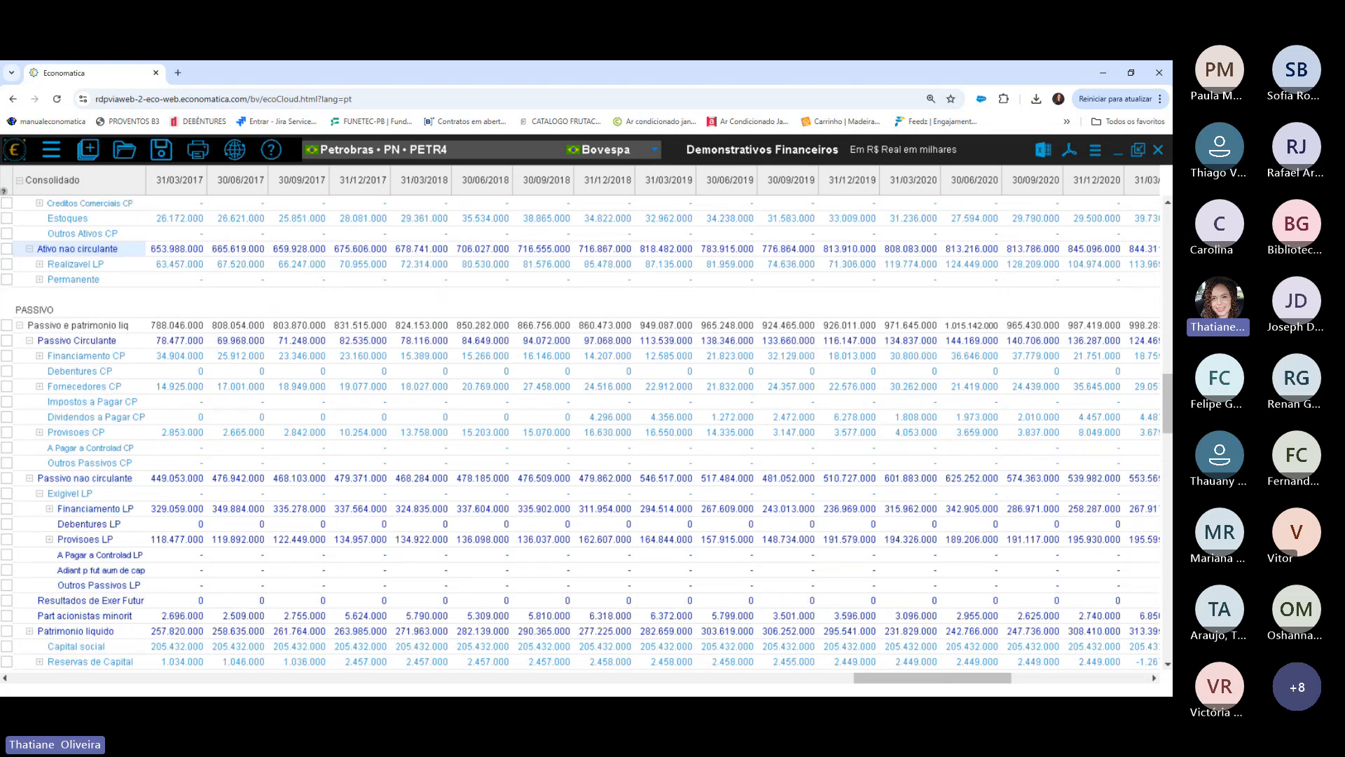
left_click(30, 343)
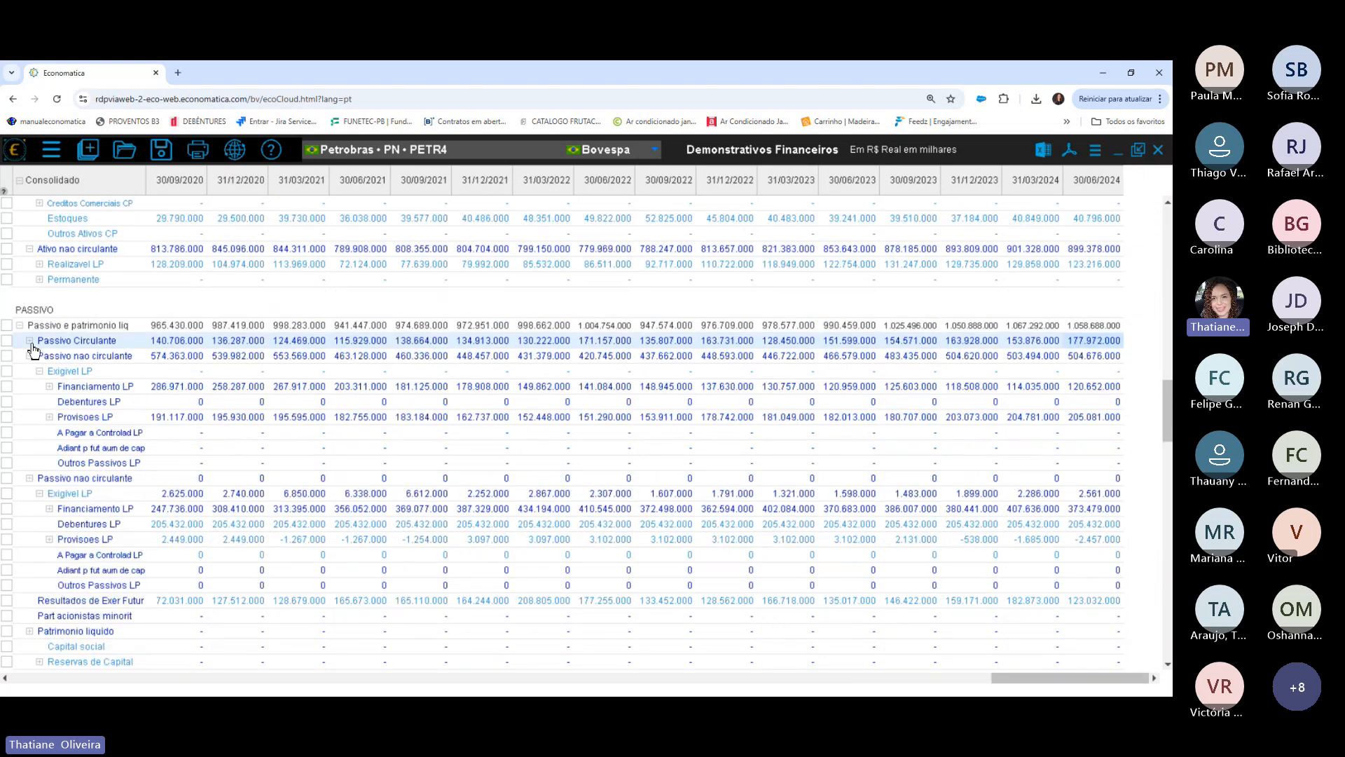
left_click(31, 343)
left_click(30, 479)
left_click(31, 480)
left_click(30, 481)
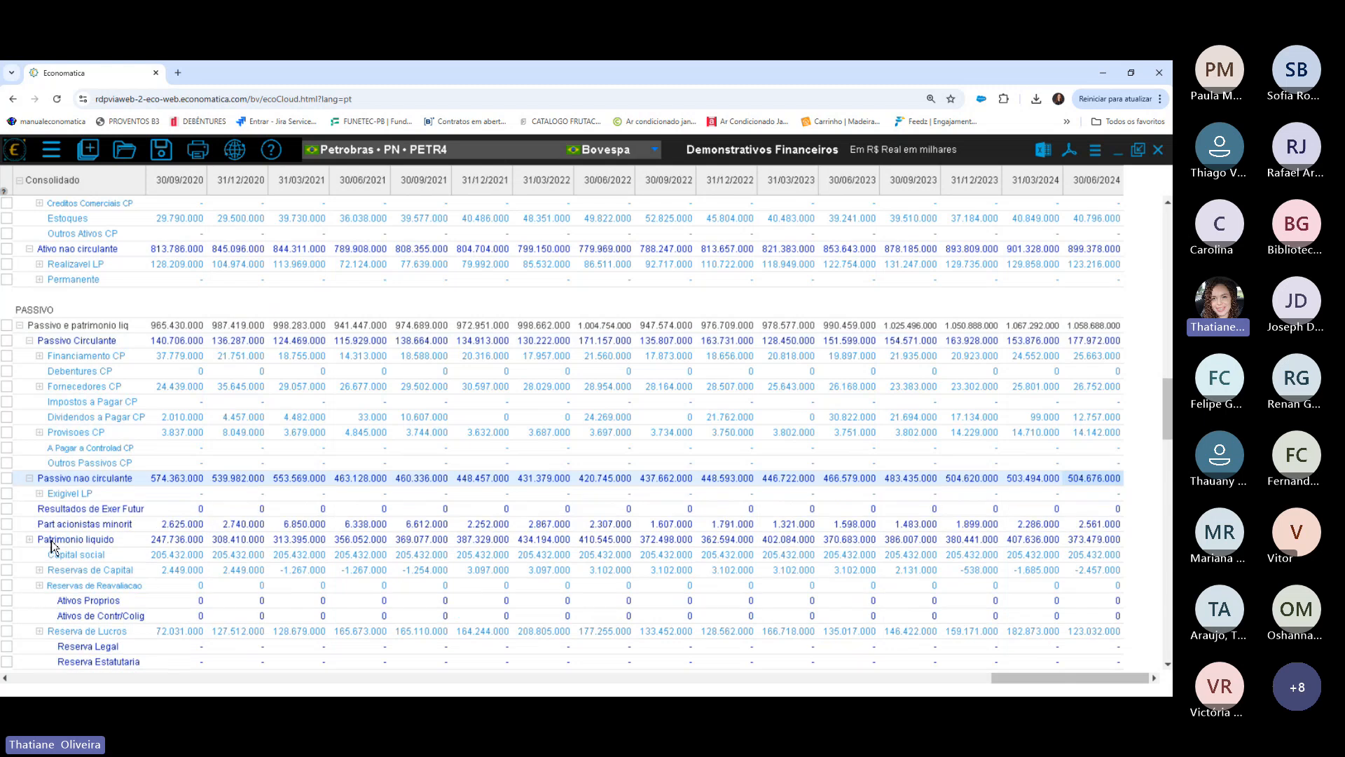
Collapse Ajustes de aval patrimon under Patrimonio liquido in the second PASSIVO section.
left_click(32, 541)
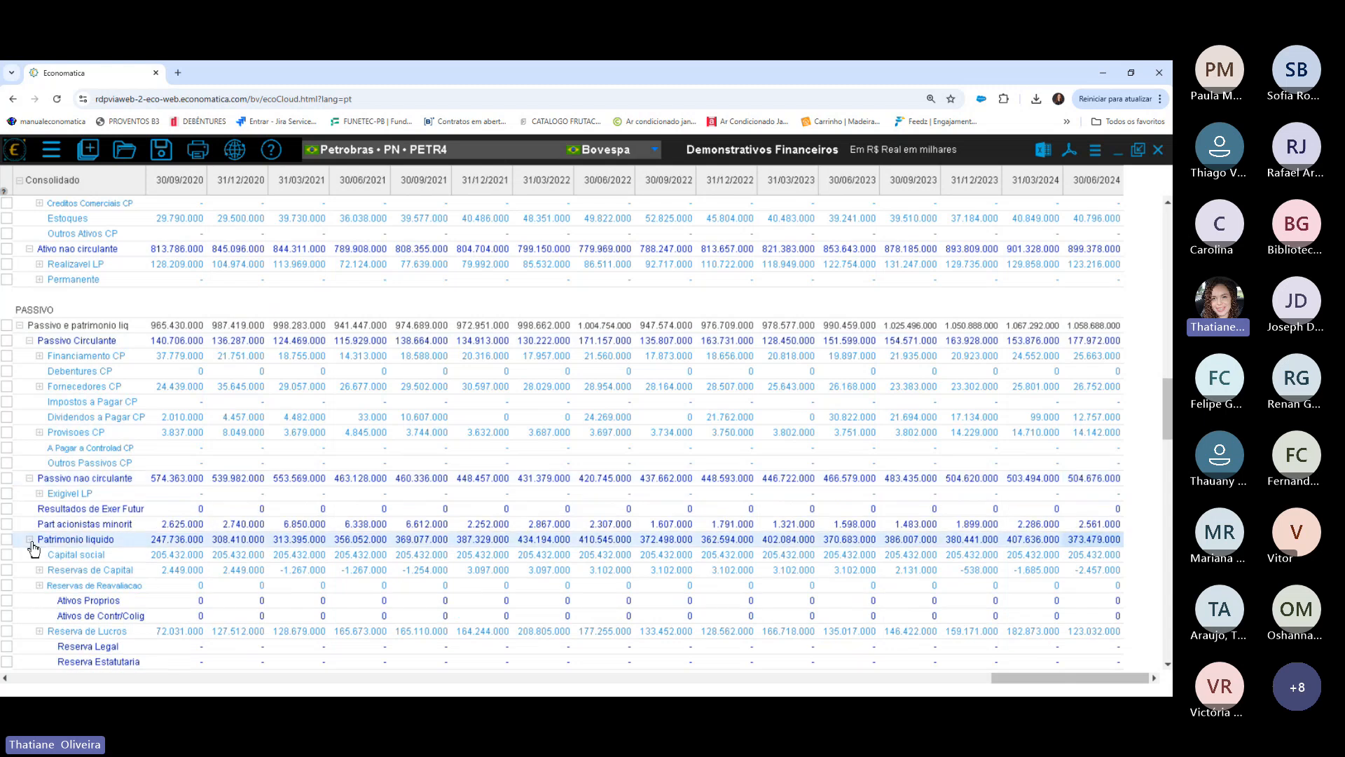
left_click_drag(1170, 391, 1169, 423)
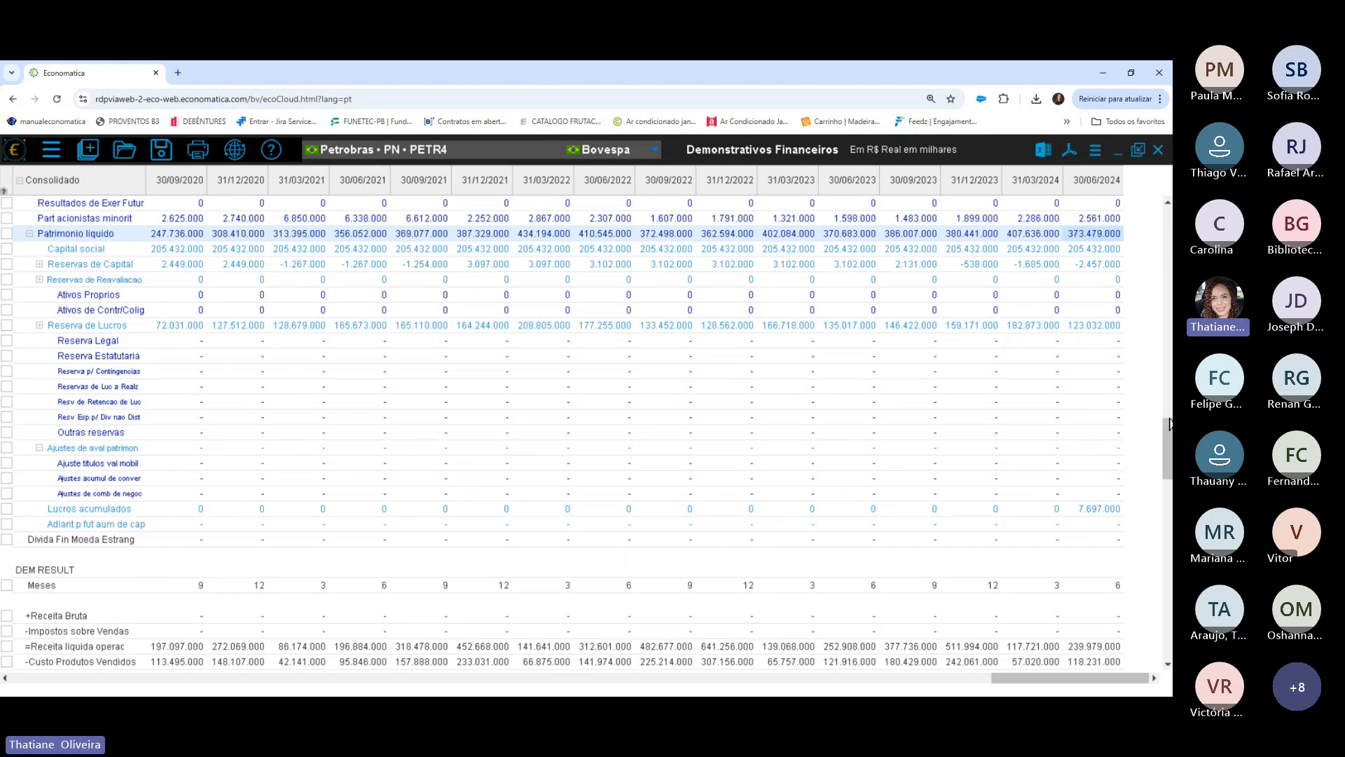
left_click(40, 448)
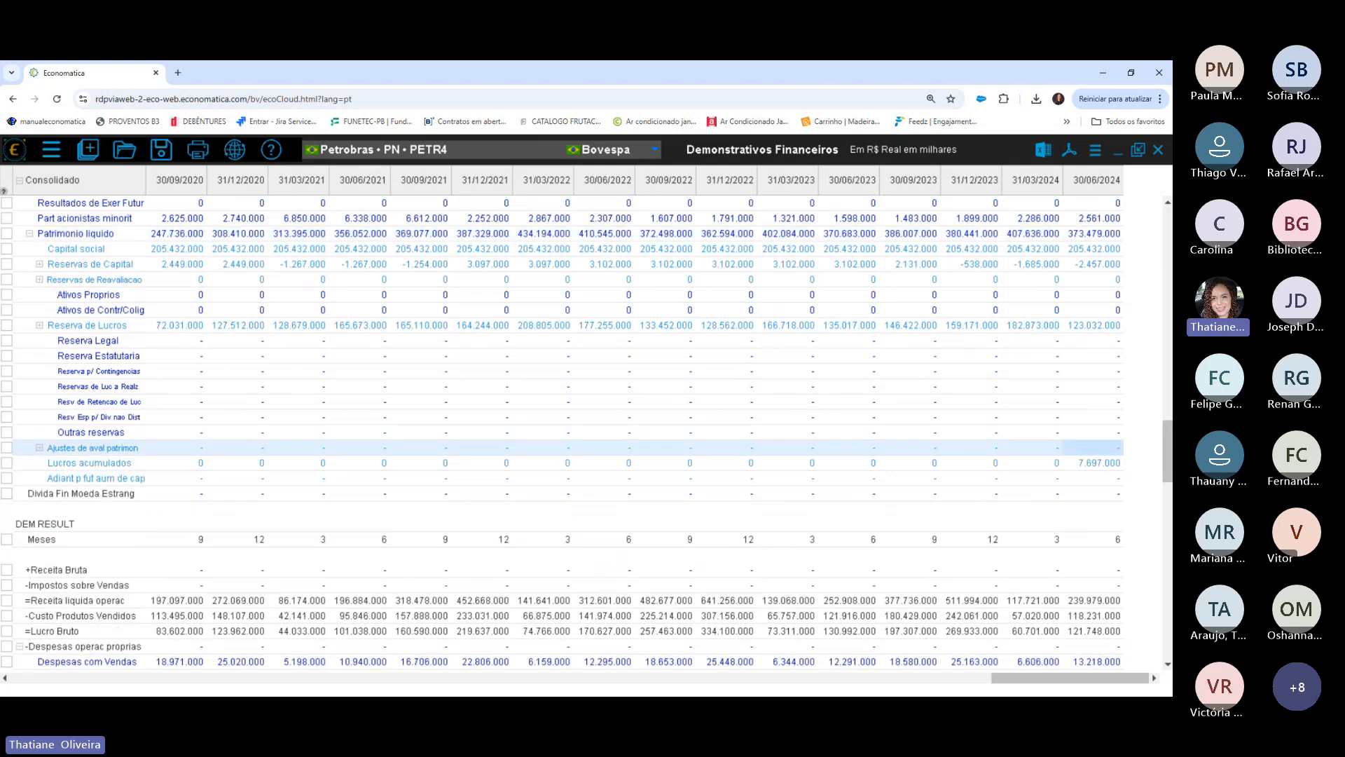
Collapse Despesas operac proprias, Outras rec(desp)operac, Result Financ (antigo), Resultado nao Operac and Partic/Contrib Estatut in the second DEM RESULT section.
scroll(798, 417, "down", 5)
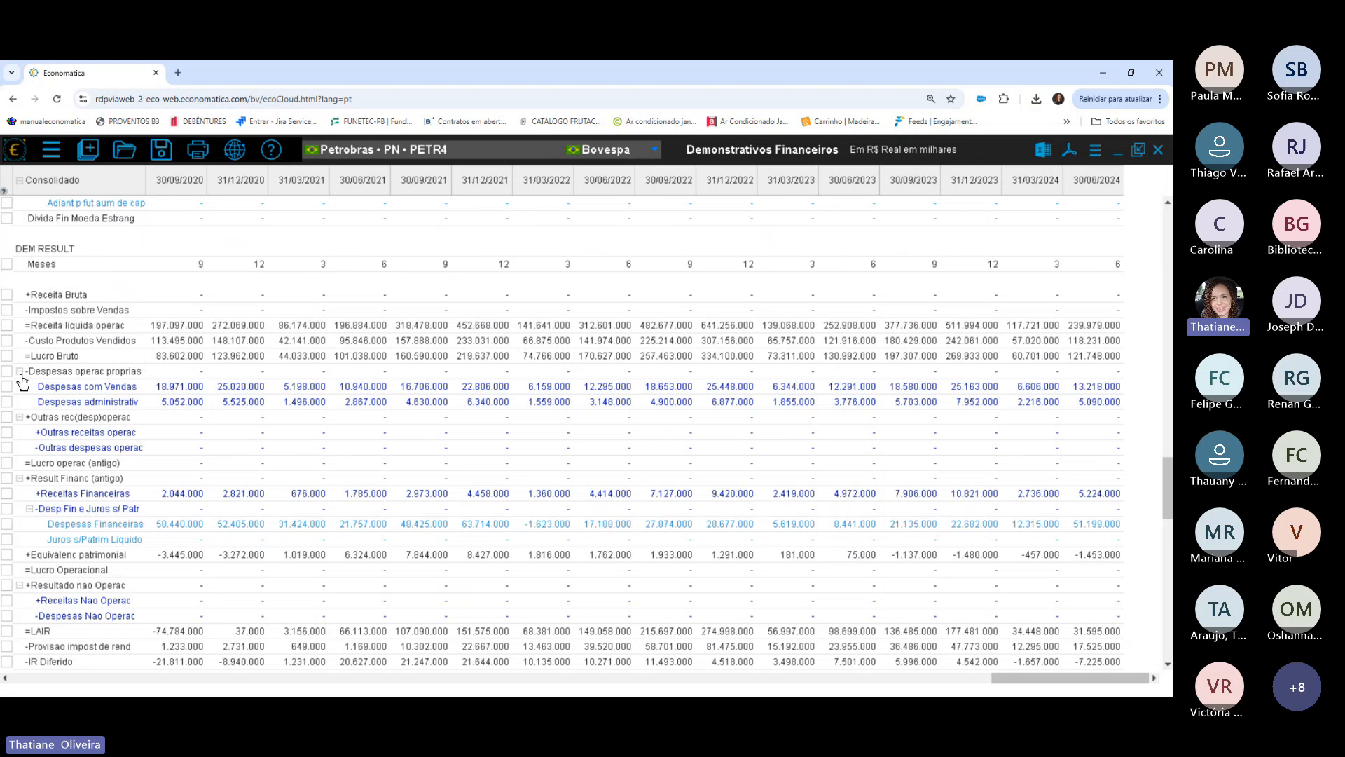
left_click(20, 371)
left_click(20, 387)
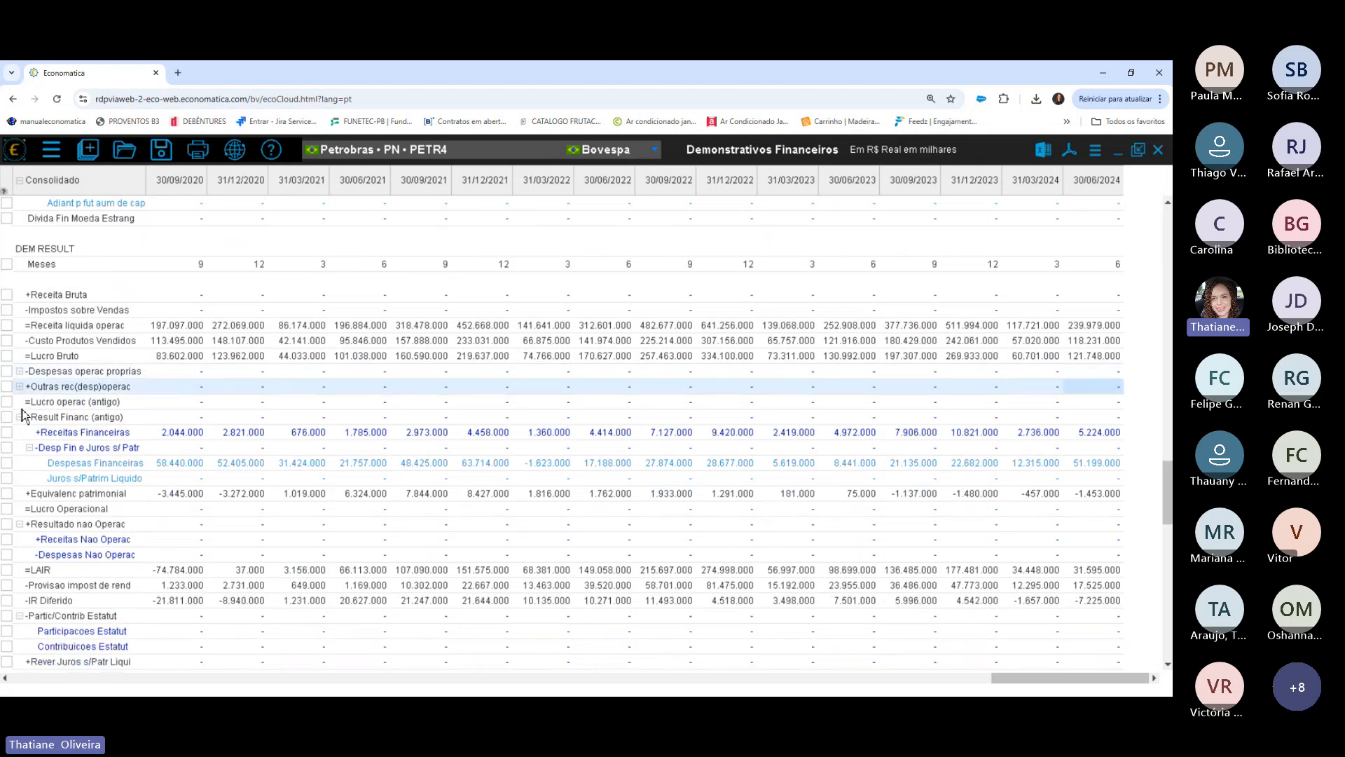
left_click(20, 417)
left_click(20, 463)
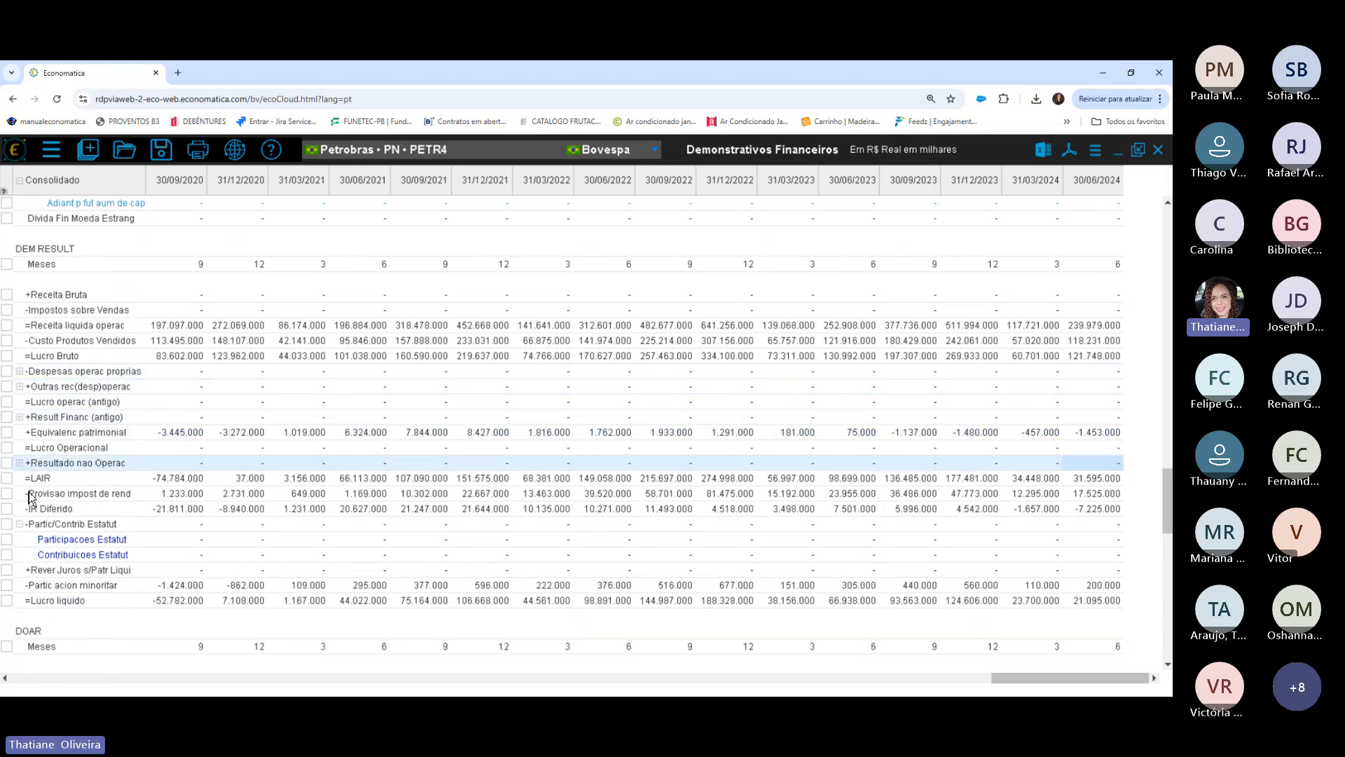
left_click(19, 524)
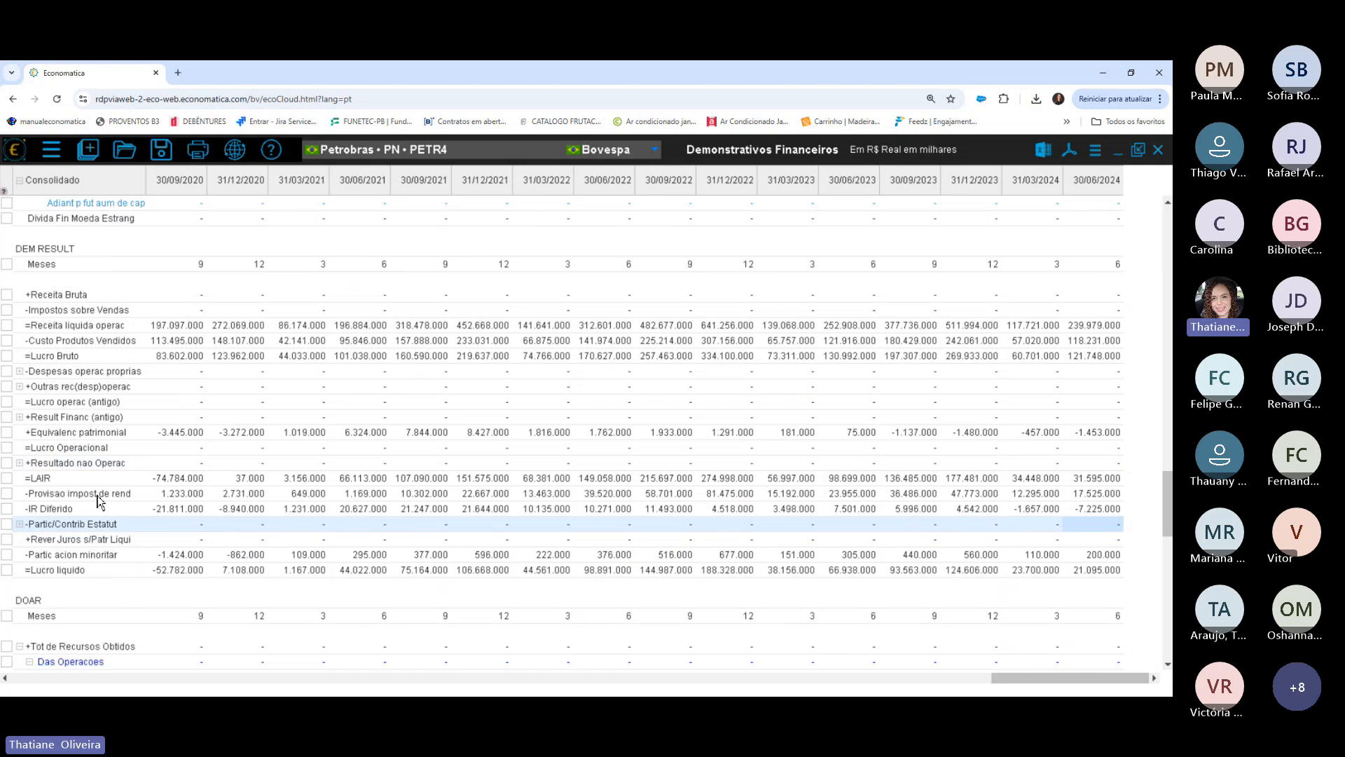
View the DOAR section for the early 2000s and collapse its Itens q nao Afet CapCir and De Terceiros accounts.
scroll(1168, 492, "down", 3)
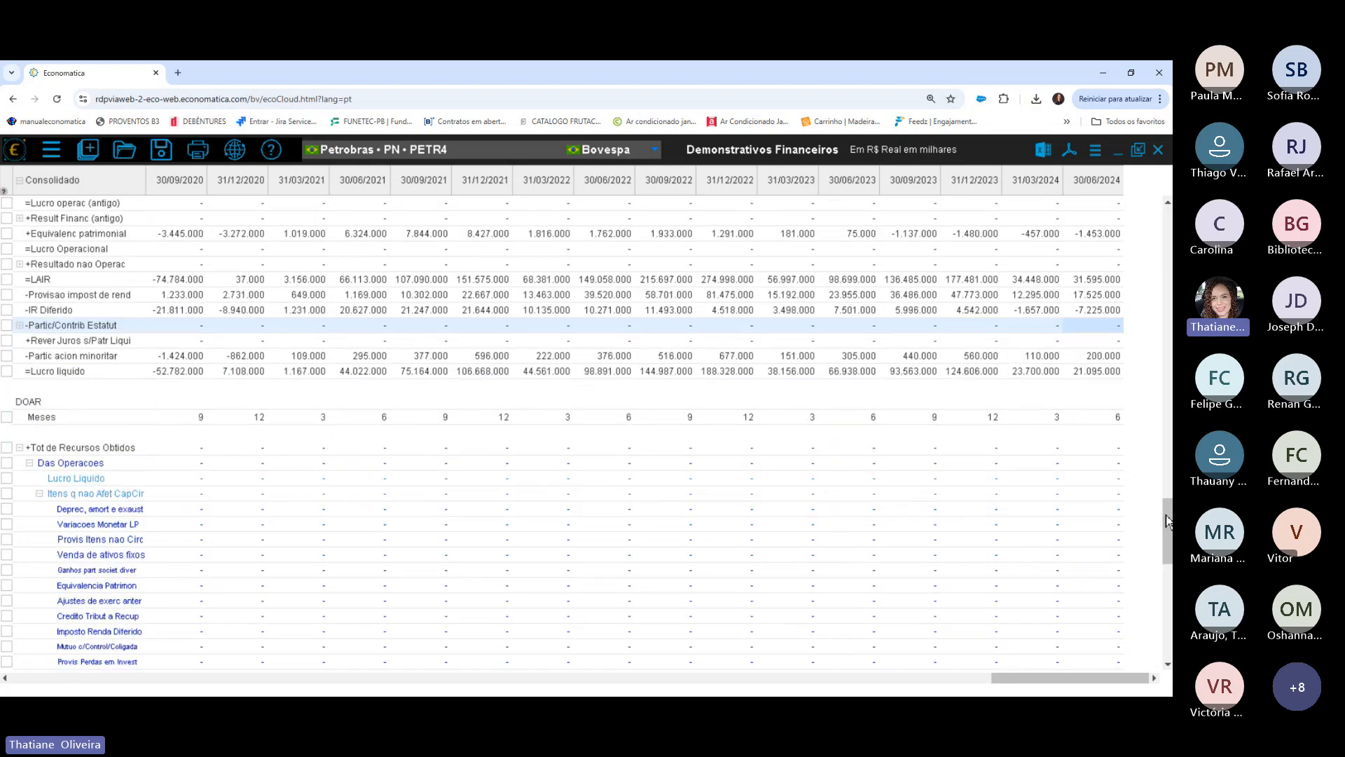
left_click_drag(1101, 680, 278, 677)
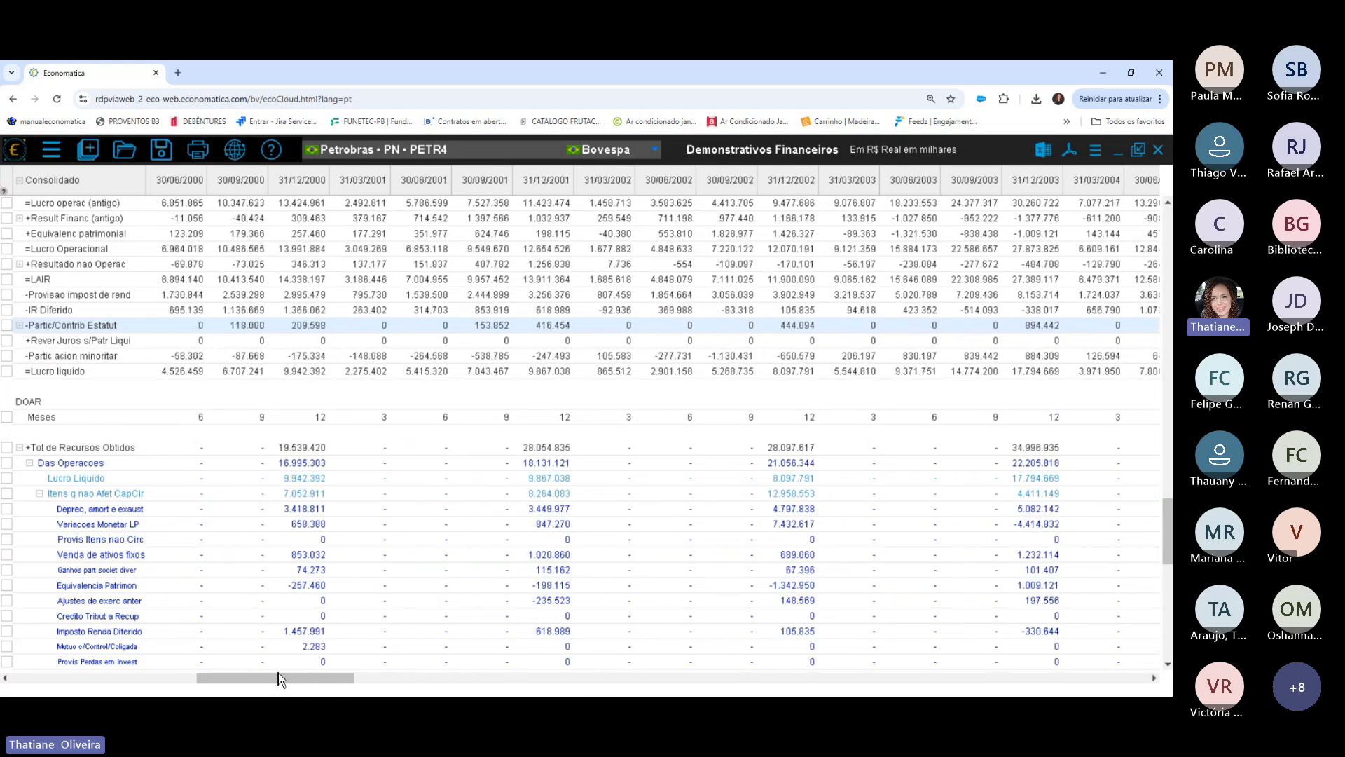
left_click(39, 493)
left_click(35, 527)
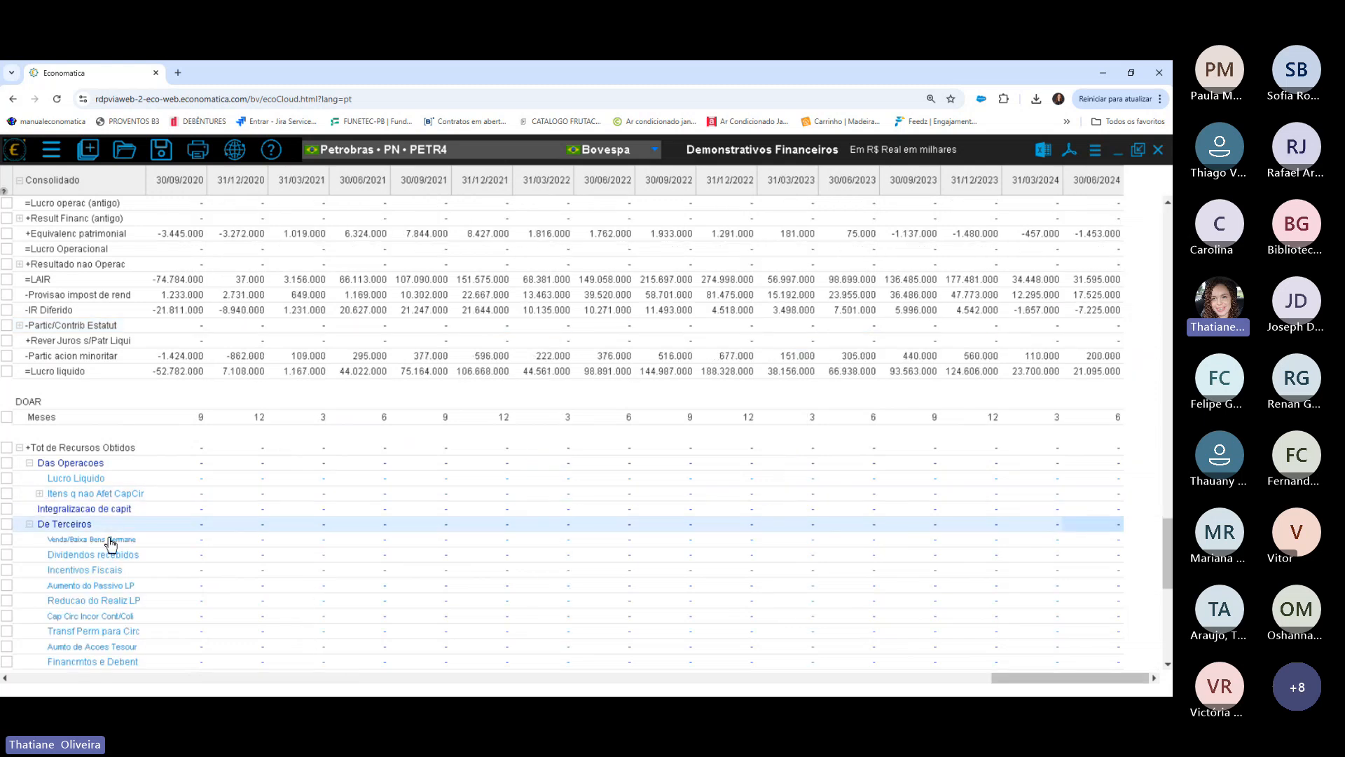
Collapse Aplic no Ativo Permanent and Das Operacoes in the DOAR section, checking its figures from 1998 to 2002.
left_click(543, 678)
left_click(543, 678)
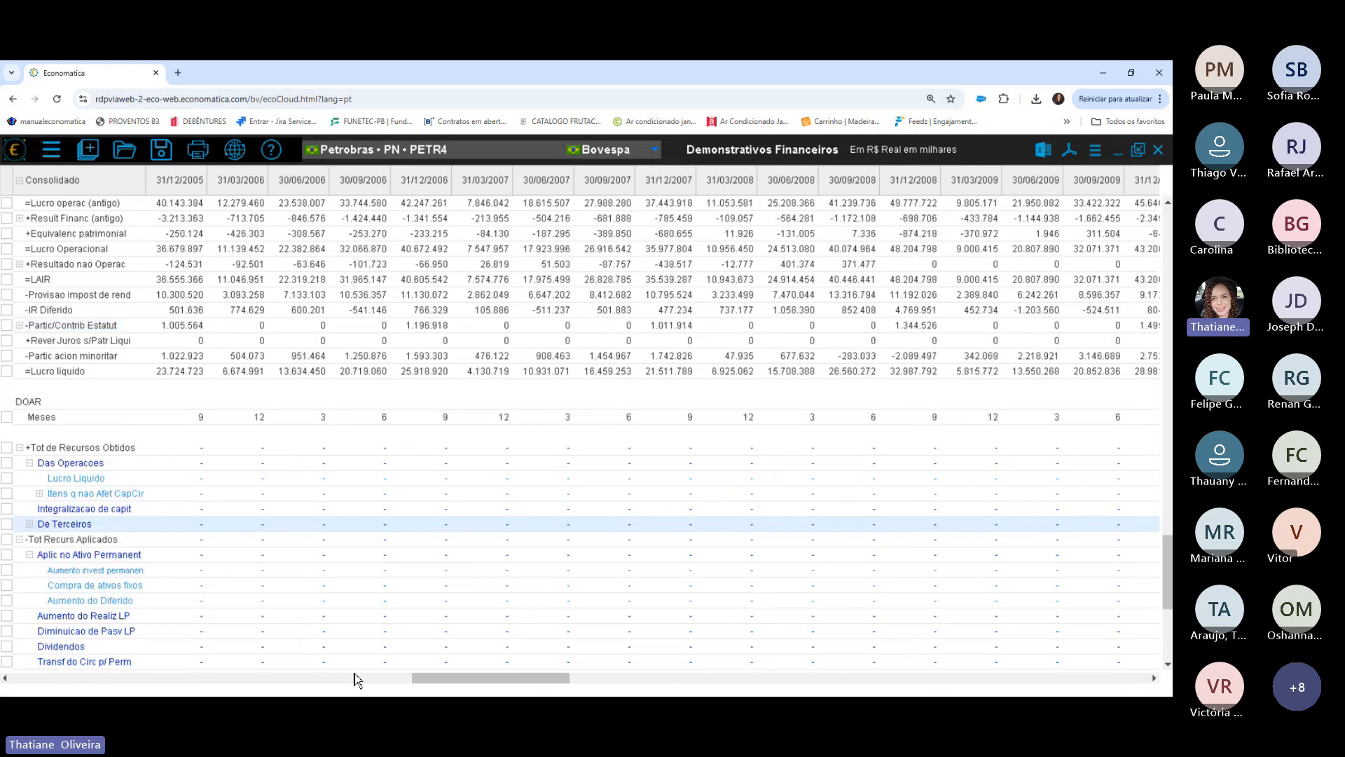
left_click(354, 674)
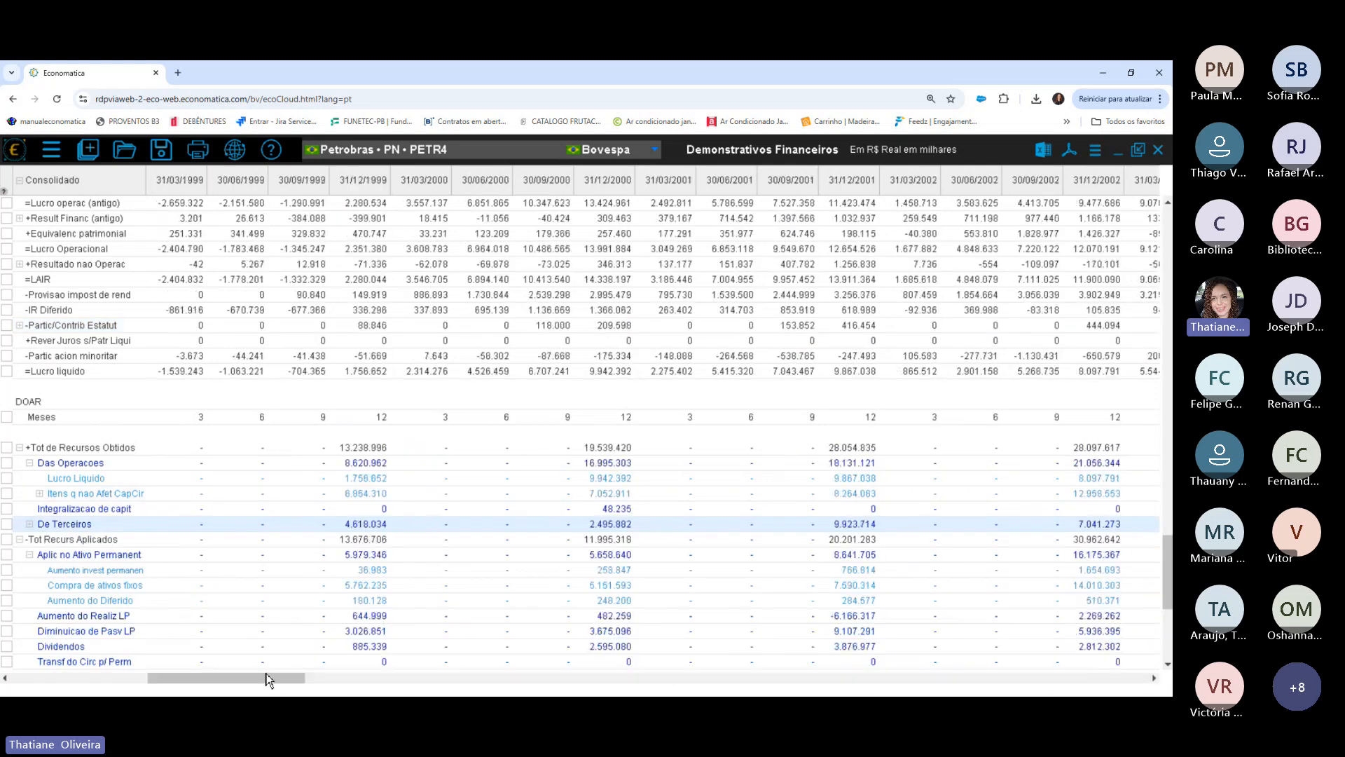
left_click(29, 555)
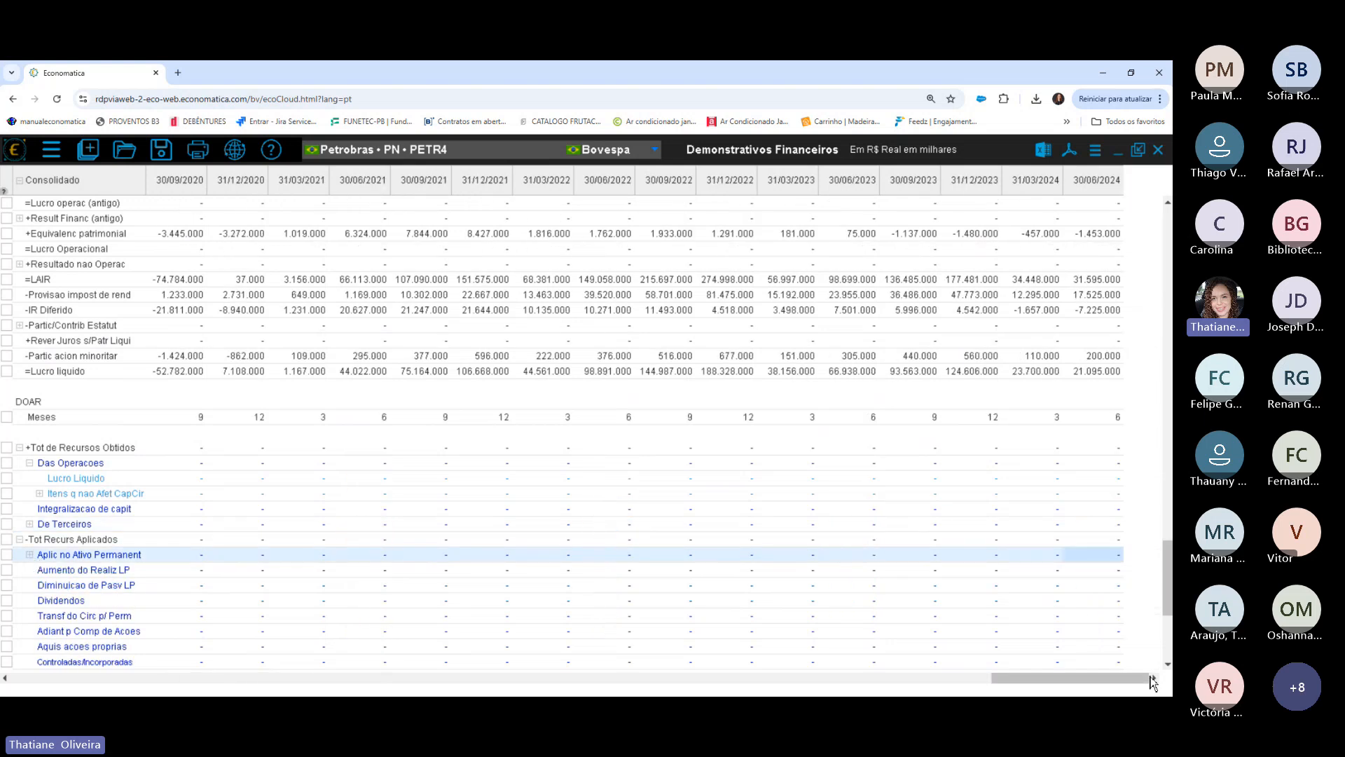
left_click_drag(1134, 680, 271, 687)
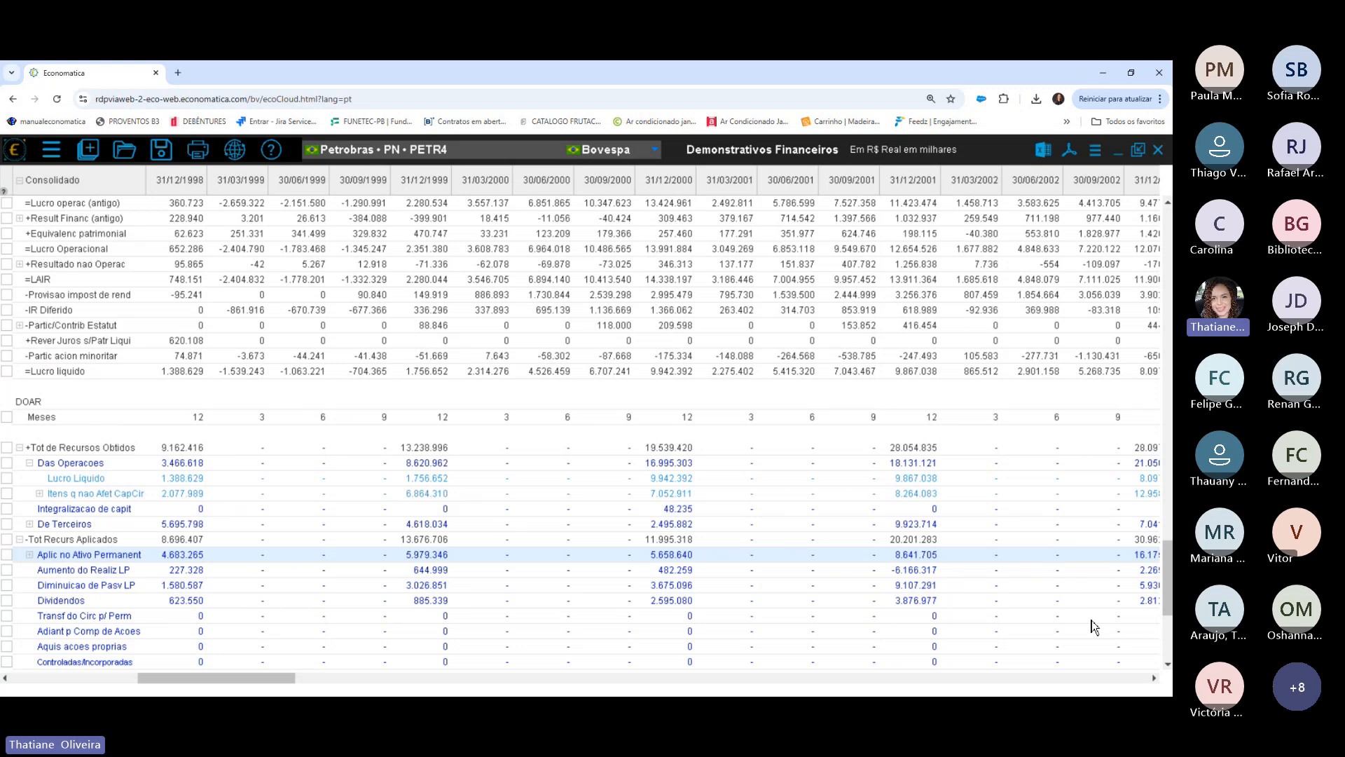
scroll(1169, 560, "down", 3)
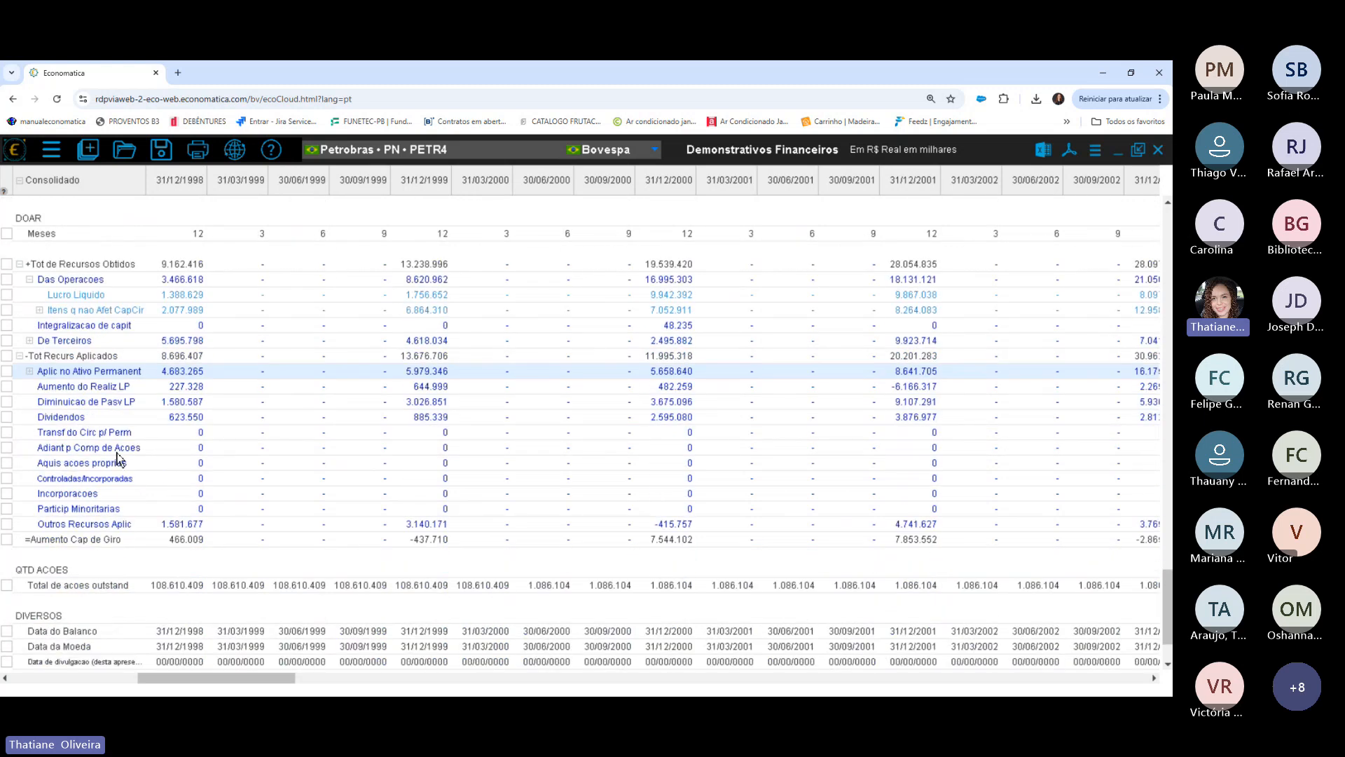
left_click(29, 279)
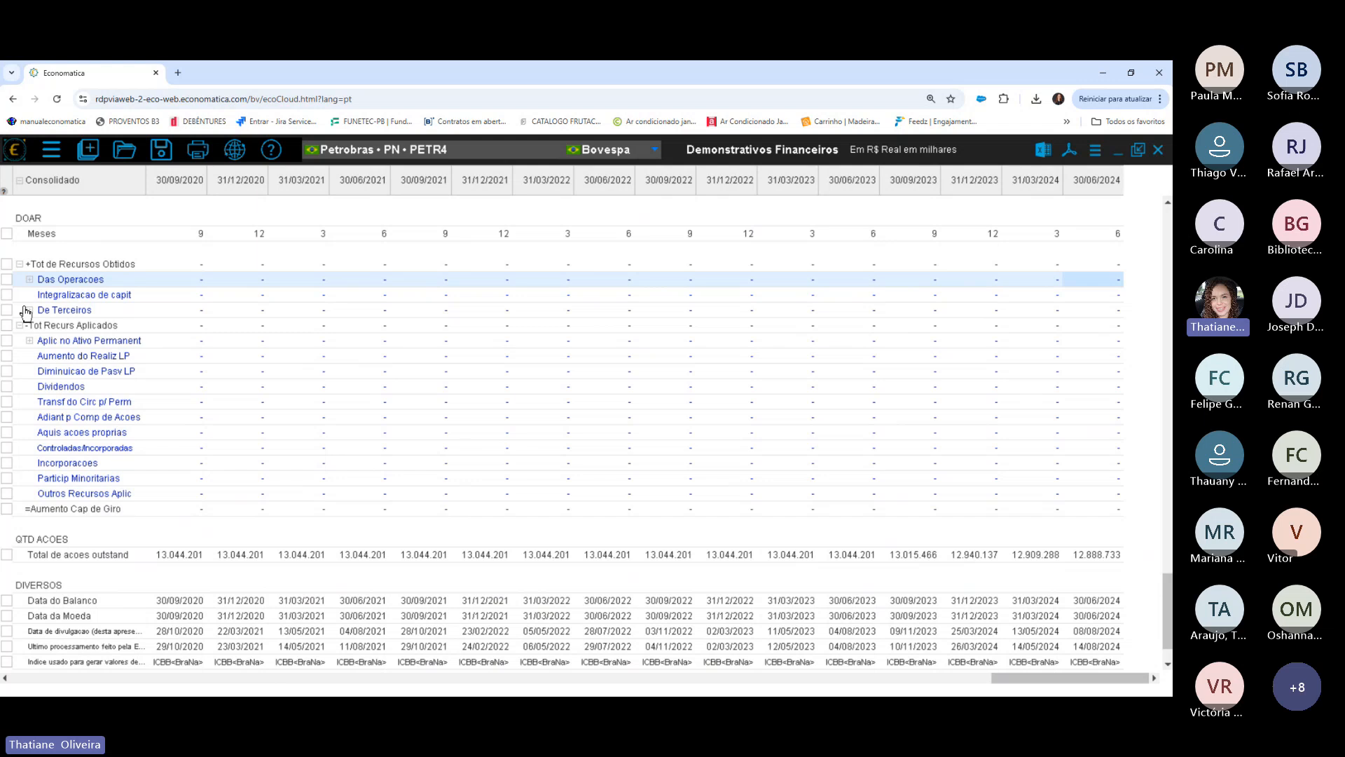
Examine the DOAR figures and accounting methods of the 1990s, and return to the beginning of the statements.
left_click_drag(1098, 686, 174, 666)
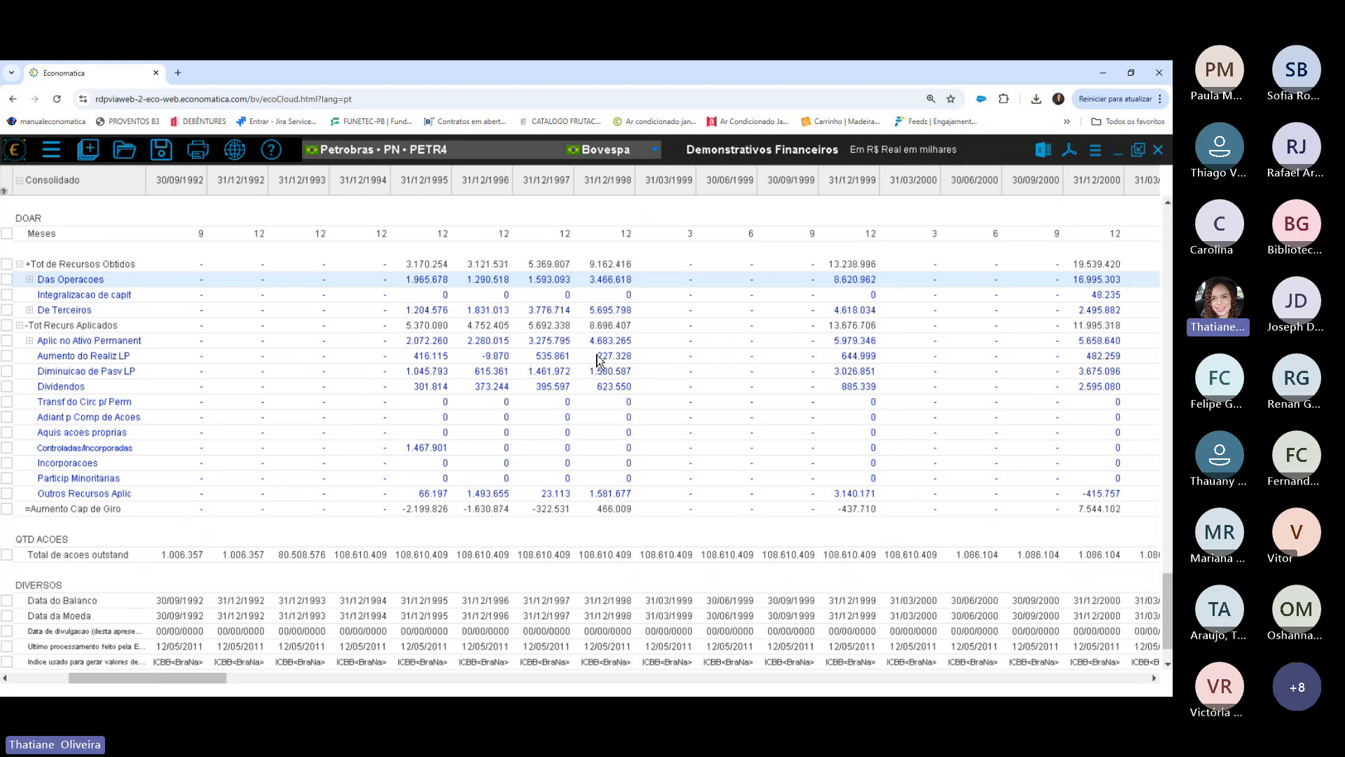
scroll(1163, 488, "down", 1)
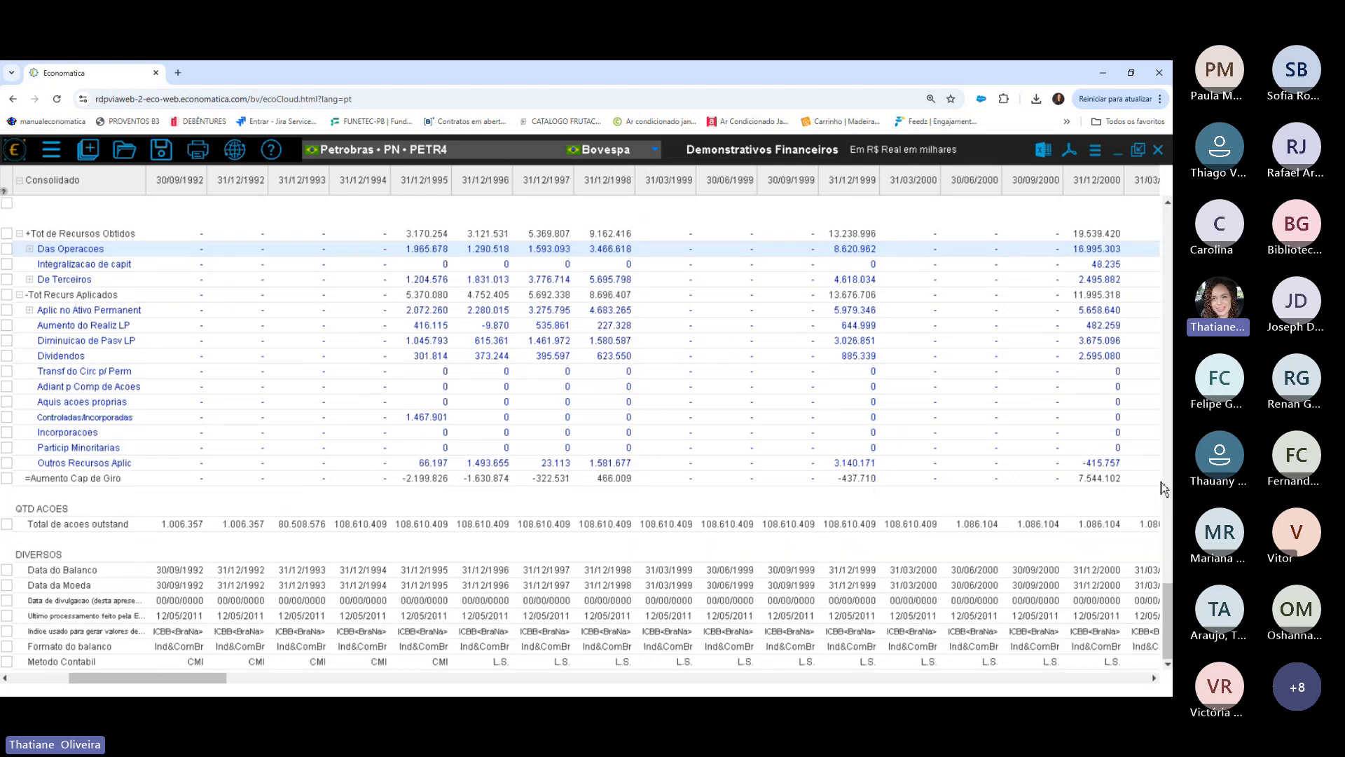
left_click_drag(1163, 488, 1147, 204)
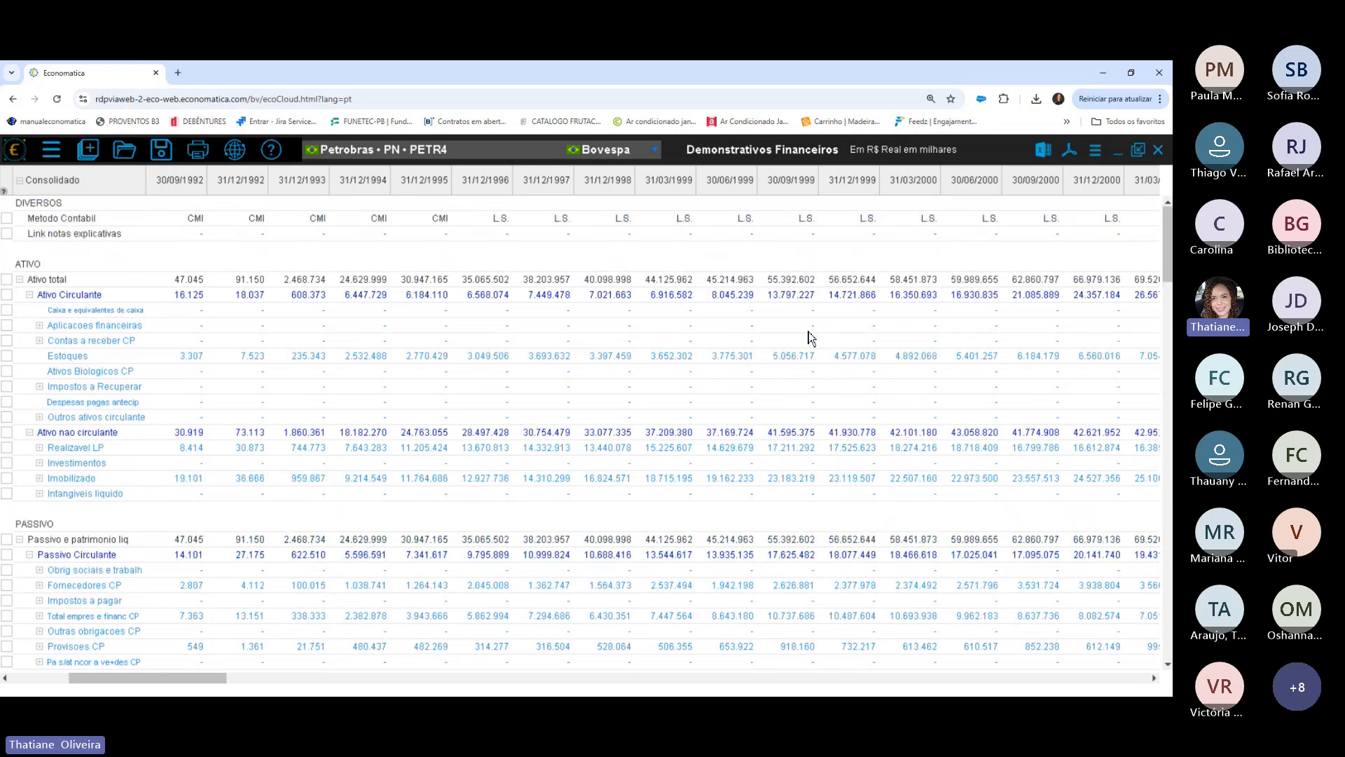
Review the statement parameters, from dates, currency and consolidation to analysis, number format and colours, and leave them without applying changes.
left_click(1095, 152)
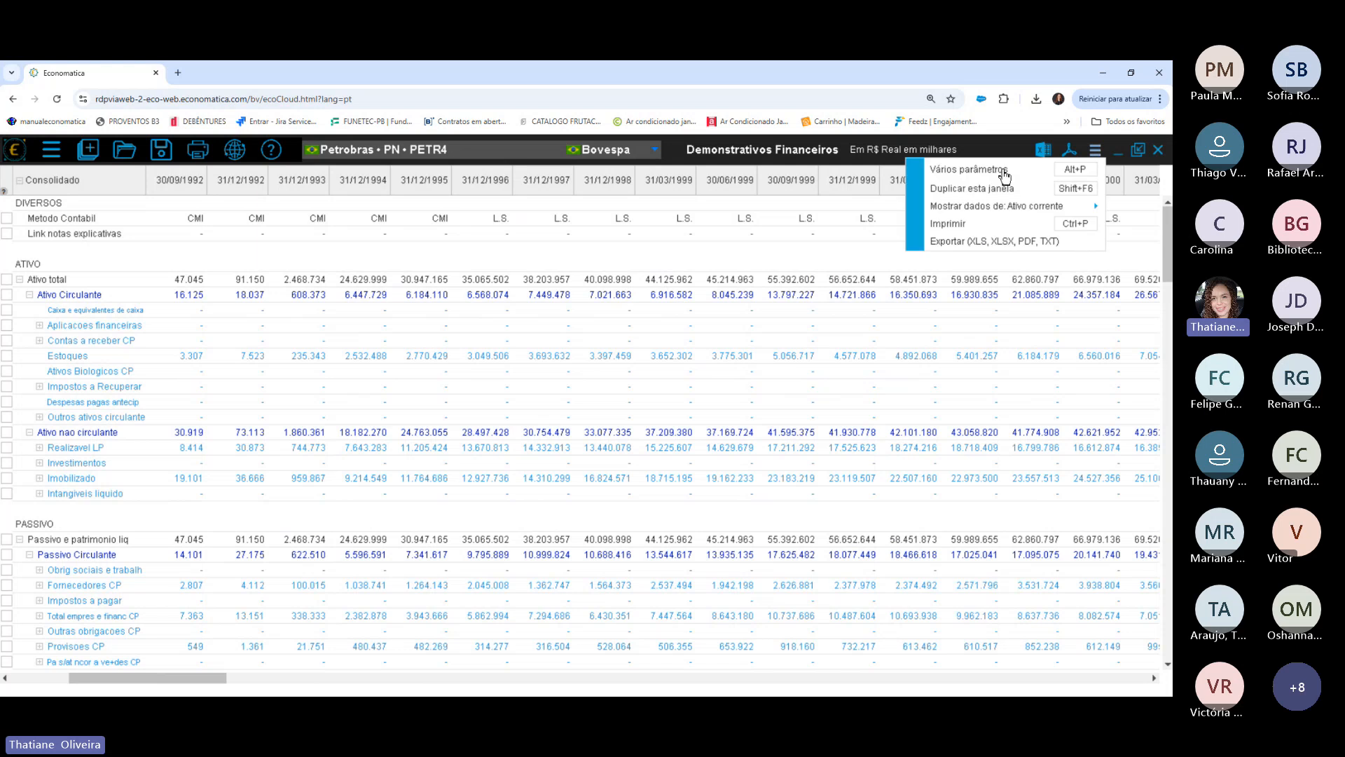
left_click(992, 187)
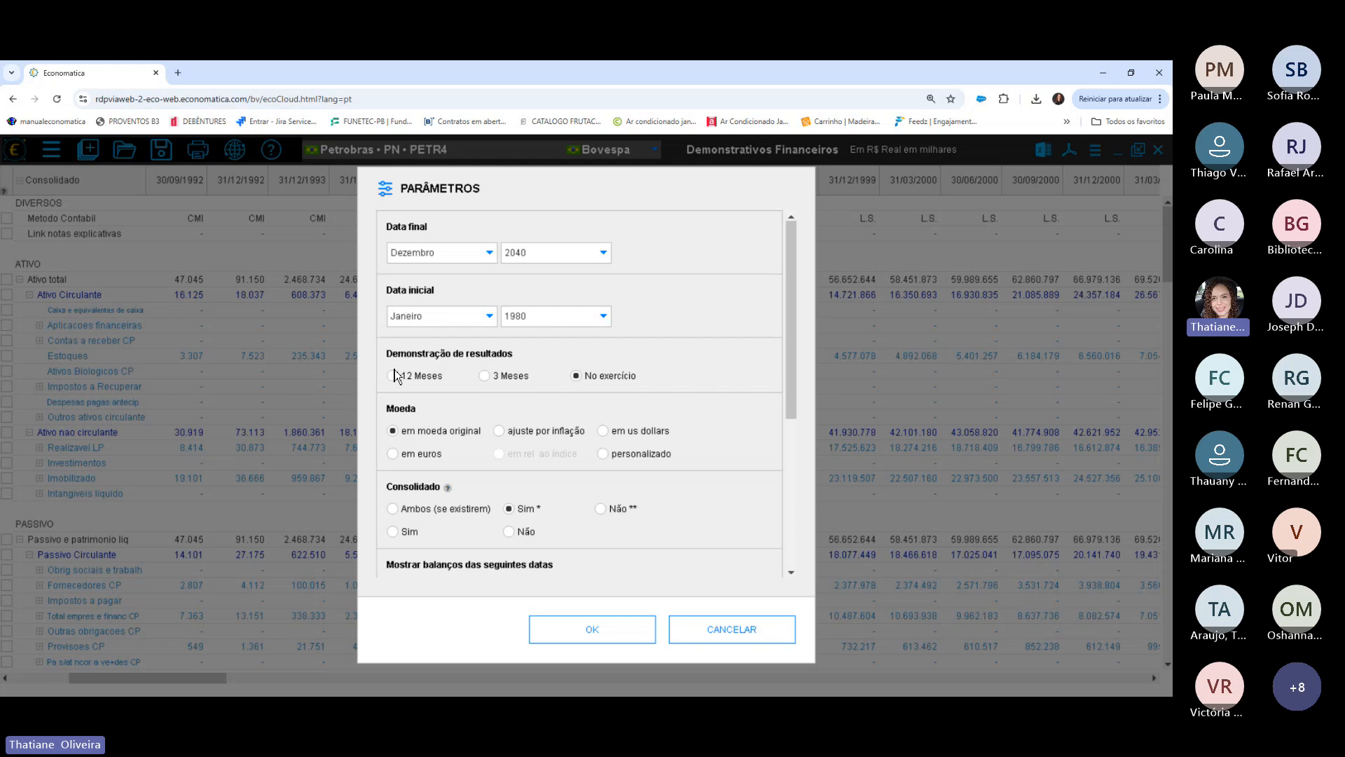
scroll(793, 293, "down", 2)
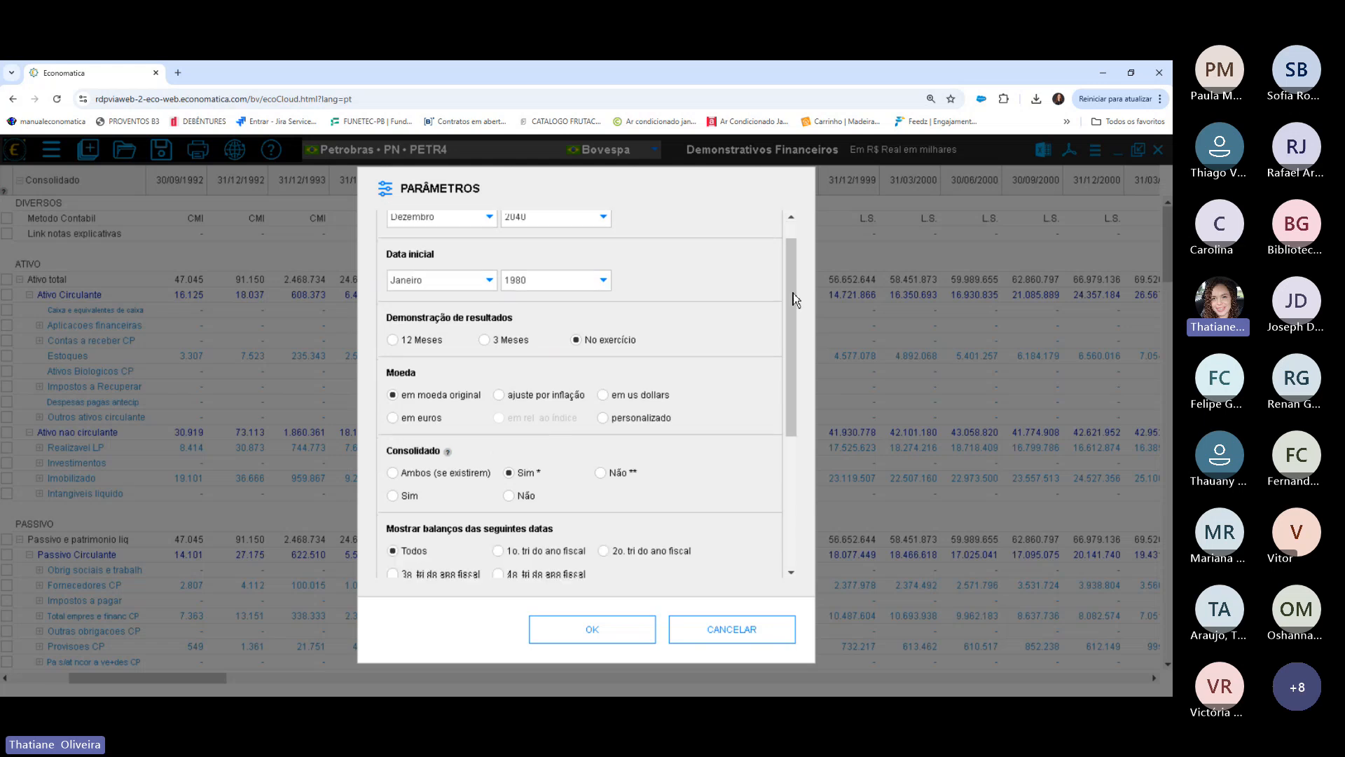
left_click_drag(793, 304, 793, 371)
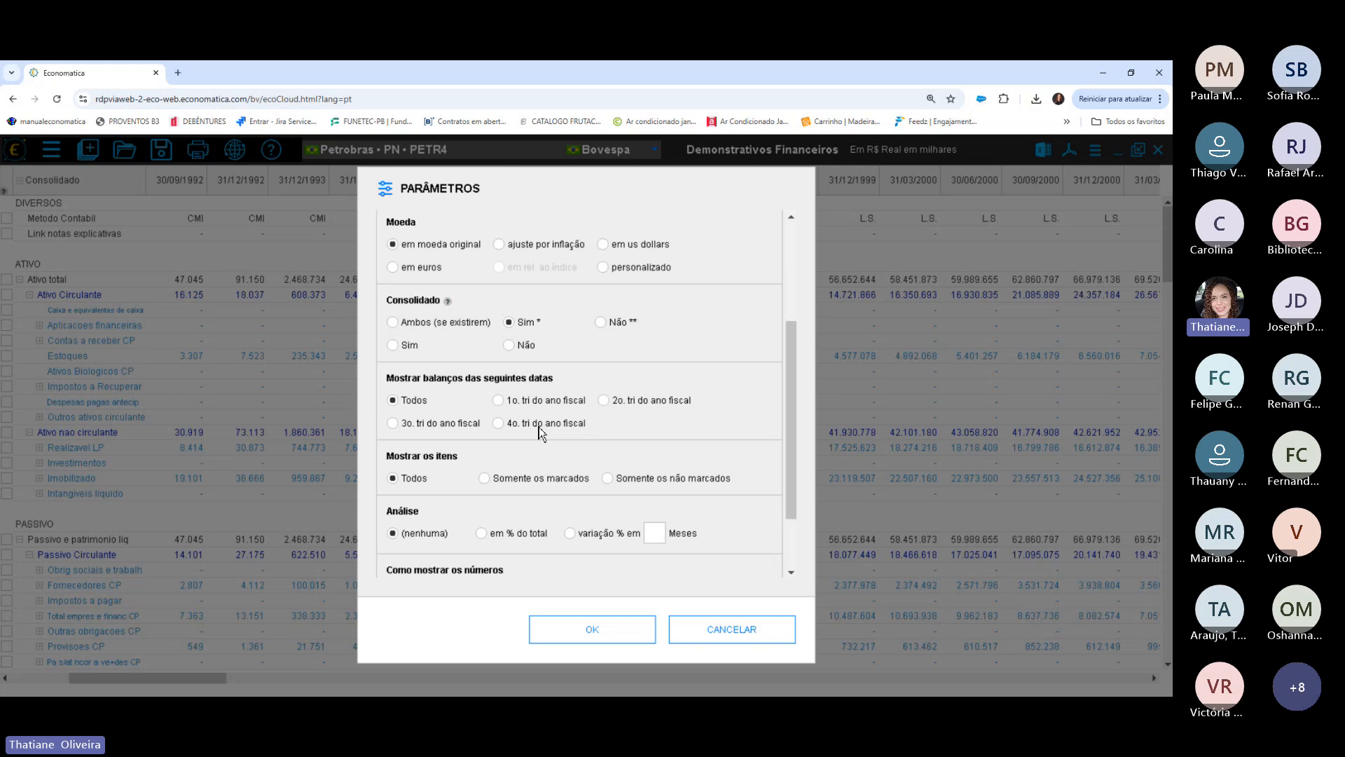
scroll(793, 389, "down", 1)
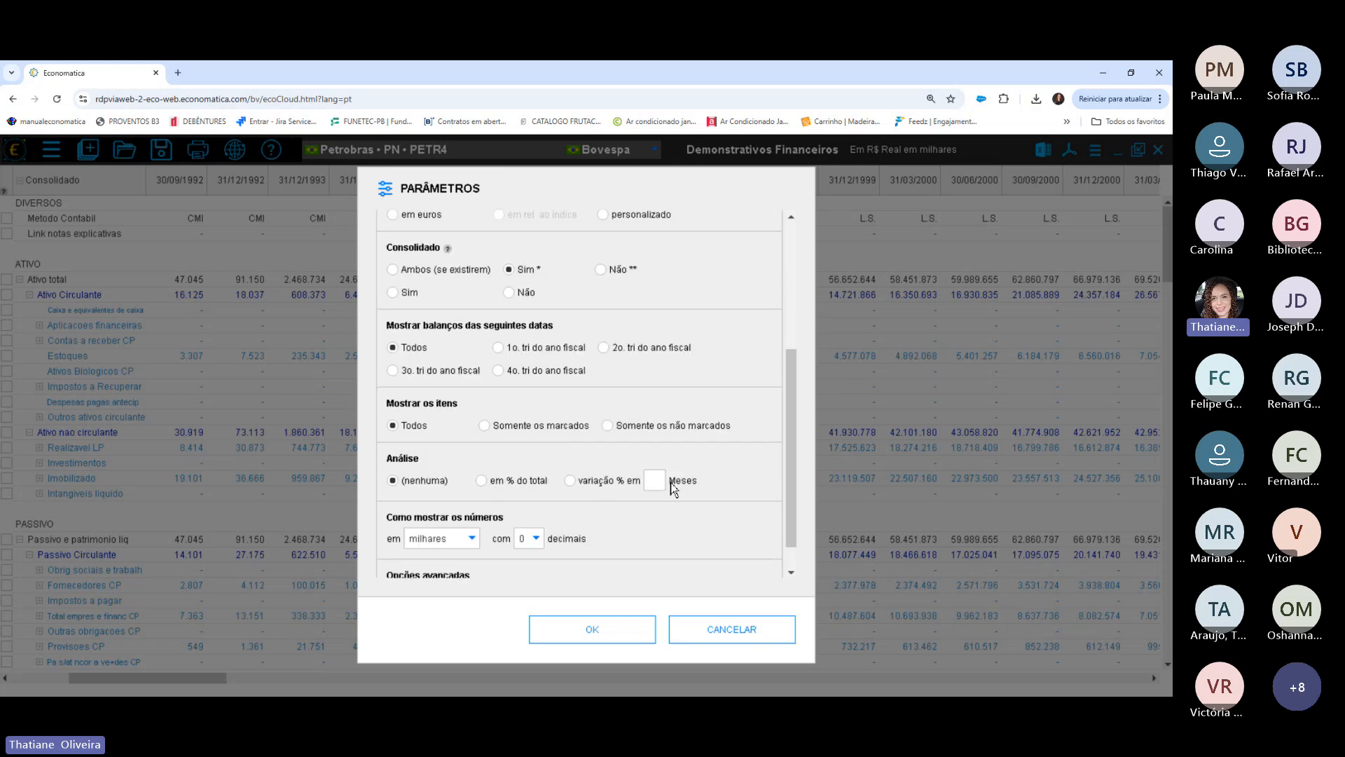
scroll(793, 434, "down", 1)
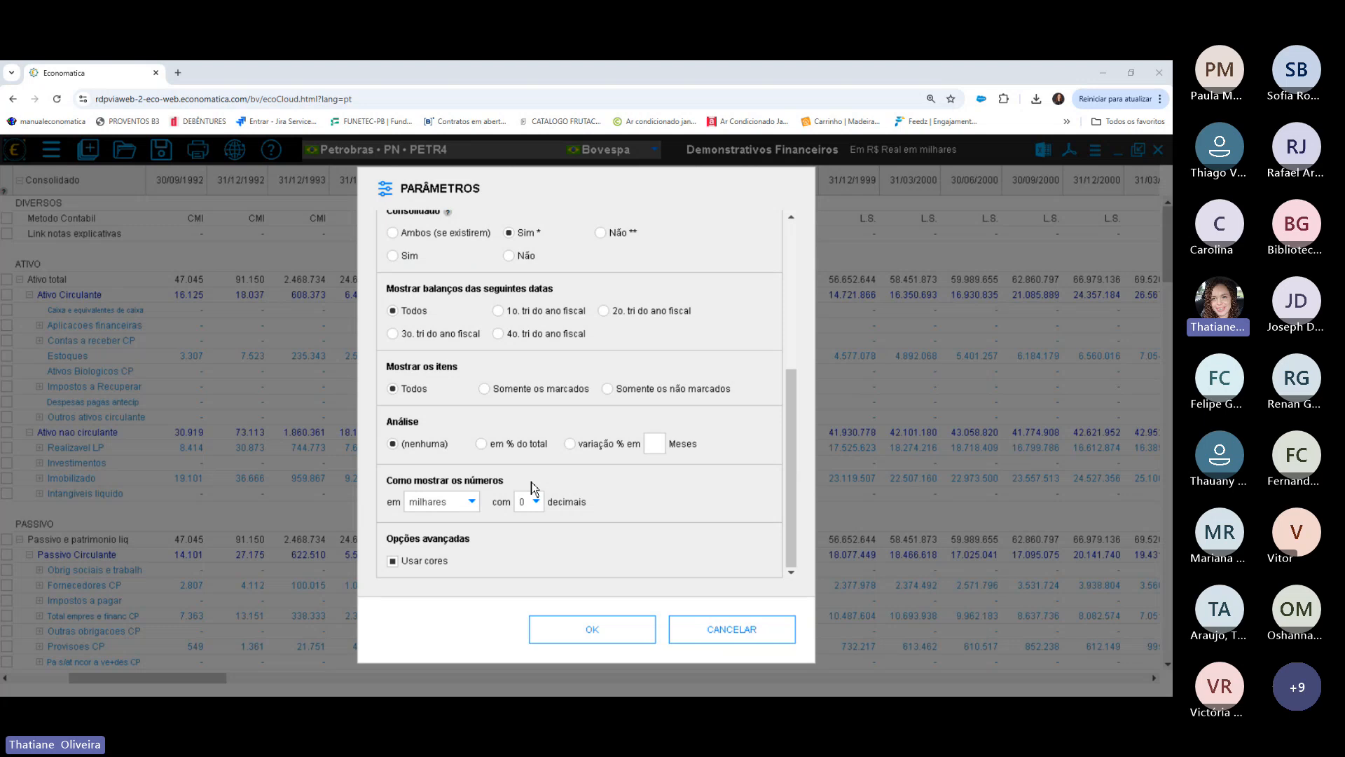
left_click(757, 625)
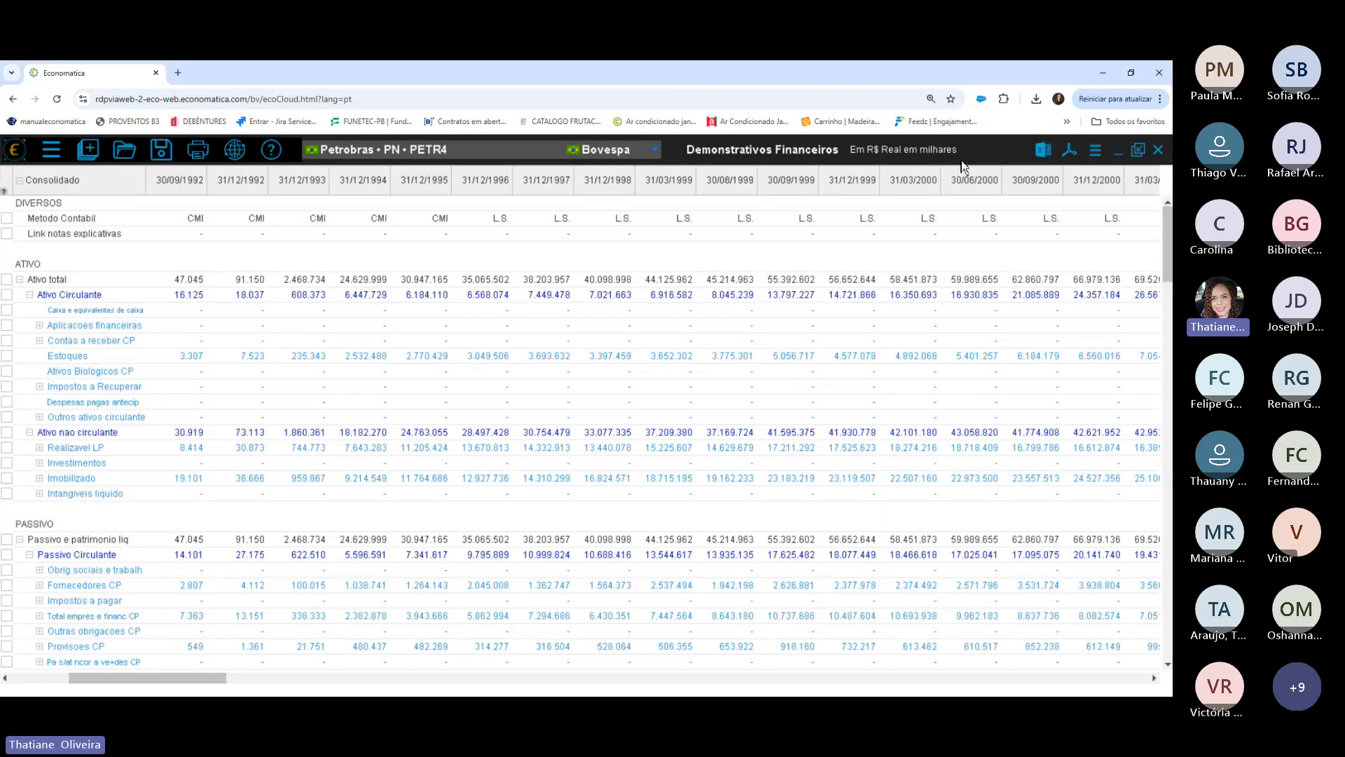
Close the financial statements and open the Cotações database for Petrobras PN.
left_click(1158, 149)
left_click(88, 150)
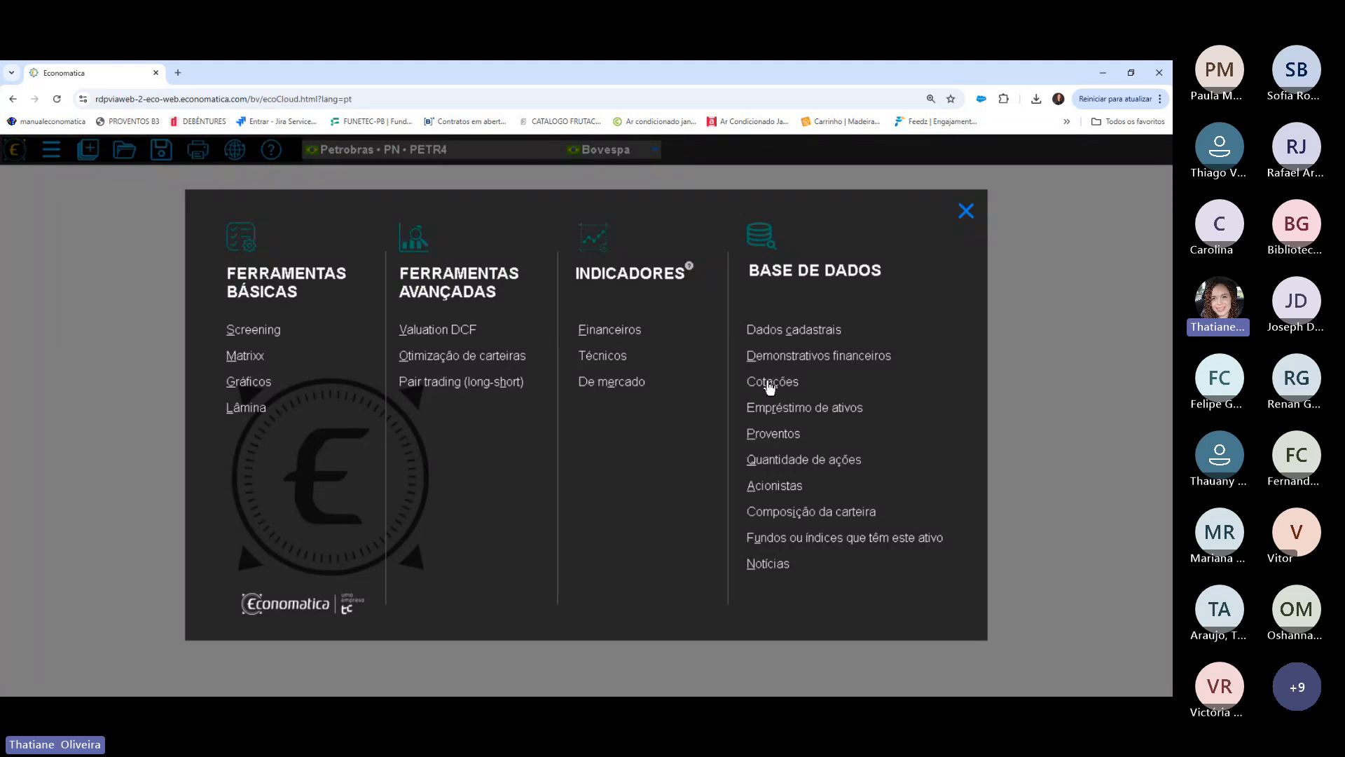
left_click(764, 384)
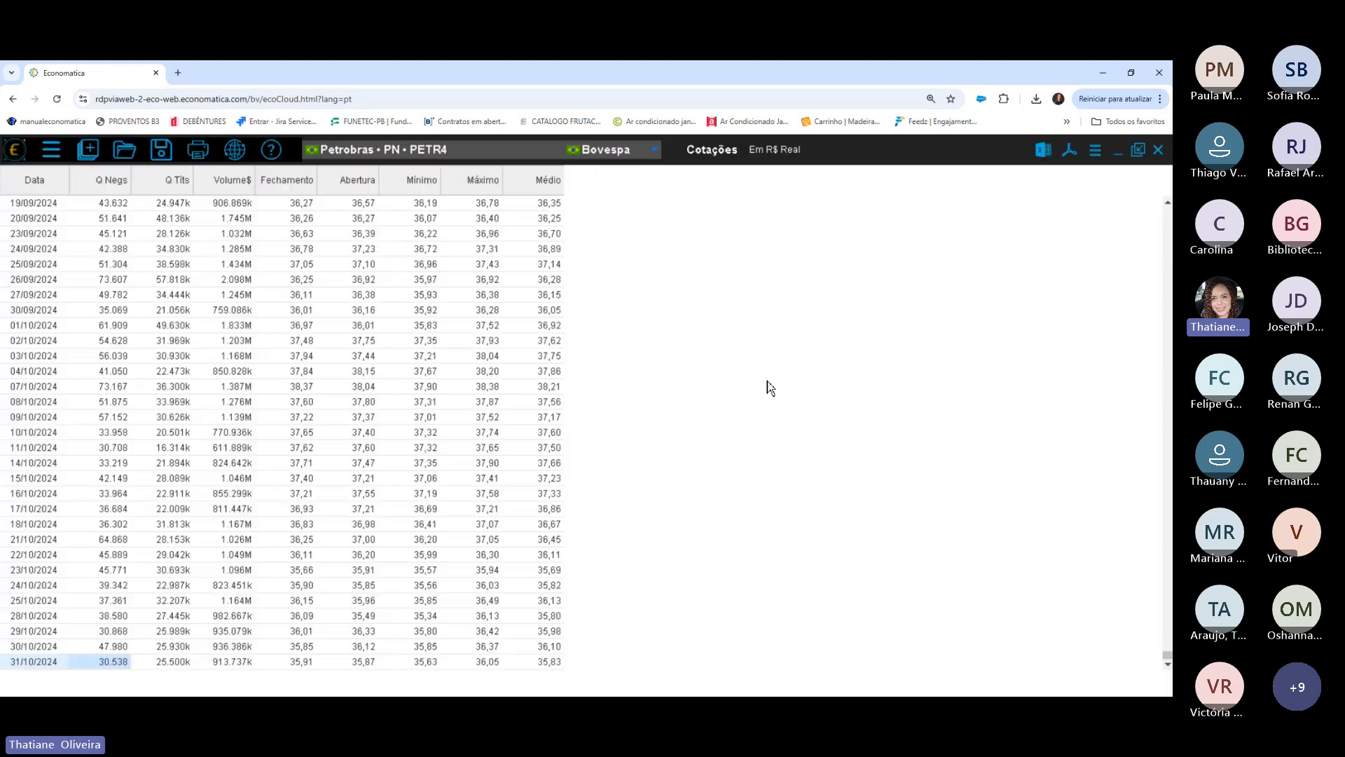
Examine the quotation columns one by one: Q Negs, Q Tits, Volume$, Fechamento, Abertura, Mínimo, Máximo and Médio.
left_click(117, 186)
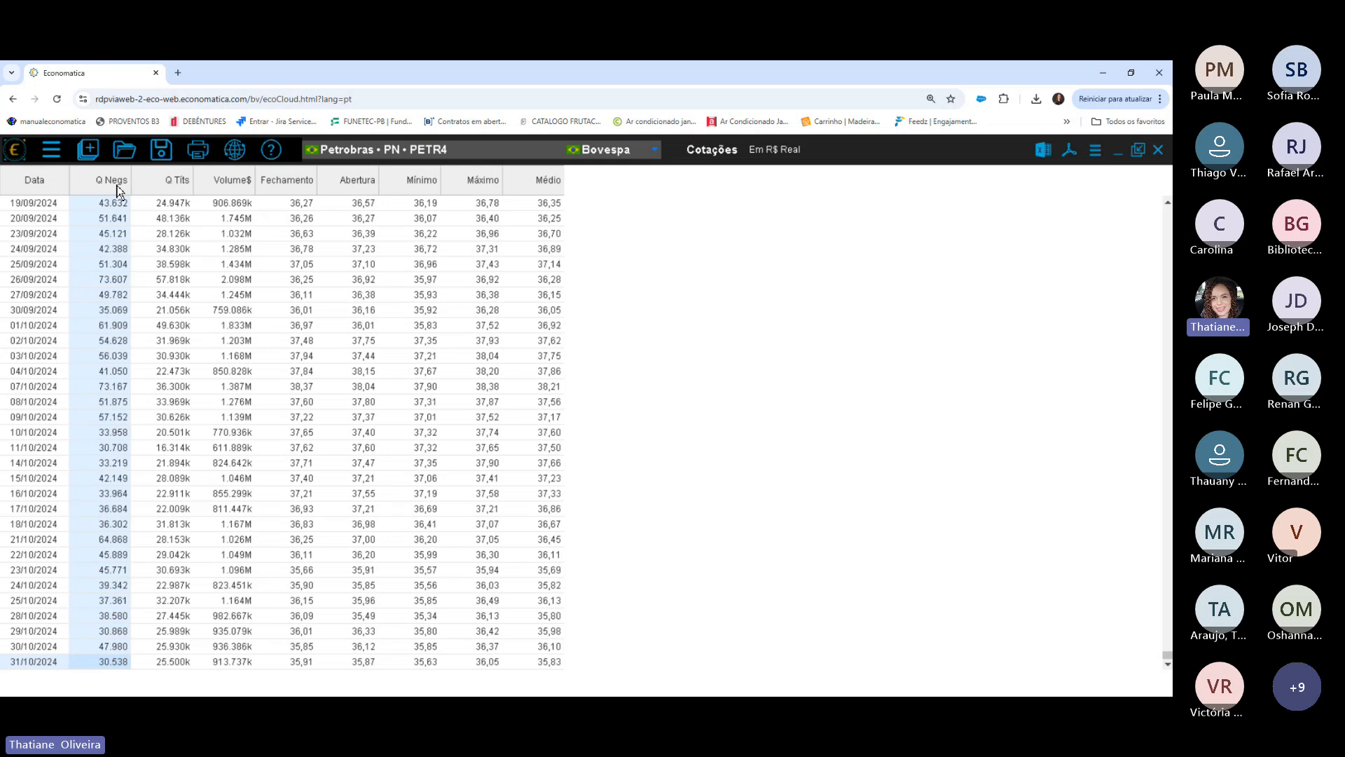
left_click(175, 186)
left_click(239, 189)
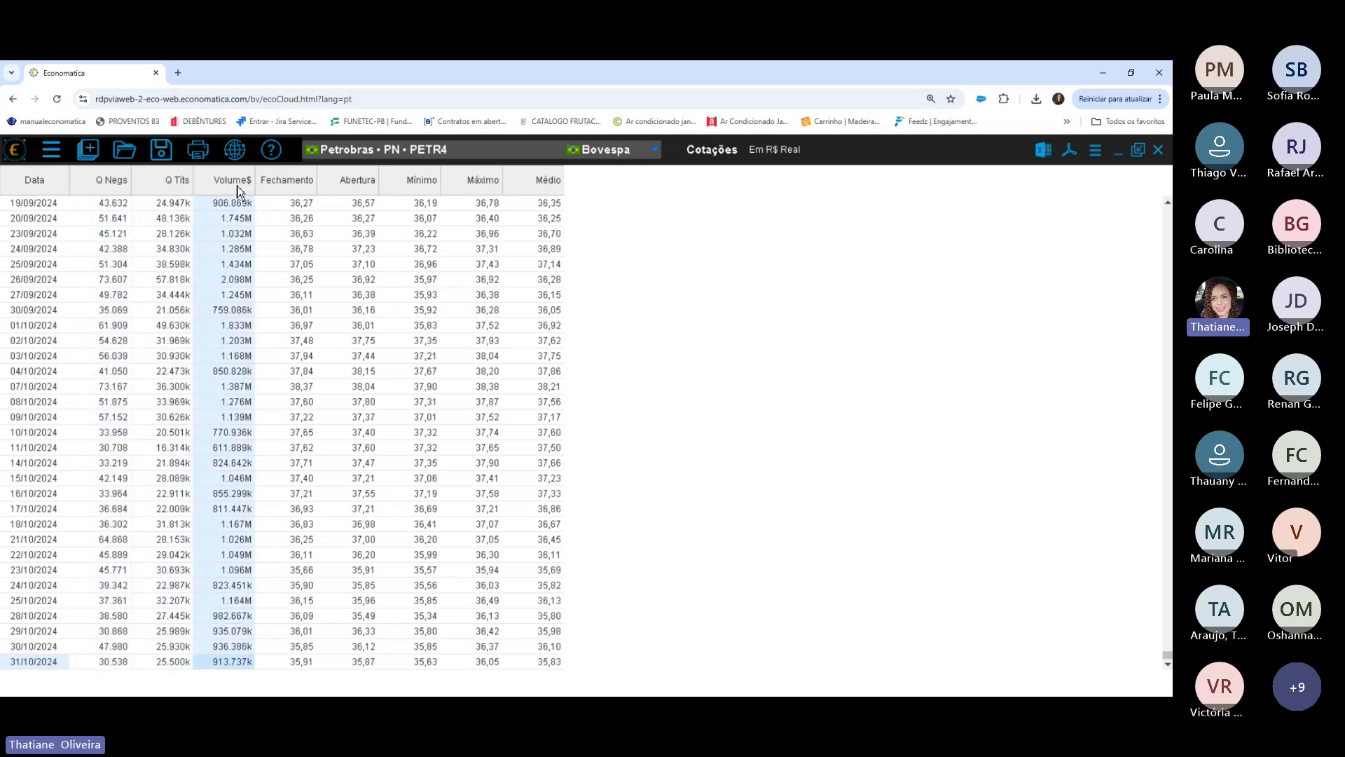
left_click(292, 193)
left_click(370, 186)
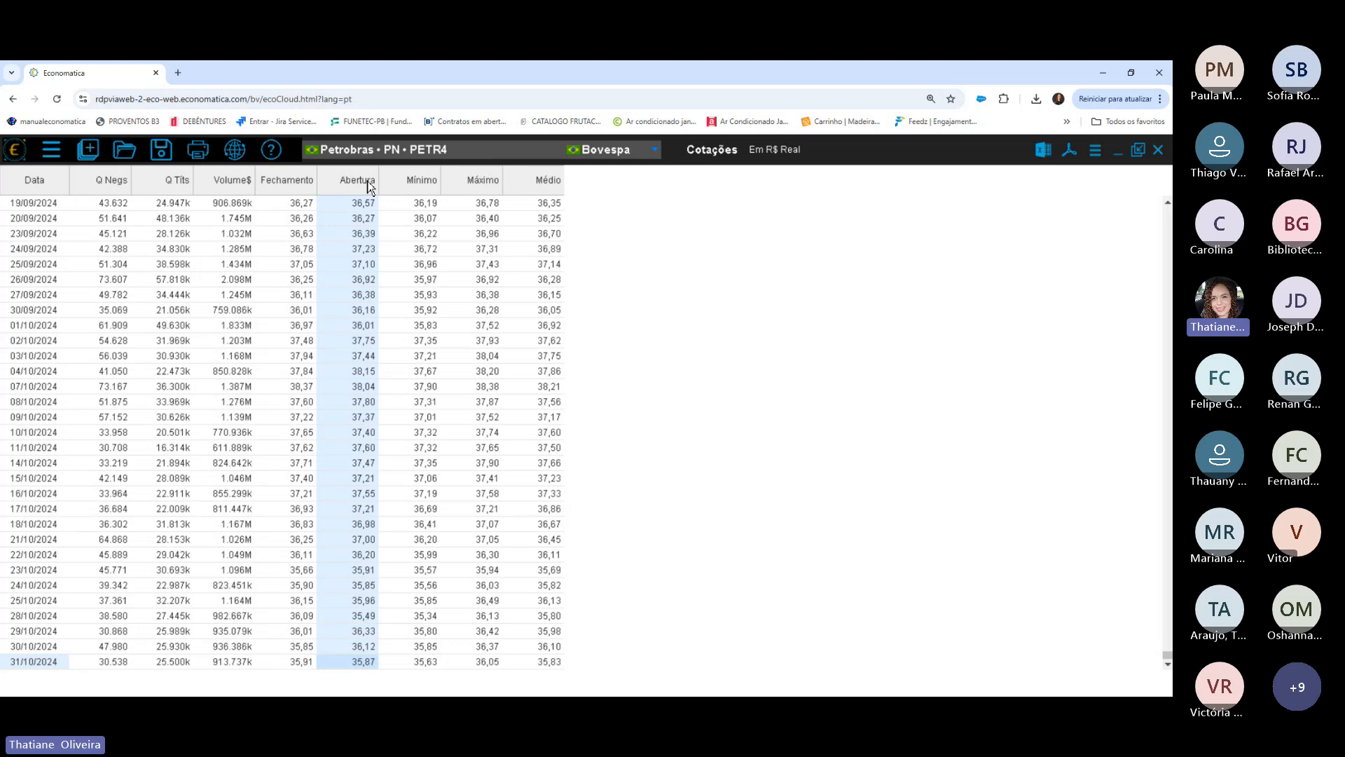
left_click(429, 180)
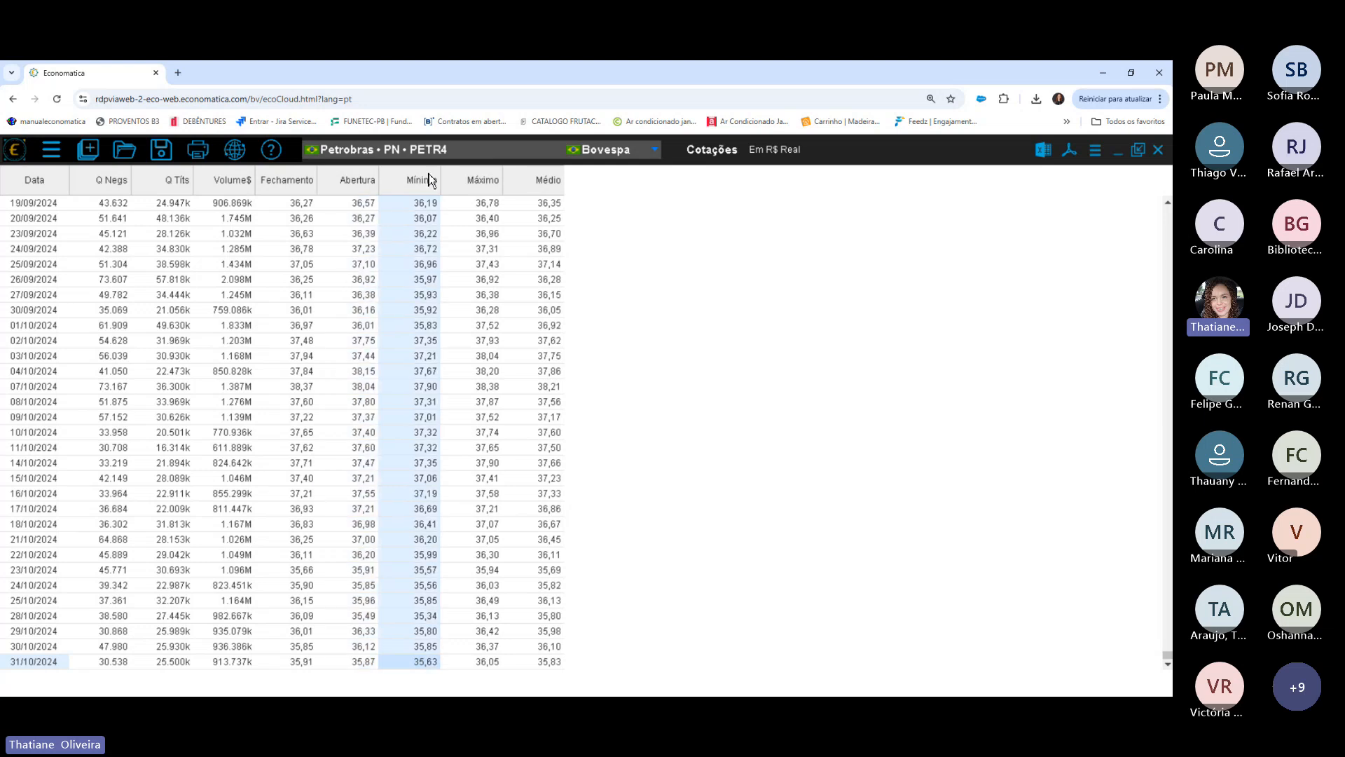
left_click(483, 182)
left_click(537, 183)
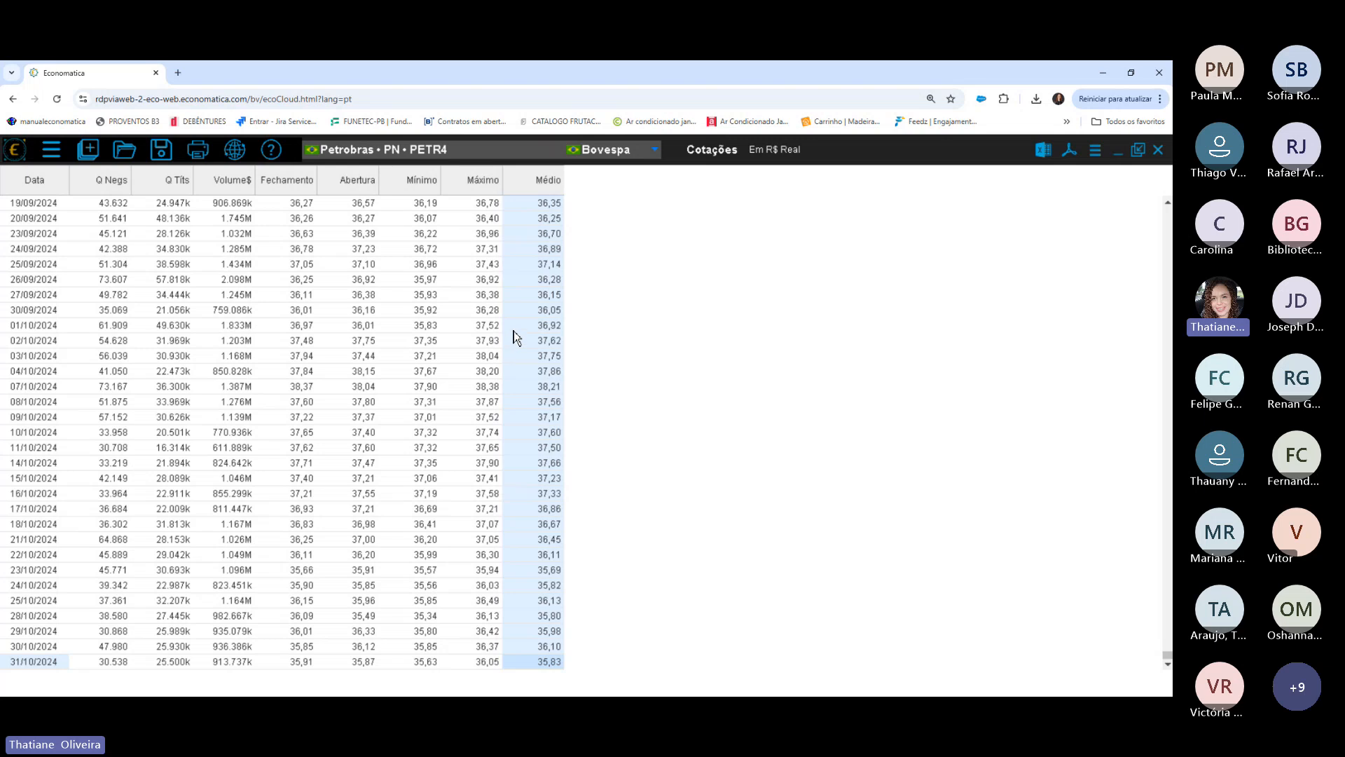
Select the Mínimo and Máximo price columns together to compare them.
left_click(554, 662)
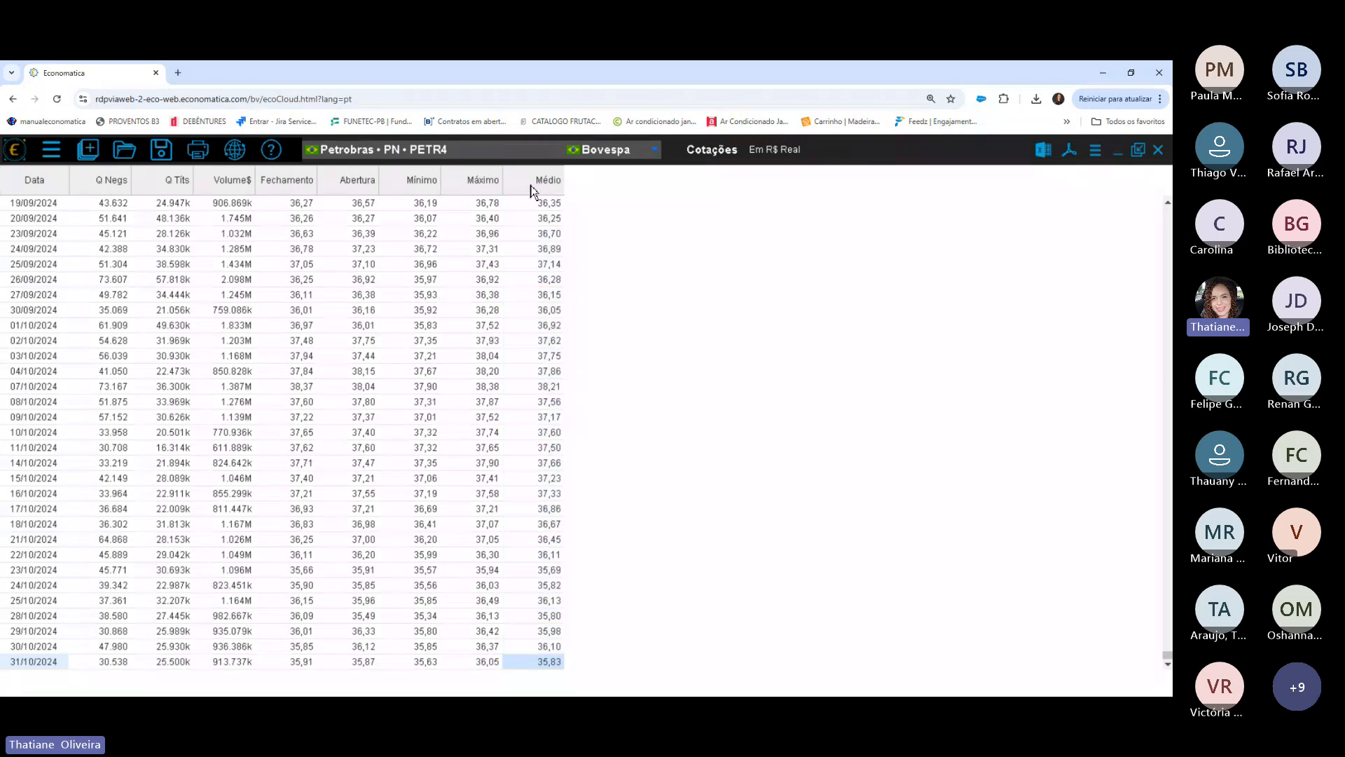
left_click(410, 183)
left_click(475, 187, "shift")
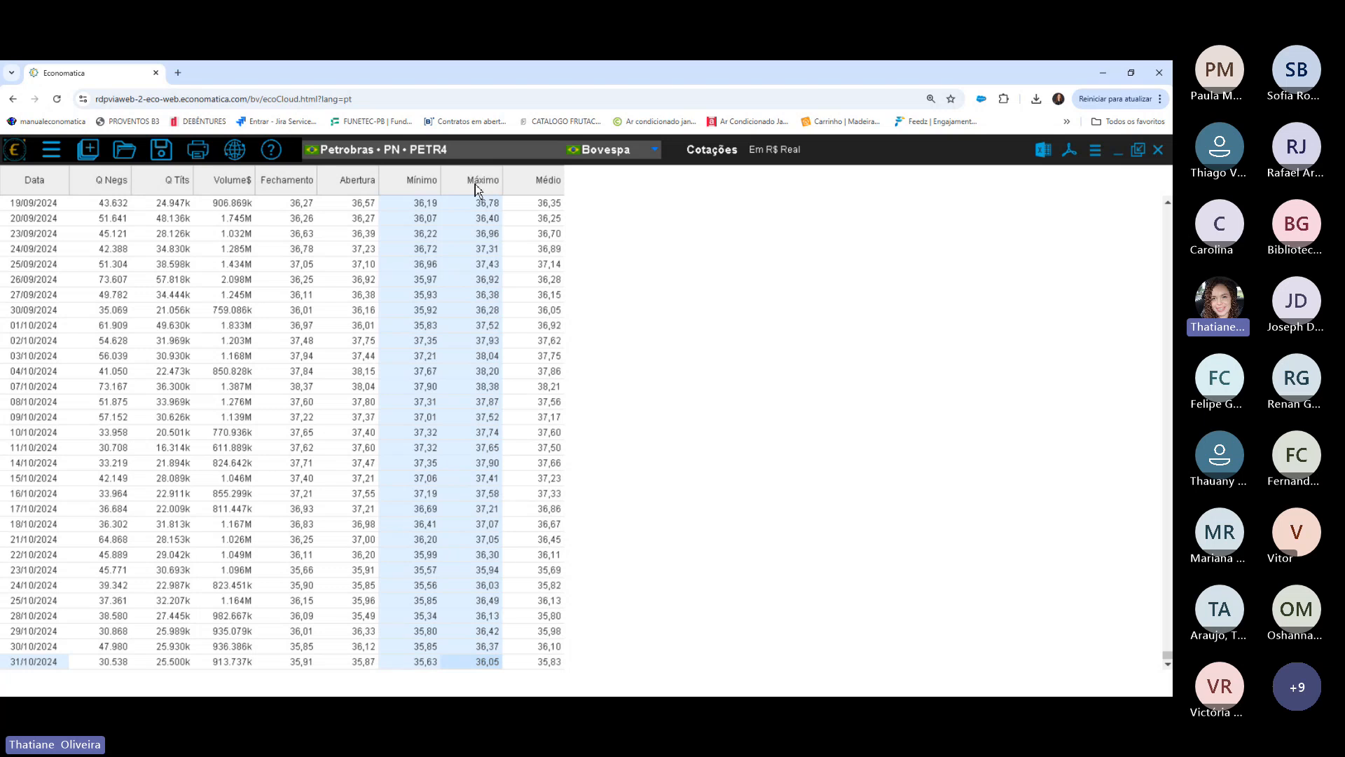
Examine the average price in the Médio column for 31/10/2024 against that day's Mínimo and Máximo prices.
left_click(550, 482)
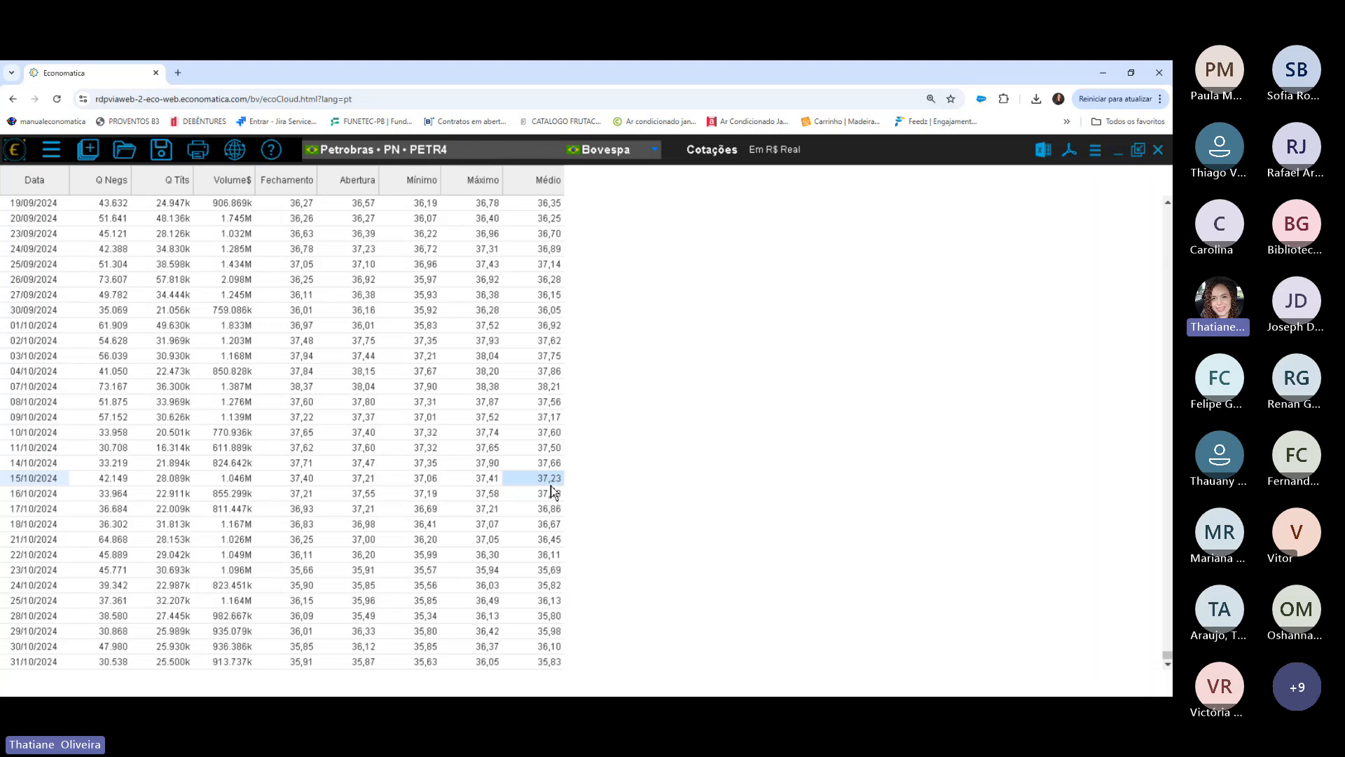
left_click(549, 662)
left_click_drag(429, 664, 504, 665)
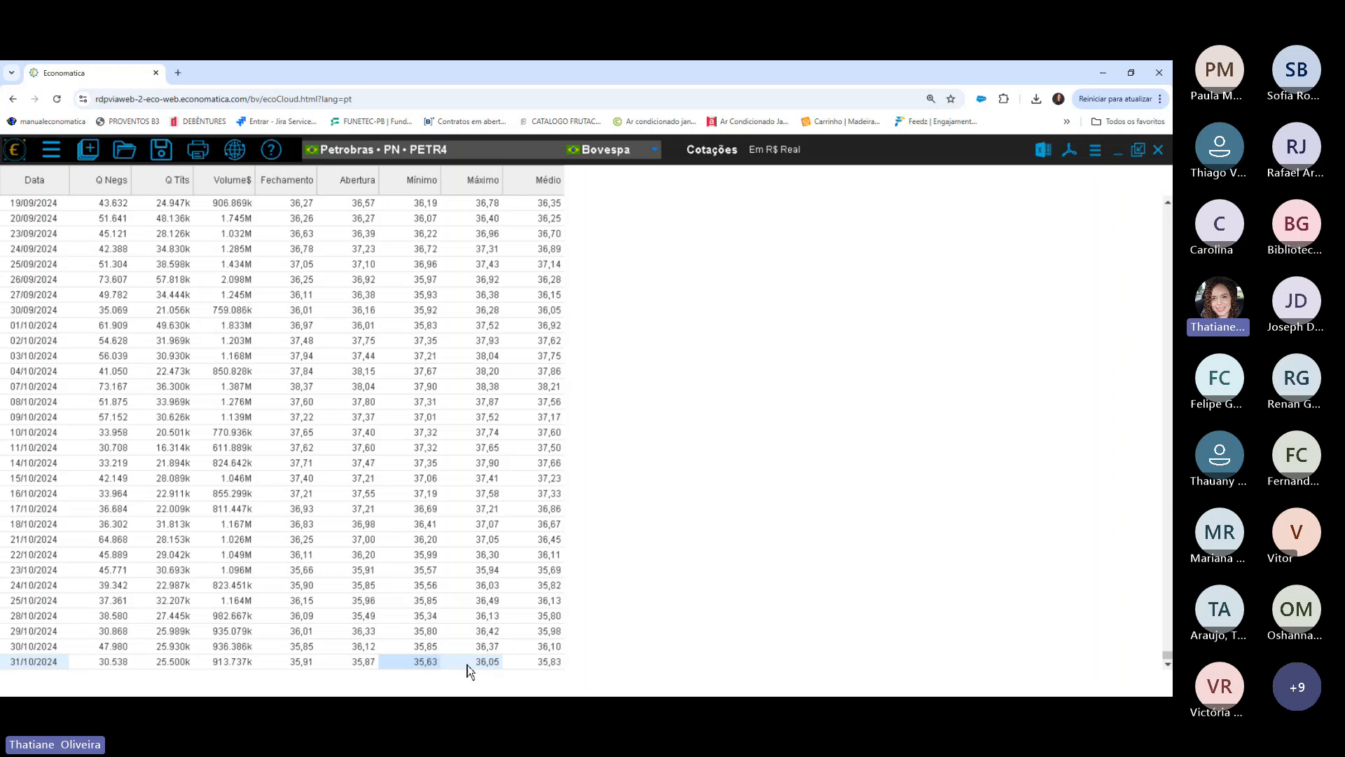
left_click(548, 664)
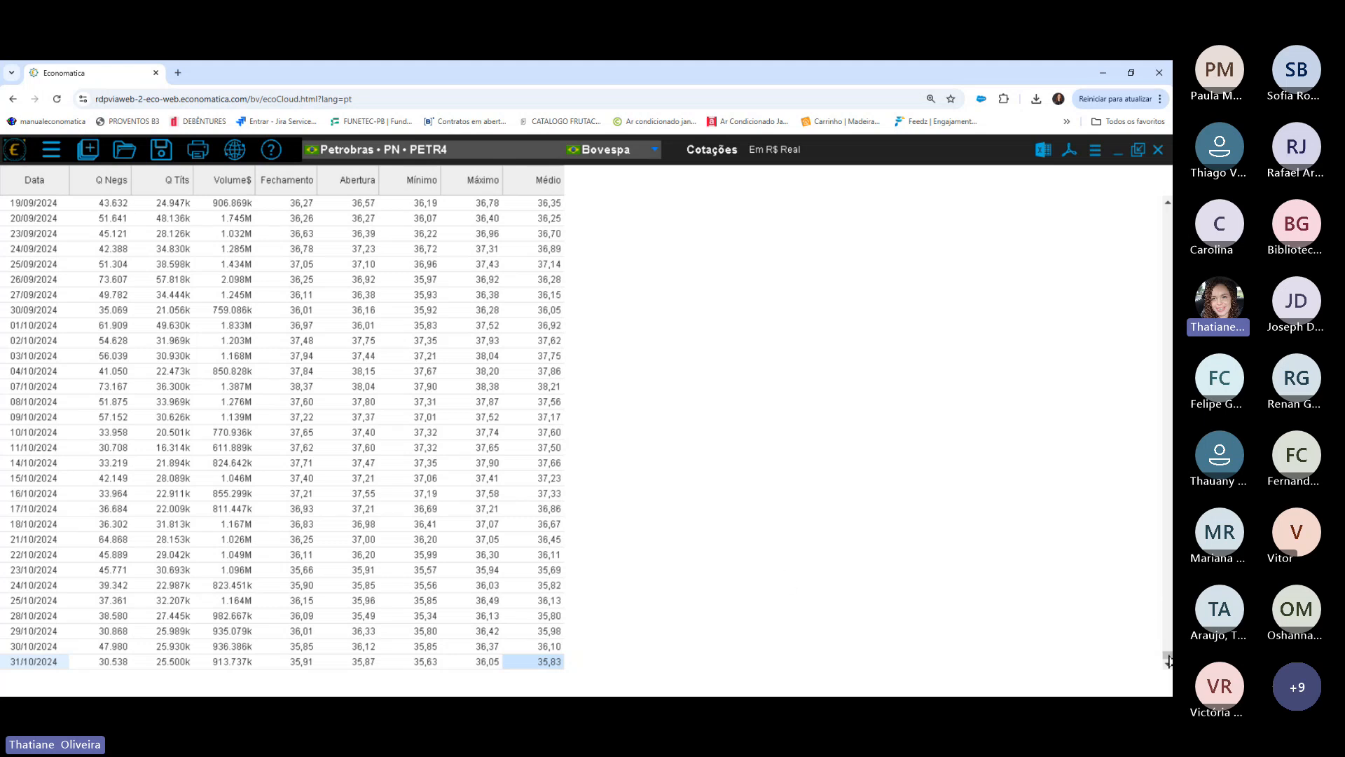
Review the earliest daily quotations from 02/01/1986, checking Fechamento and Abertura, and return to the most recent dates.
left_click_drag(1169, 656, 1164, 185)
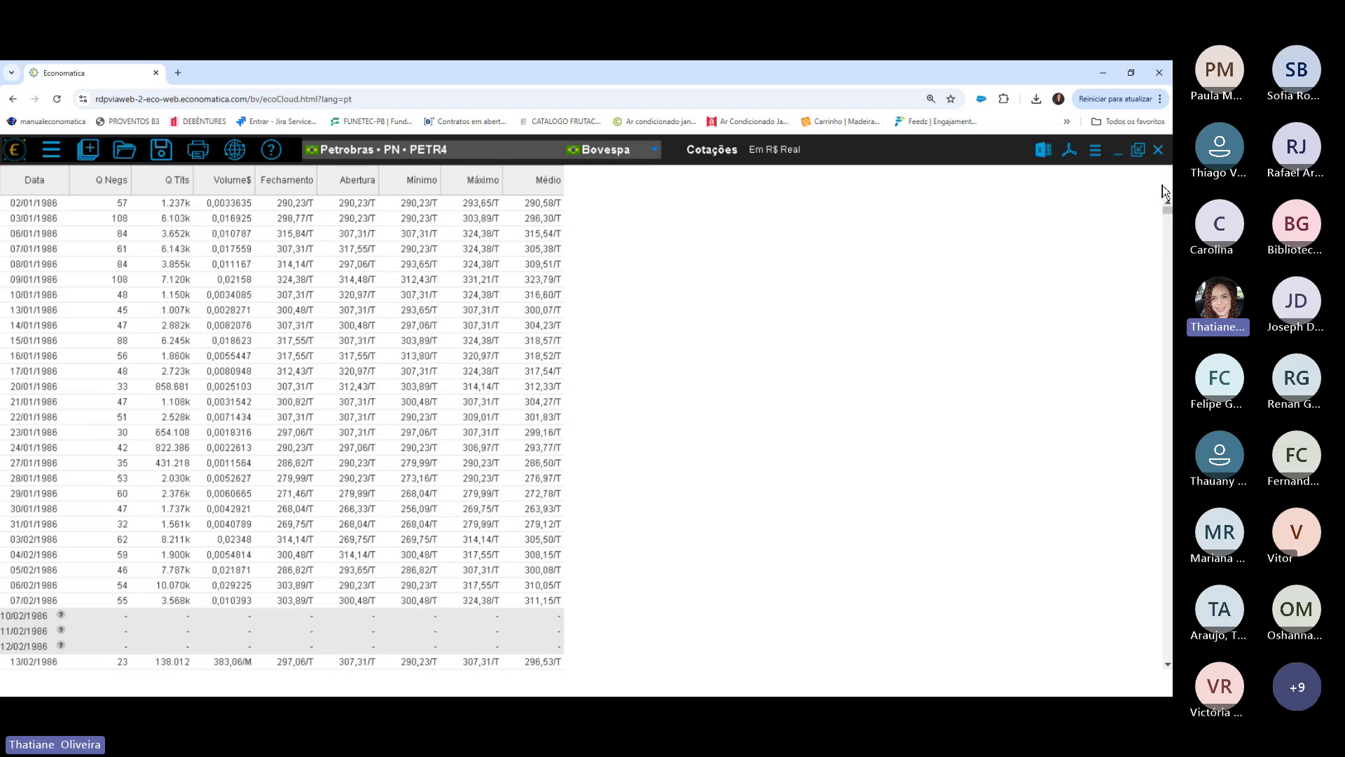
left_click(288, 204)
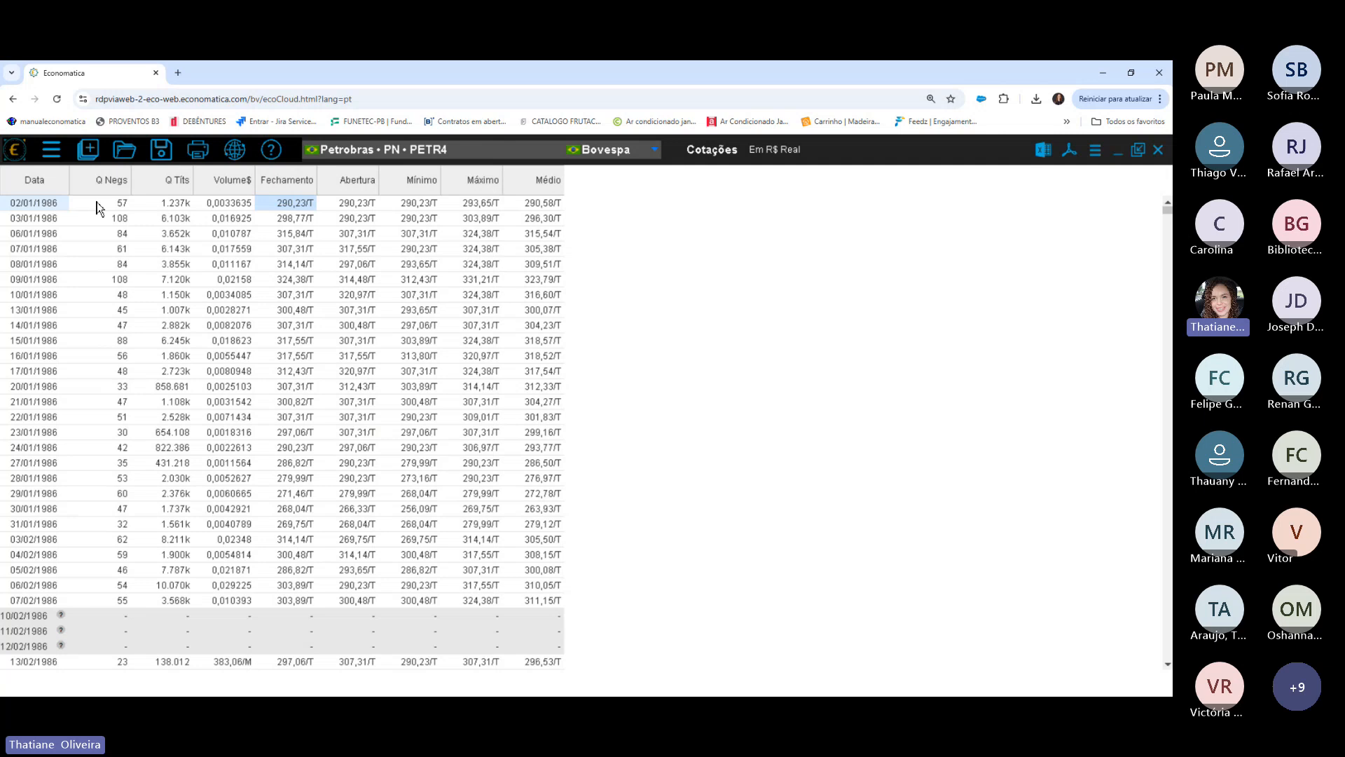
left_click(370, 204)
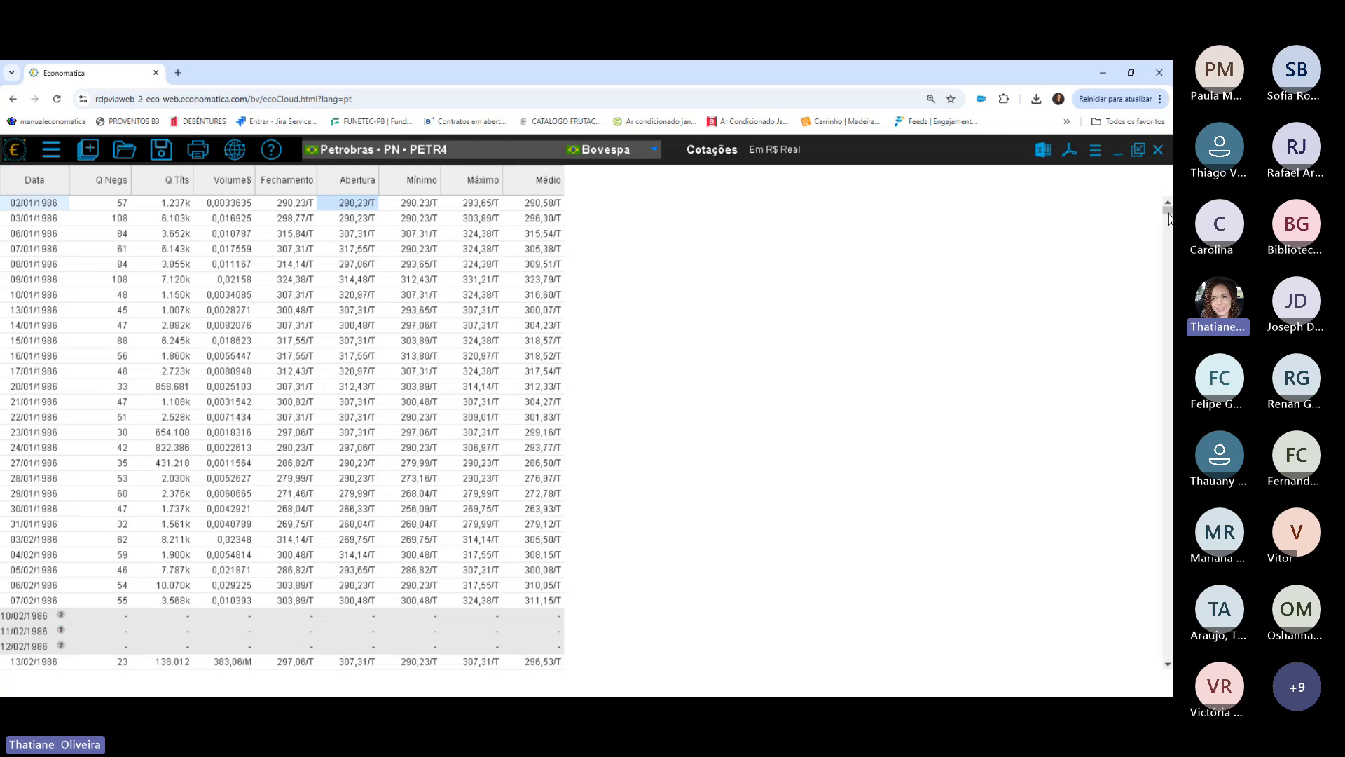
left_click_drag(1169, 218, 1168, 666)
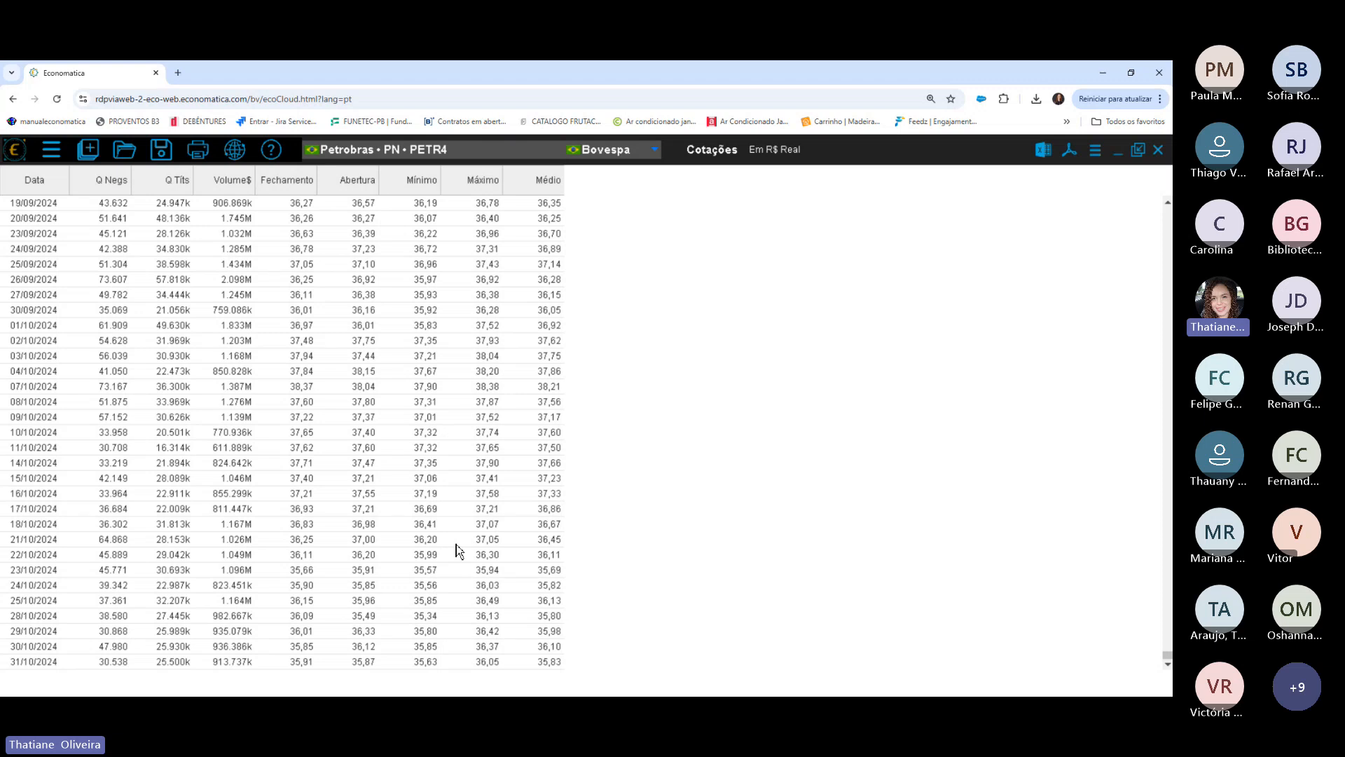
Set the quotations' date scale to months and look over the monthly rows.
left_click(1095, 150)
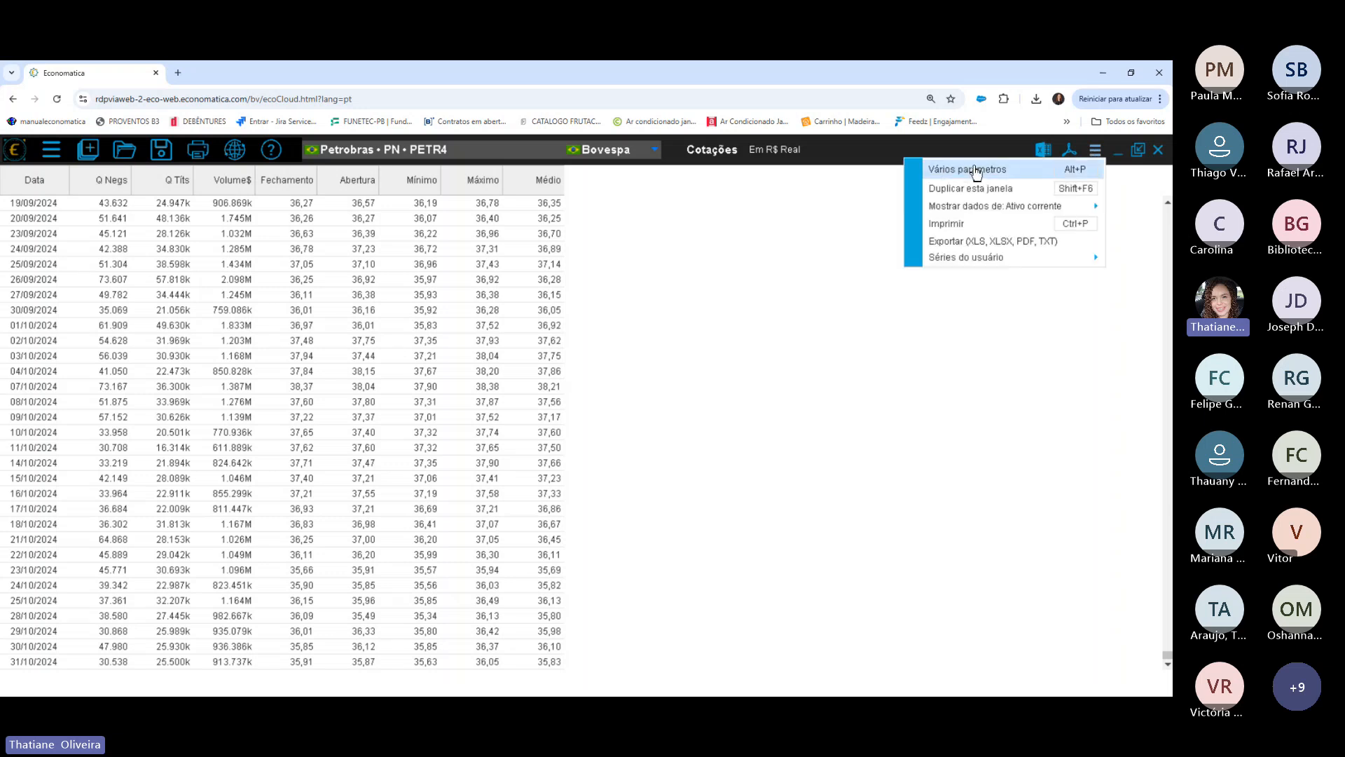
left_click(1006, 171)
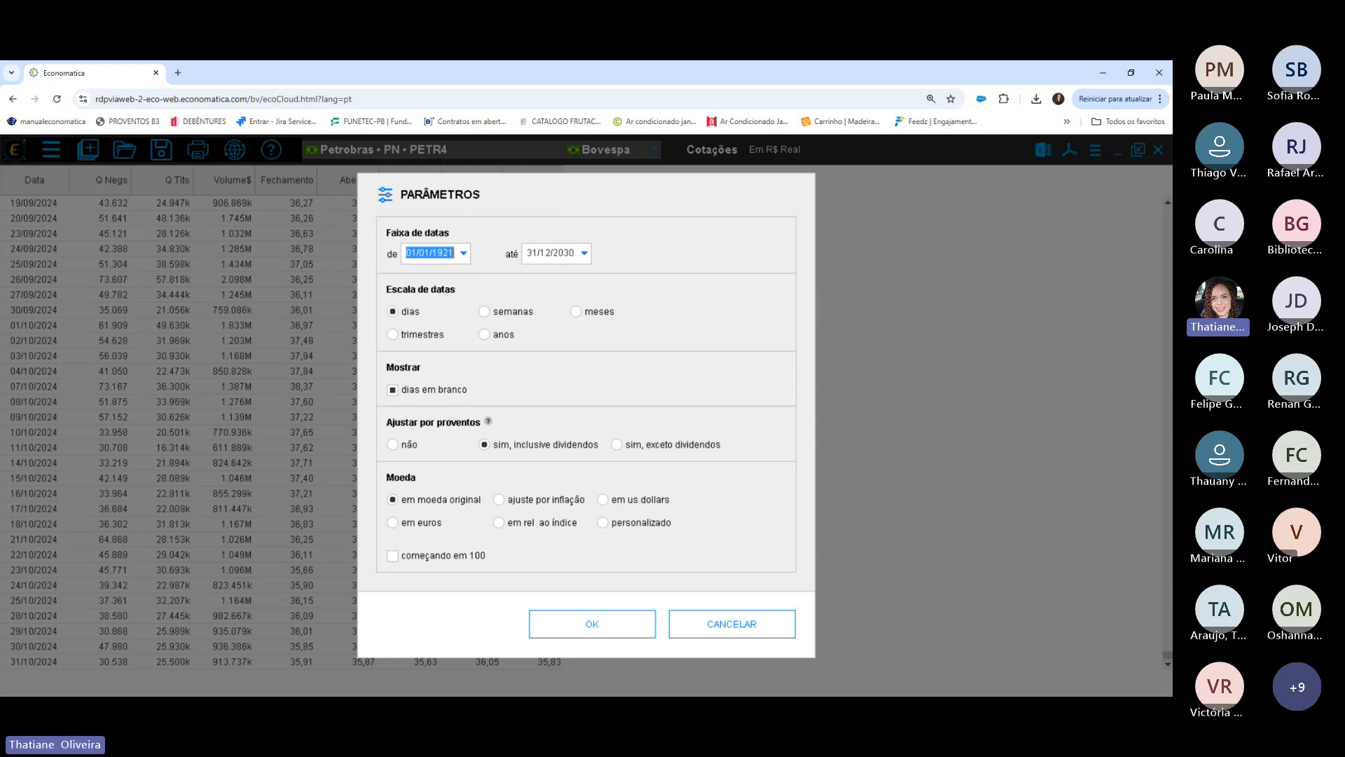
left_click(593, 310)
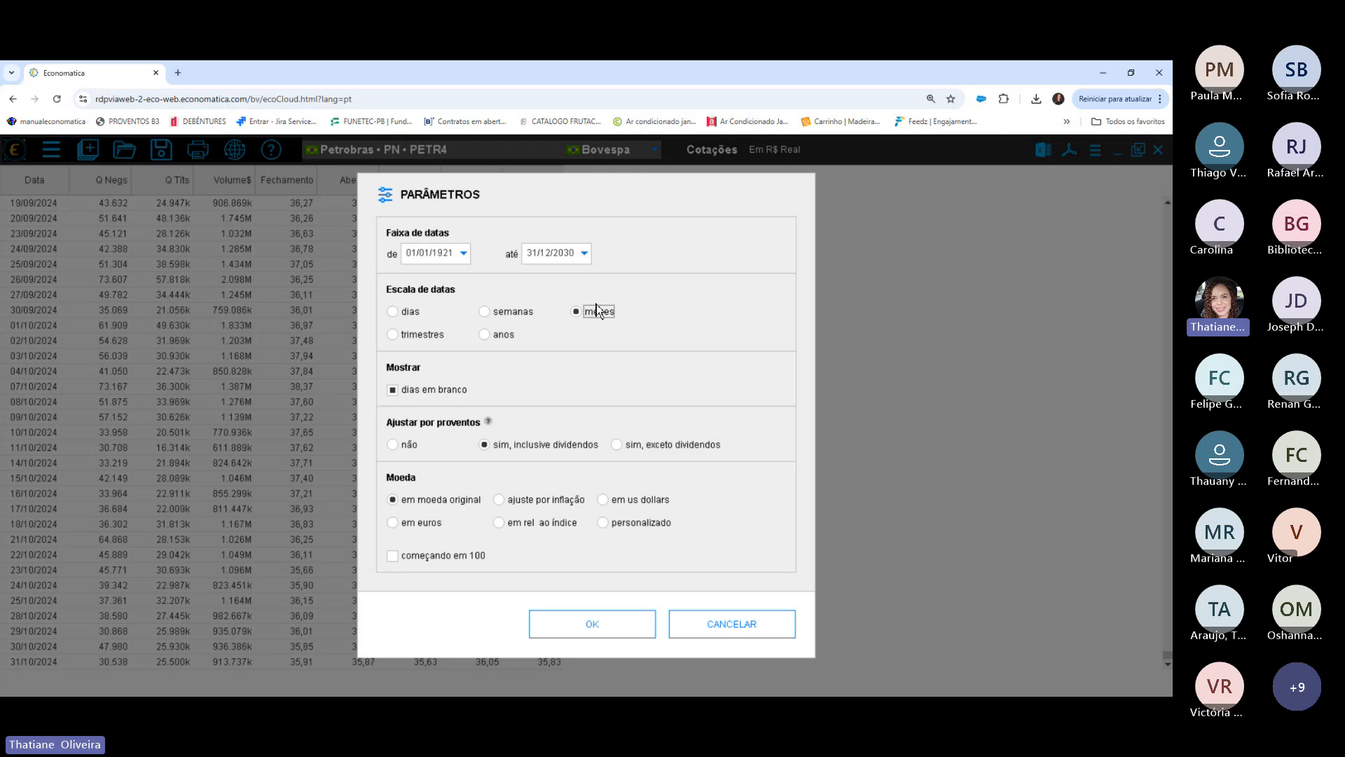
left_click(592, 626)
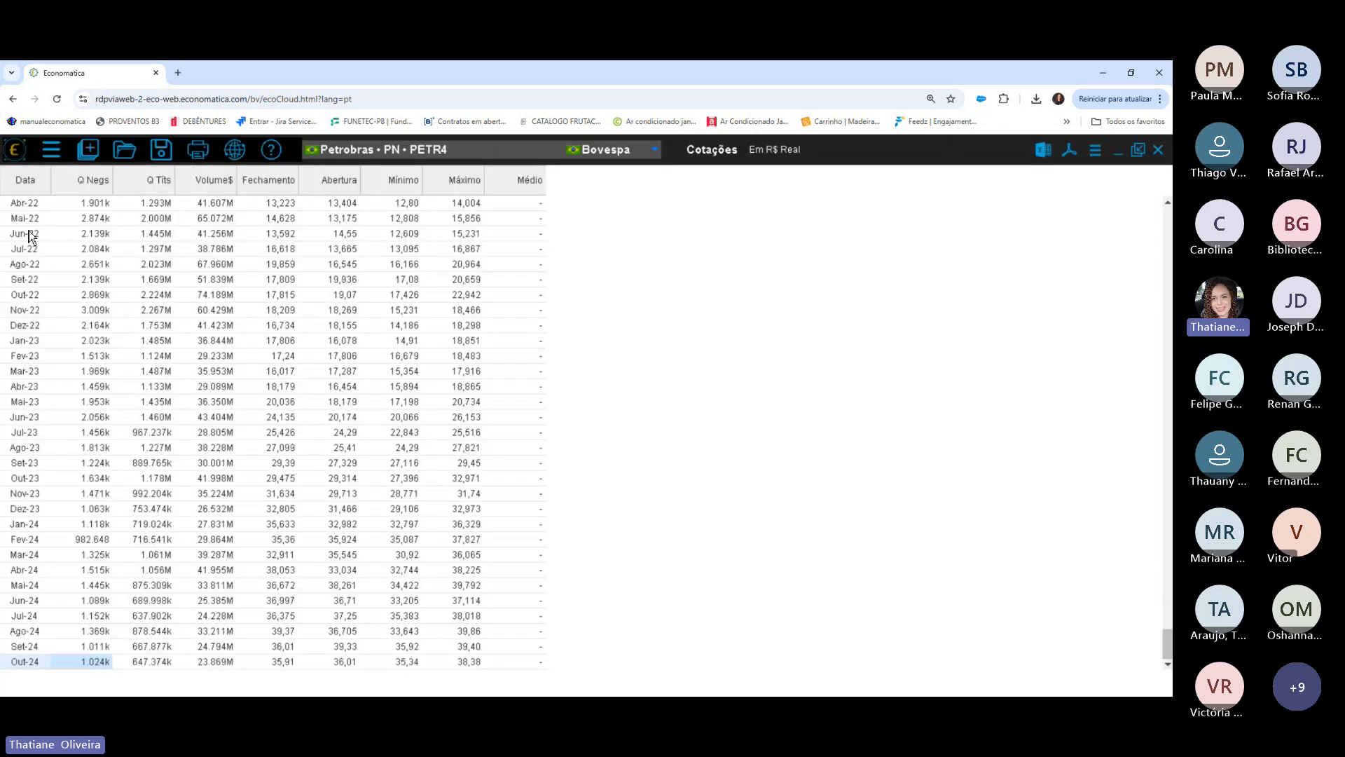
left_click_drag(36, 240, 28, 617)
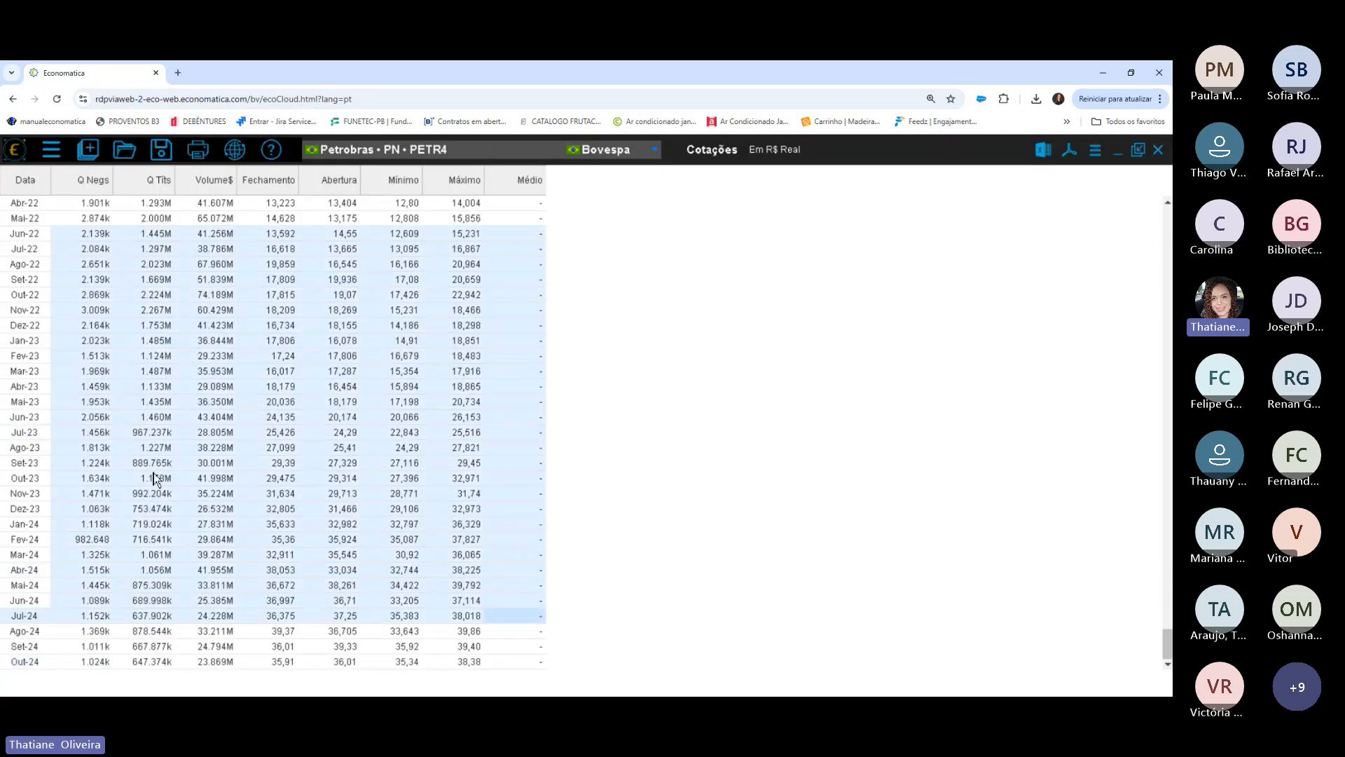
left_click_drag(25, 494, 382, 509)
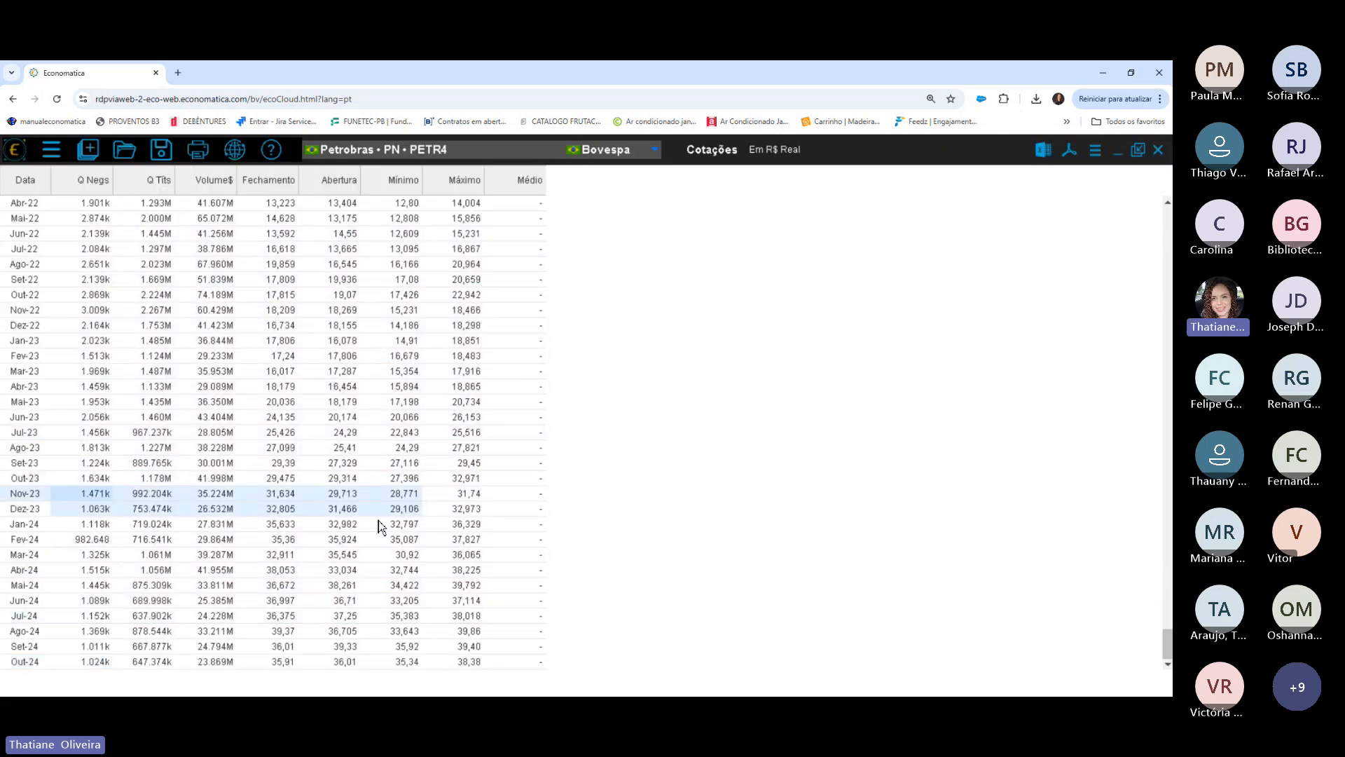
Set the currency parameter of the quotations to inflation adjustment (ajuste por inflação).
left_click(1092, 147)
left_click(989, 172)
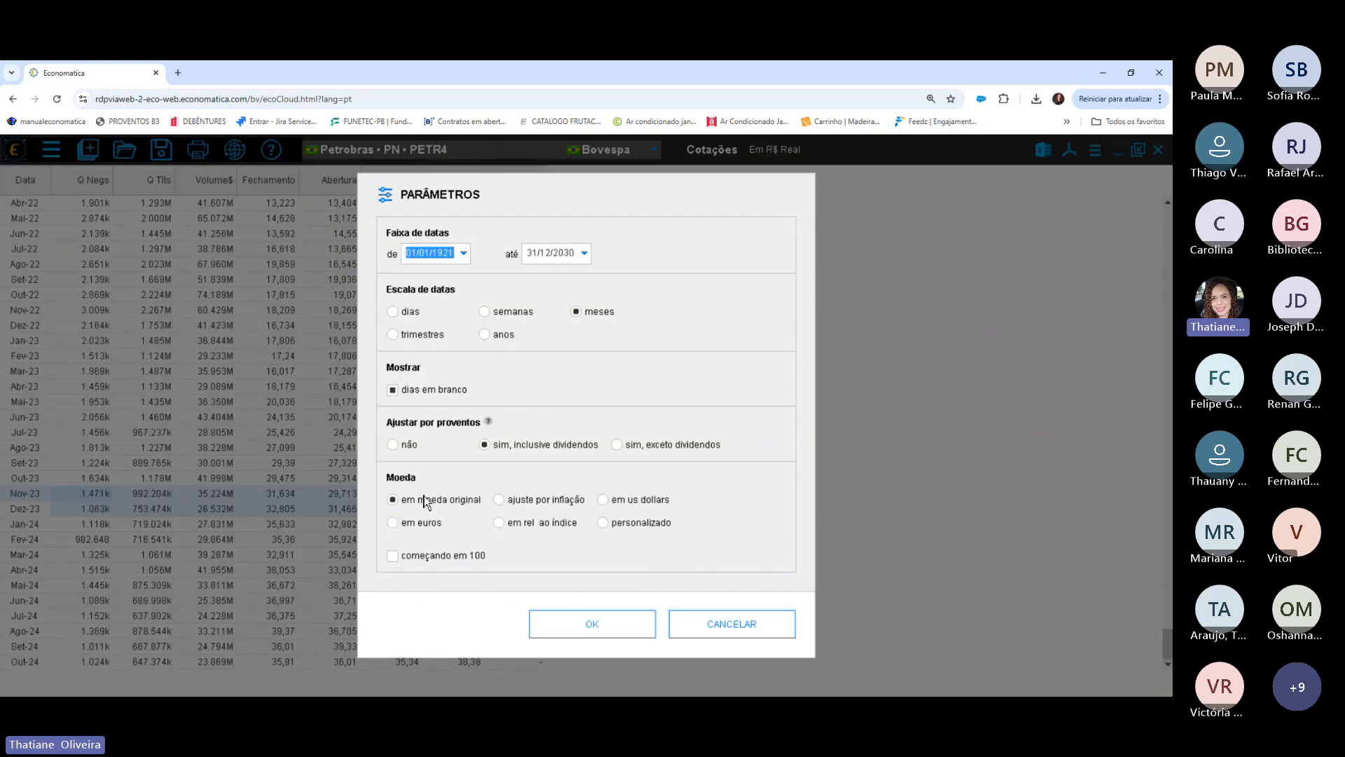
left_click(541, 500)
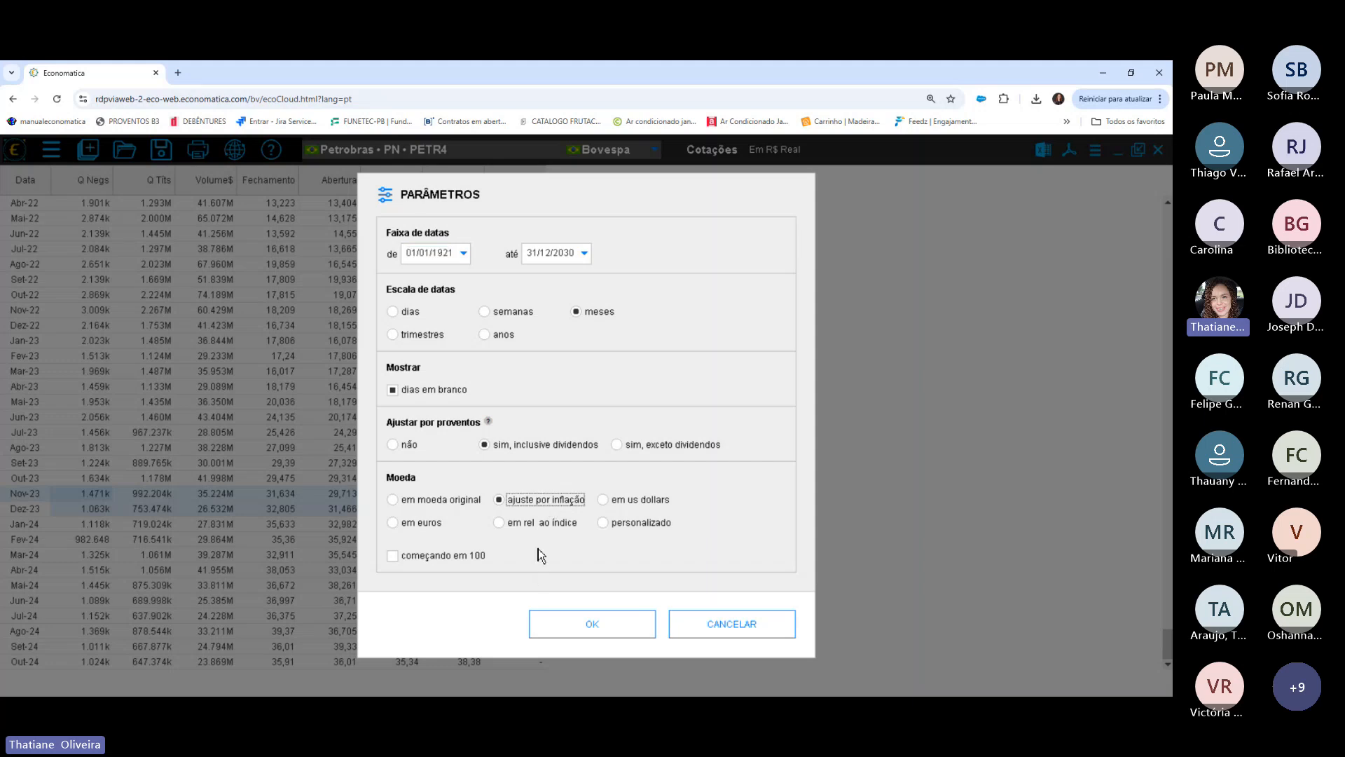
left_click(625, 628)
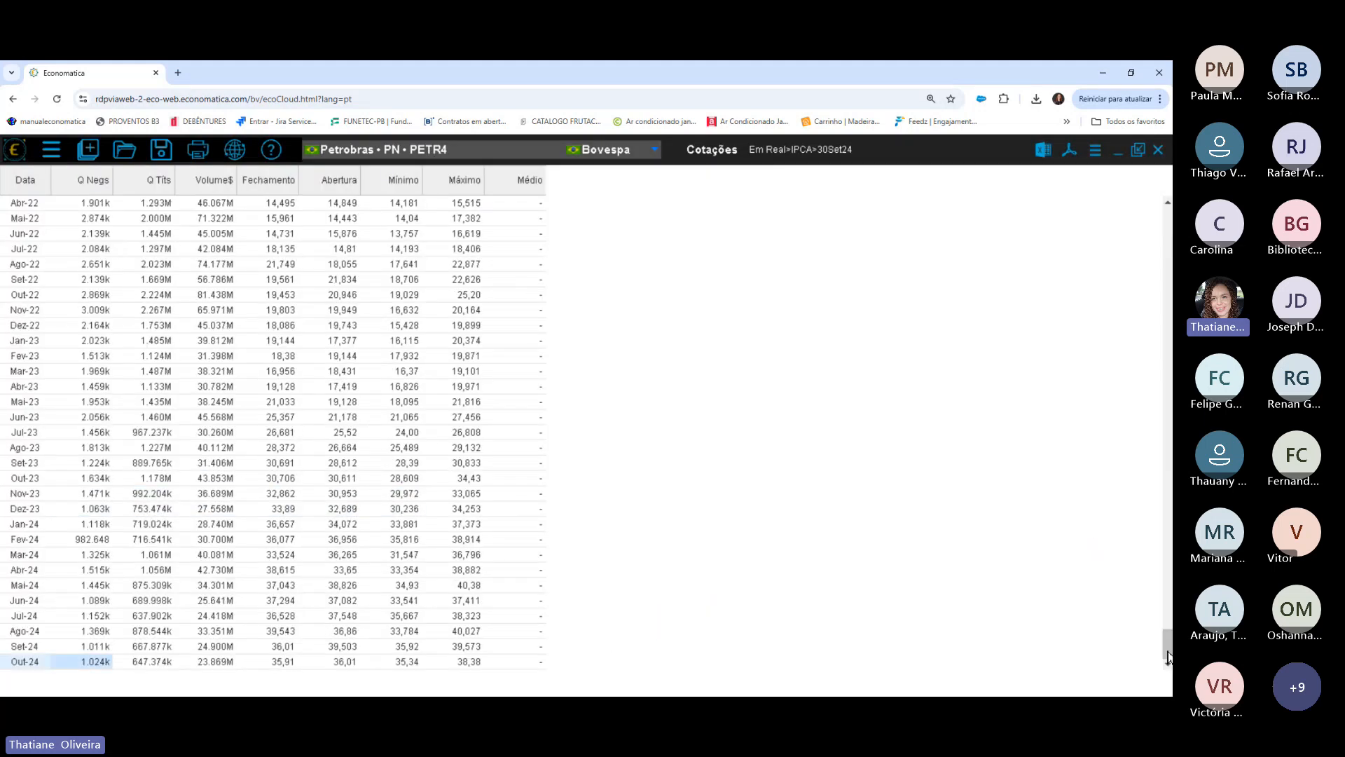
Check the inflation-adjusted closing price (Fechamento) of the earliest month, Jan-86.
scroll(1150, 298, "up", 10)
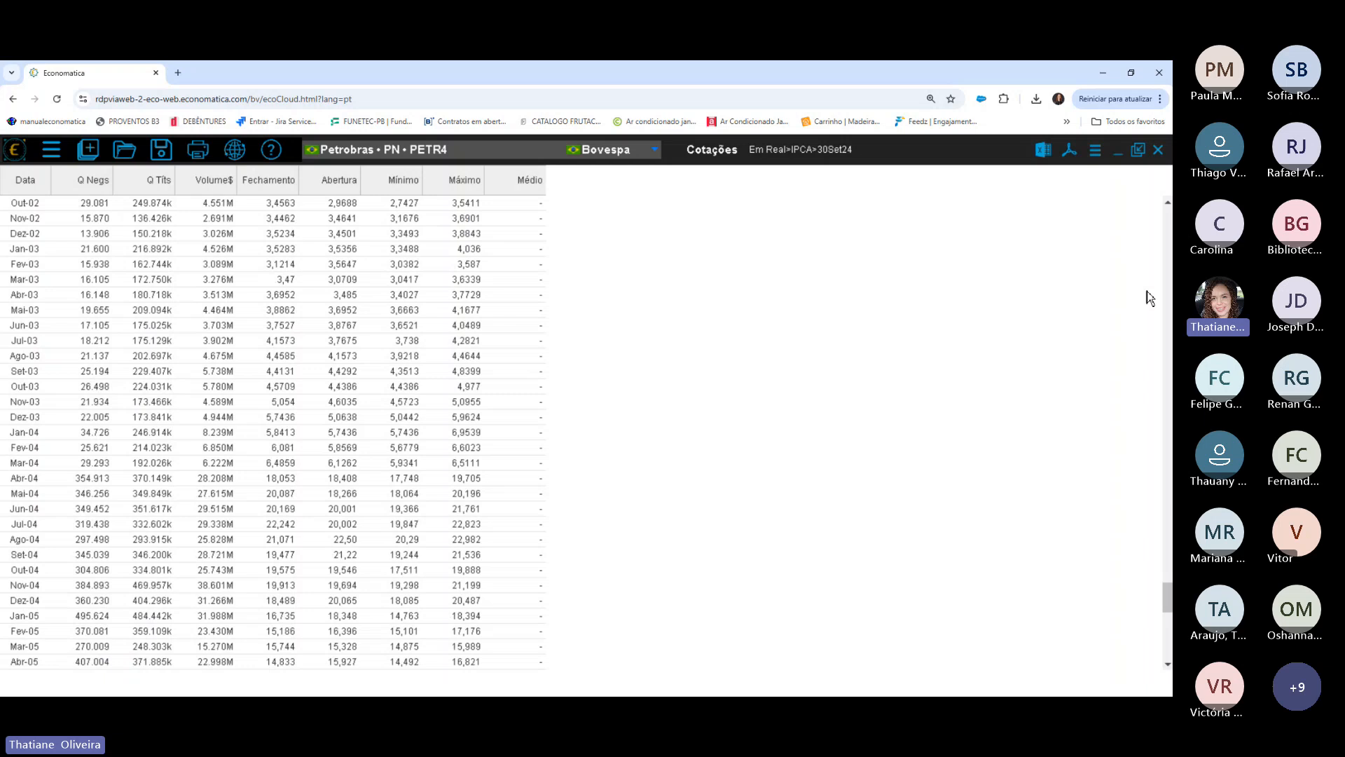
scroll(1150, 298, "up", 10)
left_click(278, 204)
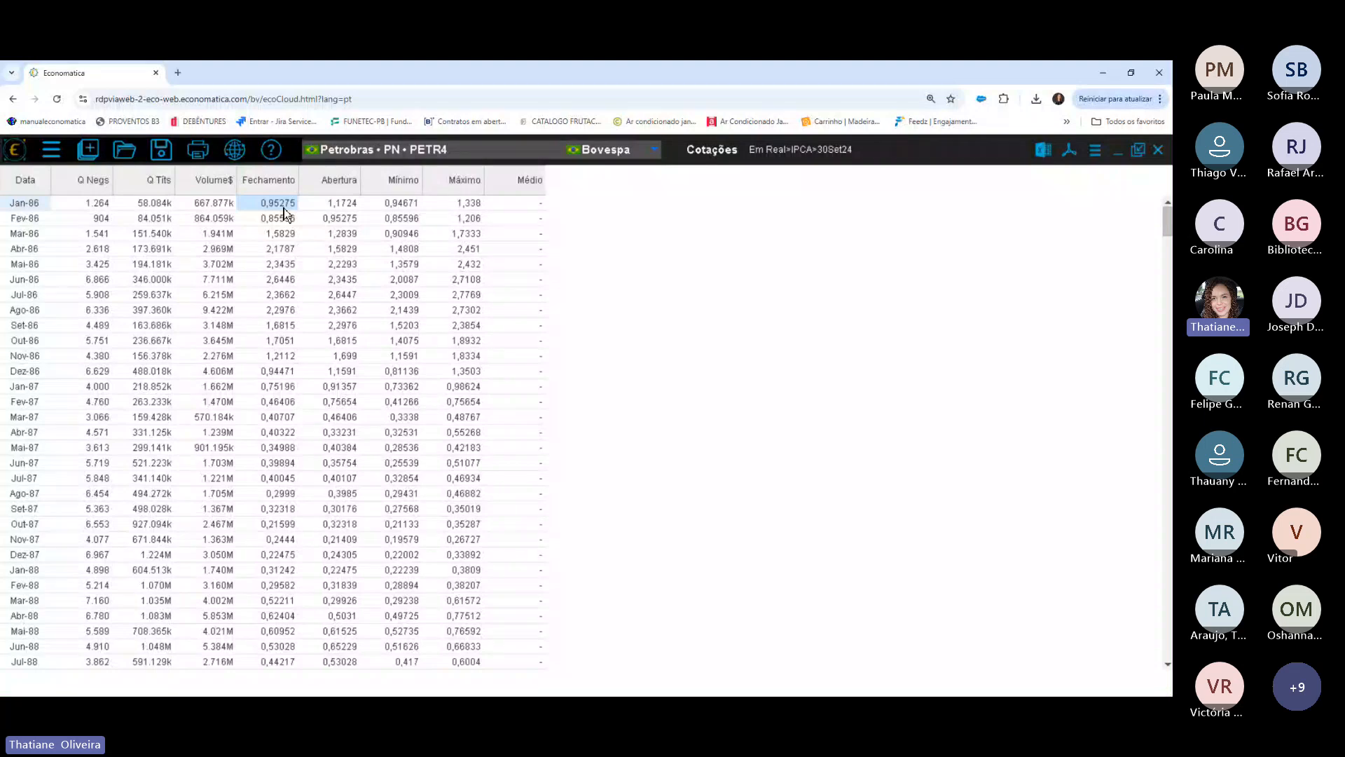
Rebase the inflation-adjusted quotations by enabling the "começando em 100" parameter.
left_click(1103, 152)
left_click(1002, 171)
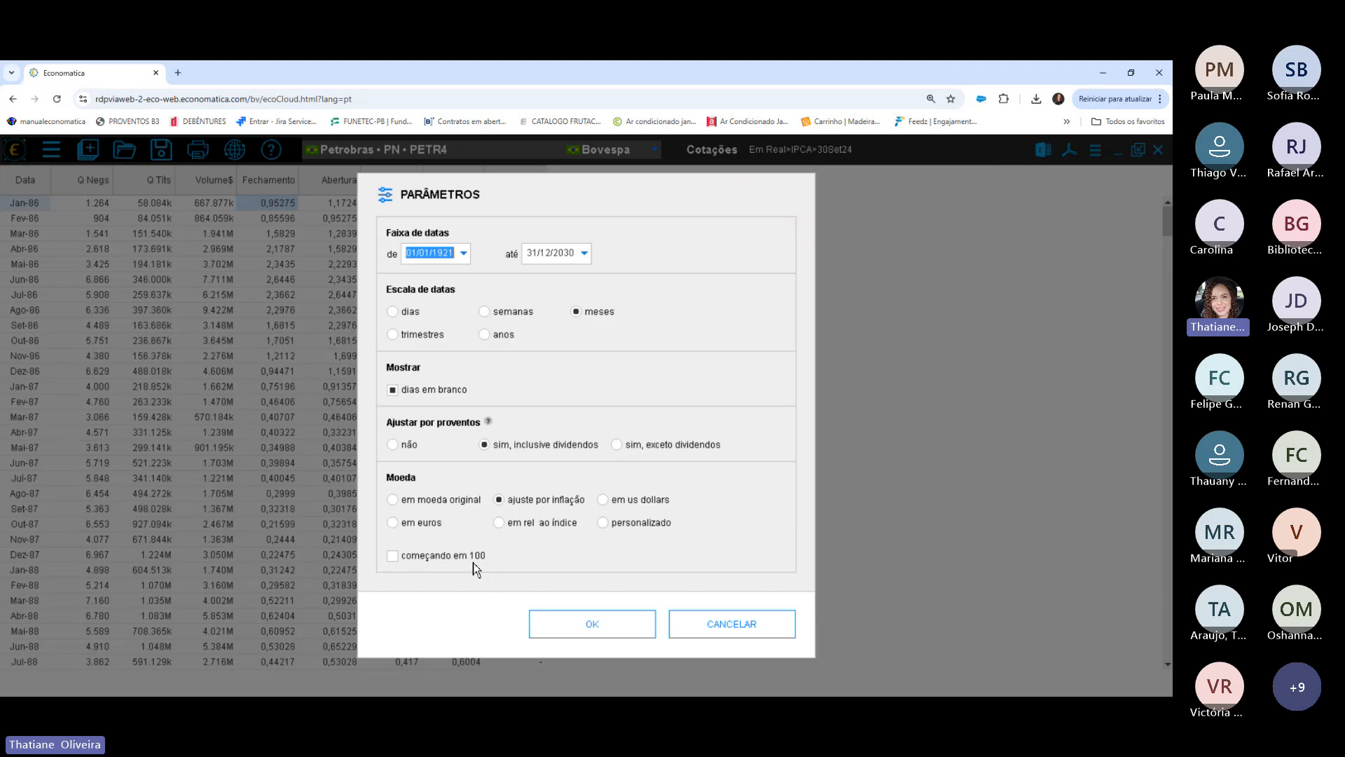
left_click(435, 556)
left_click(595, 624)
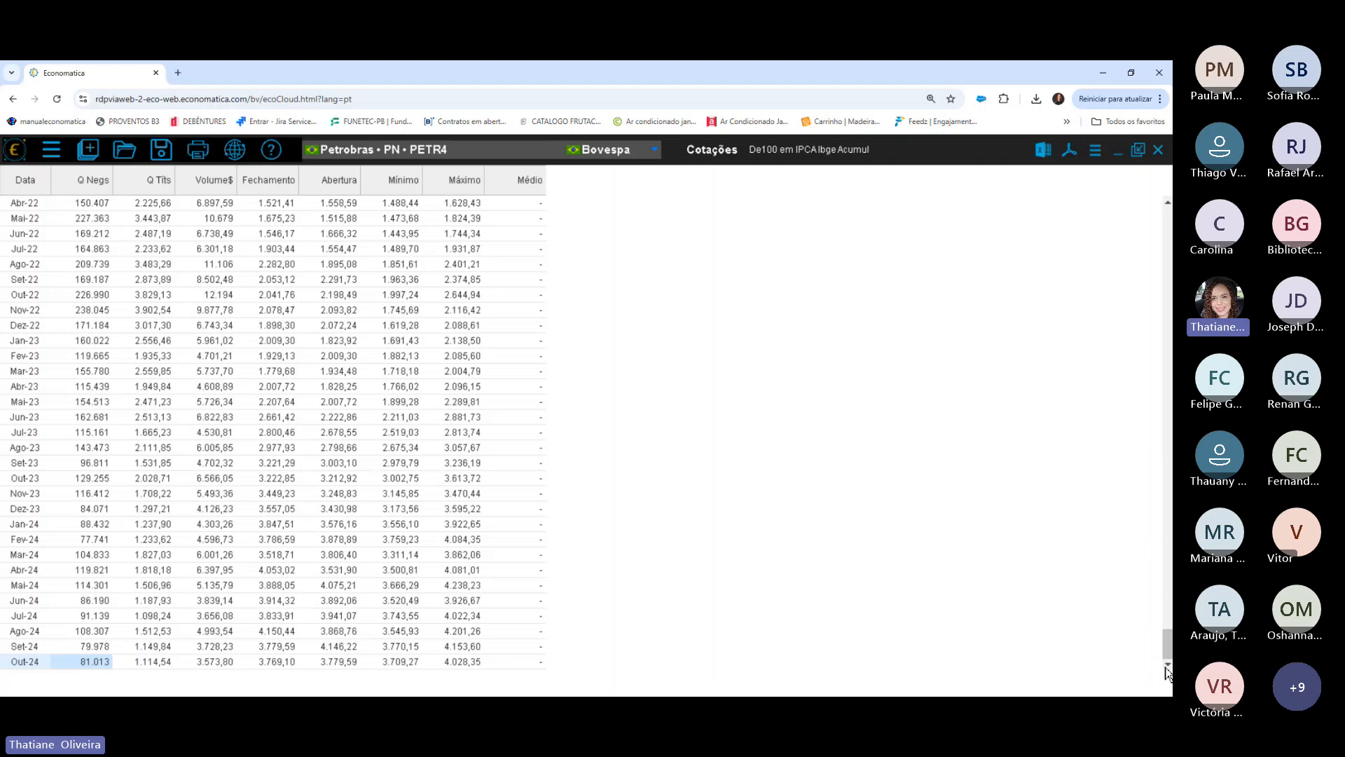
Compare the rebased Fechamento of the first month, Jan-86, with that of the last month, Out-24.
left_click_drag(1169, 639, 1169, 221)
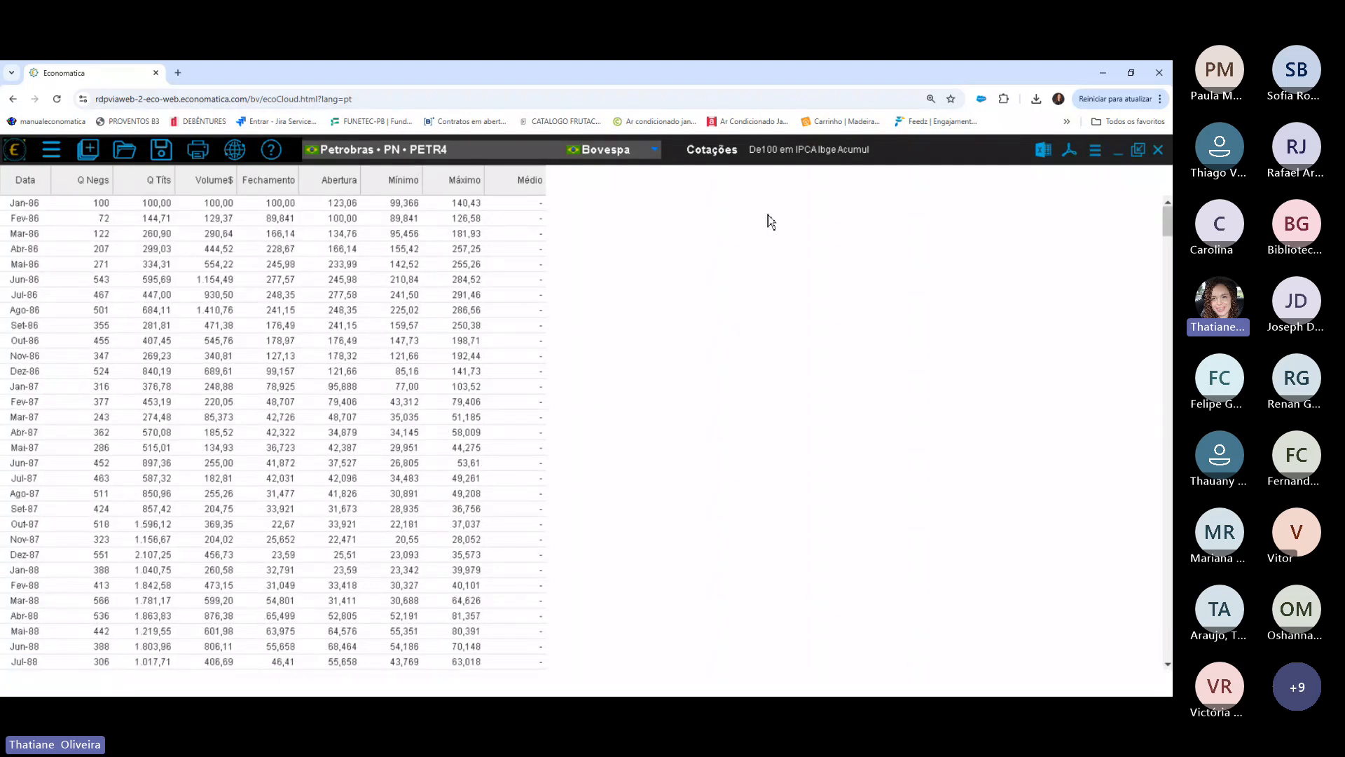
left_click(292, 204)
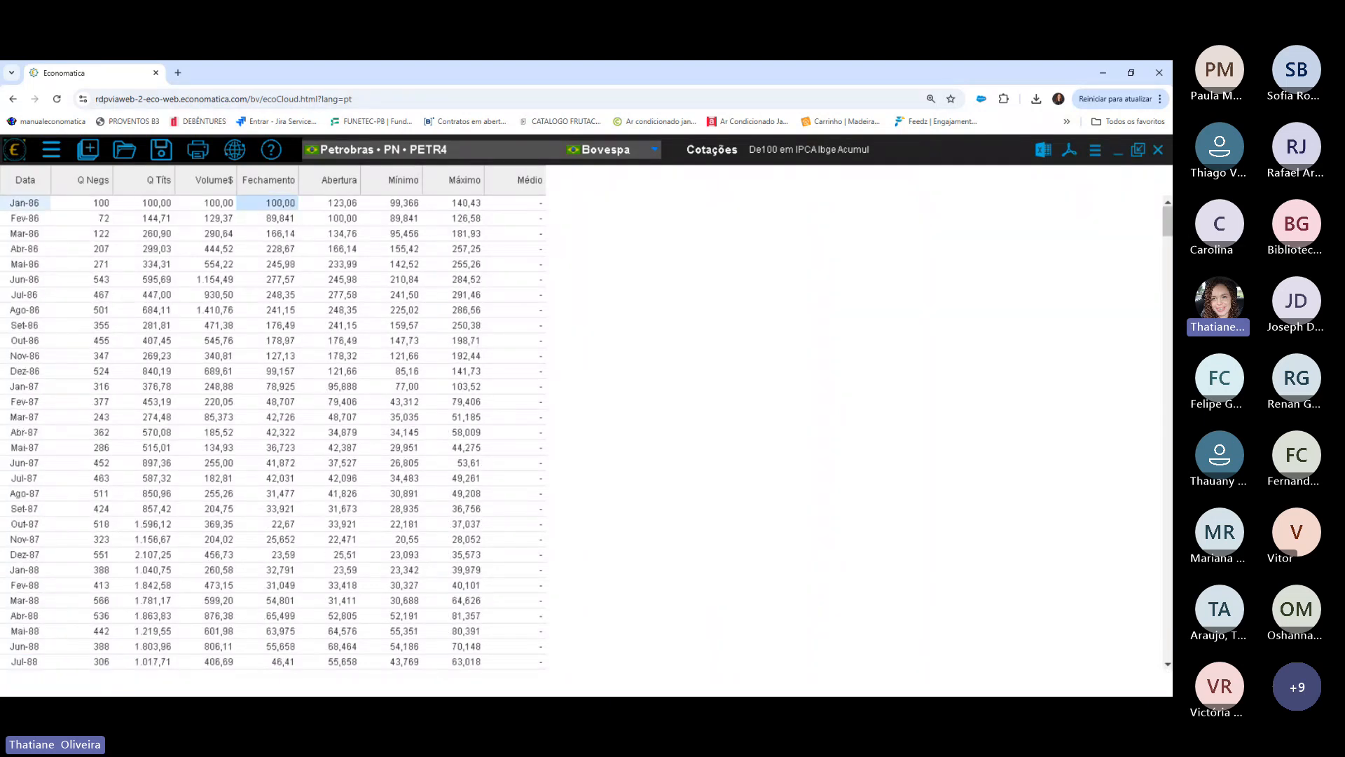
left_click_drag(1168, 221, 1158, 670)
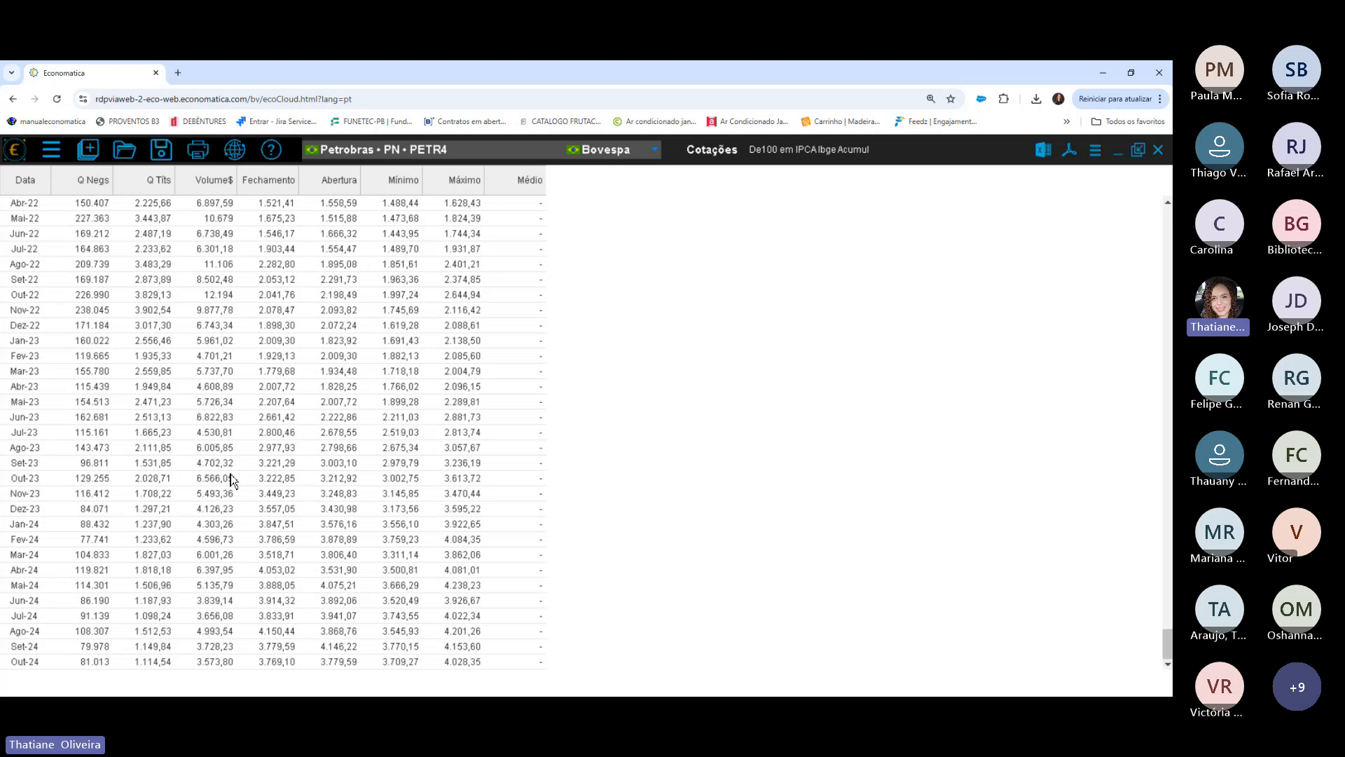
left_click(276, 662)
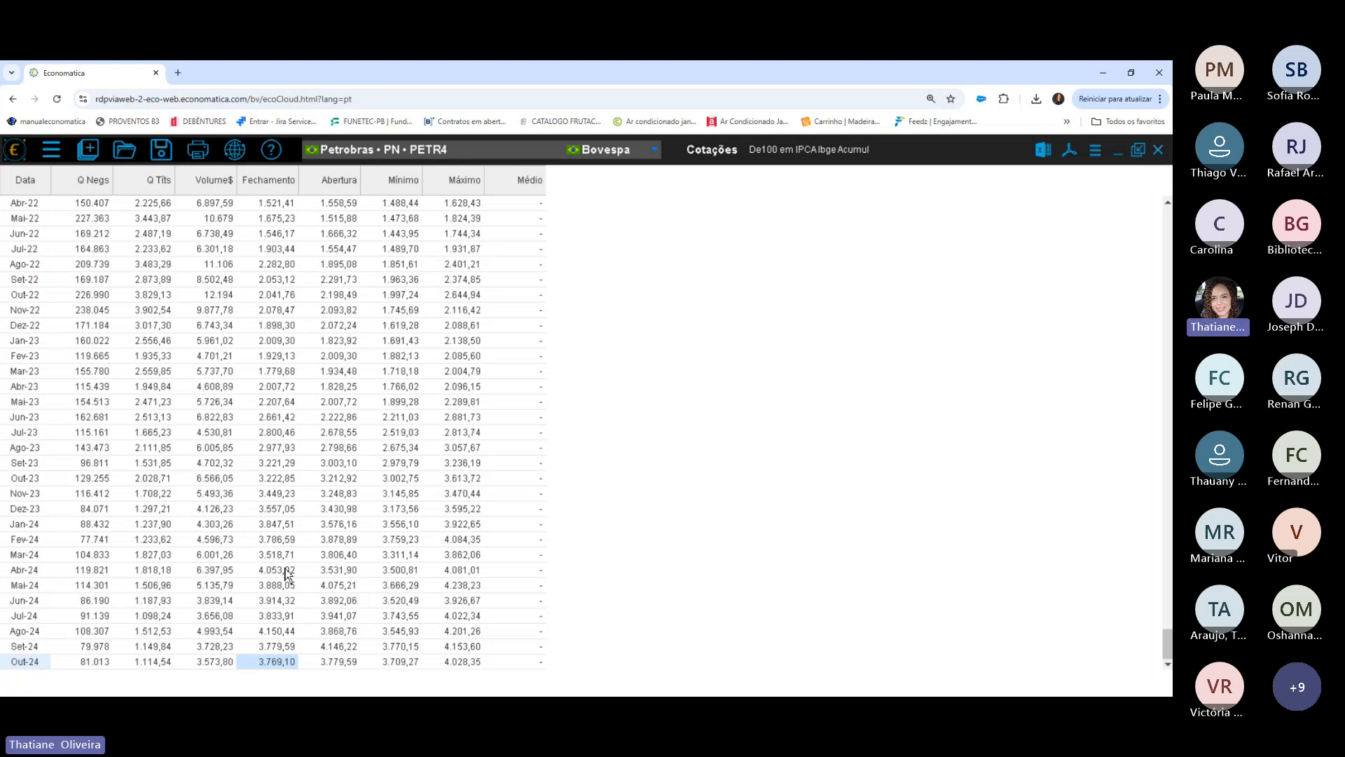
Close the quotations and open the Empréstimo de ativos database for Petrobras PN.
left_click(1158, 150)
left_click(51, 149)
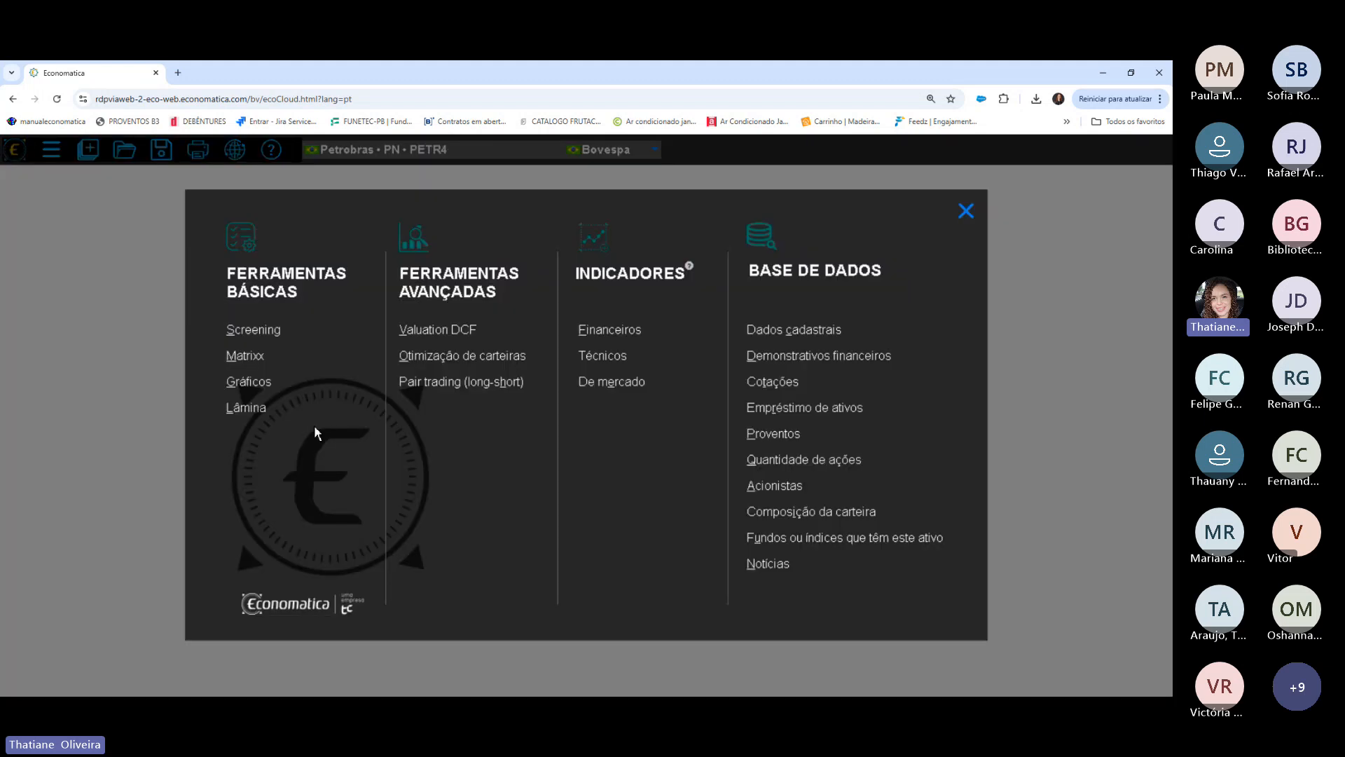
left_click(802, 415)
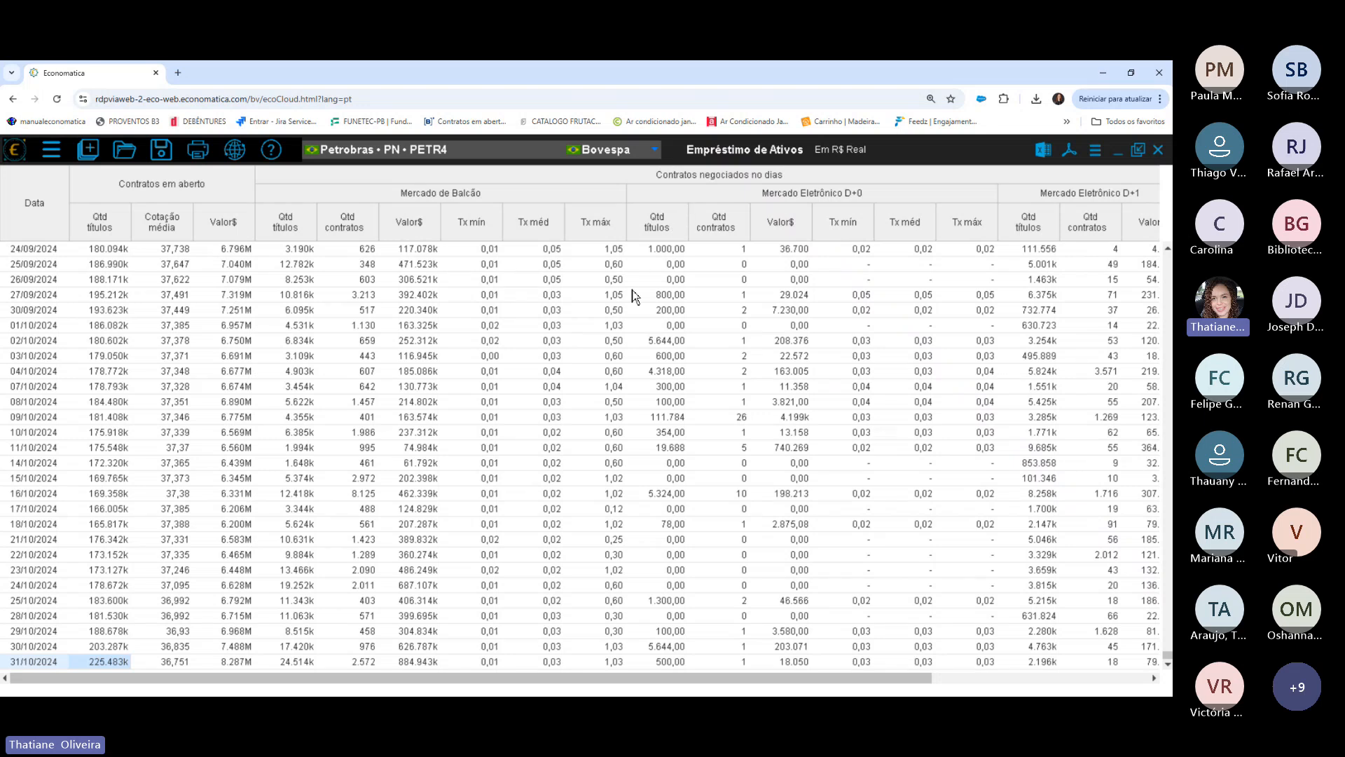
Examine the open-contract columns Qtd títulos, Cotação média and Valor$, plus the Mercado de Balcão, Eletrônico D+0 and D+1 groups.
left_click(98, 236)
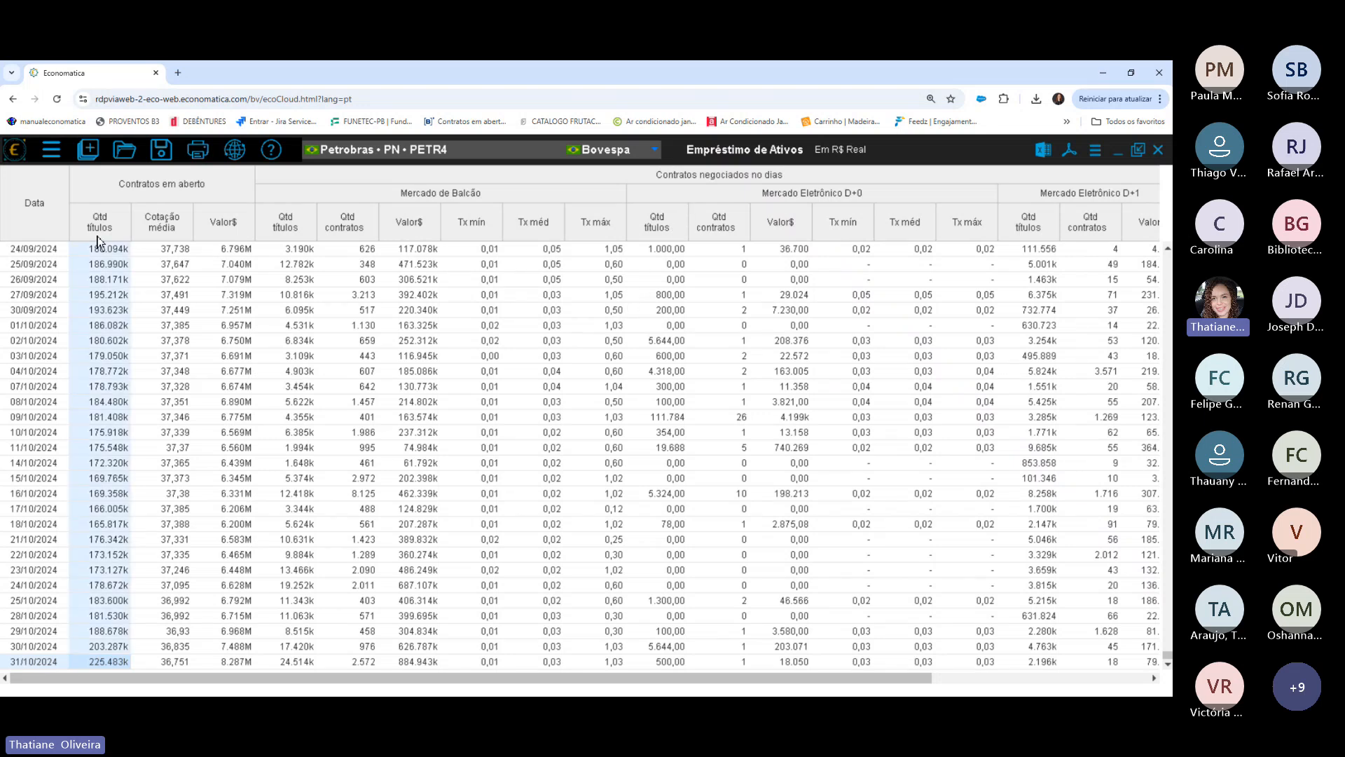
left_click(171, 231)
left_click(229, 231)
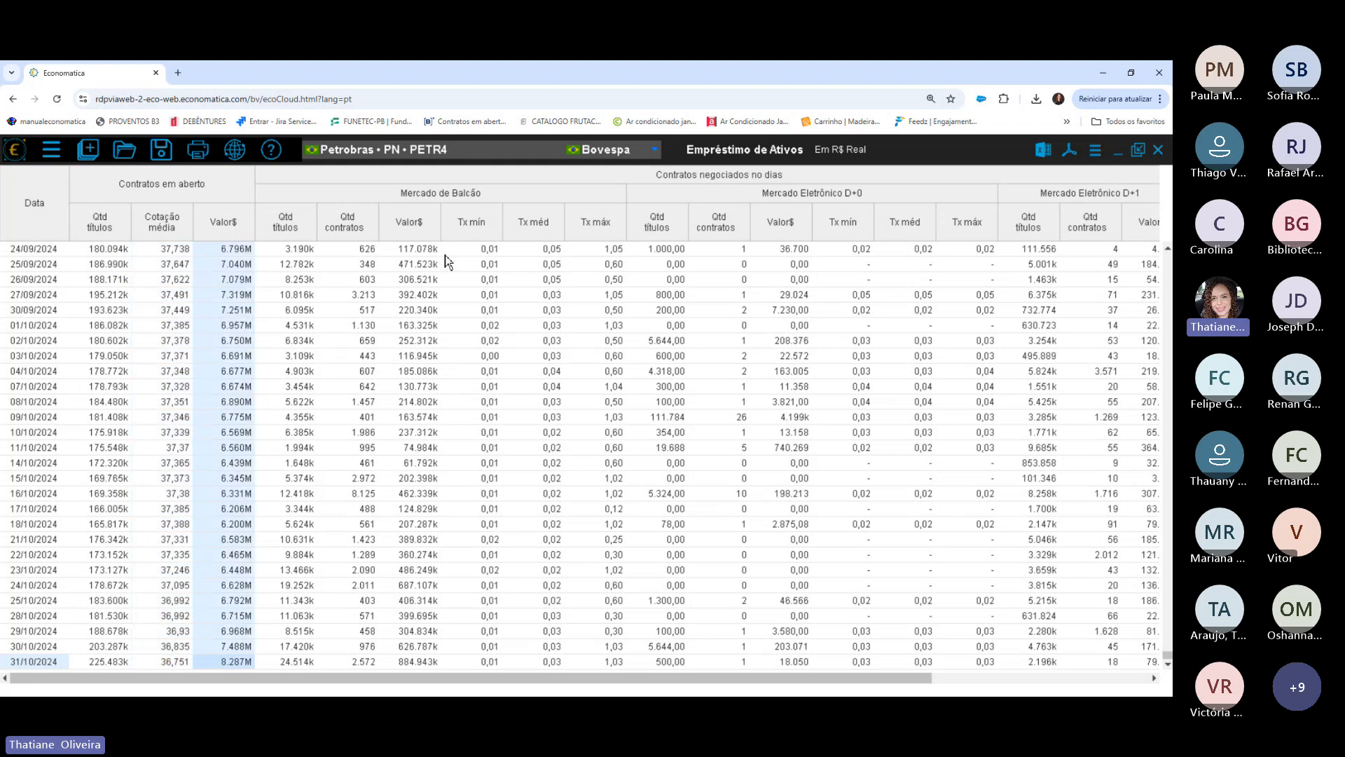
left_click(440, 209)
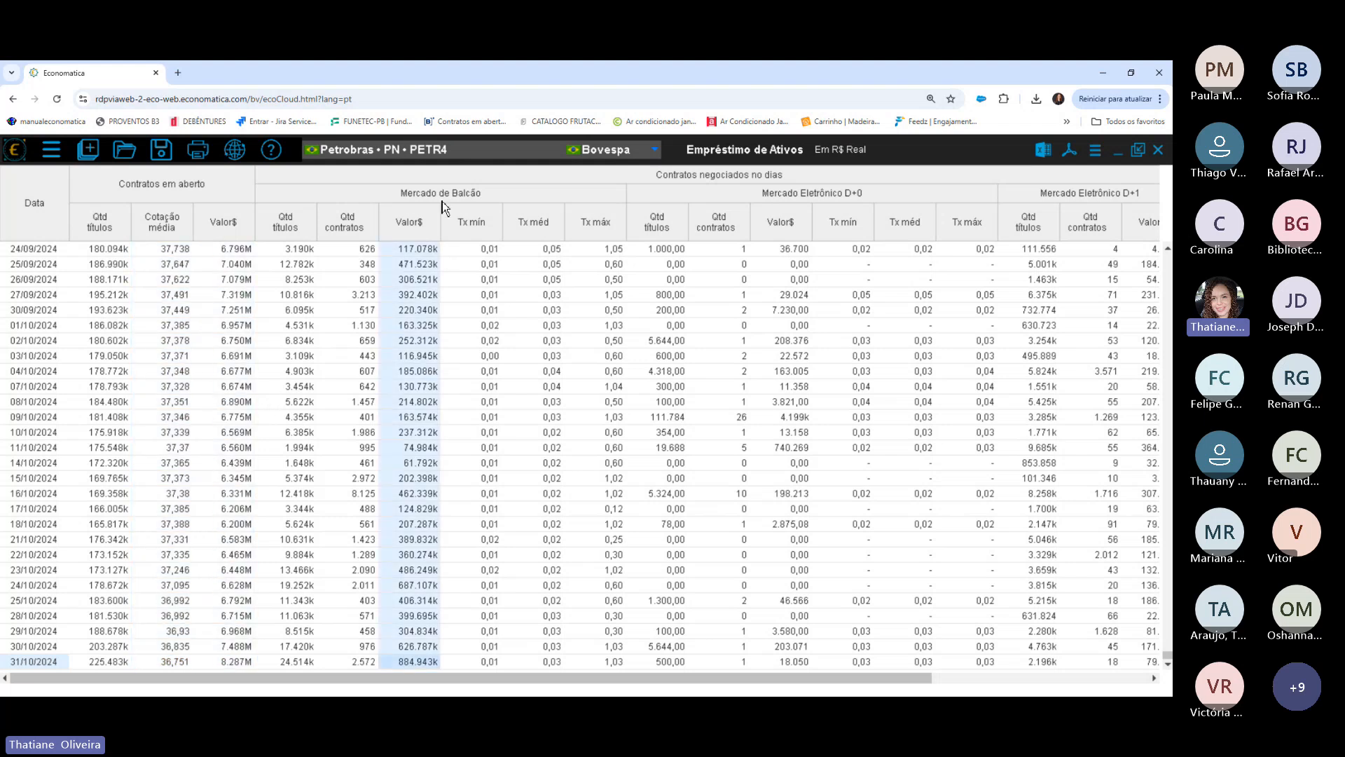
left_click(826, 195)
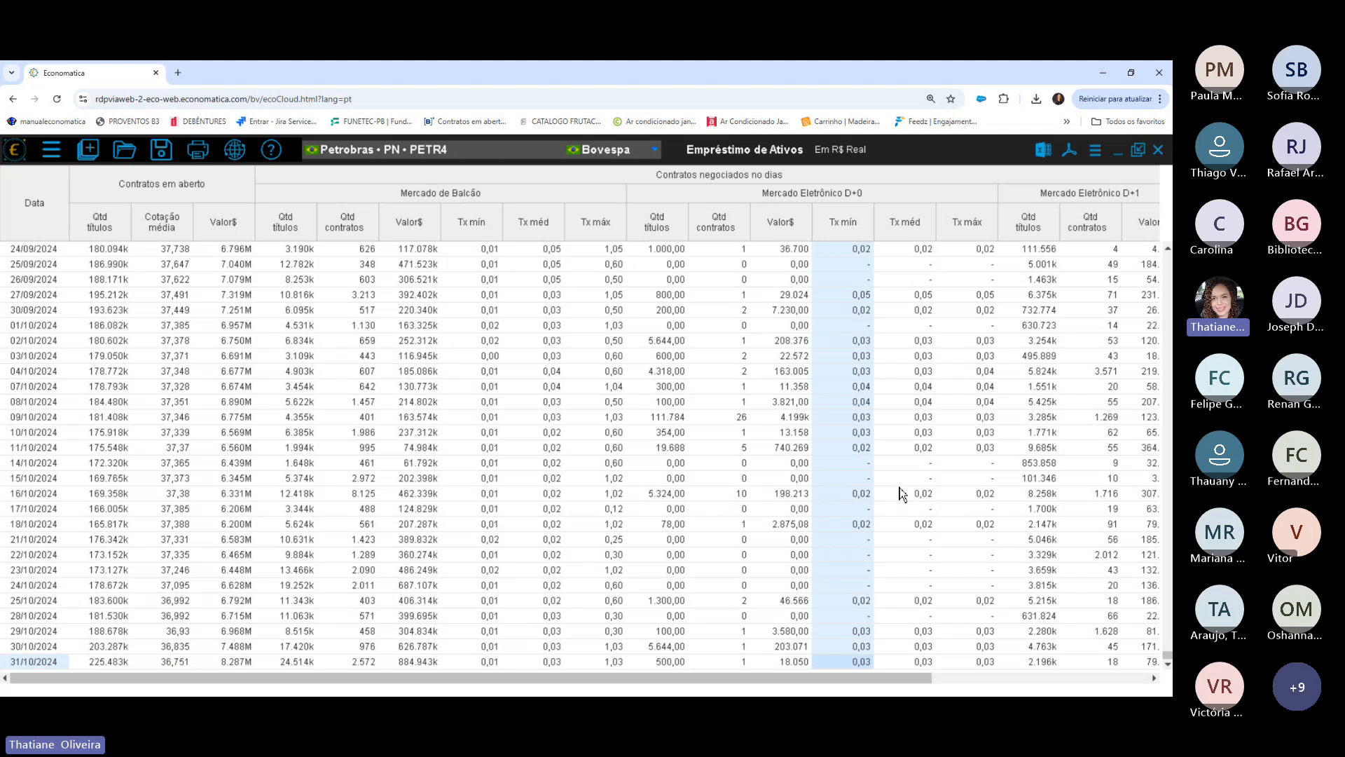
left_click(1139, 191)
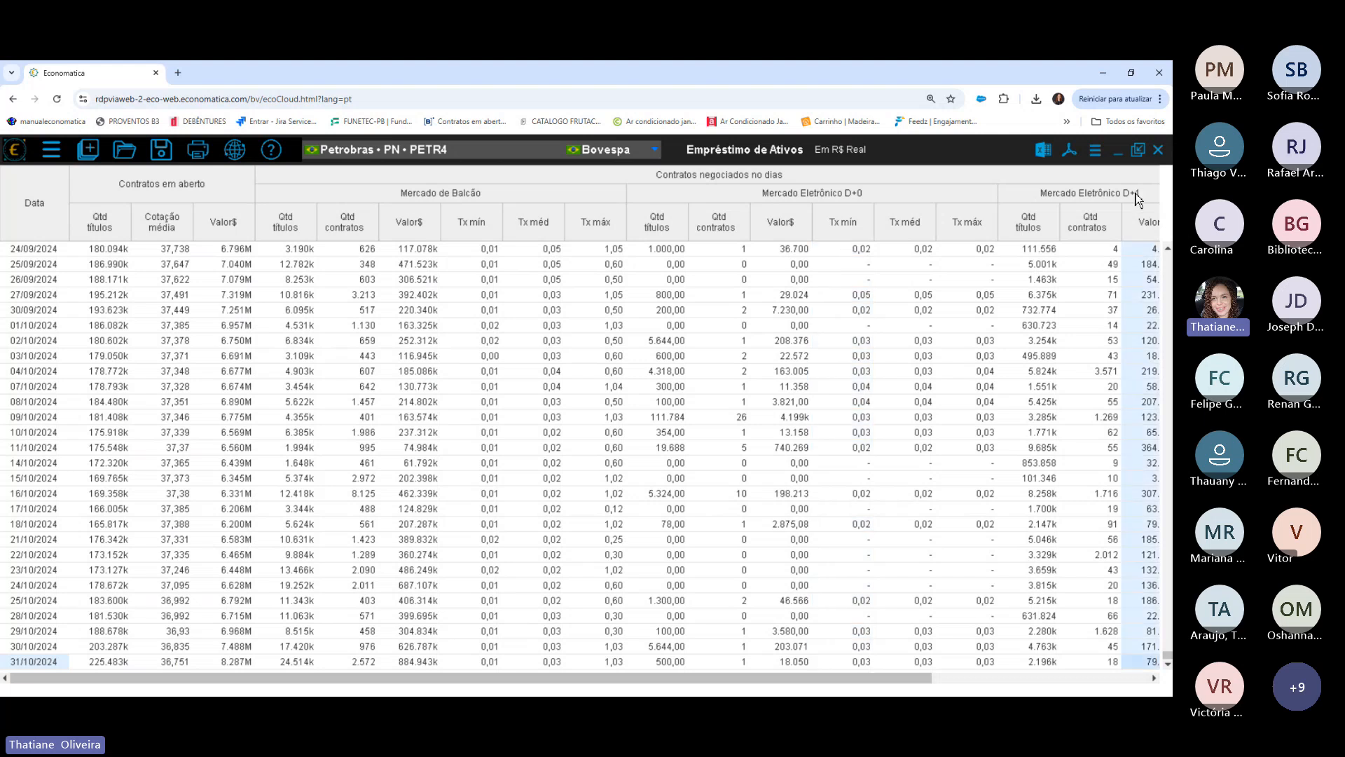
Examine the average lending rate (Tx méd) of the Mercado de Balcão by date and view the remaining Mercado Eletrônico D+1 columns.
left_click(527, 224)
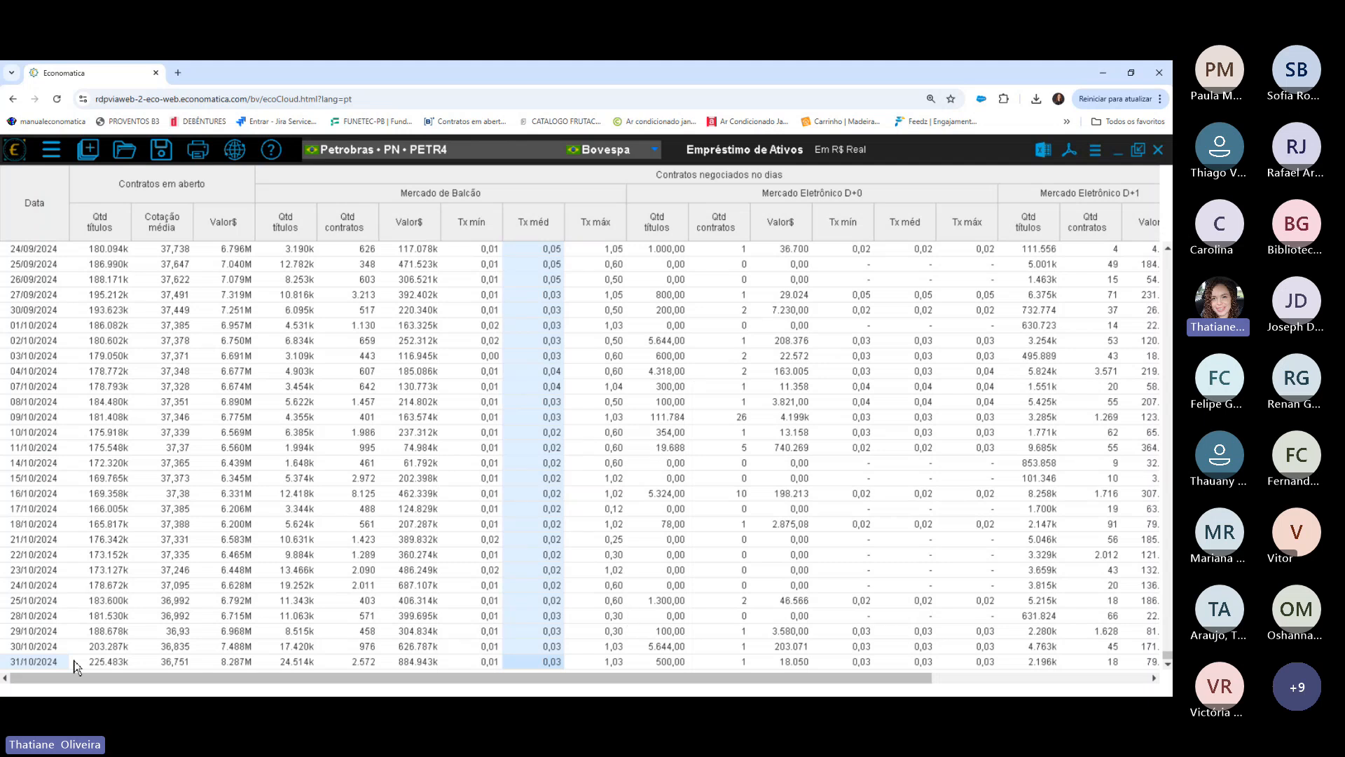
left_click(22, 661)
left_click(554, 433)
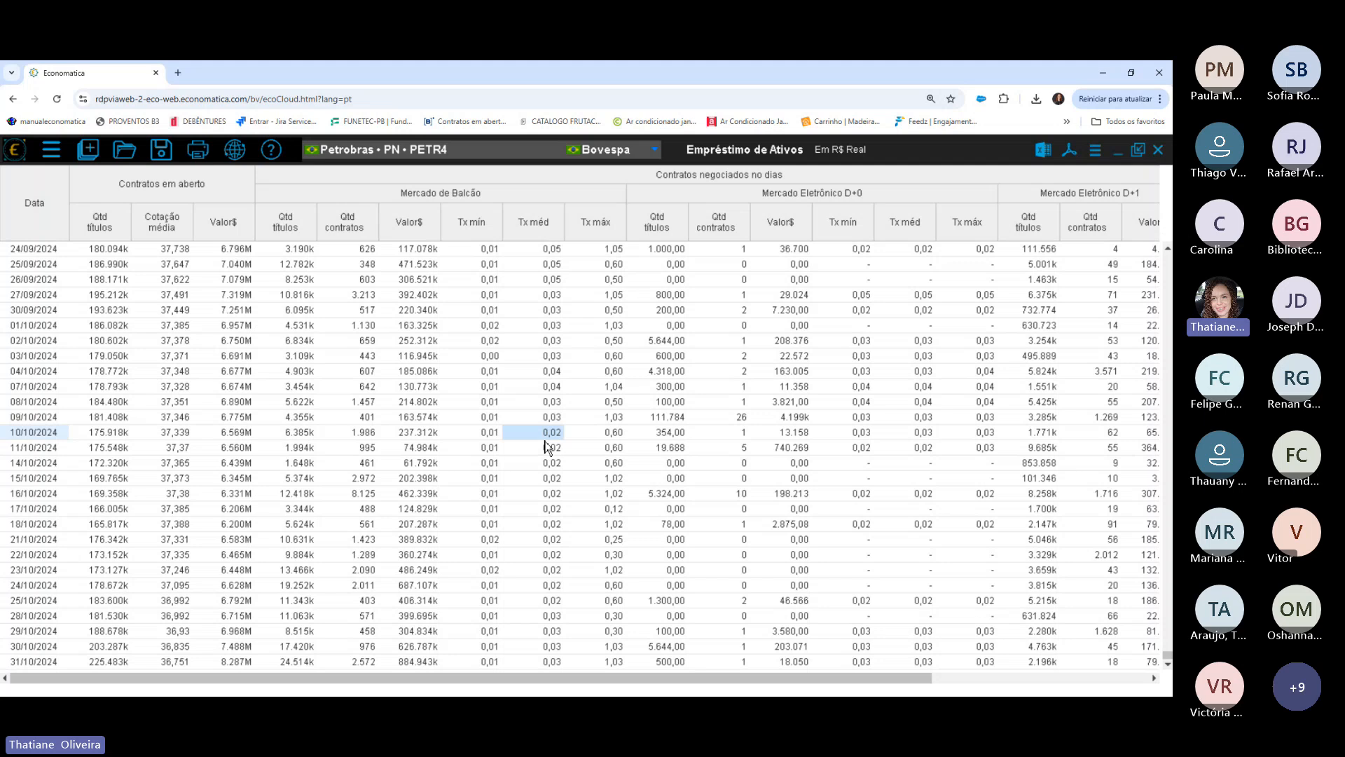
left_click(549, 221)
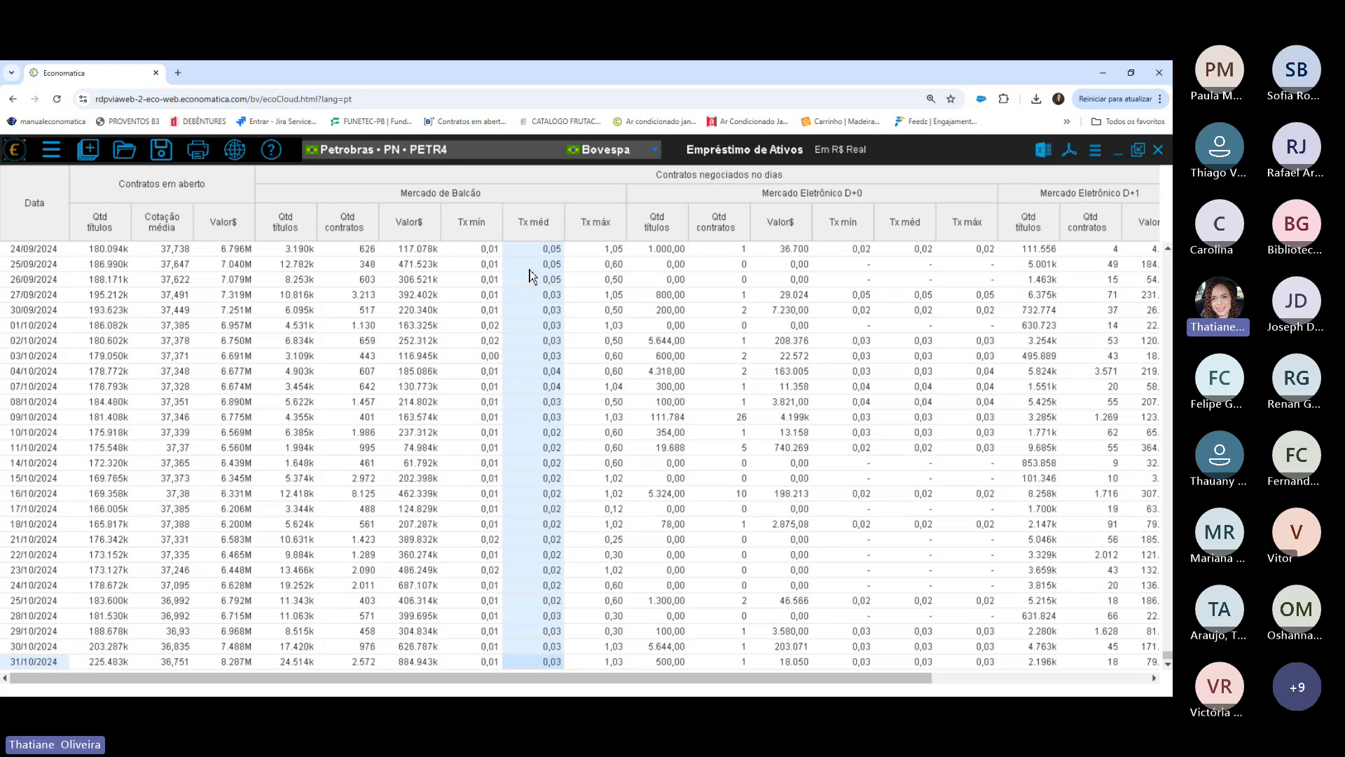
scroll(672, 681, "right", 4)
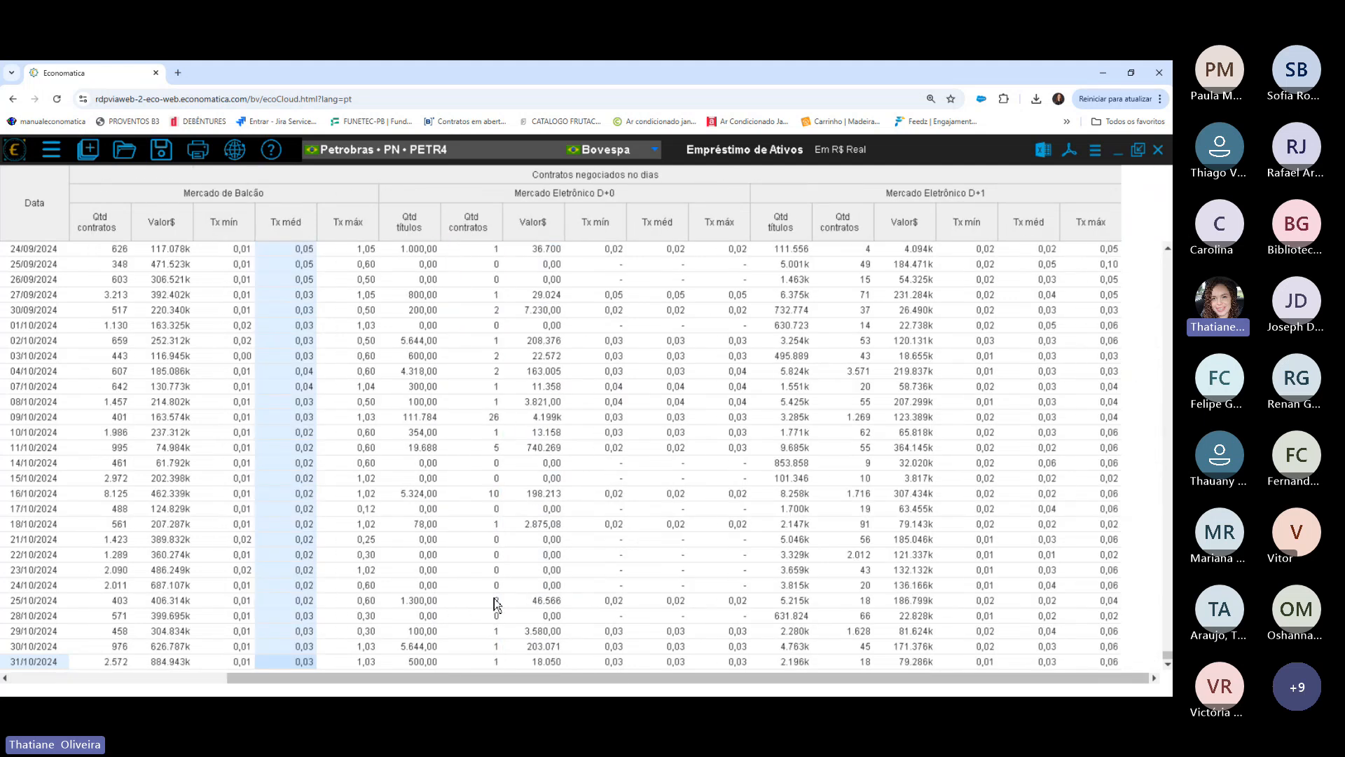
Close the asset lending data and open the Proventos database for Petrobras PN.
scroll(539, 691, "left", 4)
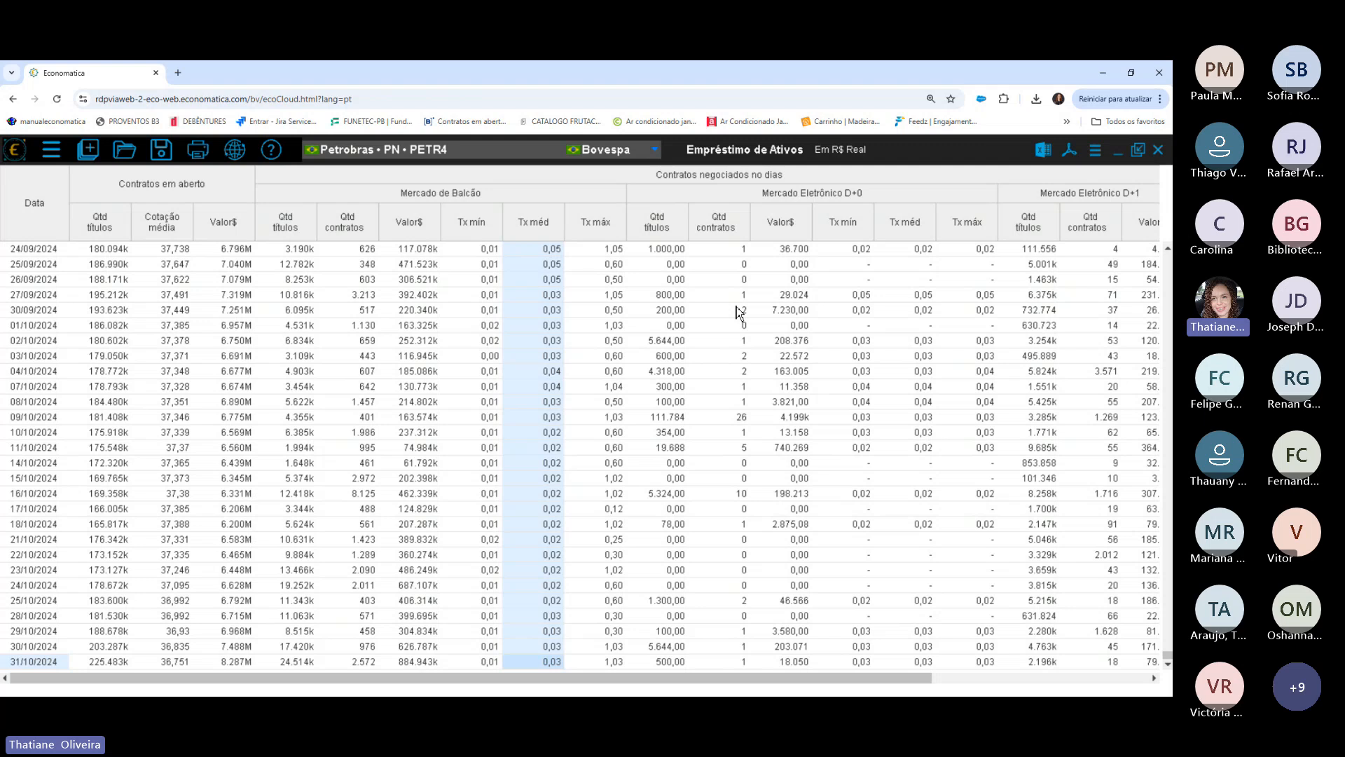
left_click(1157, 150)
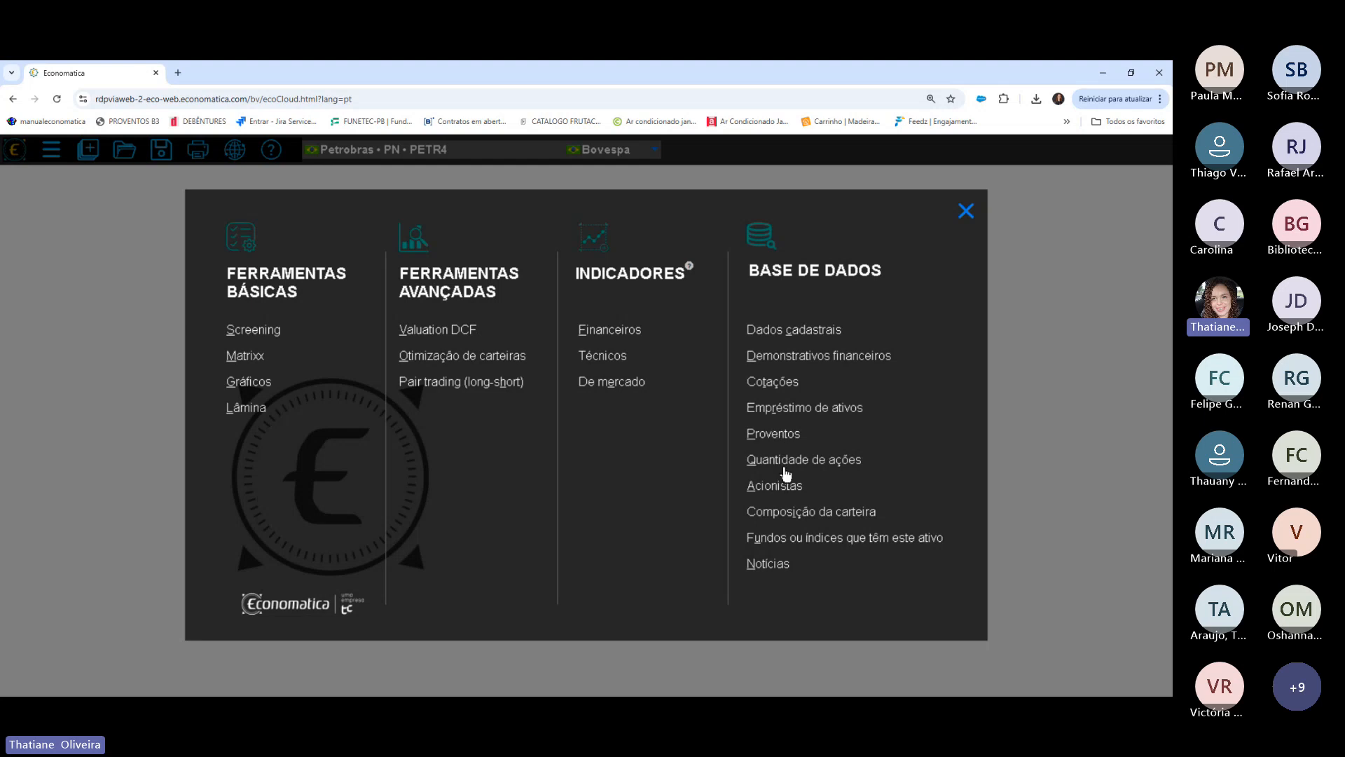
left_click(774, 434)
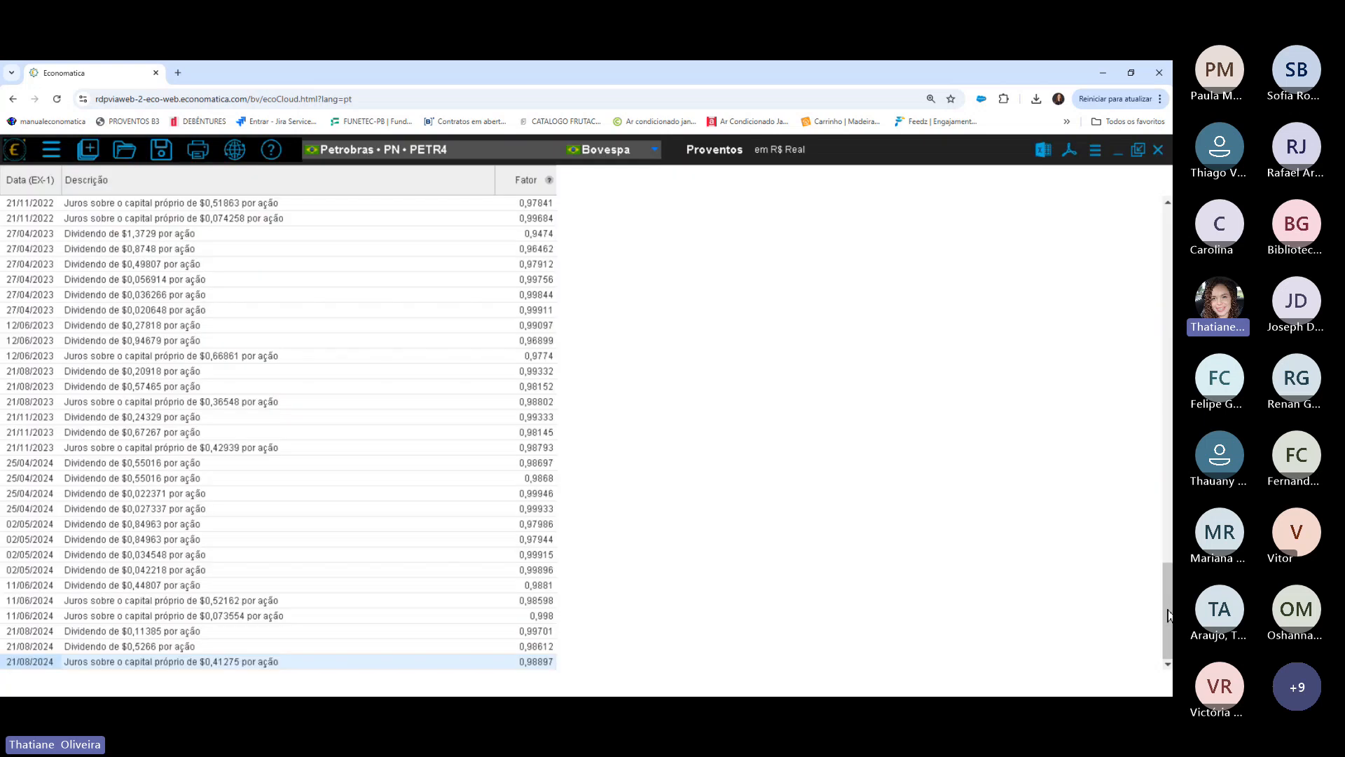
Examine the earliest Proventos records from 1986 to 2000, reading the date, Descrição and Fator of the dividends, bonus issues and interest on equity.
left_click_drag(1148, 535, 1145, 219)
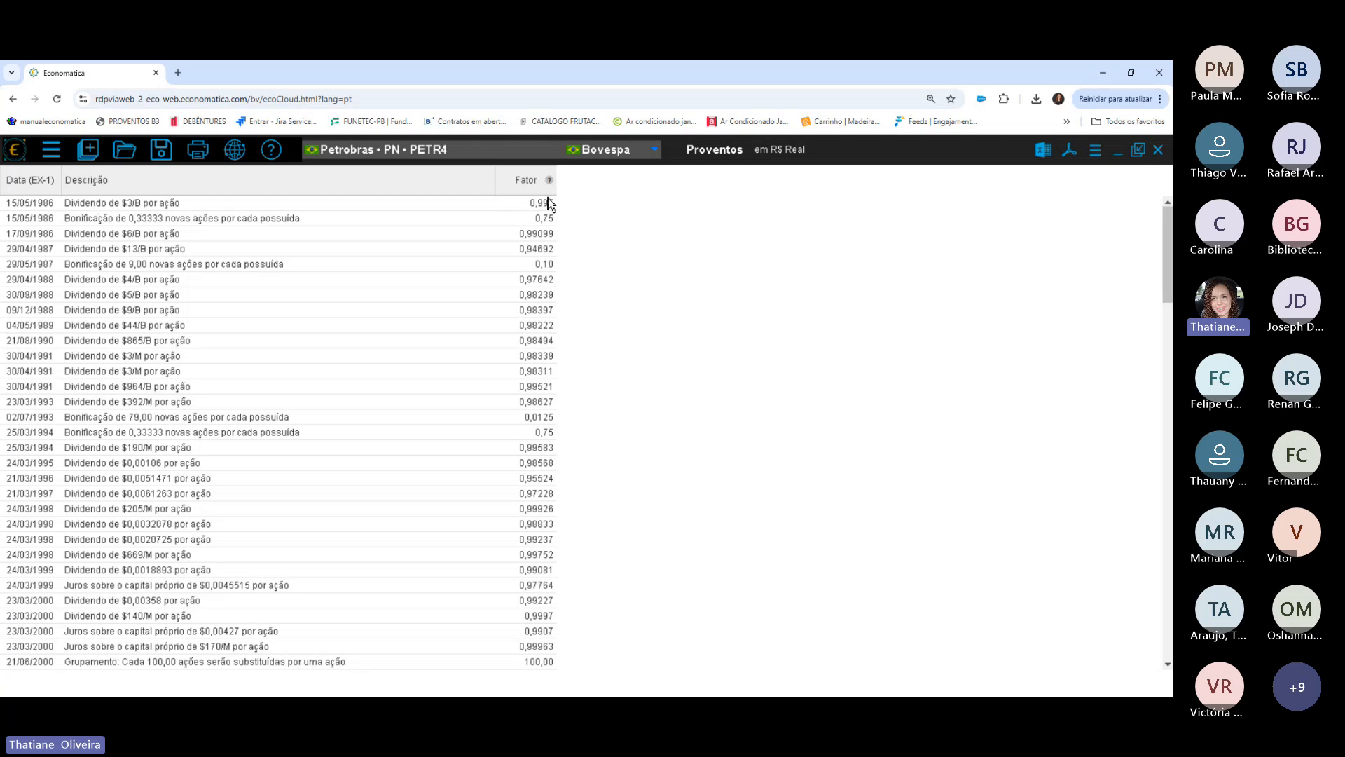
left_click(161, 218)
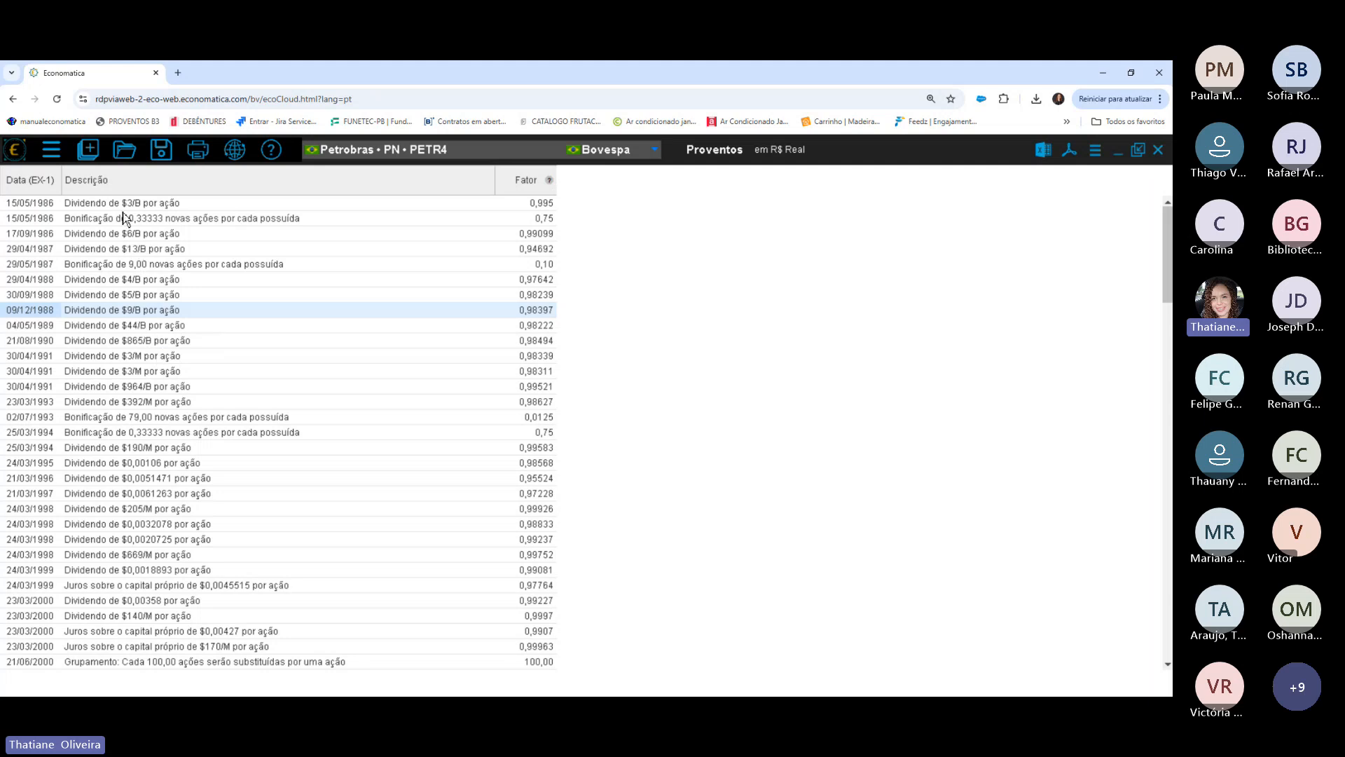
left_click_drag(125, 204, 135, 569)
left_click(134, 482)
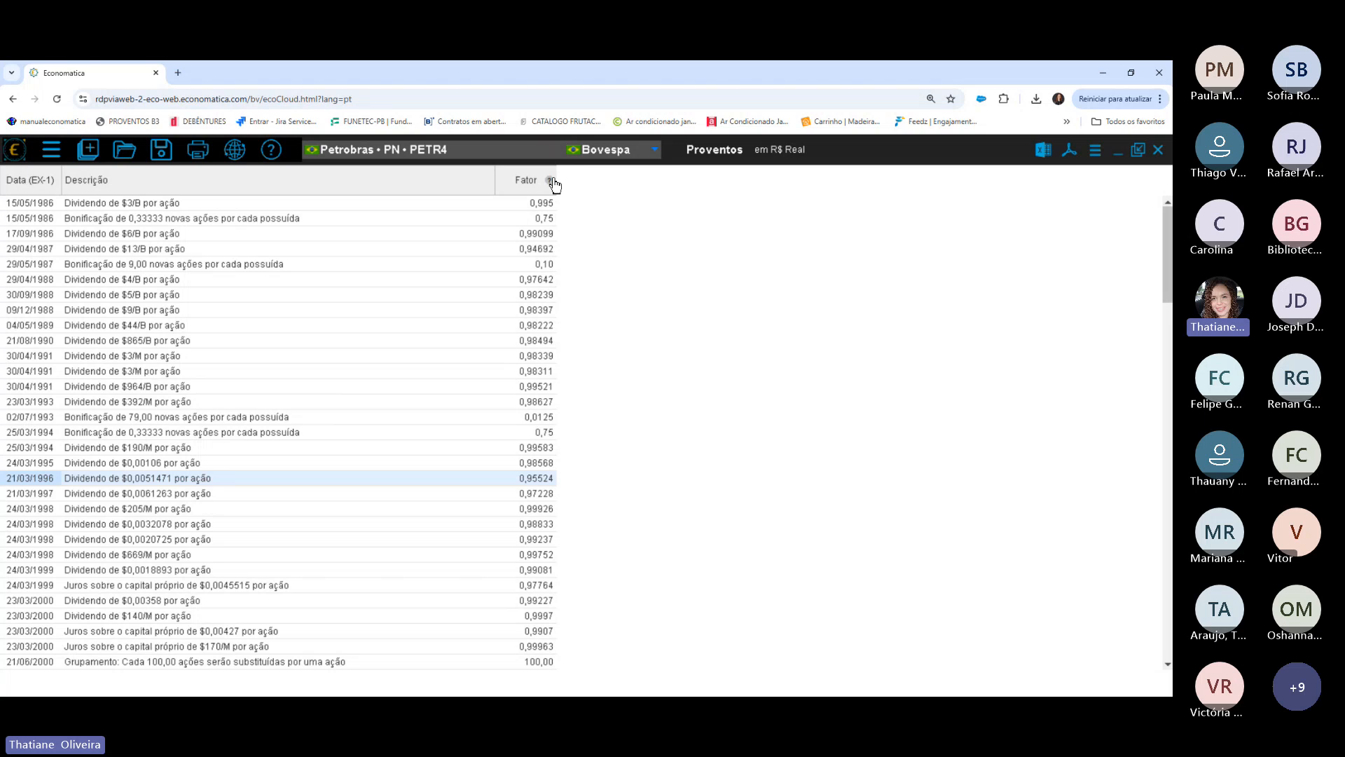
left_click_drag(167, 296, 180, 407)
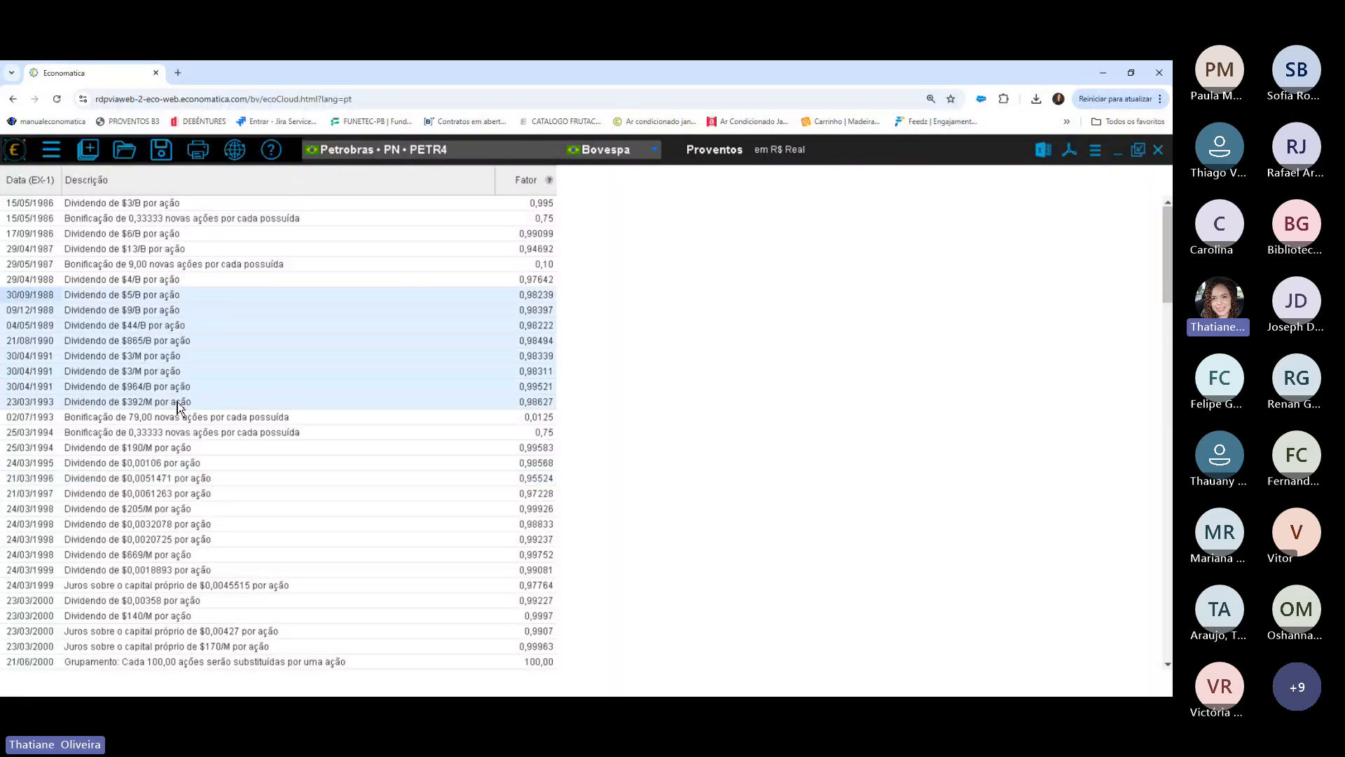
left_click_drag(172, 539, 186, 576)
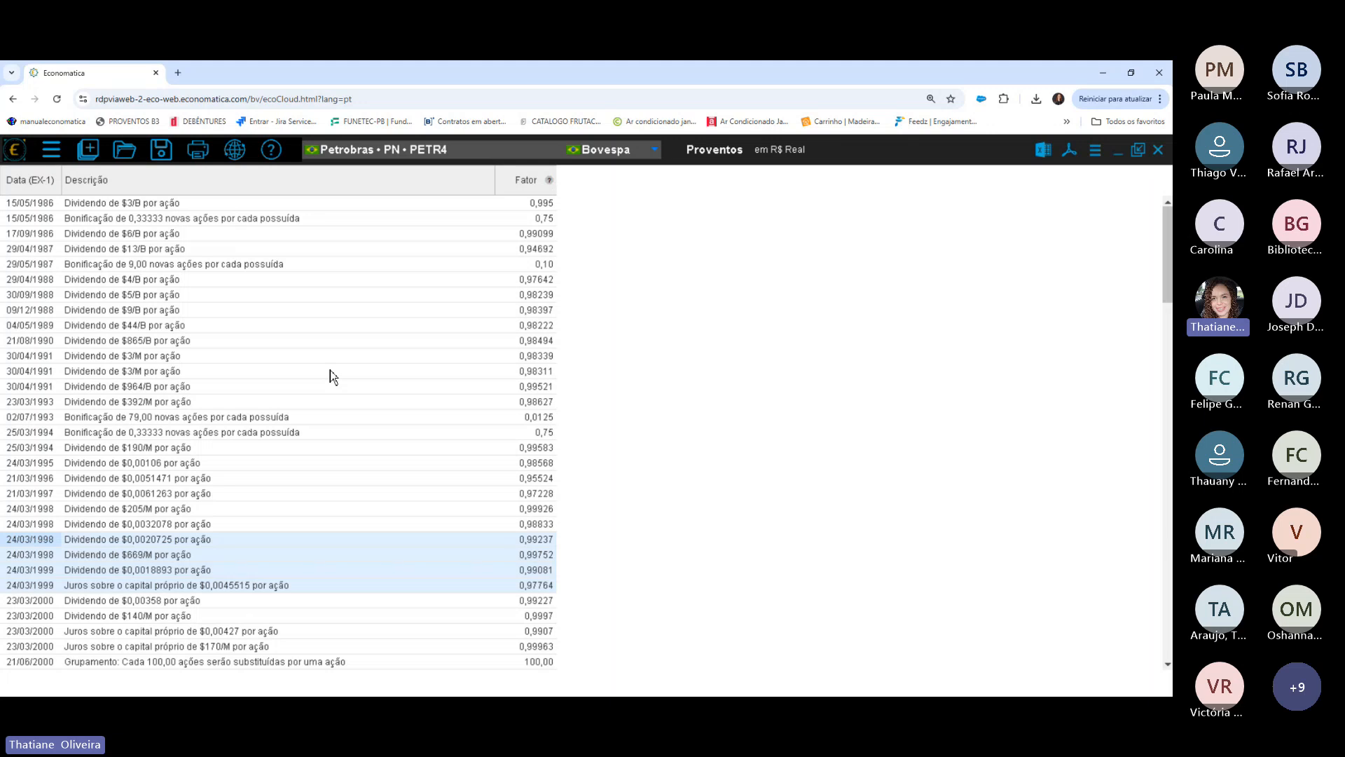
mouse_move(549, 180)
left_click(285, 423)
left_click_drag(416, 307, 452, 532)
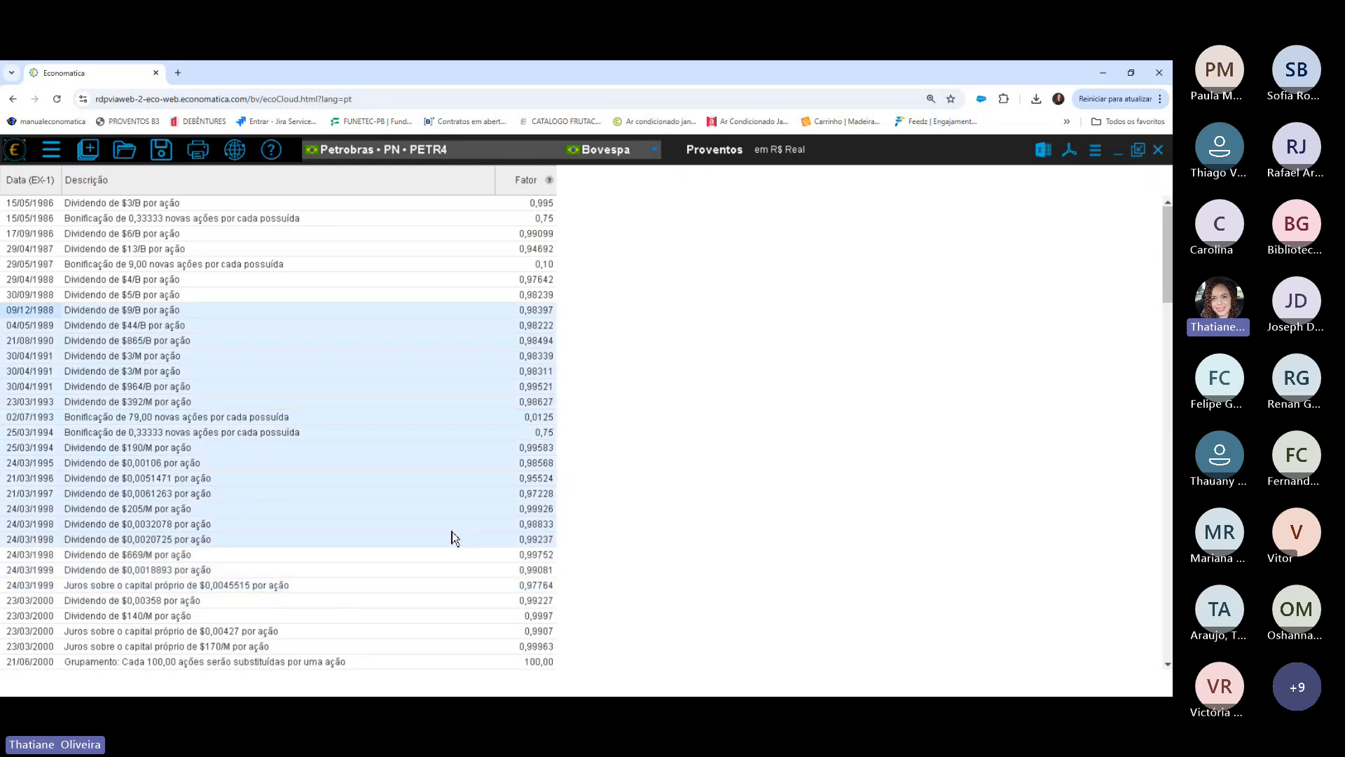
Examine the most recent dividends and interest on equity, from 27/04/2023 to 21/08/2024.
left_click_drag(1169, 242, 1167, 611)
left_click(163, 570)
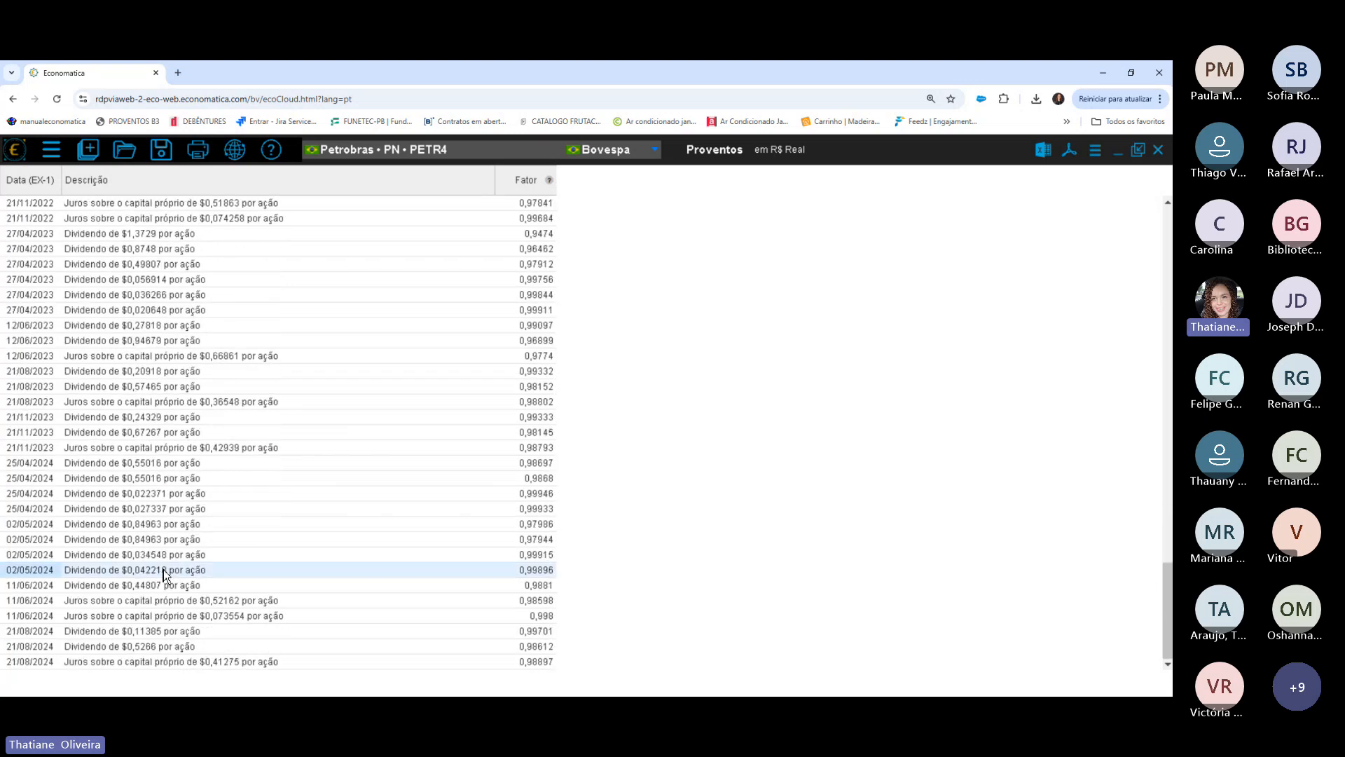
left_click_drag(145, 373, 175, 661)
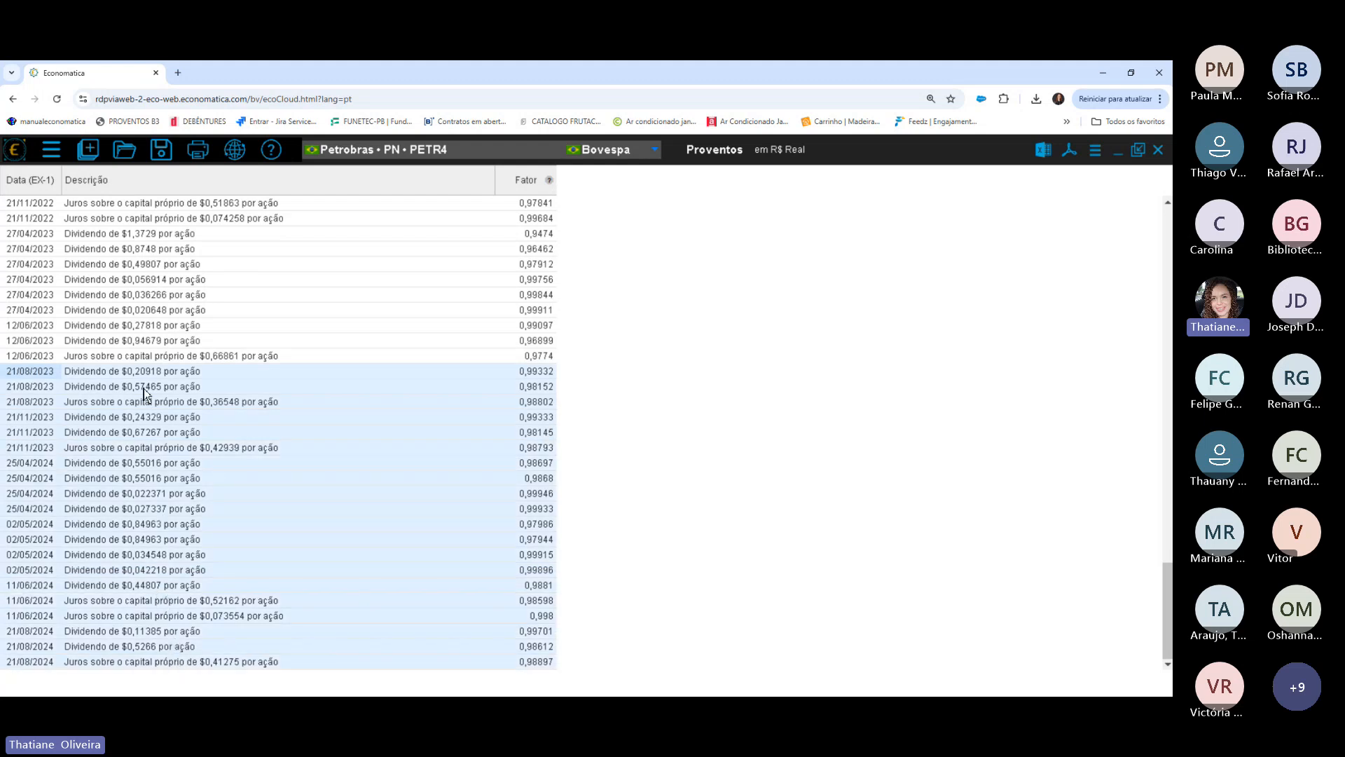
left_click_drag(157, 265, 153, 663)
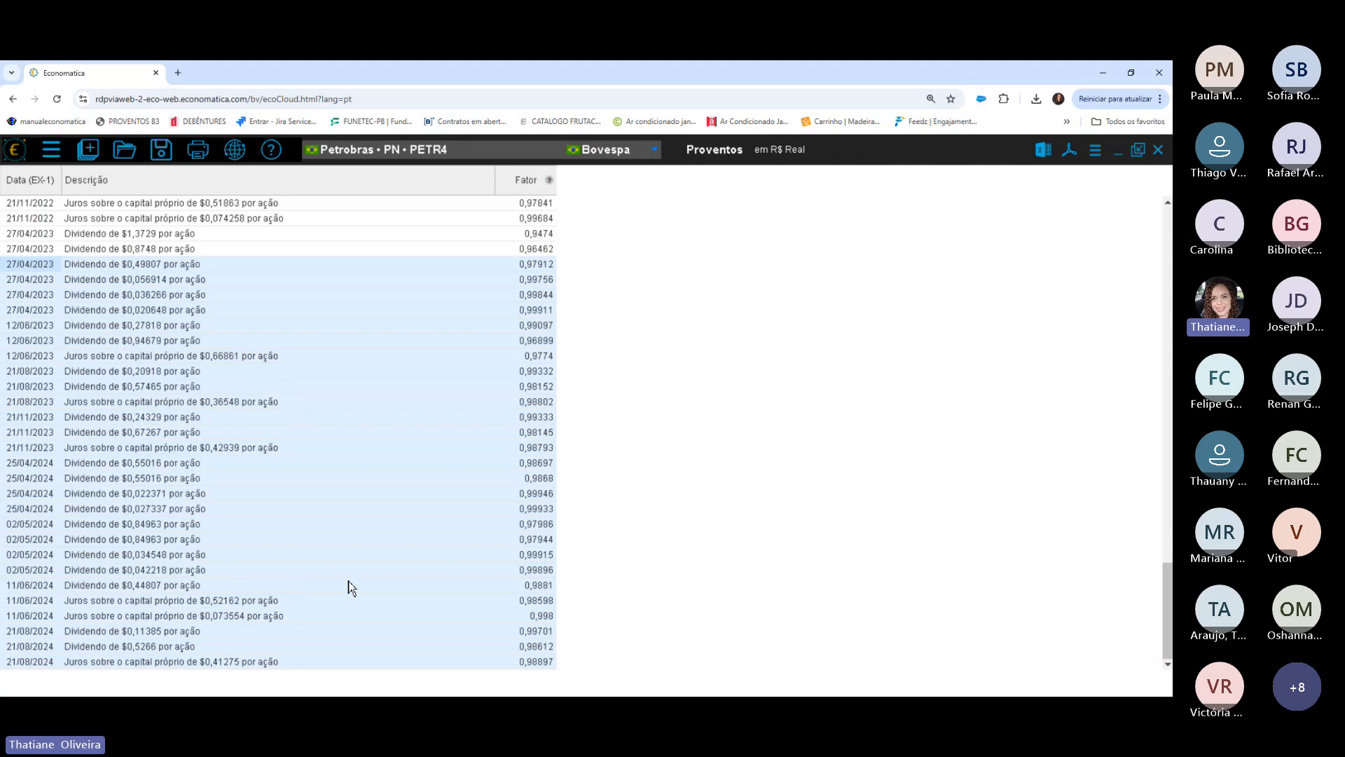
Close the Proventos data and open the Quantidade de ações database for Petrobras PN.
left_click(1158, 149)
left_click(88, 149)
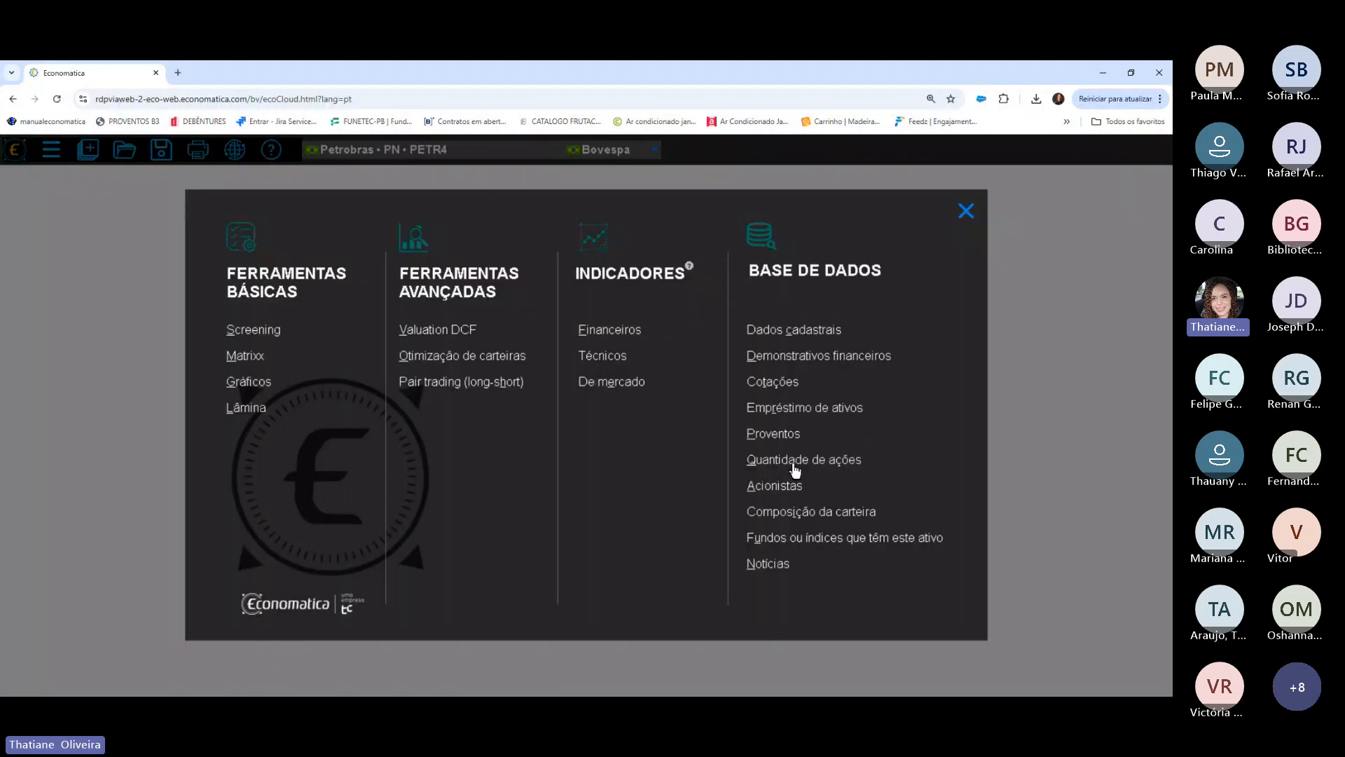
left_click(795, 466)
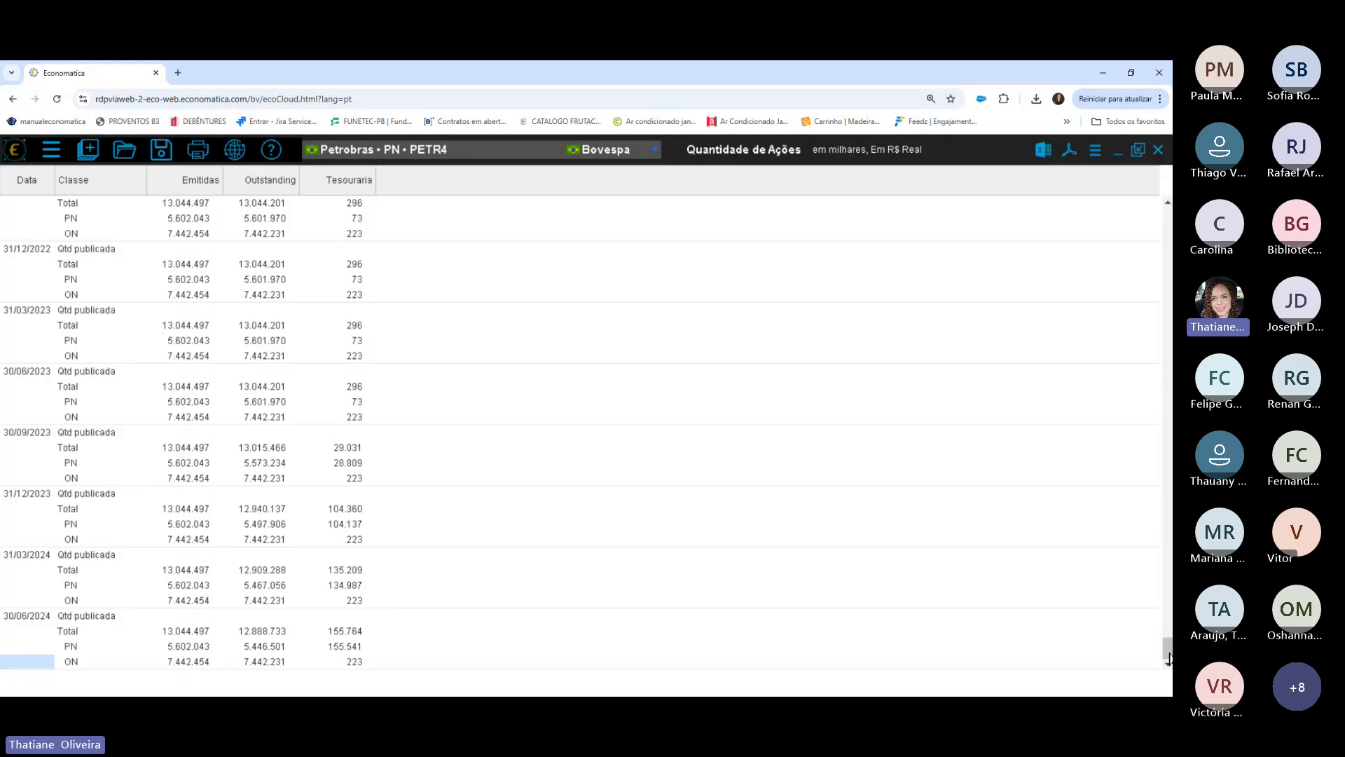
Go to the start of the share count history in 1986 and examine the Emitidas, Outstanding and Tesouraria columns.
left_click_drag(1167, 641, 1159, 201)
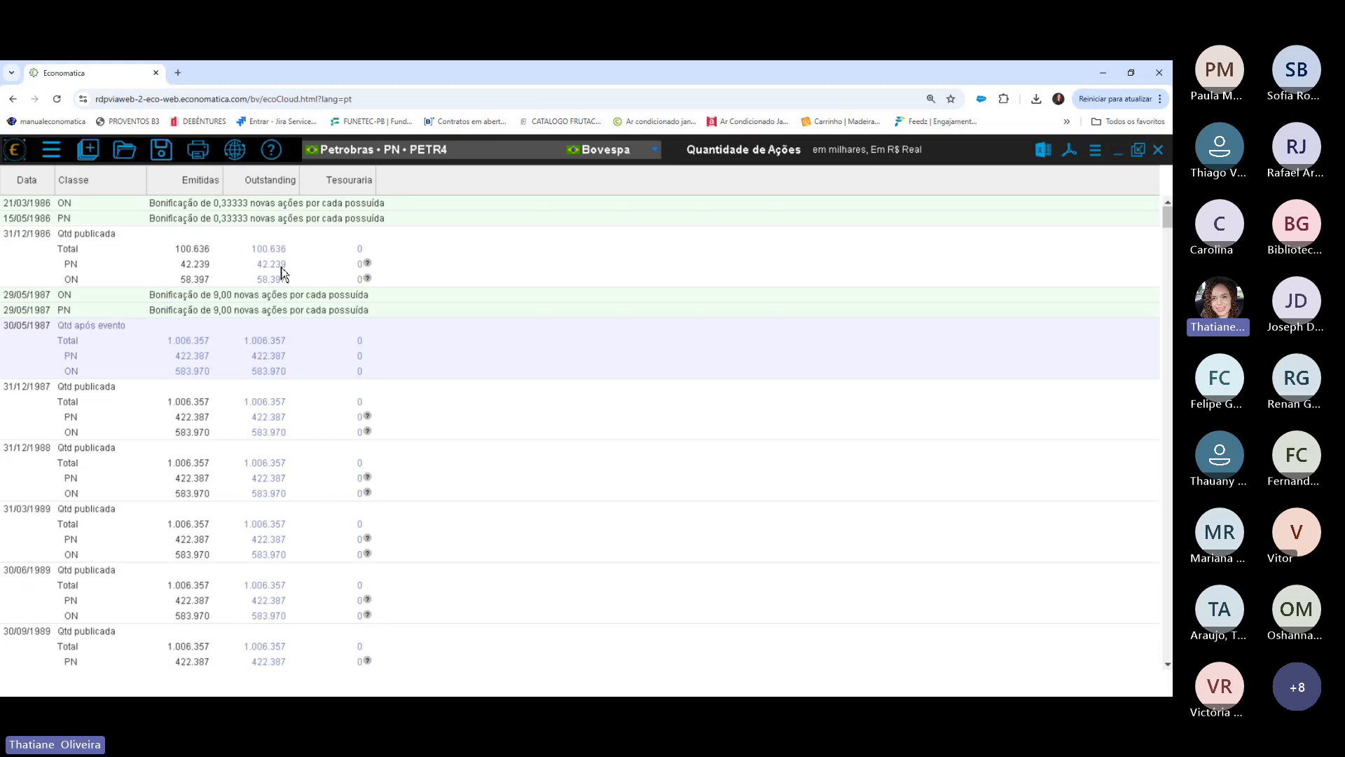
left_click(184, 177)
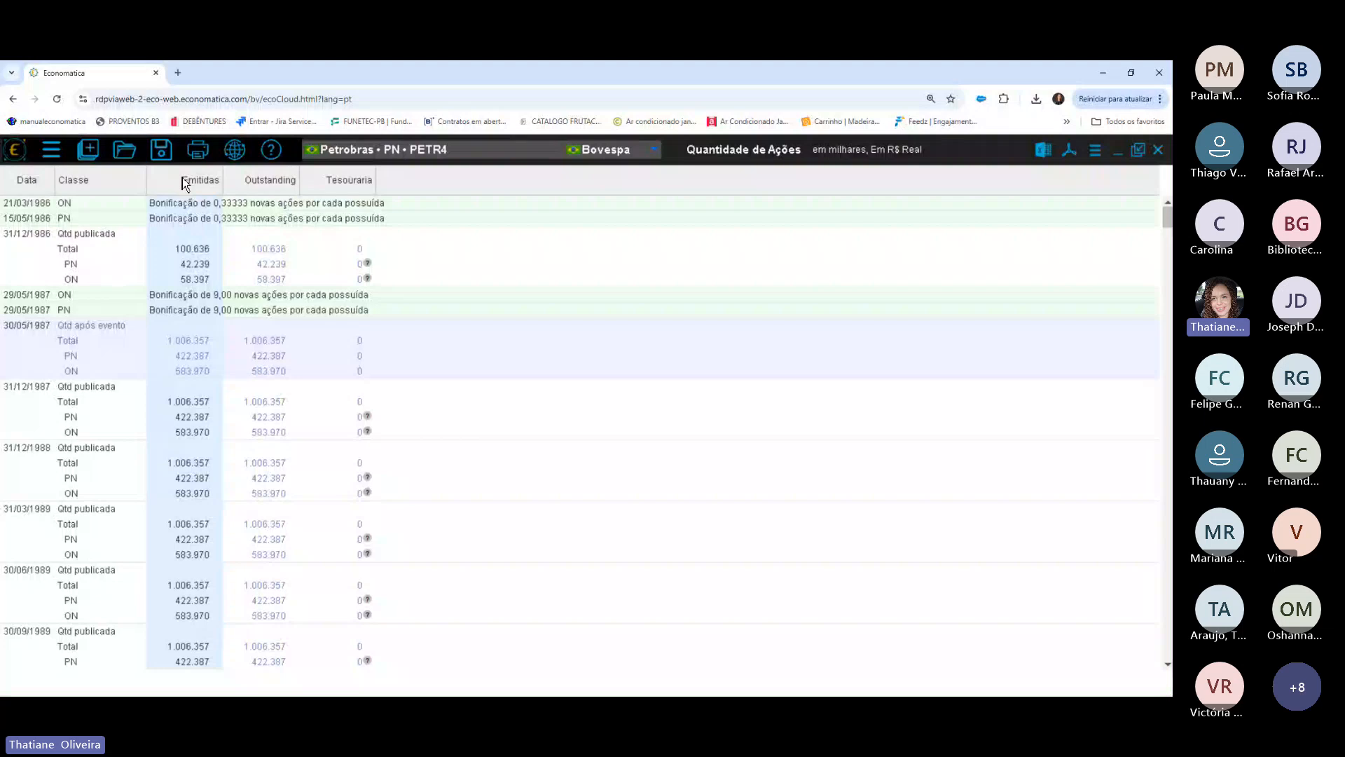
left_click(263, 180)
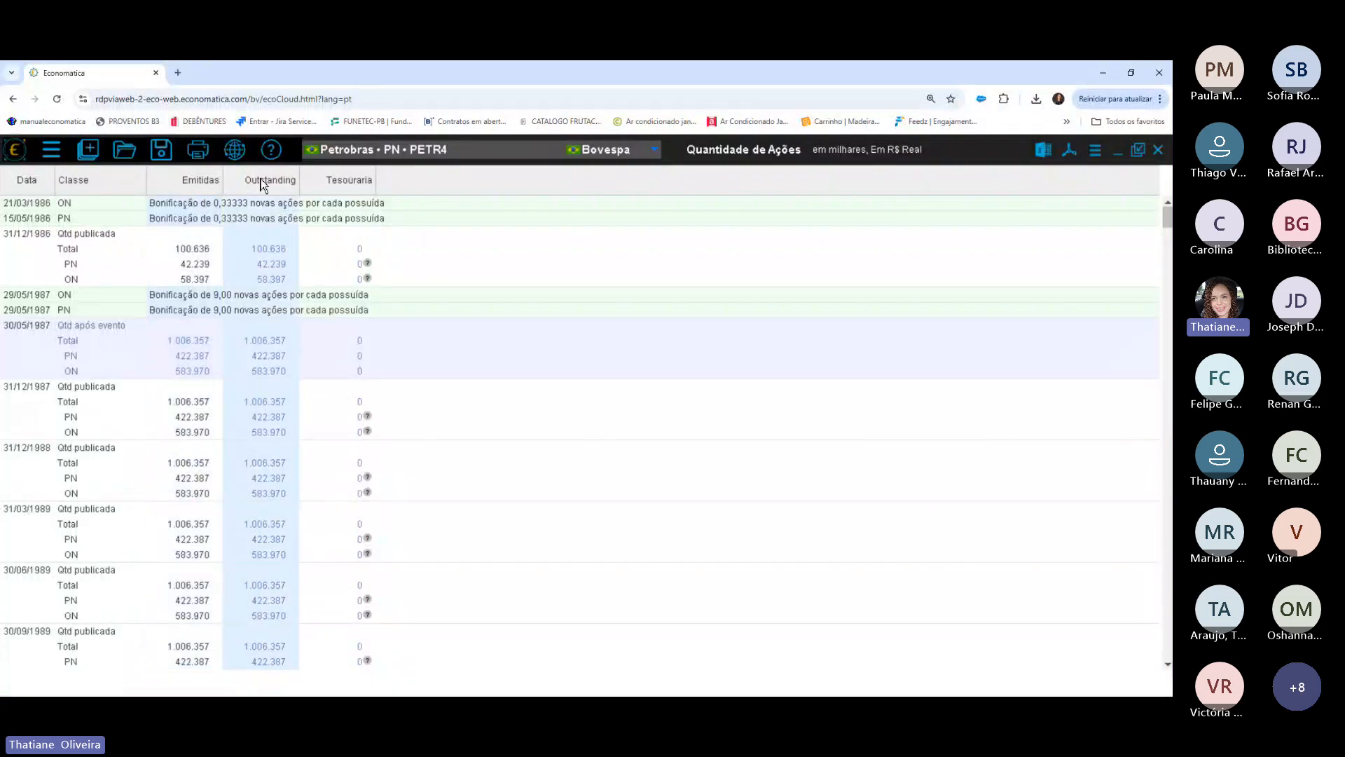
left_click(312, 183)
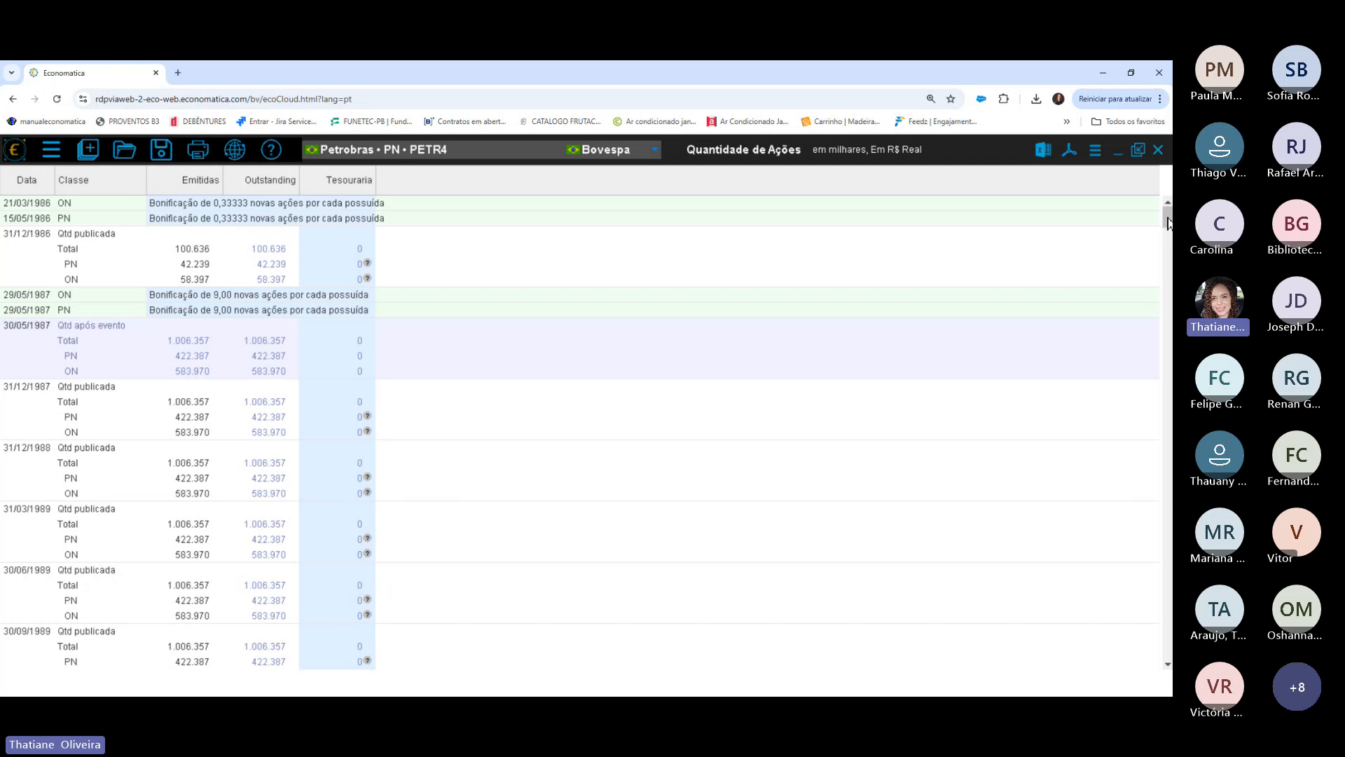
Find the 31/12/2018 record and compare its Tesouraria quantities for Total, PN and ON.
left_click_drag(1169, 222, 1167, 592)
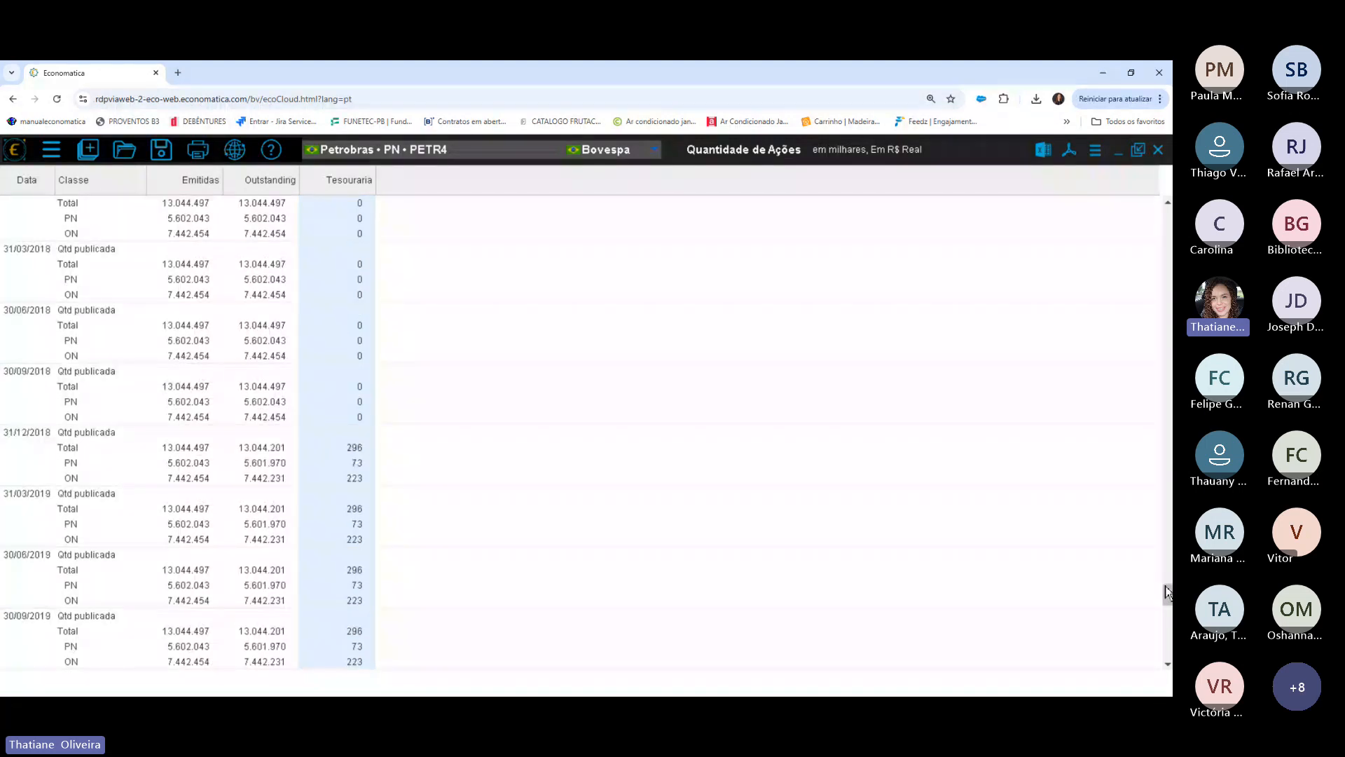
left_click(350, 452)
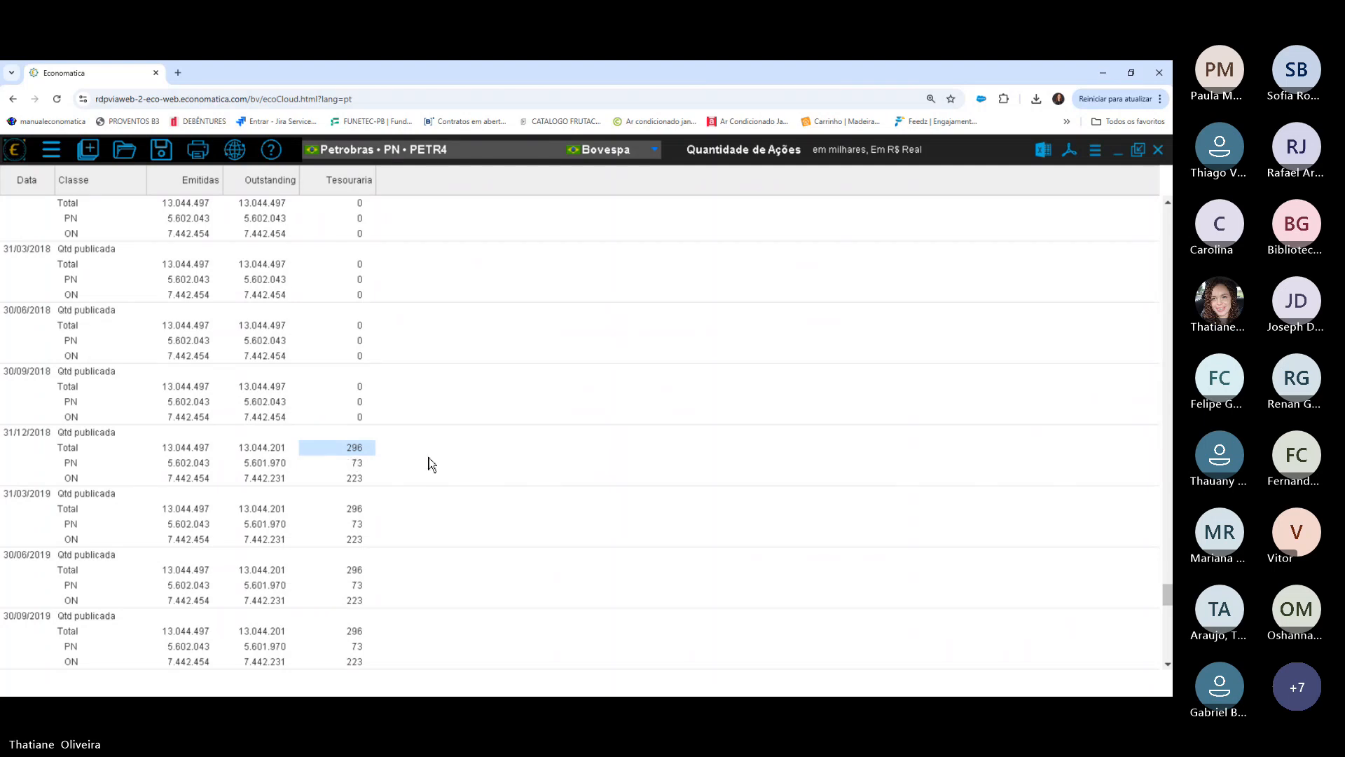
left_click(362, 477)
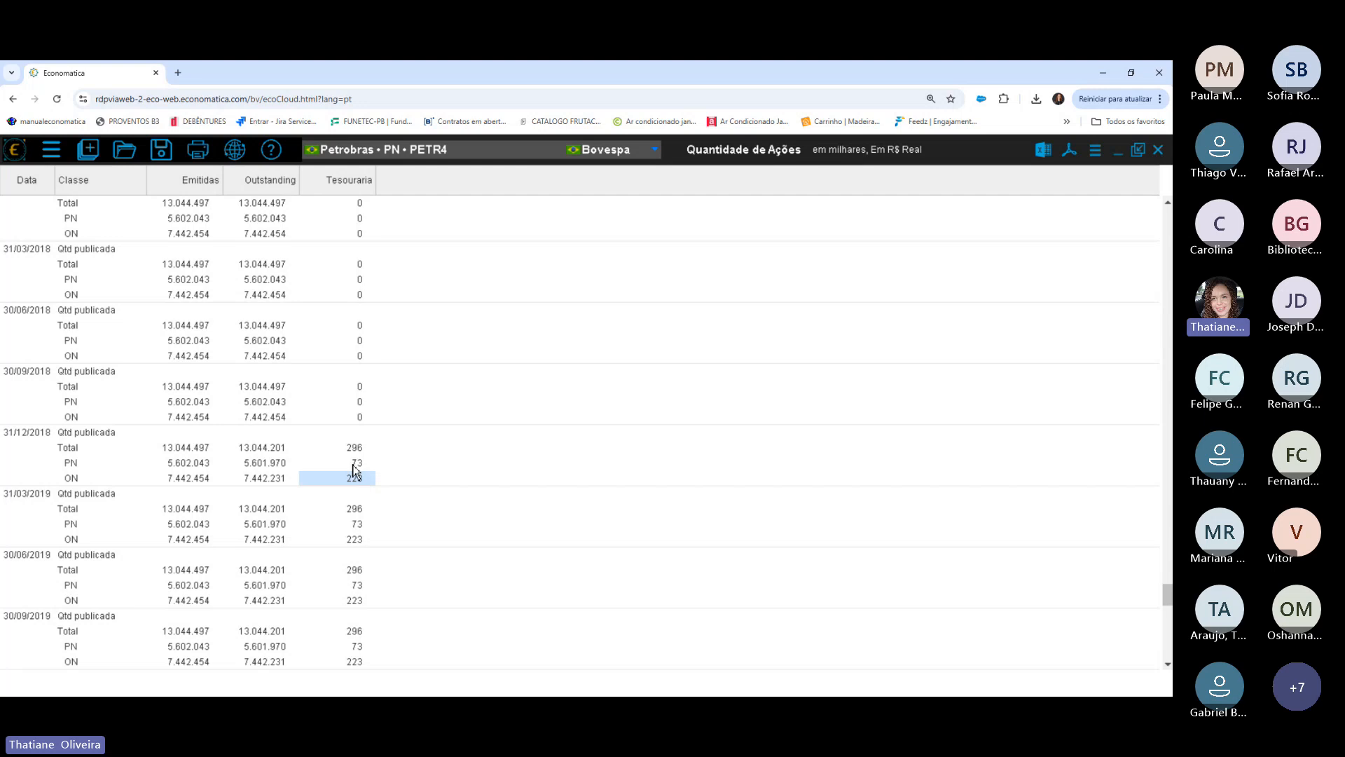
left_click(355, 463)
left_click(355, 482)
left_click(356, 466)
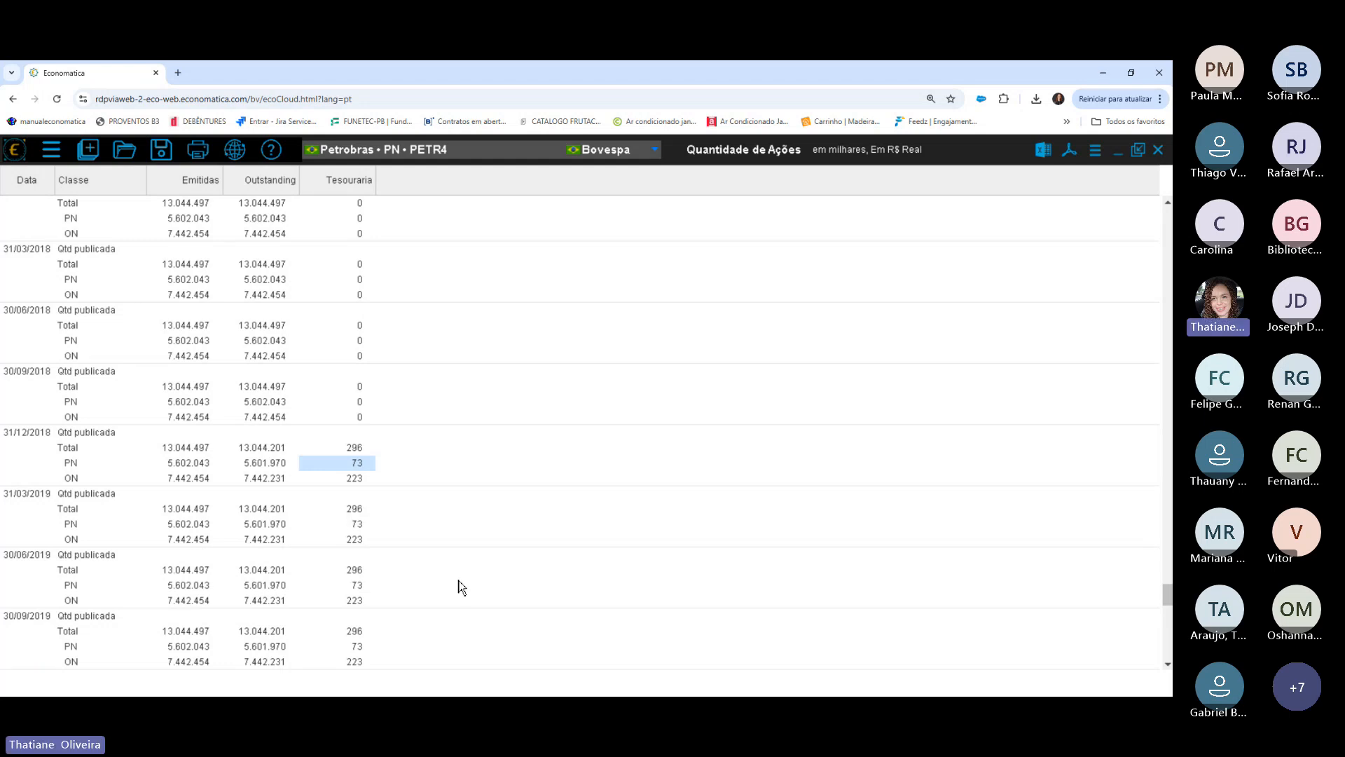
Compare the Tesouraria quantities of ON and PN shares across the quarters from 31/03/2023 to 30/06/2024.
left_click_drag(1170, 594, 1169, 647)
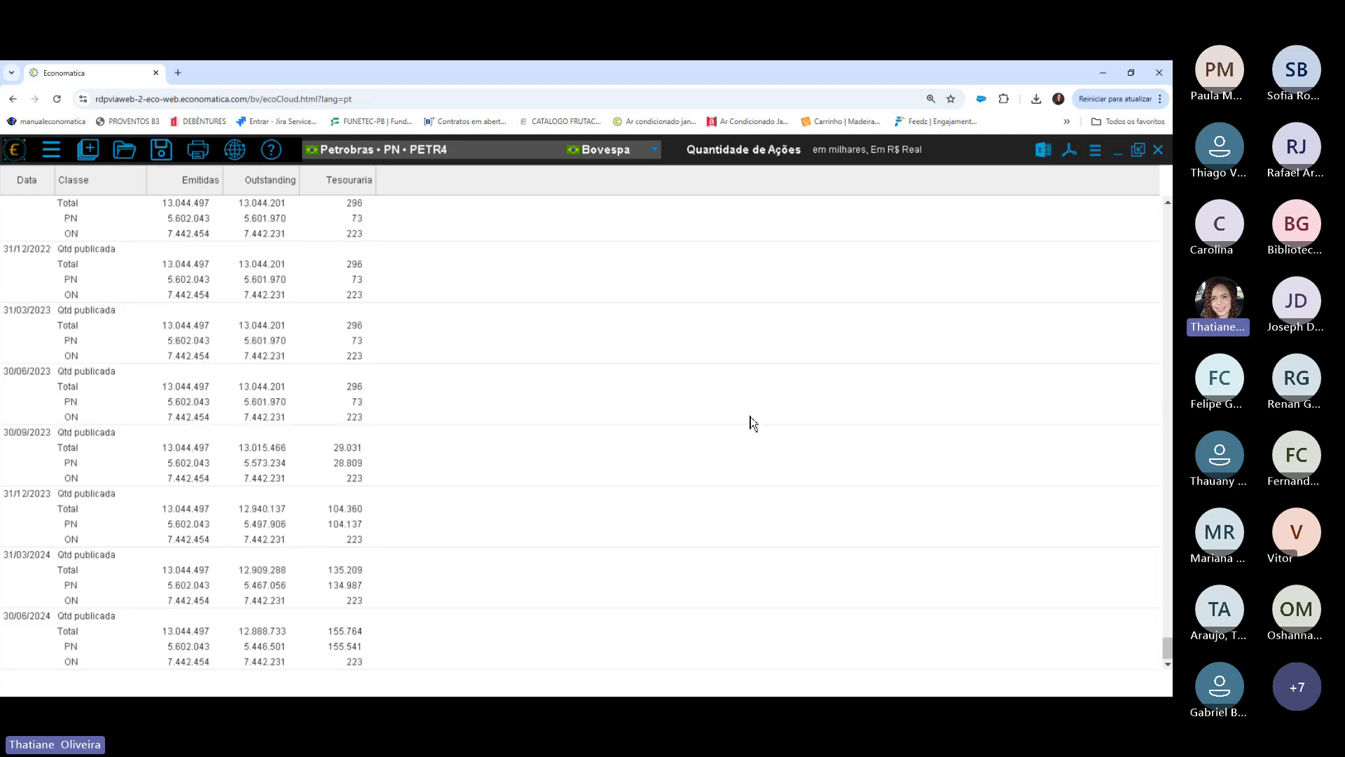
left_click(356, 480)
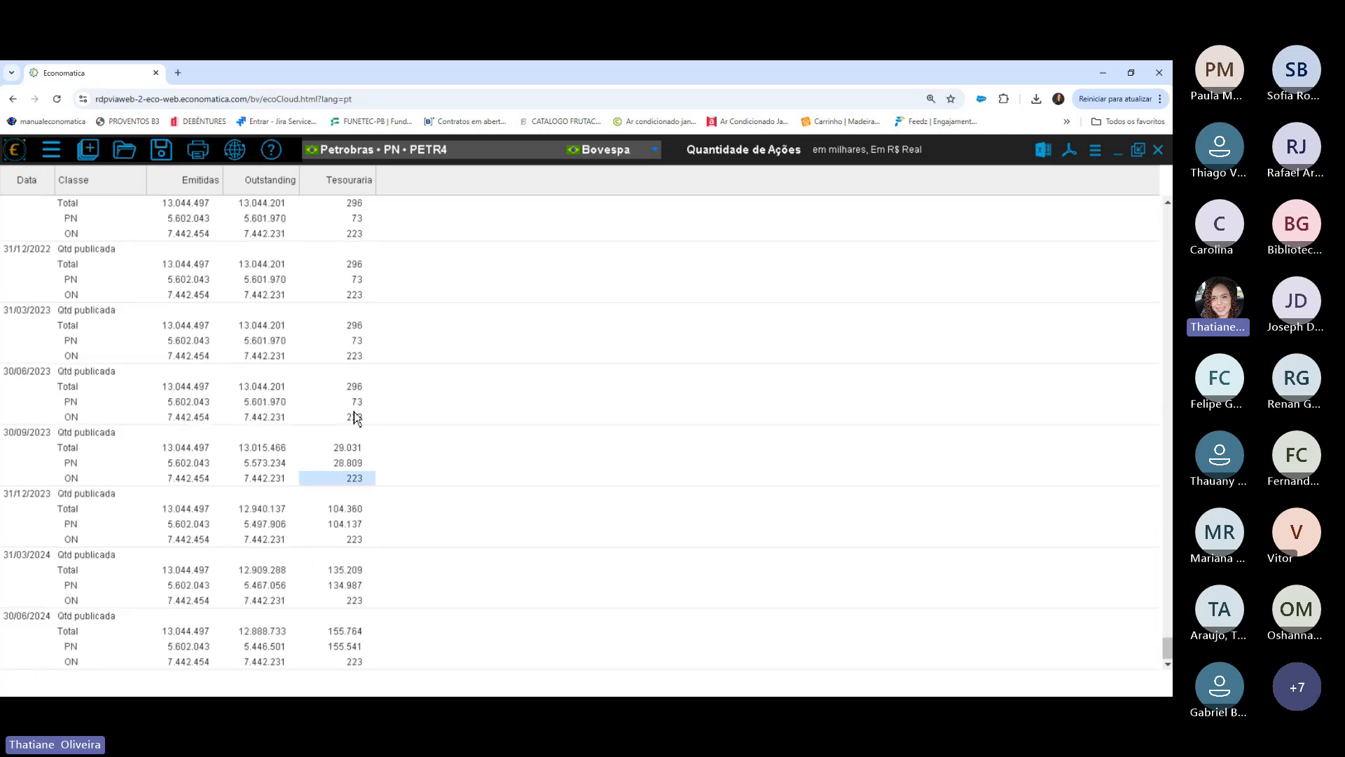
left_click(358, 355)
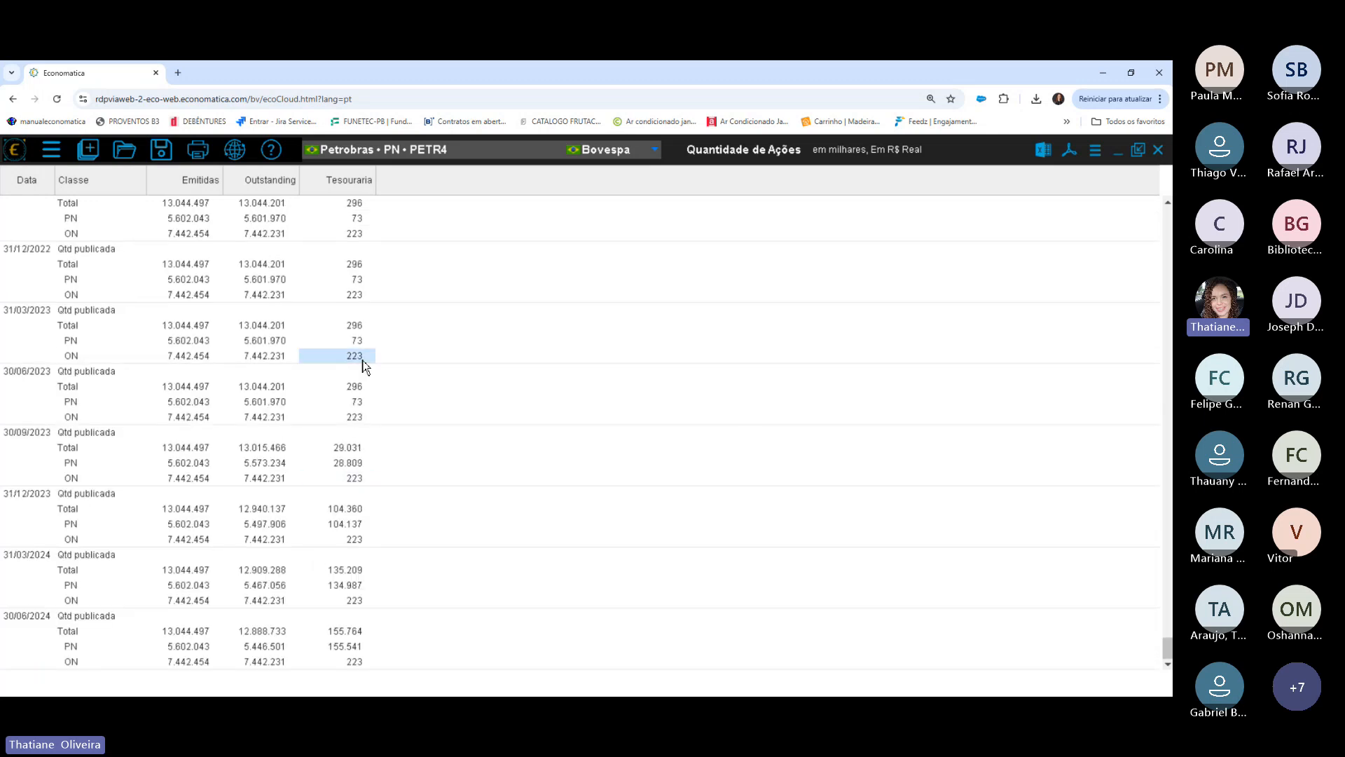
left_click(363, 466)
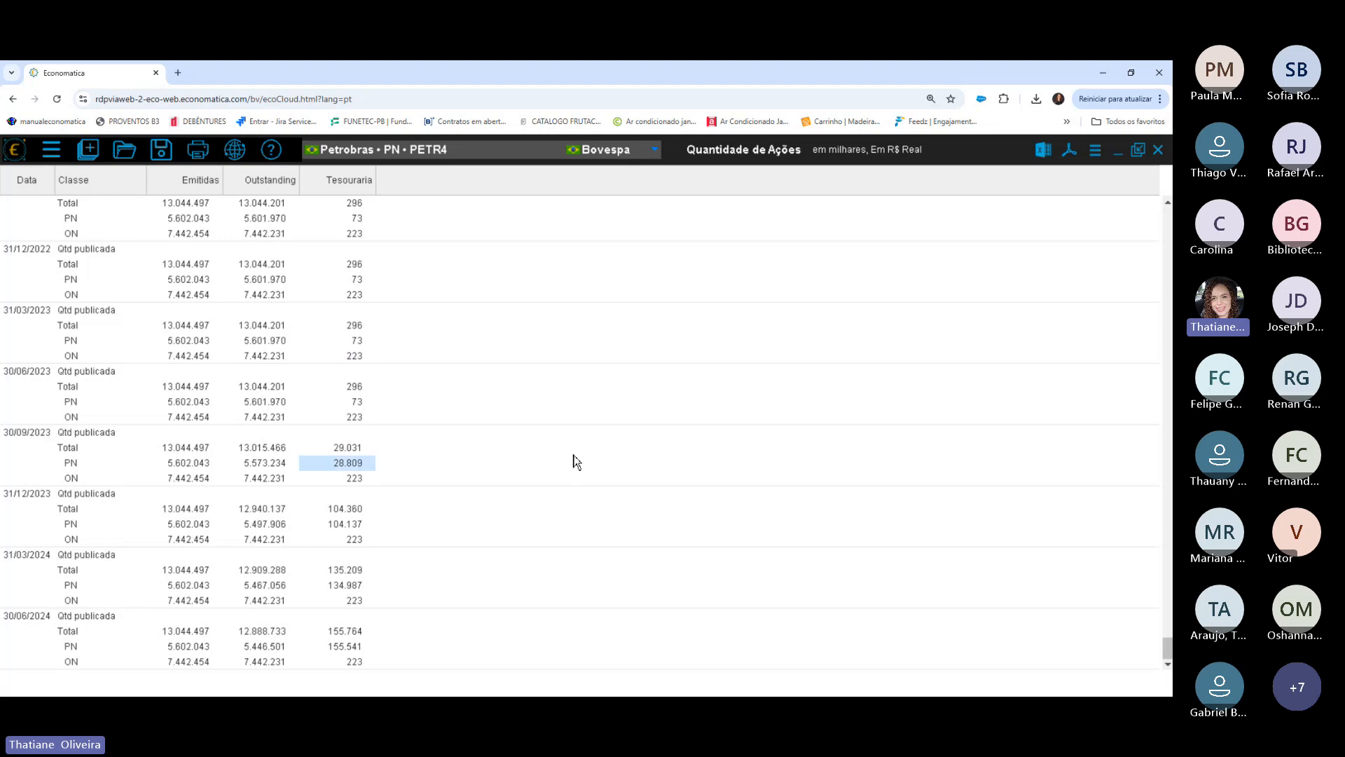
left_click_drag(361, 465, 371, 652)
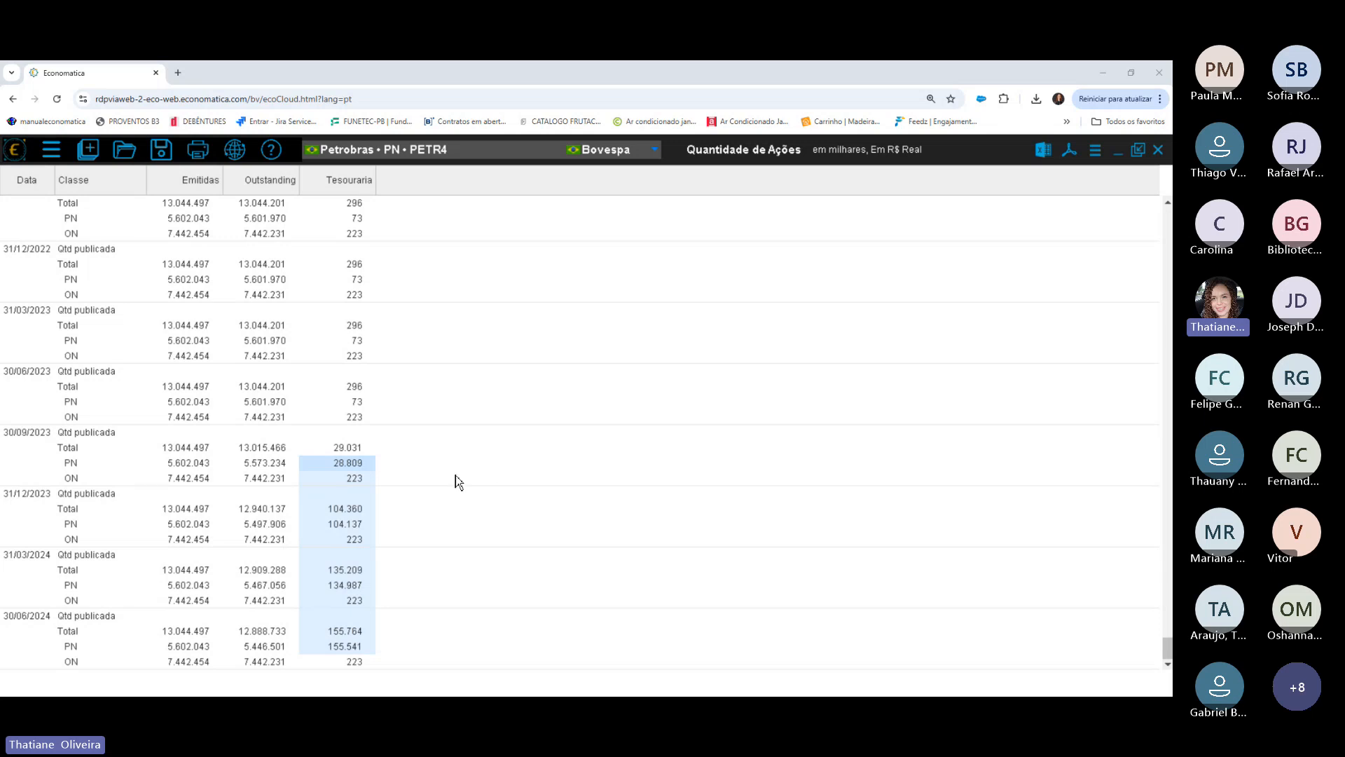
left_click(345, 524)
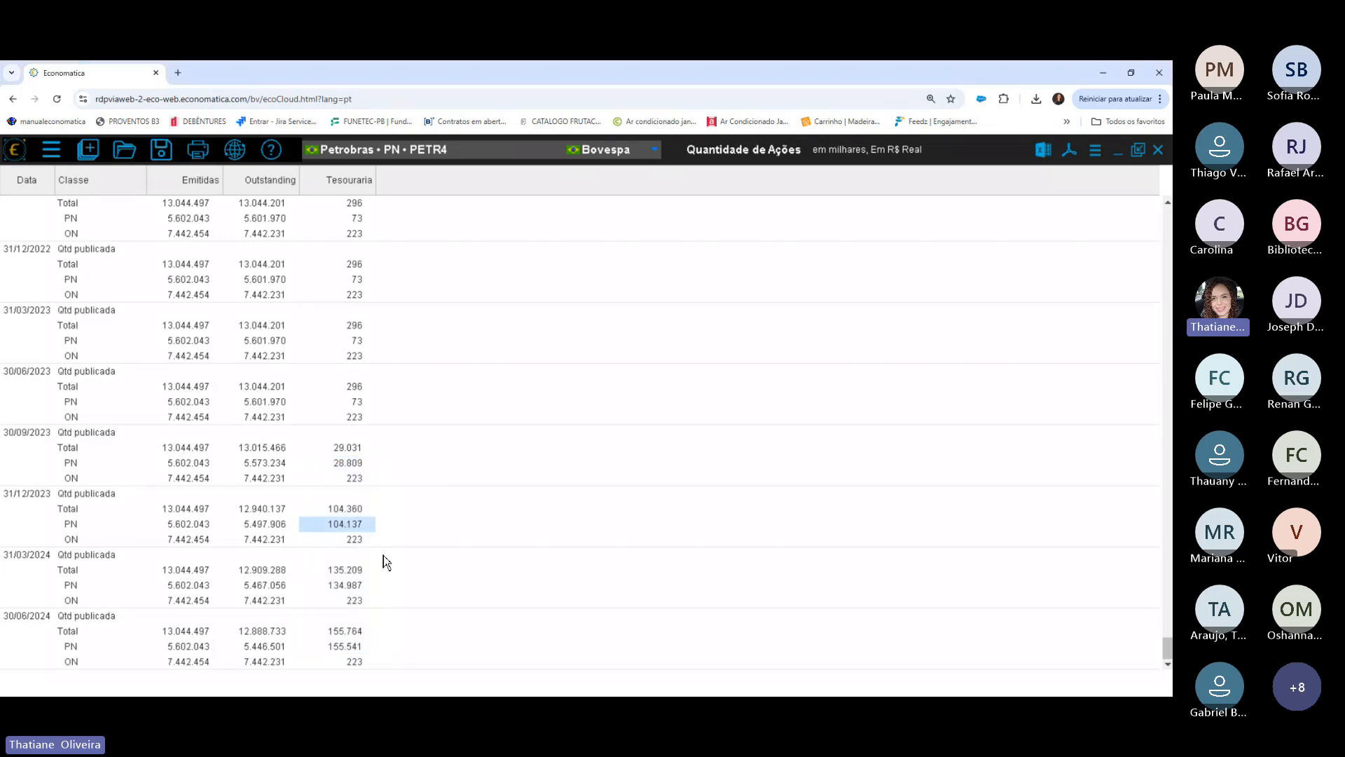
left_click(354, 647)
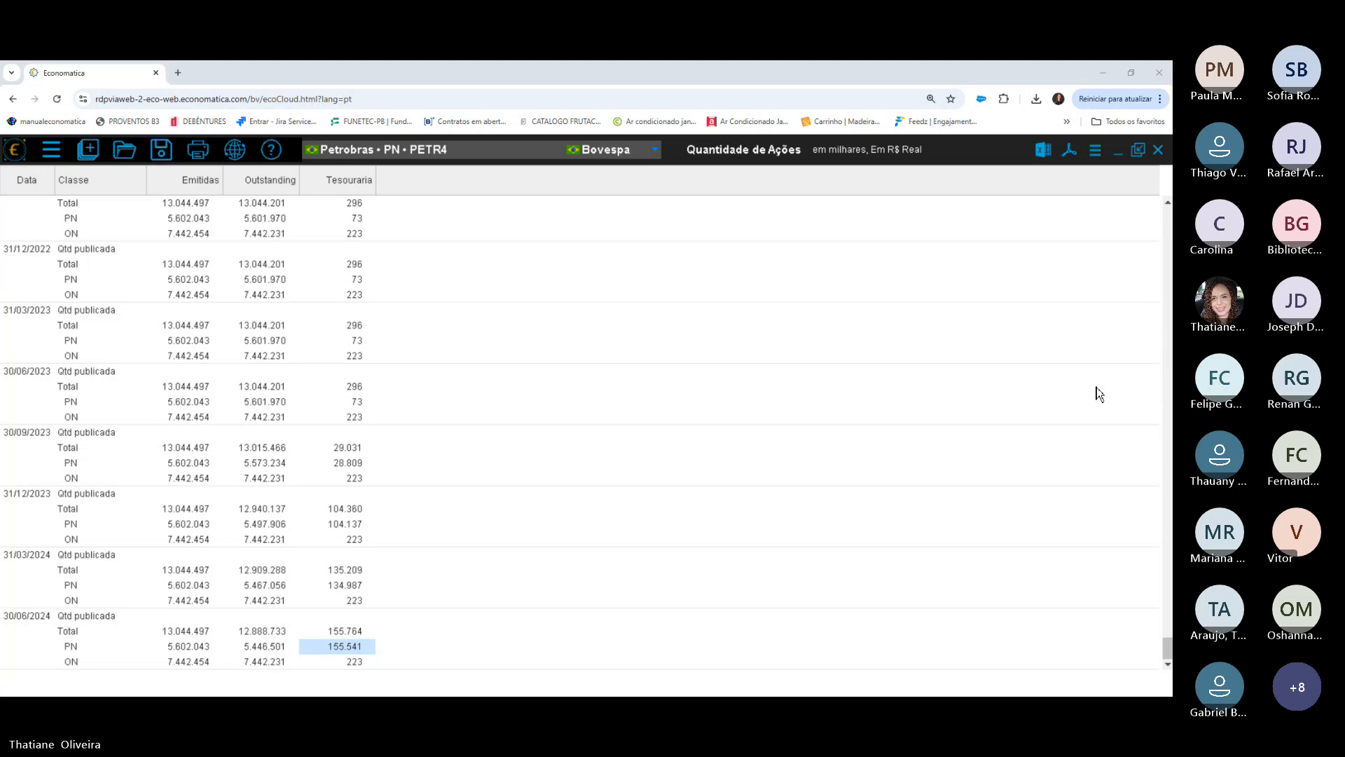
Close the share count data and open the Composição da carteira database.
left_click(1158, 149)
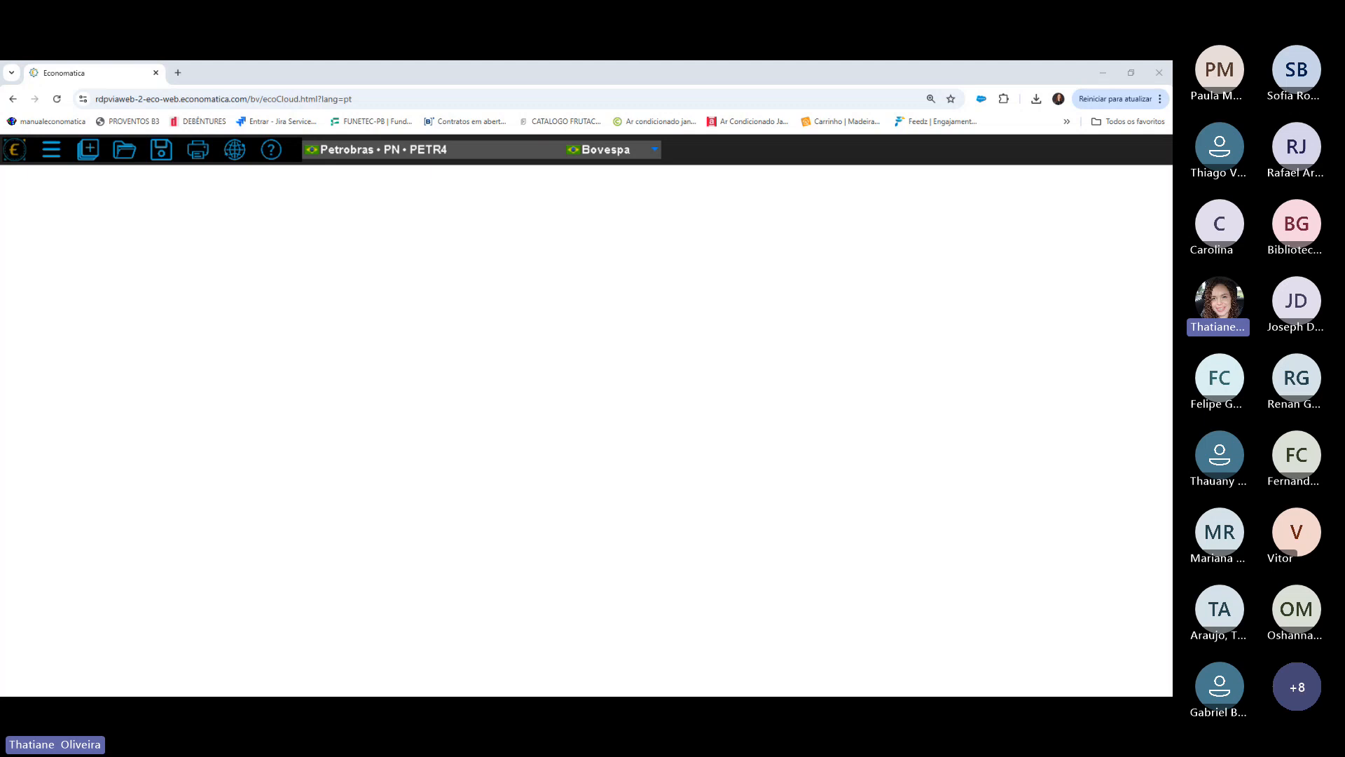
left_click(97, 150)
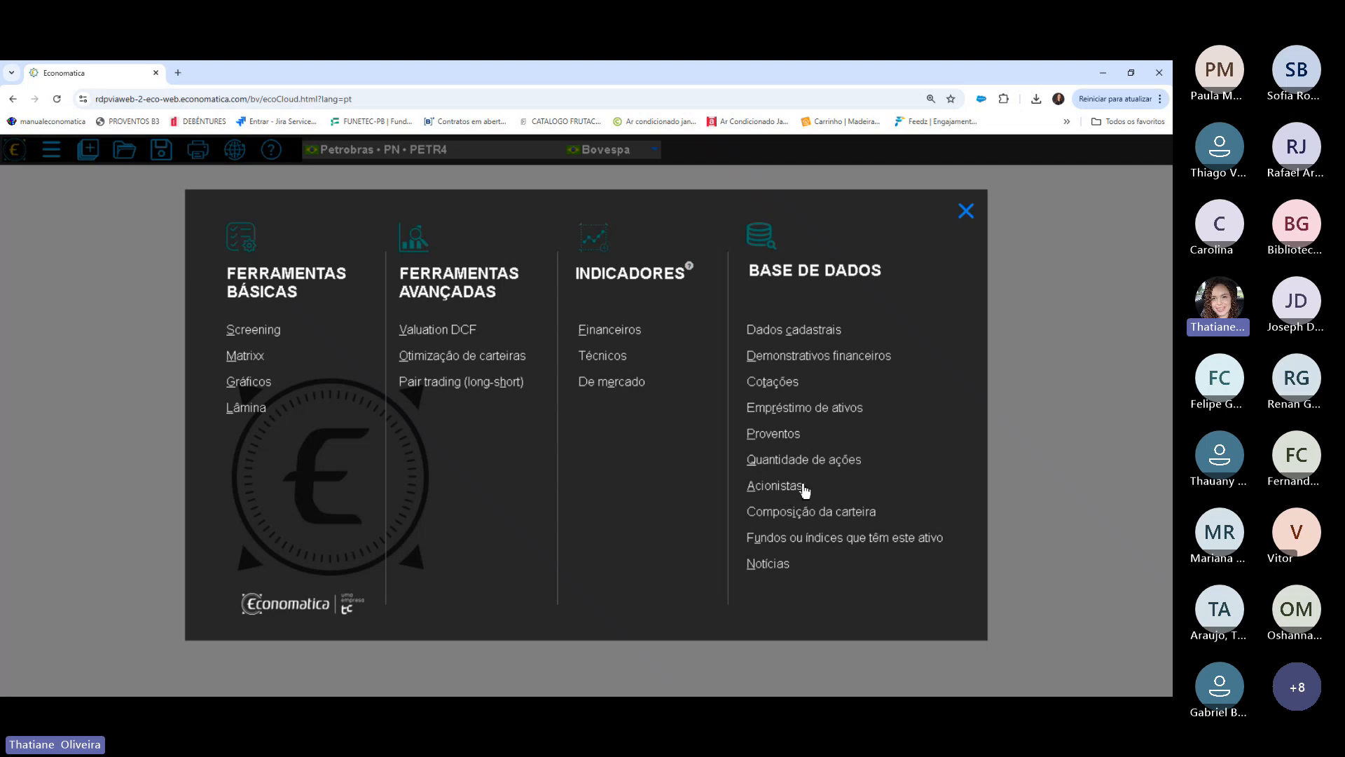
left_click(840, 515)
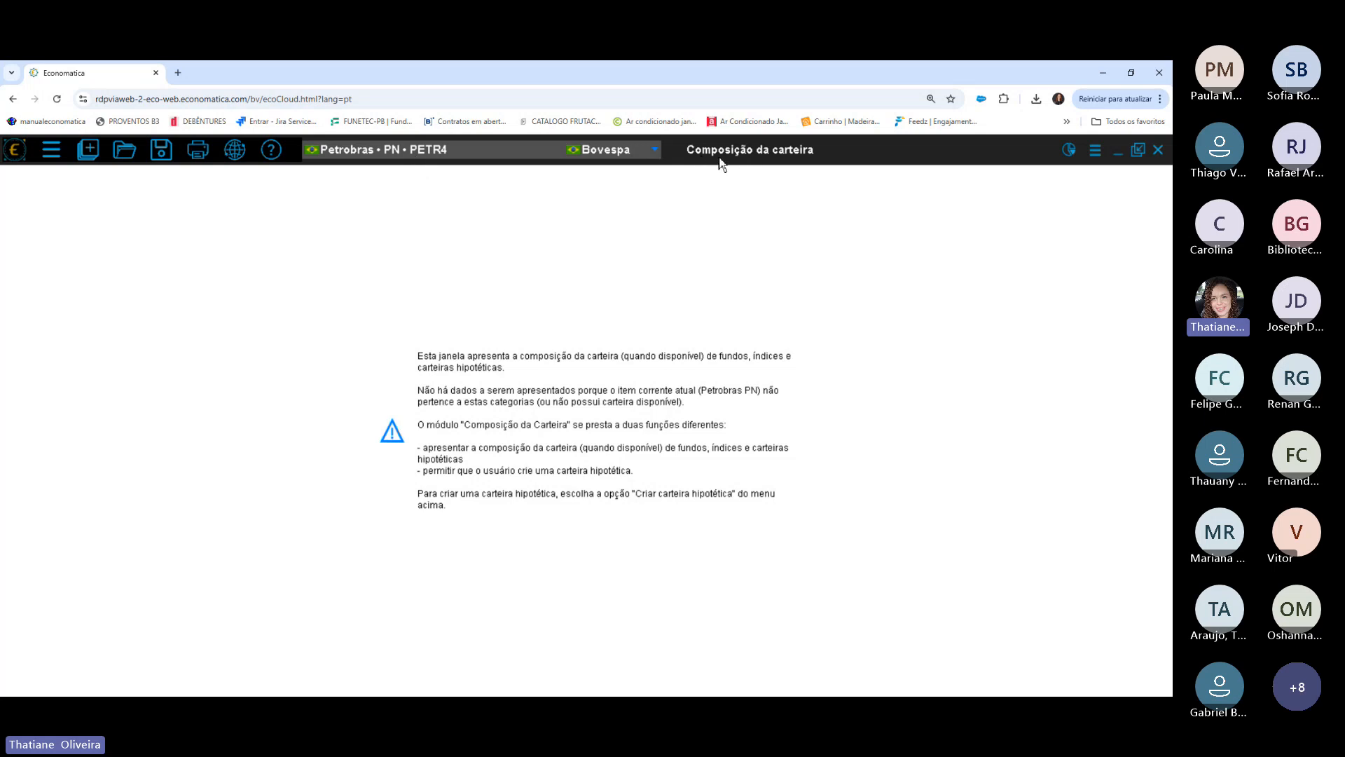
Make the Ibovespa index (IBOV) the current asset to load its portfolio composition.
left_click(100, 153)
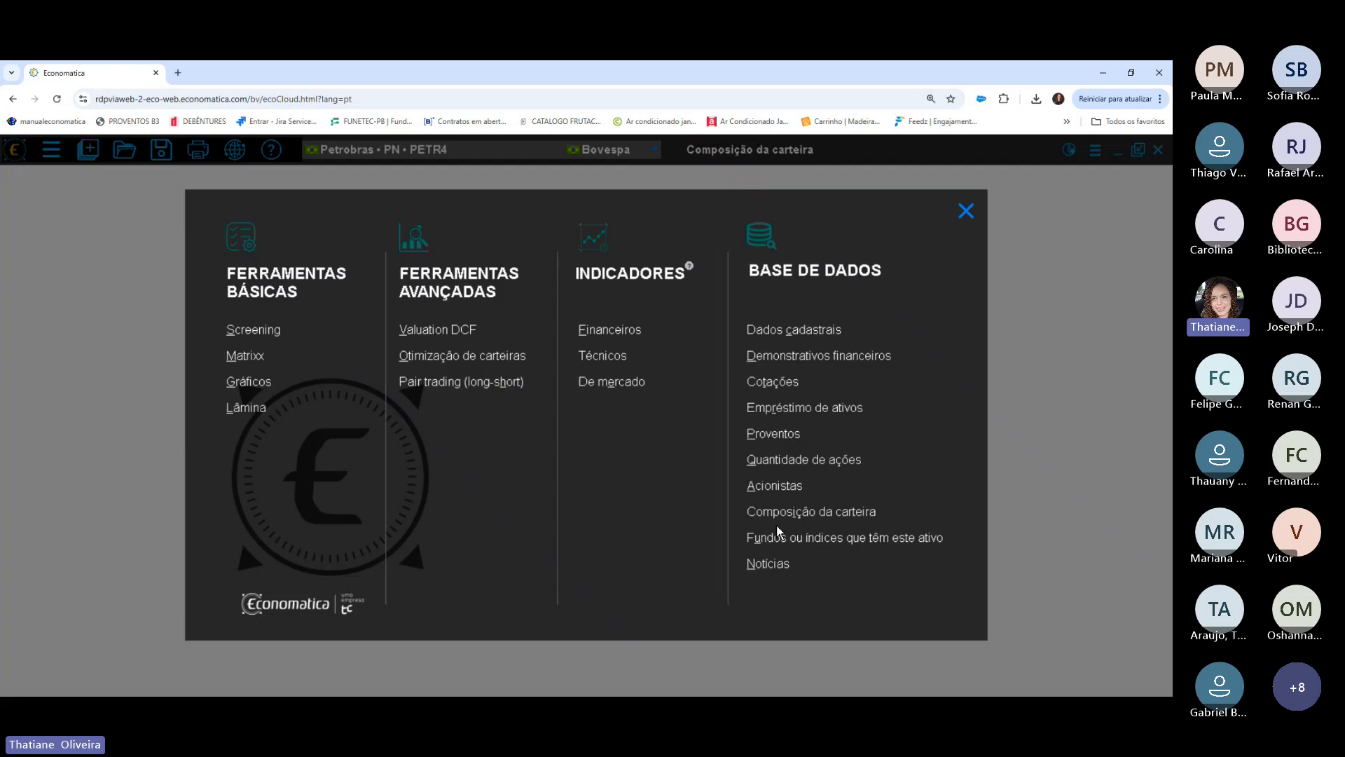
left_click(965, 211)
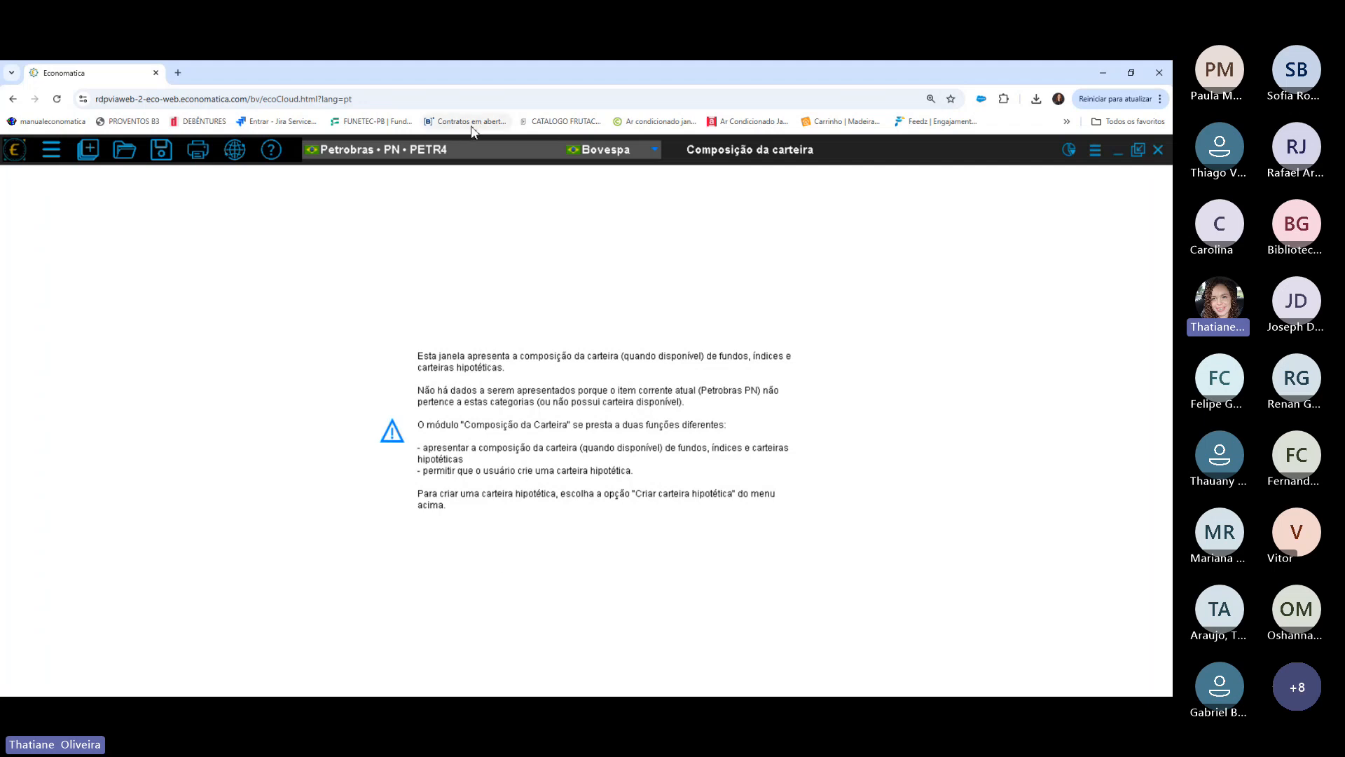
left_click(459, 157)
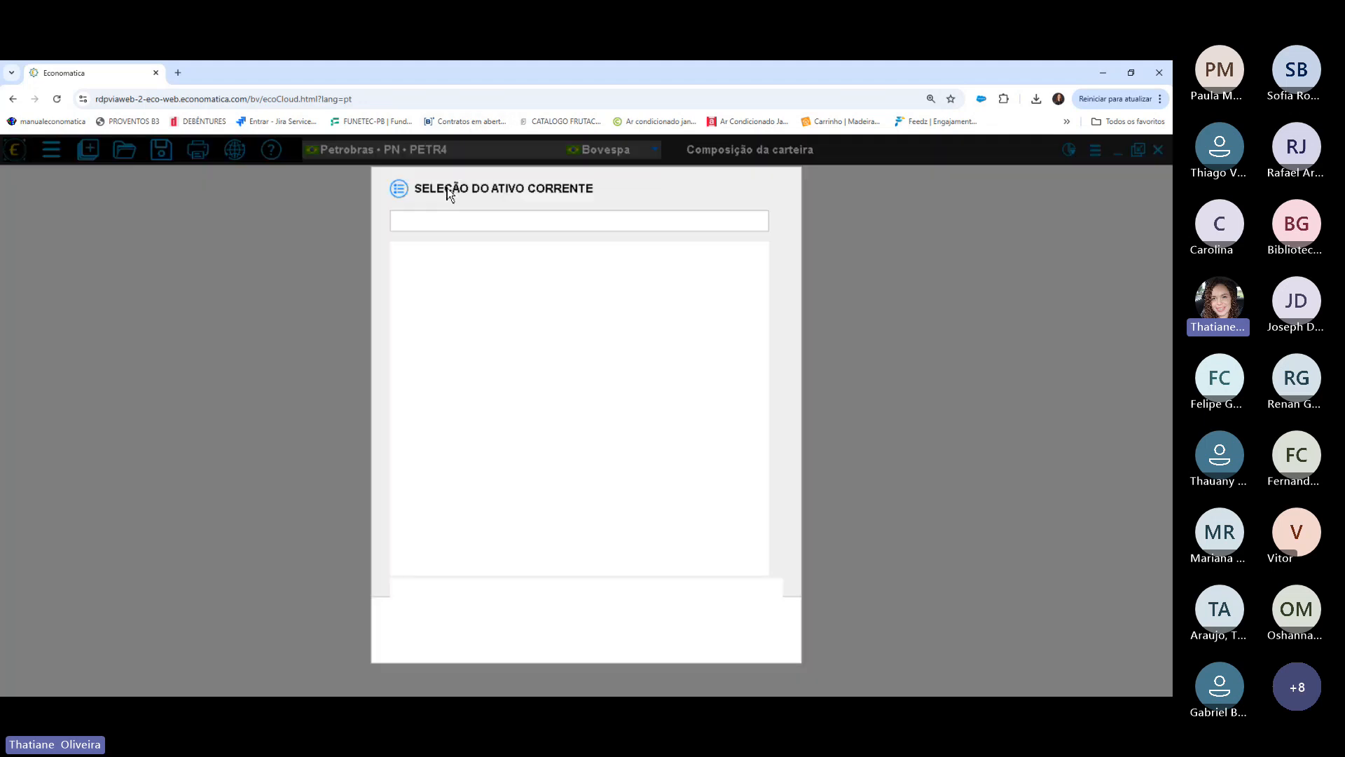
type("ibov")
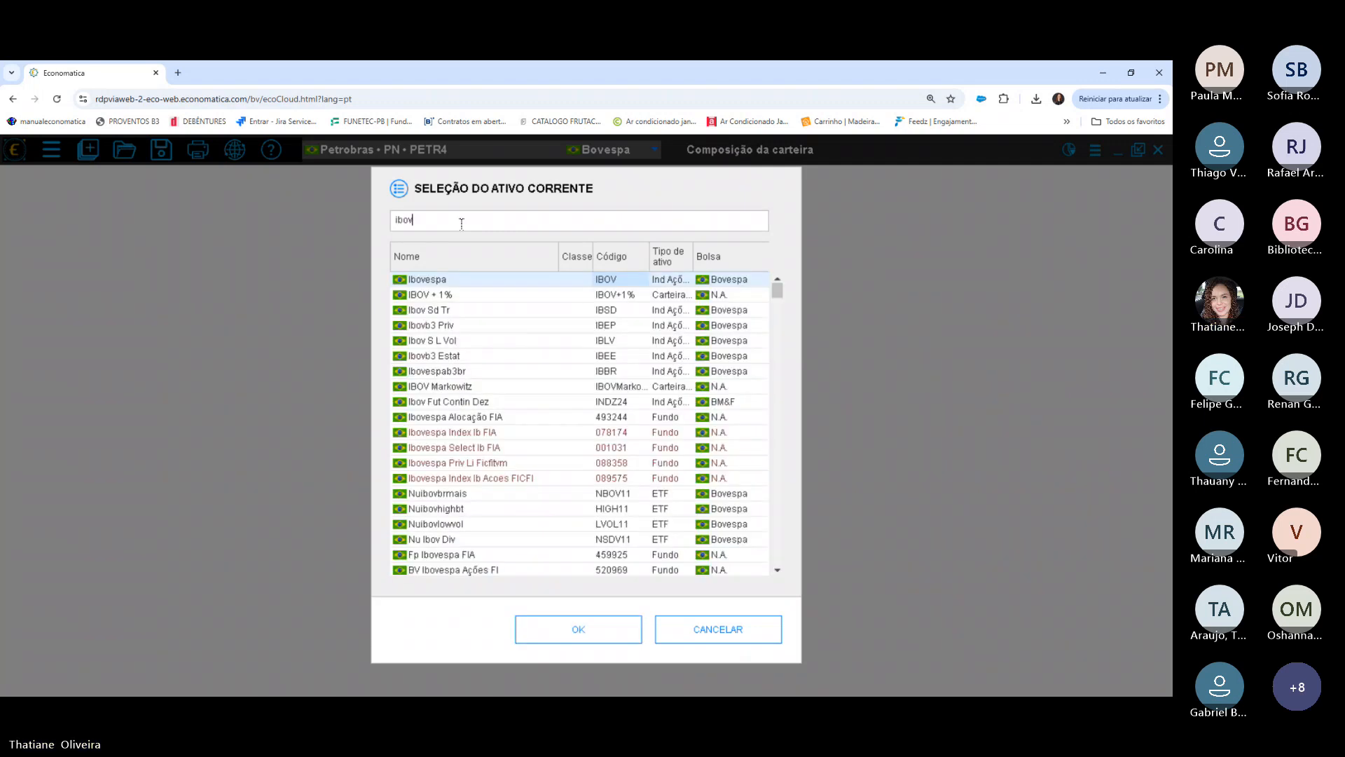
key("Return")
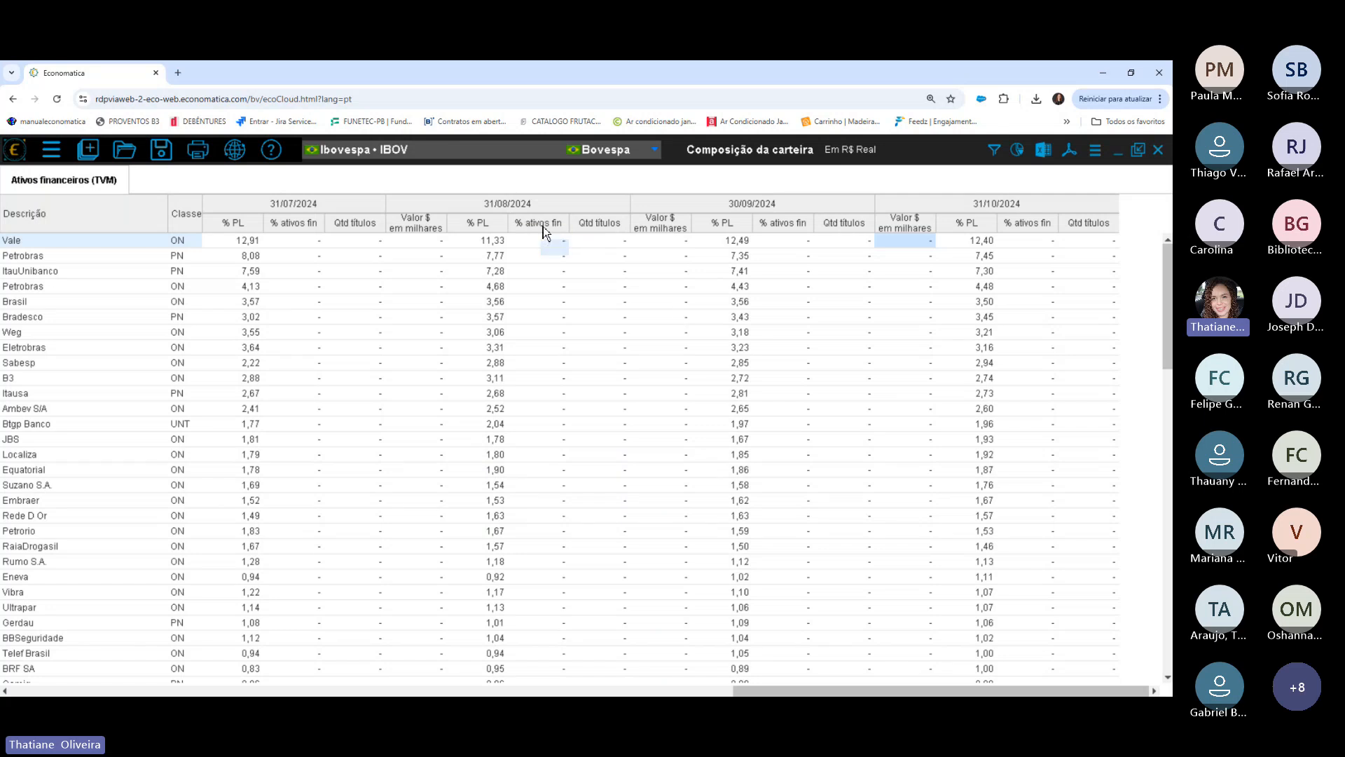
Remove the % ativos fin, Qtd títulos and Valor $ em milhares columns, keeping only % PL for each month.
right_click(544, 232)
left_click(586, 253)
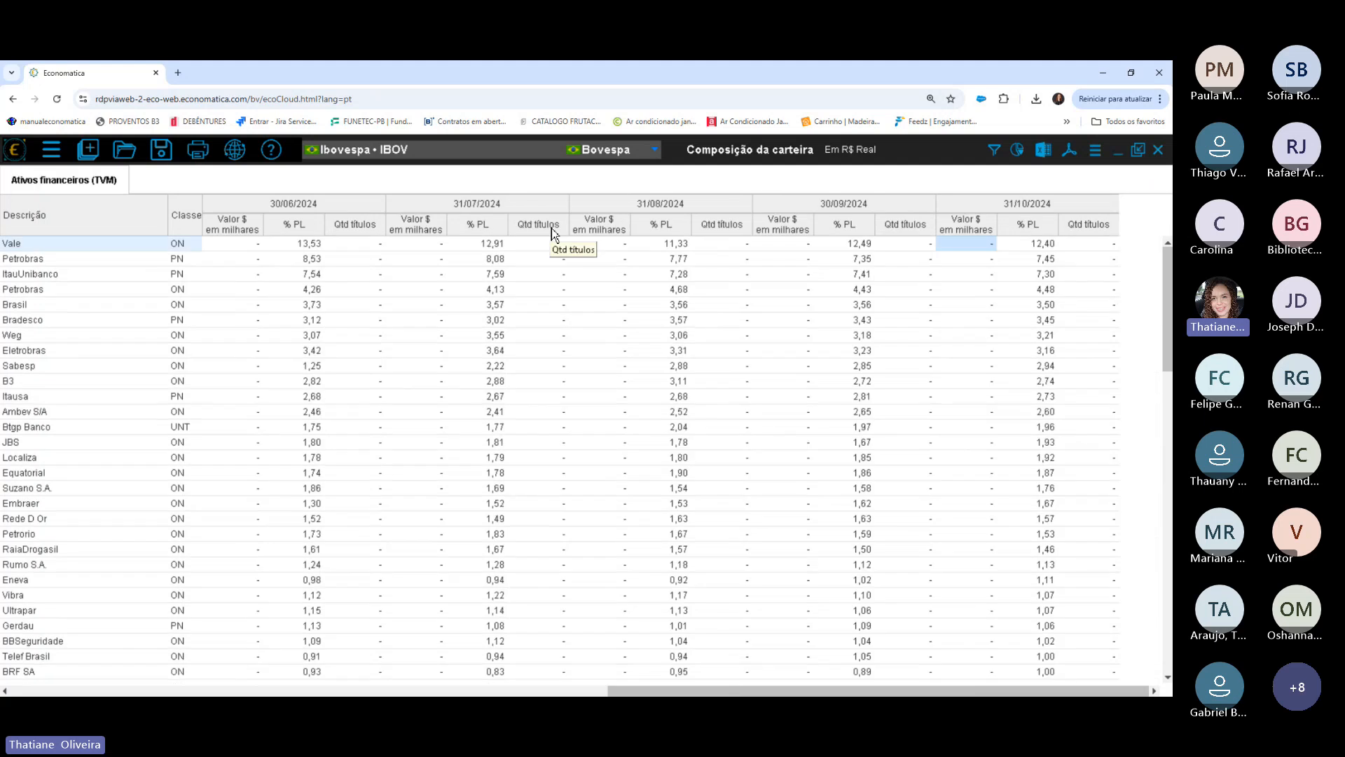
right_click(554, 232)
left_click(605, 253)
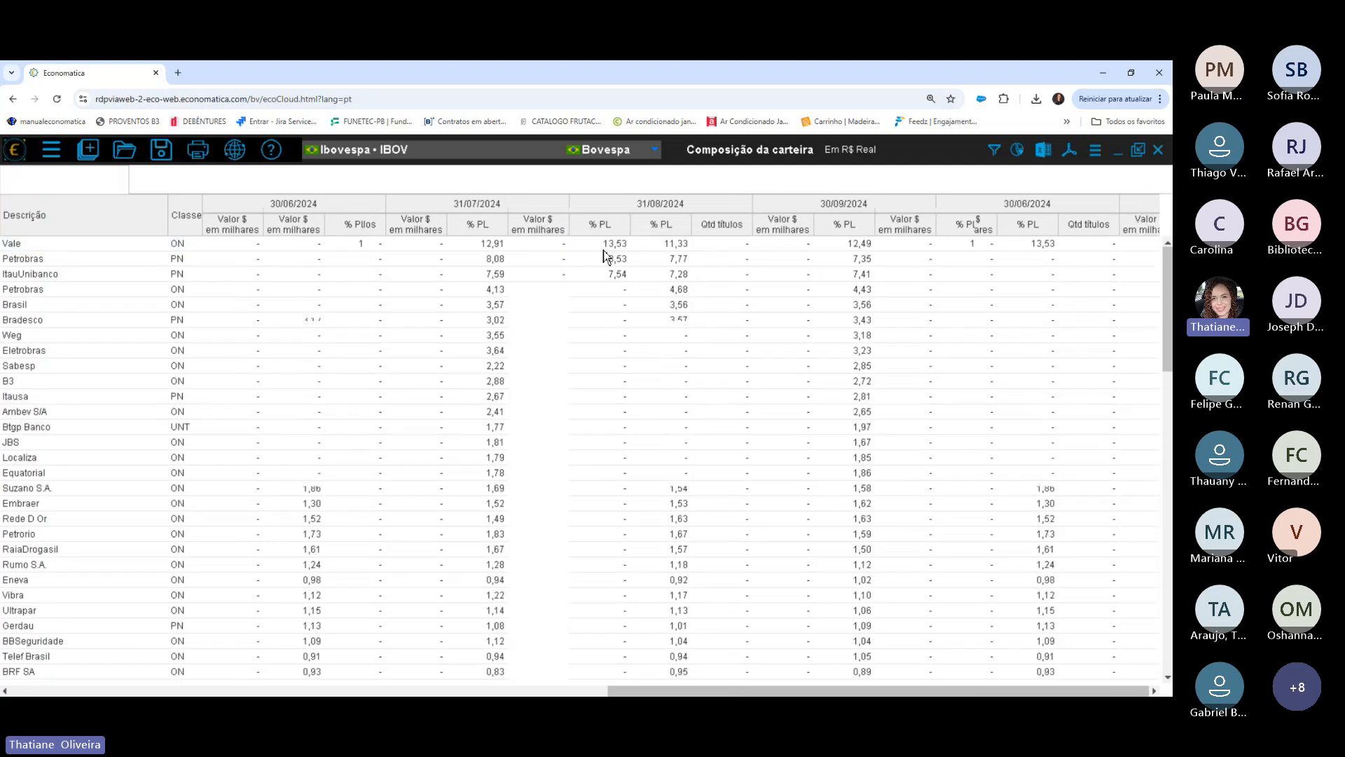
right_click(534, 231)
left_click(587, 266)
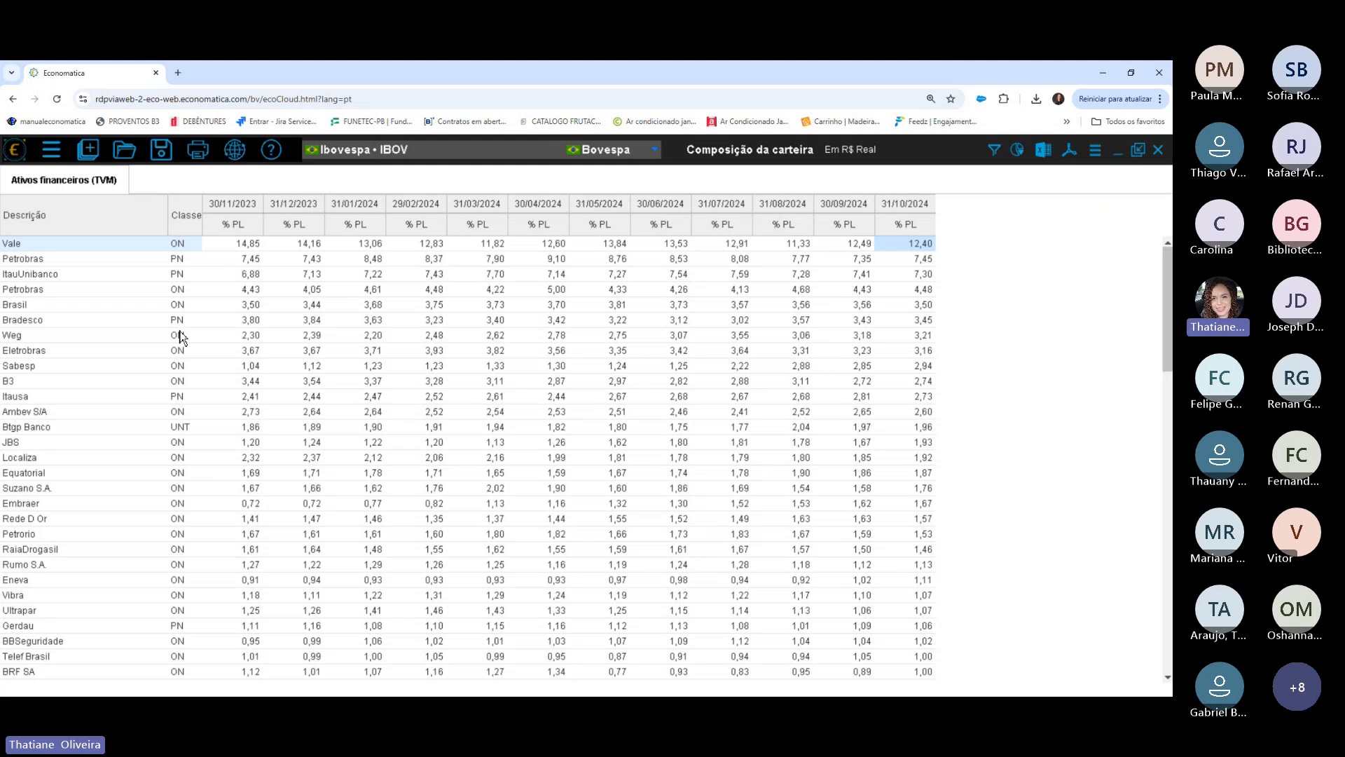
Compare the monthly % PL weights of Vale, Petrobras PN, Petrobras ON and ItauUnibanco across the displayed dates.
left_click_drag(75, 252, 143, 552)
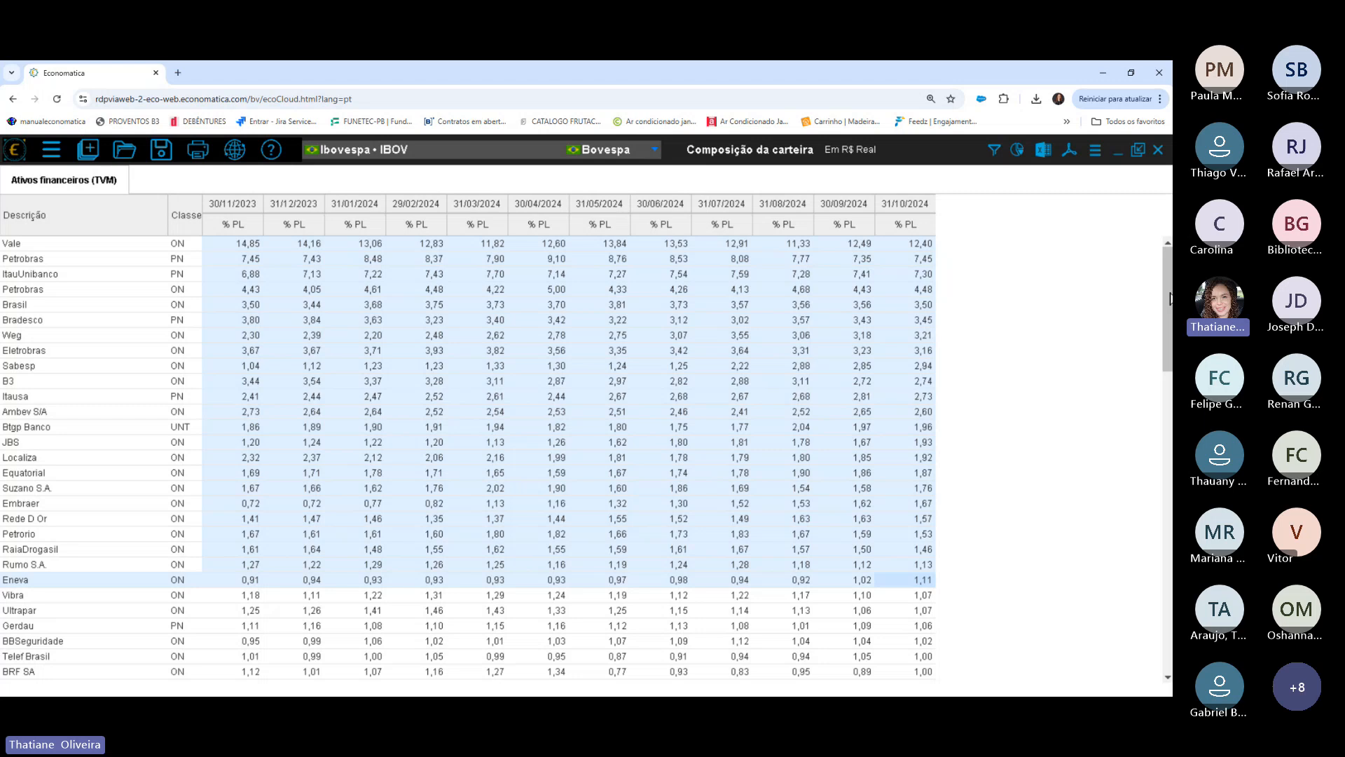
left_click_drag(1169, 298, 1149, 241)
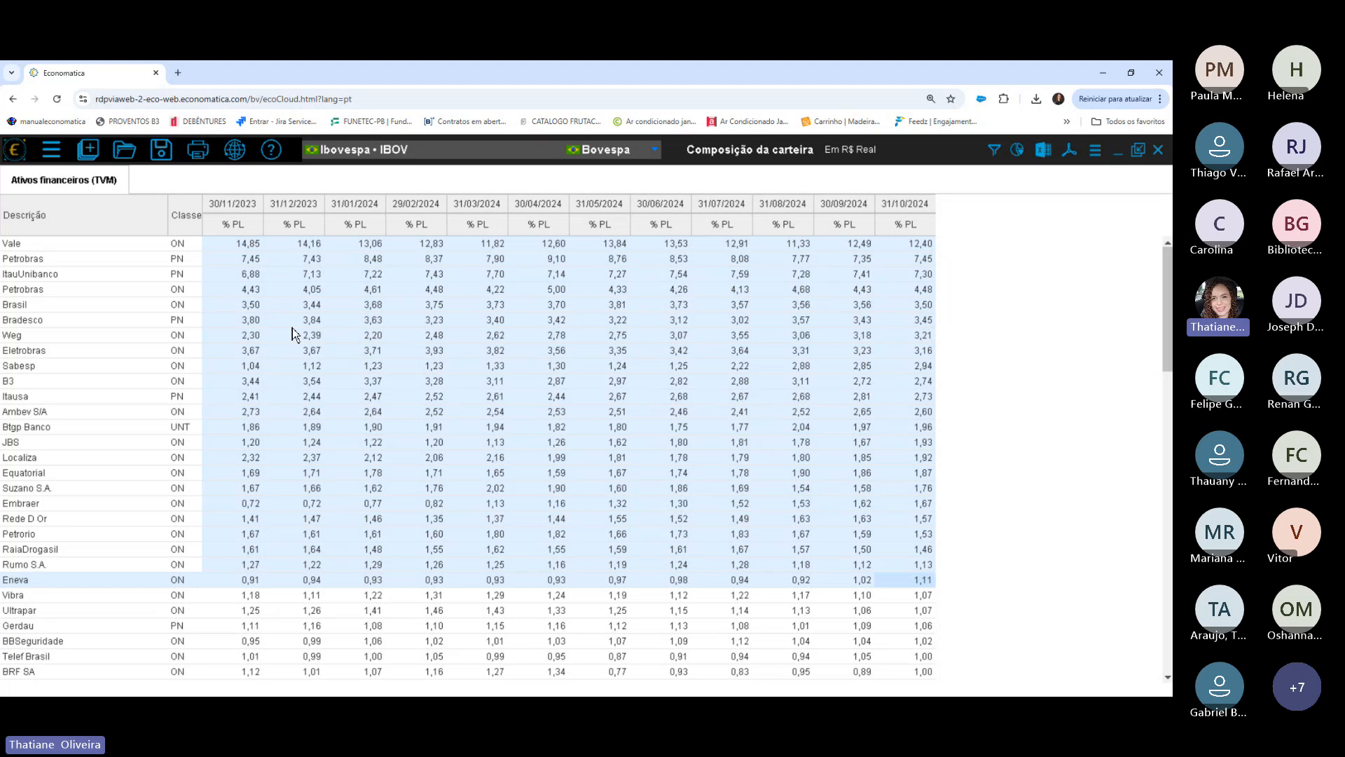
left_click(242, 249)
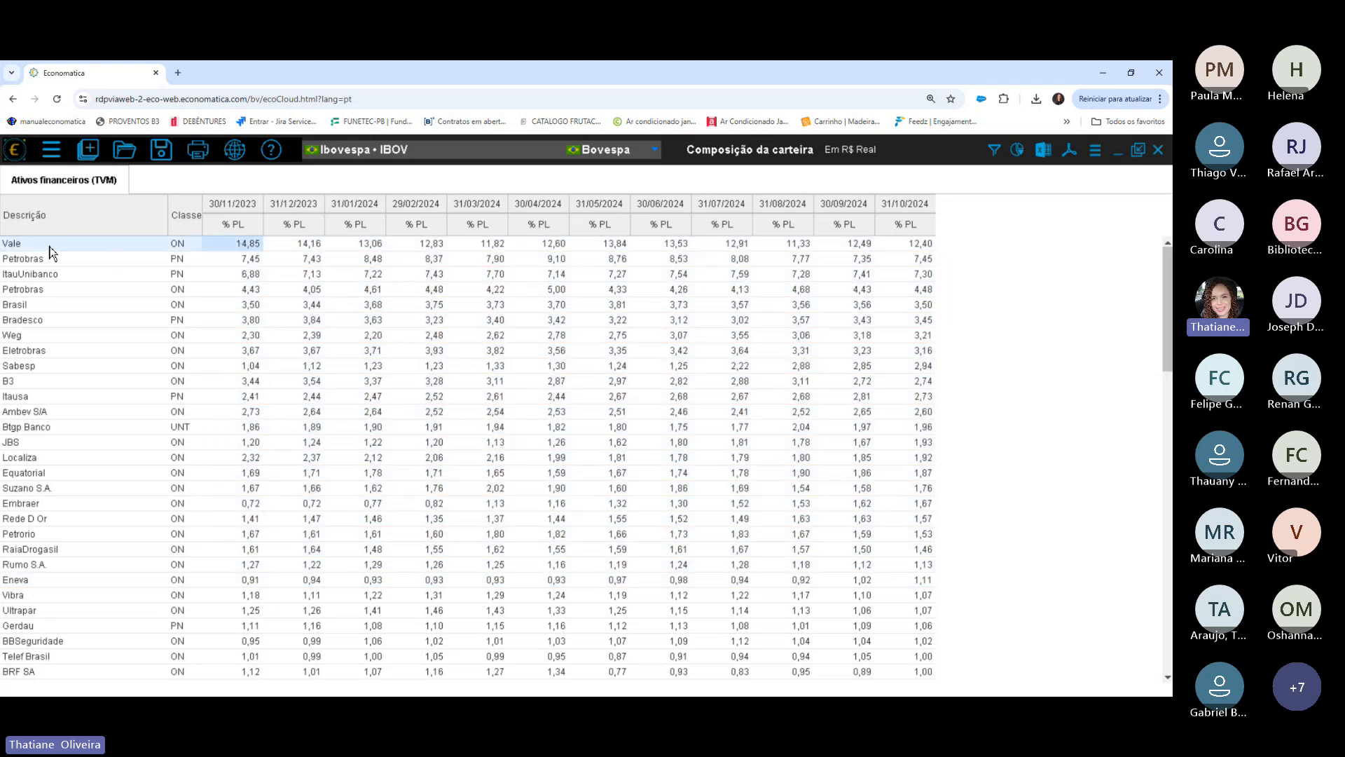
left_click(50, 251)
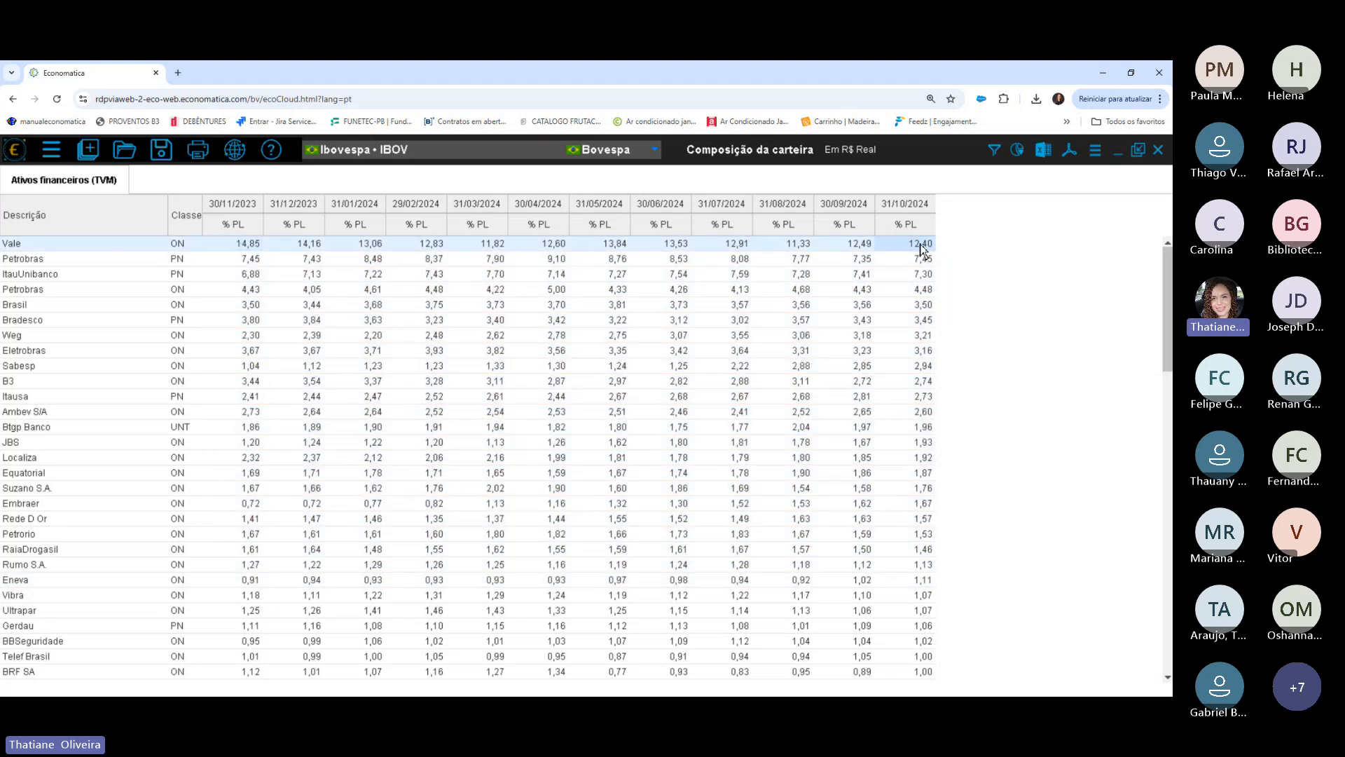
left_click(161, 260)
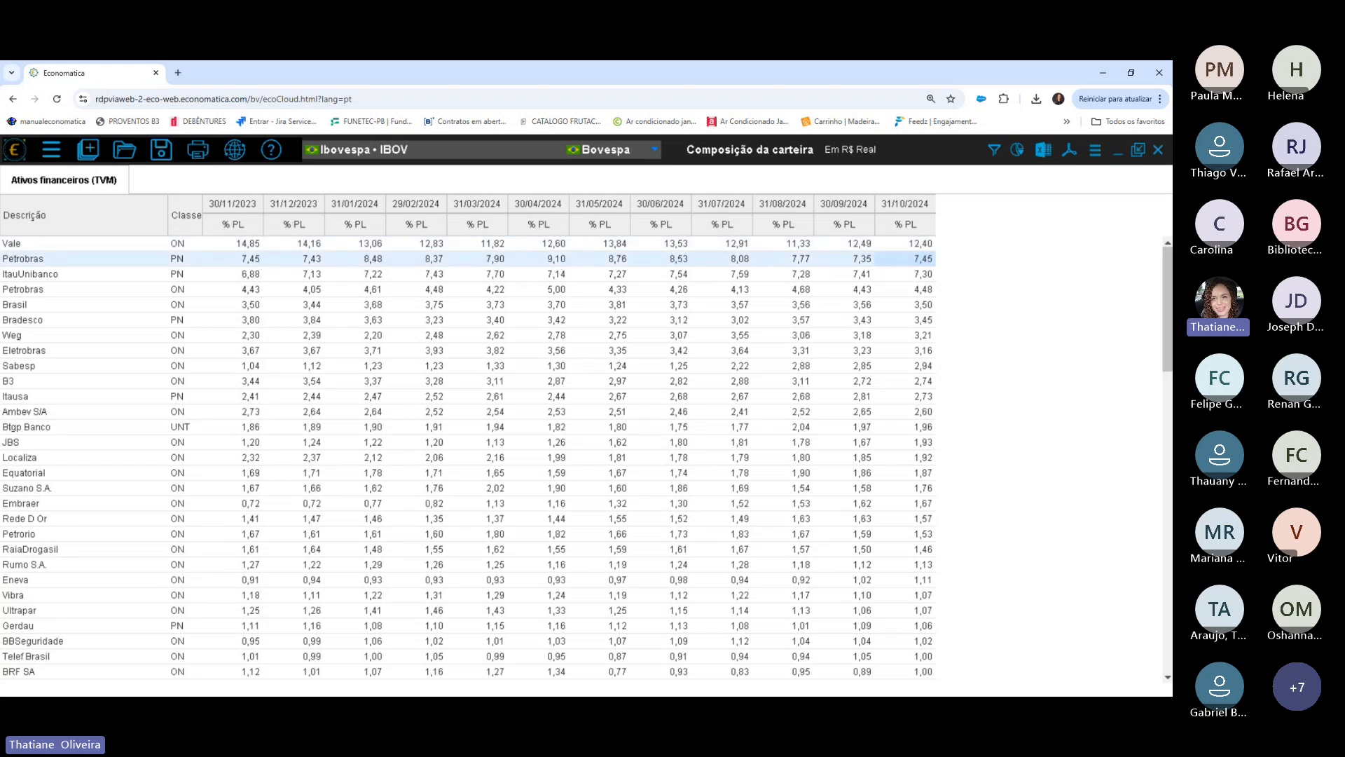
left_click(54, 291)
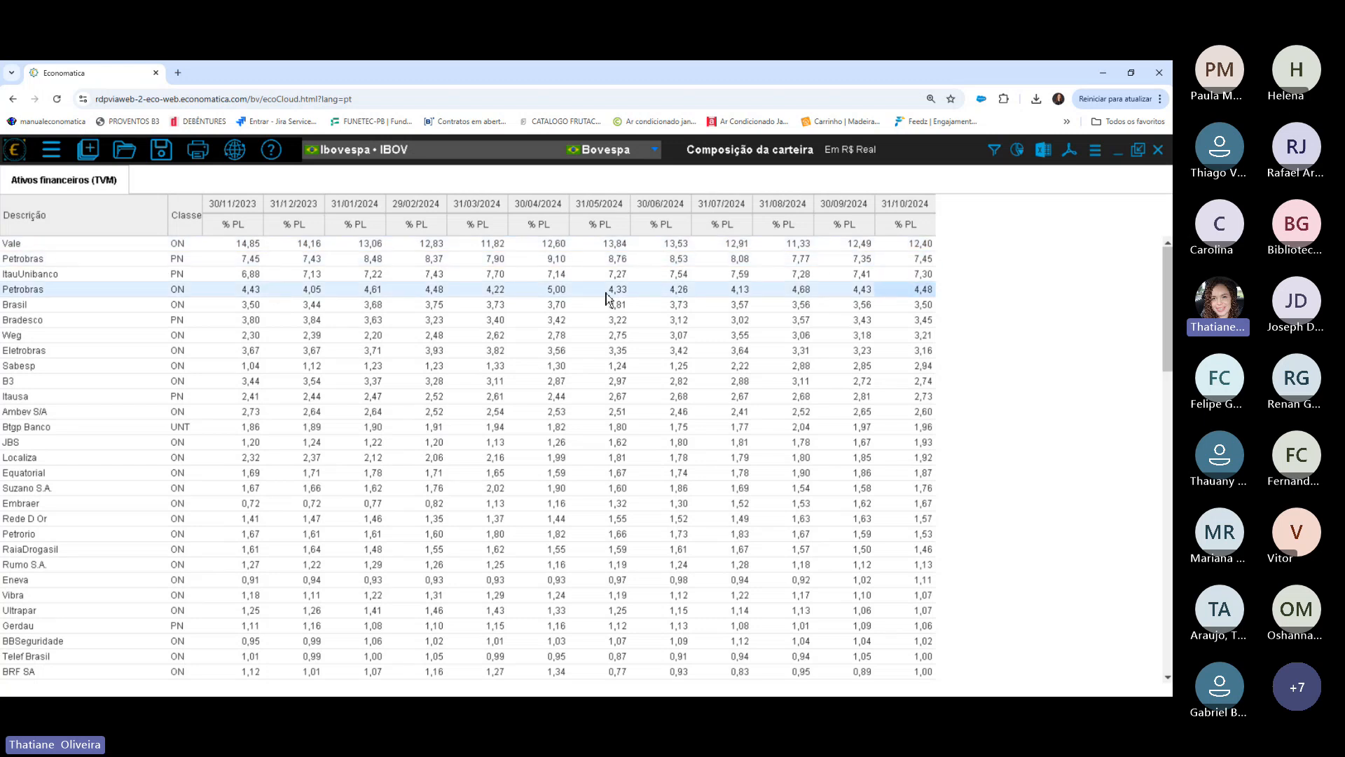
left_click(125, 273)
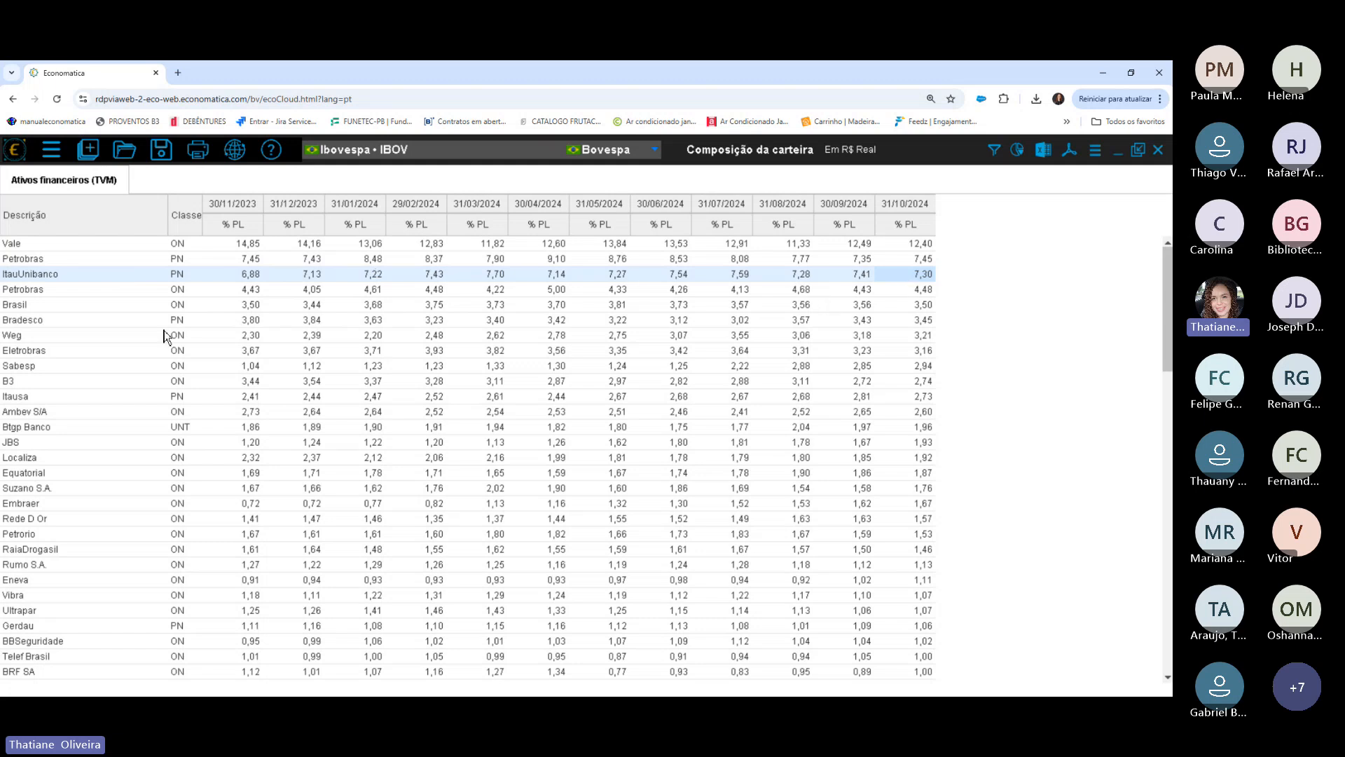
Highlight the largest index holdings from Vale down to Ambev S/A and review their weights.
left_click_drag(124, 307, 133, 435)
left_click(126, 458)
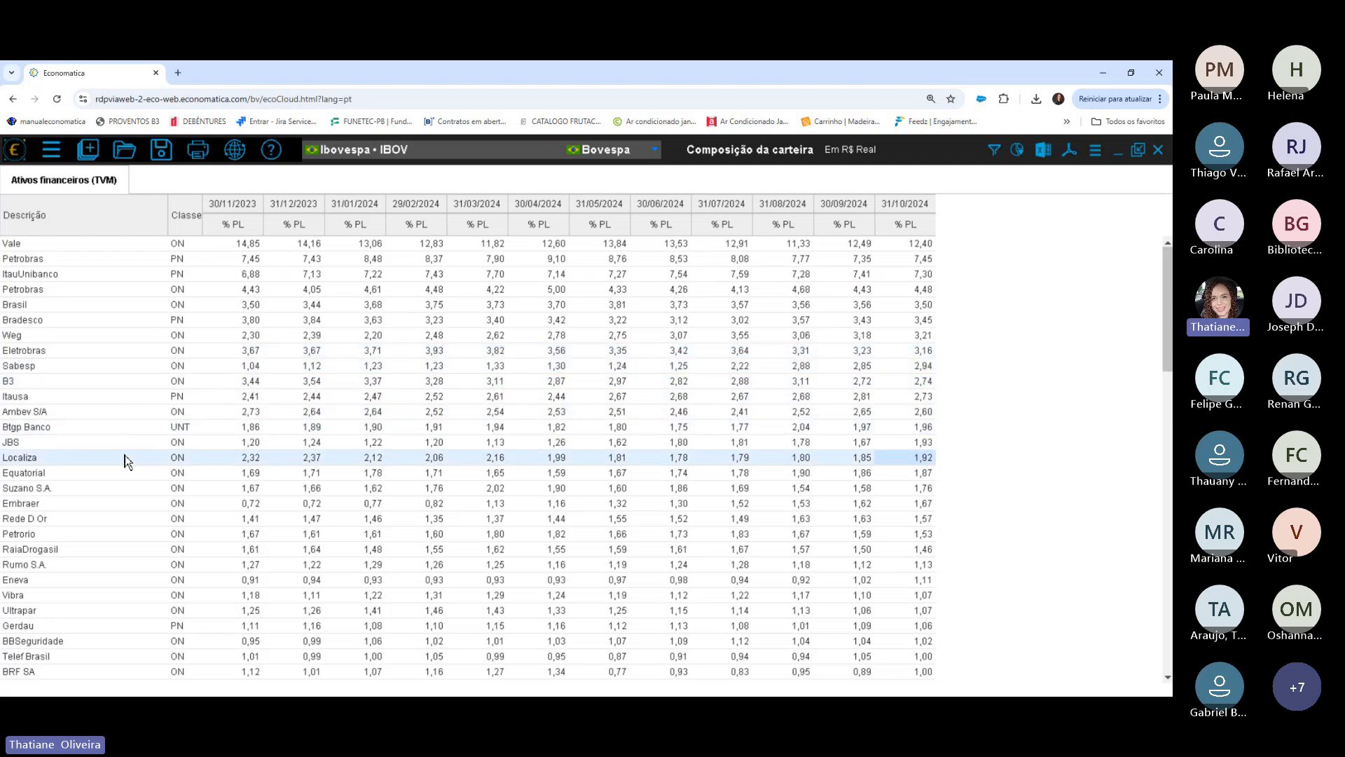
left_click_drag(50, 246, 54, 275)
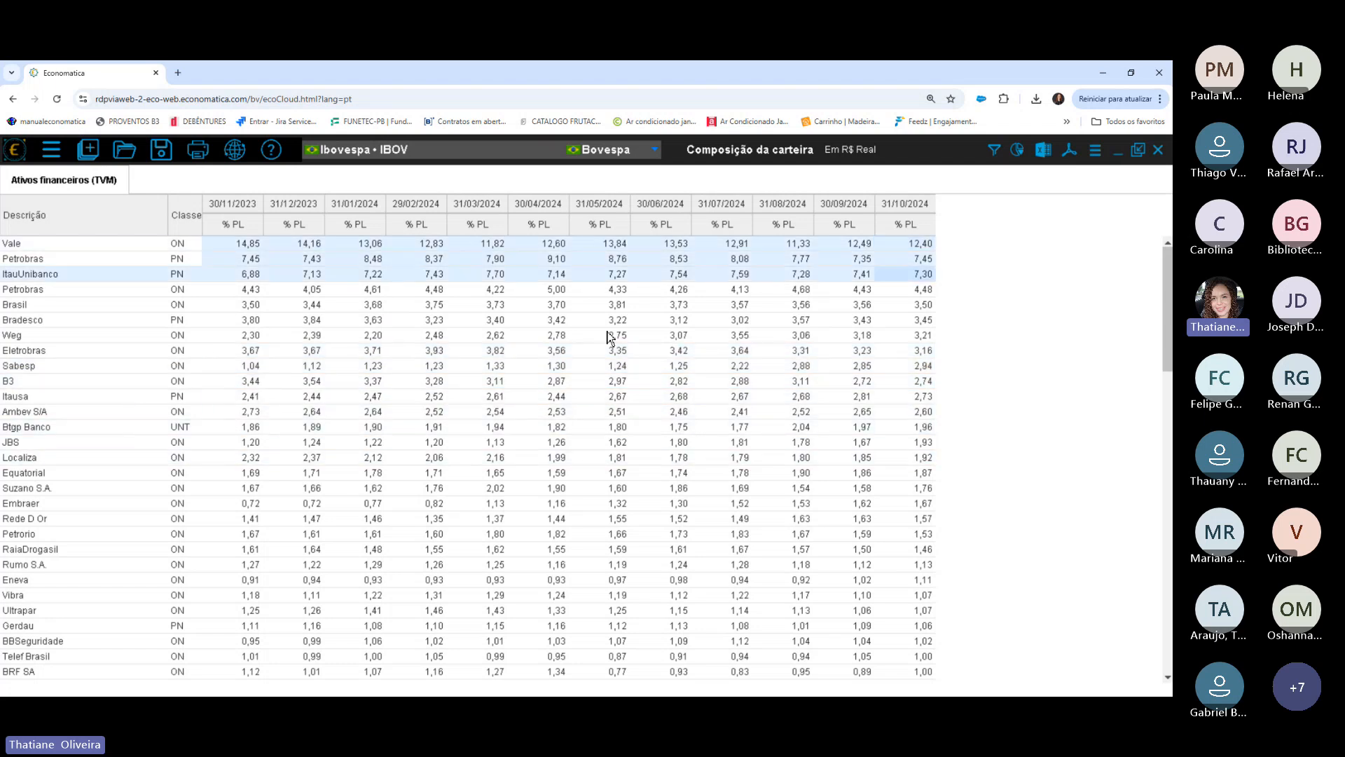
left_click(609, 413, "shift")
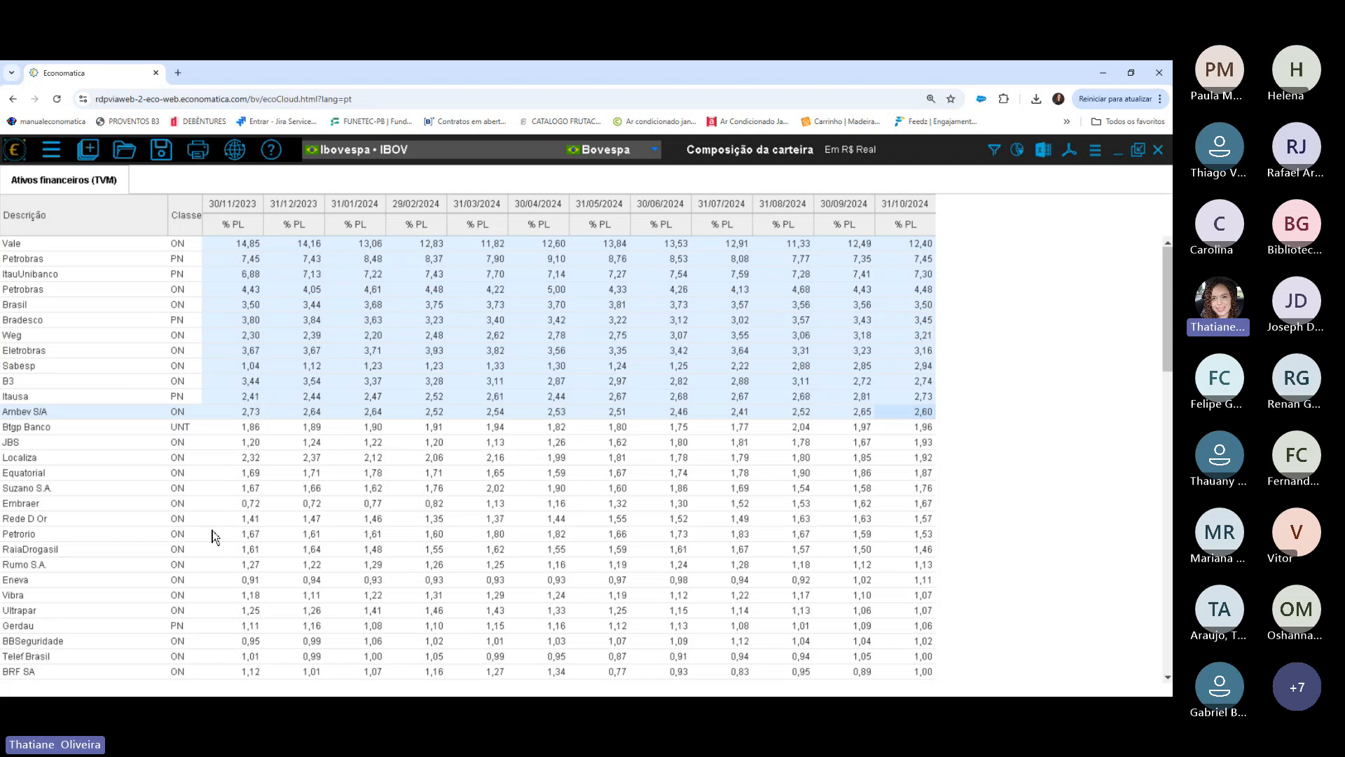
Go down the holdings list to Vivara S.A. and examine the weights of Magaz Luiza and Irbbrasil Re.
key("Down")
key("Down")
key("Down")
key("Down")
key("Down")
key("Down")
key("Down")
key("Down")
key("Down")
key("Down")
key("Down")
key("Down")
key("Down")
key("Down")
key("Down")
key("Down")
key("Down")
key("Down")
key("Down")
key("Down")
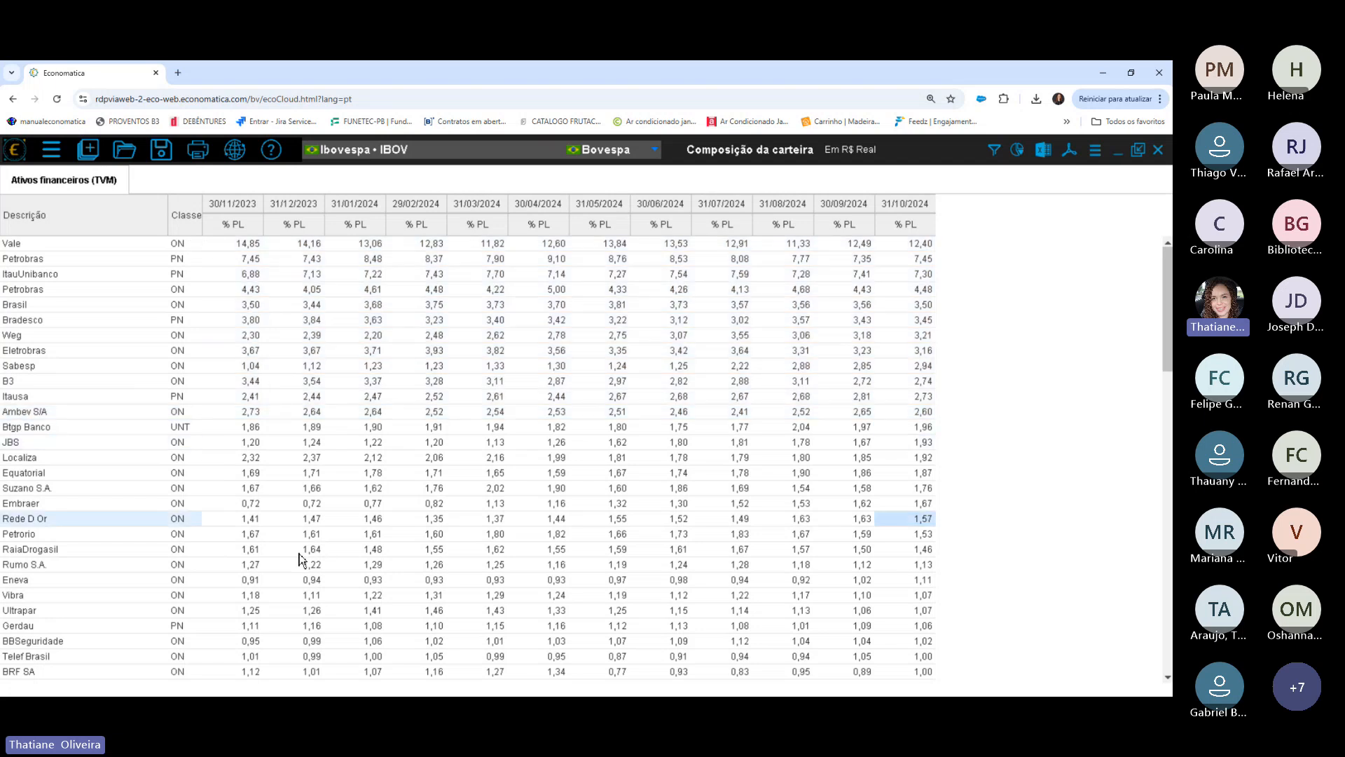
key("Down")
key("Down")
key("Down")
key("Down")
key("Down")
key("Down")
key("Down")
key("Down")
key("Down")
key("Down")
key("Down")
key("Down")
key("Down")
key("Down")
key("Down")
key("Down")
key("Down")
key("Down")
key("Down")
key("Down")
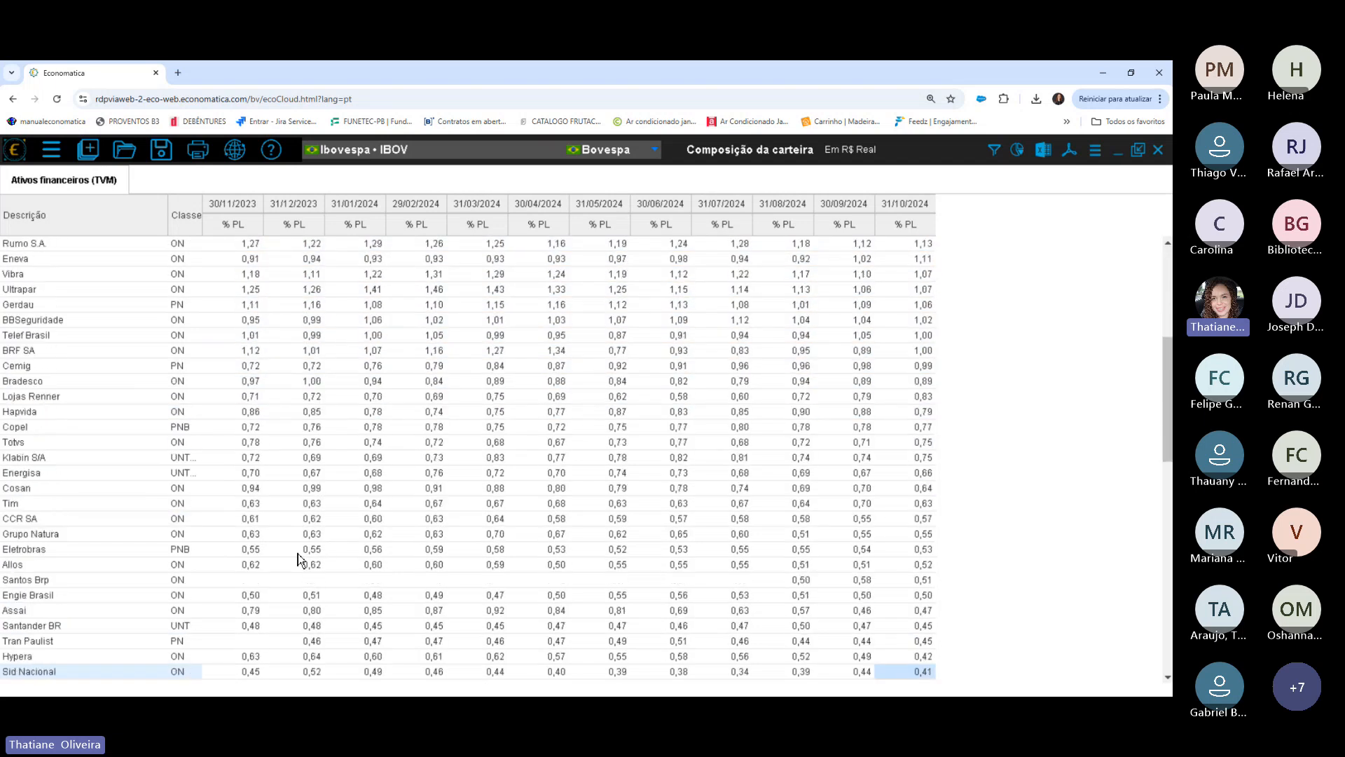
key("Down")
key("Down")
key("Down")
key("Down")
key("Down")
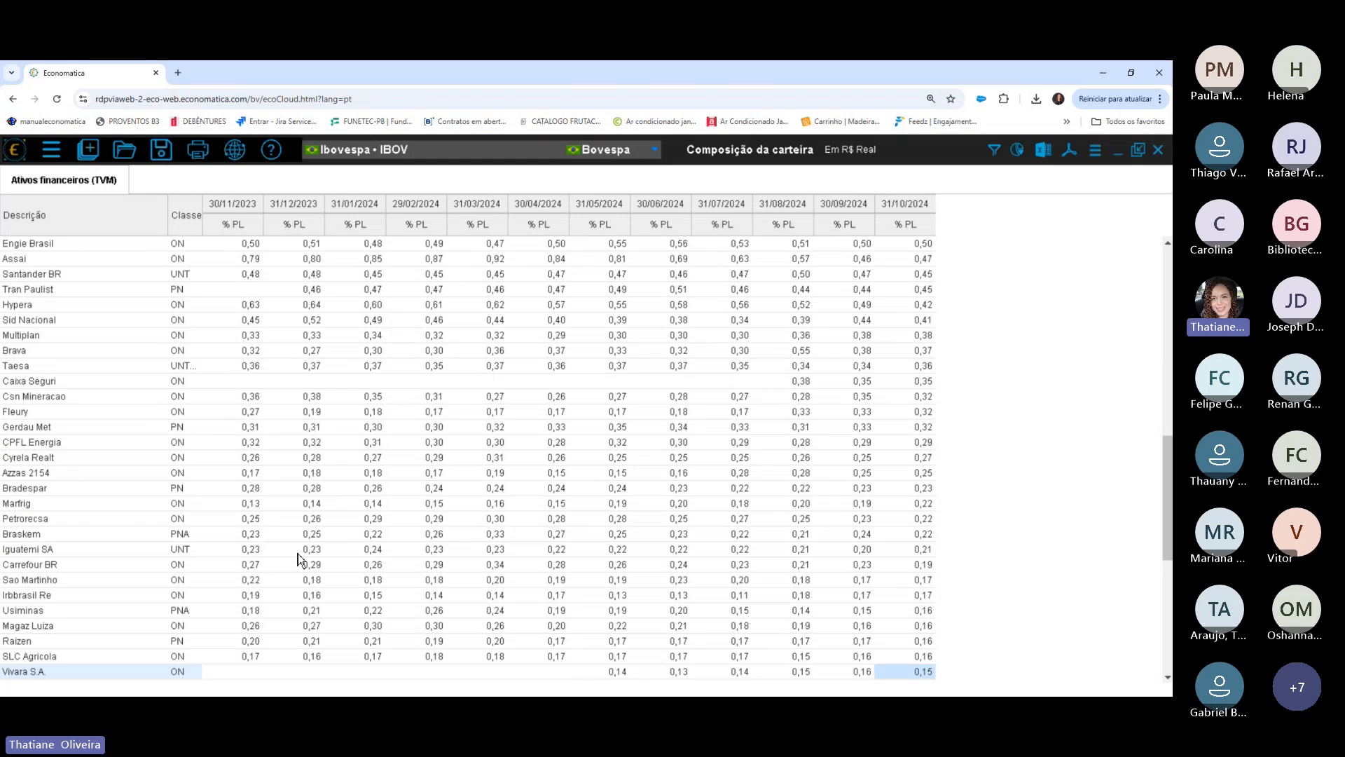
left_click(82, 630)
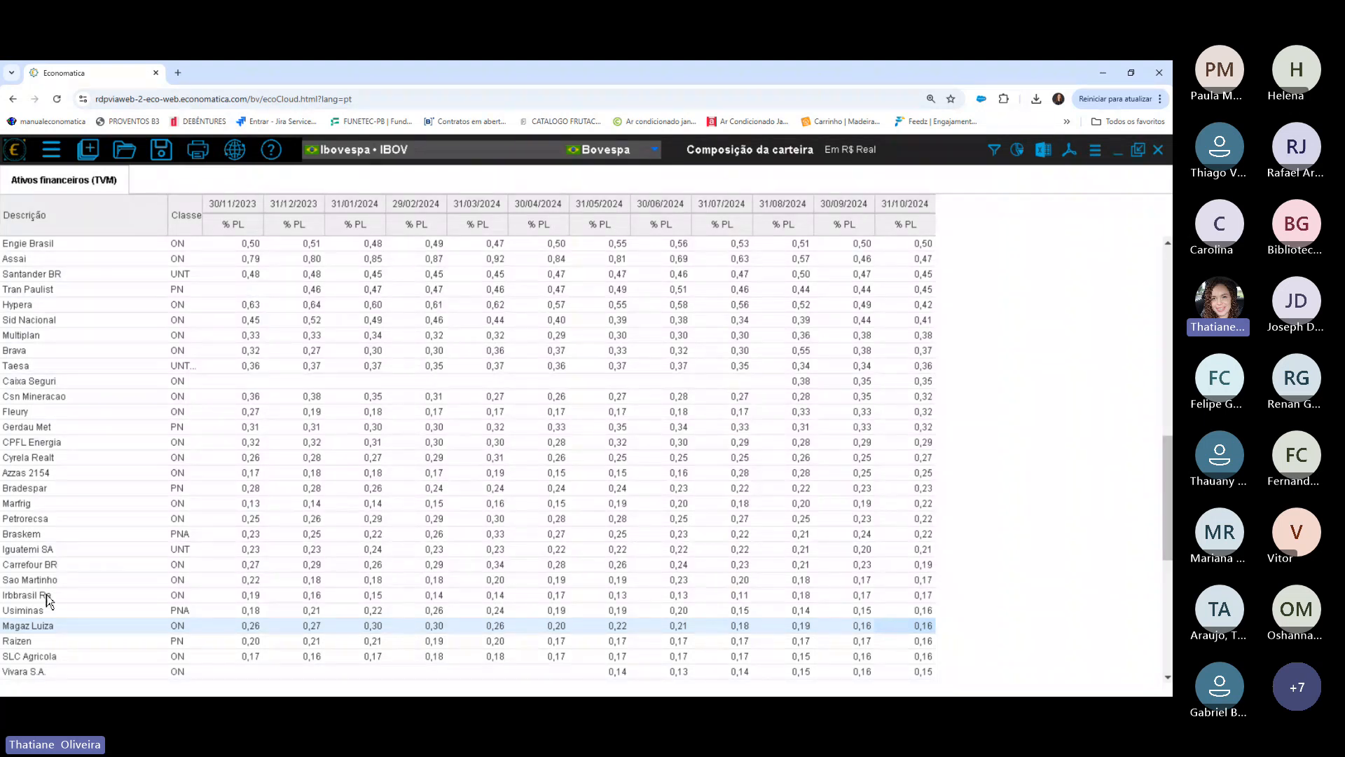
left_click(70, 596)
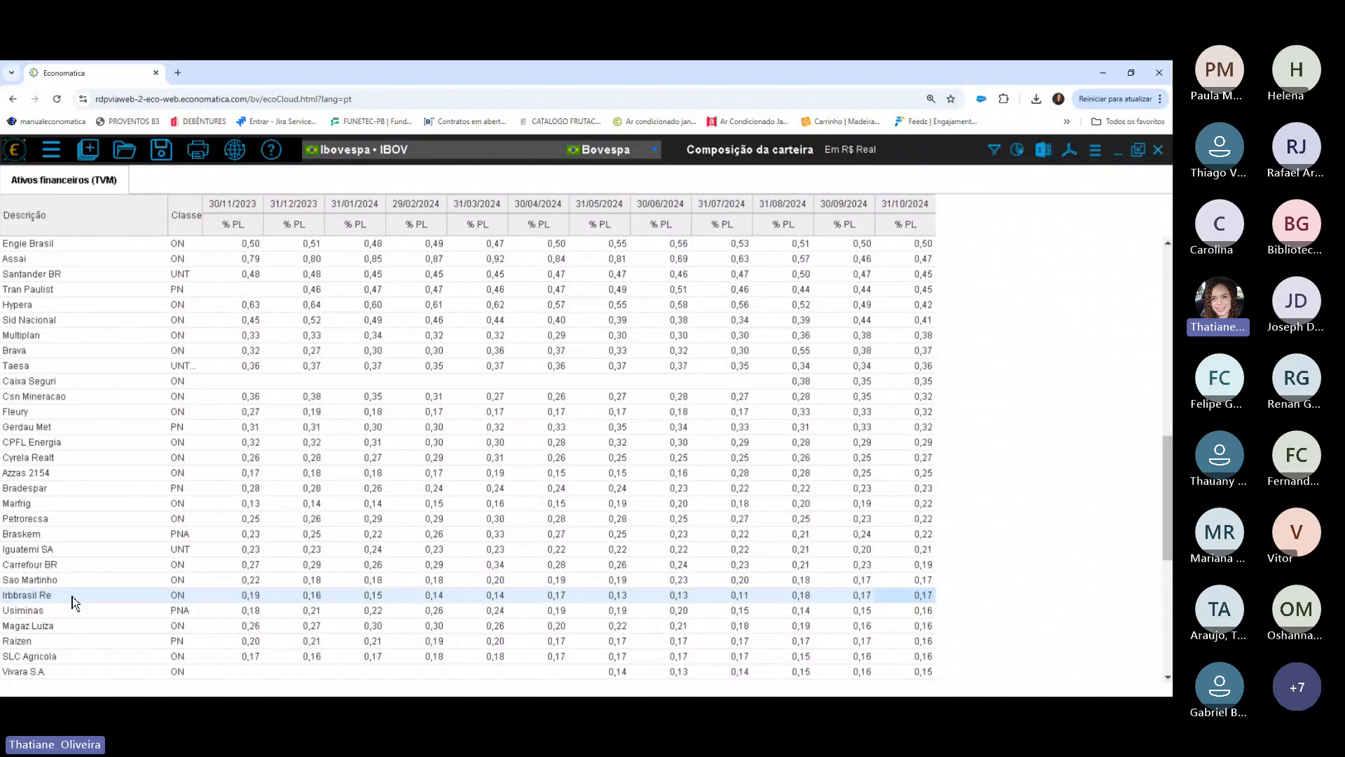
Examine the monthly weights of Casas Bahia, Cielo, Dexco, Gol and Grupo Soma at the end of the list.
key("Down")
key("Down")
key("Down")
key("Down")
key("Down")
key("Down")
key("Down")
key("Down")
key("Down")
key("Down")
key("Down")
key("Down")
key("Down")
key("Down")
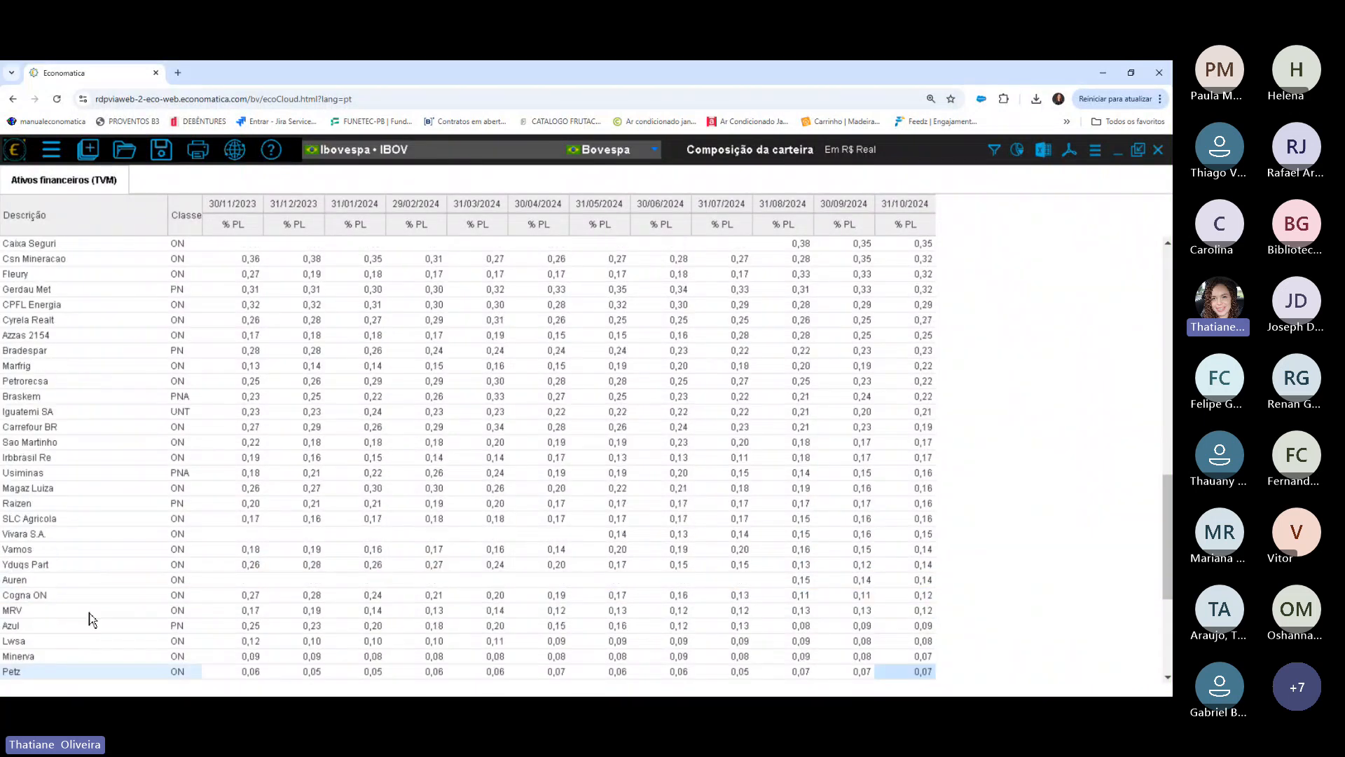
key("Down")
key("Down")
key("Down")
key("Down")
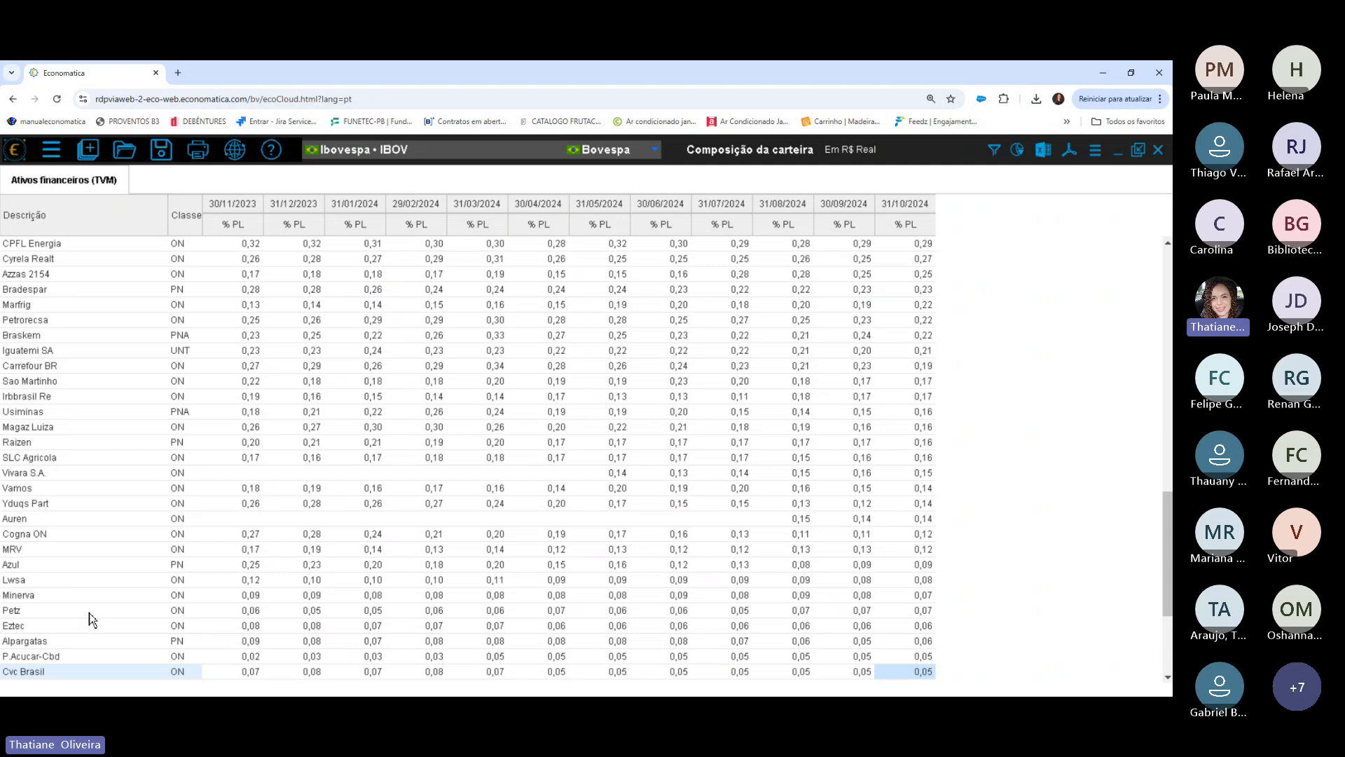
key("Down")
key("Down")
key("Down")
key("Down")
key("Down")
left_click(35, 629)
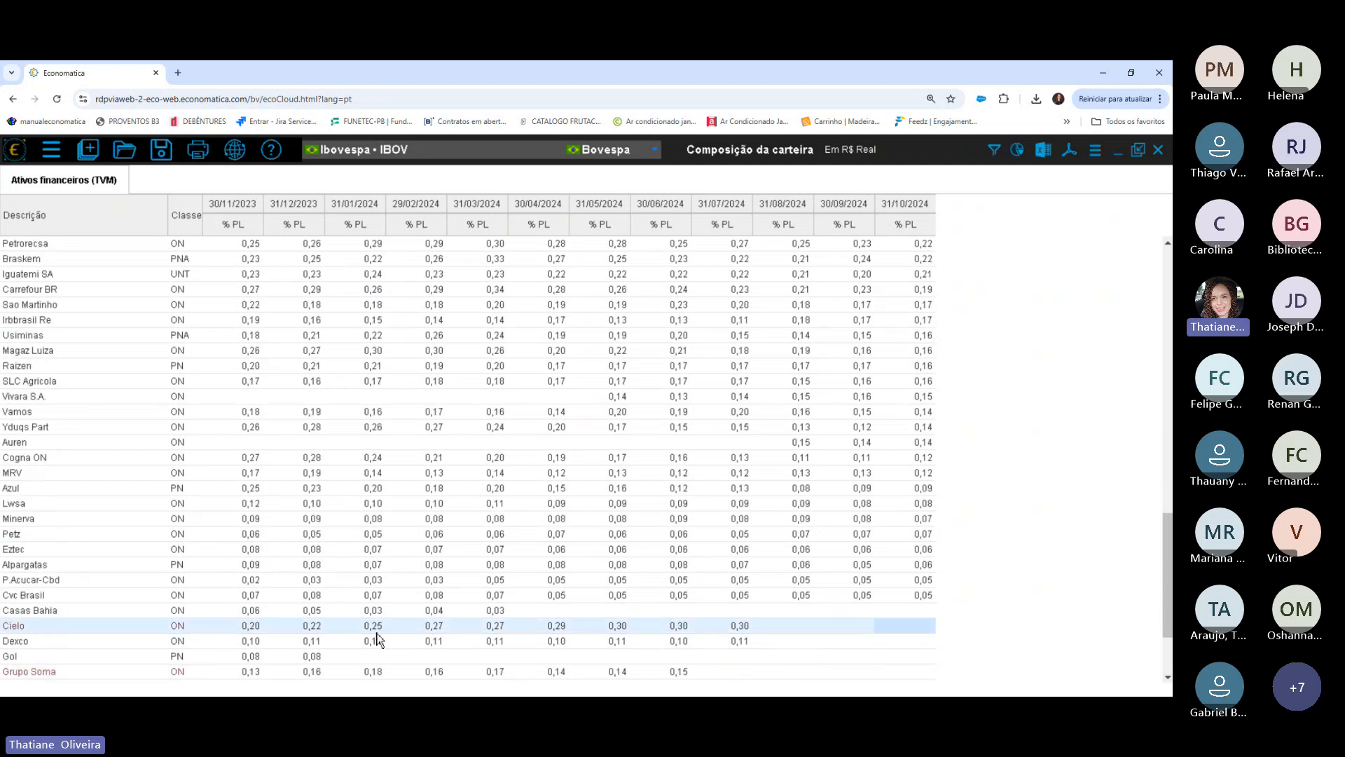
key("Down")
key("Down")
key("Down")
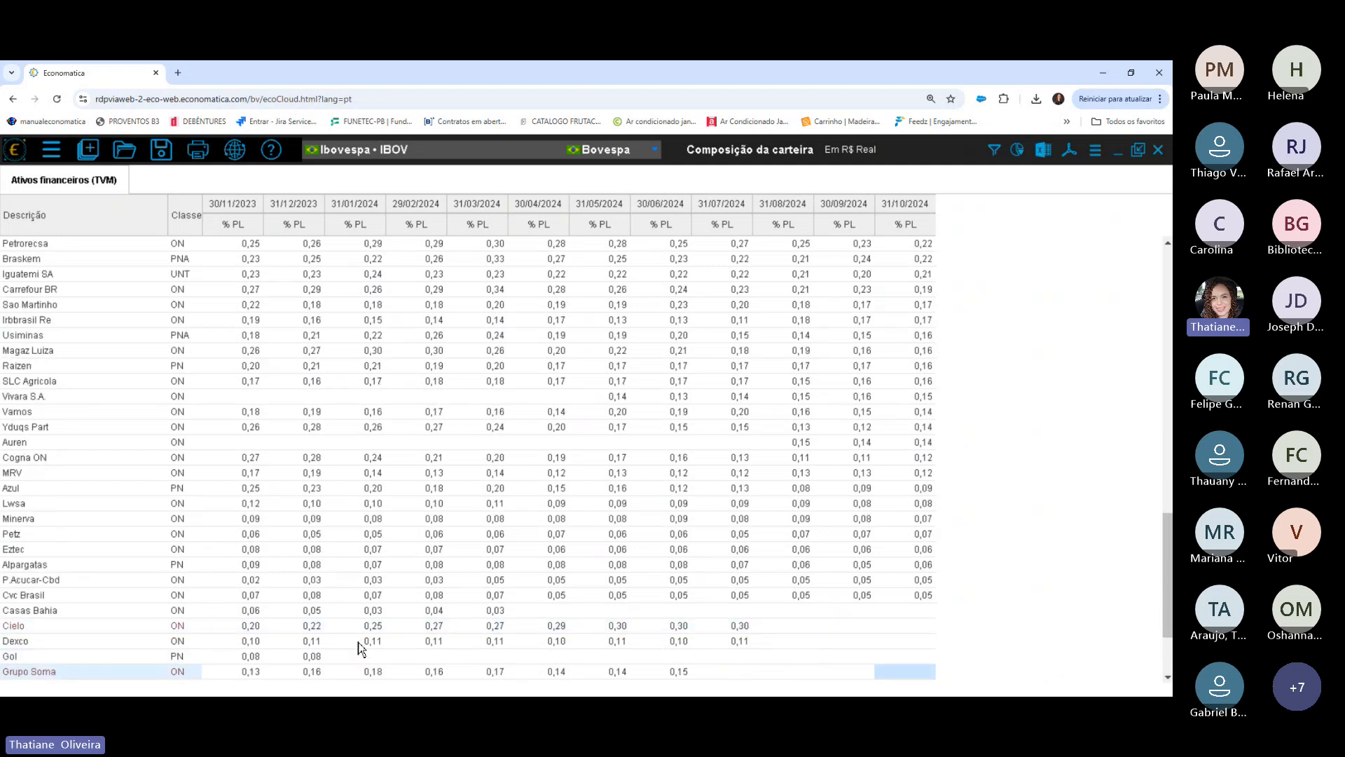
key("Down")
left_click(28, 609)
left_click(57, 657)
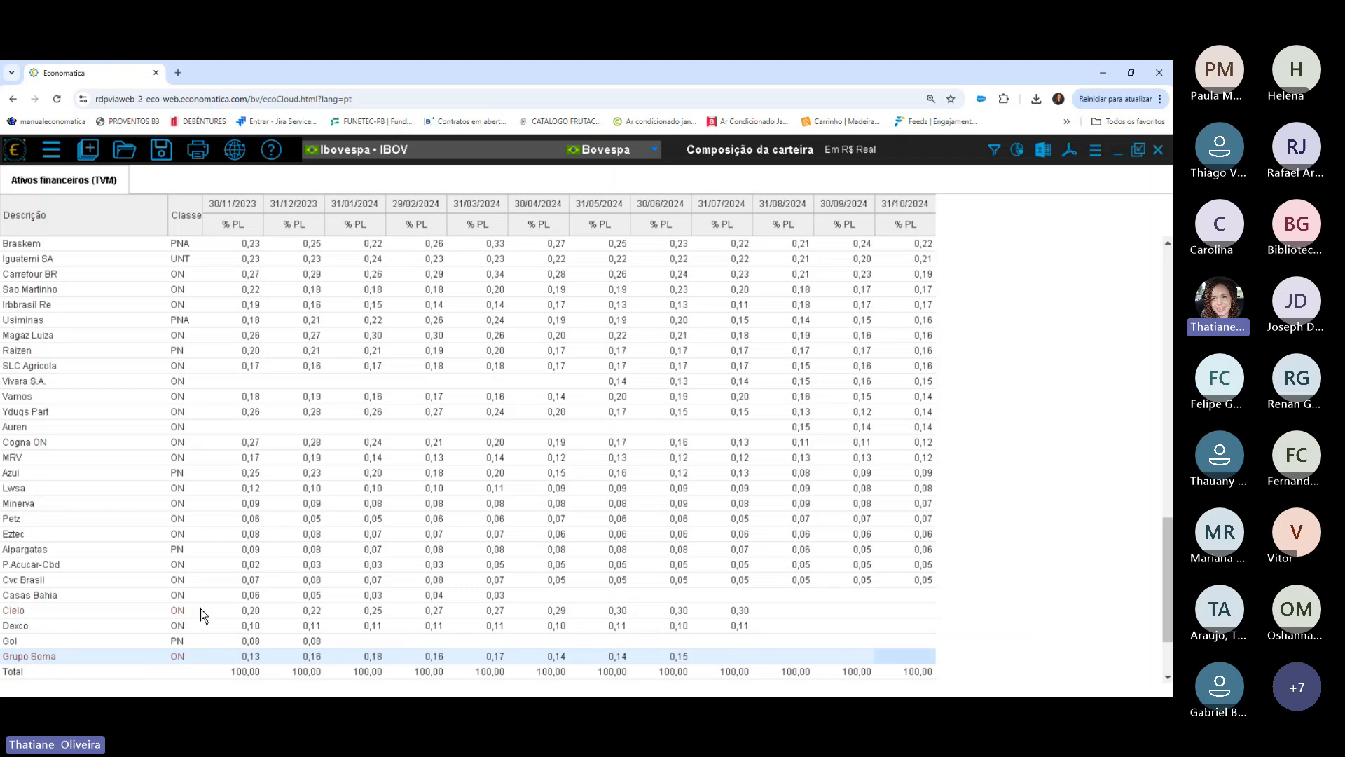
left_click_drag(255, 617, 742, 657)
left_click(817, 658)
Check the Total, Total Investido + Caixa and PL rows below the holdings and return to the start of the list.
key("Down")
key("Down")
key("Down")
key("Down")
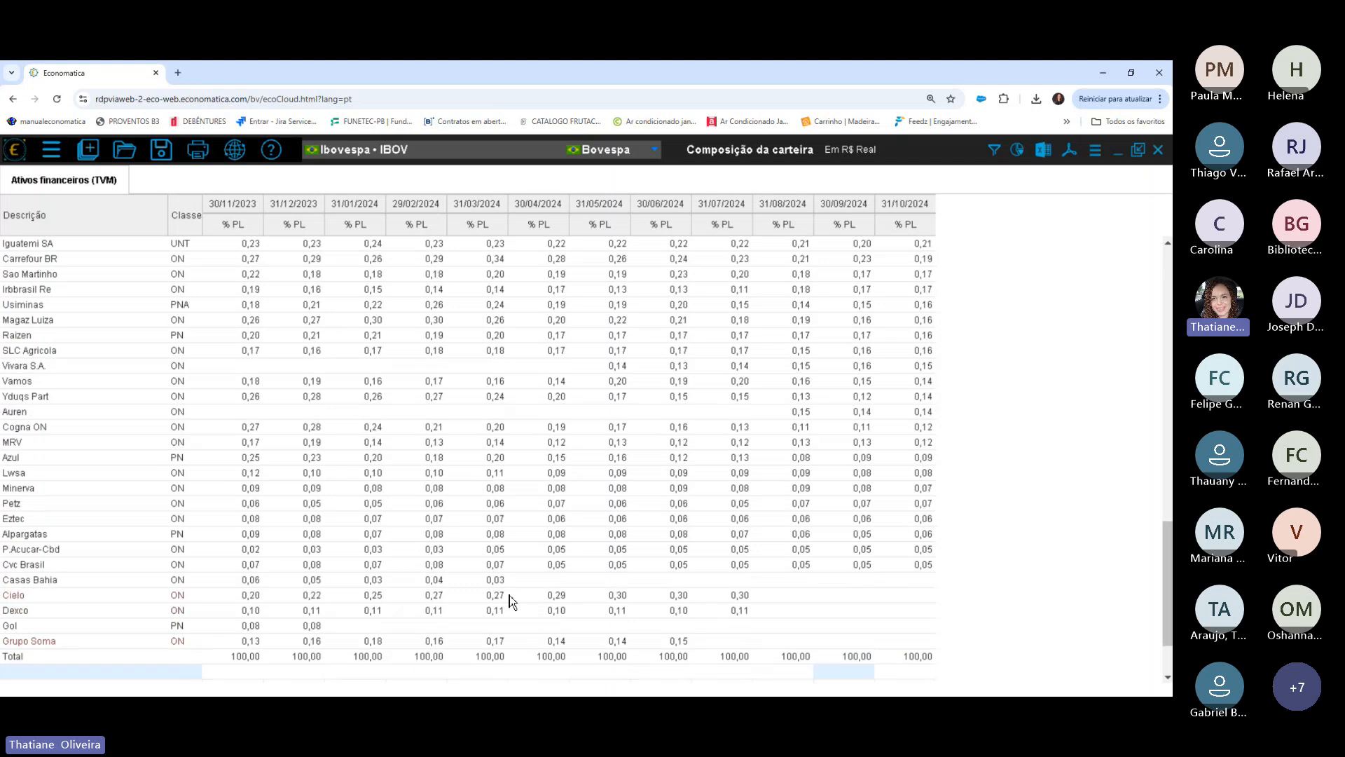
key("Up")
key("Up")
key("Up")
key("Up")
key("Up")
key("Up")
key("Up")
key("Up")
key("Up")
key("Up")
key("Up")
key("Up")
key("Up")
key("Up")
key("Up")
key("Up")
key("Up")
key("Up")
key("Up")
key("Up")
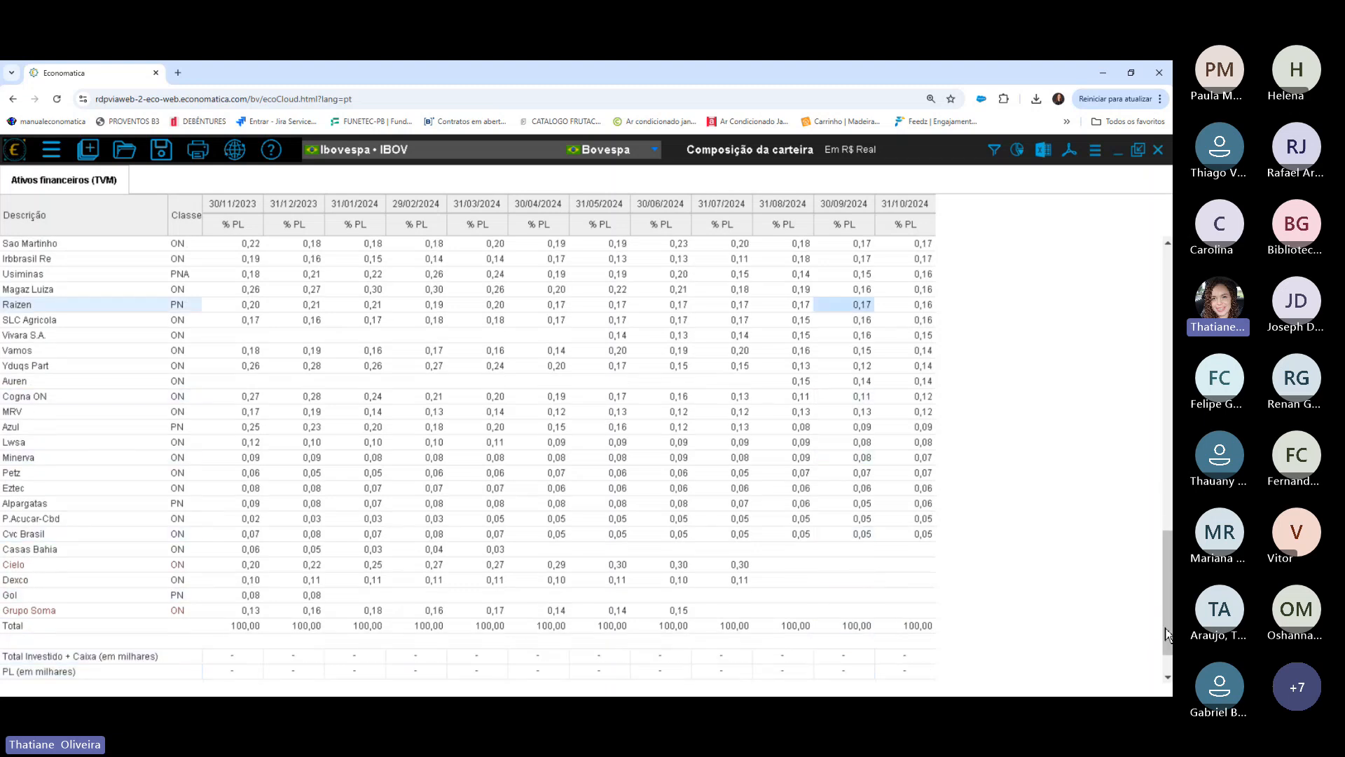
left_click_drag(1167, 634, 1167, 326)
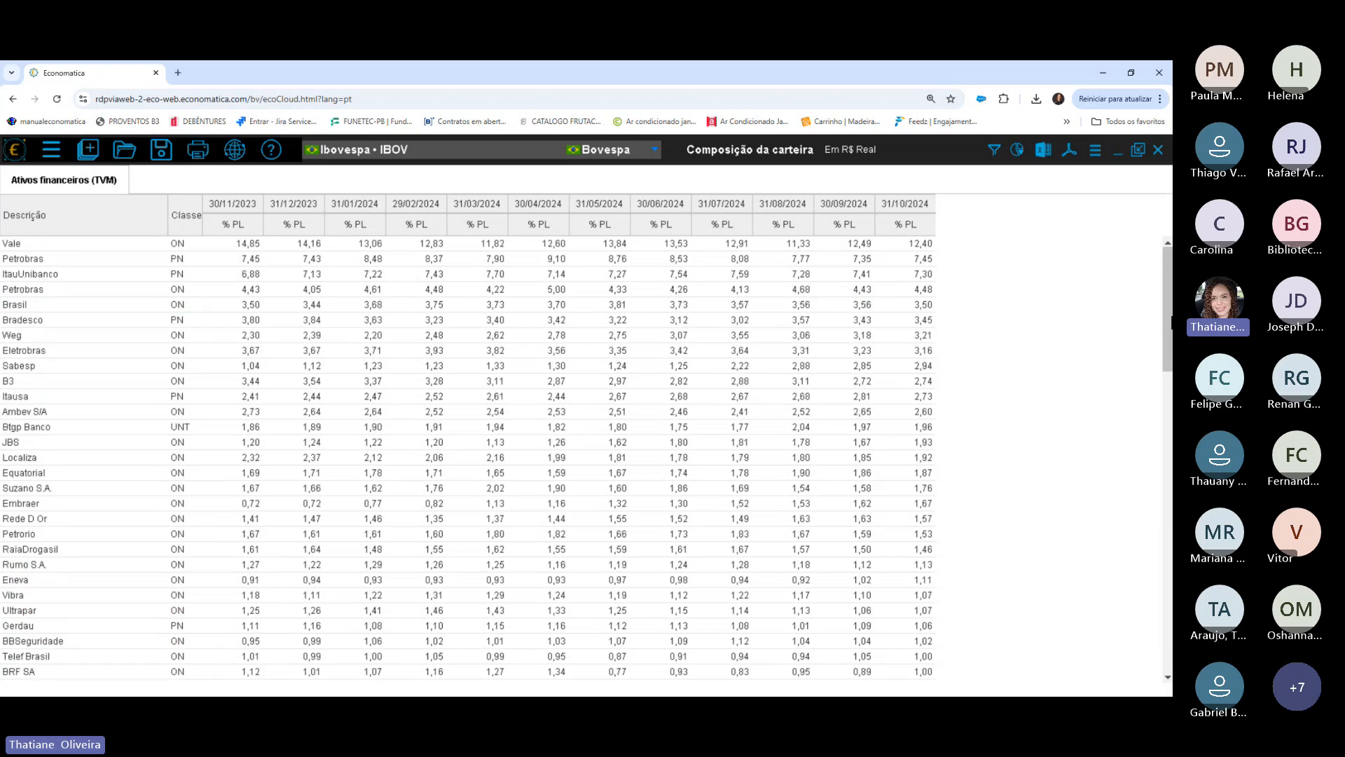
Set the initial date in the index parameters to "desde o início da série".
left_click(1095, 154)
left_click(953, 216)
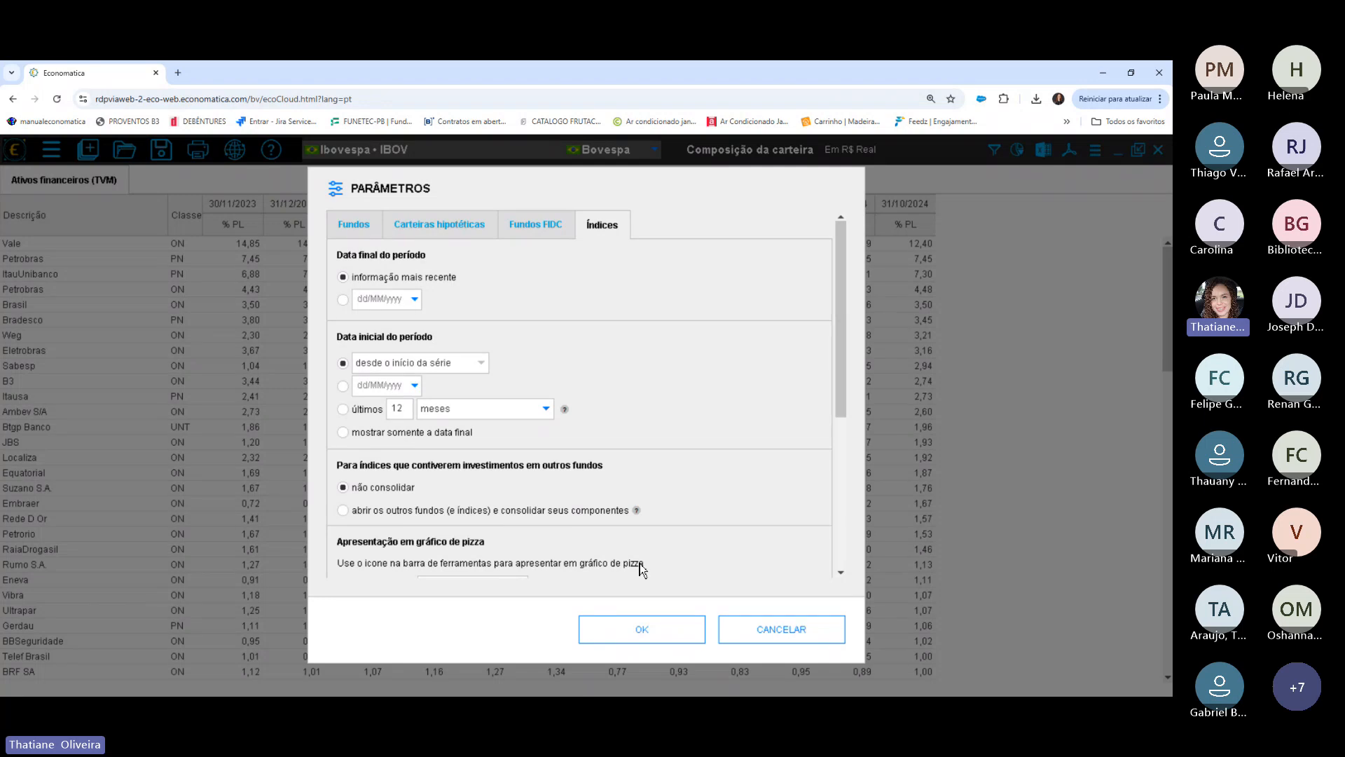
left_click(673, 628)
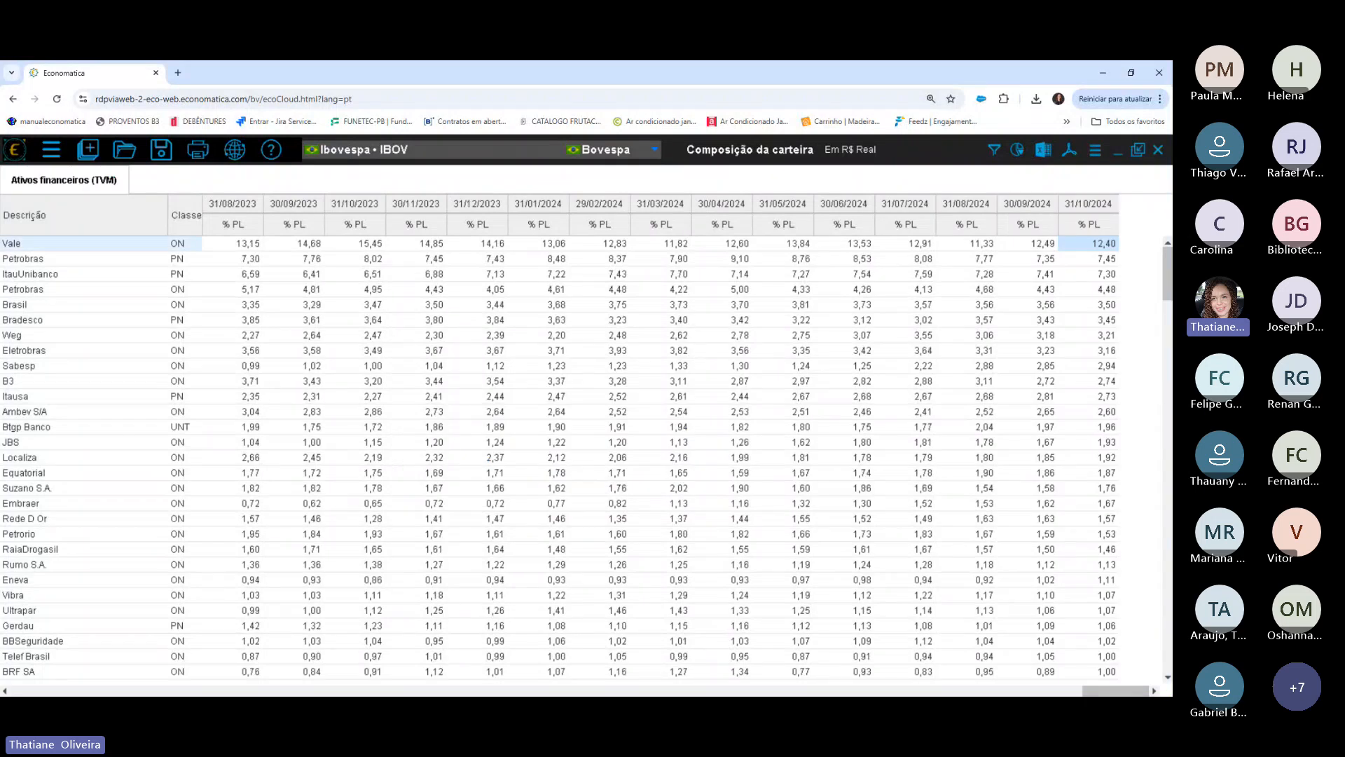
Look back through the index composition history to the 2015 and 2016 weights for the mid-list holdings.
left_click_drag(1169, 271, 1168, 337)
left_click(1054, 692)
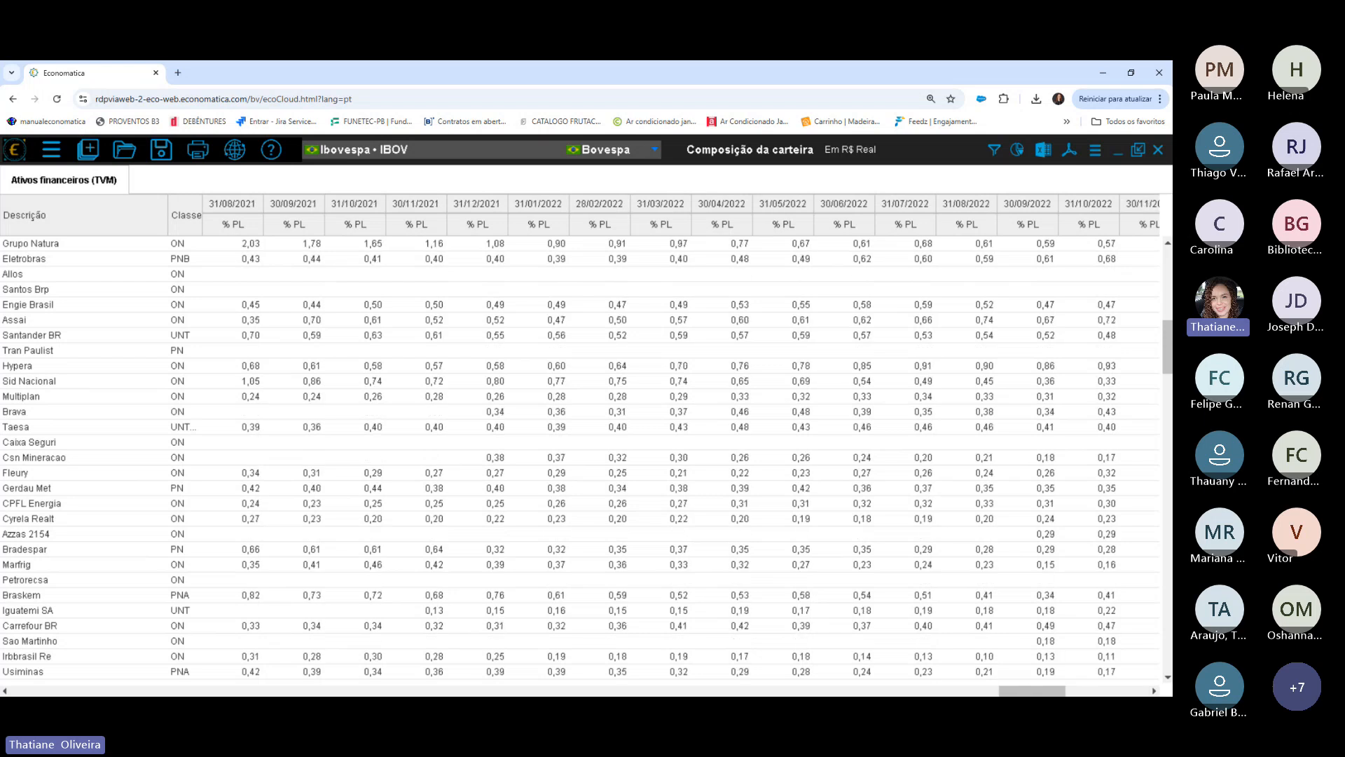
left_click_drag(1044, 692, 776, 691)
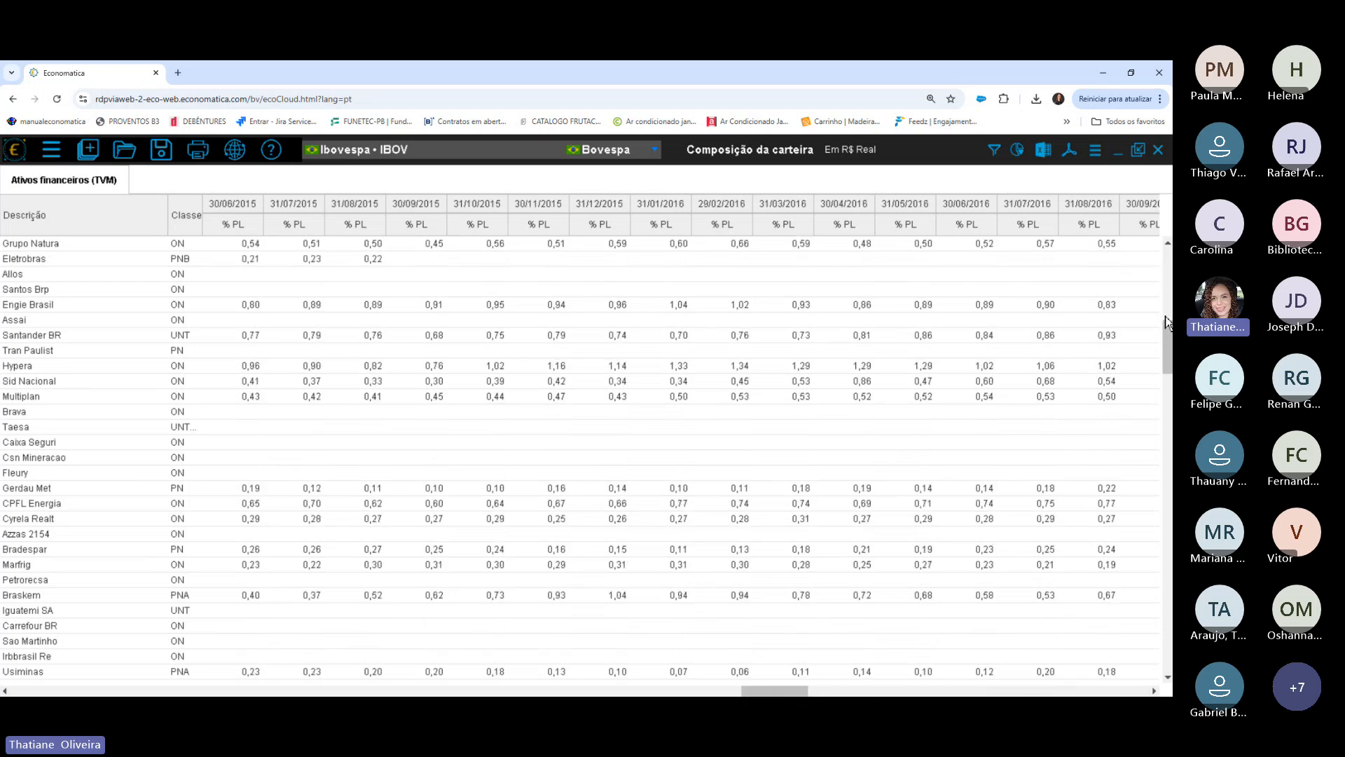
Look through the former Ibovespa constituents down to the totals rows, including Ambev S/A PN and Arcelor BR ON, and return to the top.
left_click_drag(1169, 340, 1164, 393)
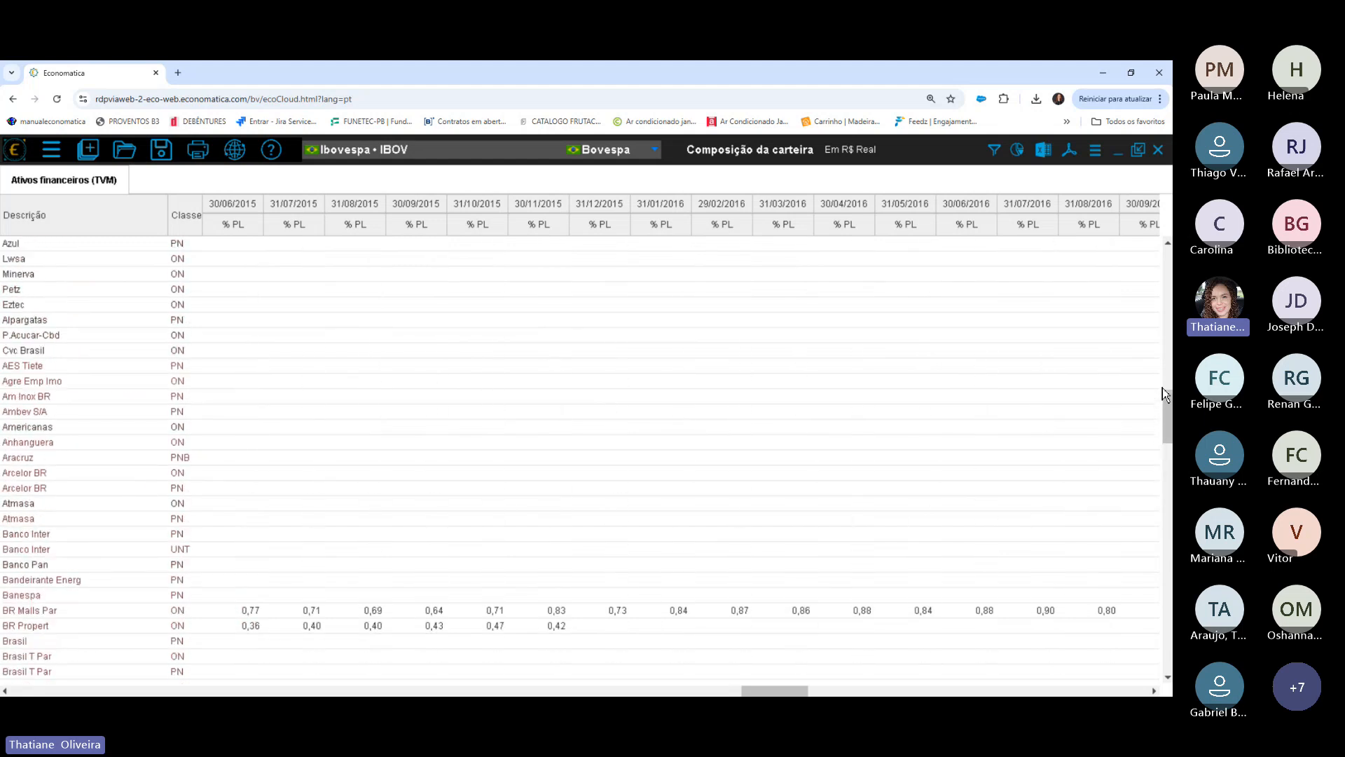
left_click(50, 414)
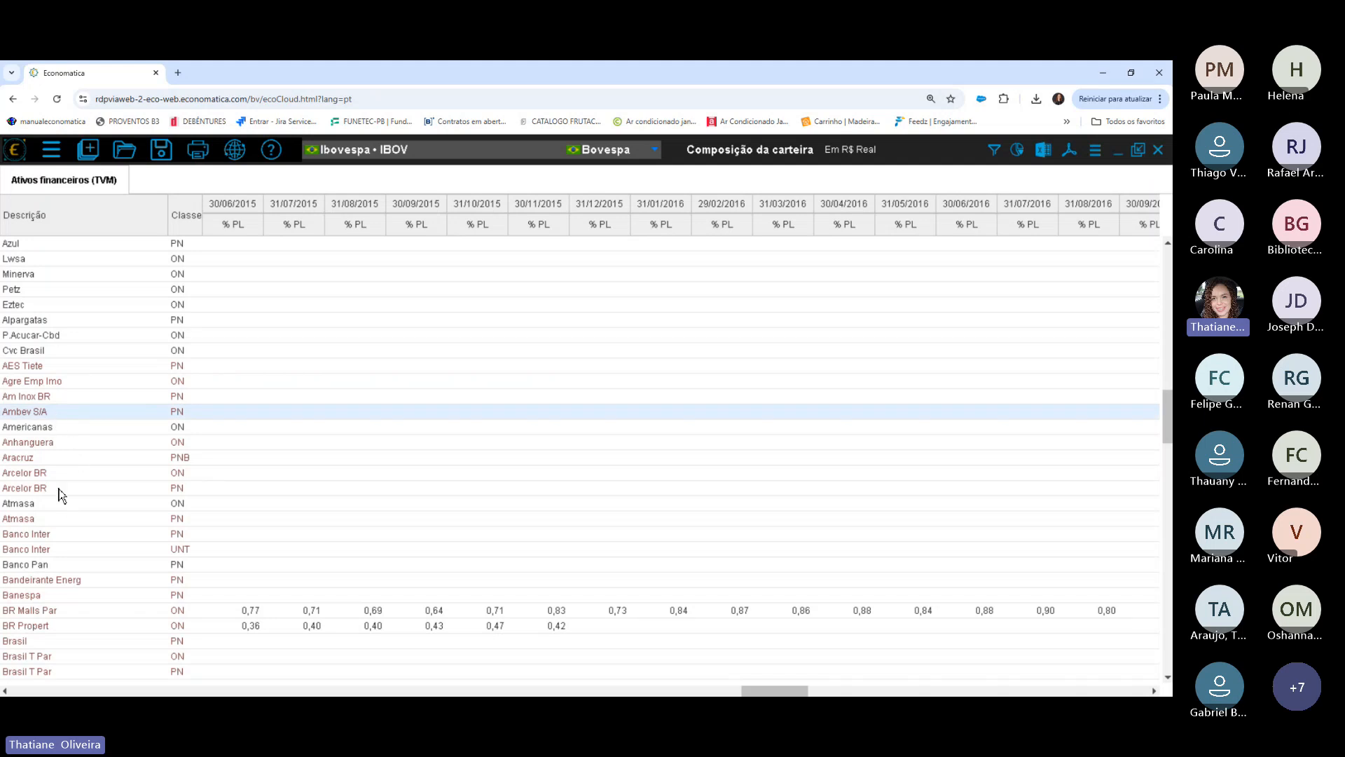
left_click(60, 474)
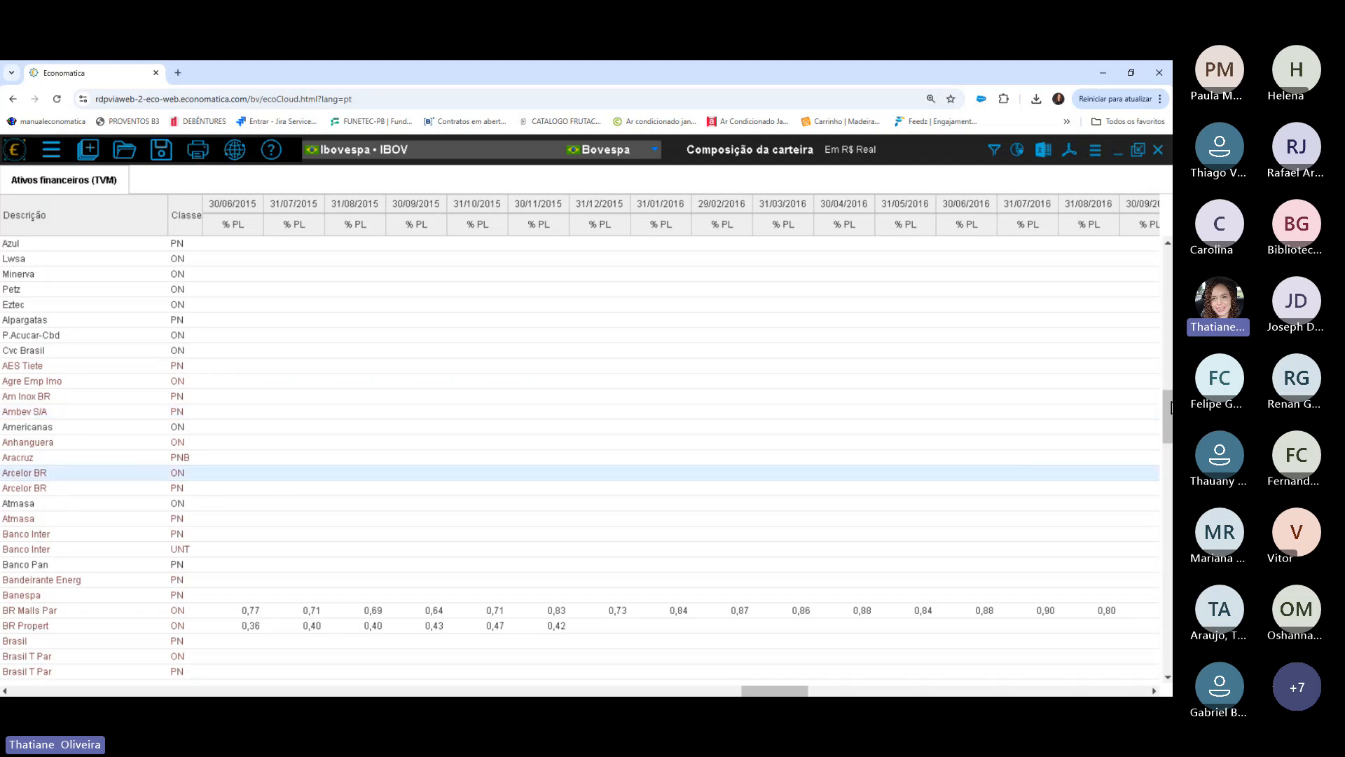
scroll(1172, 408, "down", 3)
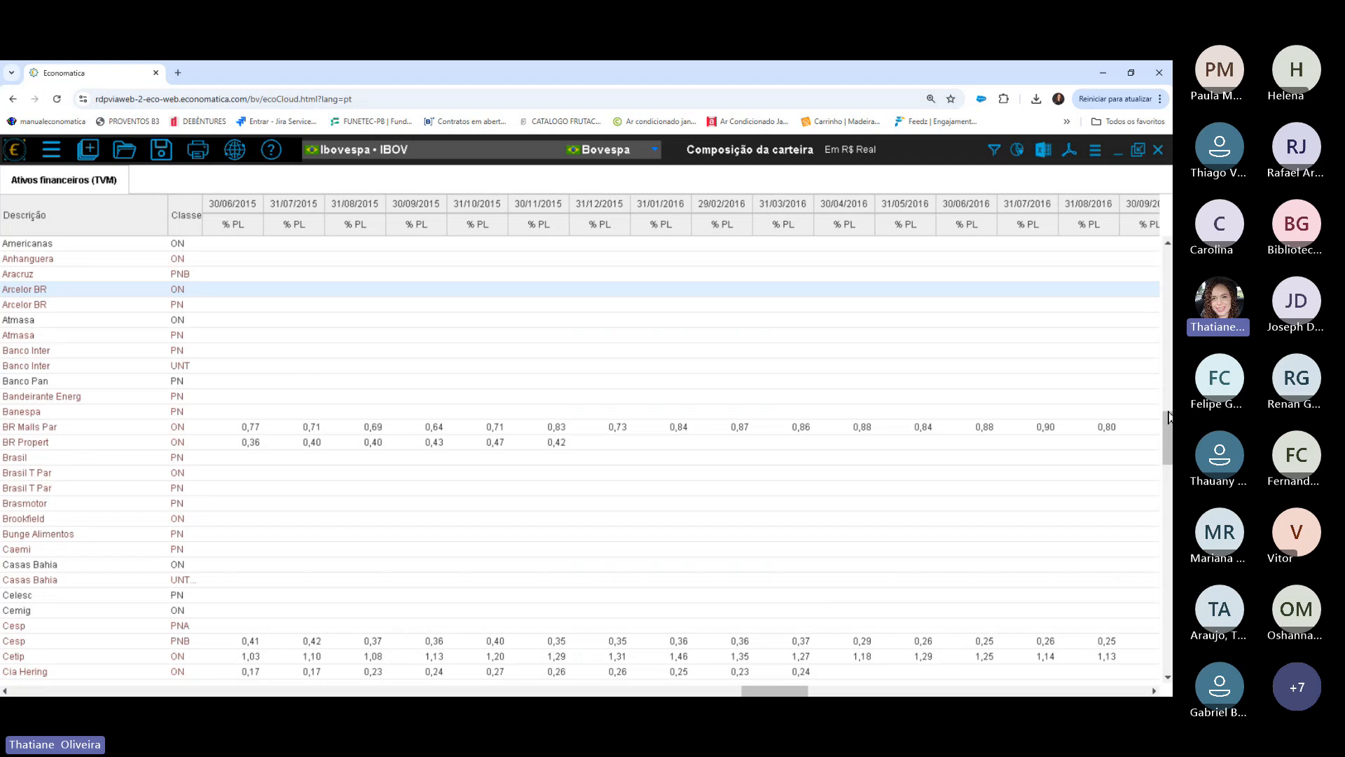
left_click_drag(1168, 418, 1167, 692)
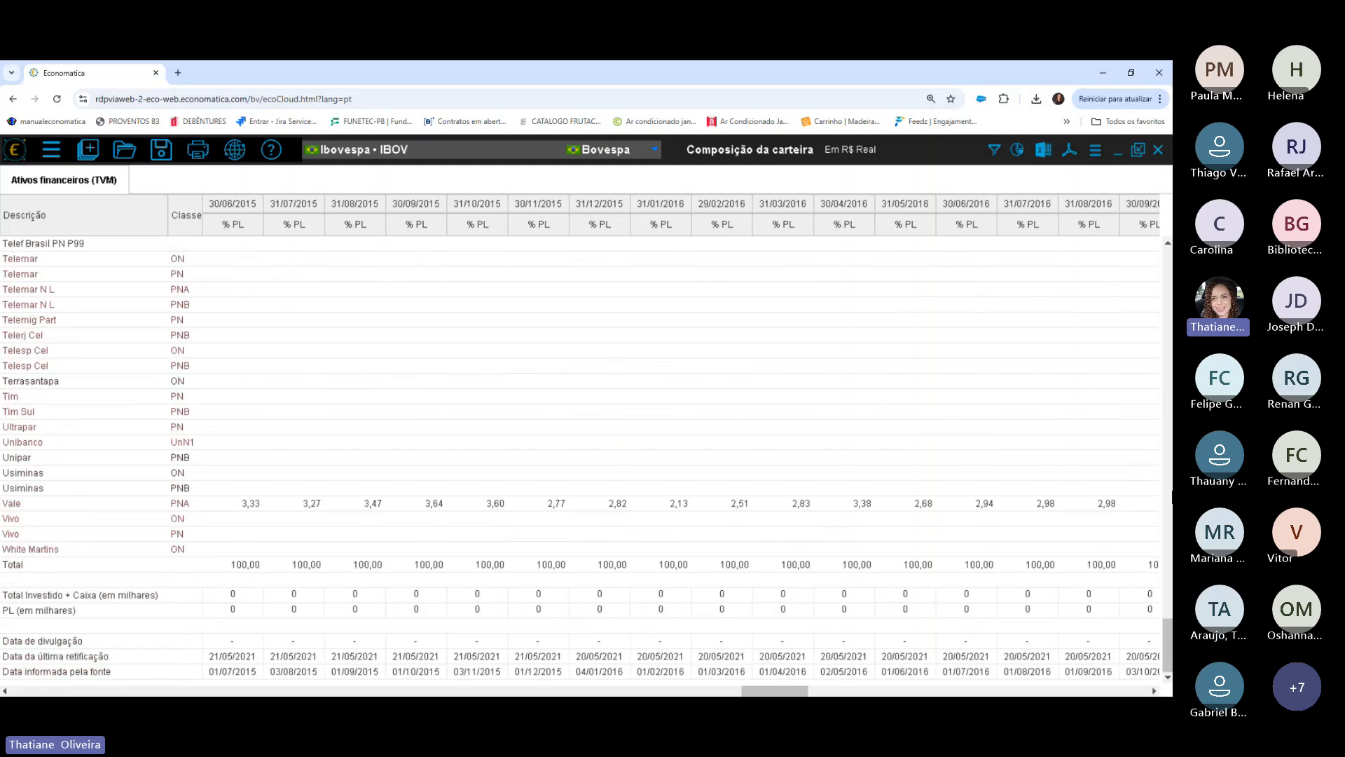
left_click_drag(1172, 497, 1158, 251)
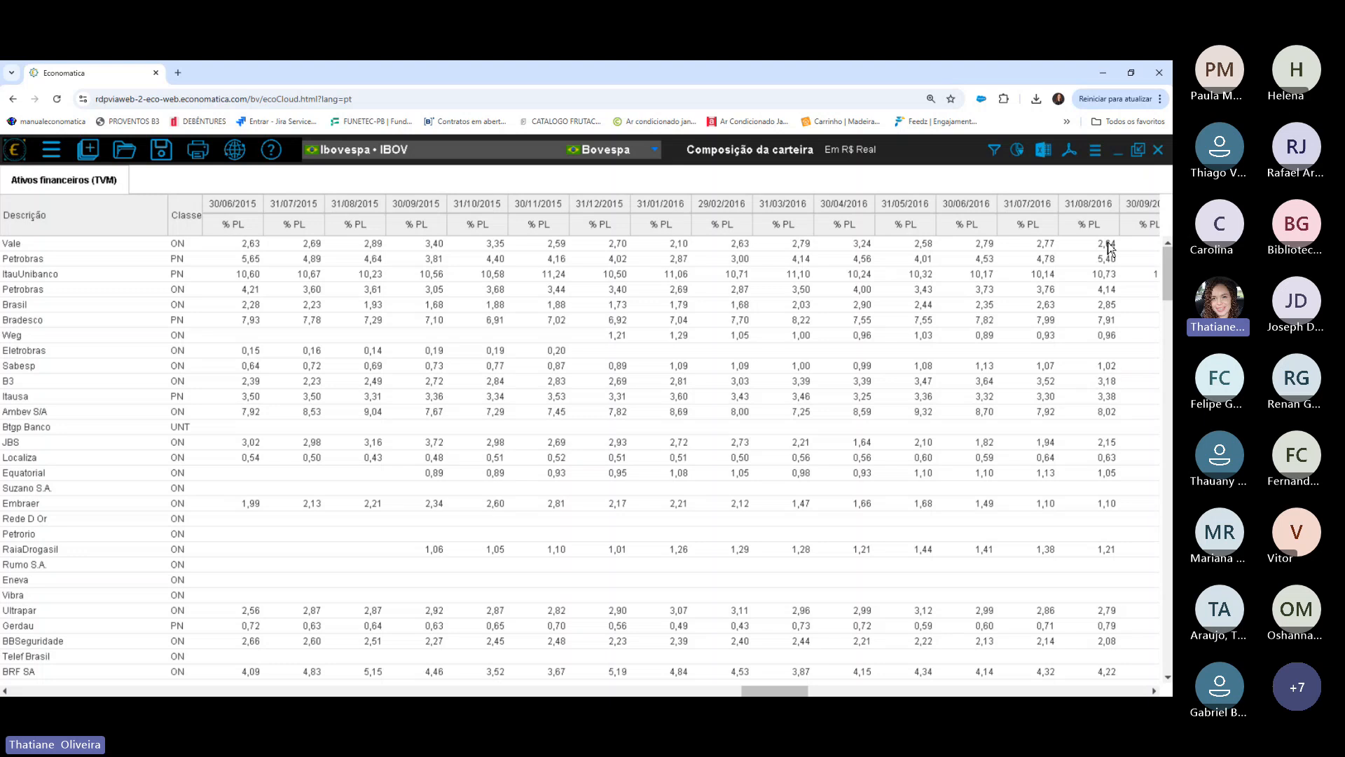
Start a new hypothetical portfolio and add a purchase of 100 in Vale ON (VALE3) dated 01/01/2020 to its transactions.
left_click(1096, 154)
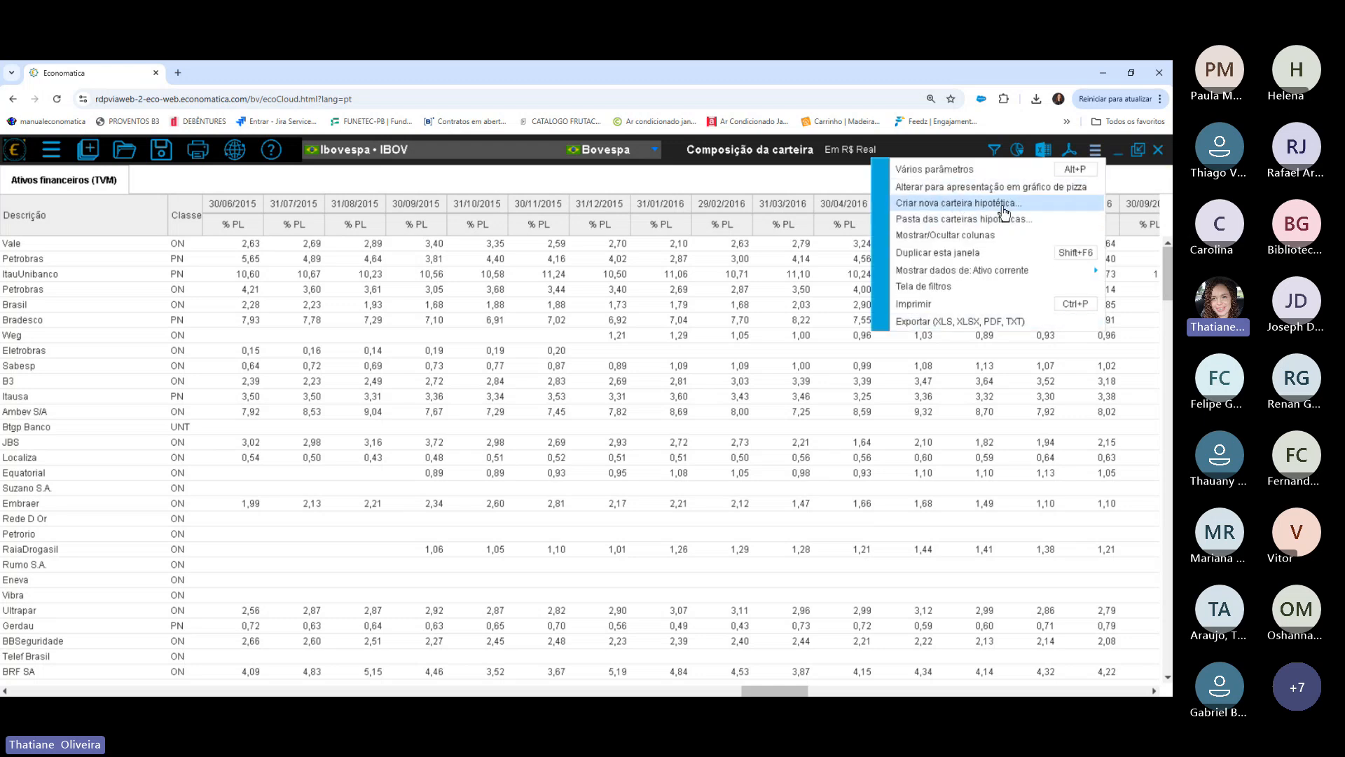
left_click(997, 204)
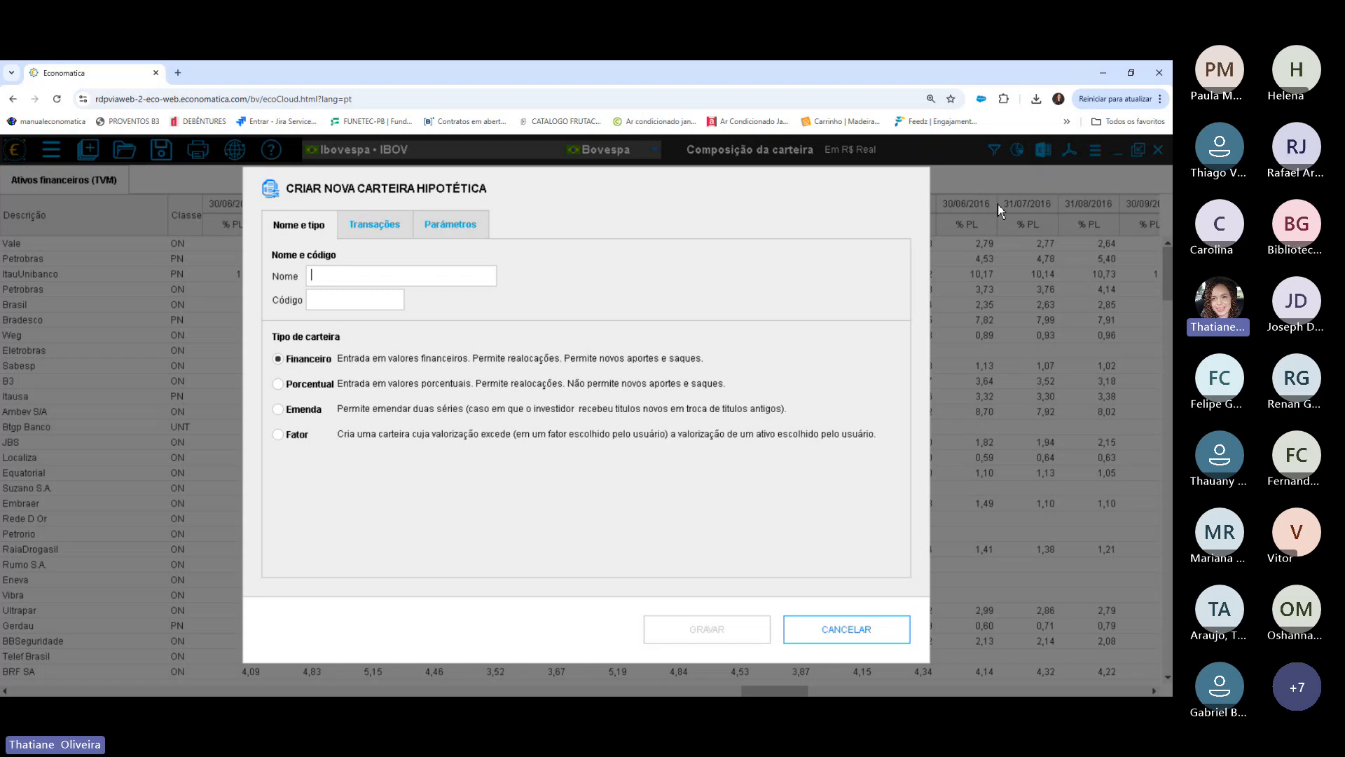
left_click(375, 226)
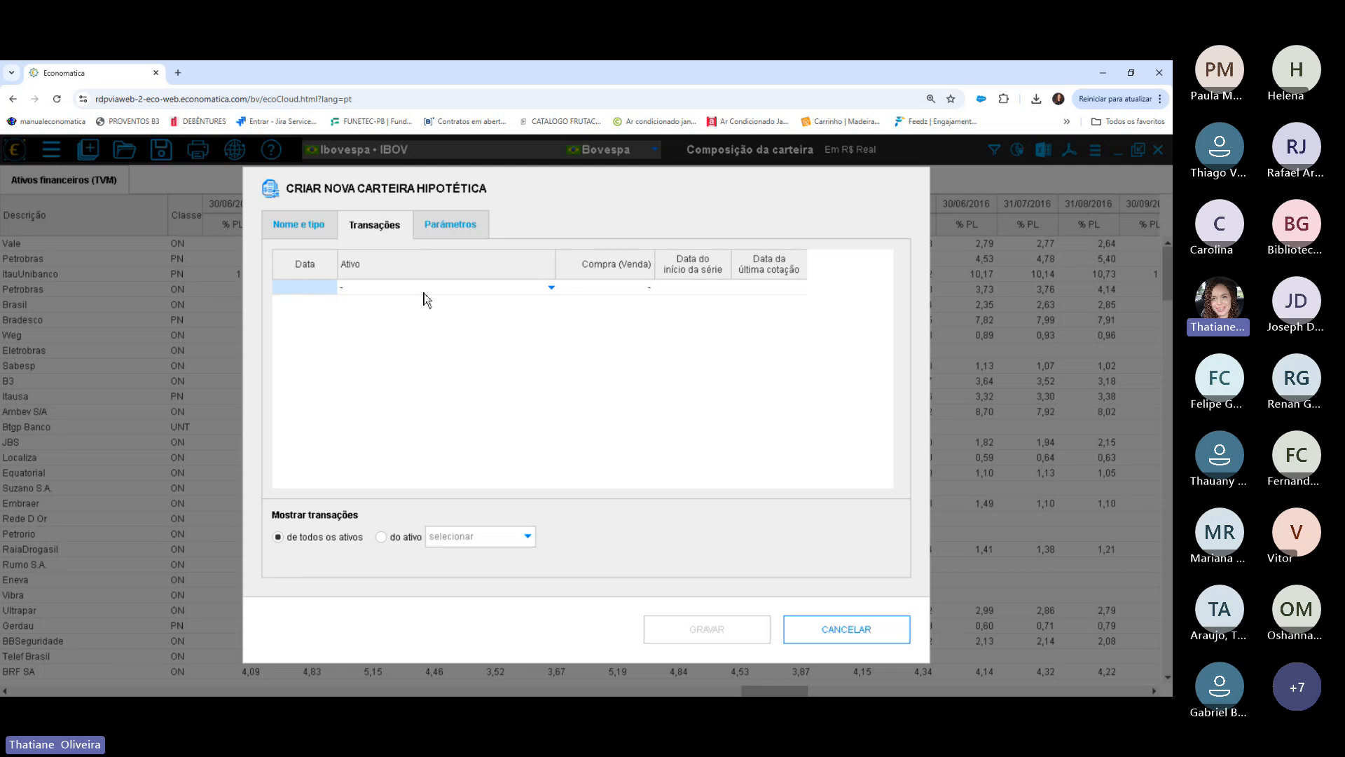
left_click(297, 289)
type("01/01/2020")
left_click(550, 288)
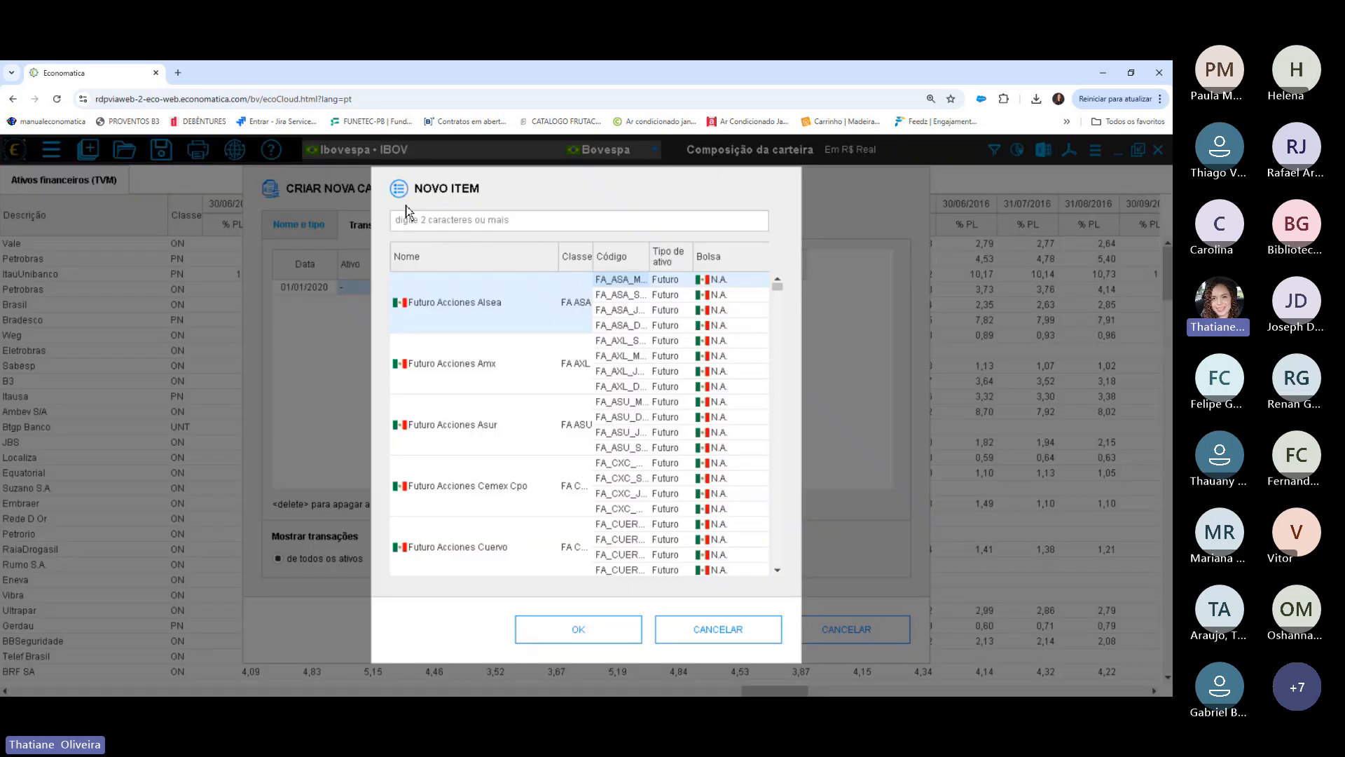
left_click(418, 221)
type("vale3")
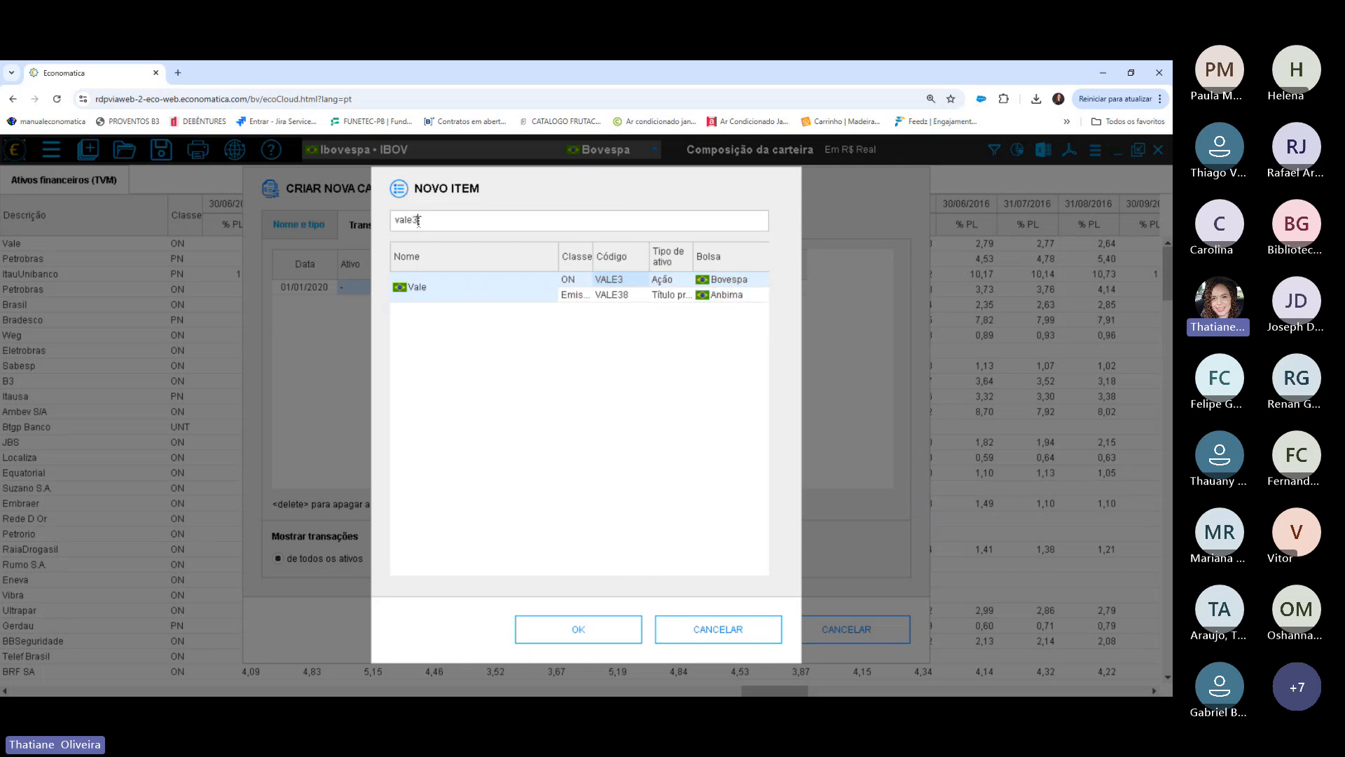
key("Return")
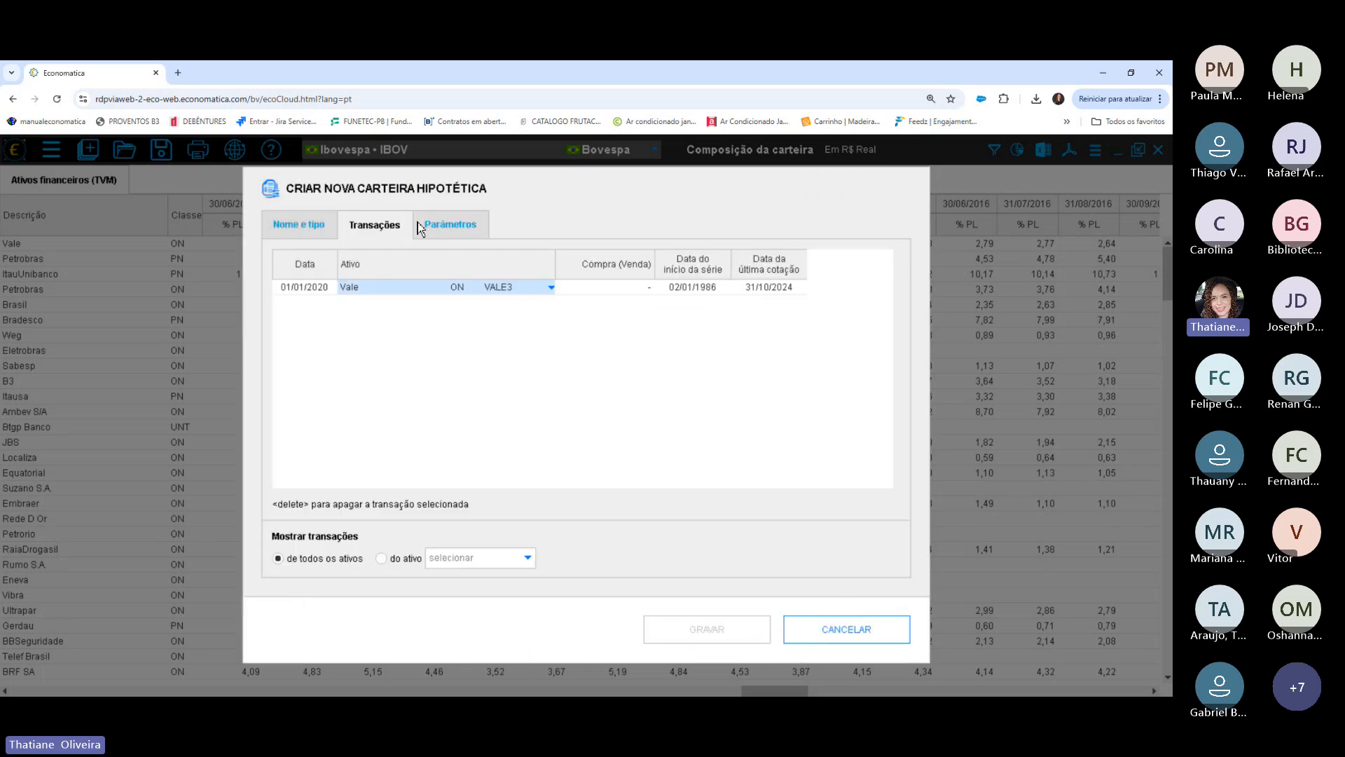
left_click(590, 288)
type("100")
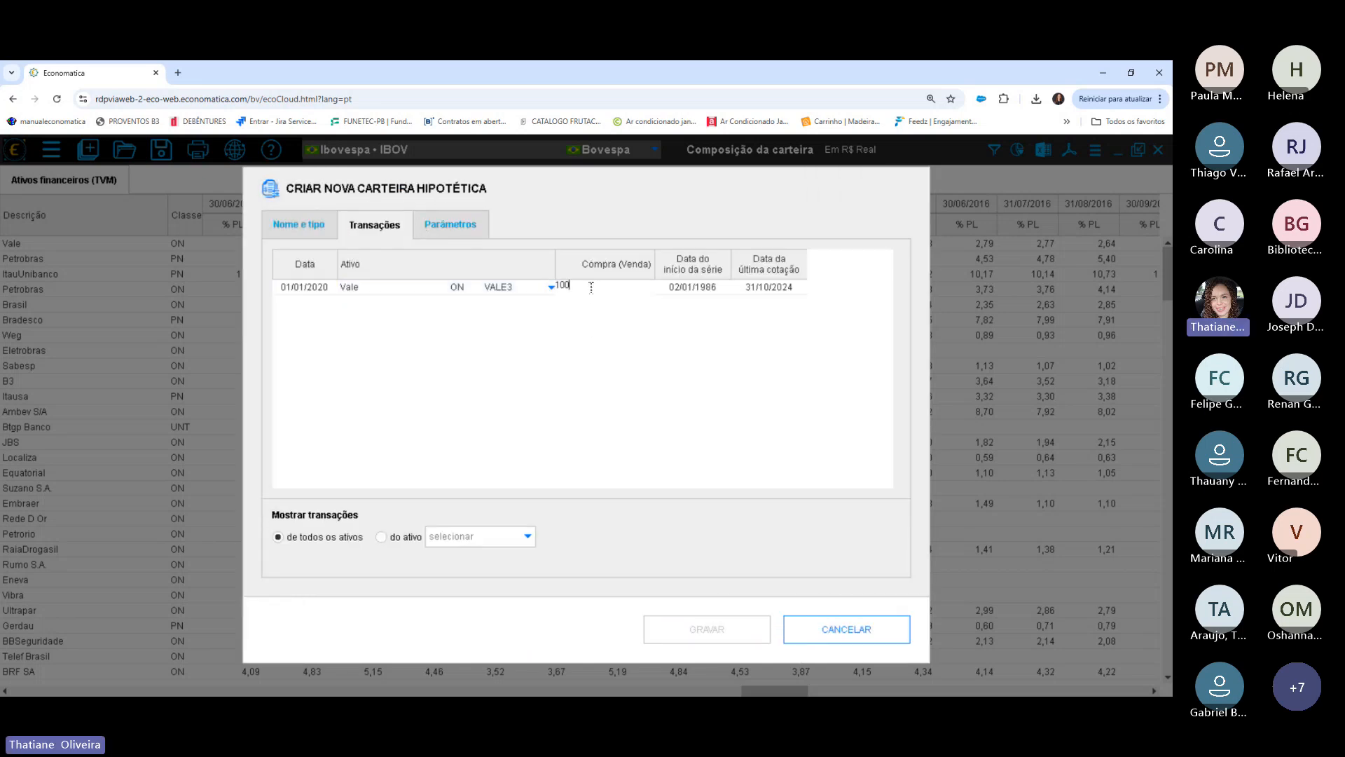
key("Return")
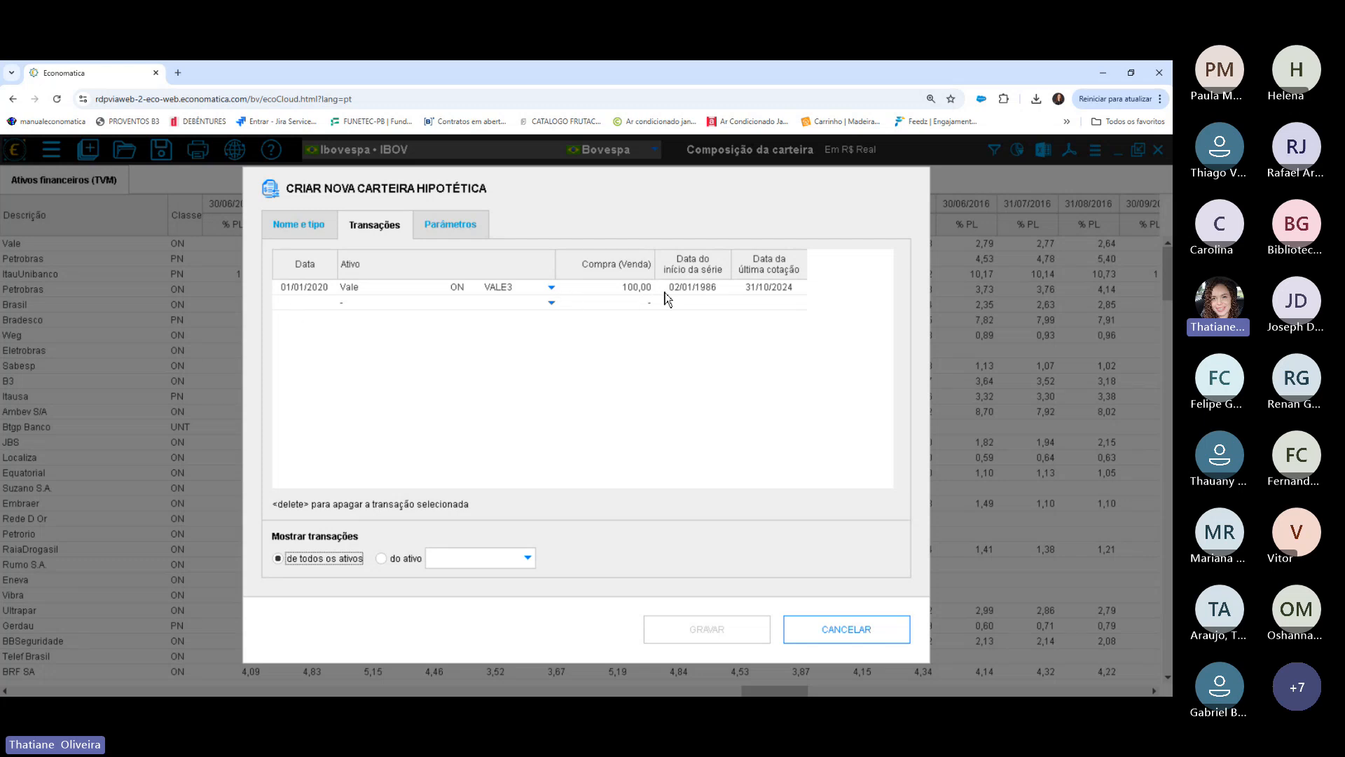
Add a second transaction dated 10/01/2020 buying 50 of Maxi Renda FII (MXRF11).
left_click(305, 303)
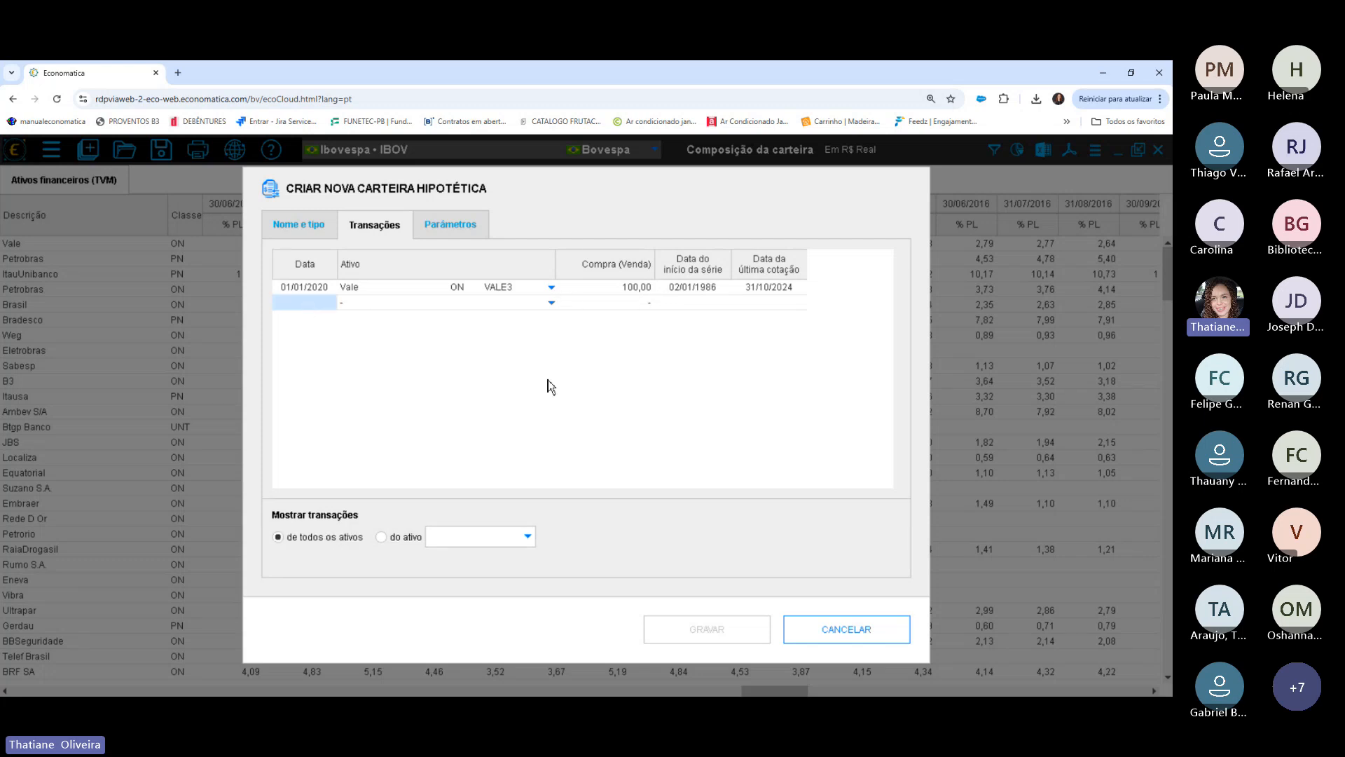
type("10/01")
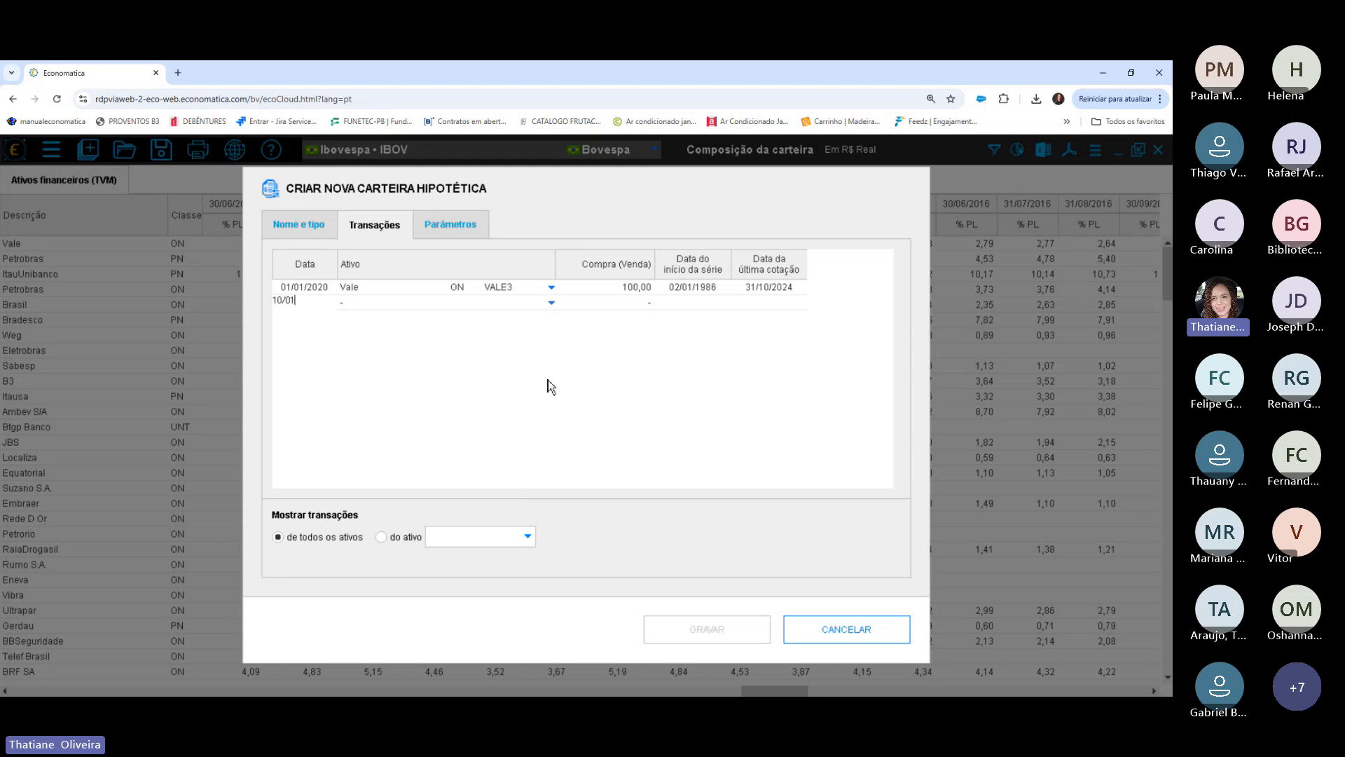
type("/2020")
key("Tab")
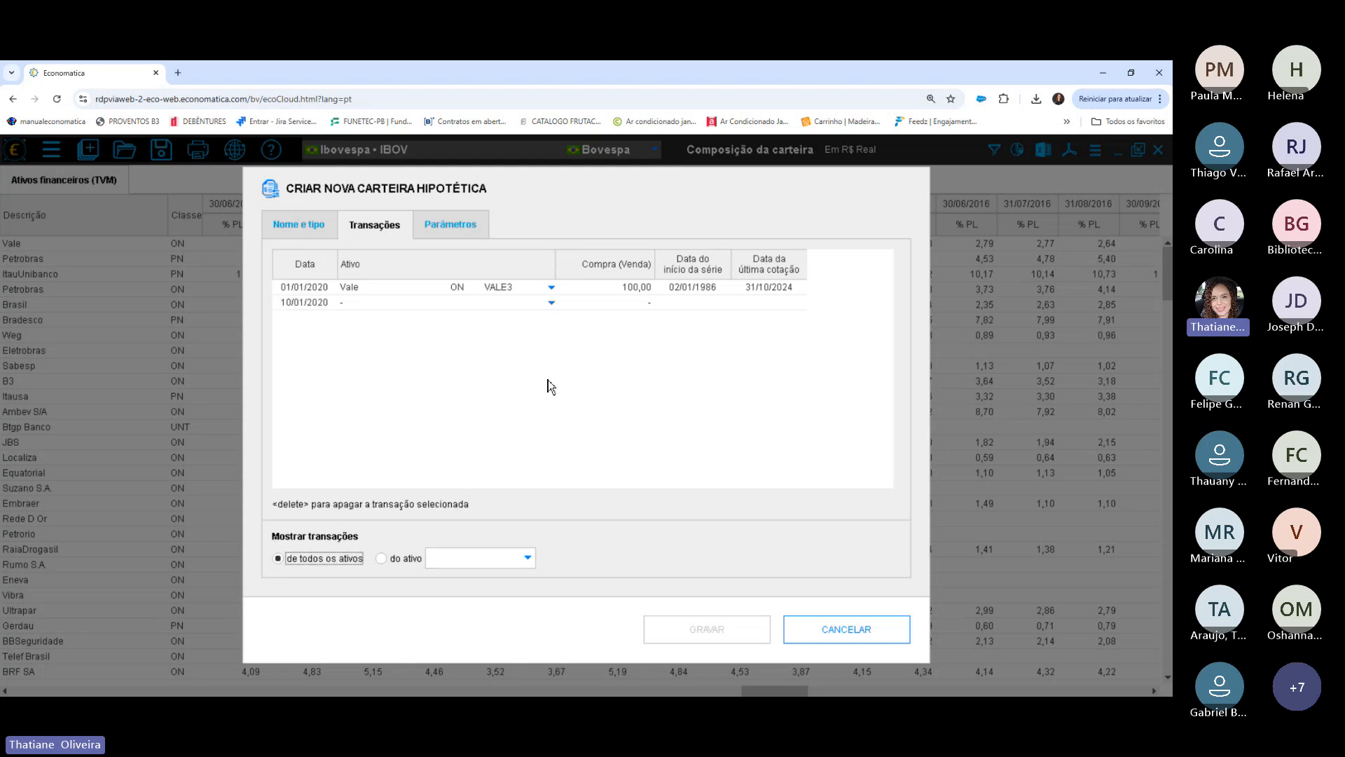
left_click(551, 305)
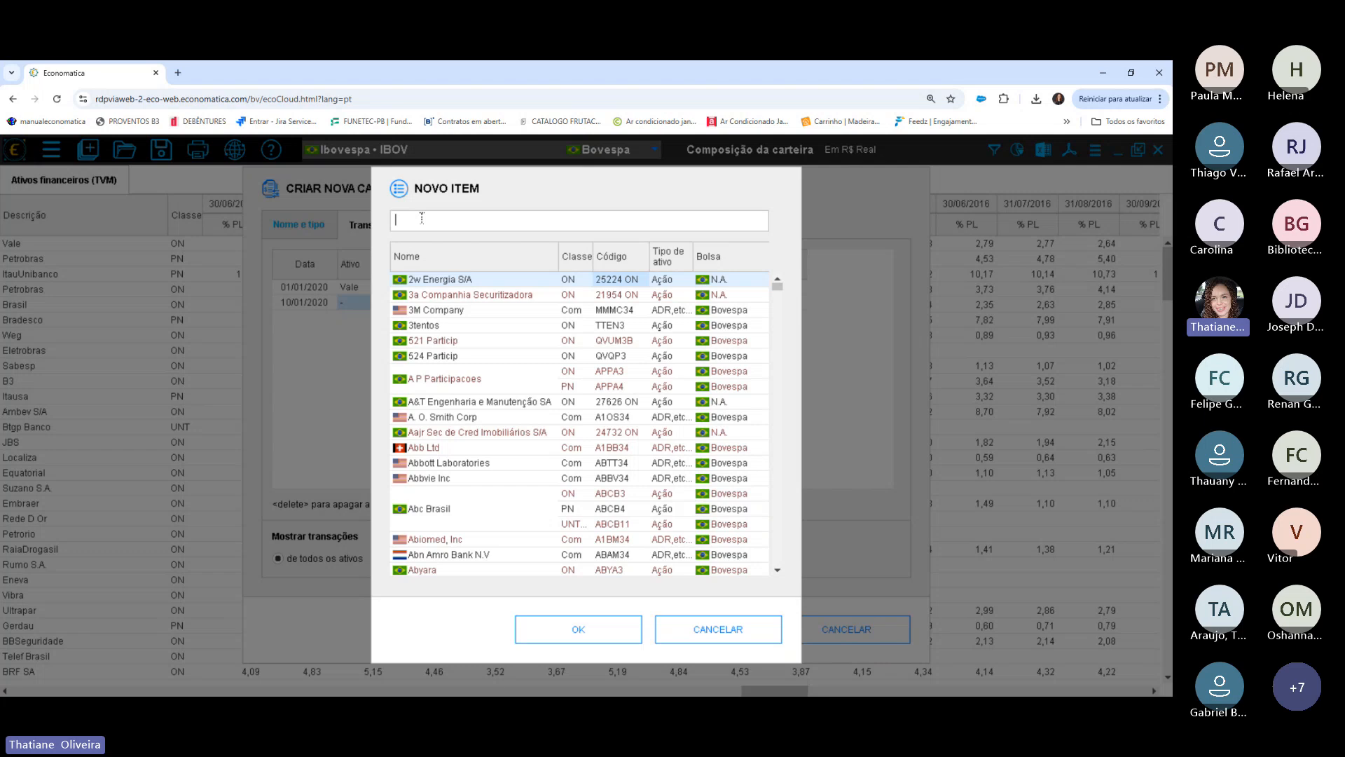
type("mxrf")
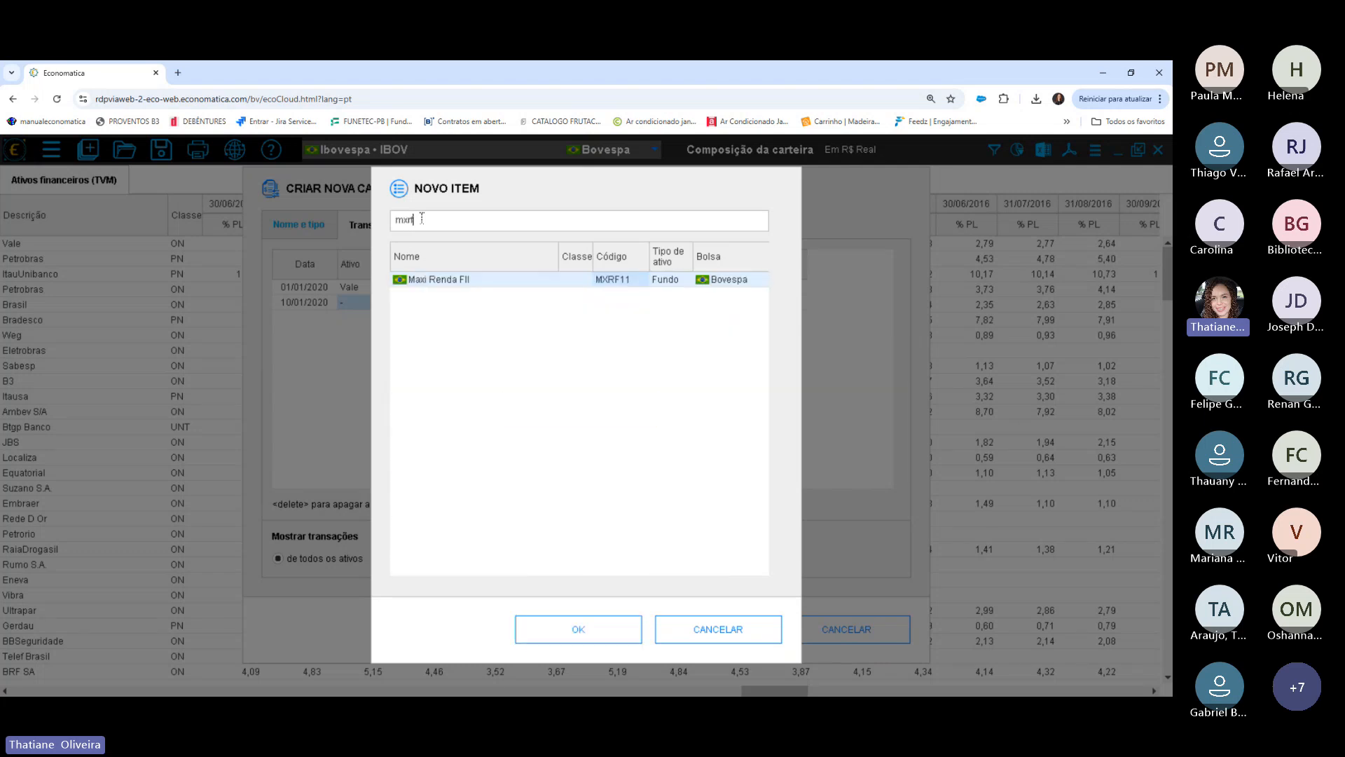
key("Return")
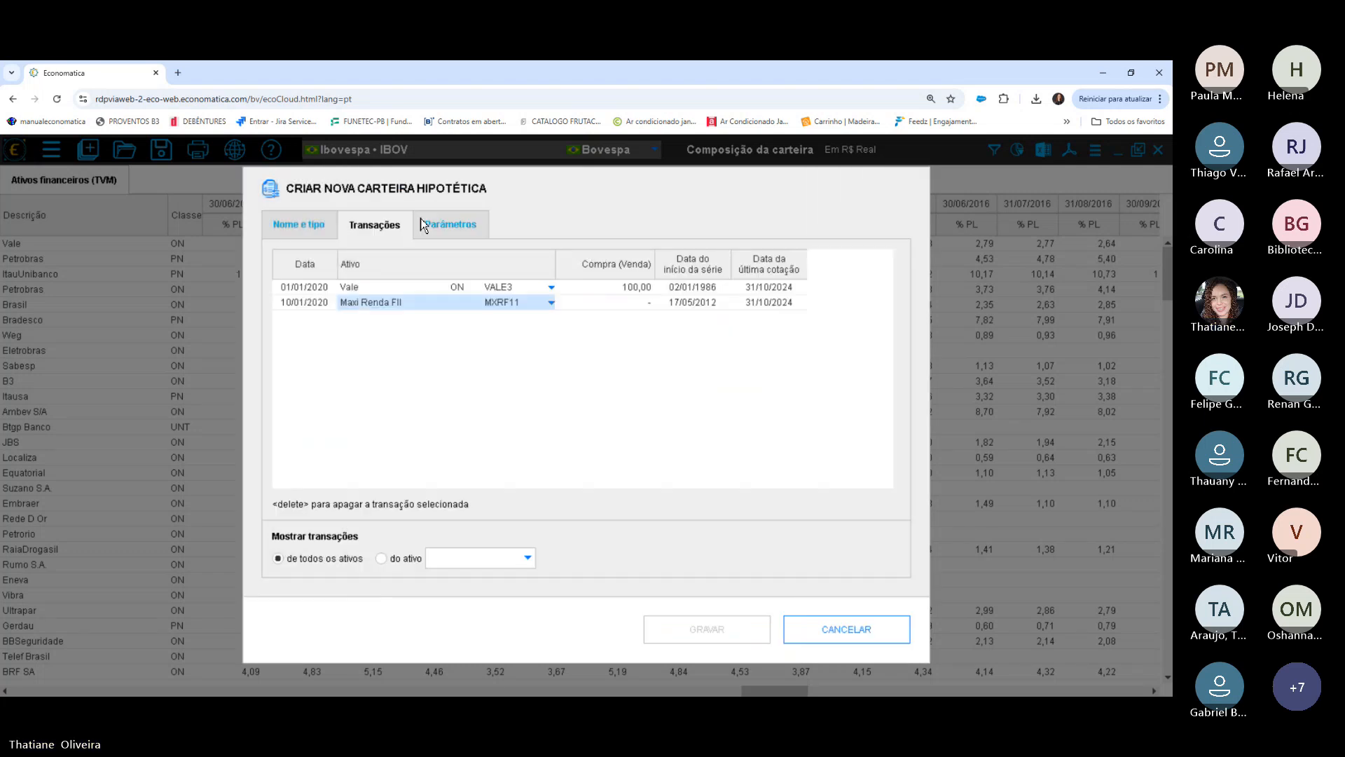
left_click(640, 304)
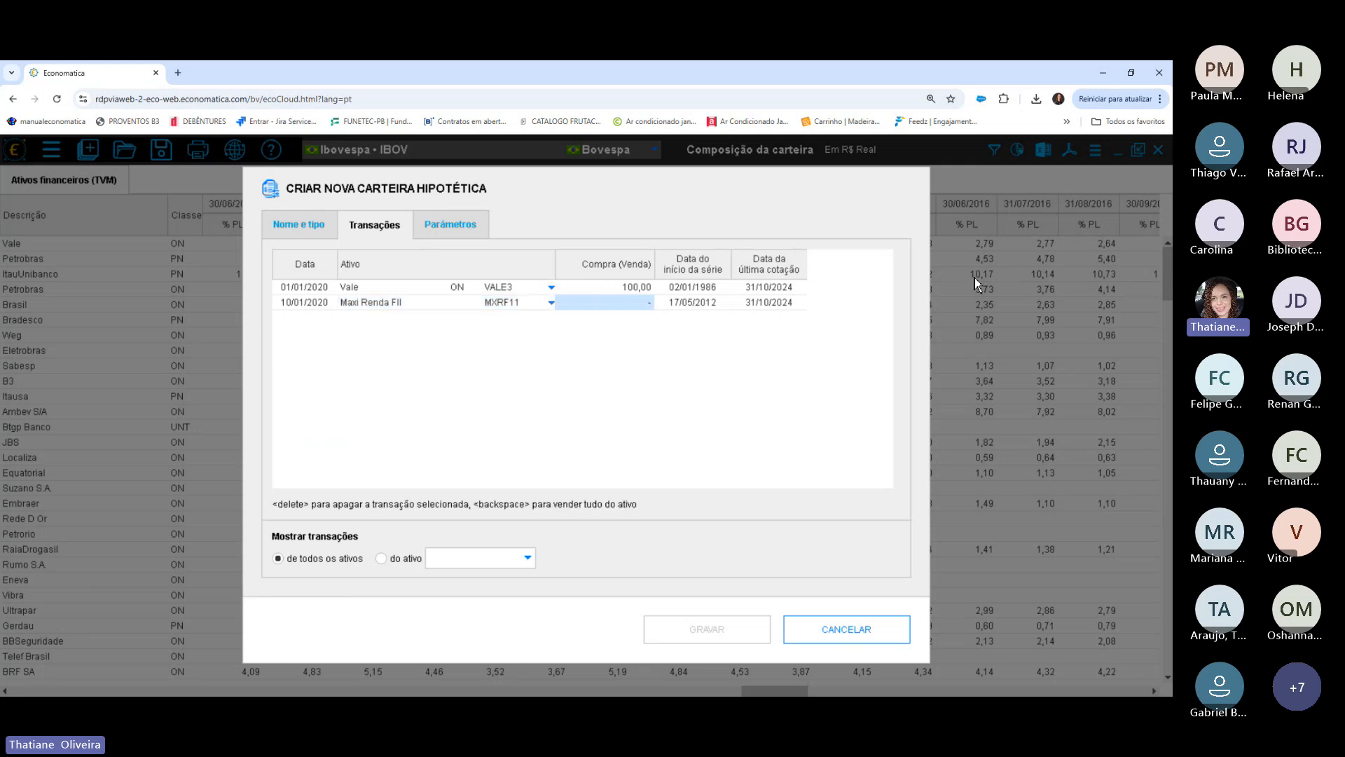
type("50")
key("Tab")
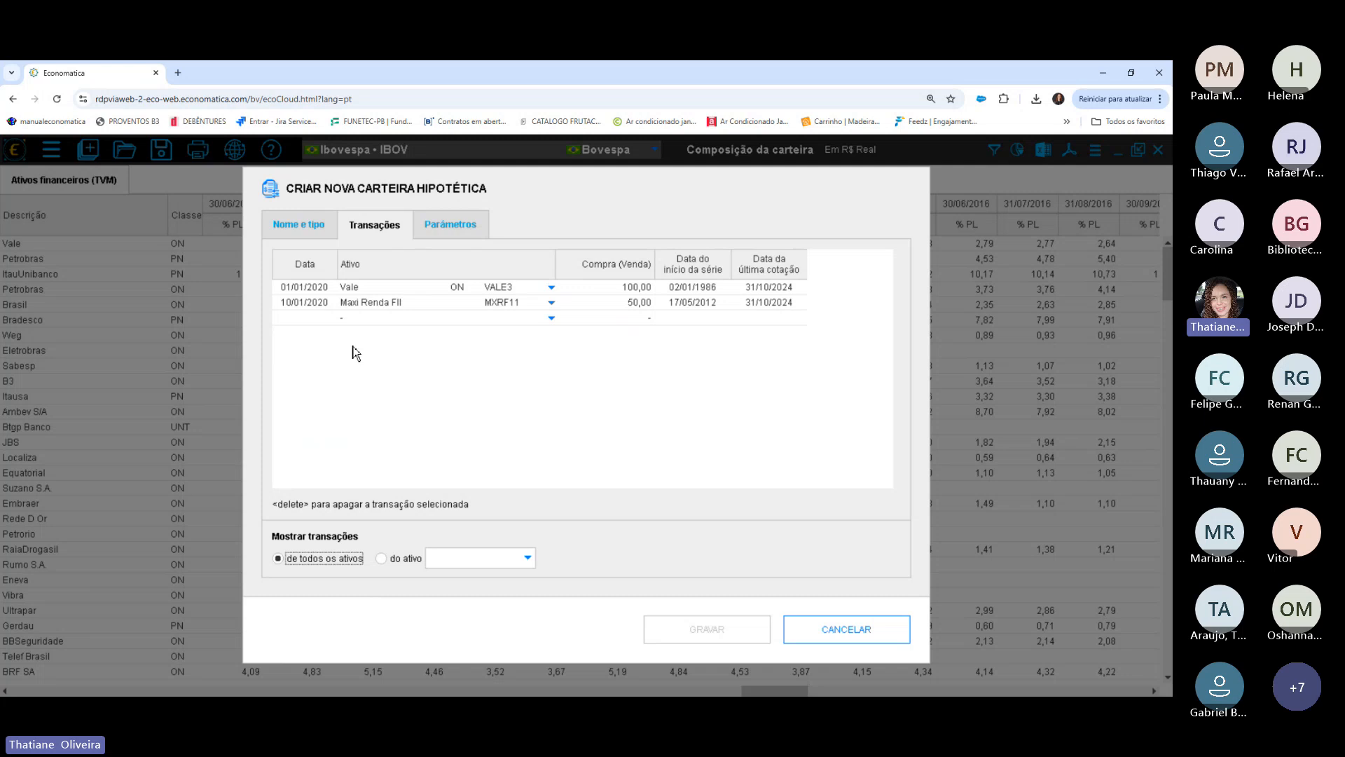
Add a third transaction dated 20/01/2020 buying 25 of the 2026 NTN-B Principal 760198 bond (BRSTNCNTB4W2).
left_click(294, 319)
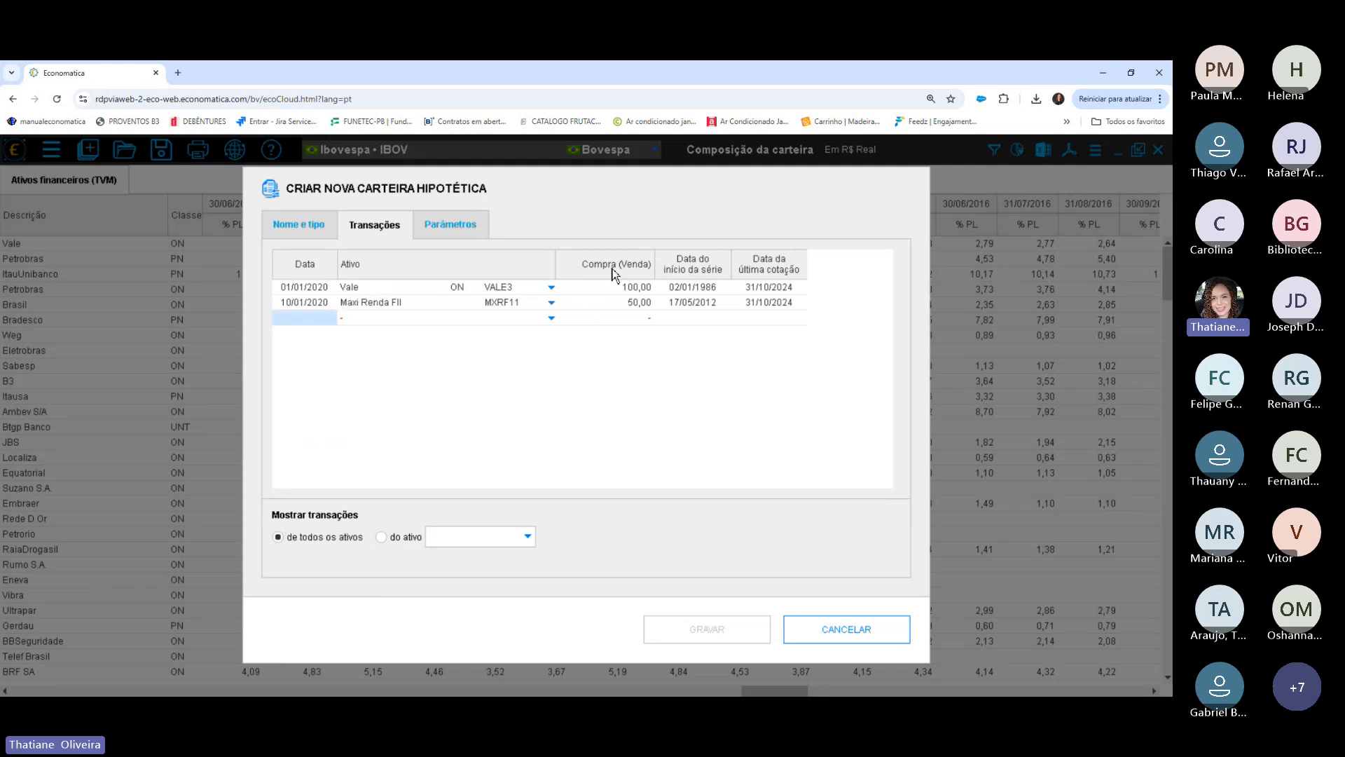
type("20/01/20")
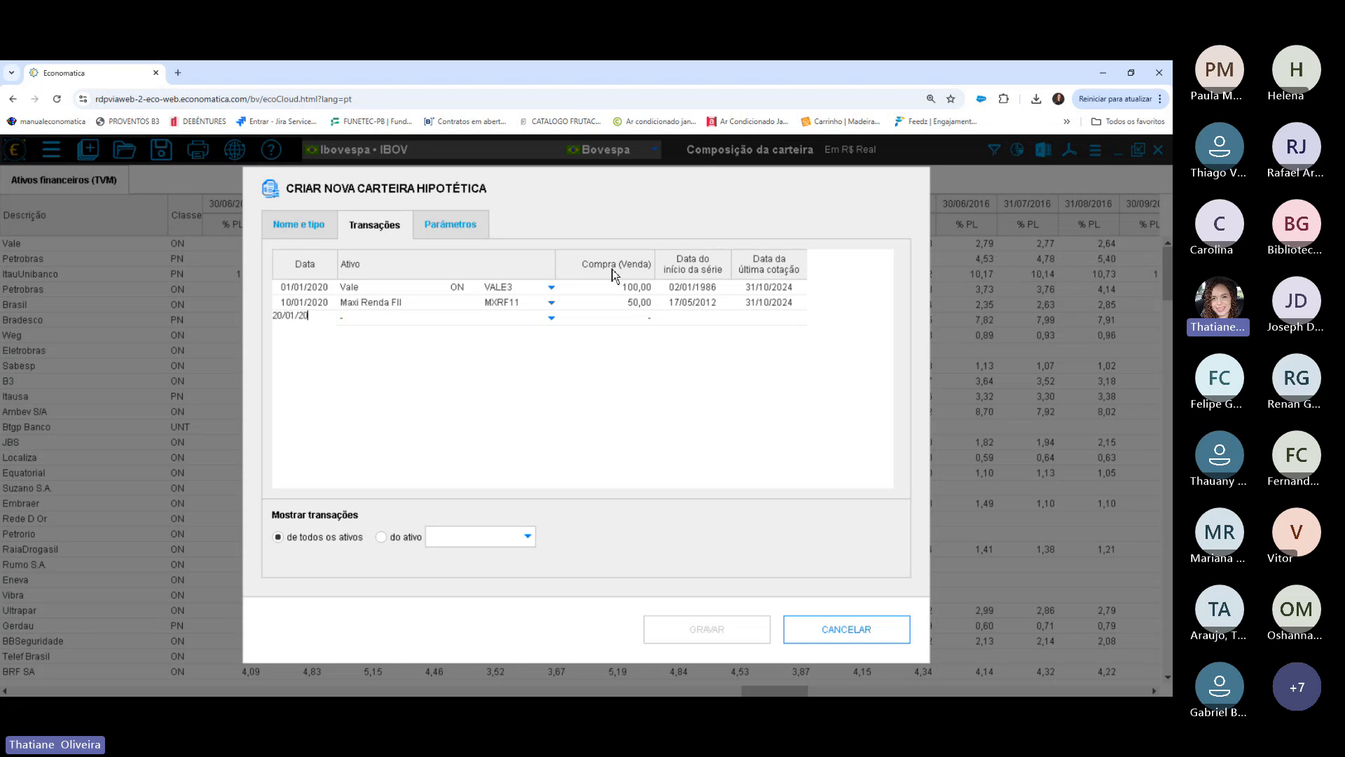
type("20")
key("Return")
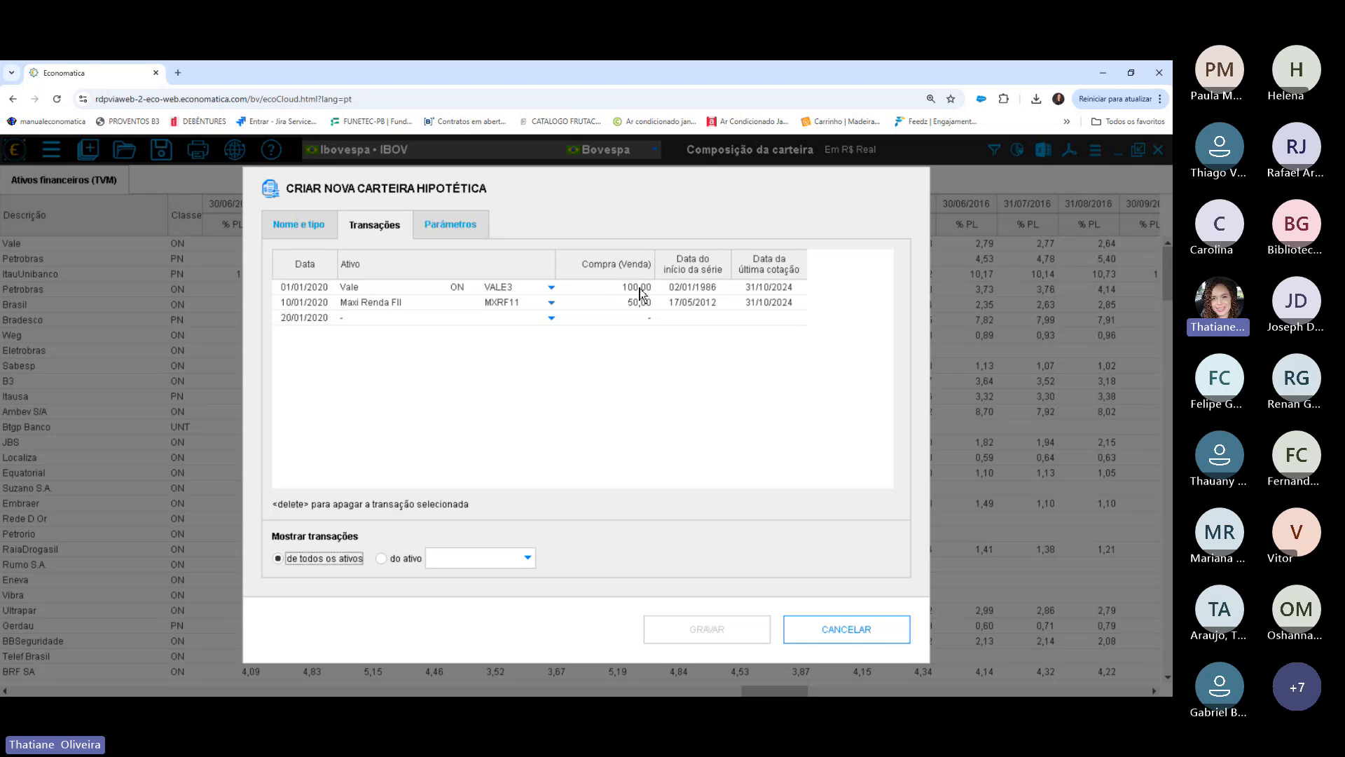
left_click(551, 319)
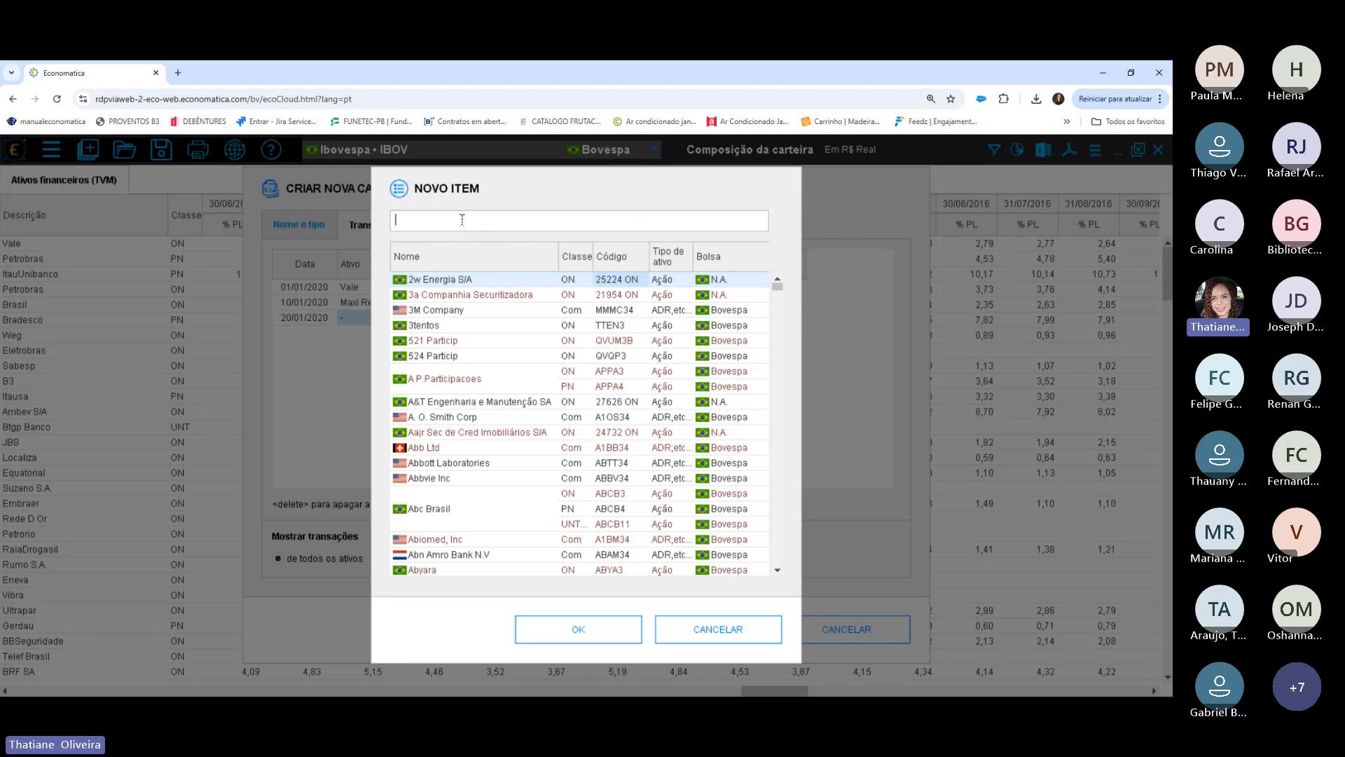
type("ntn-b")
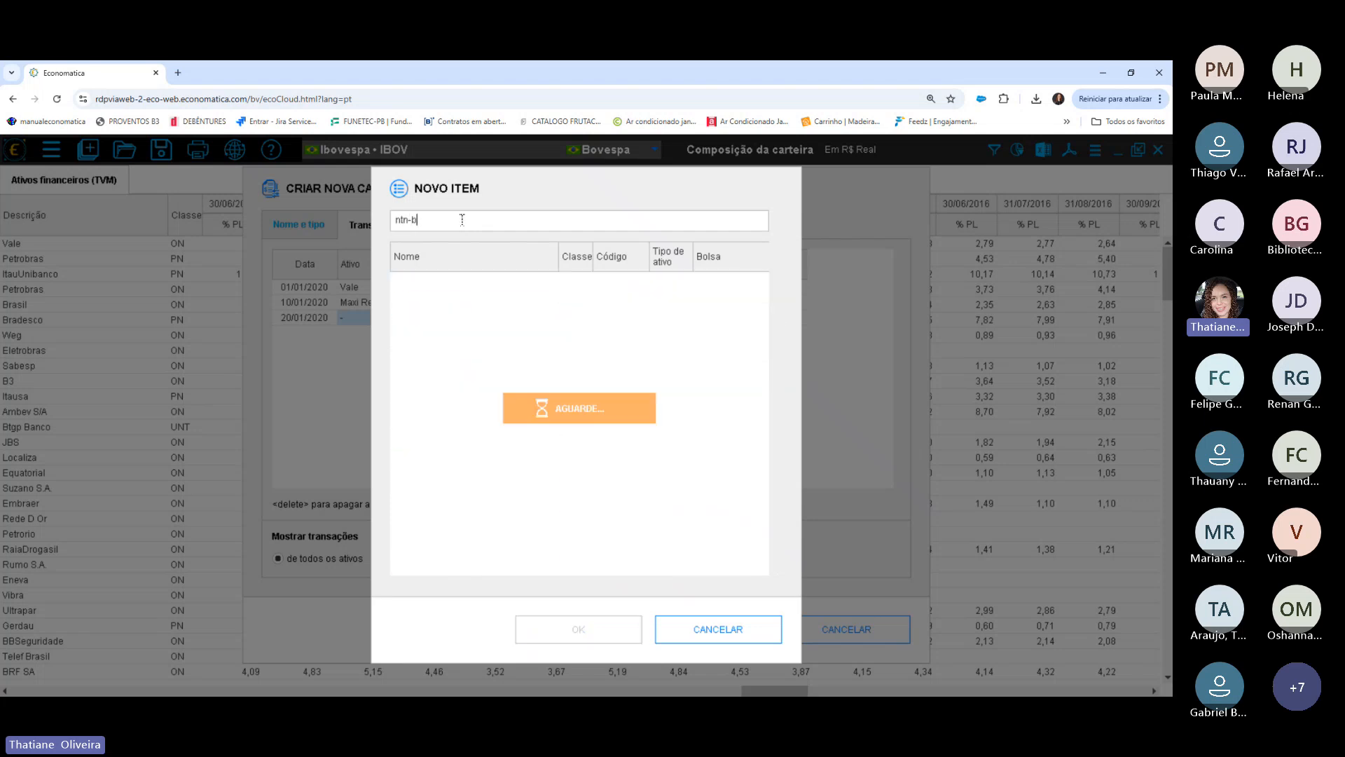
type(" p")
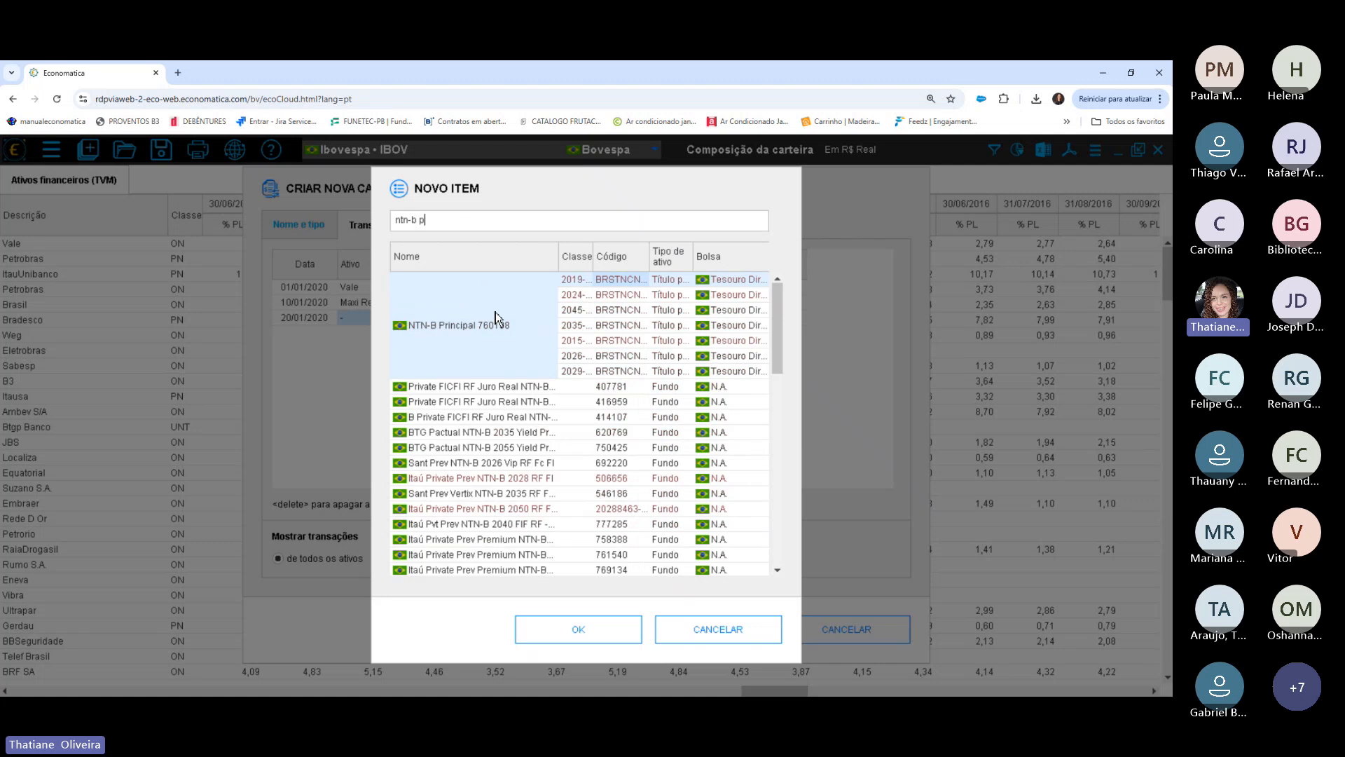
left_click(620, 356)
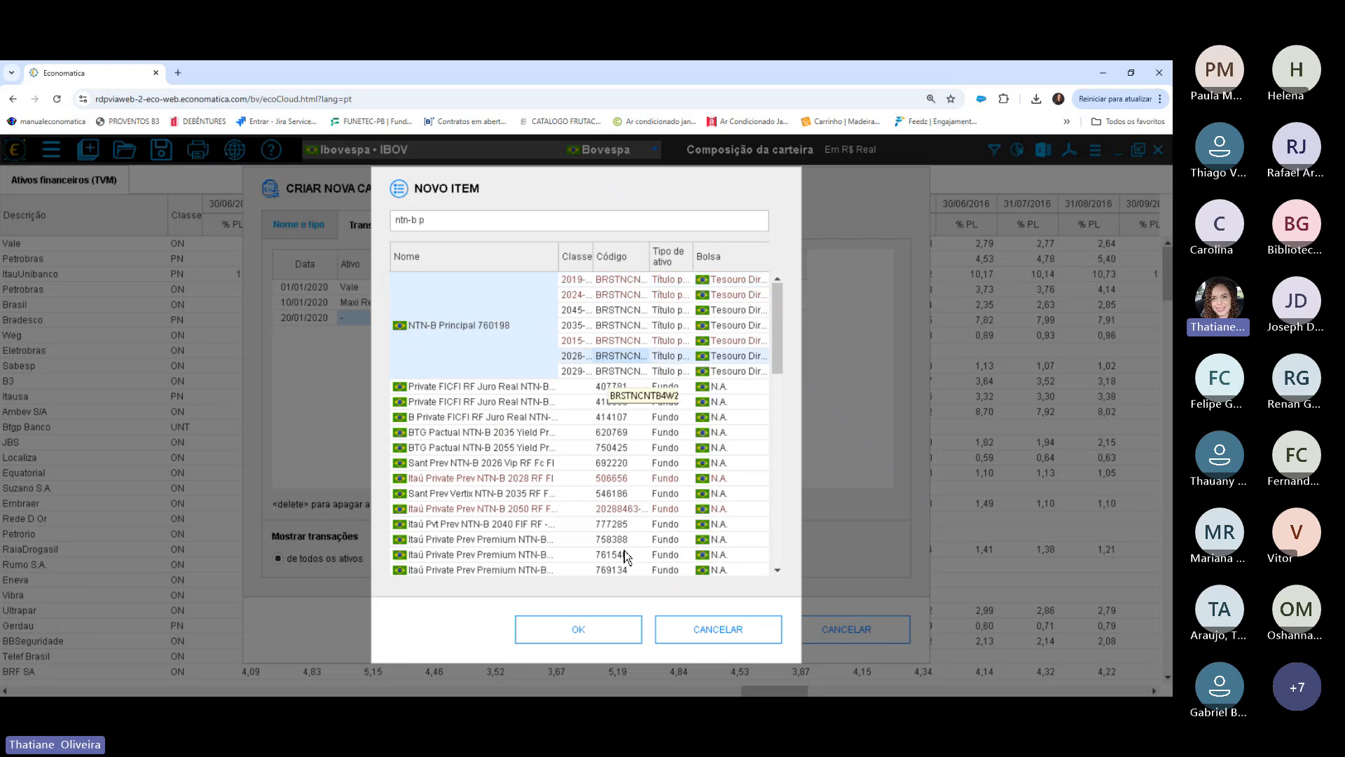
left_click(581, 629)
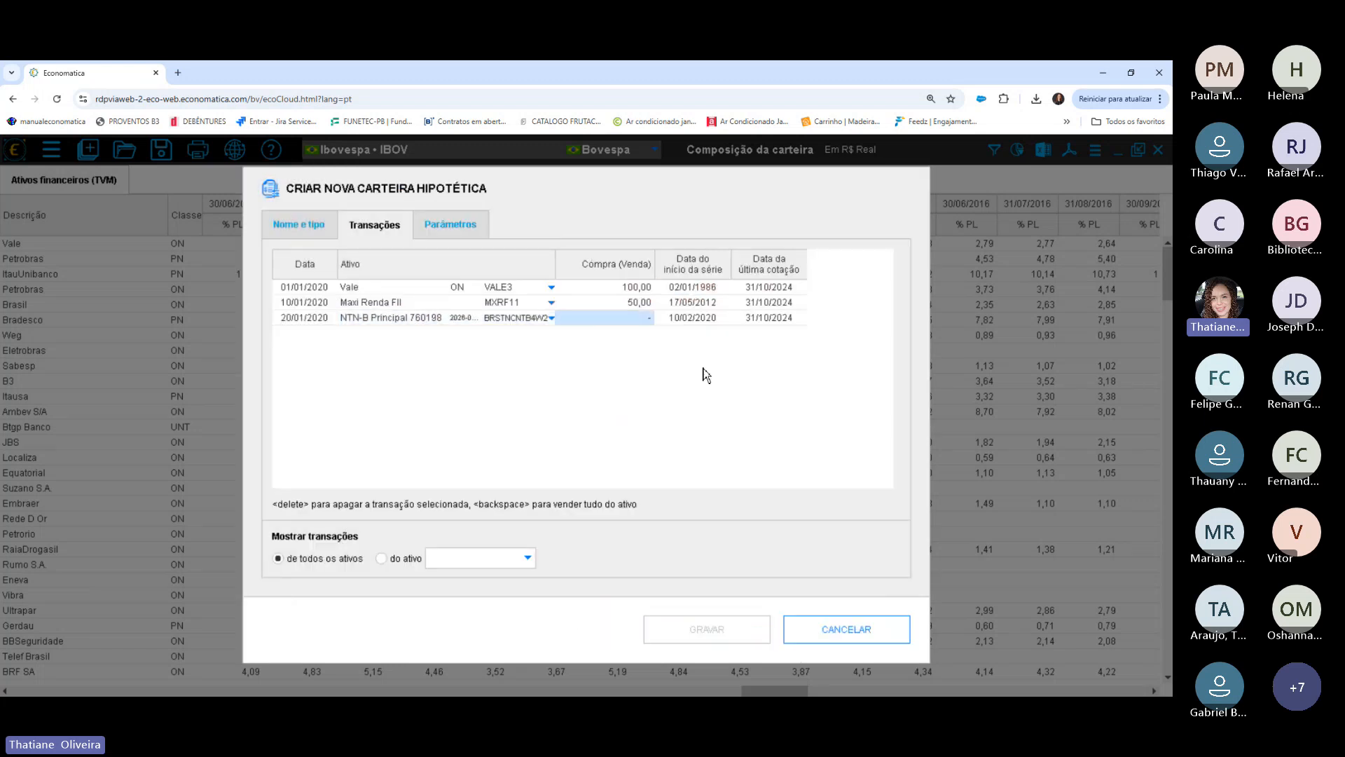
type("25")
key("Tab")
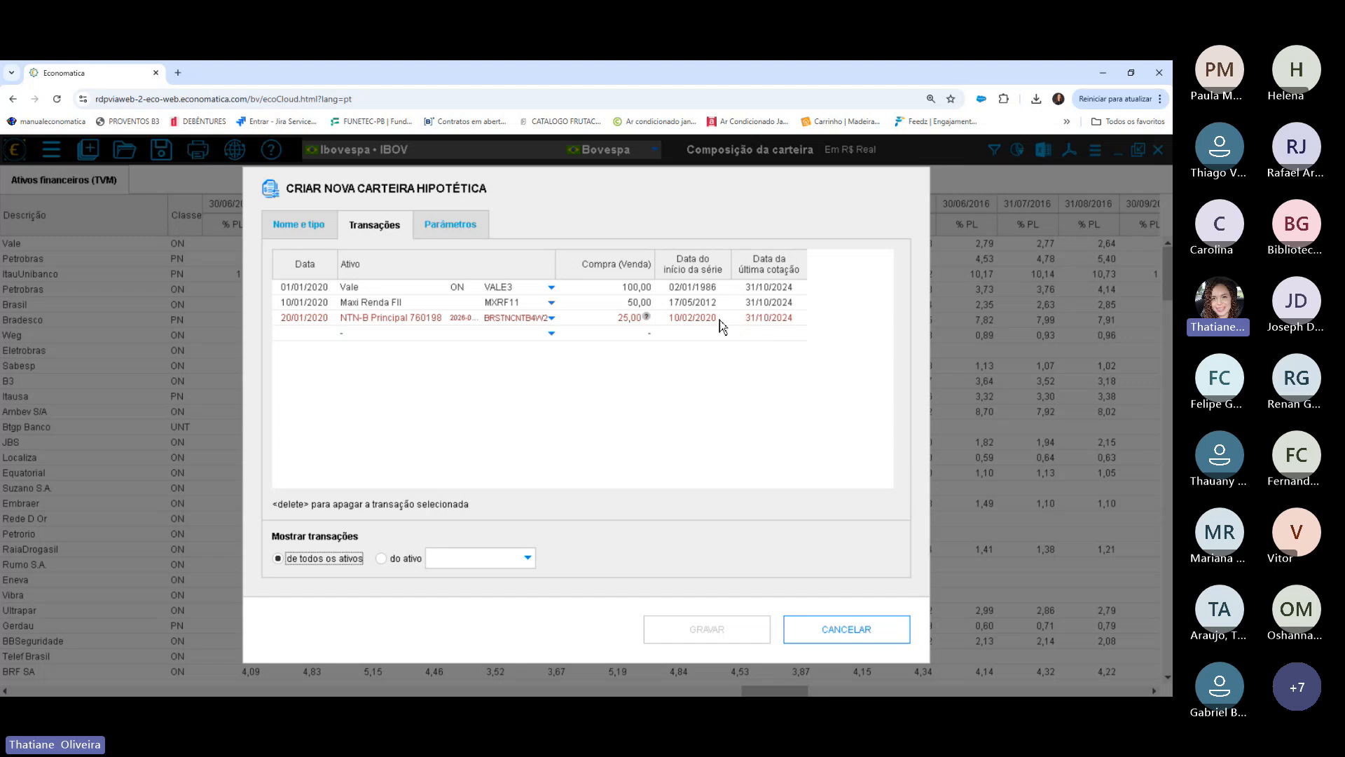
Change the date of the NTN-B Principal transaction to 20/02/2020.
left_click(305, 319)
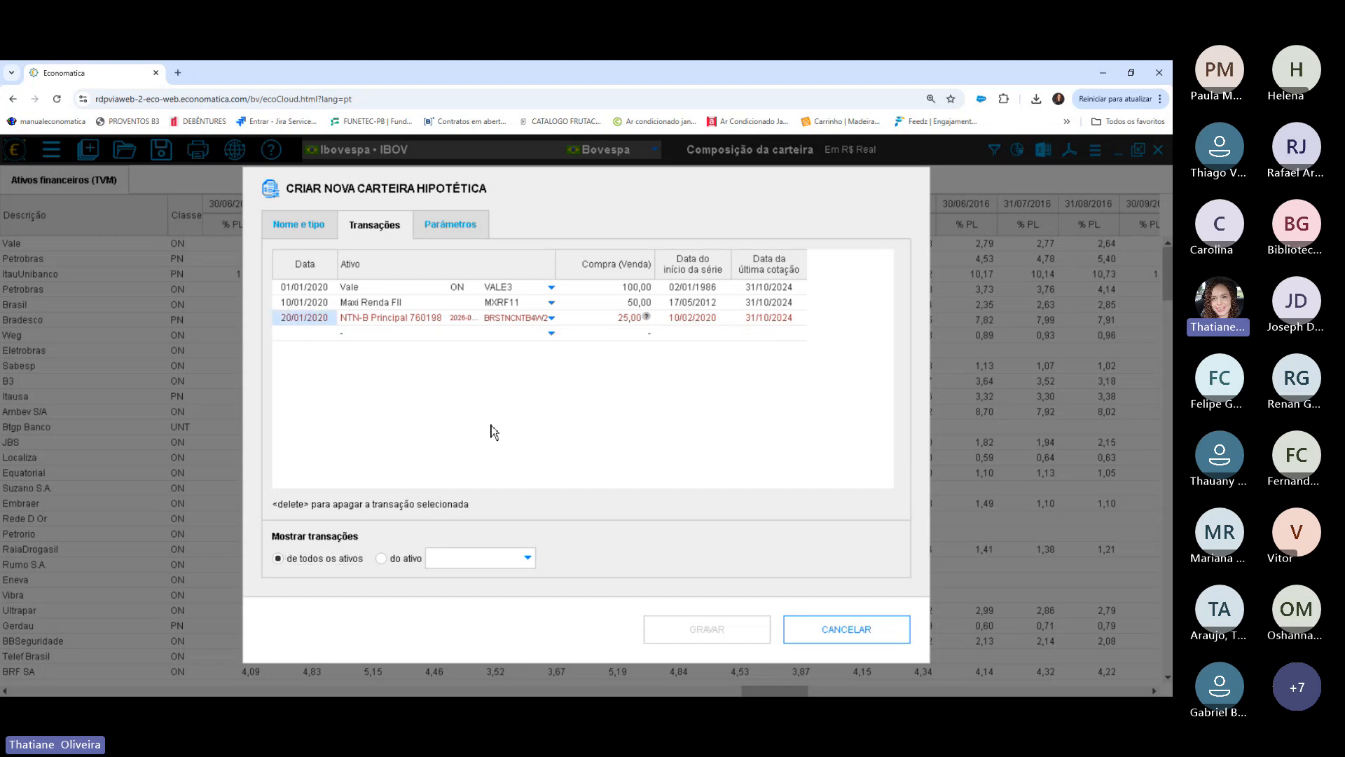
type("20/02/")
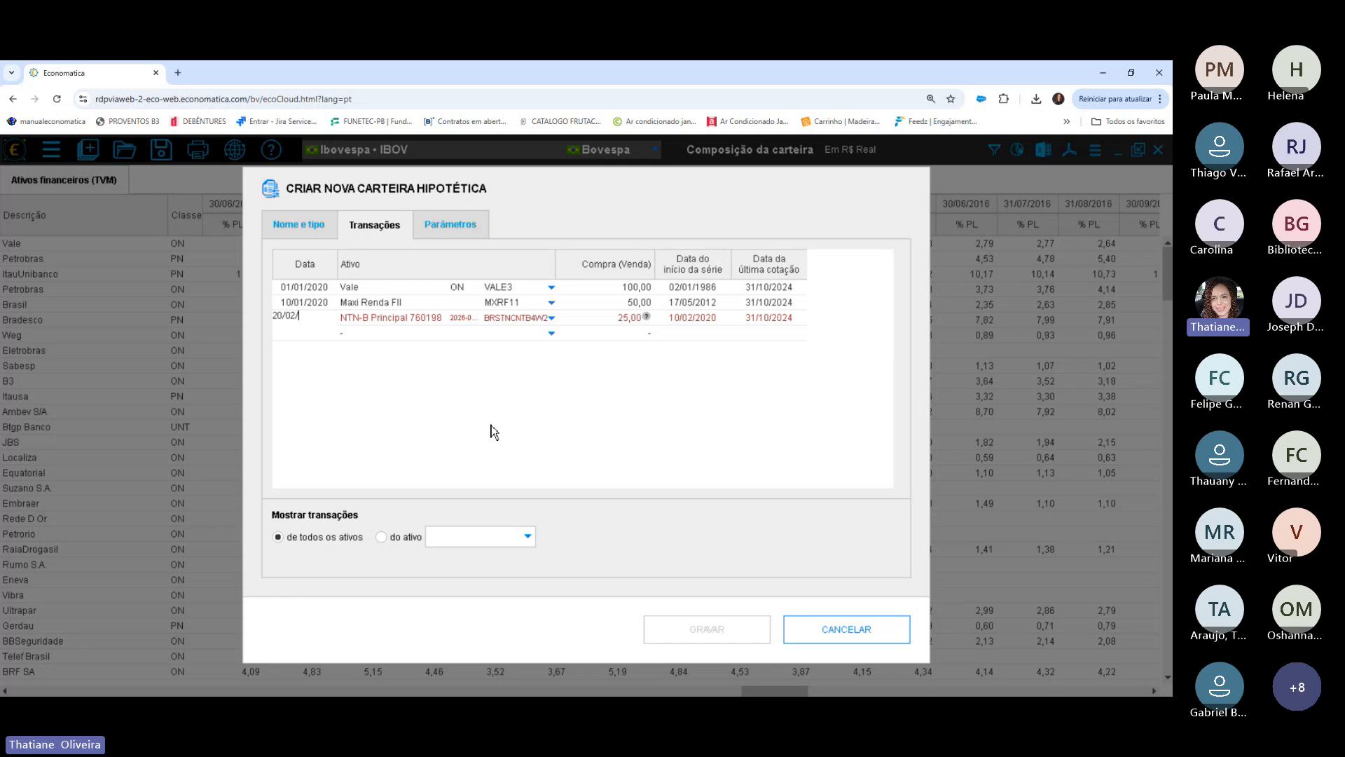
type("2020")
key("Return")
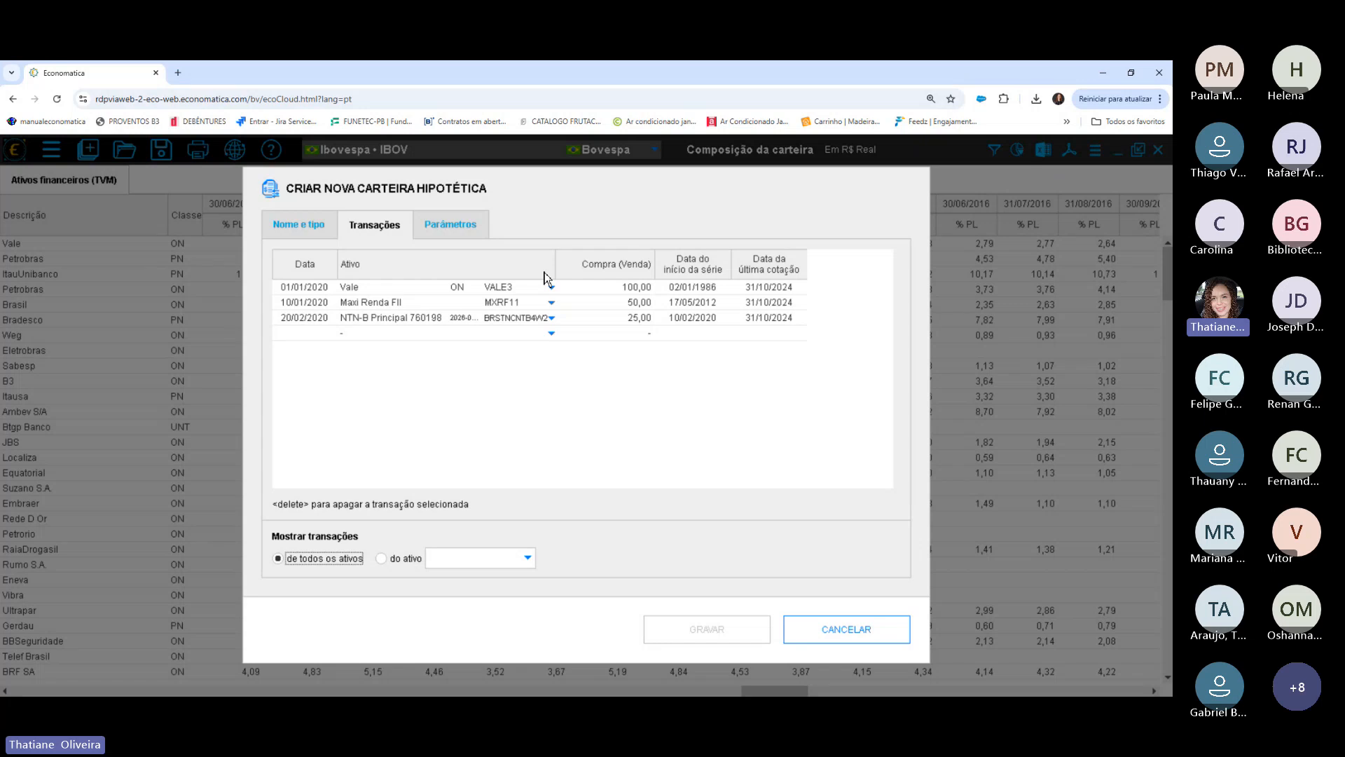
Review the portfolio's quota, tolerance and currency parameters with the initial quota value option selected, and return to its transactions.
left_click(465, 229)
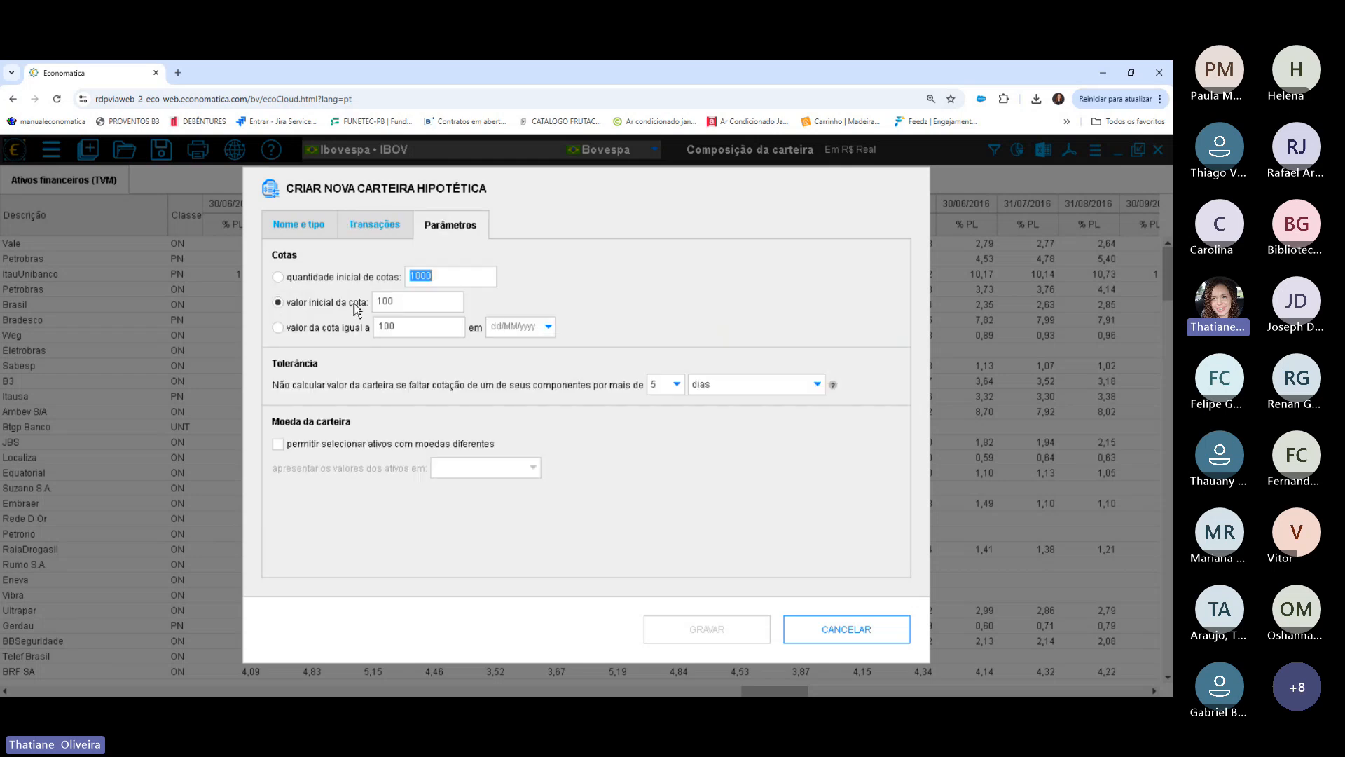
left_click(355, 304)
left_click(374, 224)
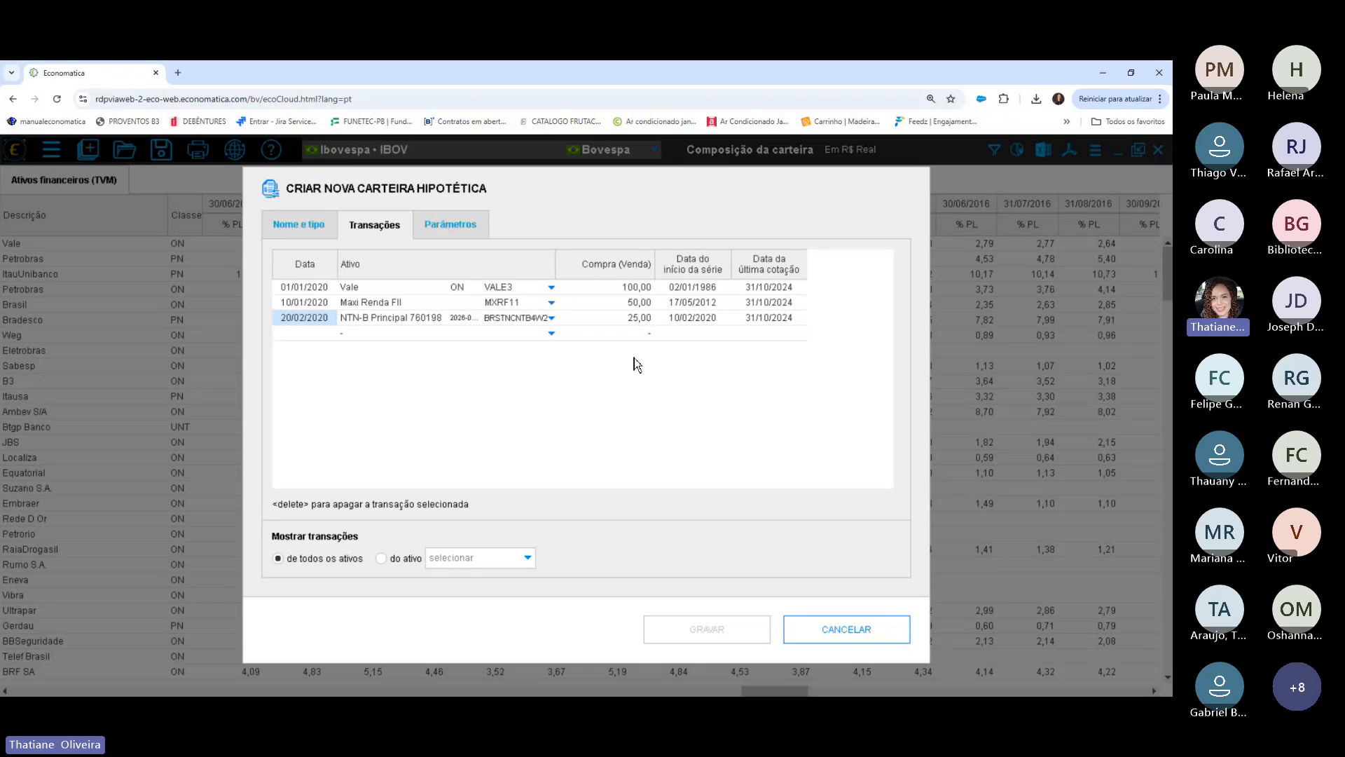
Change the portfolio type to Porcentual and insert the Petrobras PETR26 security into its composition.
left_click(330, 220)
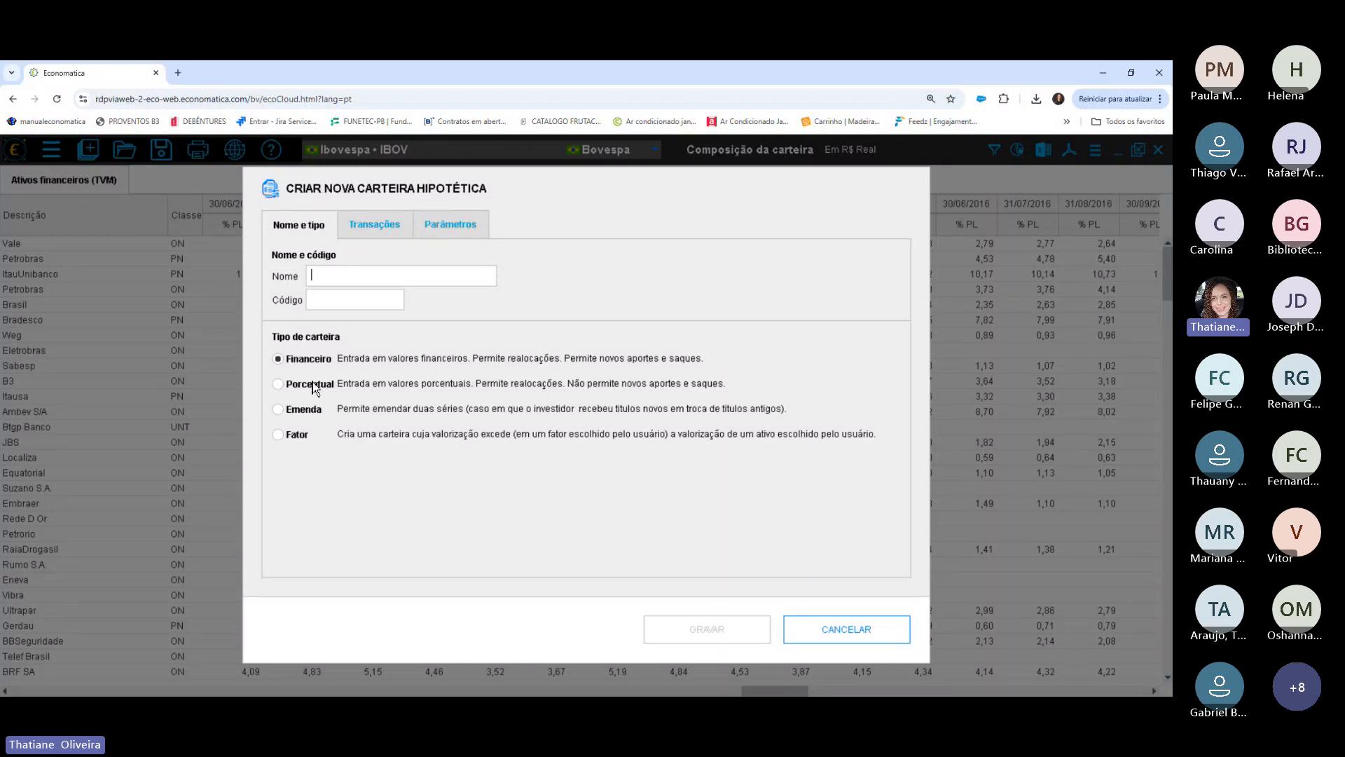
left_click(282, 384)
left_click(384, 232)
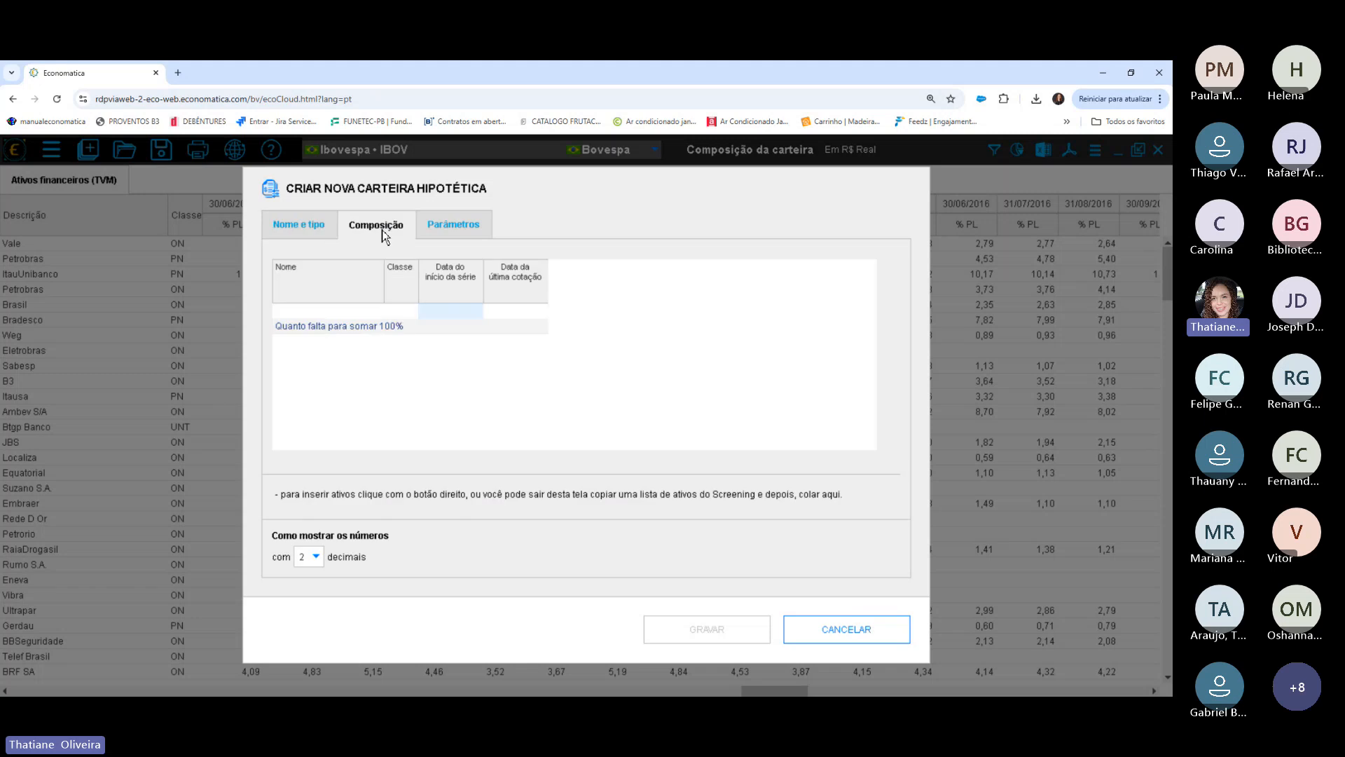
right_click(360, 314)
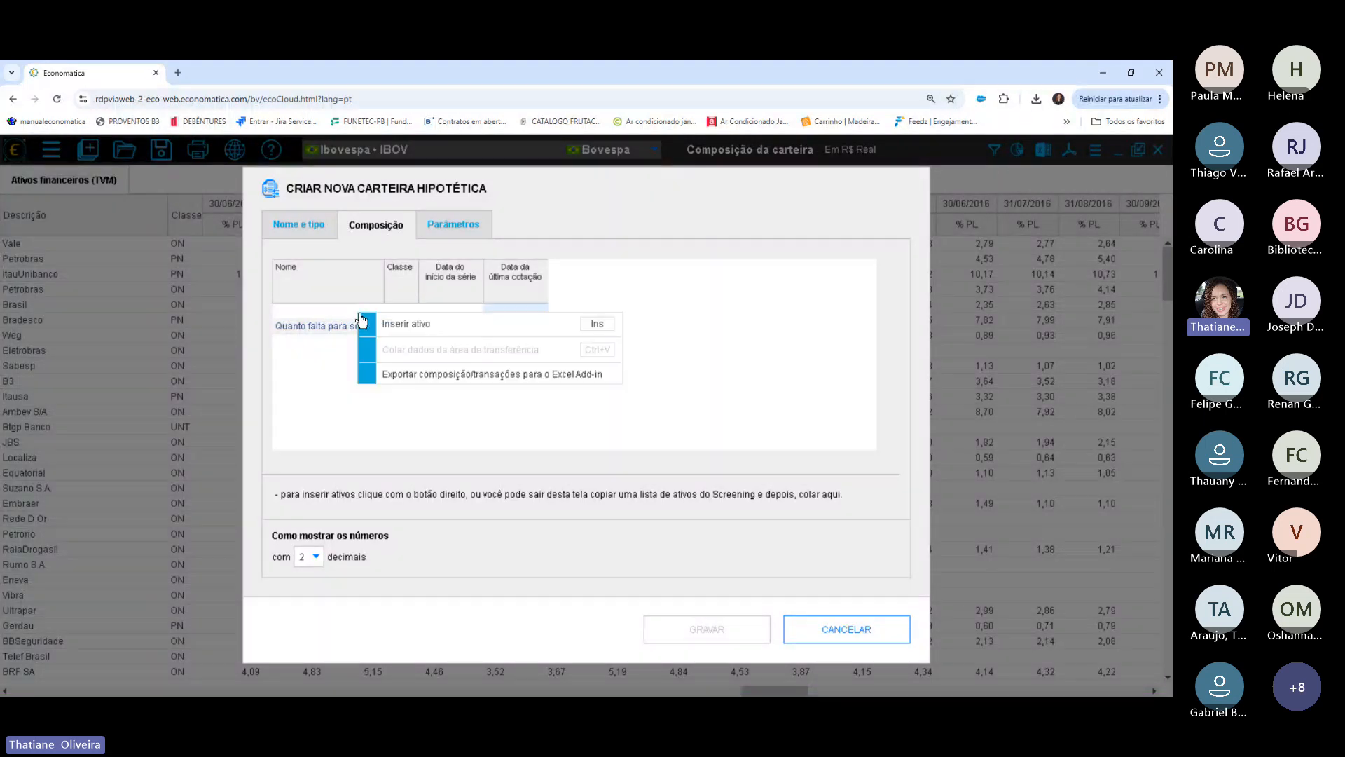
left_click(411, 327)
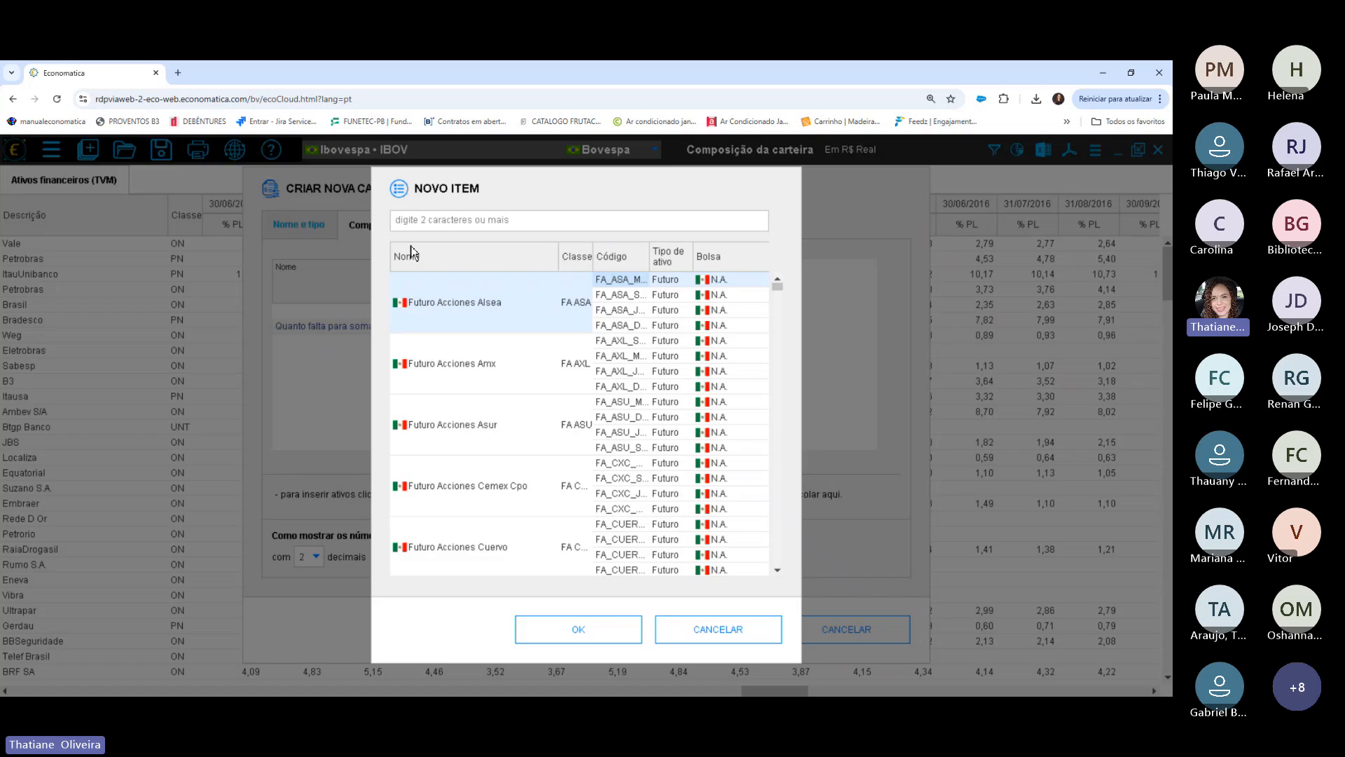
left_click(413, 223)
type("petr26")
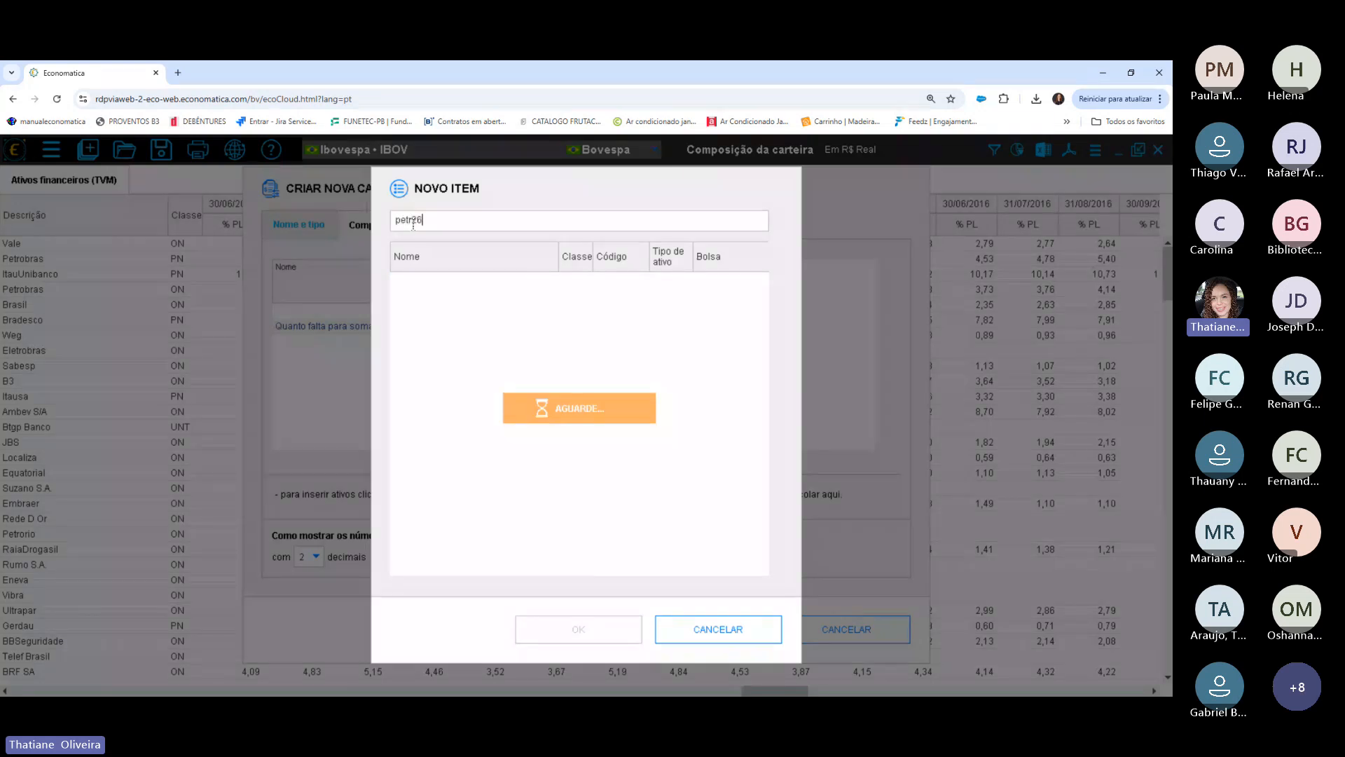
key("Return")
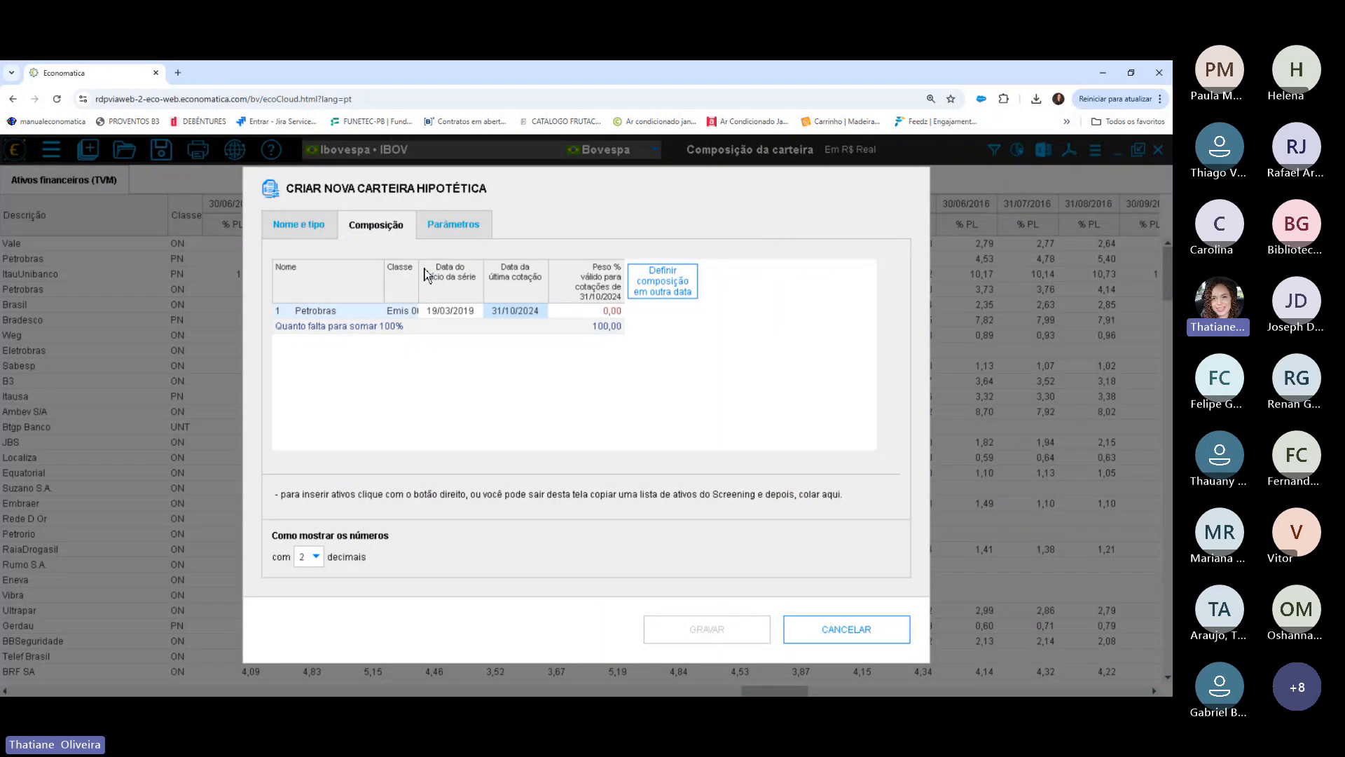
Insert the Dynamo Cougar Master - FIA fund as the second asset of the composition.
right_click(446, 312)
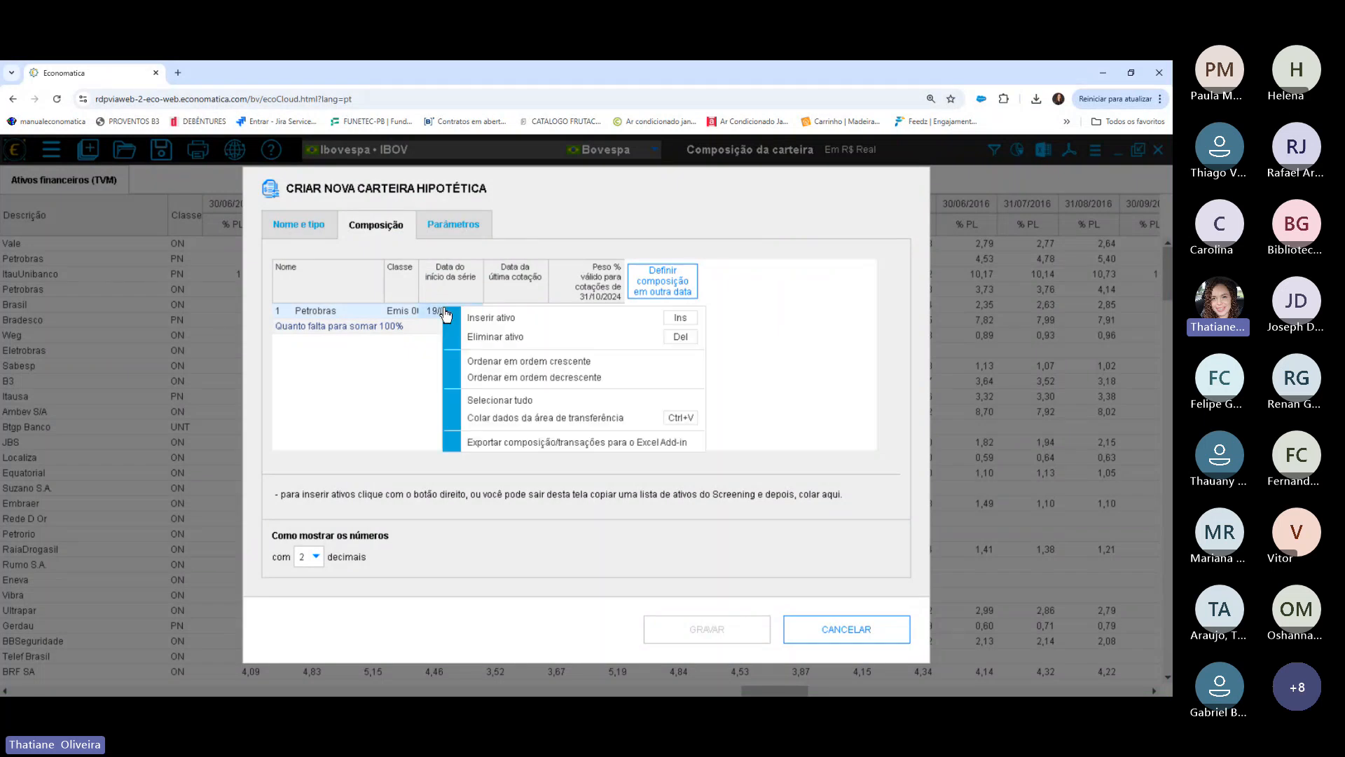
left_click(503, 319)
left_click(462, 220)
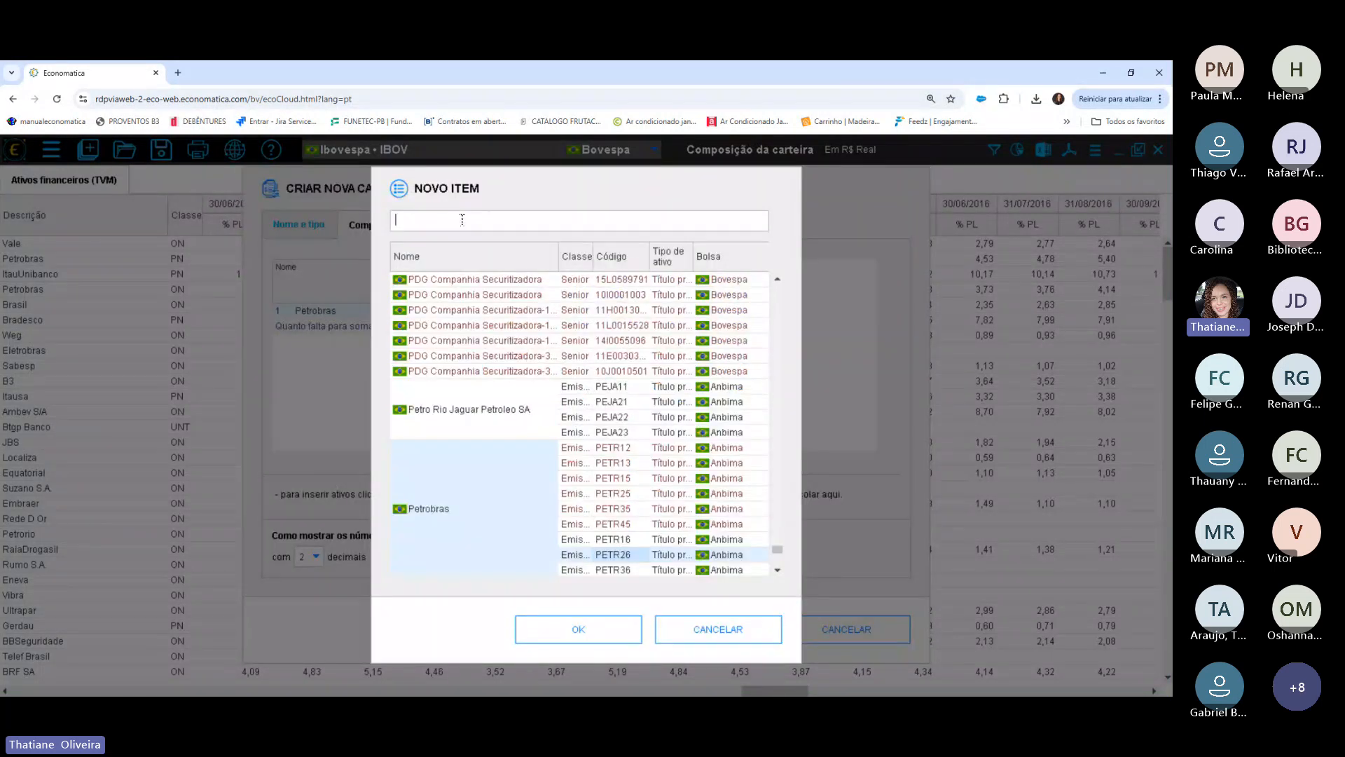
type("dynamo")
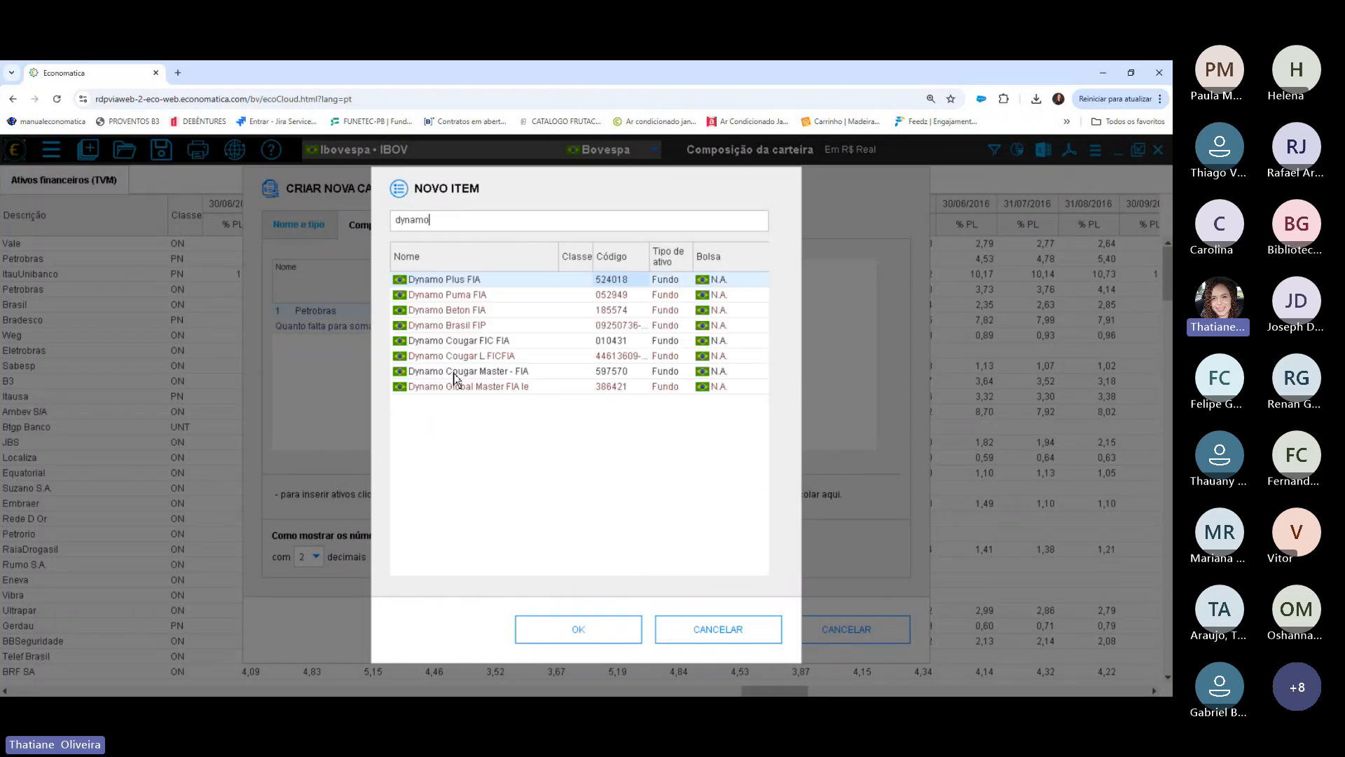
left_click(455, 372)
left_click(590, 621)
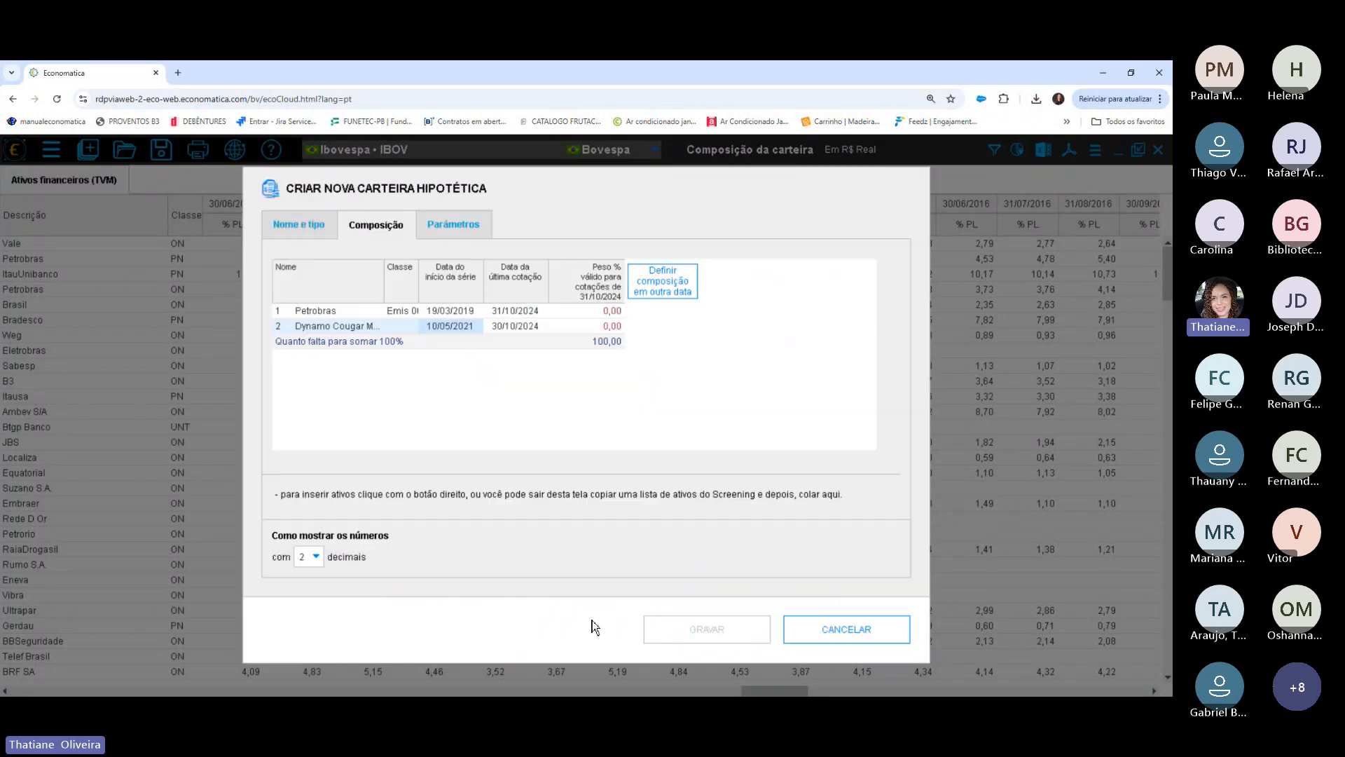
Insert the Vale security VALE38 as the third asset of the composition.
right_click(344, 327)
left_click(413, 339)
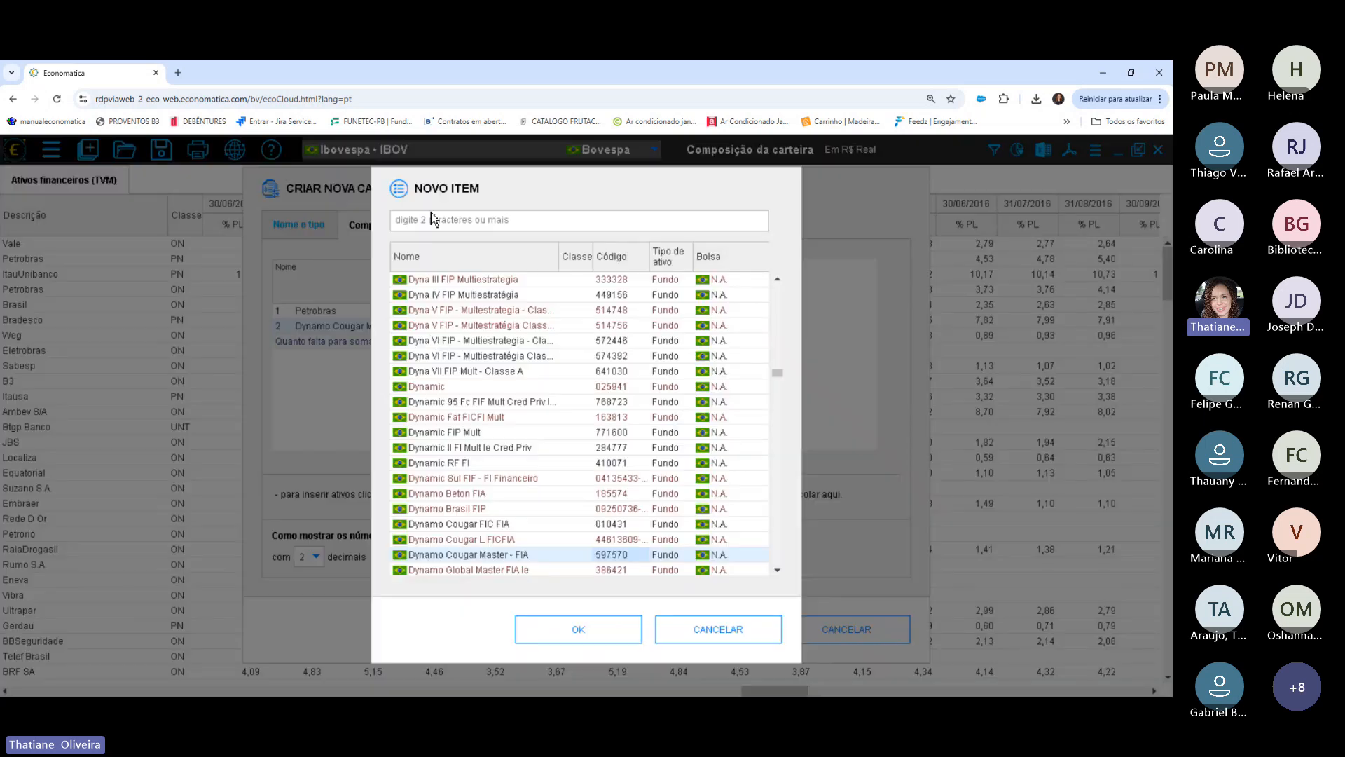
left_click(435, 220)
type("vel")
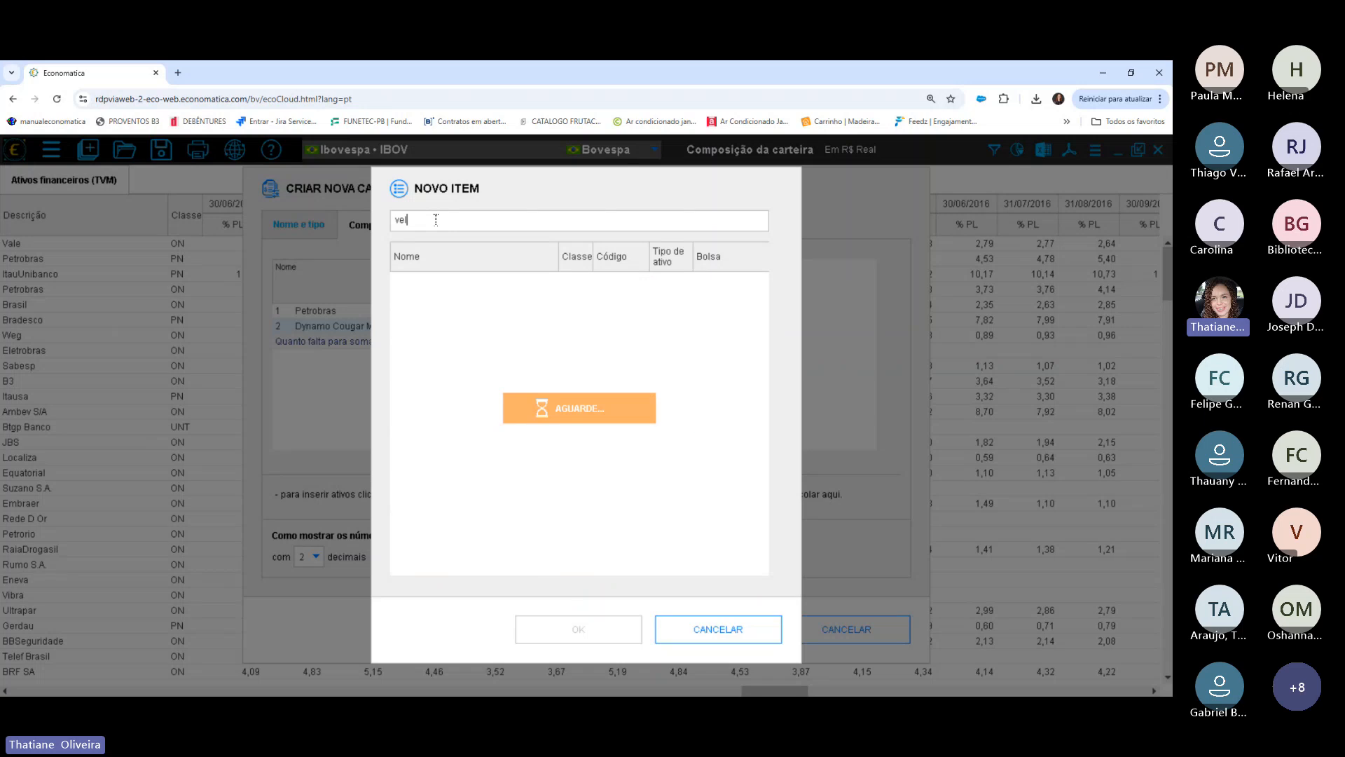
key("BackSpace")
key("BackSpace")
type("ale38")
key("Return")
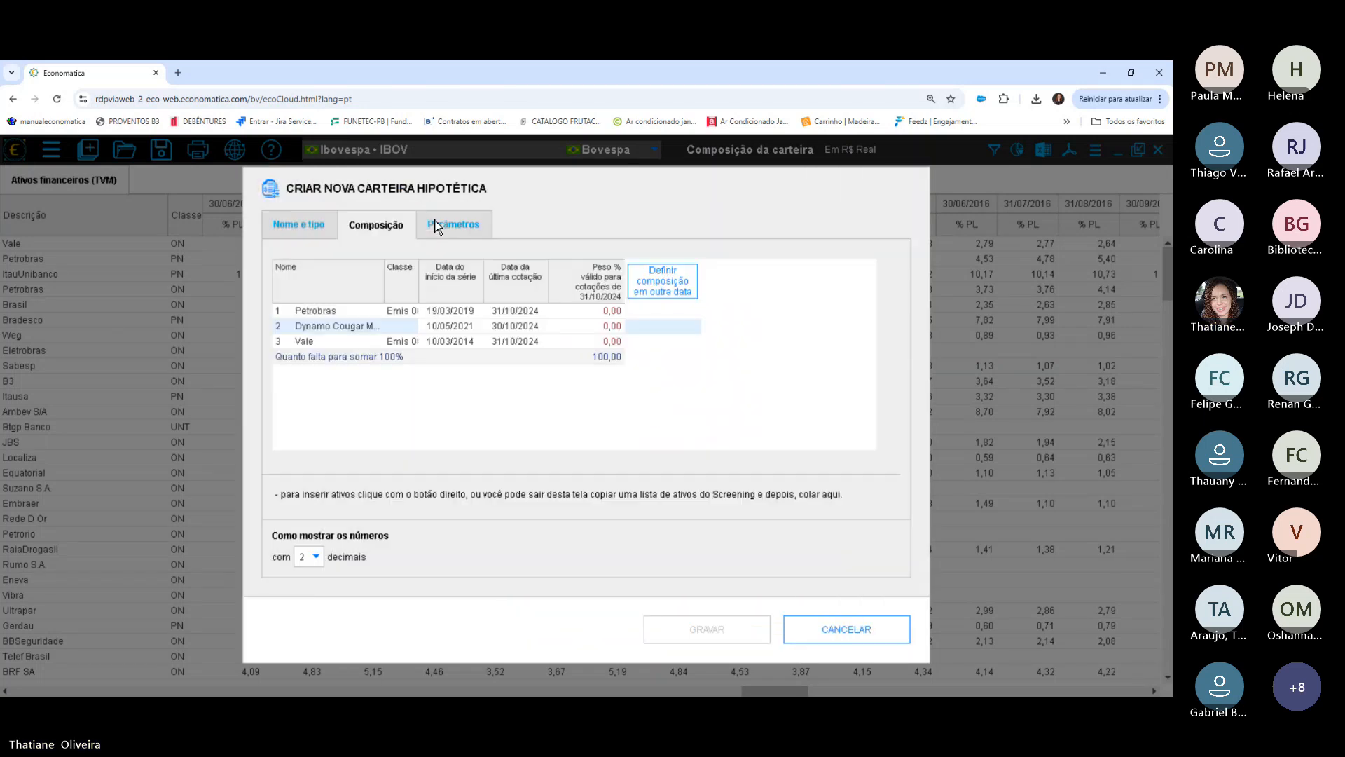
Set the composition weights to 40% for Petrobras, 30% for Dynamo Cougar Master and 30% for Vale.
left_click(581, 311)
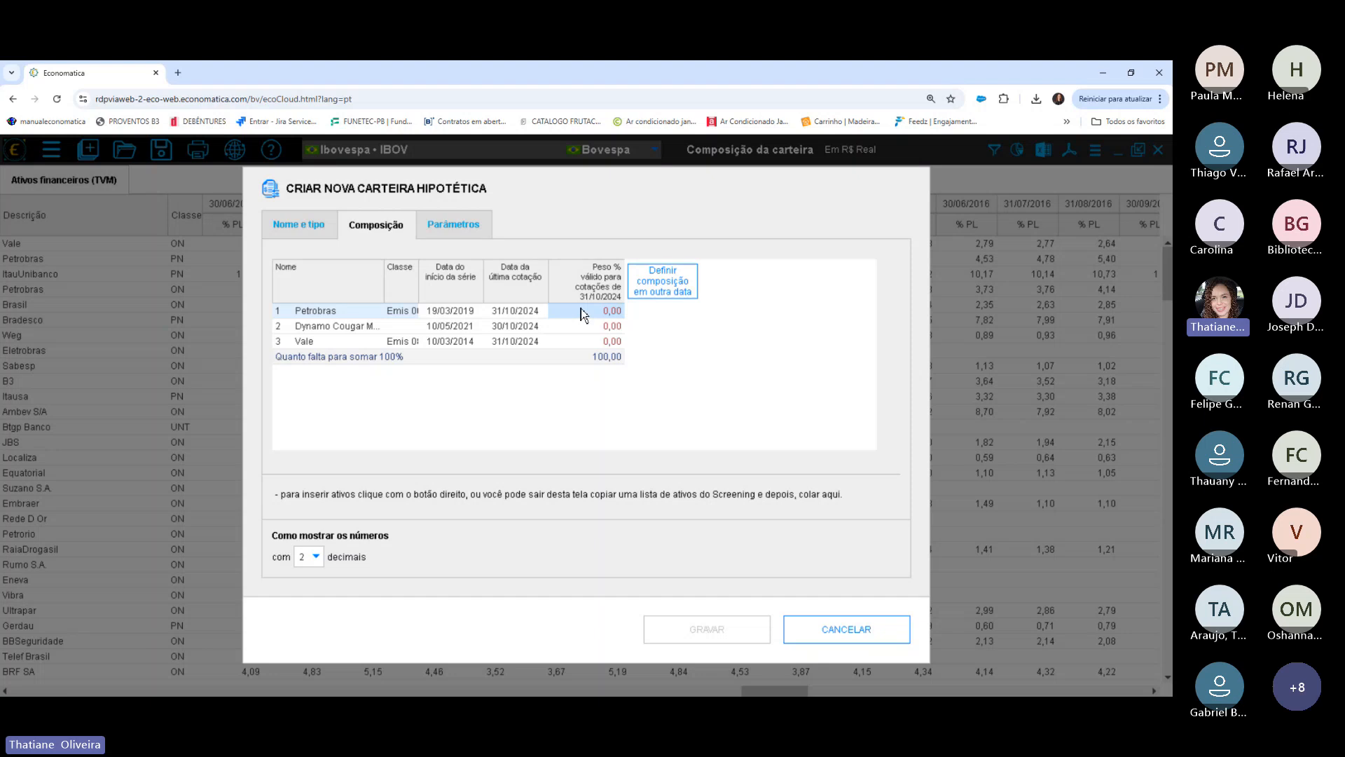
type("40")
key("Return")
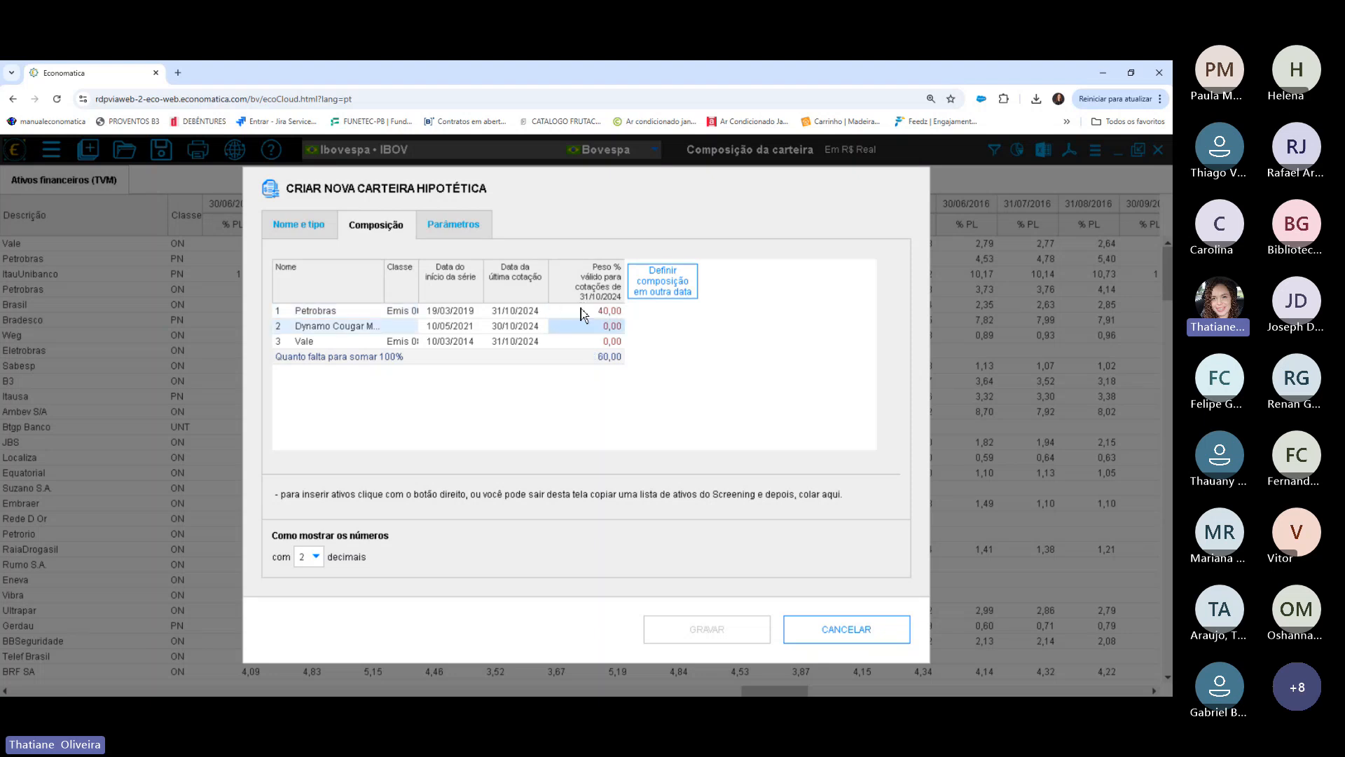
type("30")
key("Return")
type("30")
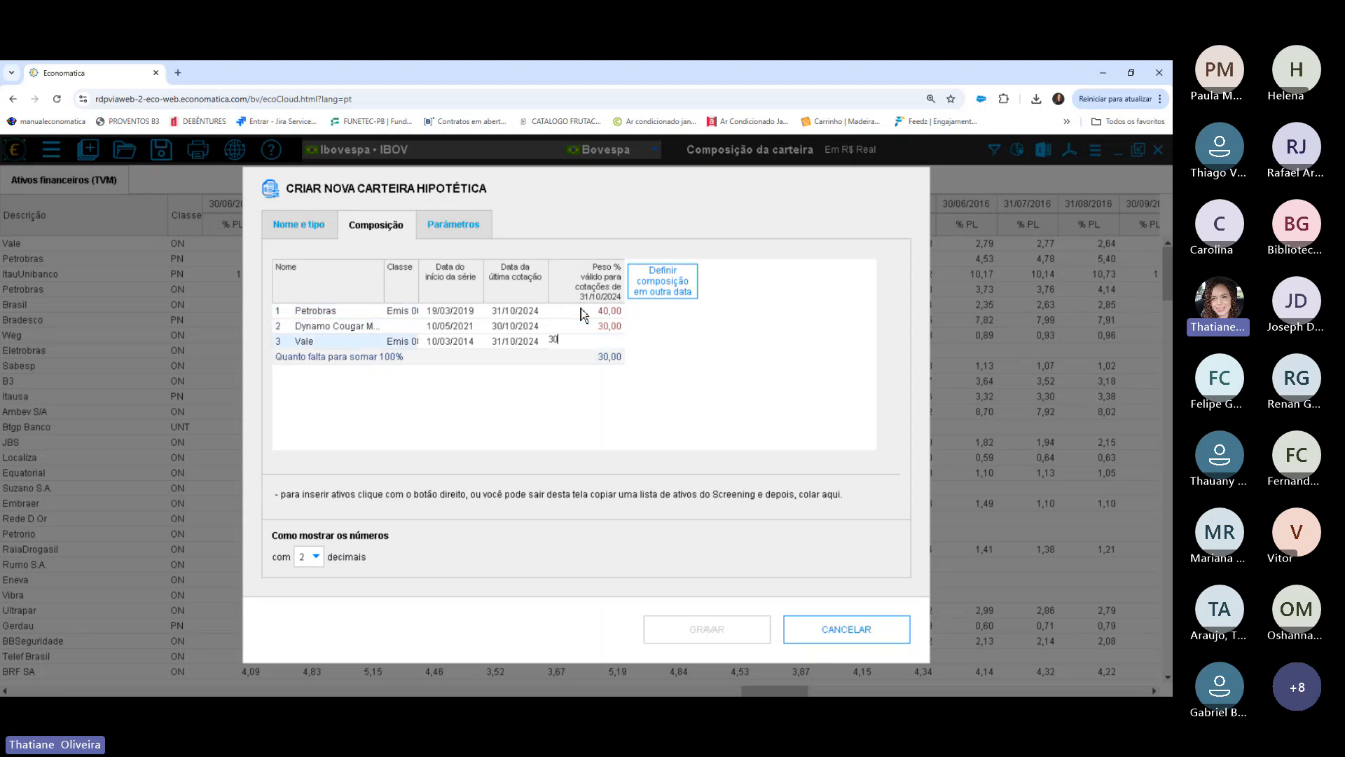
key("Return")
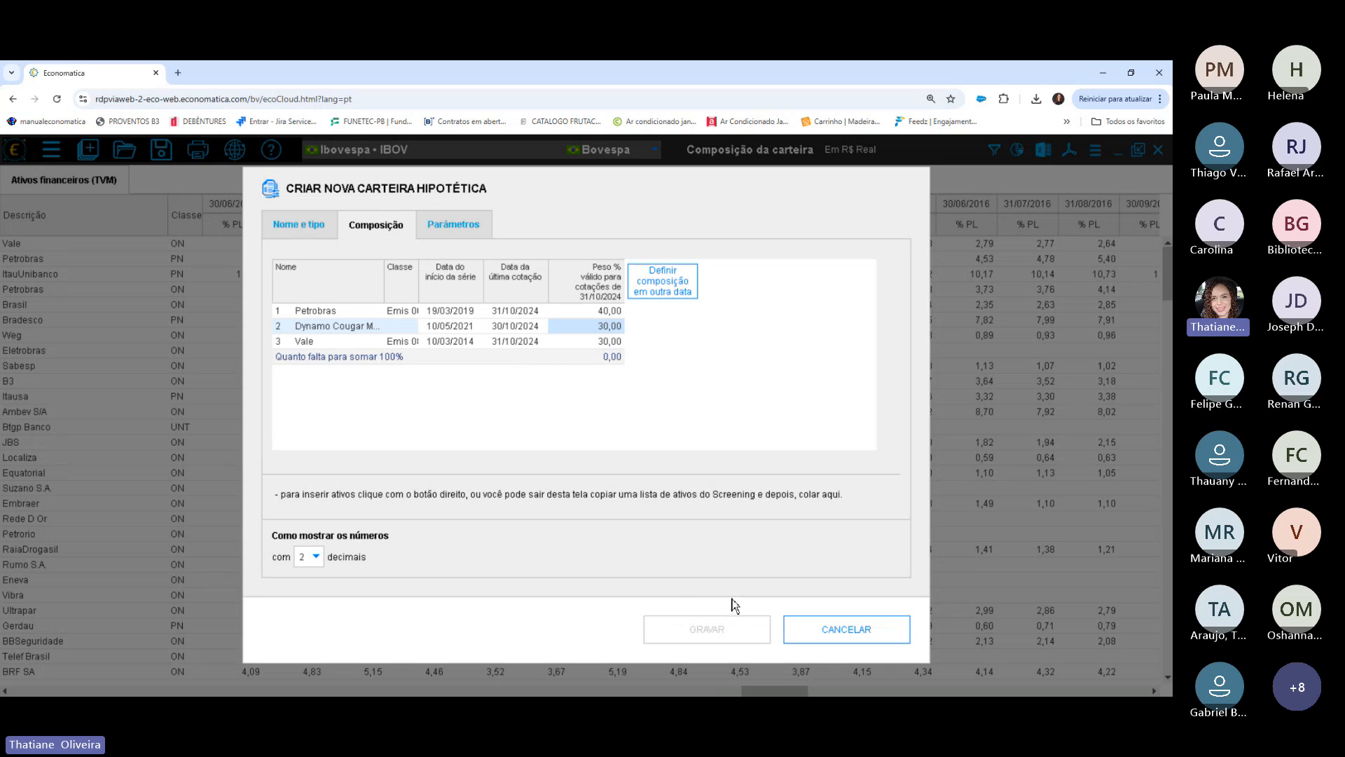
Enter a trial name and matching code for the portfolio, and clear them again.
left_click(313, 234)
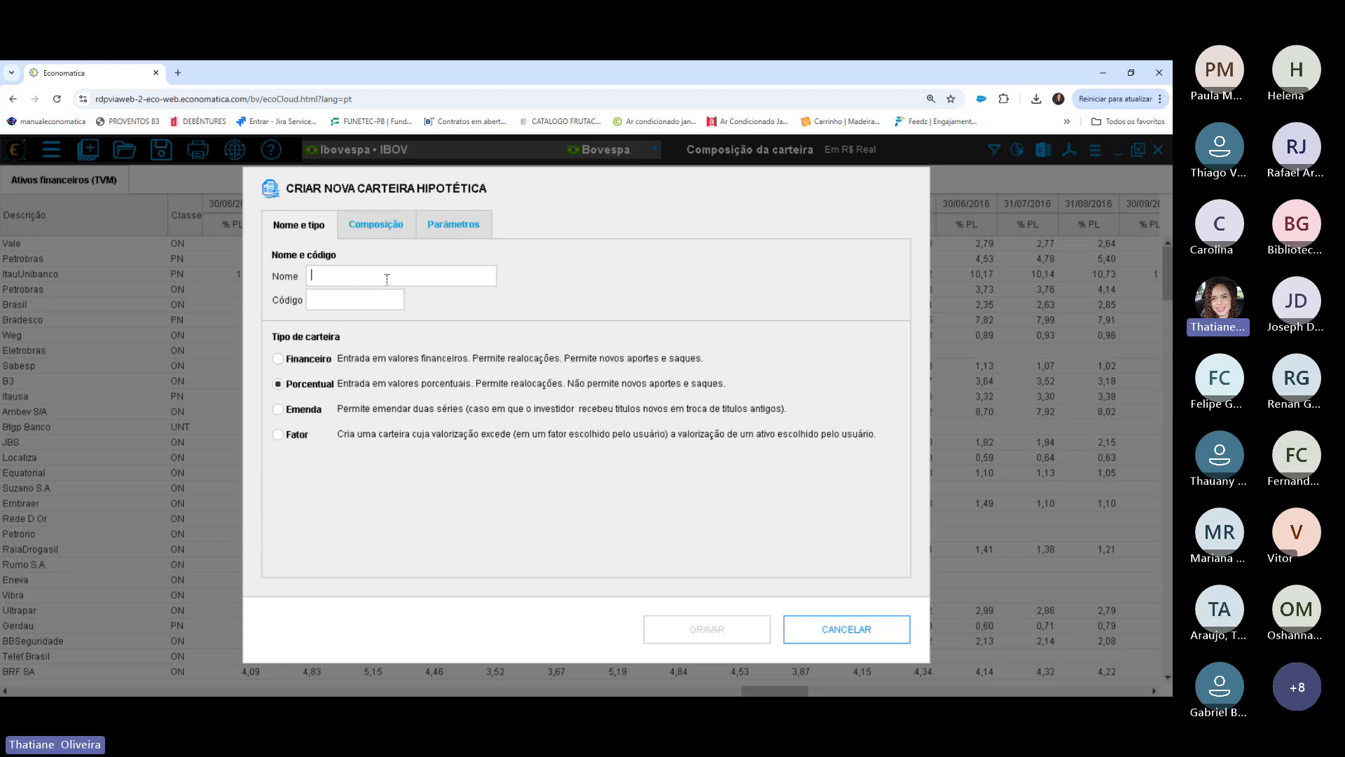
type("thaty")
key("Tab")
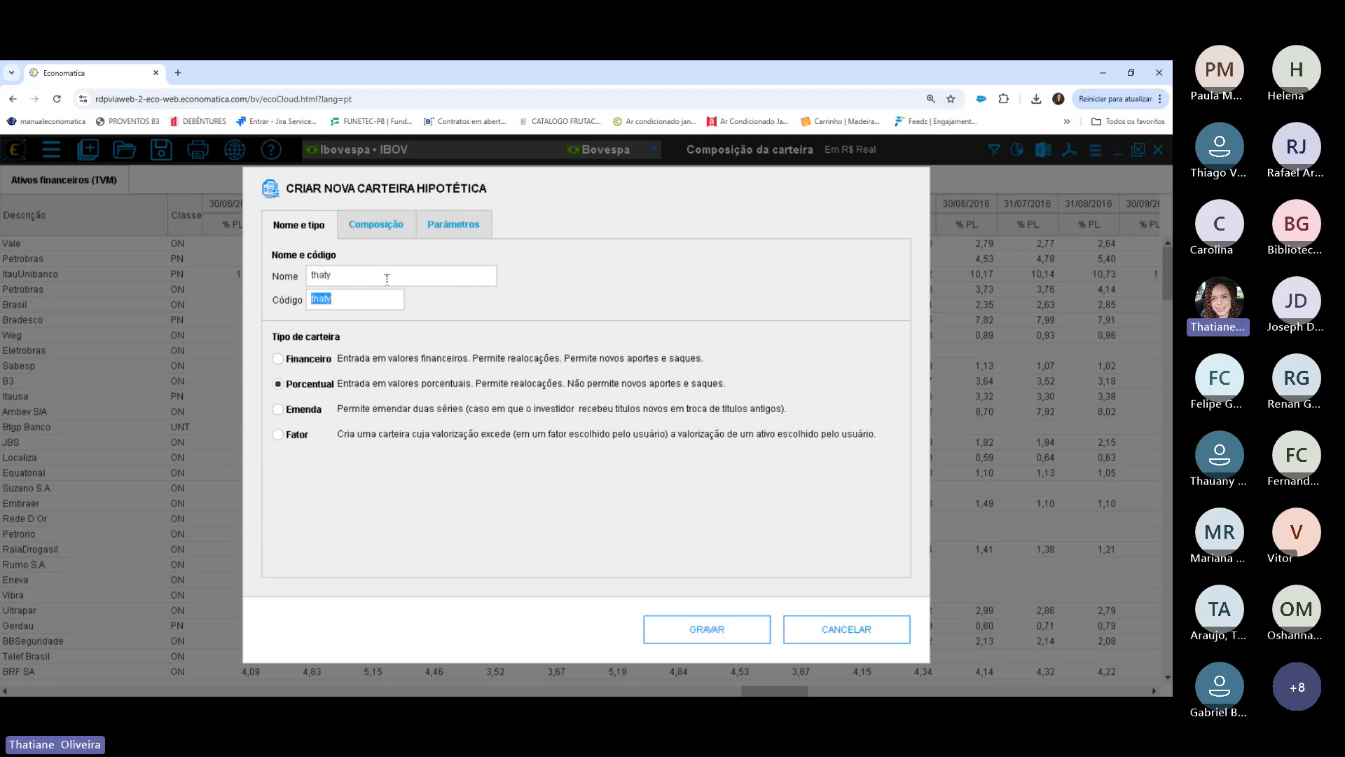
left_click(694, 631)
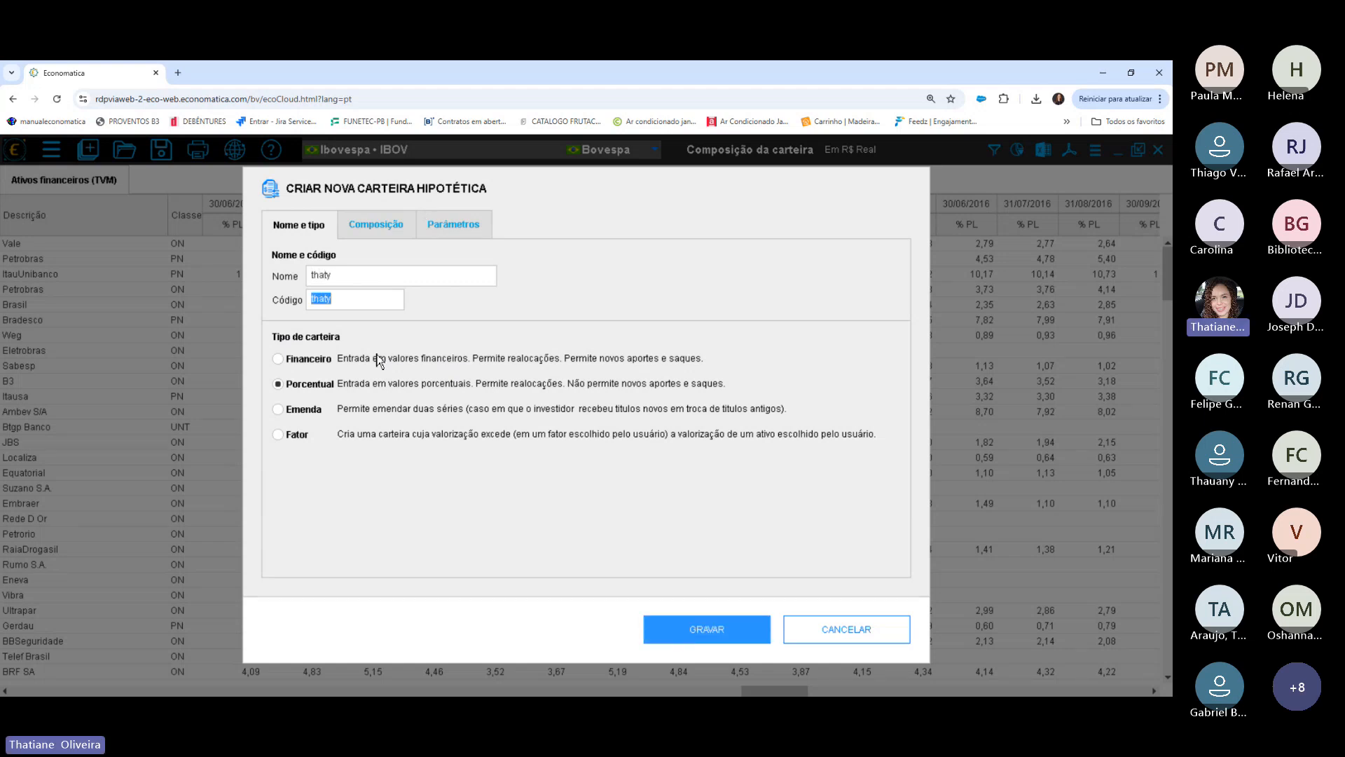
left_click_drag(331, 275, 303, 278)
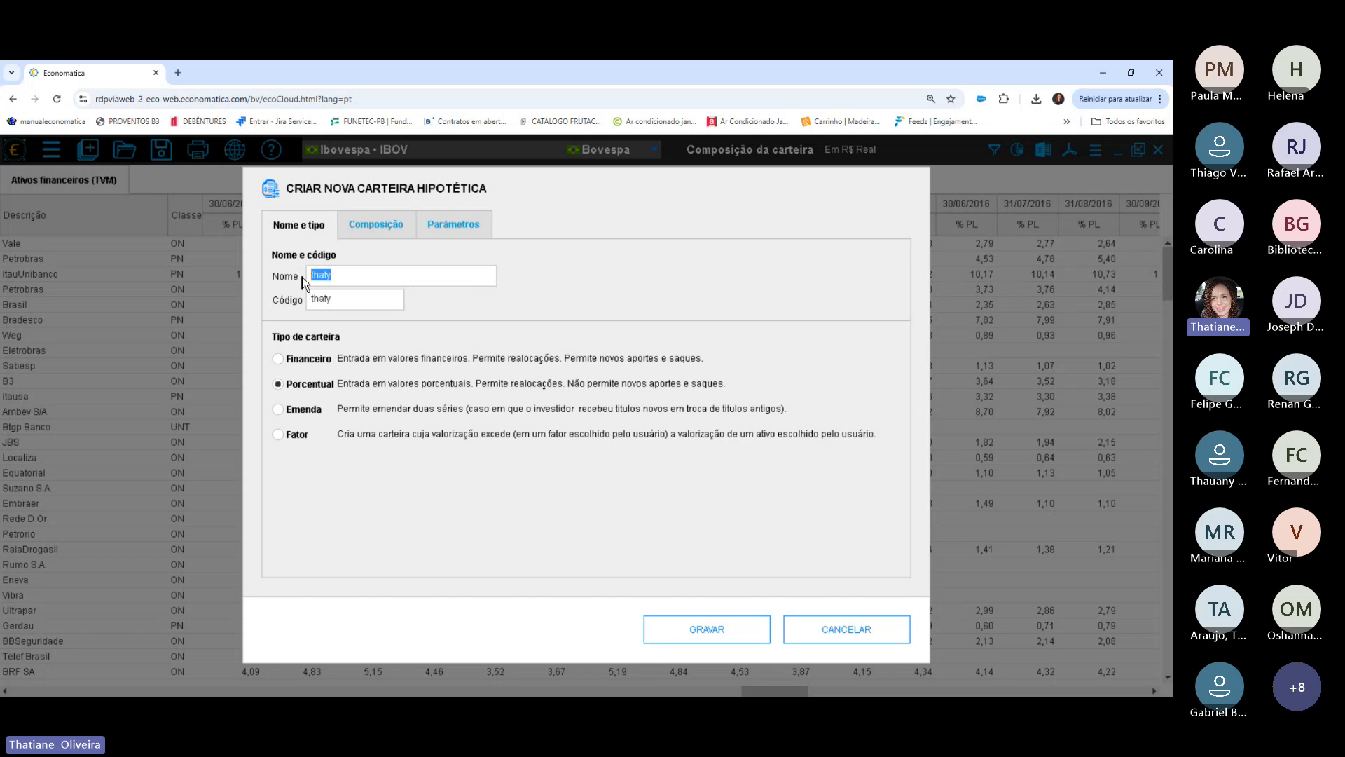
key("BackSpace")
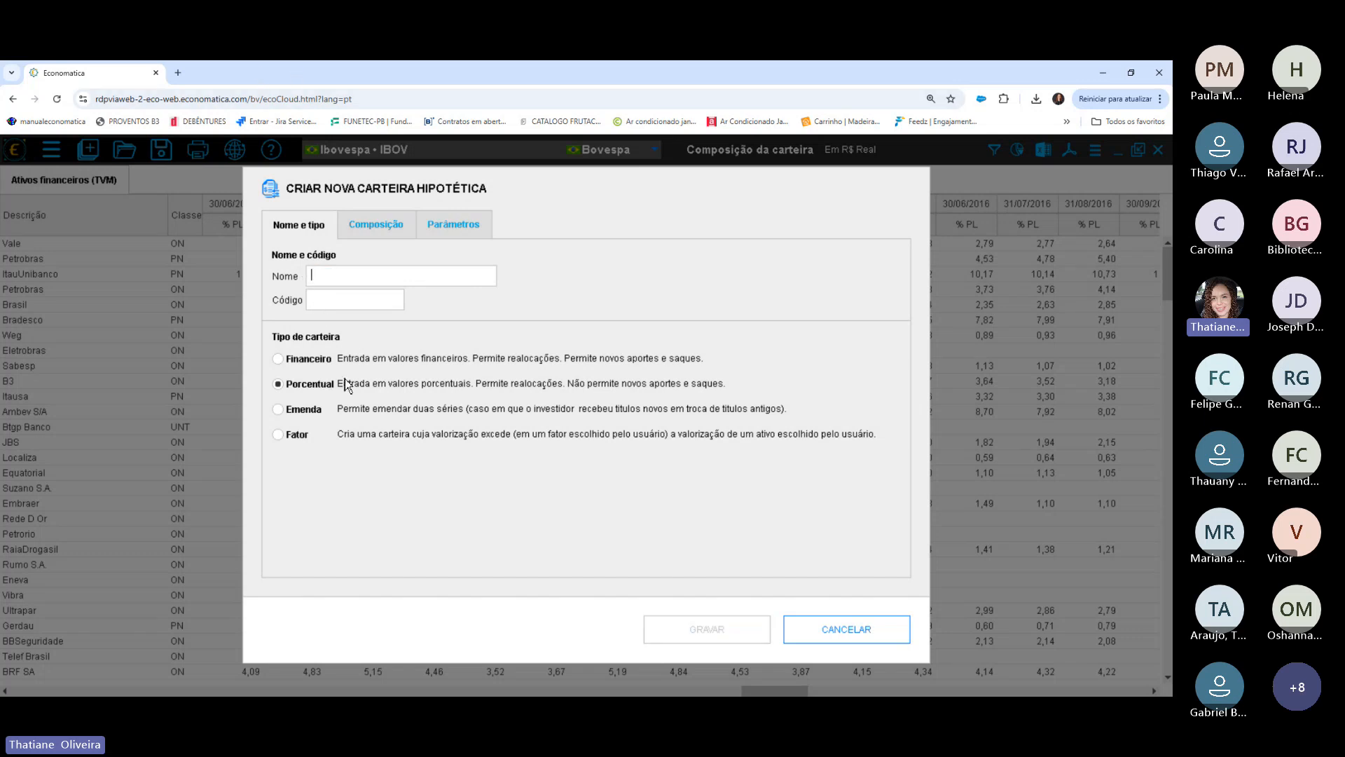
Recheck the percentage composition and try the Emenda portfolio type.
left_click(388, 233)
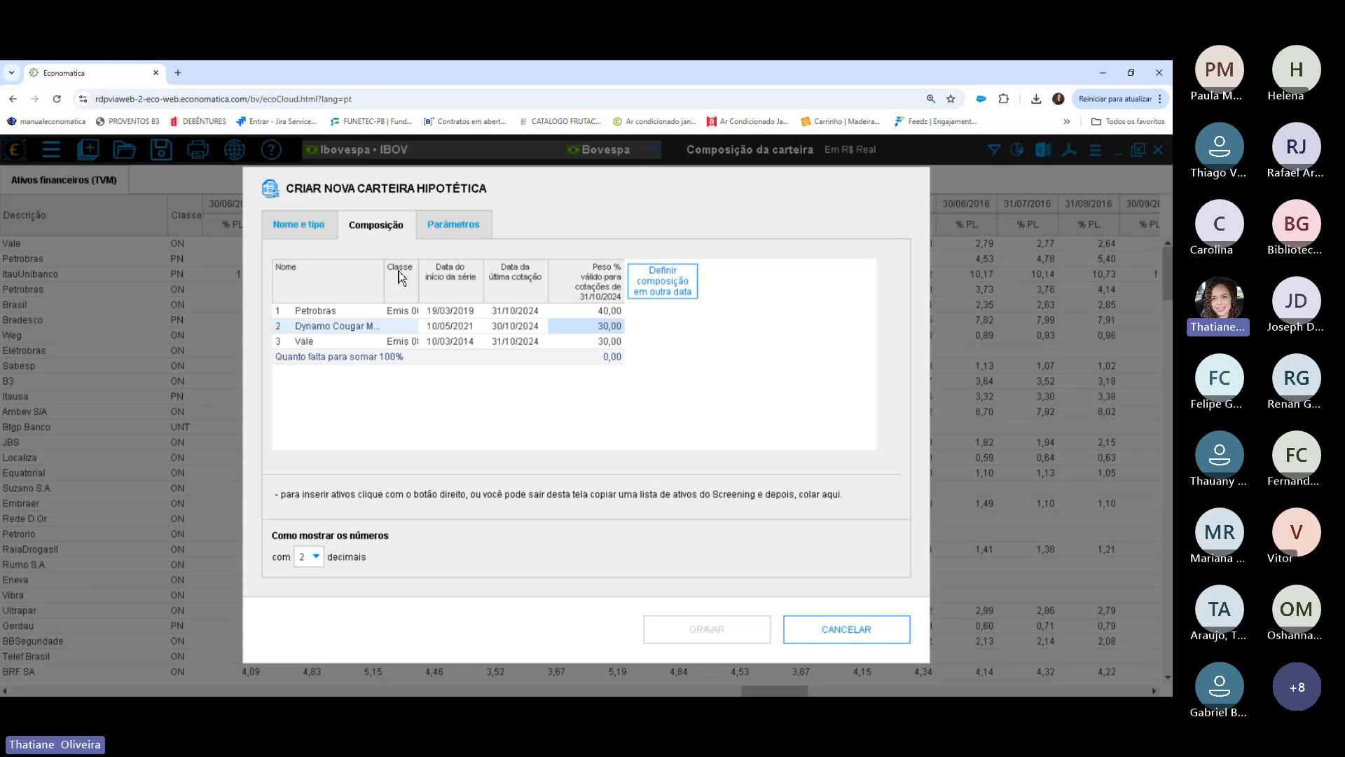
left_click(315, 228)
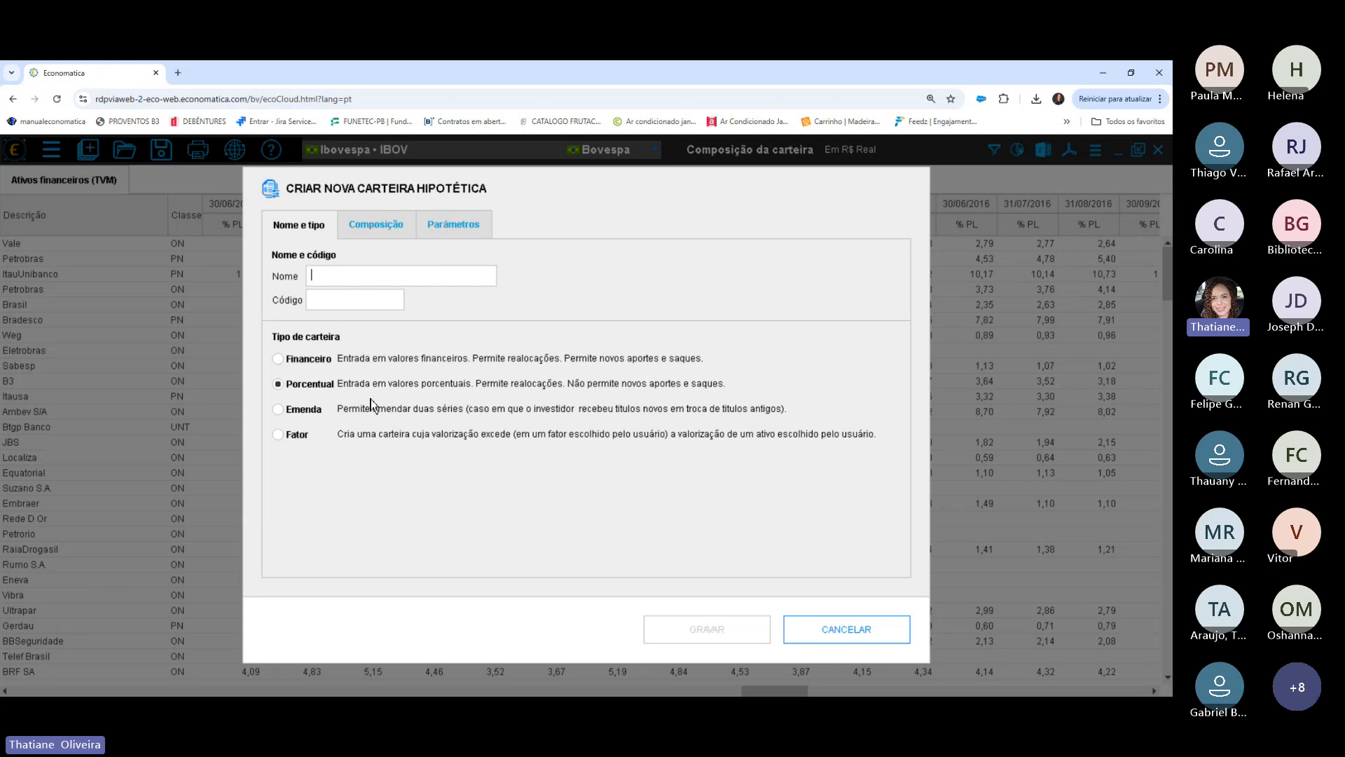
left_click(310, 412)
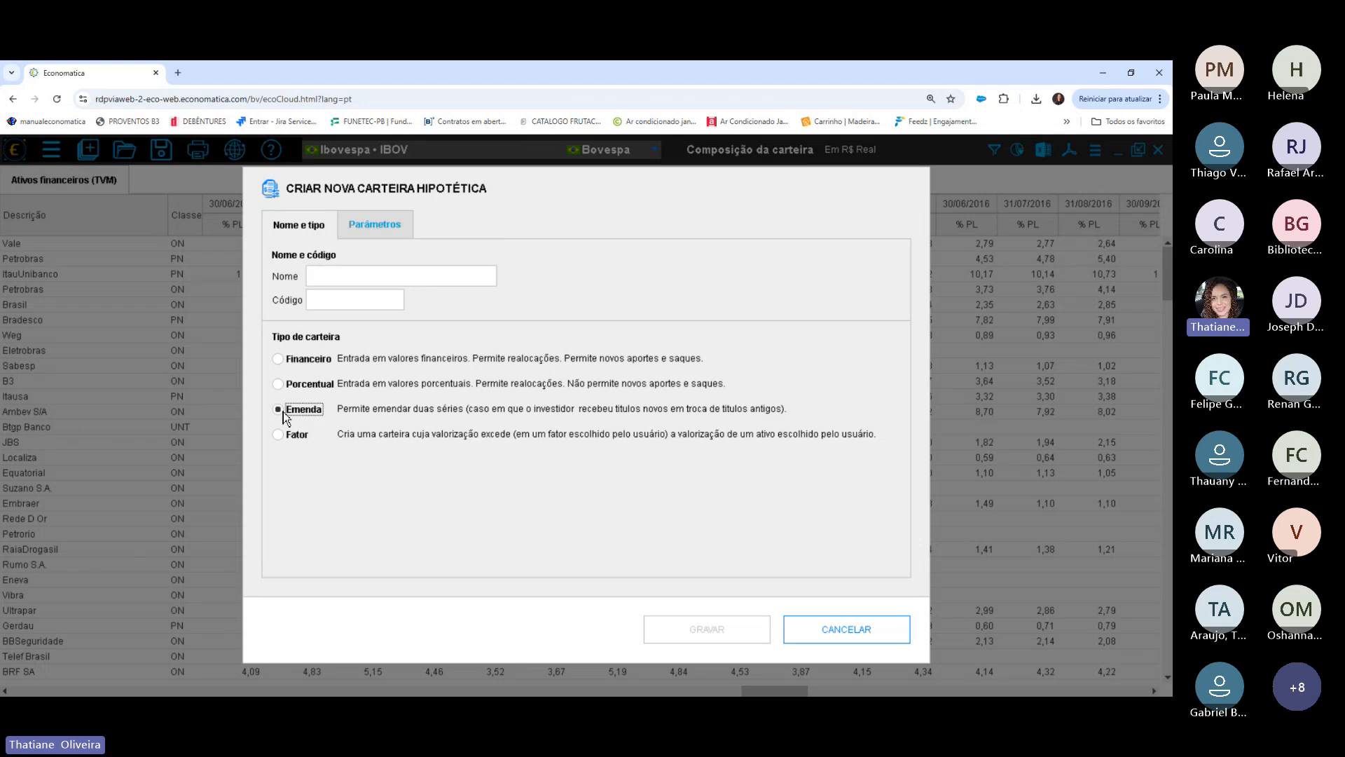
Set the portfolio type to Fator and search the base assets for ipca, highlighting the ipca +5 portfolio.
left_click(290, 438)
left_click(384, 225)
left_click(483, 465)
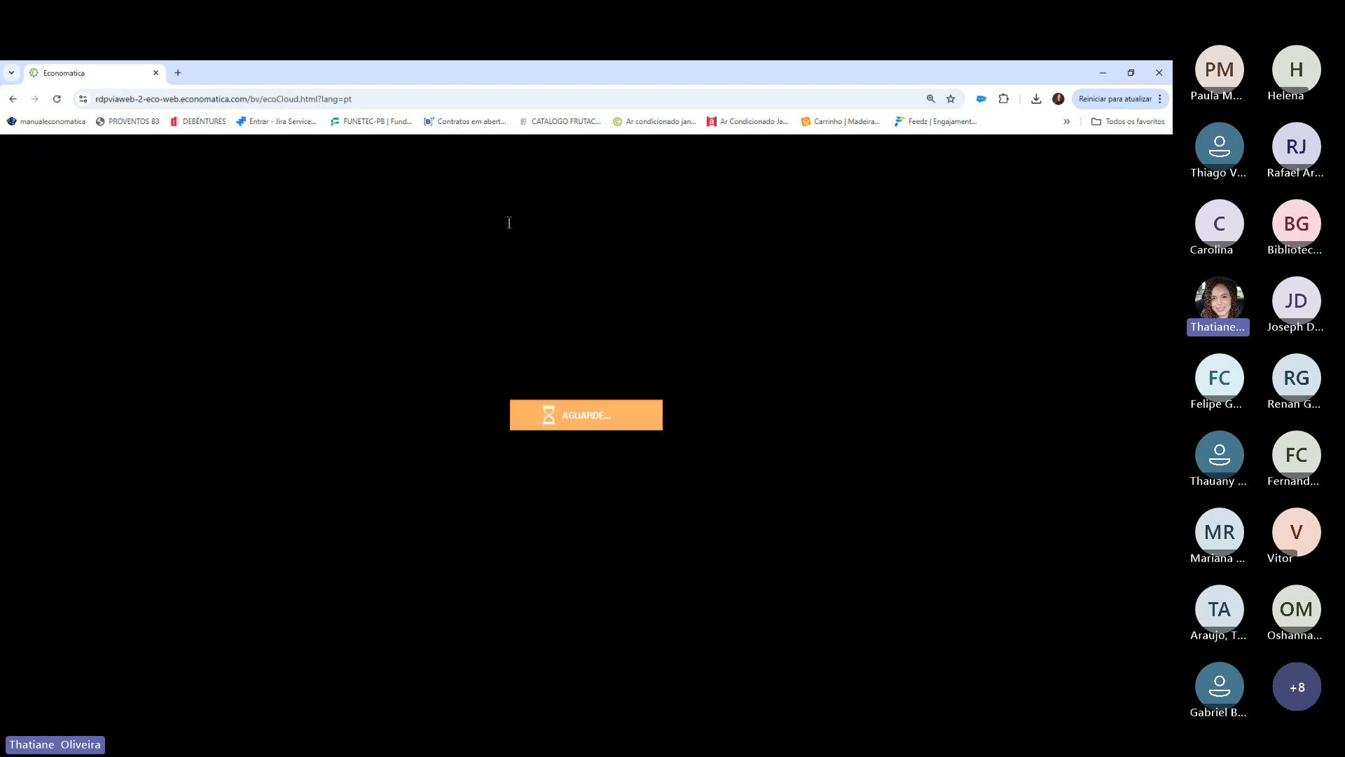
type("ipca")
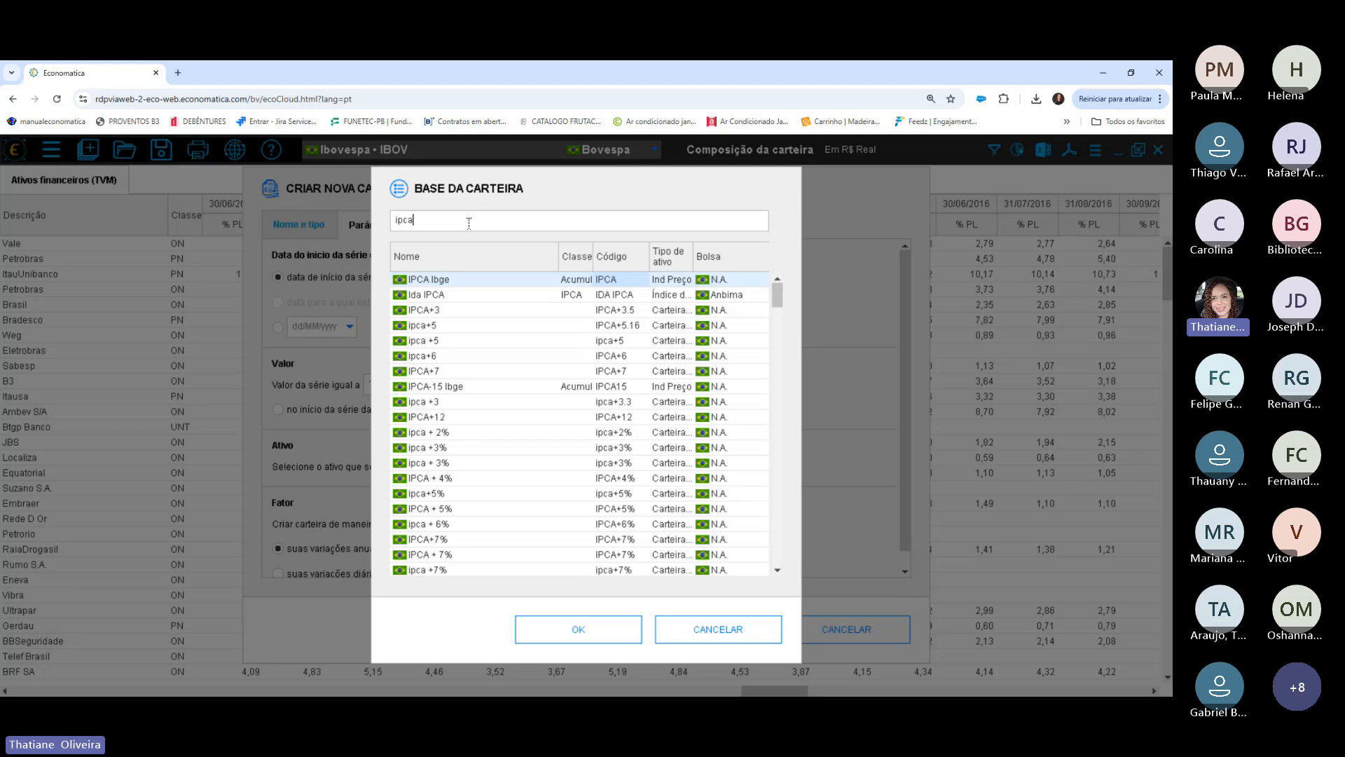
left_click(625, 359)
left_click(620, 373)
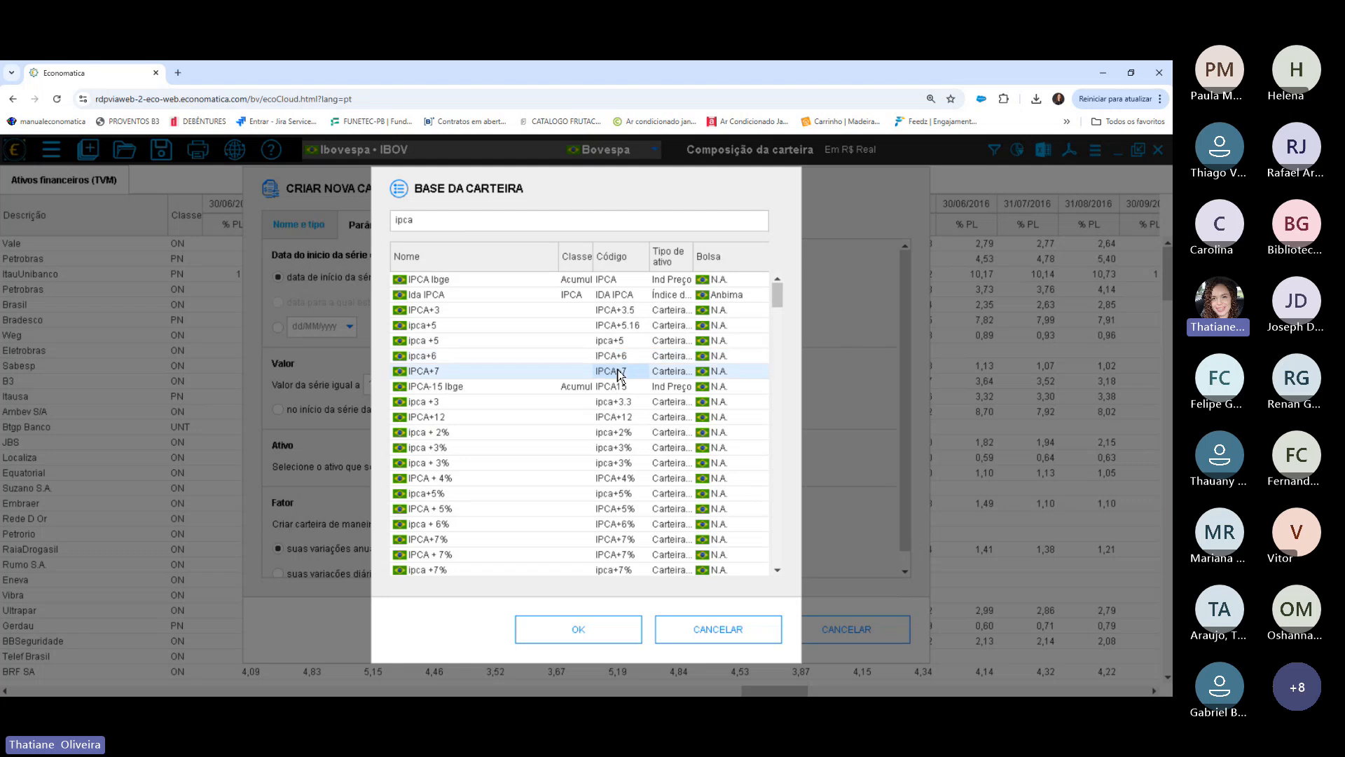
left_click(616, 342)
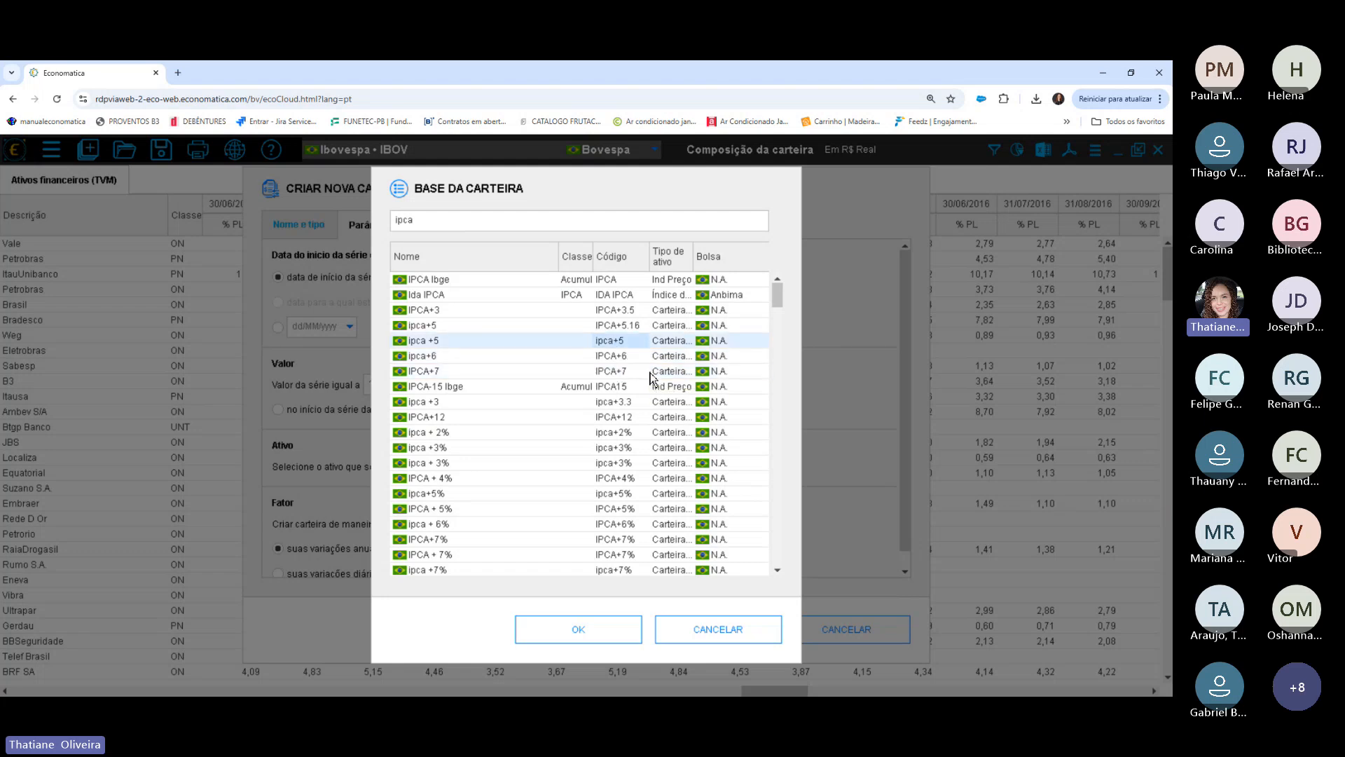
Search the base assets for ibov, highlight IBOV Markowitz, and return to the name and type settings without choosing a base.
left_click_drag(413, 221, 392, 220)
type("ibov")
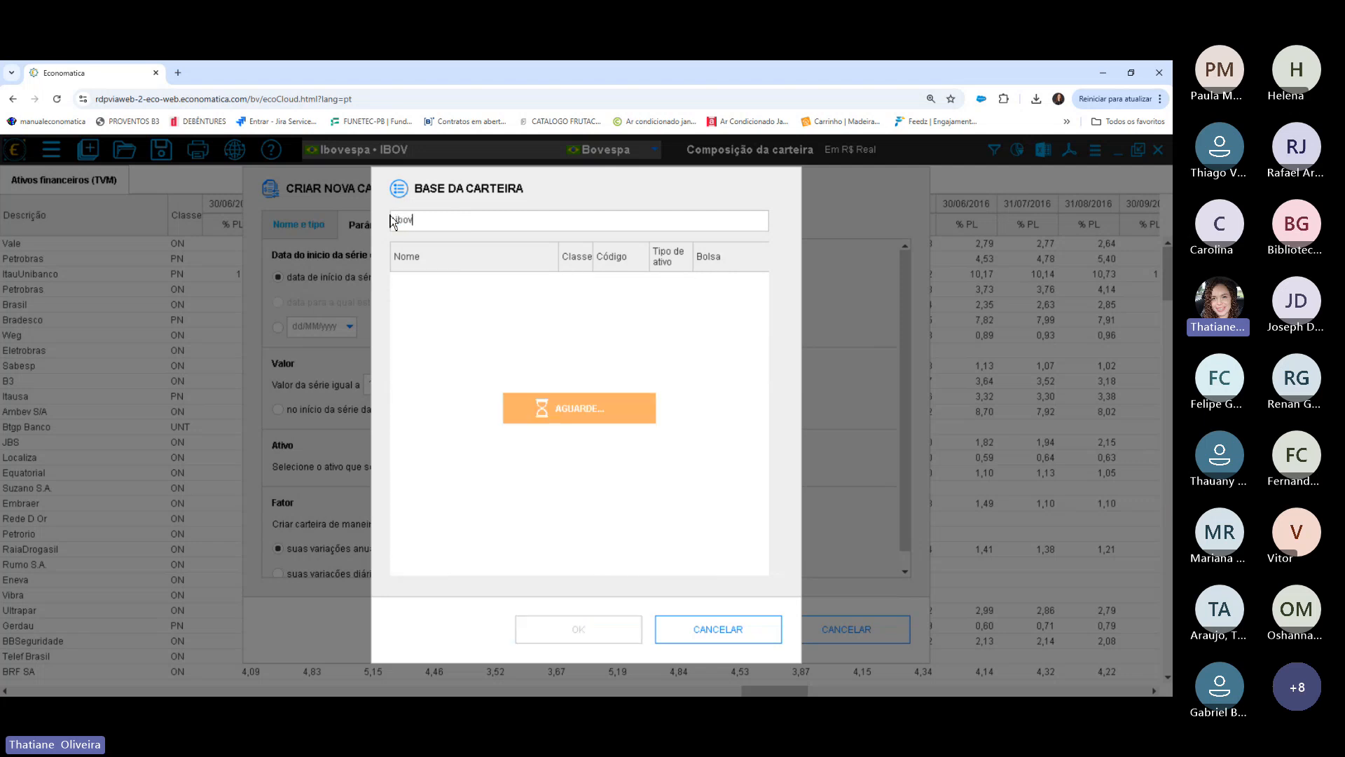
left_click(469, 387)
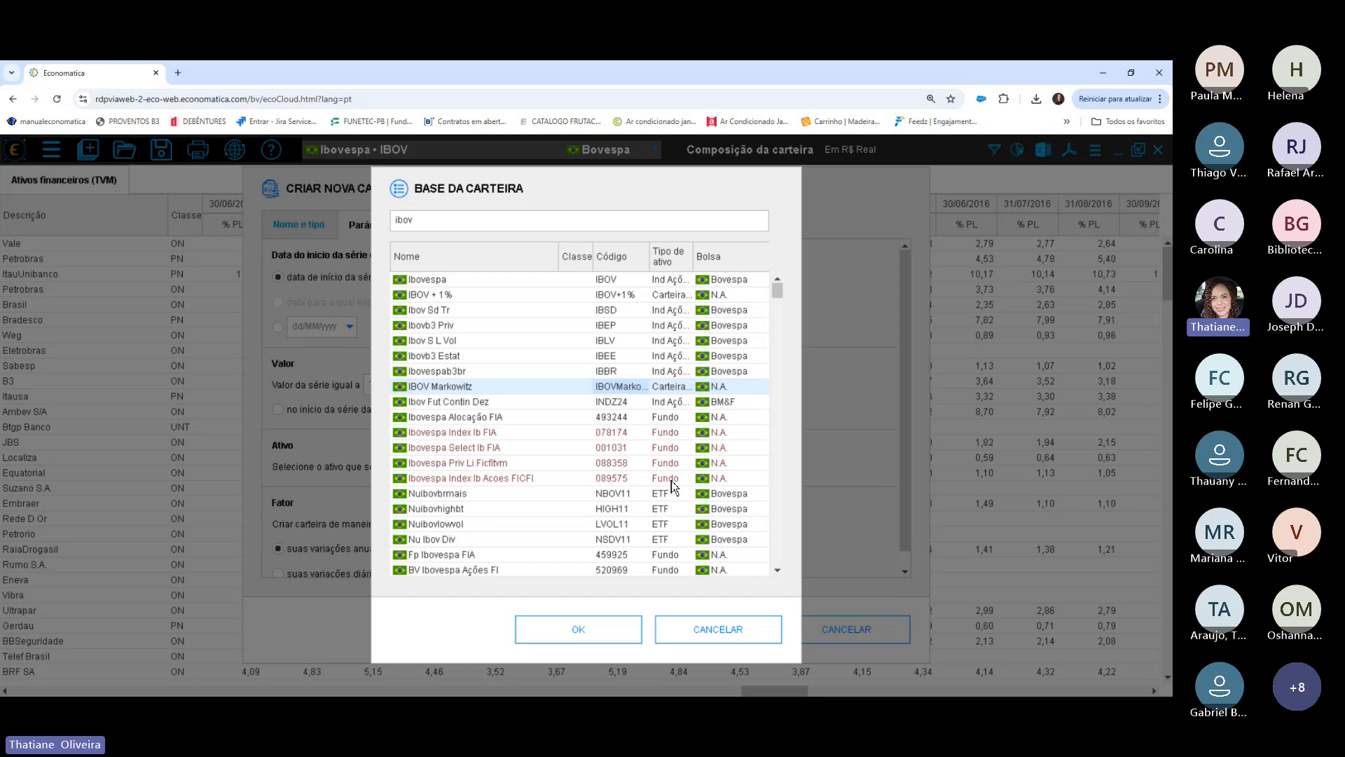
left_click(690, 641)
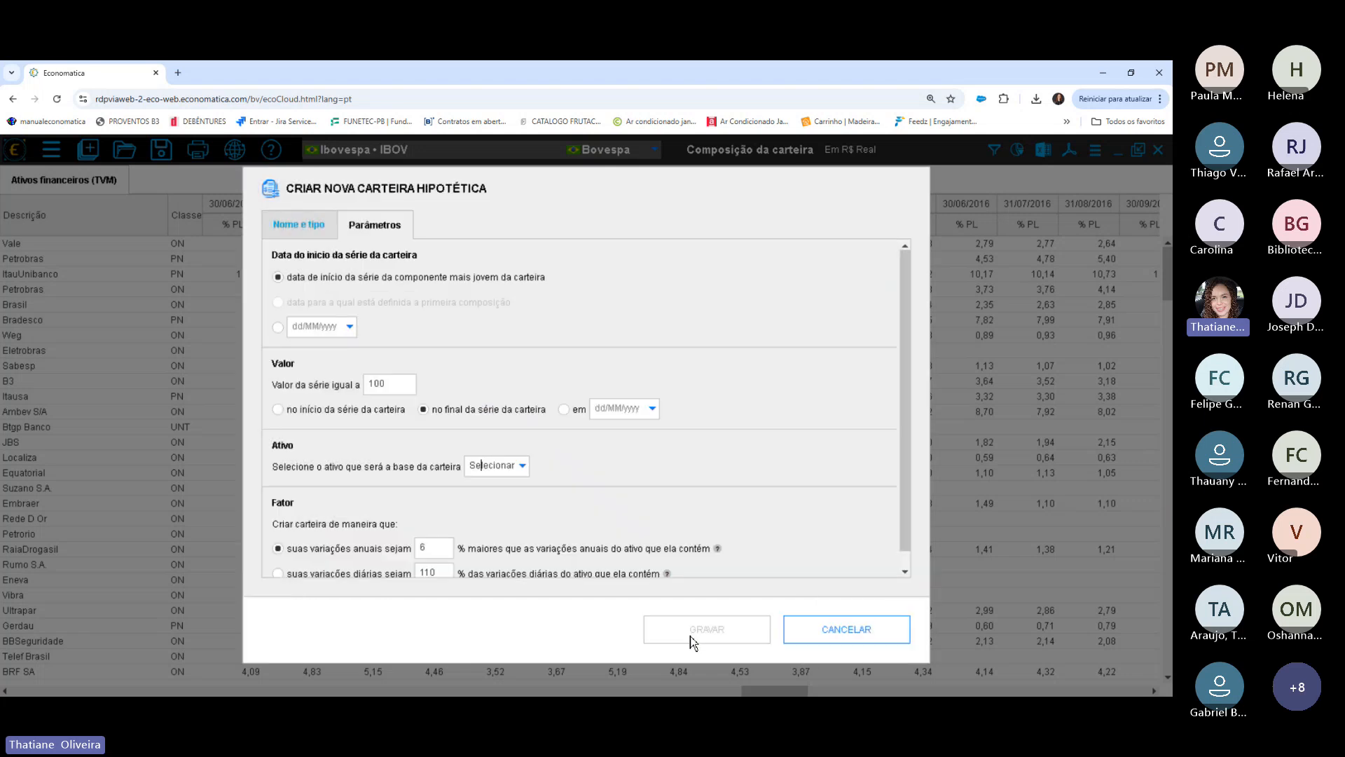
left_click(314, 224)
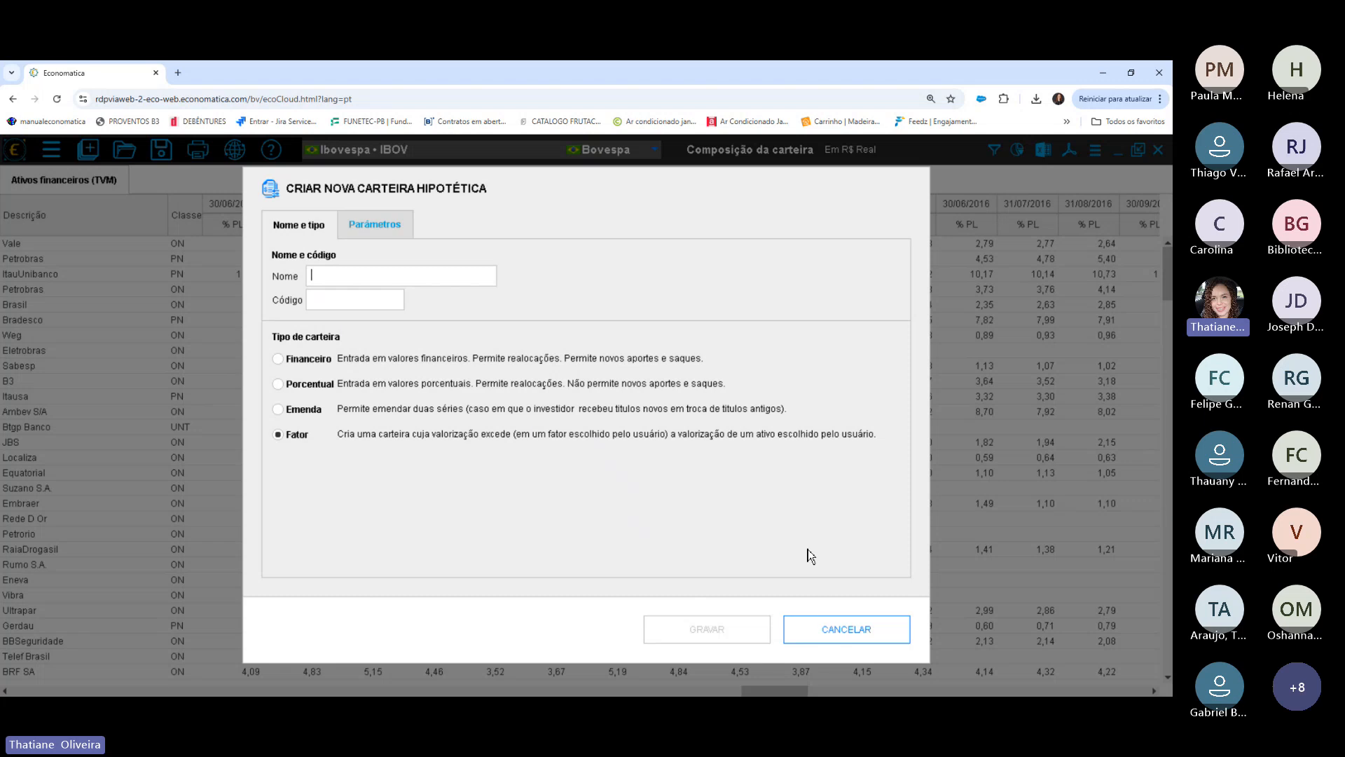
Cancel the hypothetical portfolio and replace the composition table with Fundos ou índices que têm este ativo, interrupting its data loading.
left_click(837, 629)
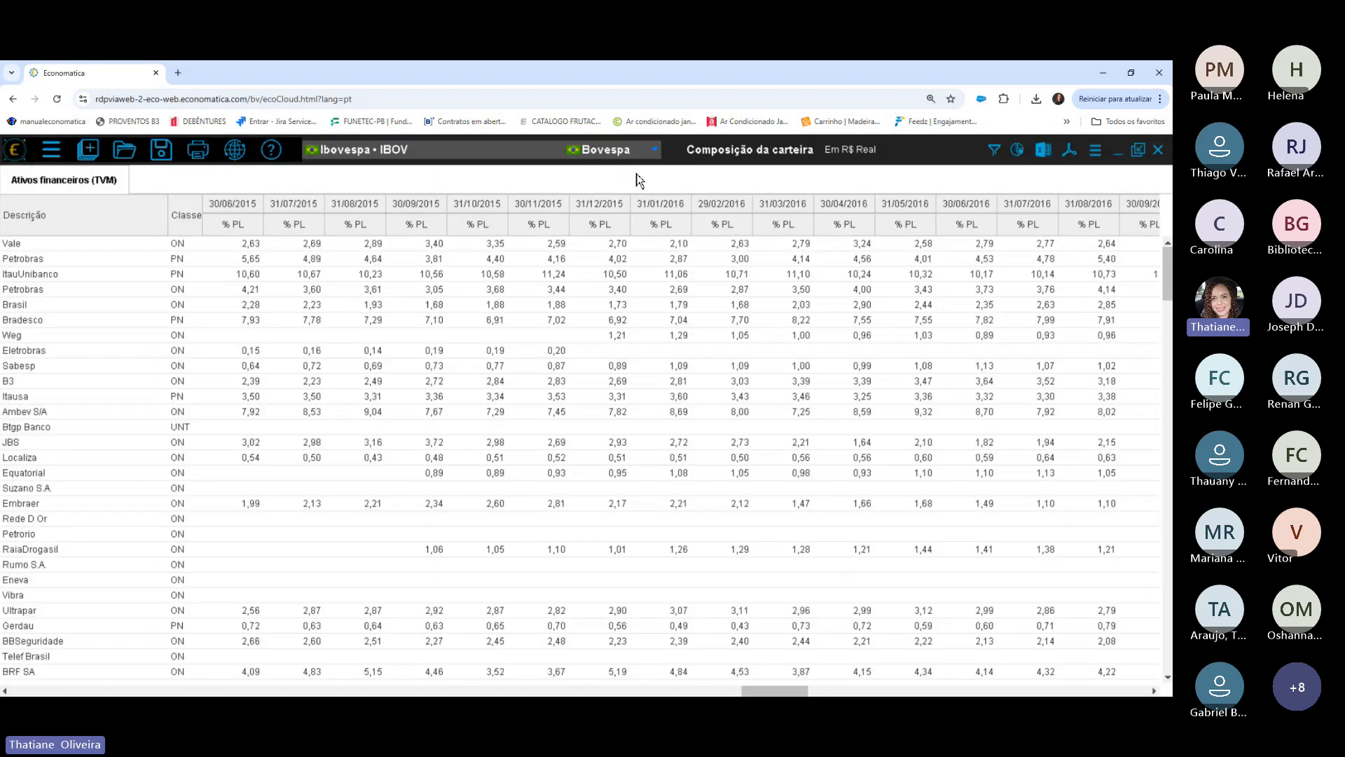
left_click(1158, 152)
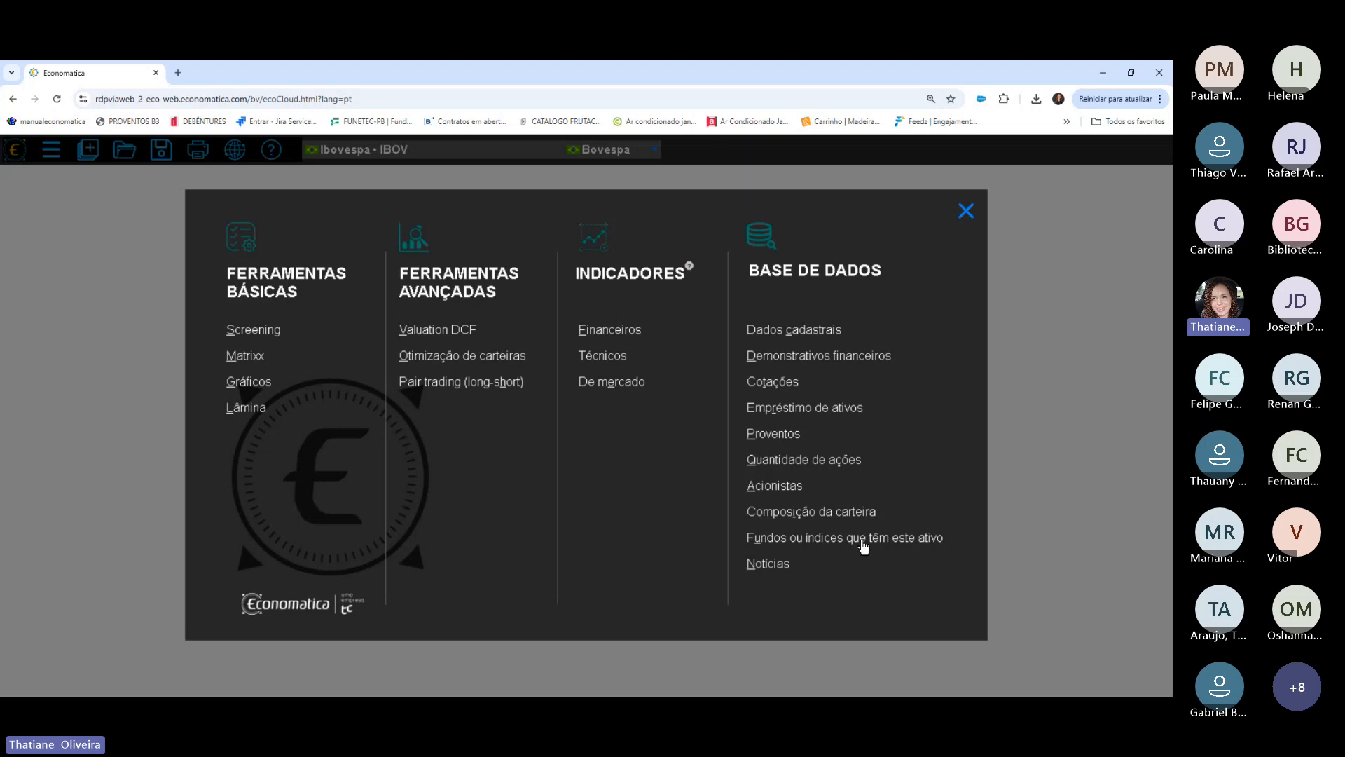
left_click(864, 545)
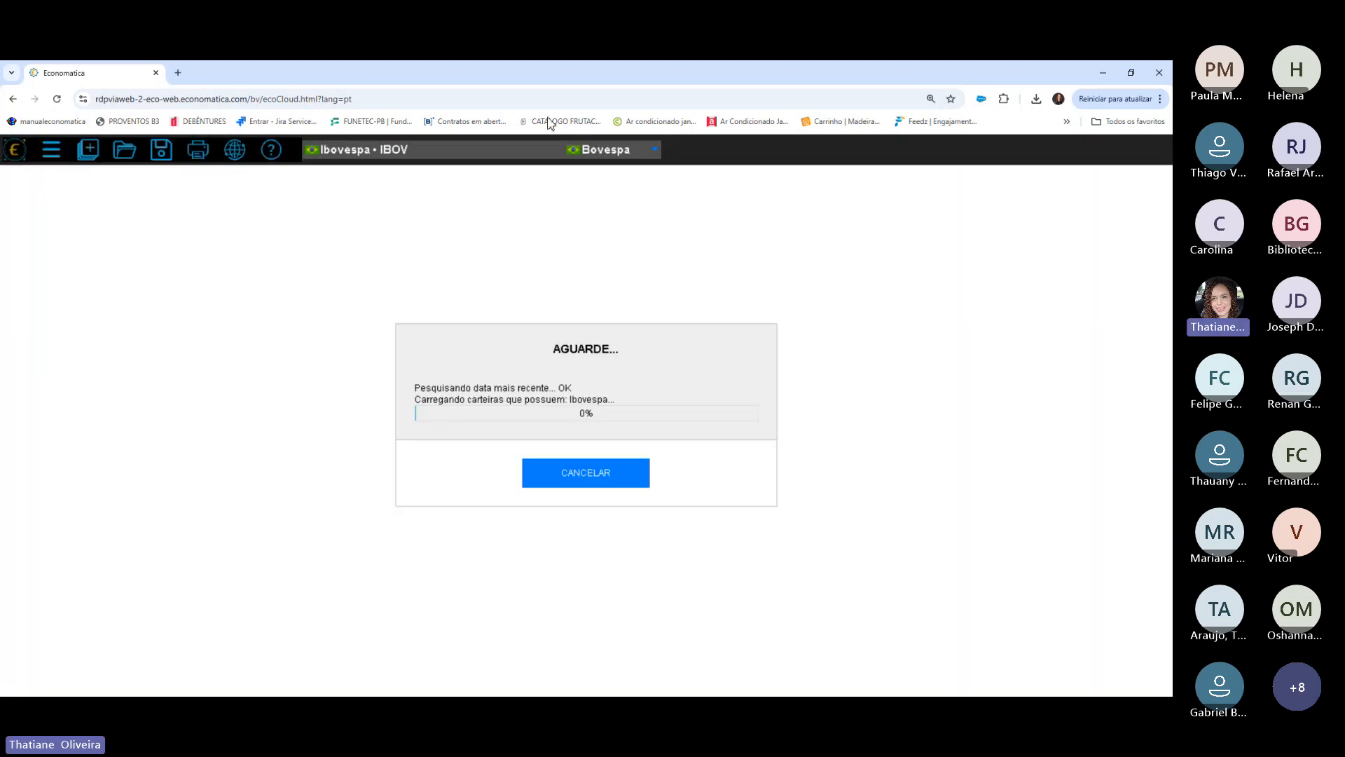
left_click(570, 484)
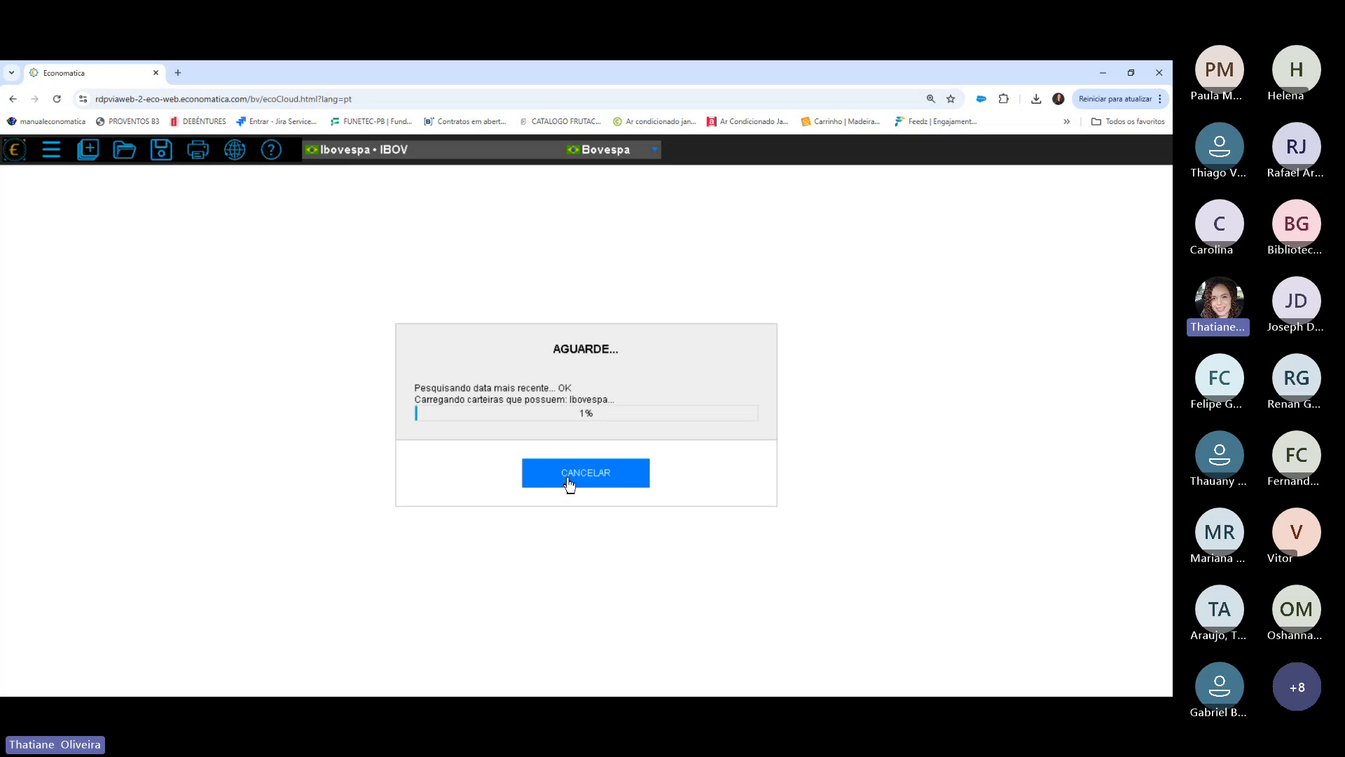
Change the current asset to Multiplan ON by searching for mult3, and interrupt the loading of its holders.
left_click(421, 150)
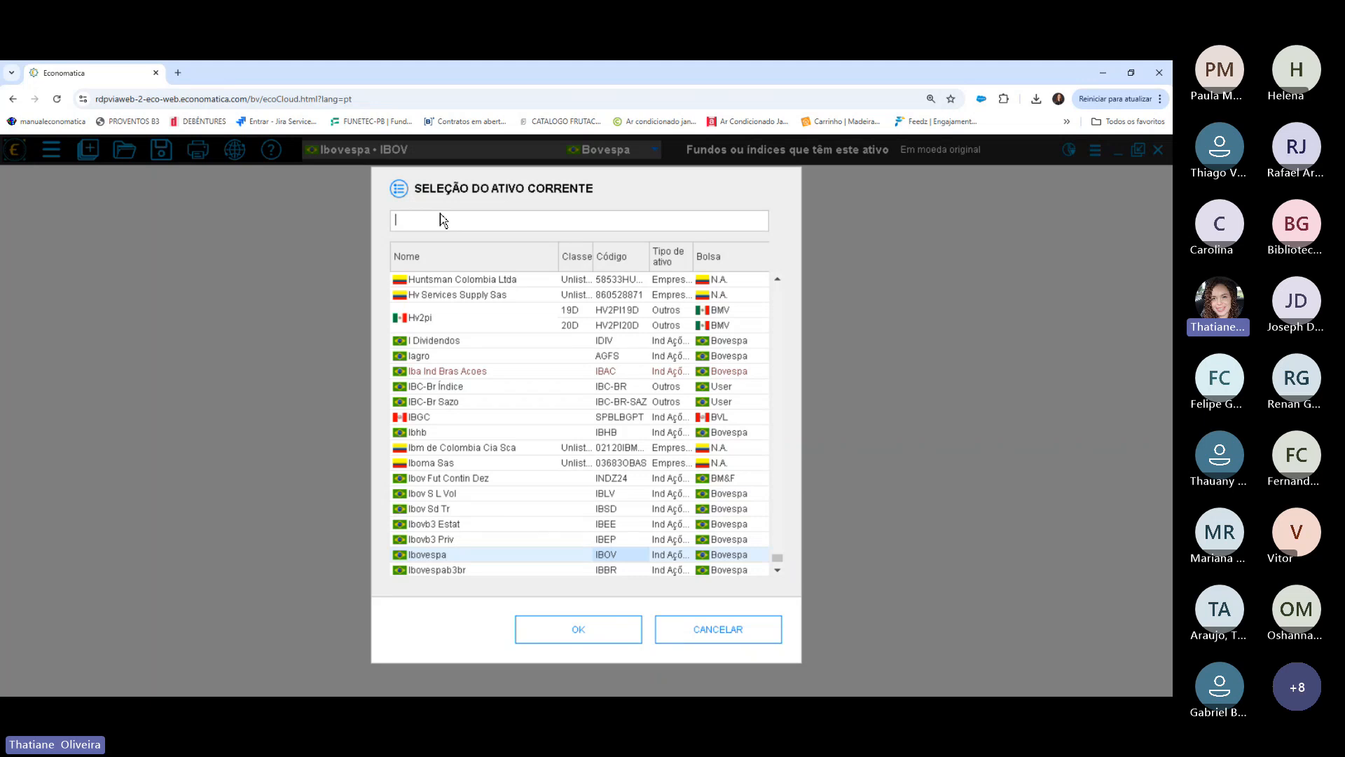
type("mul")
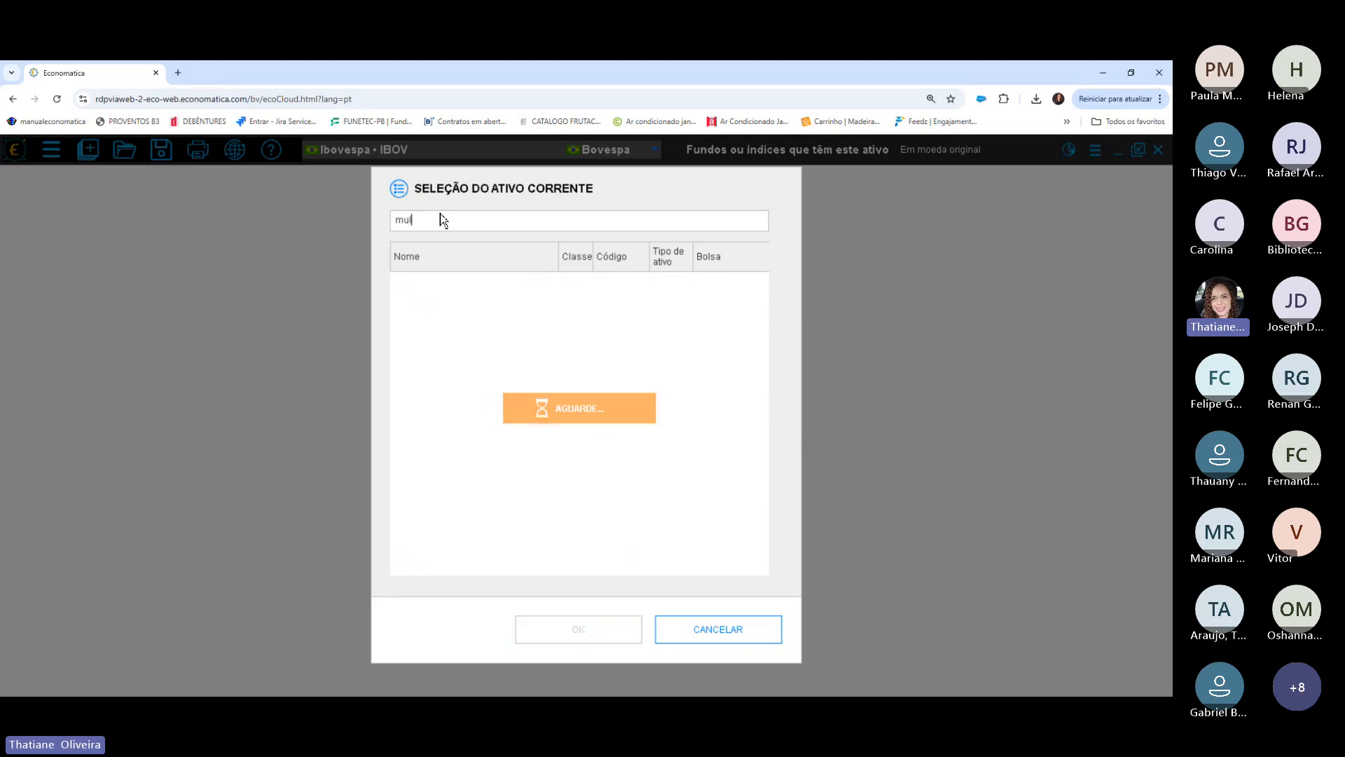
type("t3")
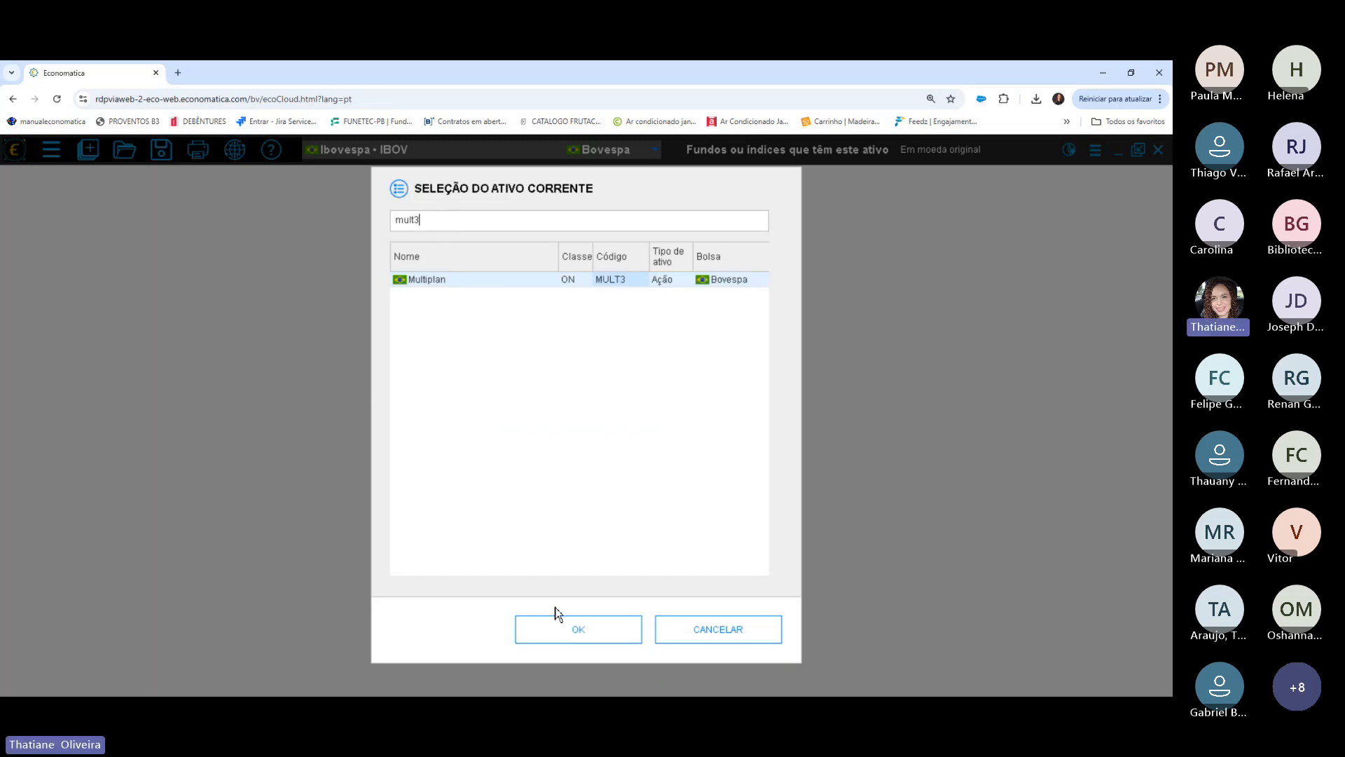
left_click(566, 635)
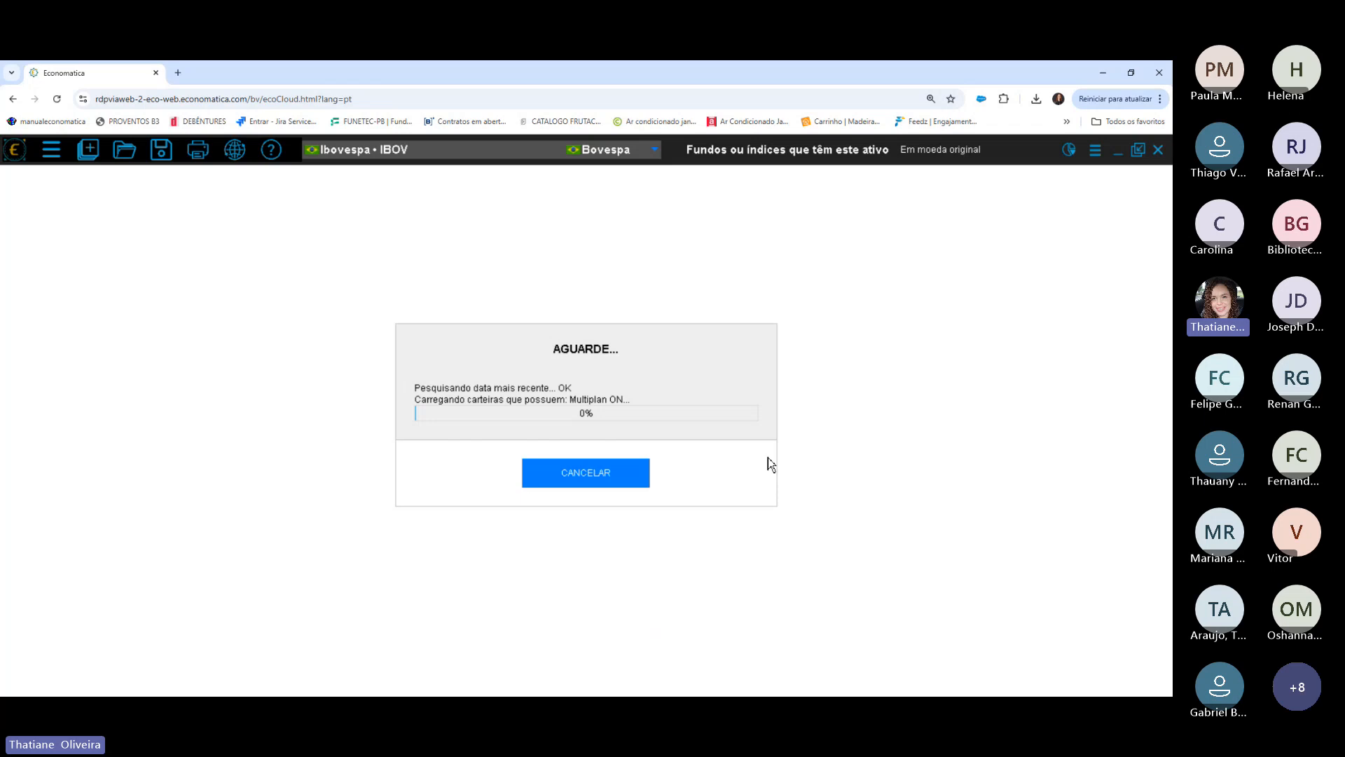
left_click(622, 483)
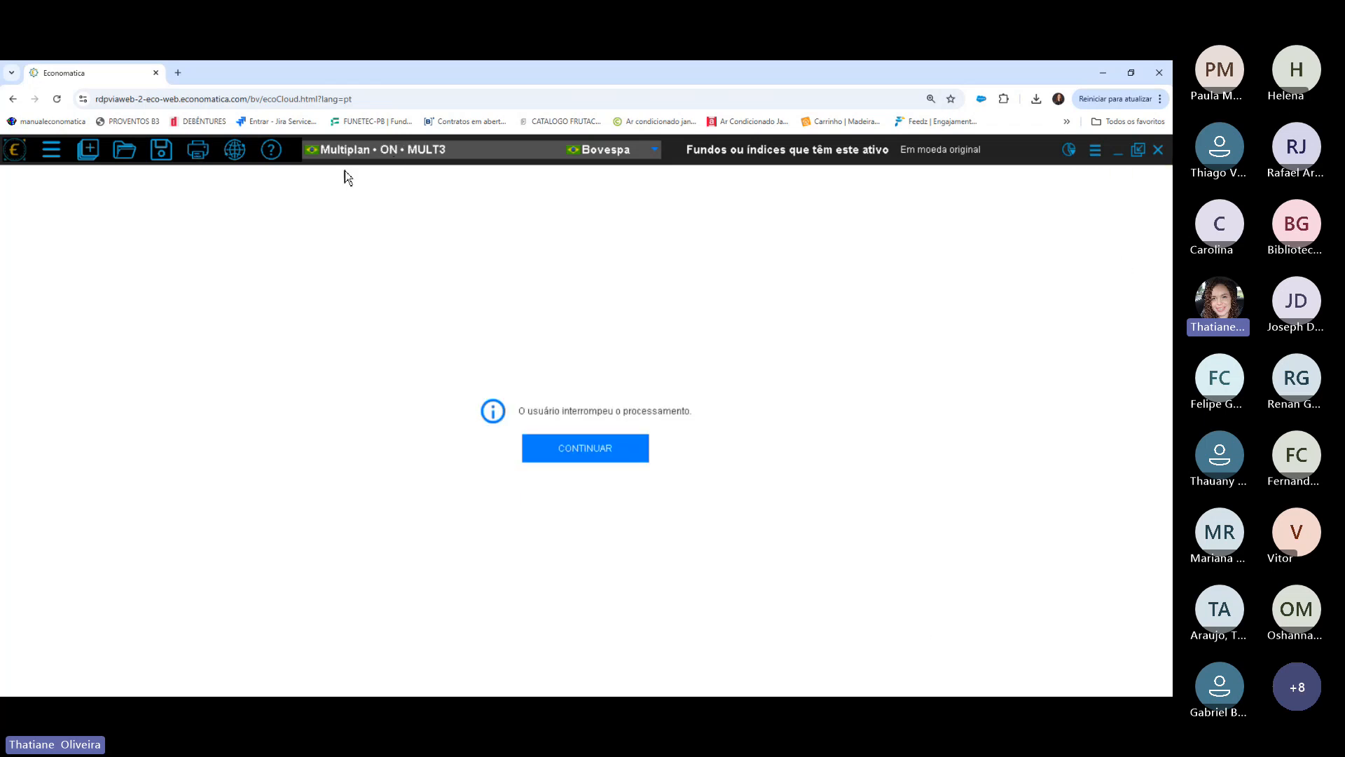
Set the parameters to show índices que têm este ativo for Multiplan.
left_click(1095, 151)
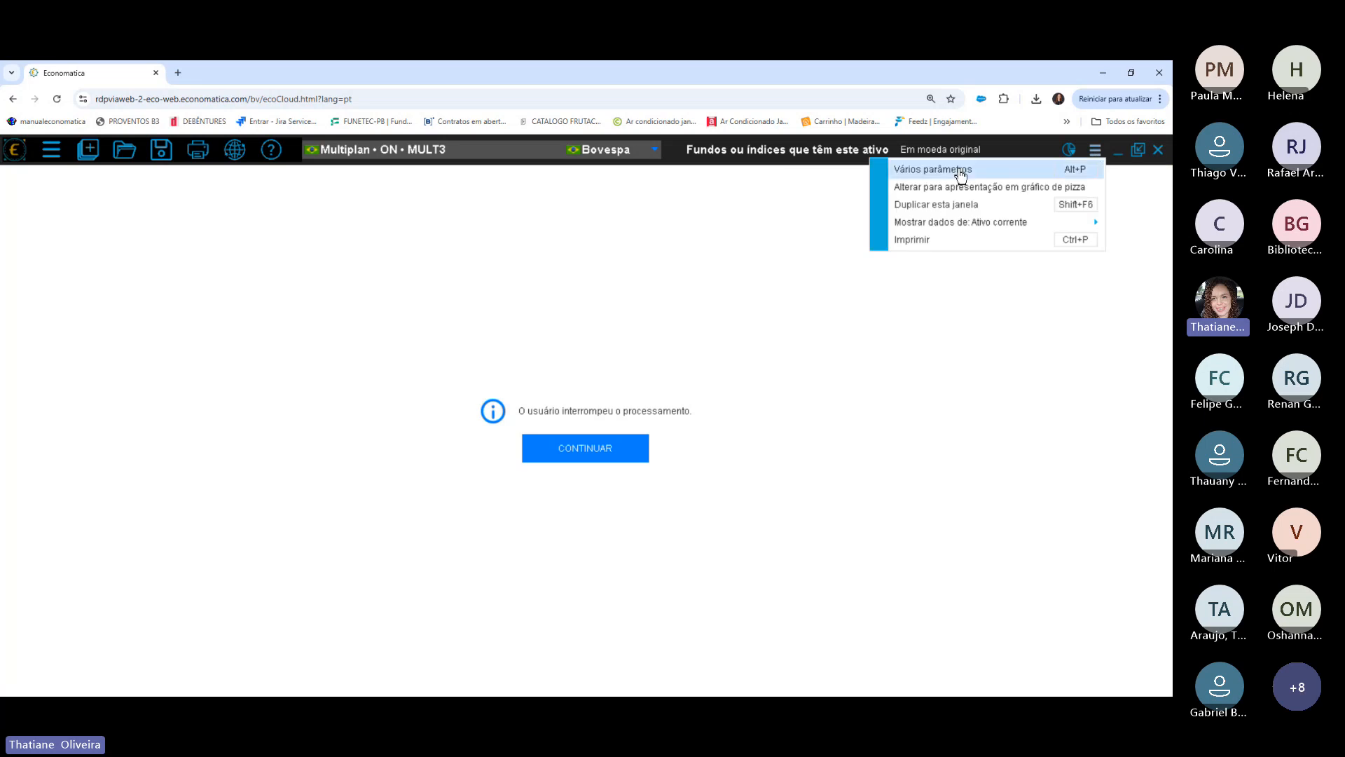
left_click(961, 170)
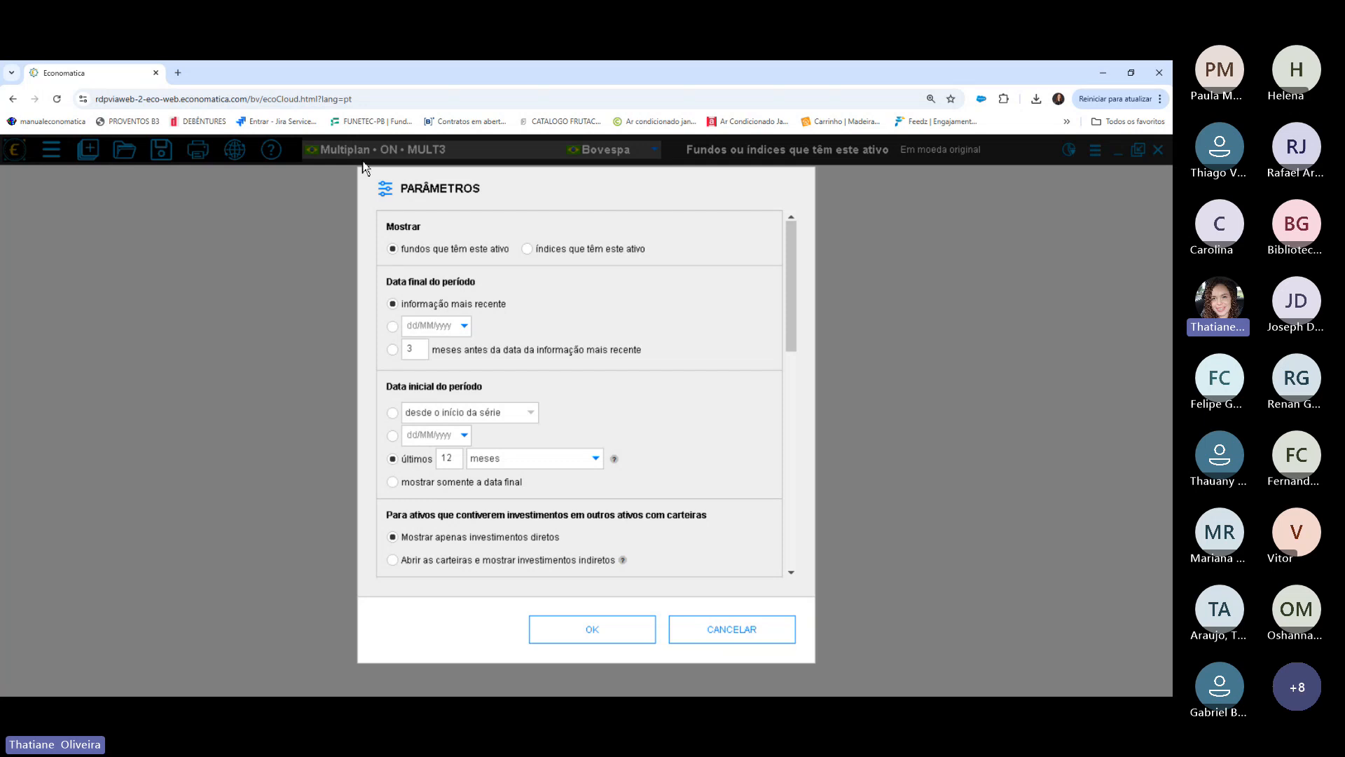
left_click(582, 252)
left_click(592, 631)
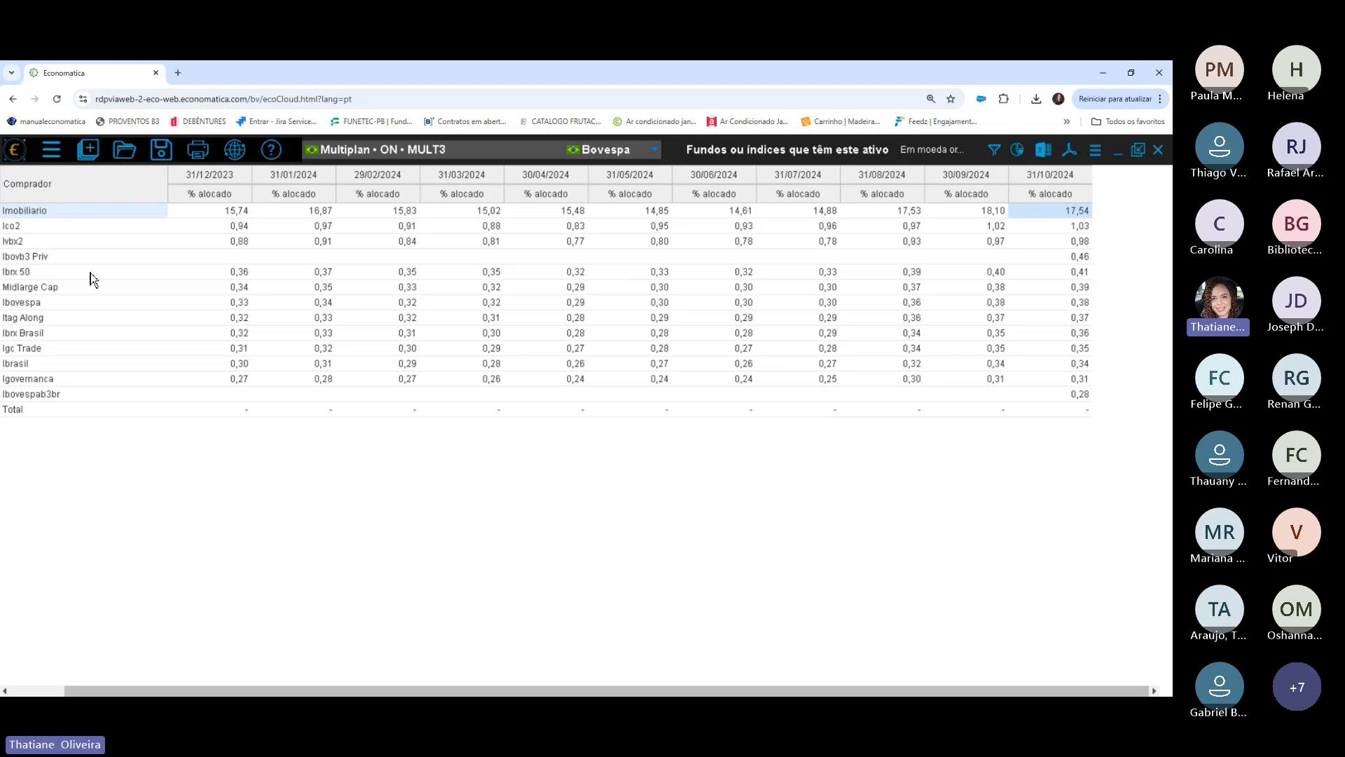
Examine Multiplan's allocation in each index, from Imobiliario and Ico2 through Ibovespa, Itag Along and Ibrx Brasil to Igovernanca and Ibrasil.
left_click(50, 212)
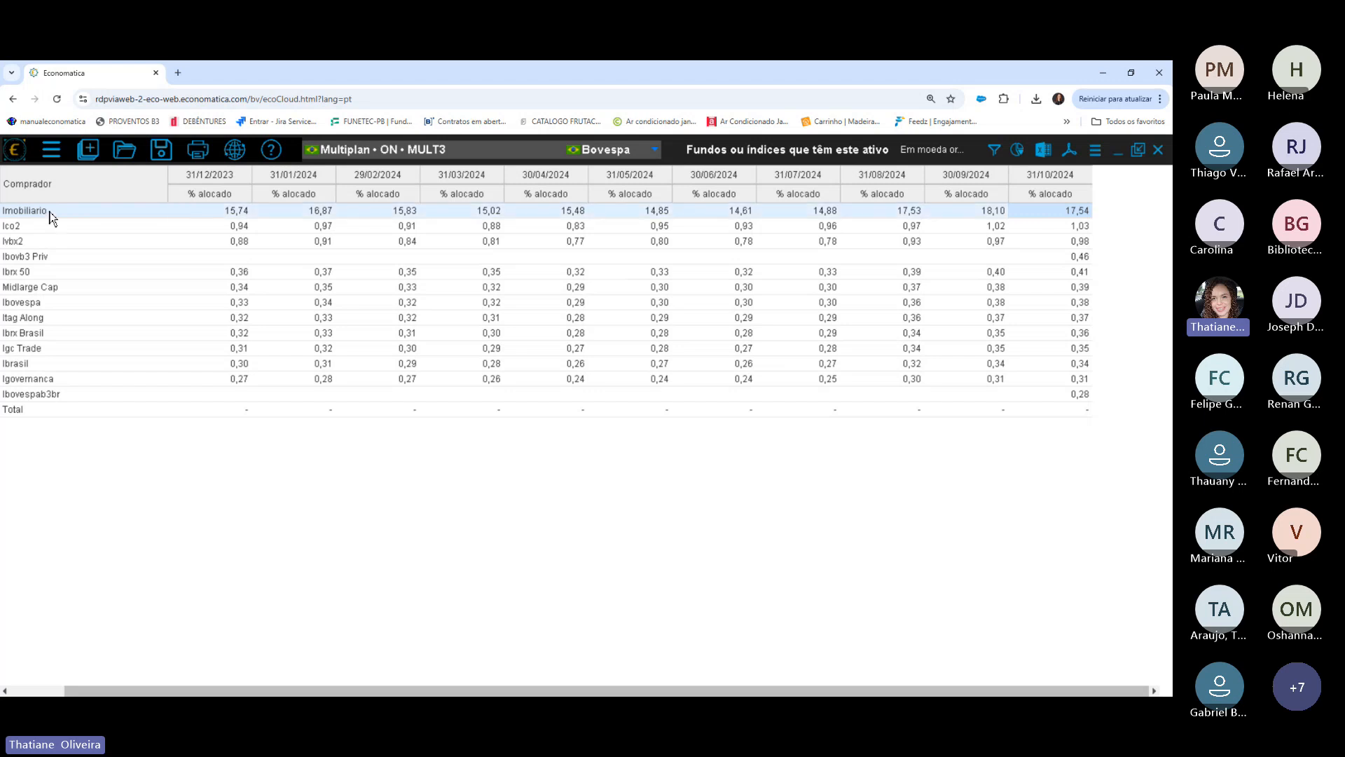
left_click(49, 227)
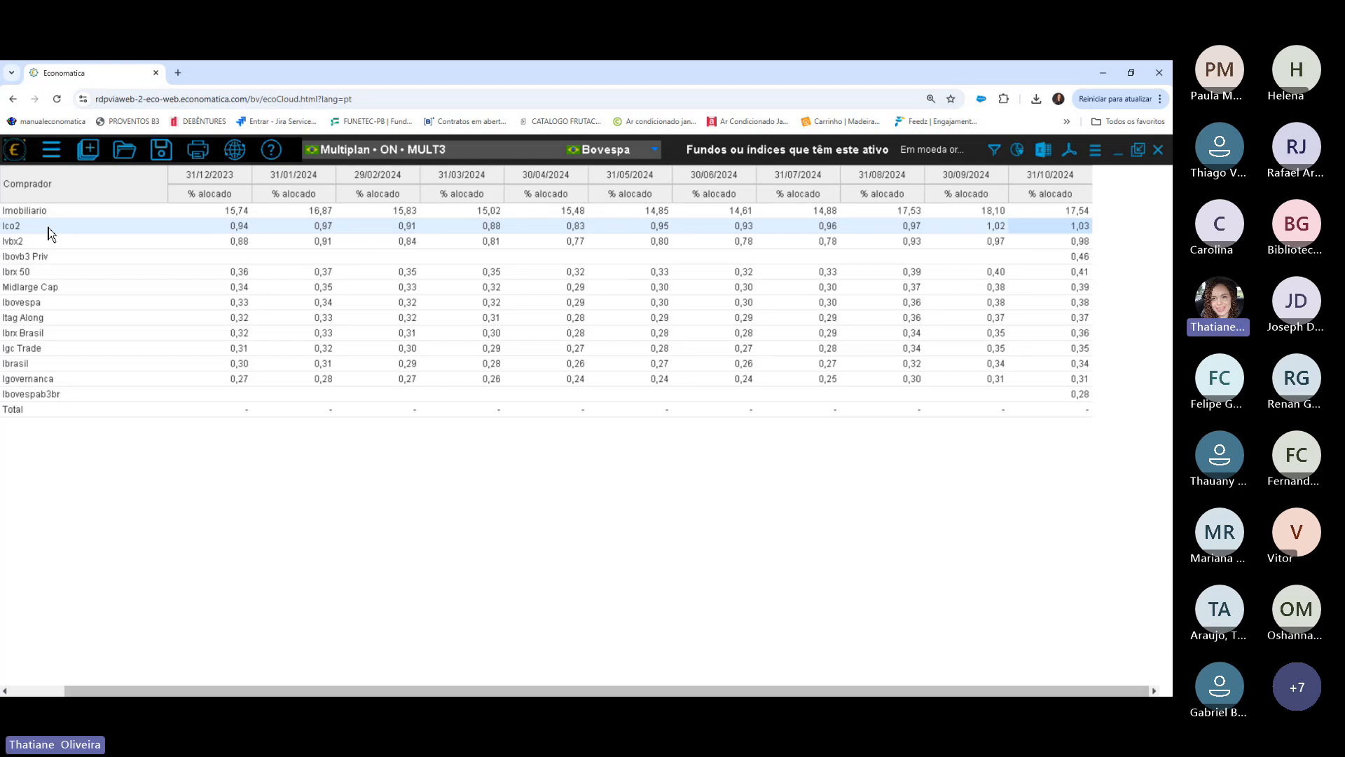
left_click(44, 308)
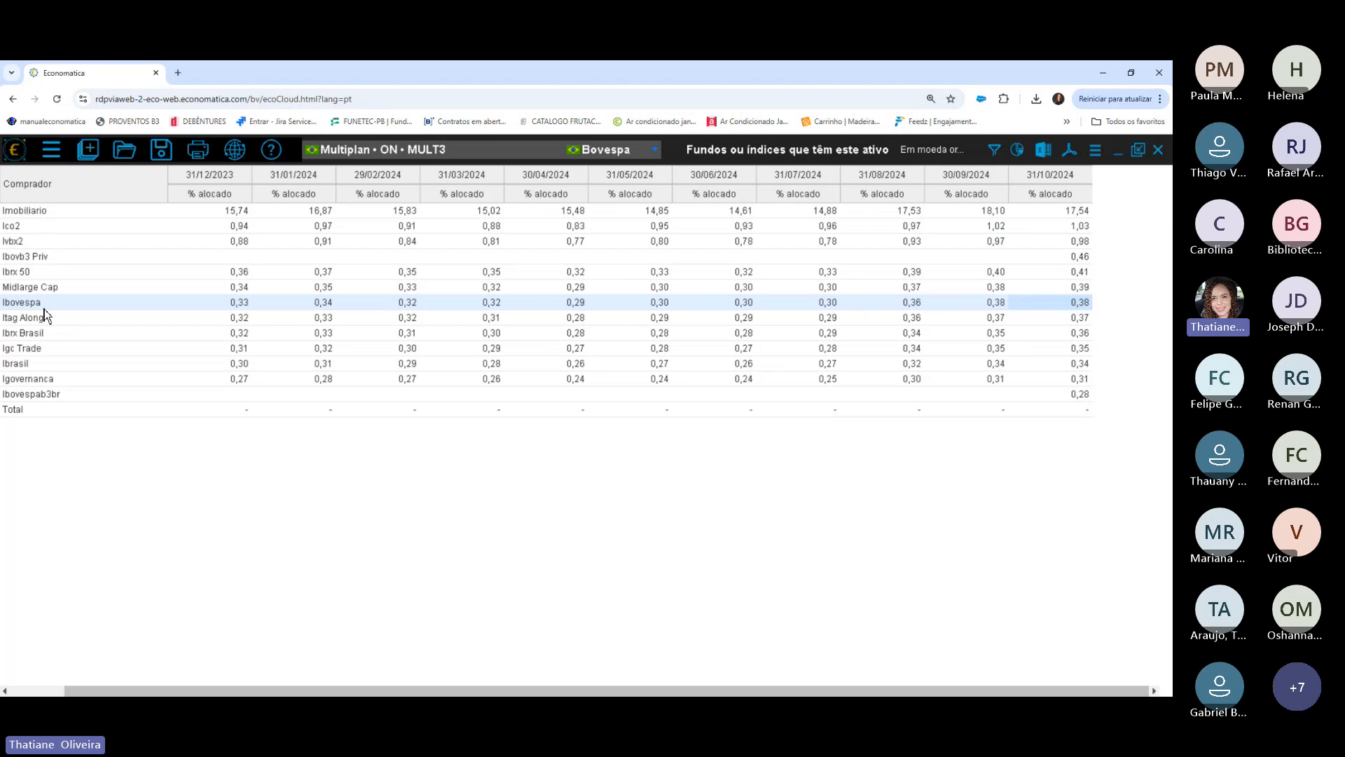
left_click(40, 326)
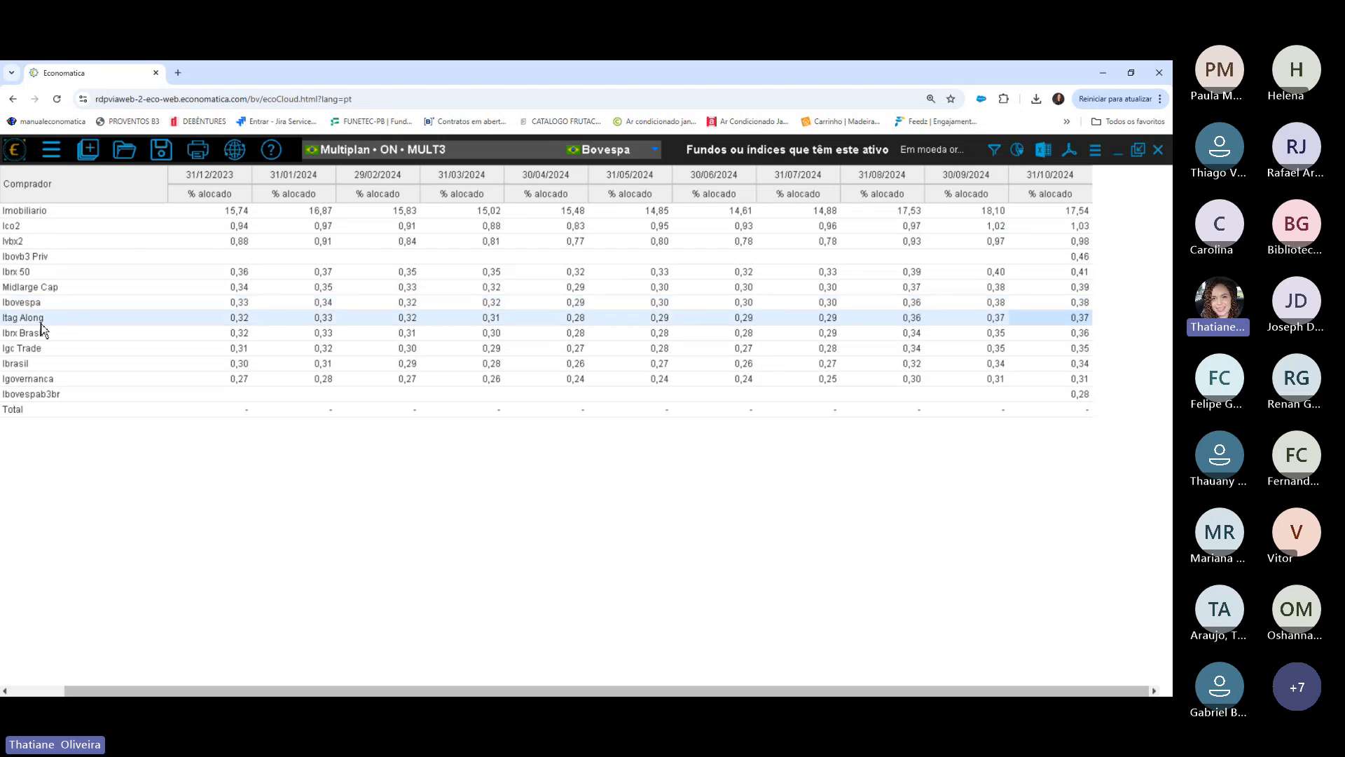
left_click(45, 337)
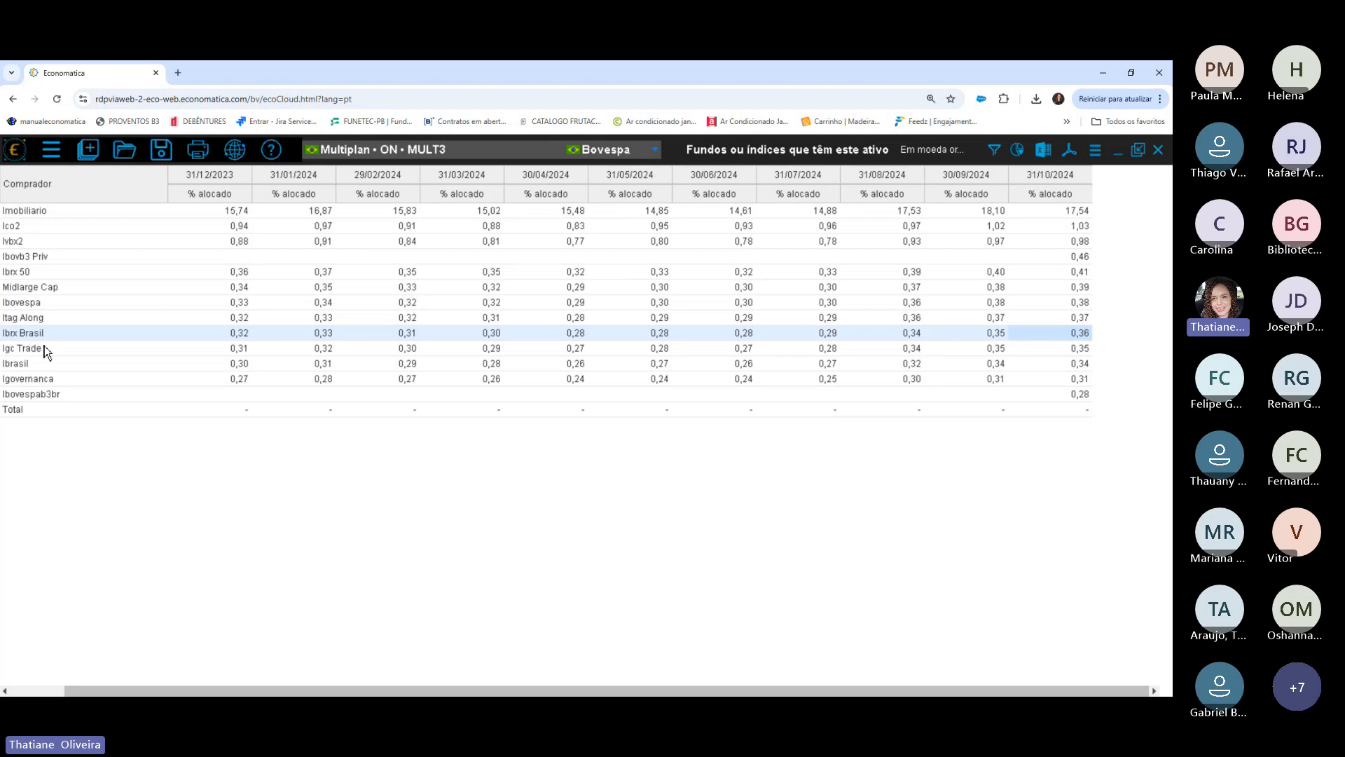
left_click(39, 377)
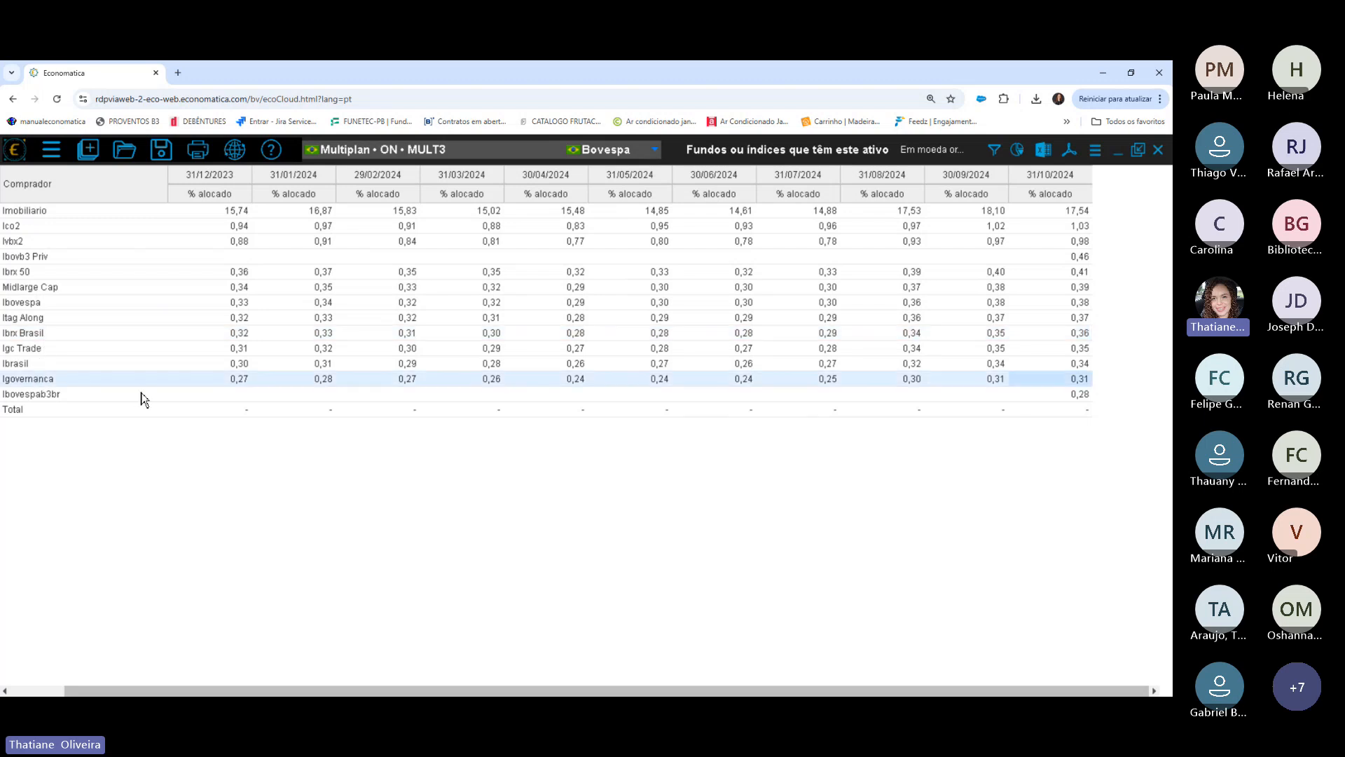
left_click(32, 365)
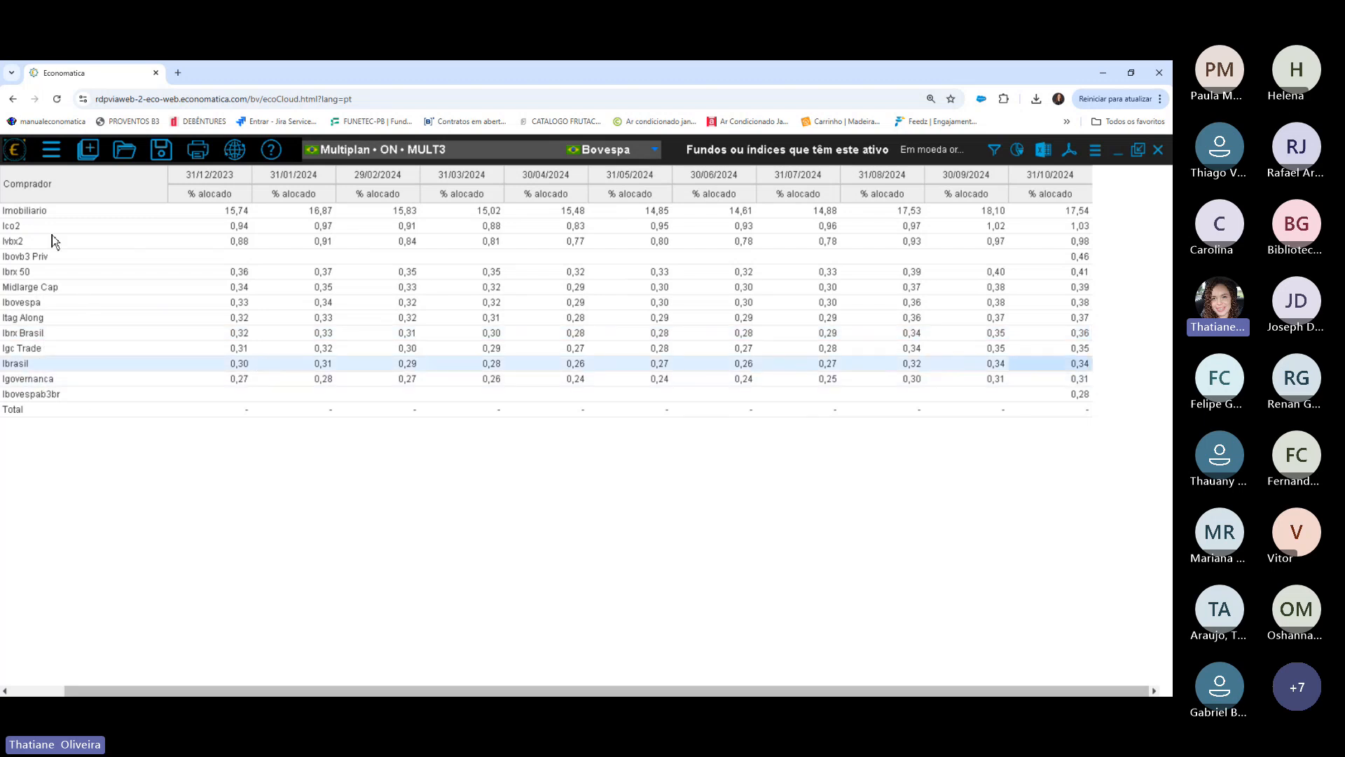
left_click_drag(52, 233, 127, 361)
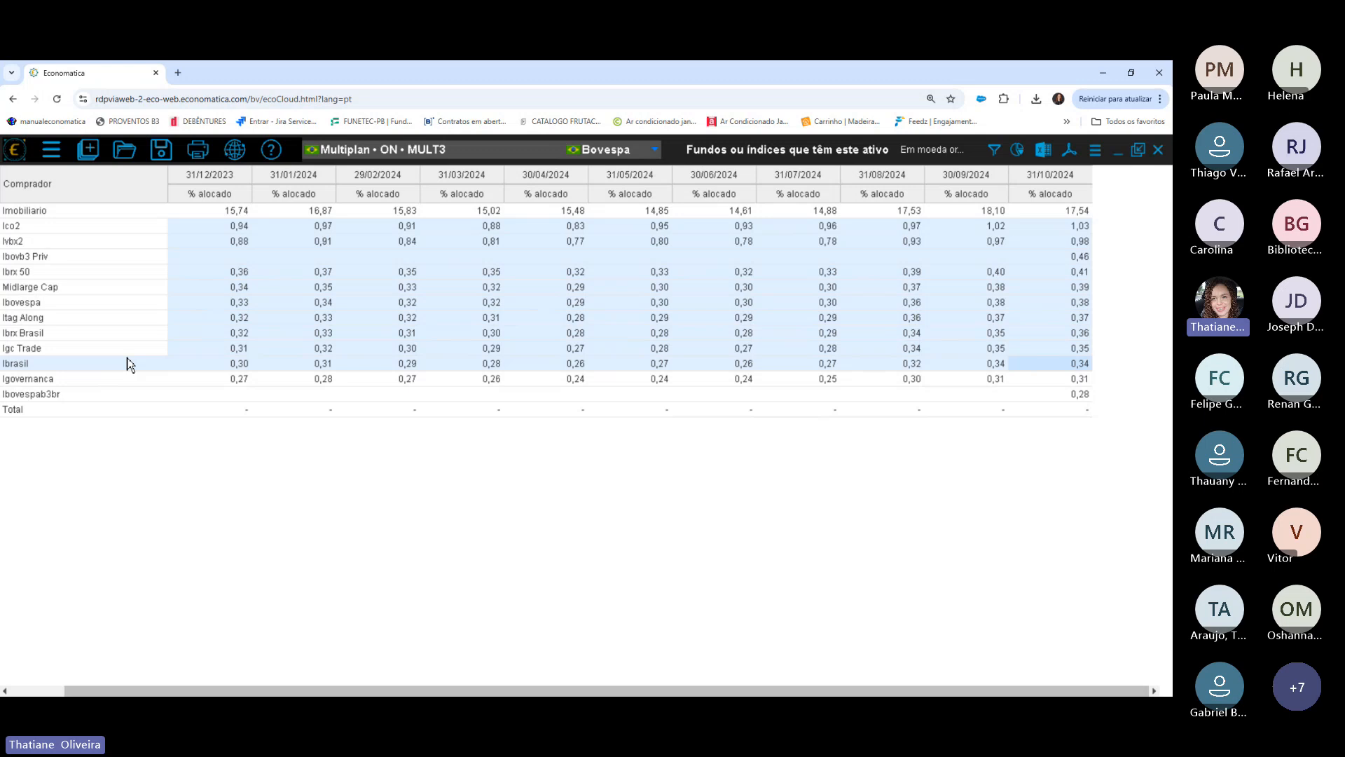
left_click(807, 288)
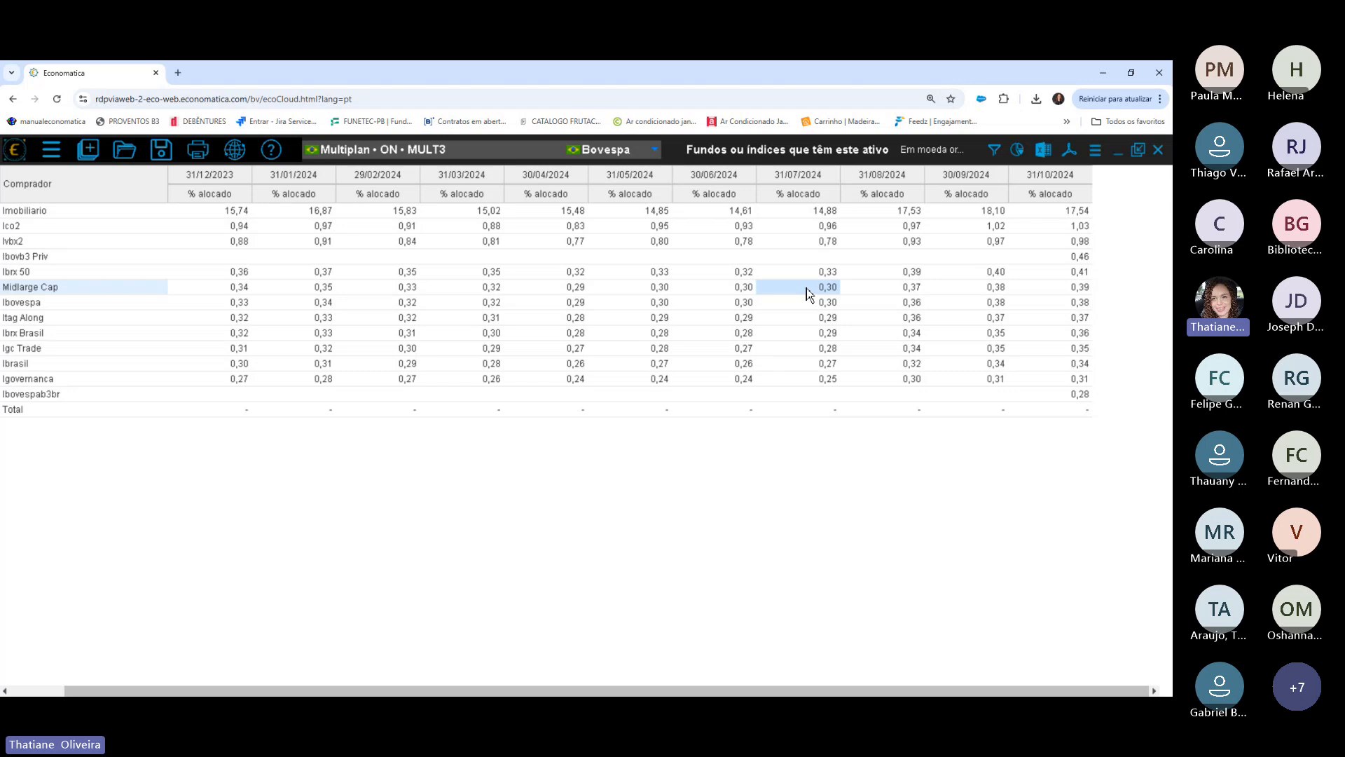
Replace the index table with Multiplan's Notícias, highlight the Aquisicao de Participacao Acionaria headline, and close the news.
left_click(1158, 151)
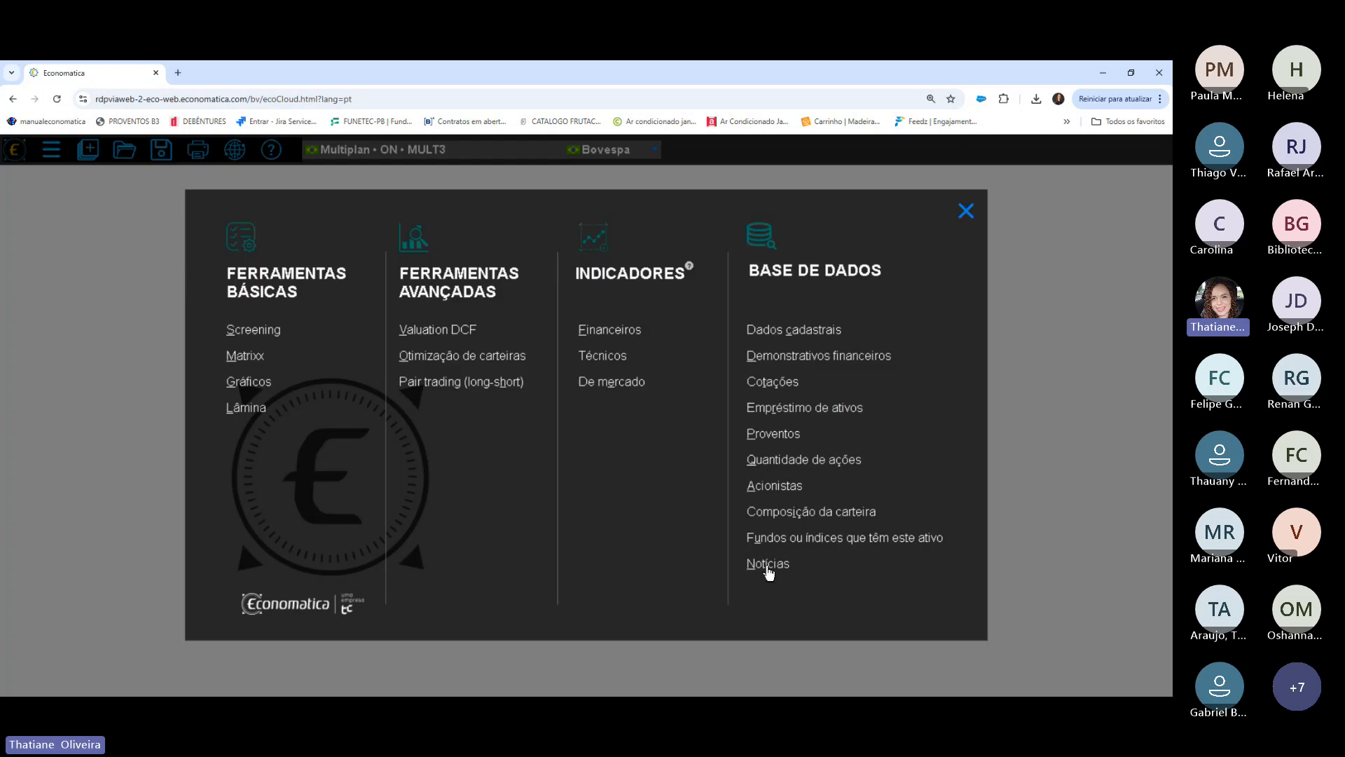
left_click(768, 564)
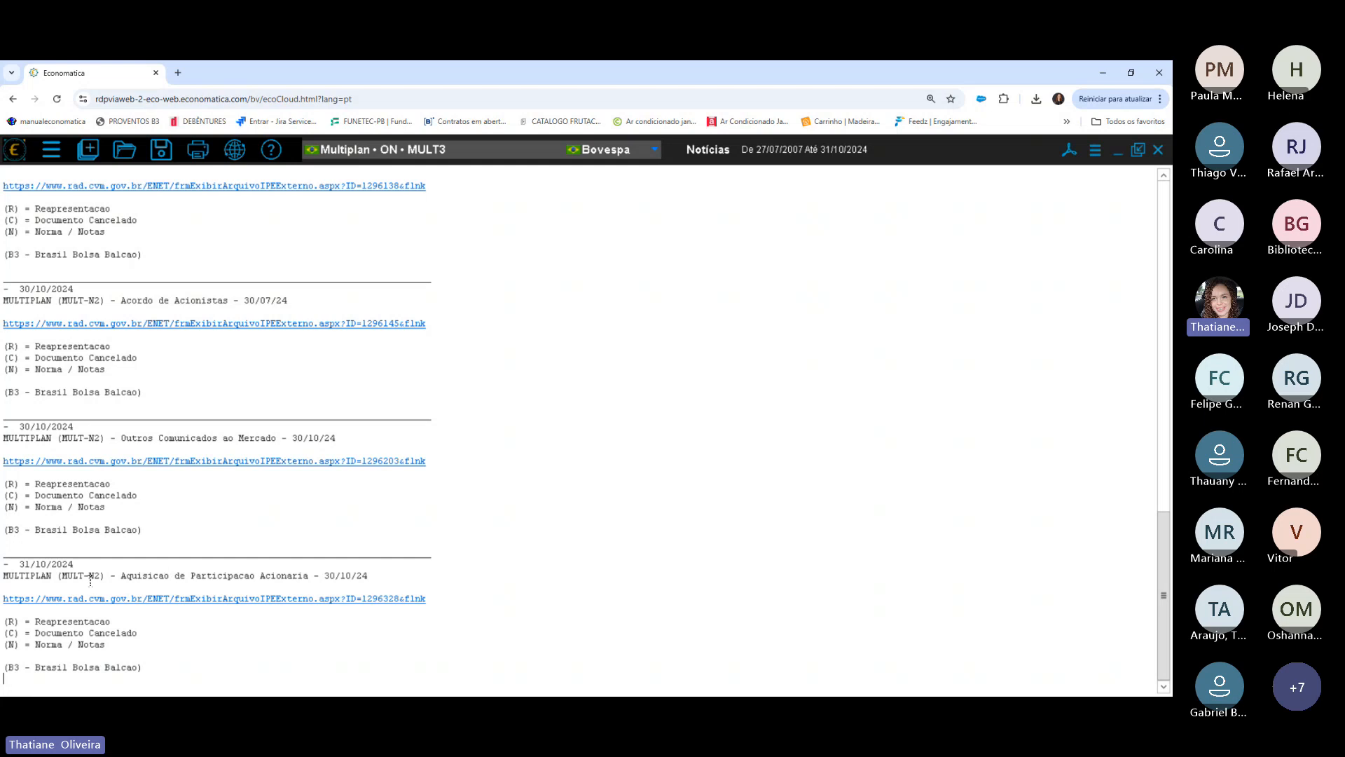
left_click_drag(123, 576, 315, 583)
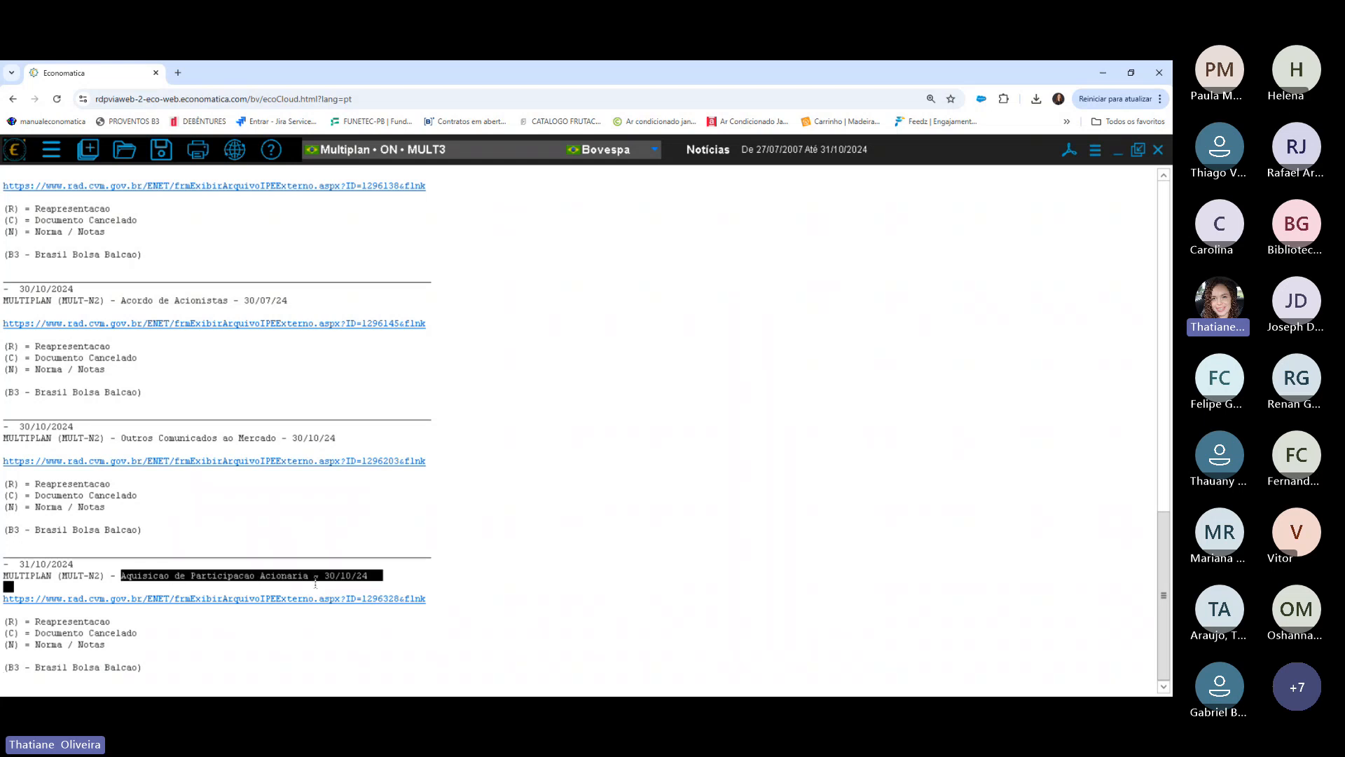
left_click(326, 577)
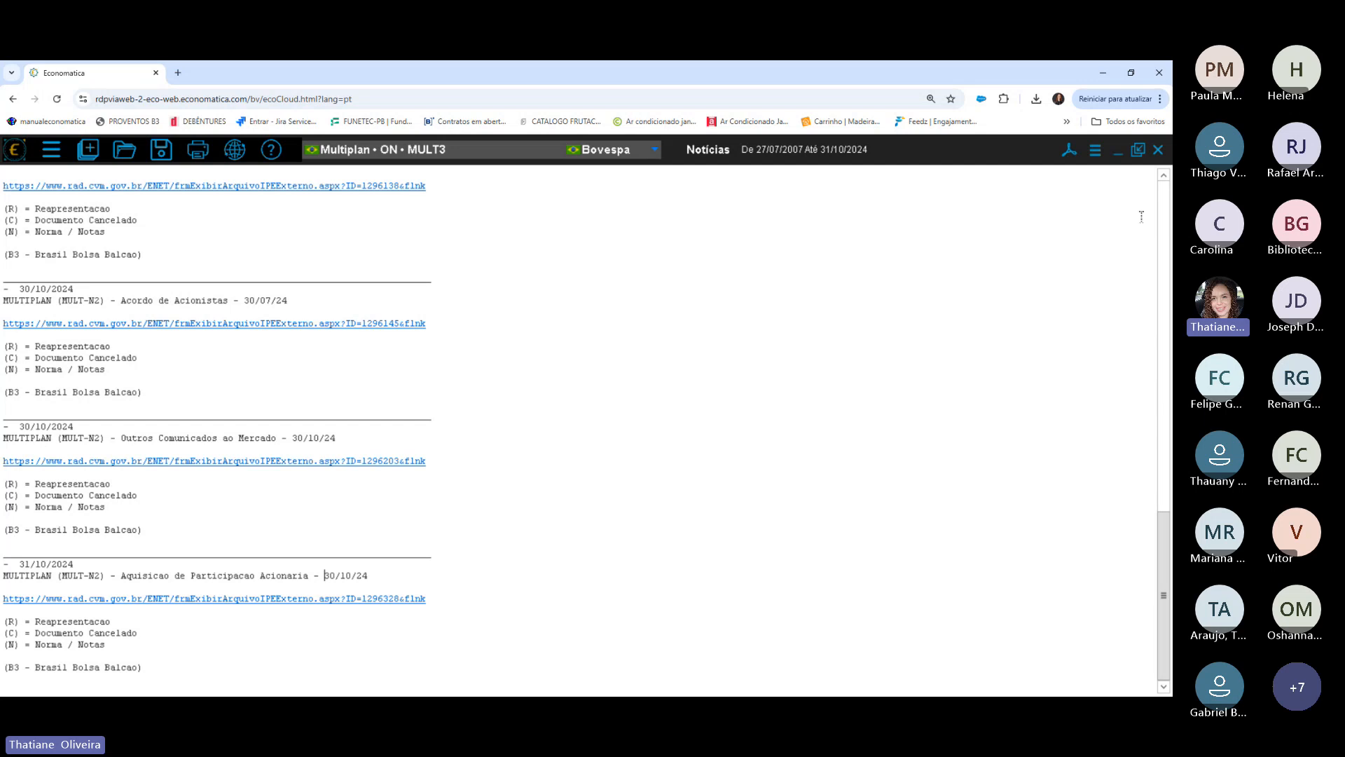
left_click(1159, 150)
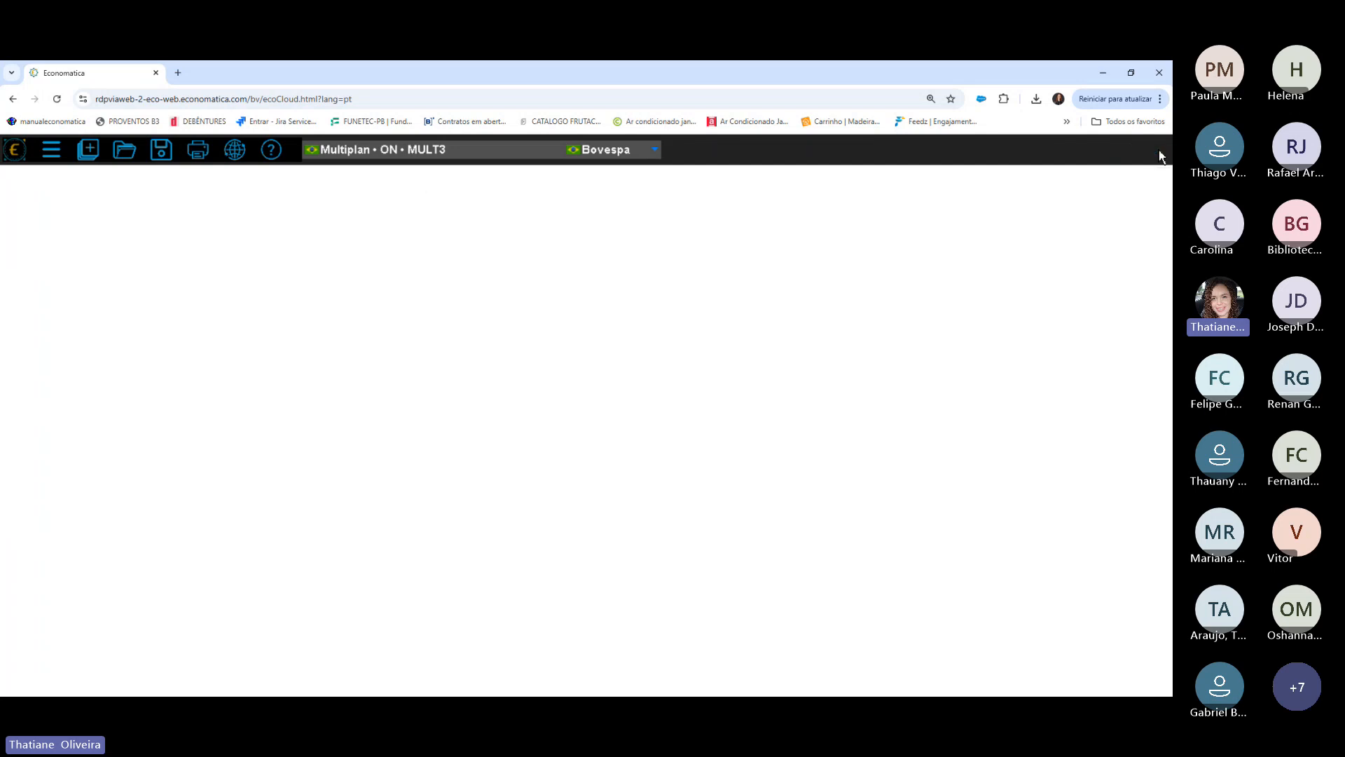
Open Multiplan's financial indicators and highlight the Consolidado and Não Consolidado tables in turn.
left_click(87, 149)
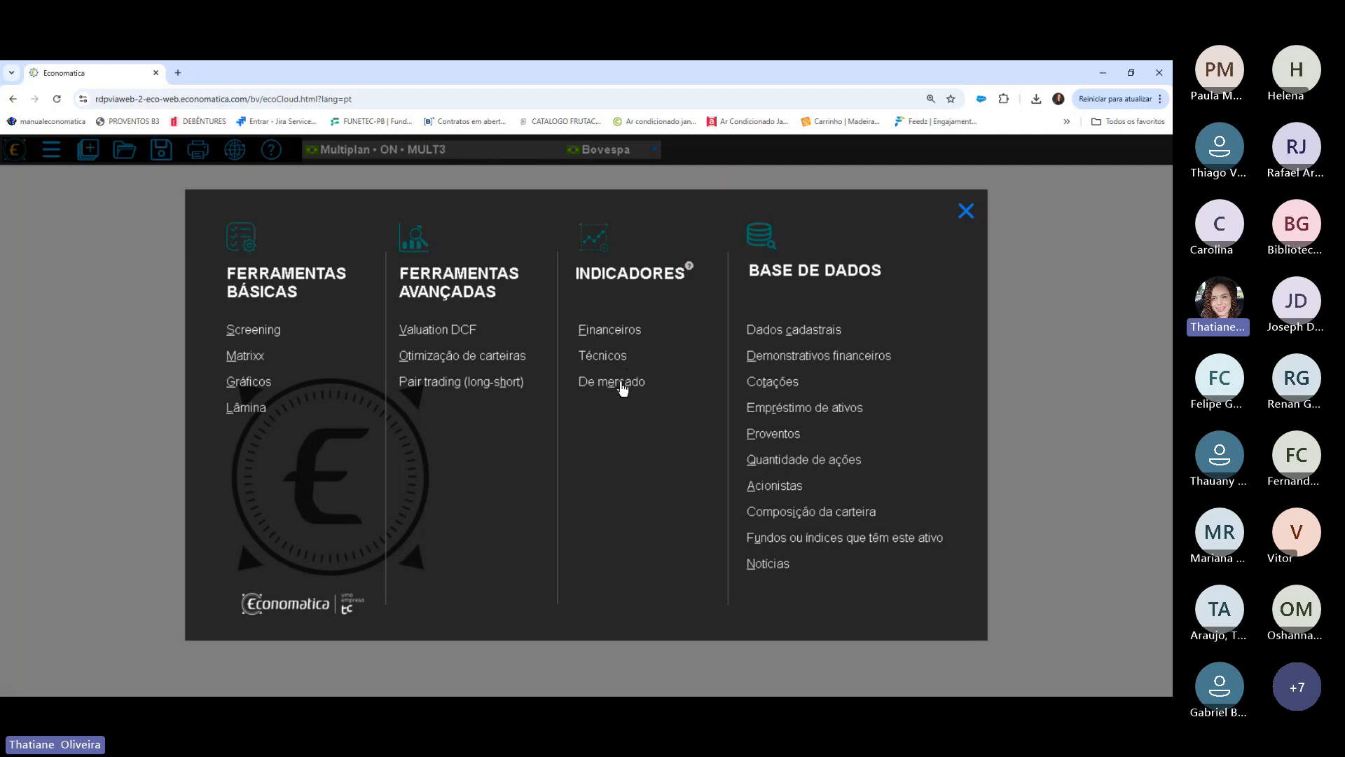
left_click(607, 339)
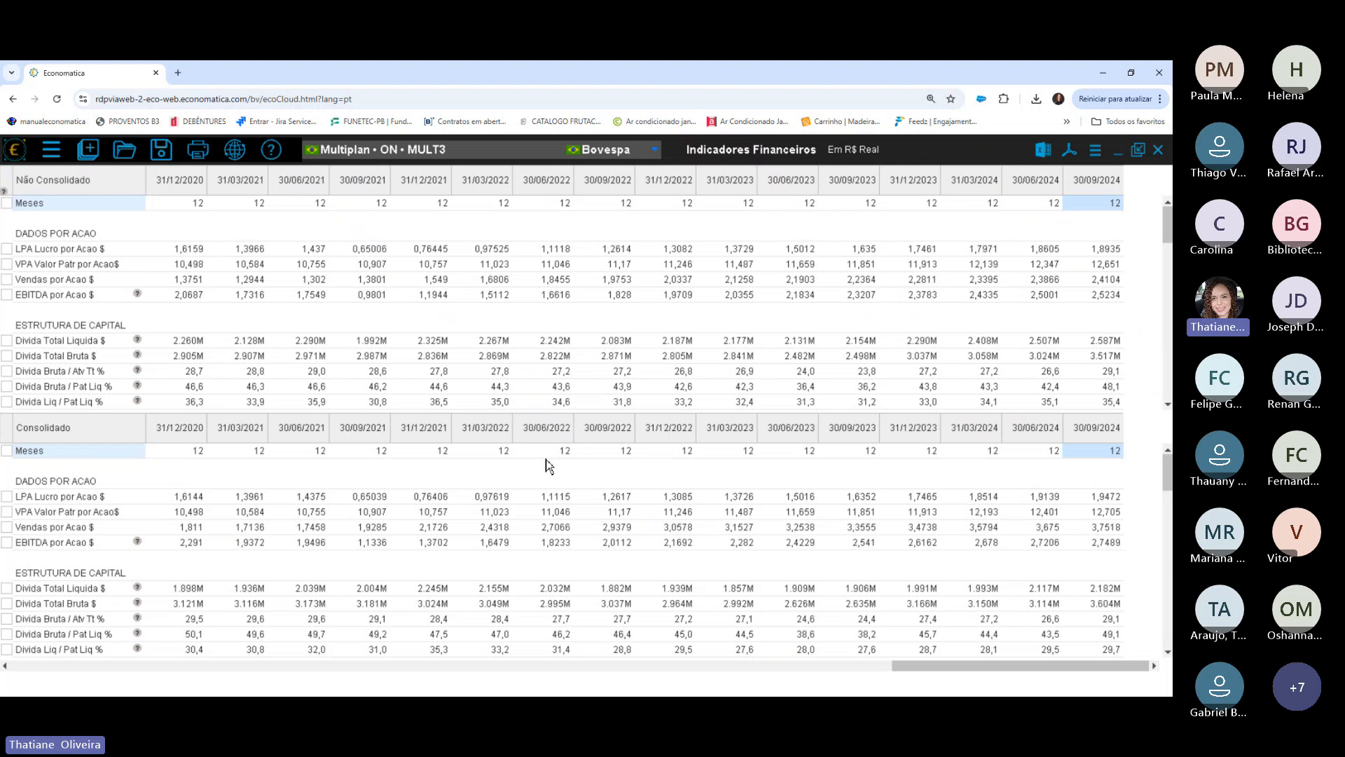
left_click(89, 433)
left_click(68, 185)
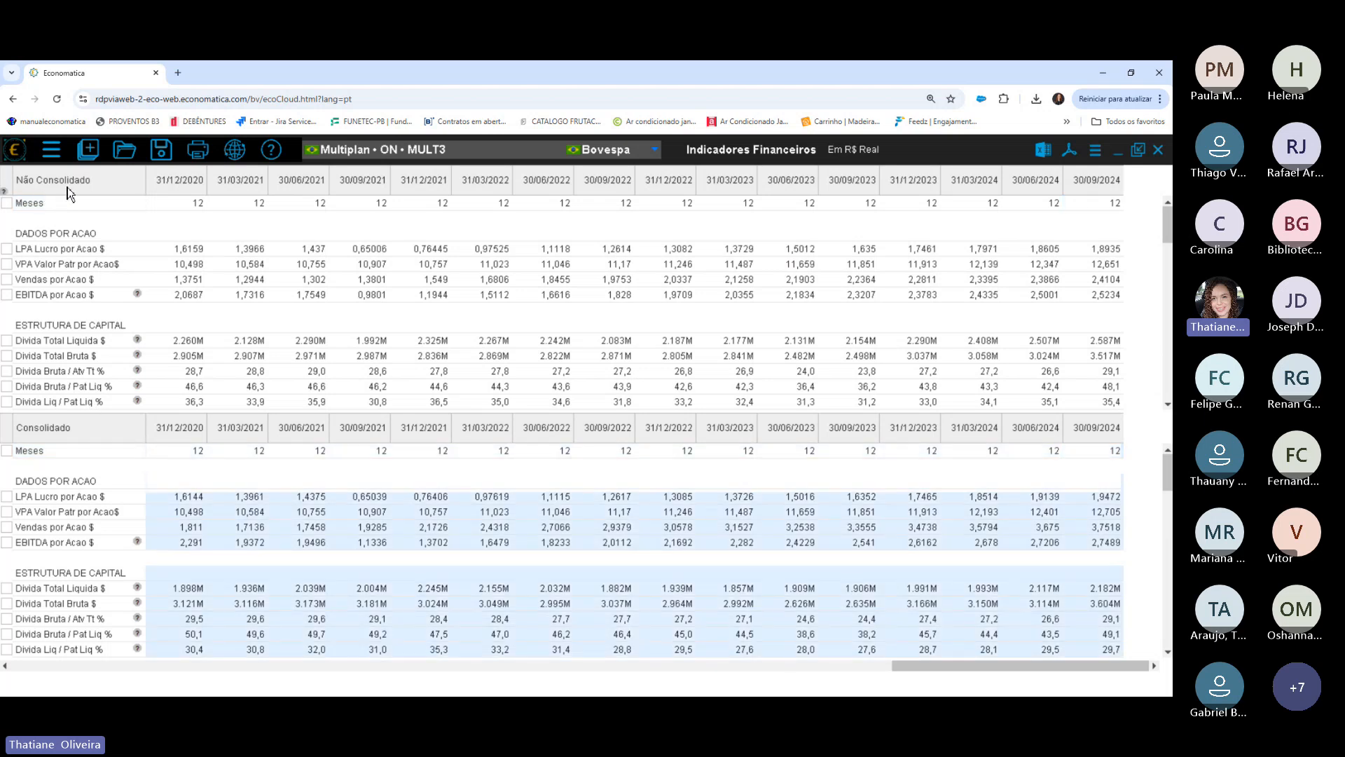
Set the Consolidado parameter of the financial indicators to Sim *.
left_click(1102, 152)
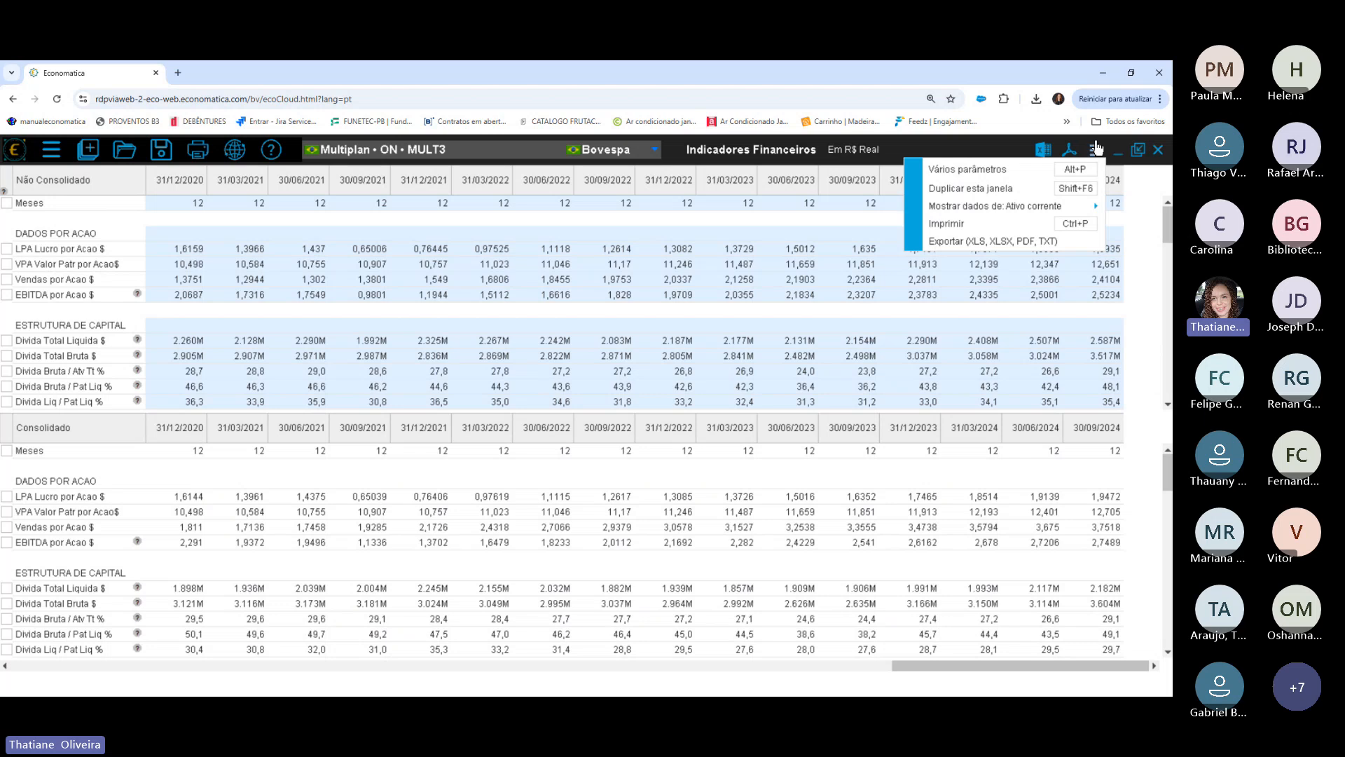
left_click(990, 169)
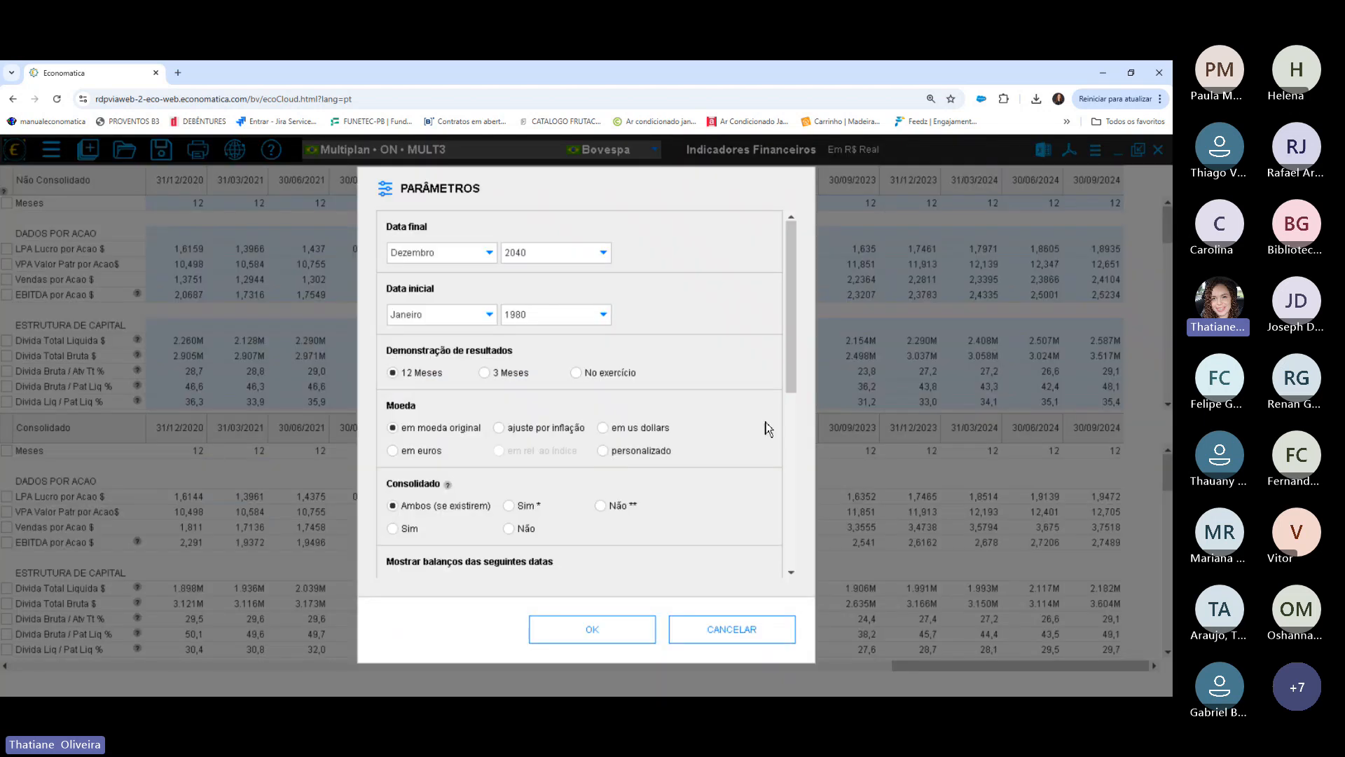
left_click(516, 507)
left_click(592, 629)
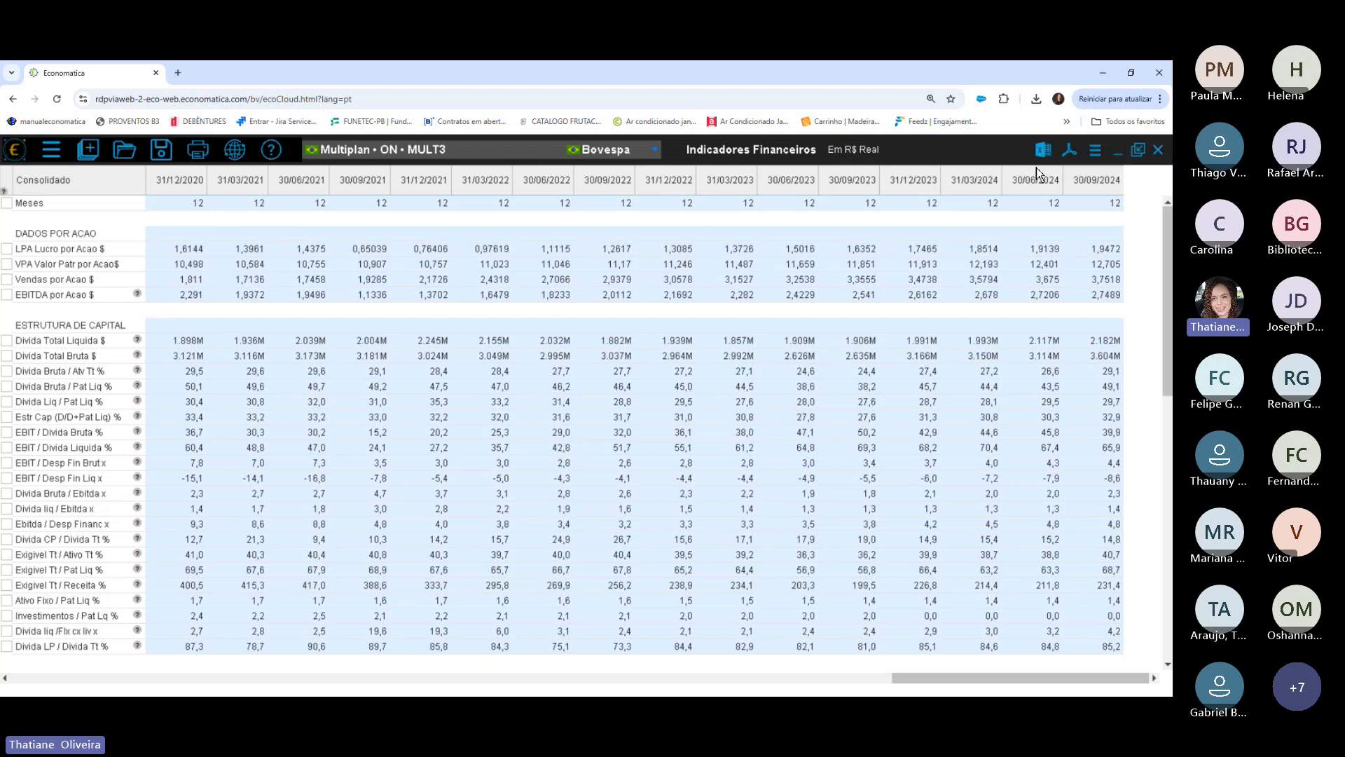
Review the Dados por Acao and Estrutura de Capital groups, highlighting the Divida Total Bruta row.
left_click(44, 237)
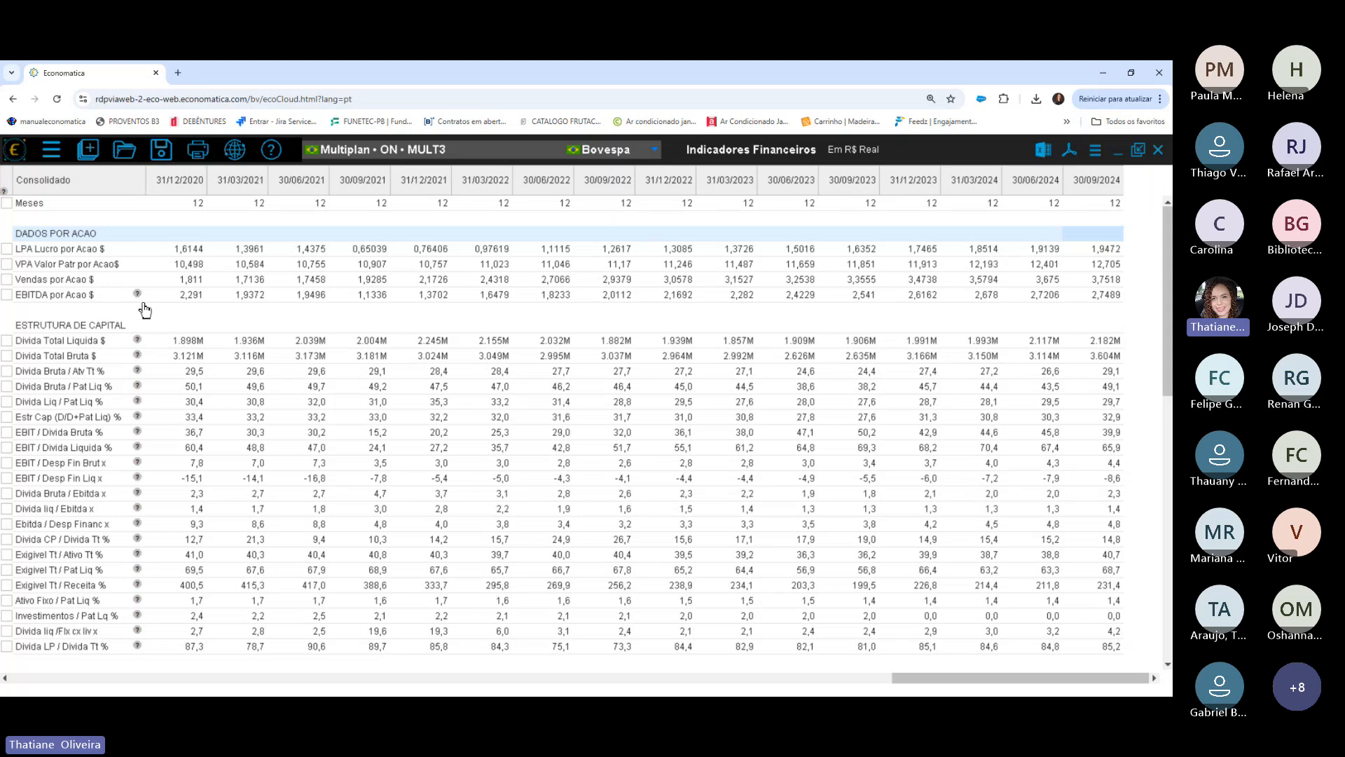
left_click(116, 328)
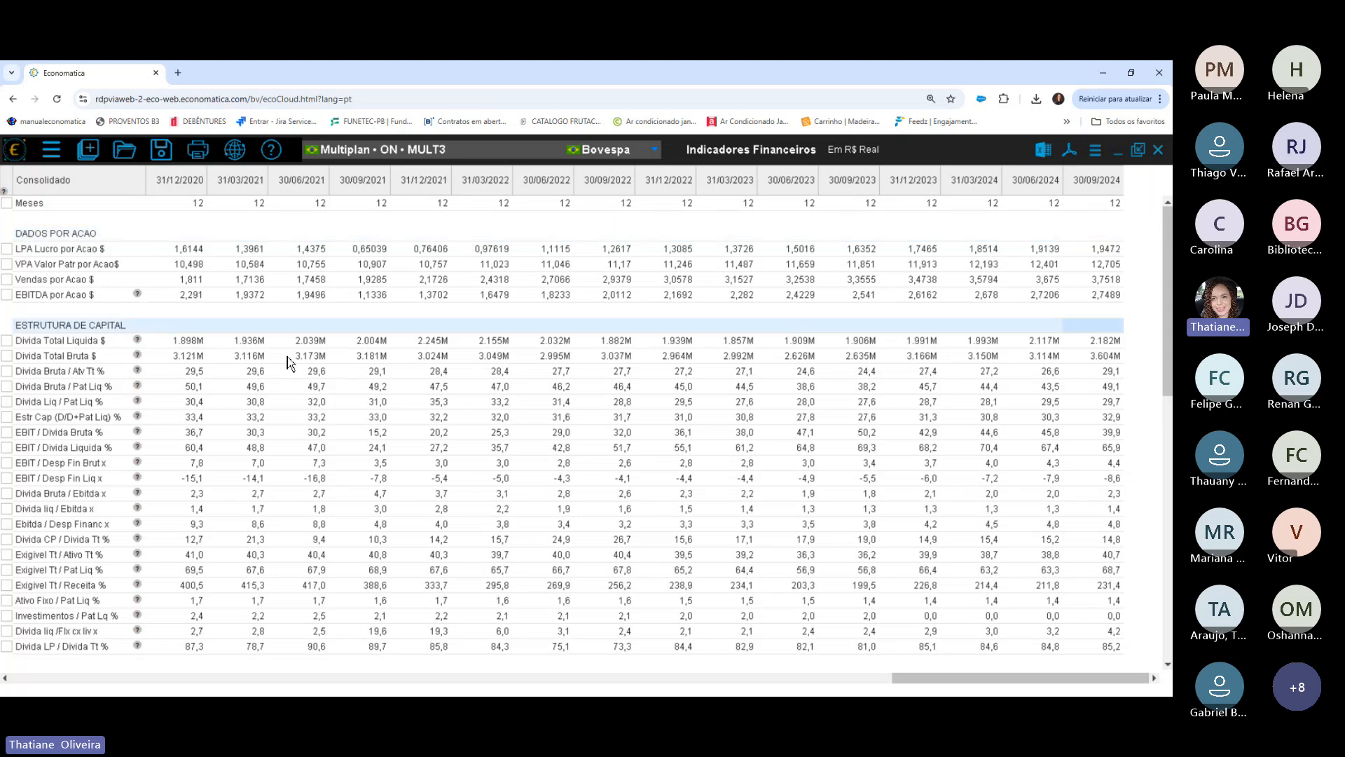
left_click(99, 357)
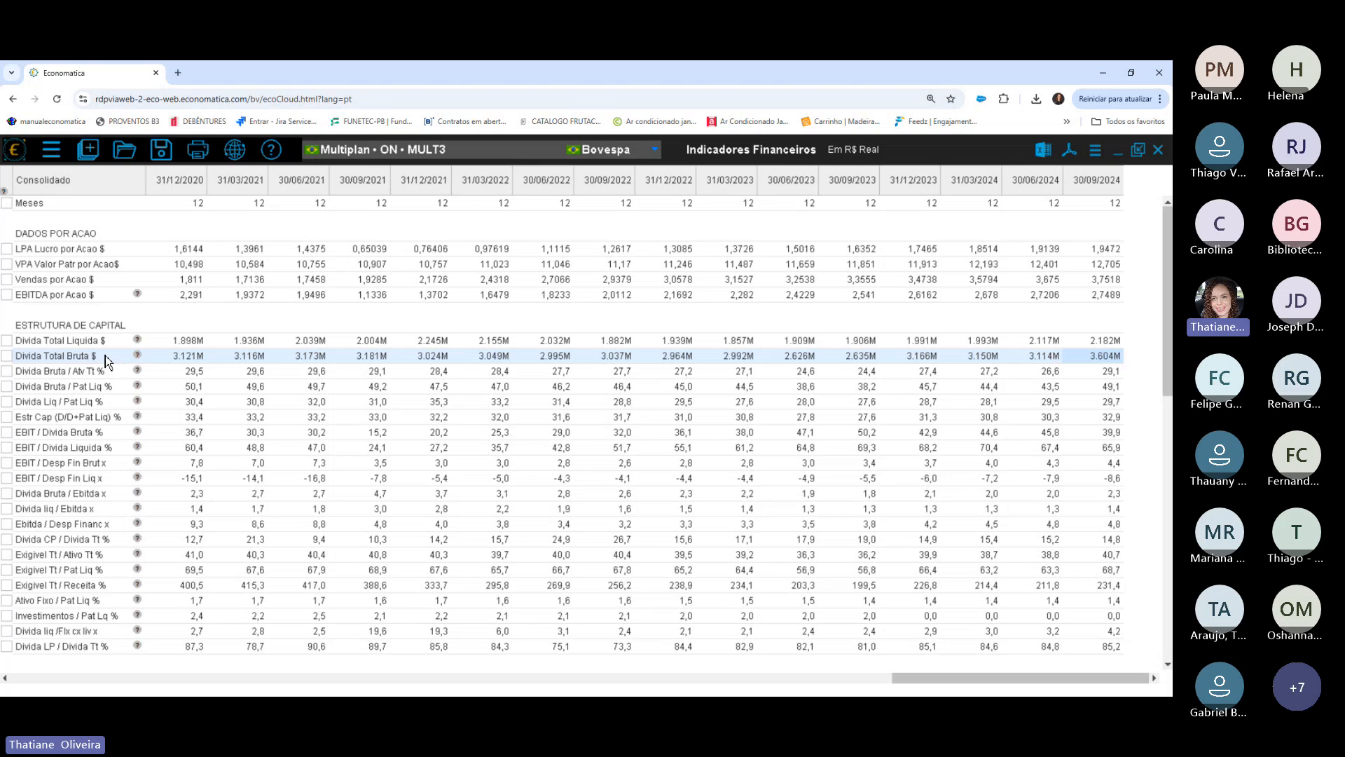
Review the Divida Total Bruta and Divida Total Liquida series and consult the formulas of Divida Total Liquida and the EBIT coverage ratios.
mouse_move(143, 360)
left_click_drag(173, 363, 1116, 362)
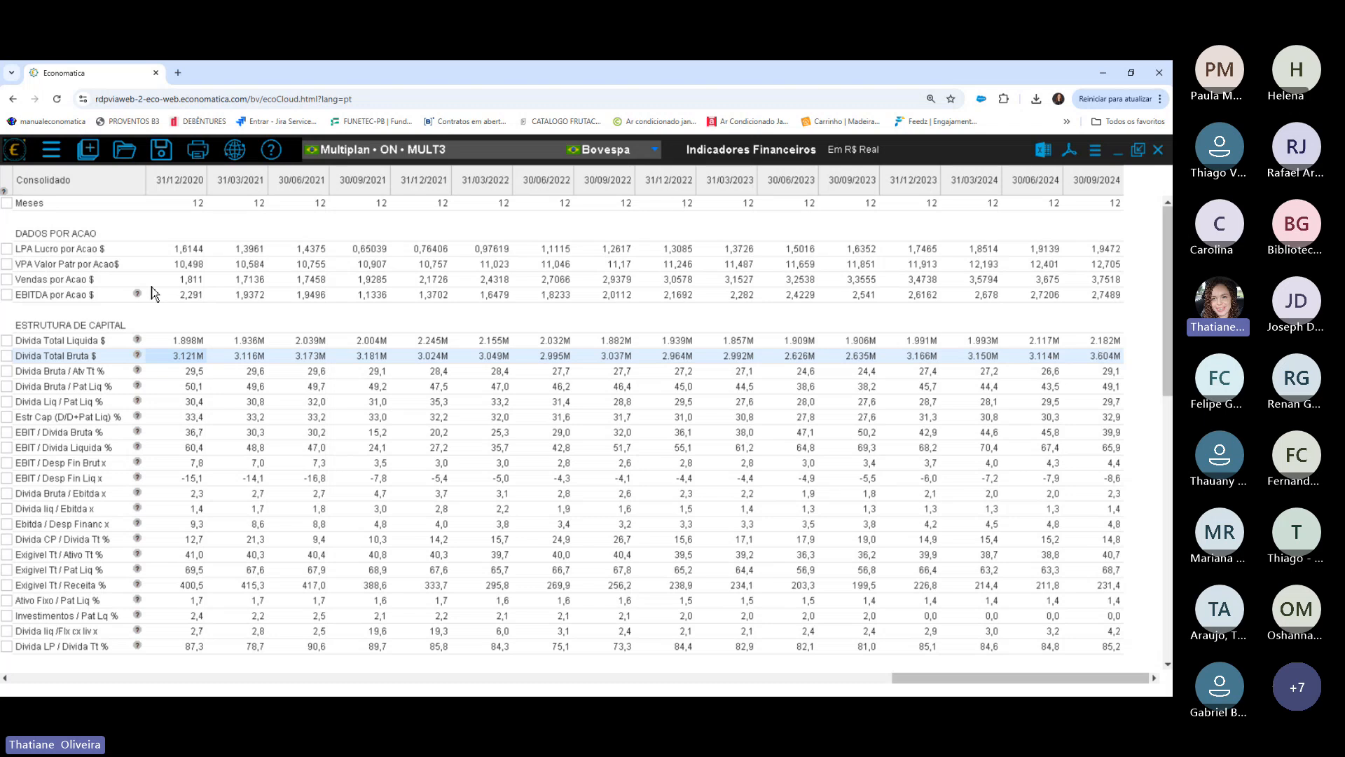
left_click(138, 342)
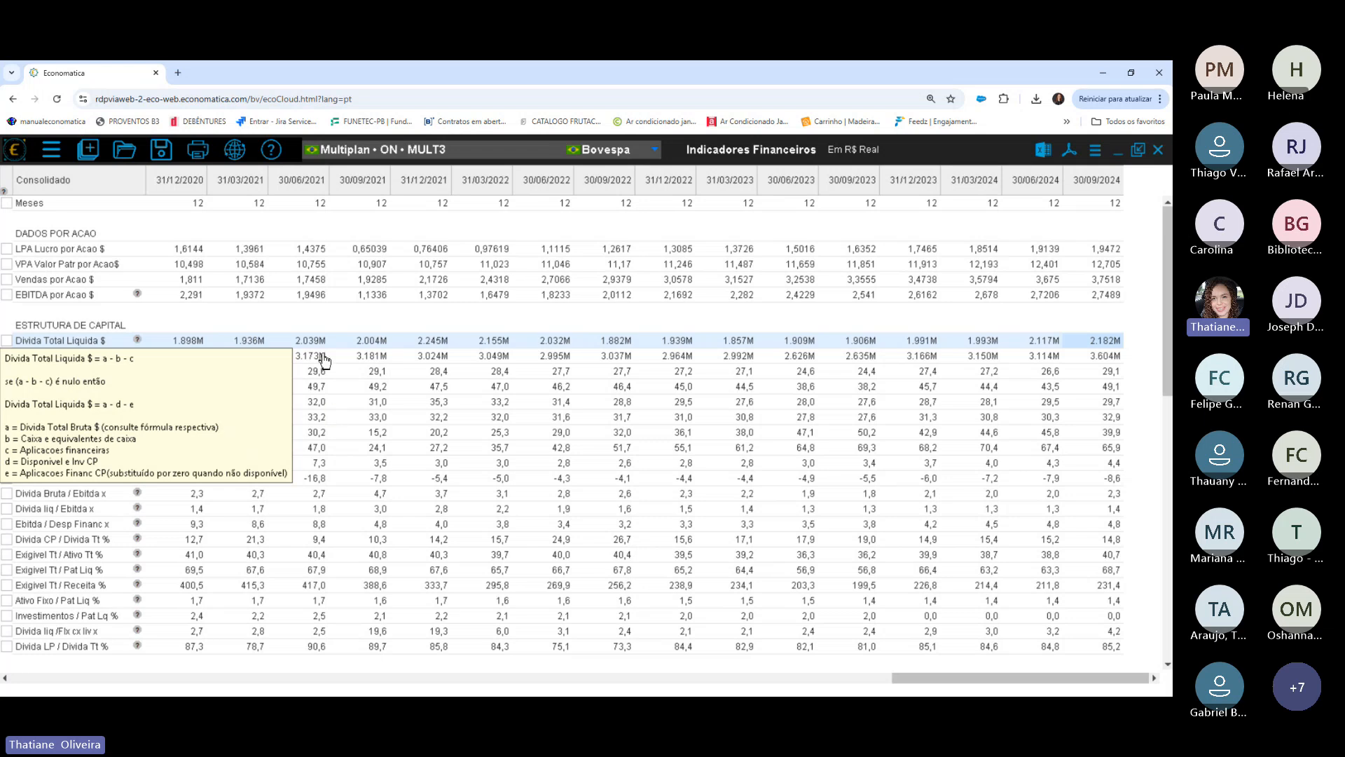
left_click(180, 342)
left_click_drag(240, 344, 1084, 346)
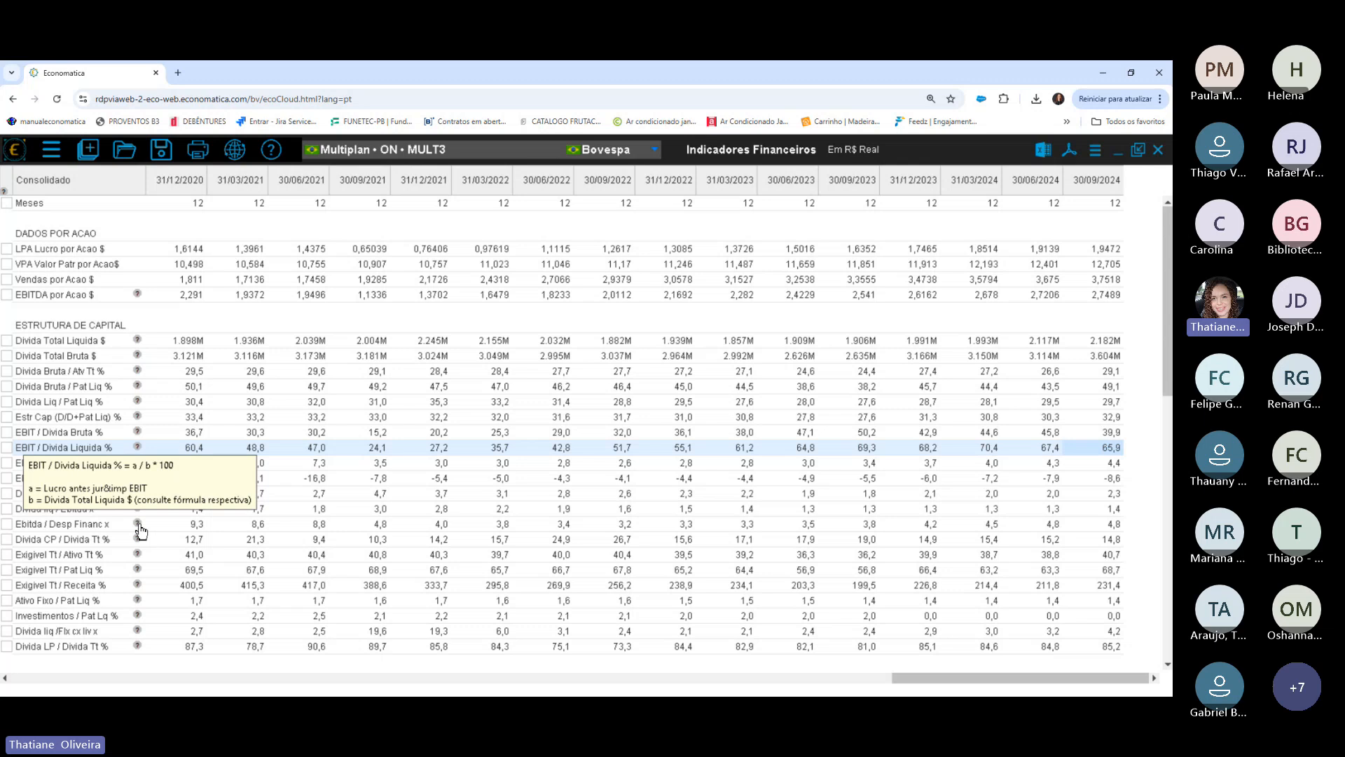
mouse_move(138, 527)
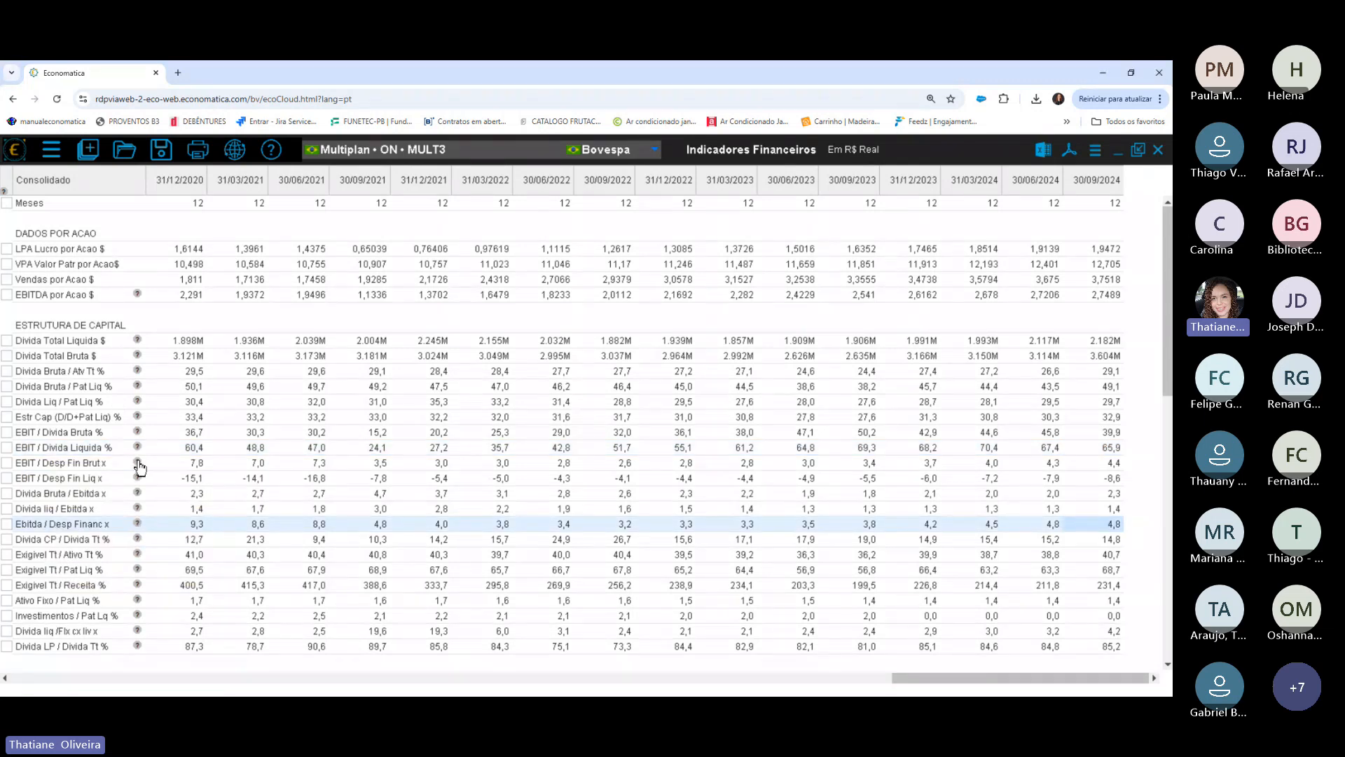
mouse_move(139, 466)
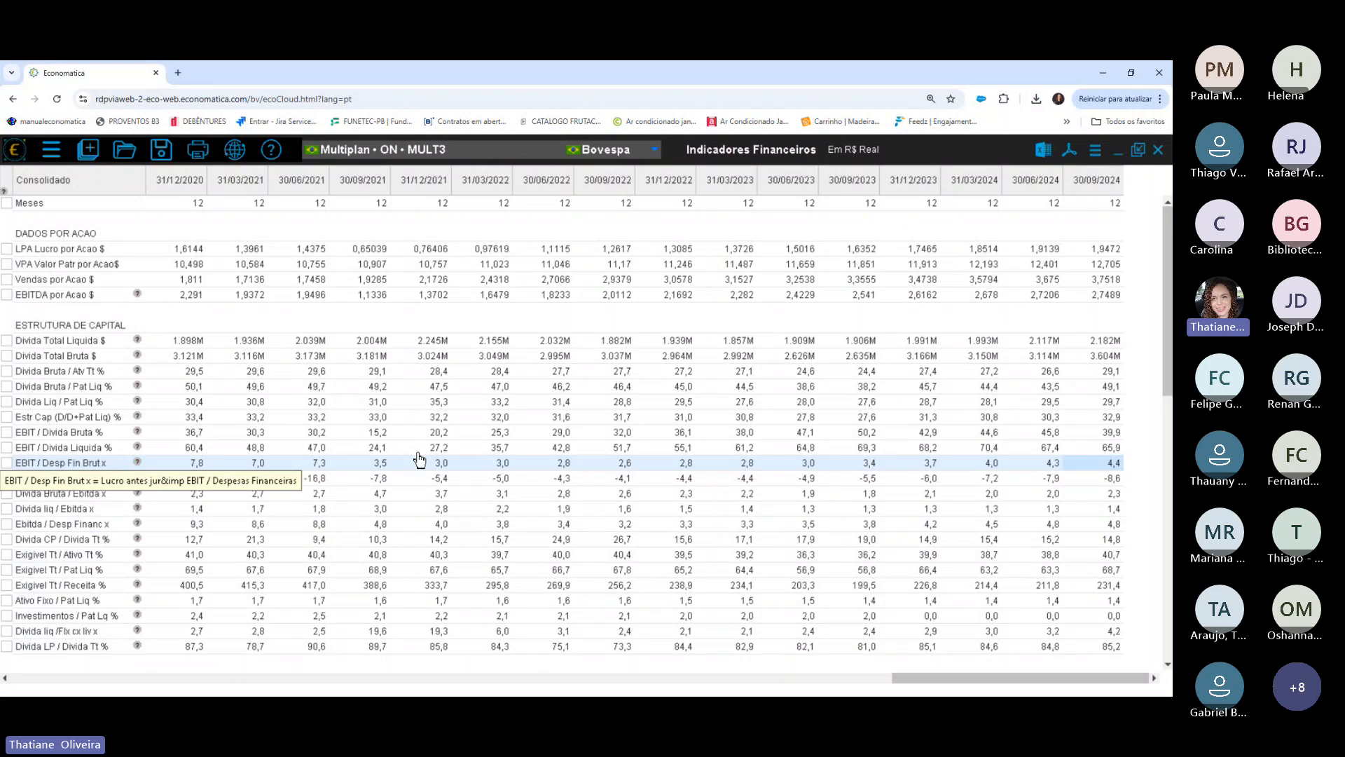
Review the remaining Multiplan financial indicators in the Liquidez, Ciclo and Rentabilidade groups, then close the financial indicators.
scroll(1170, 281, "down", 3)
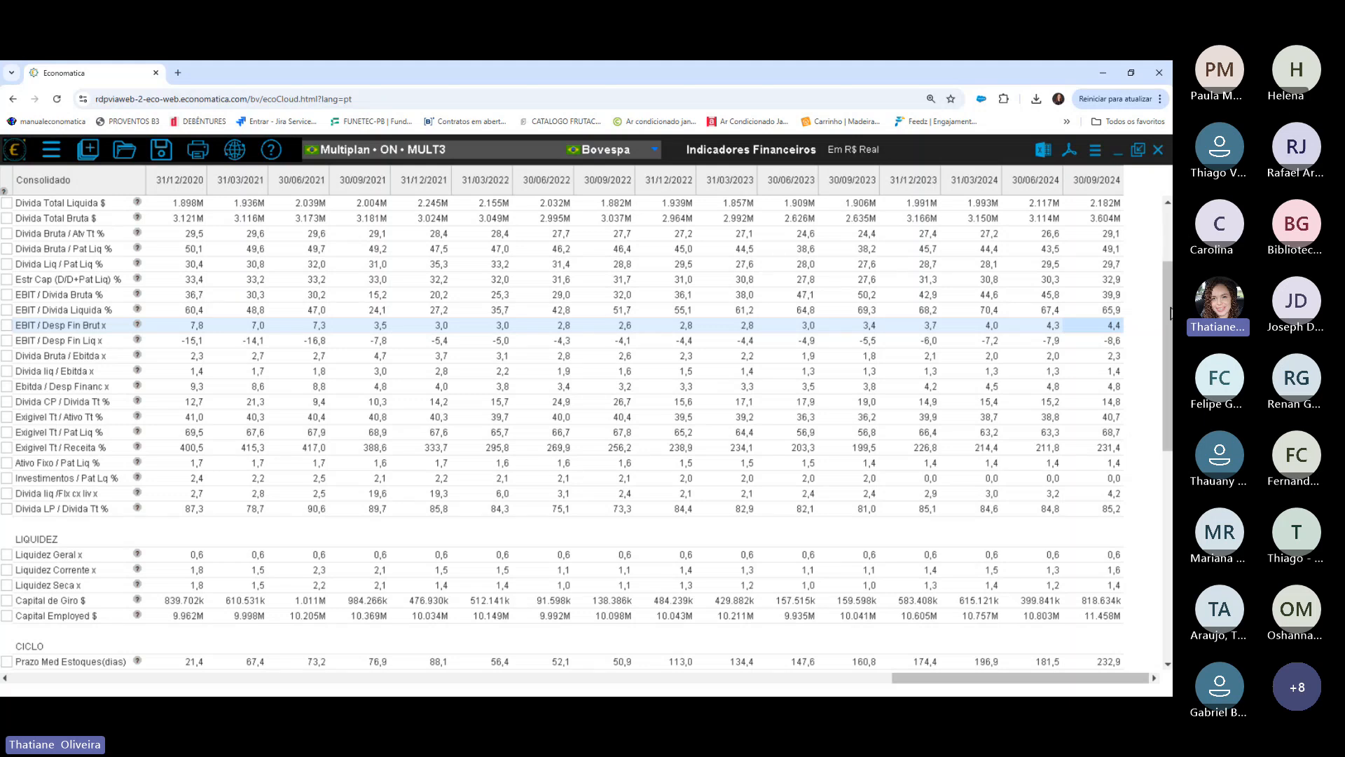
scroll(1170, 313, "up", 2)
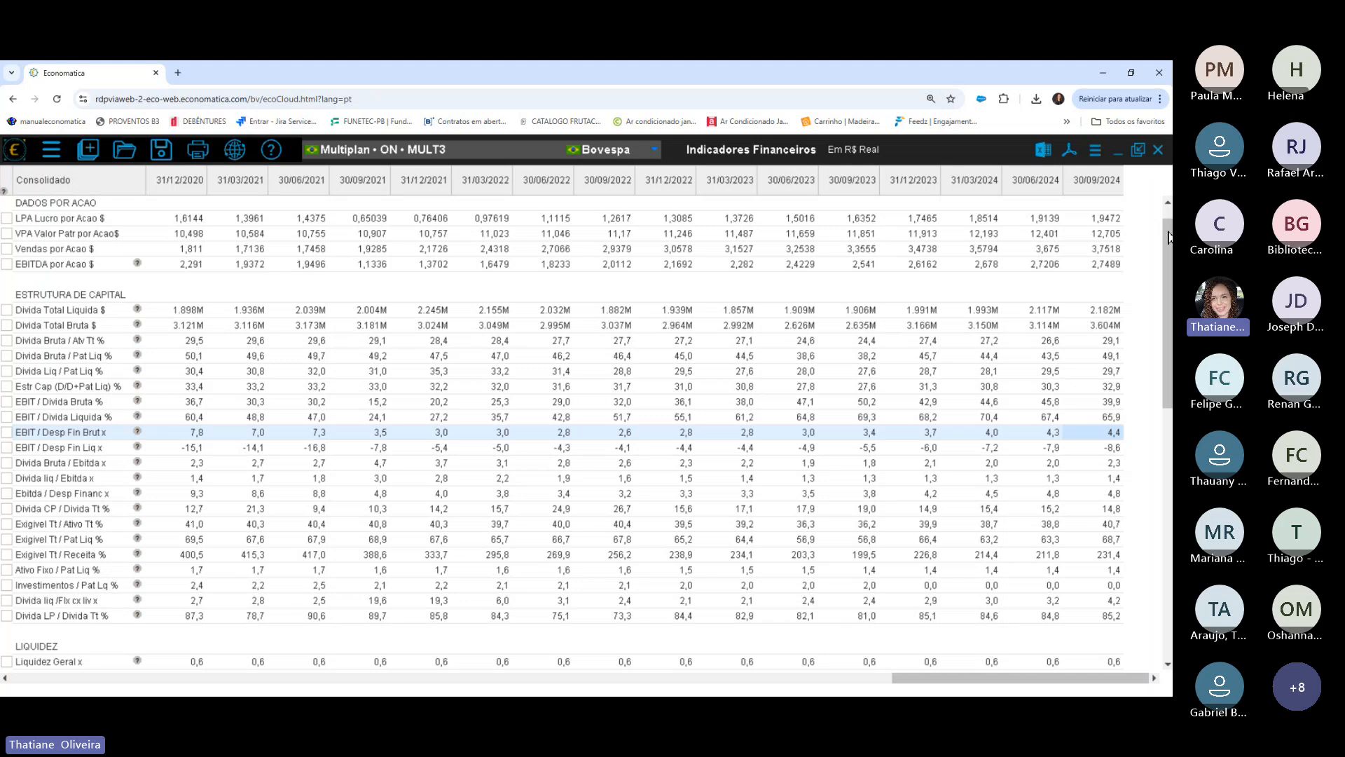
scroll(1170, 359, "down", 5)
scroll(1169, 359, "down", 1)
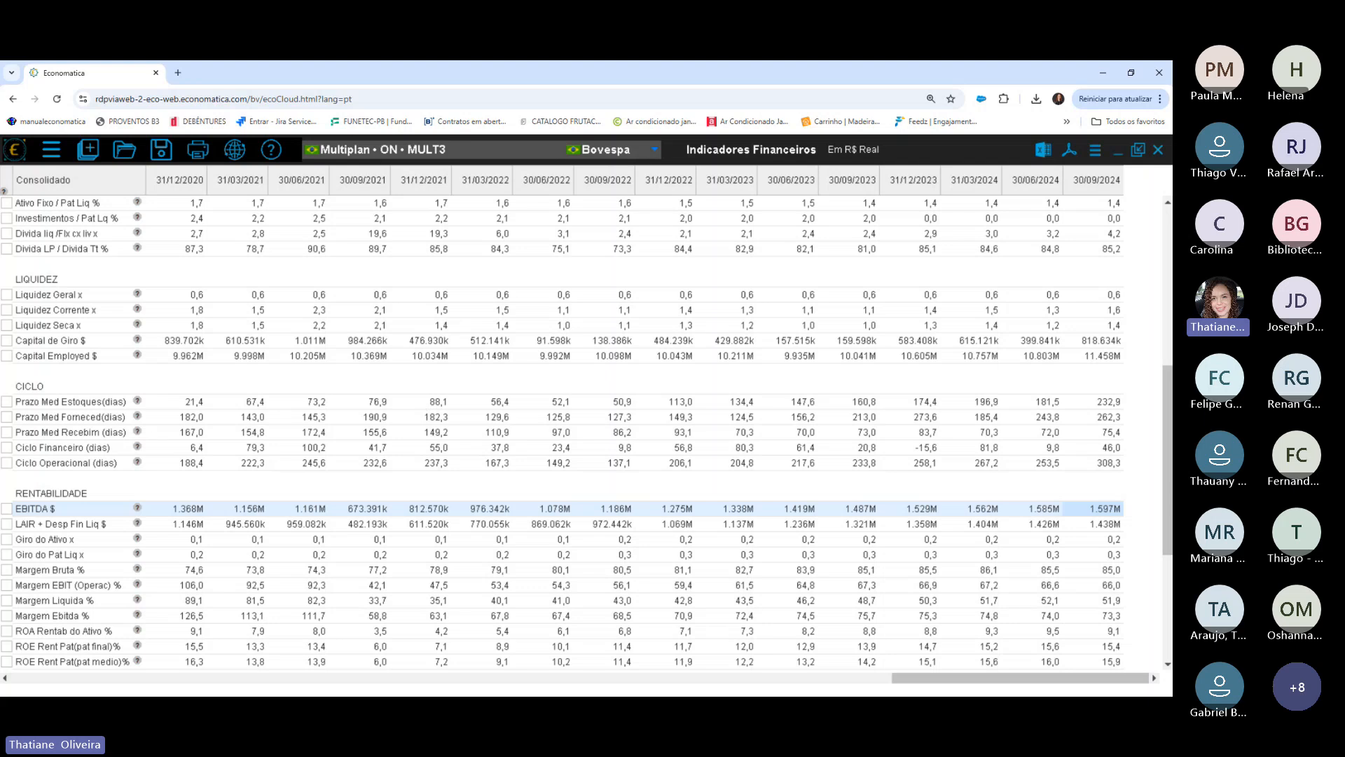
scroll(1169, 346, "up", 1)
left_click_drag(1168, 342, 1168, 218)
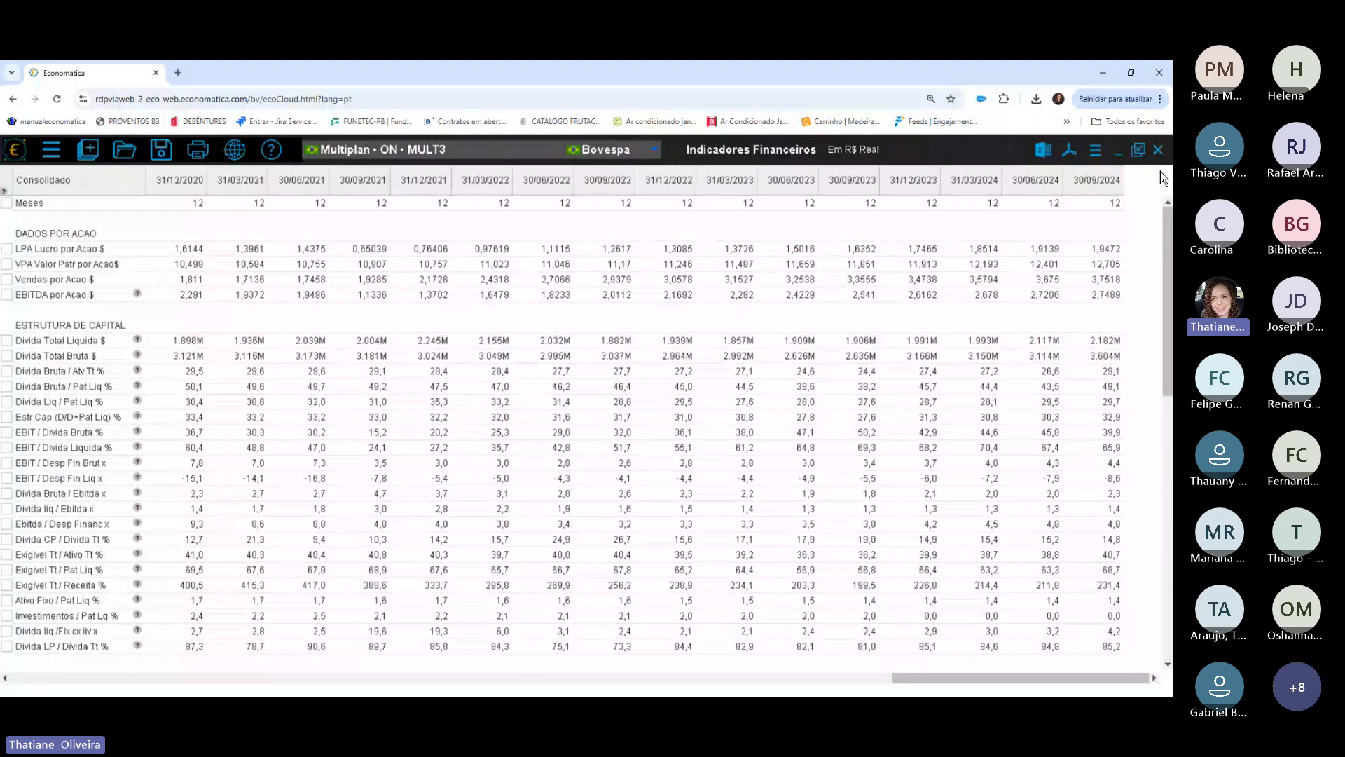
left_click(1159, 150)
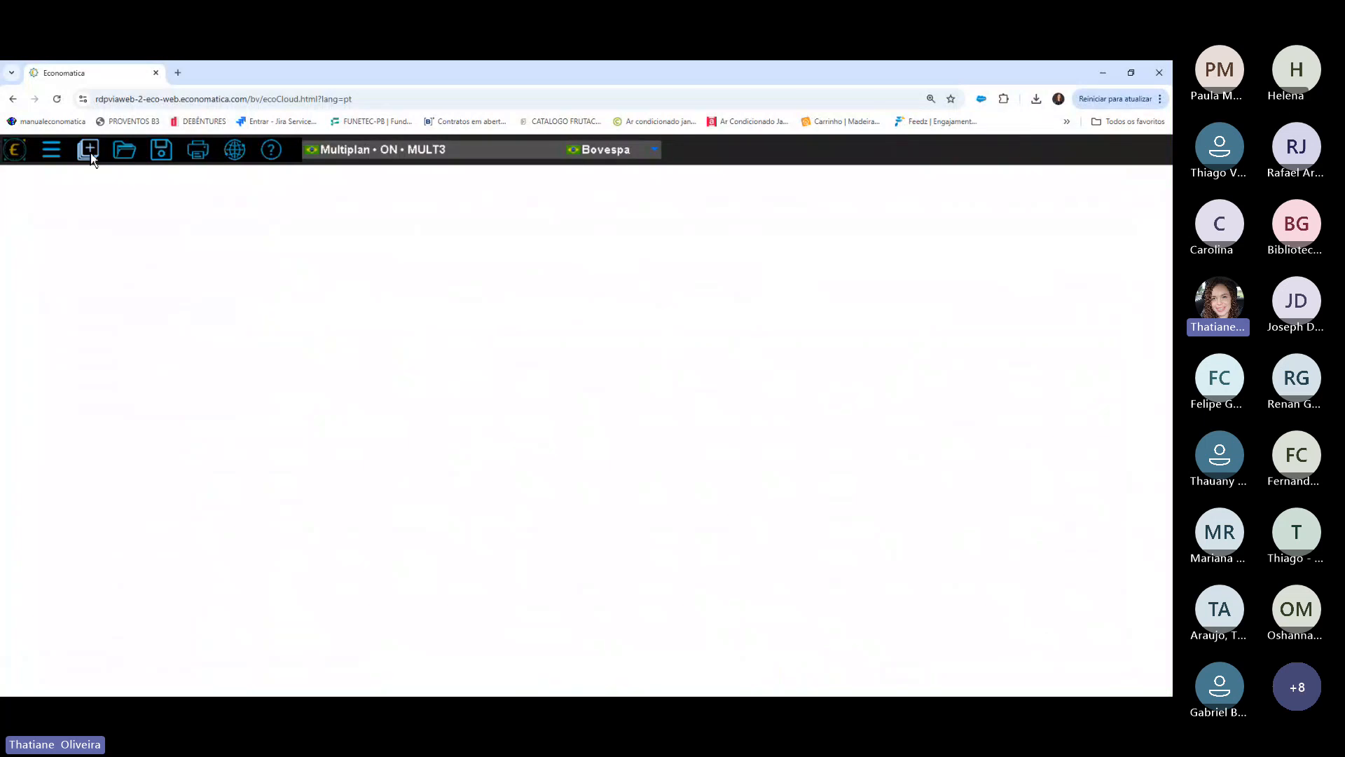
Open Multiplan's market indicators and highlight the Preco / Lucro, Lucro / Preco and Valor de Mercado rows of the Não Consolidado table.
left_click(87, 150)
left_click(621, 385)
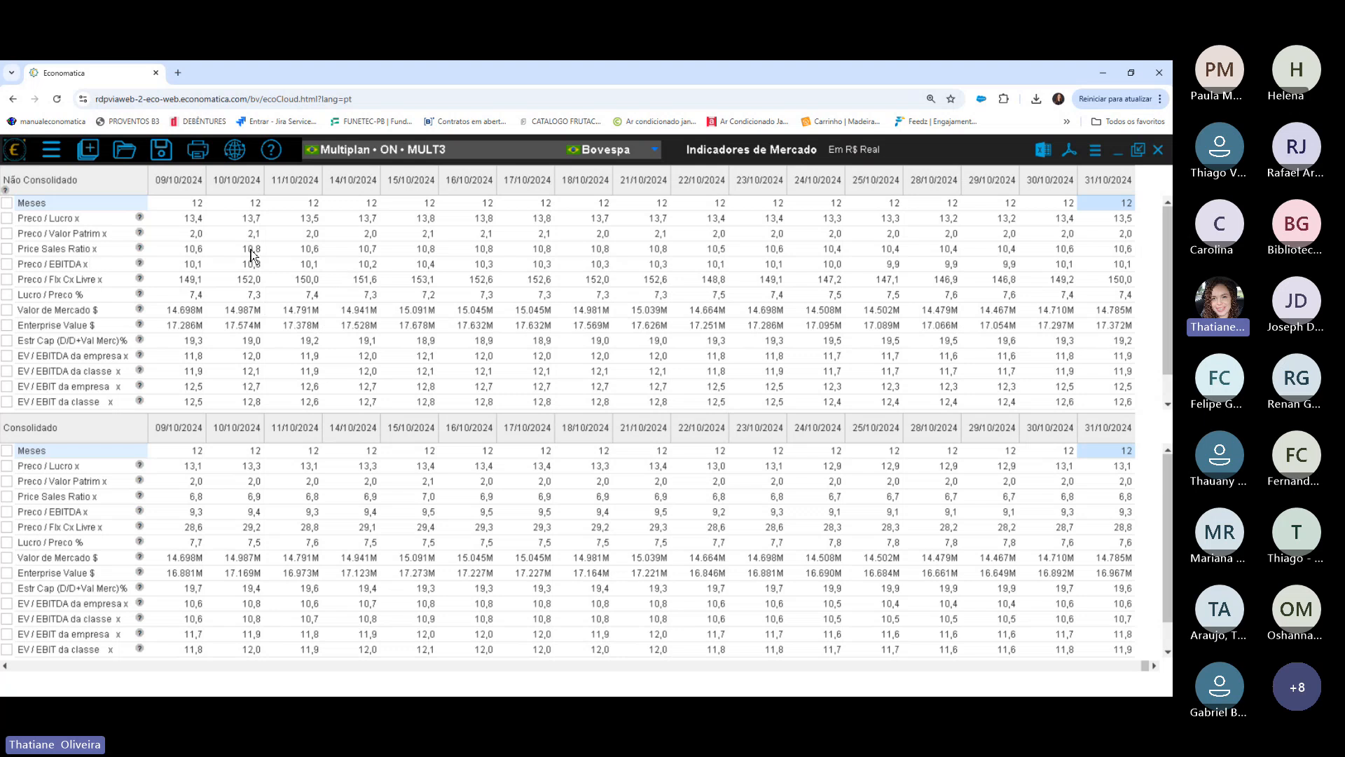
left_click(88, 315)
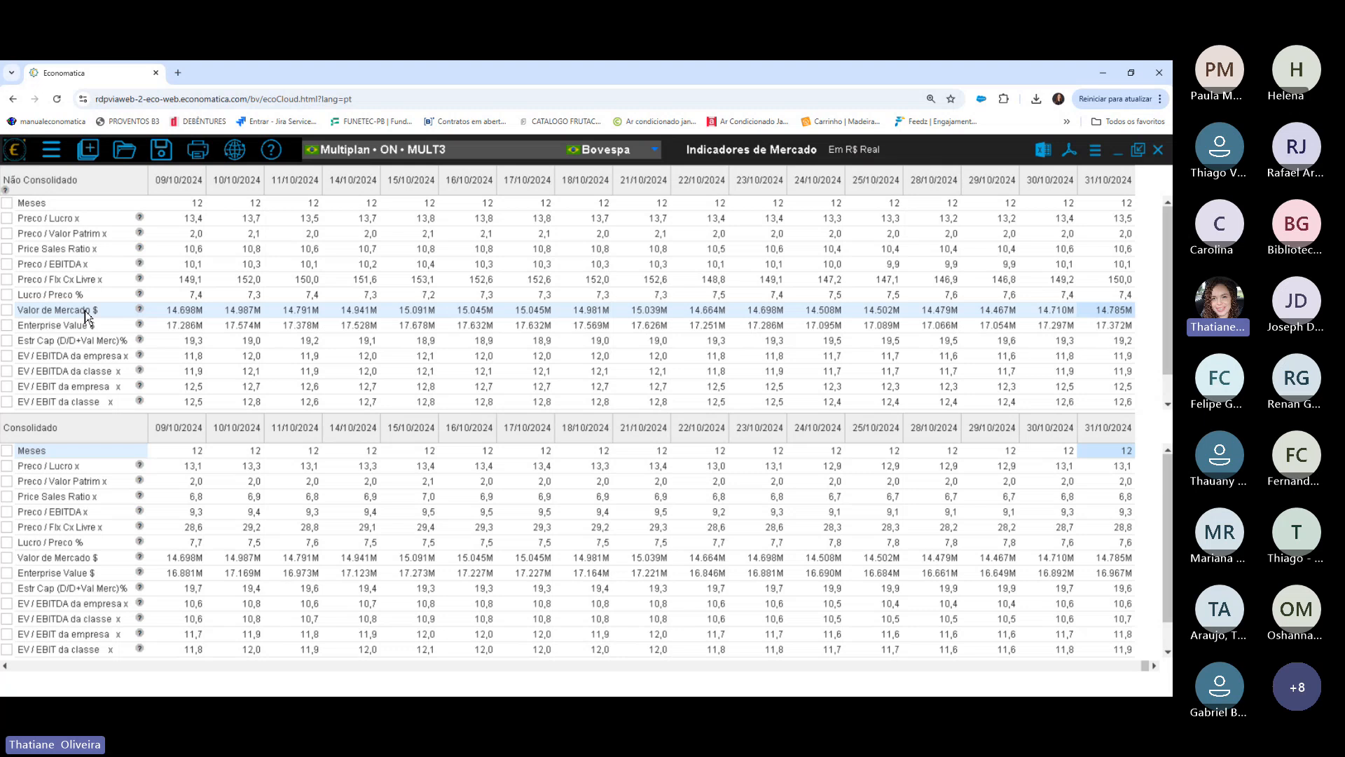
left_click(76, 220)
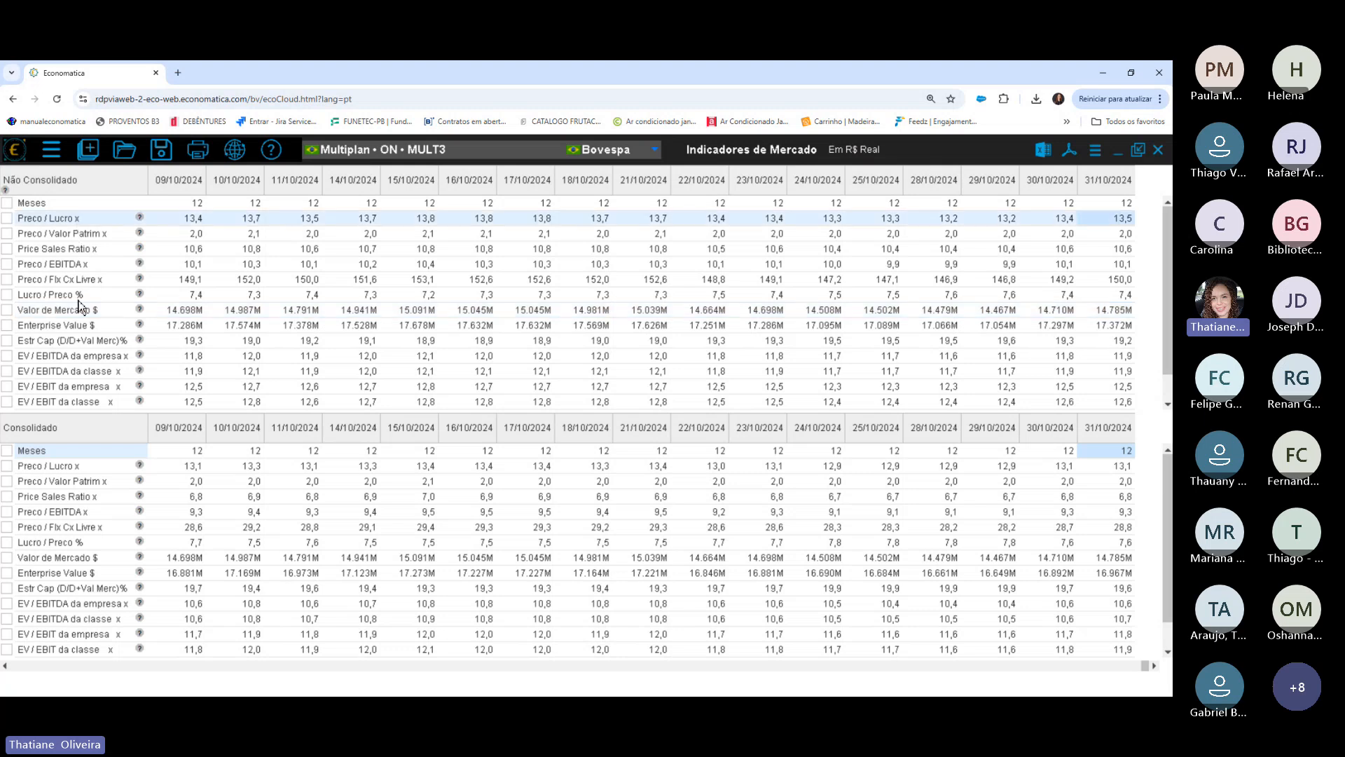
left_click(78, 300)
left_click(81, 312)
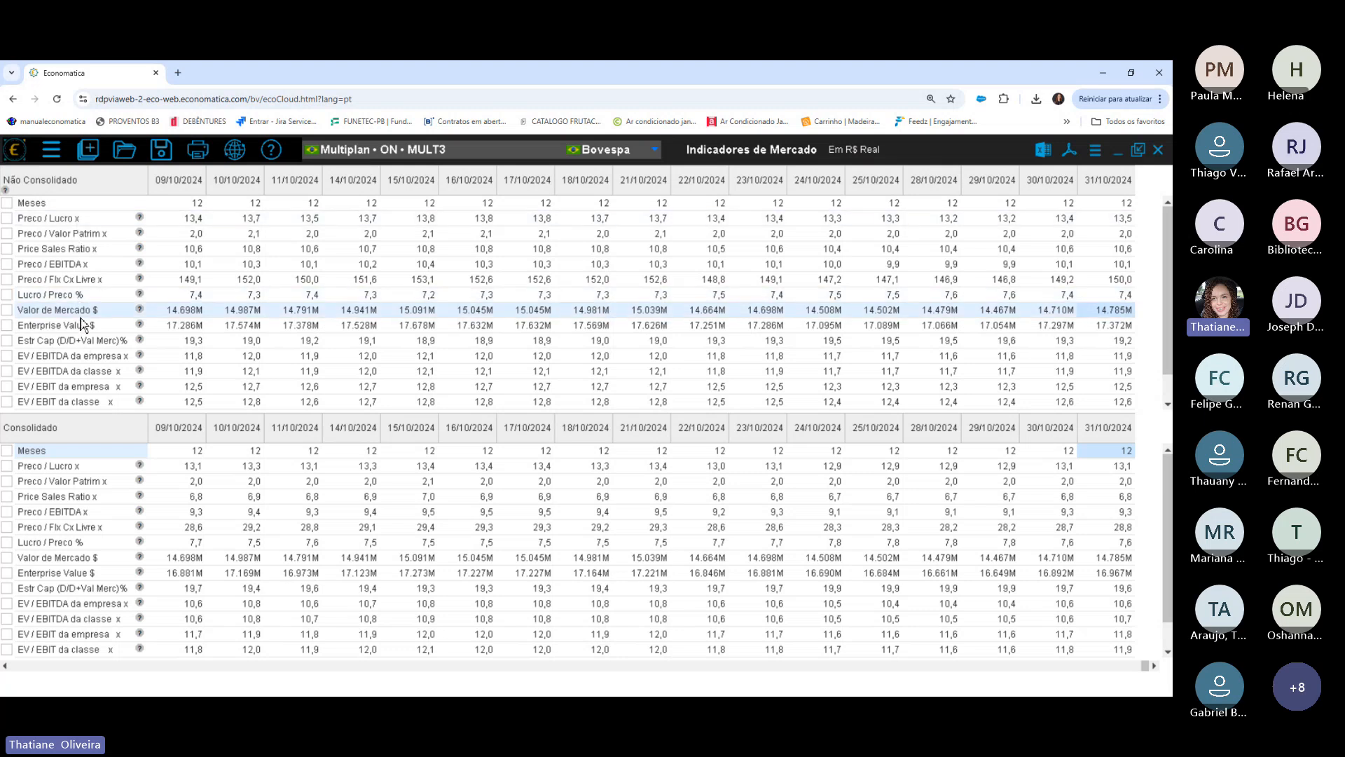
Consult the formulas of EV / EBITDA da classe and Lucro / Preco % in the Não Consolidado market indicators.
scroll(1170, 297, "down", 2)
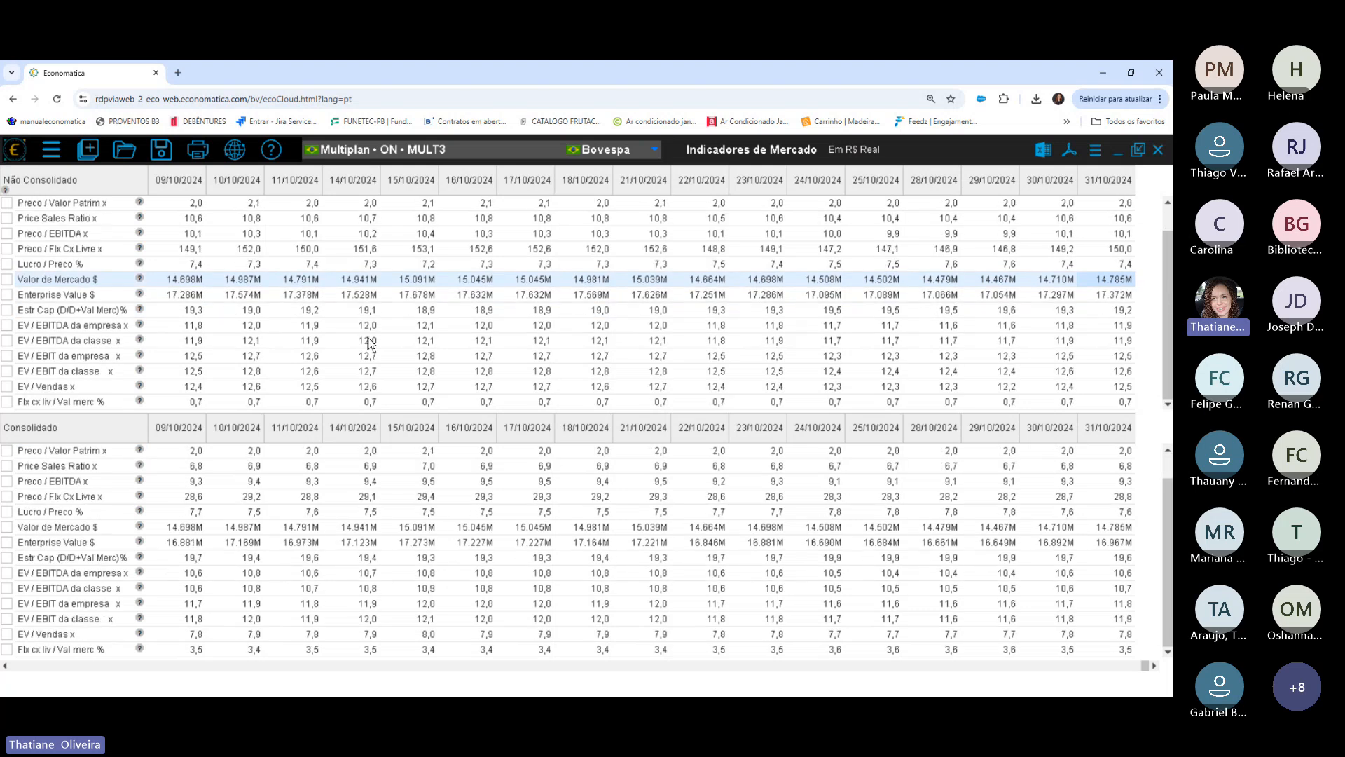
left_click(143, 343)
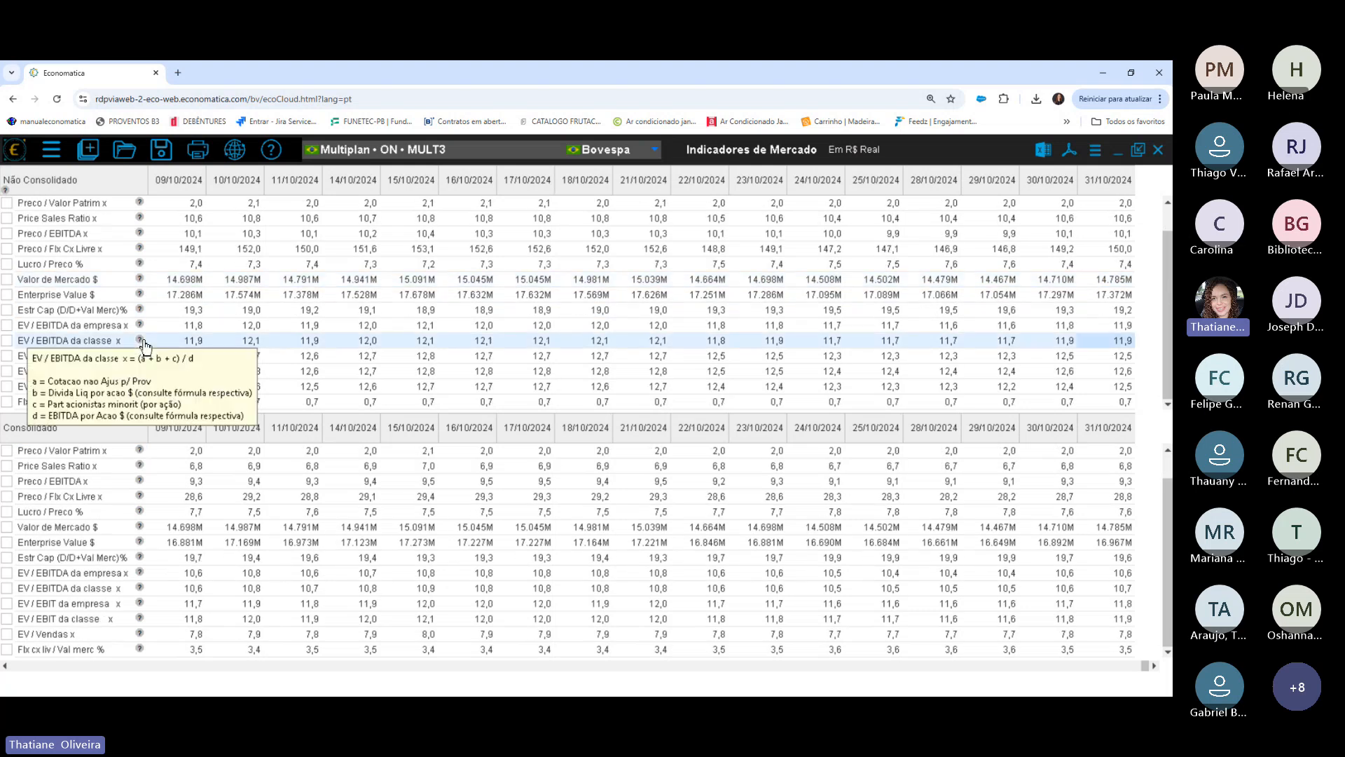
left_click(141, 265)
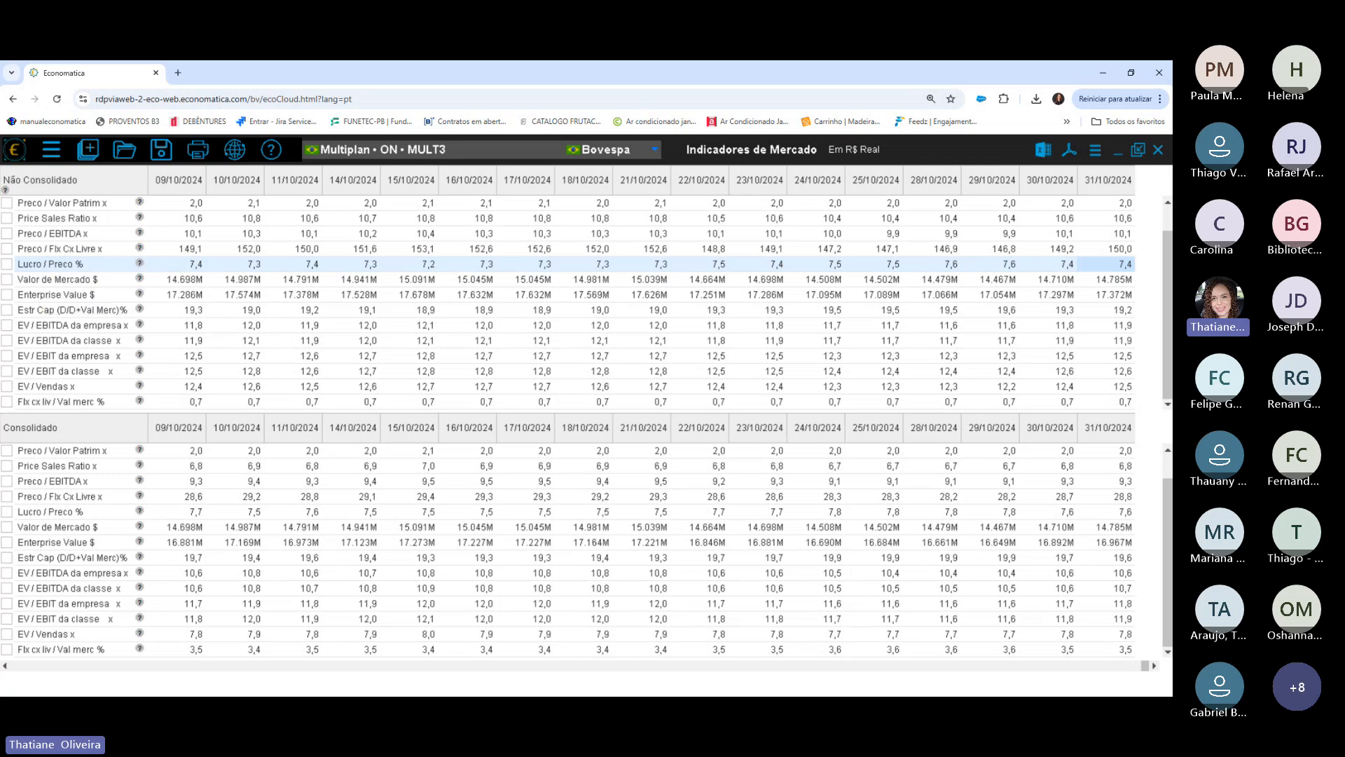
scroll(1170, 265, "up", 1)
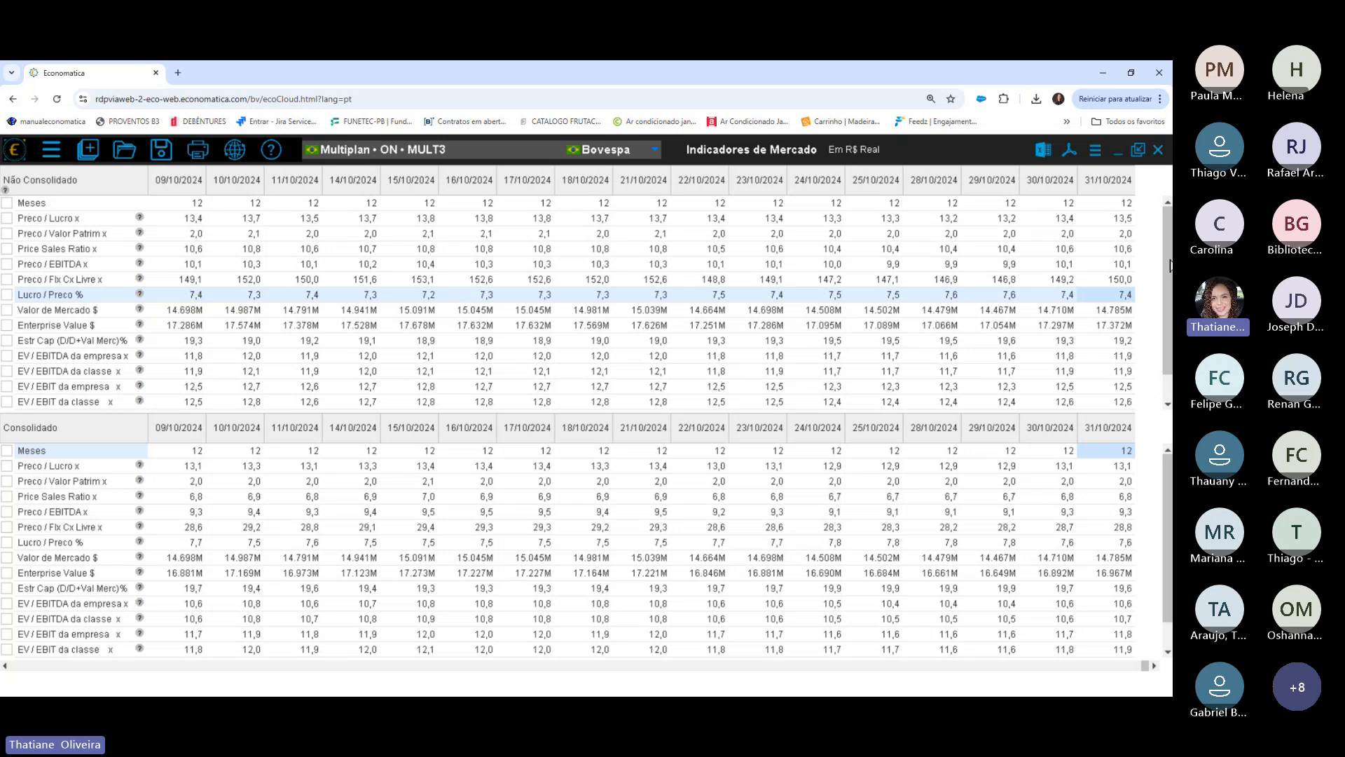
Close the market indicators and bring up the selection of tools, indicators and databases for a new window.
left_click(1158, 150)
left_click(89, 149)
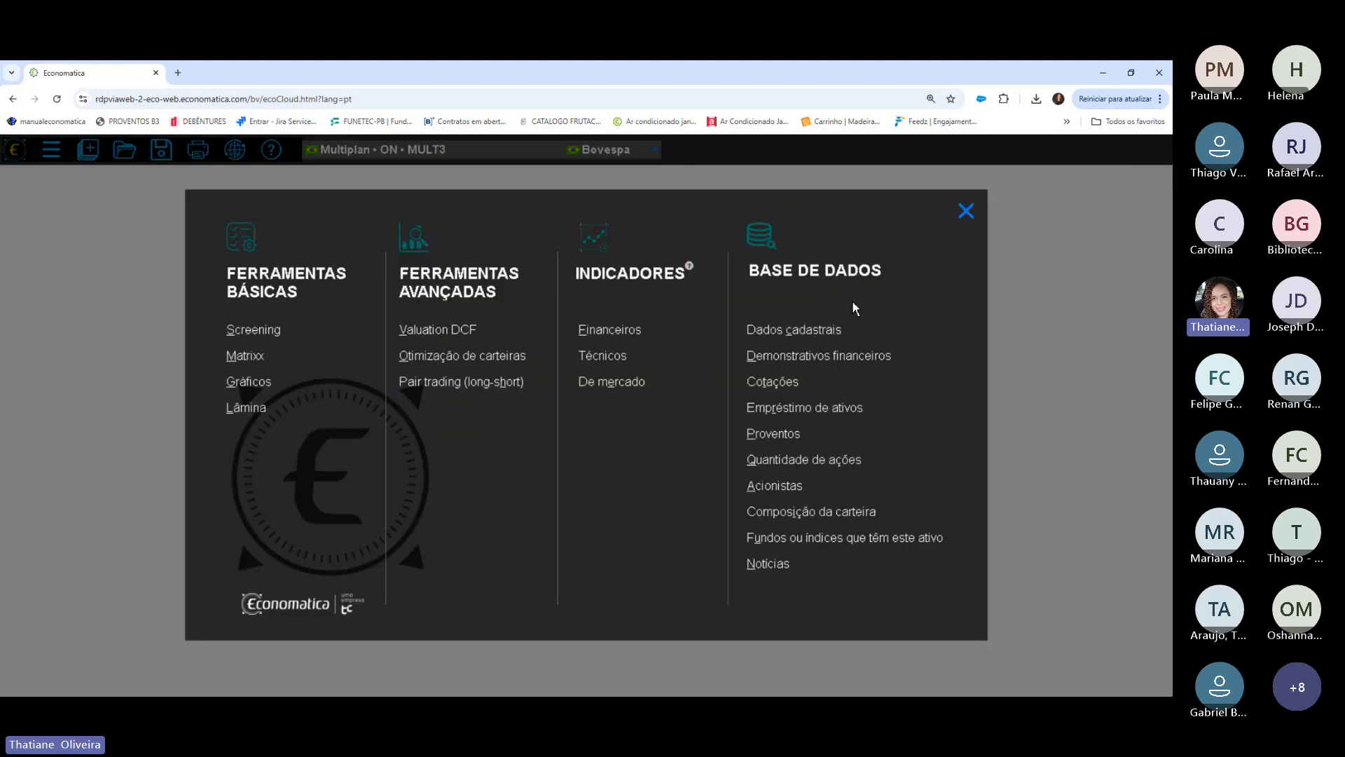
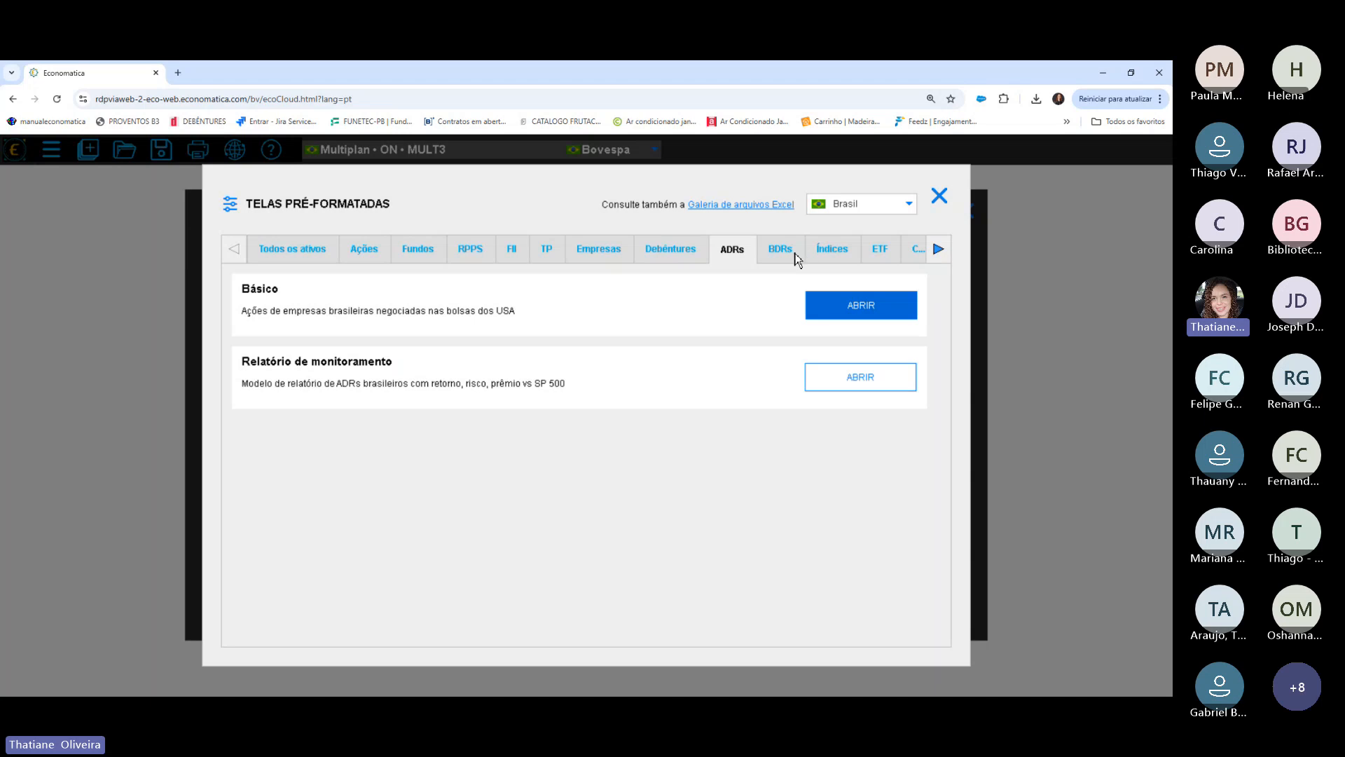
Look through the pre-formatted screens for BDRs, Índices, ETF and CRI (BETA), and the list of available countries.
left_click(792, 254)
left_click(834, 252)
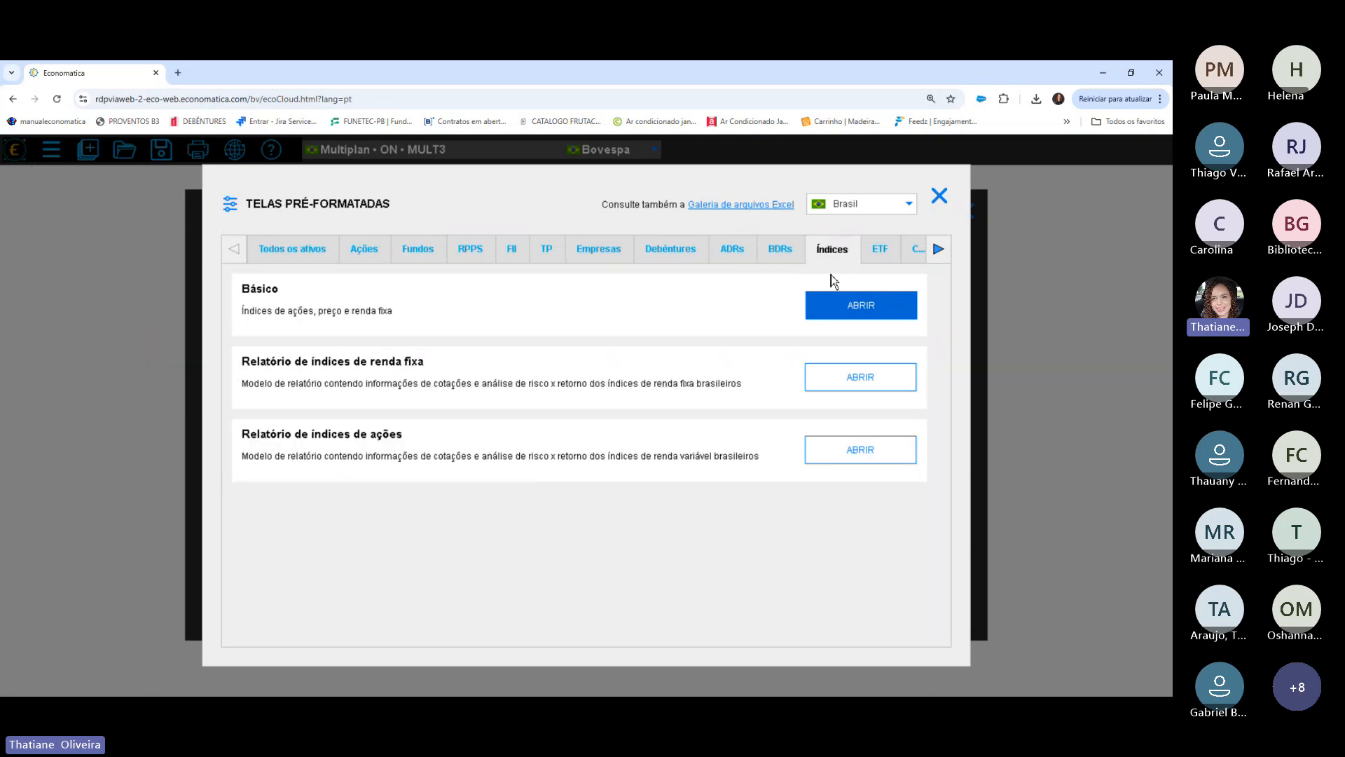
left_click(876, 254)
left_click(913, 252)
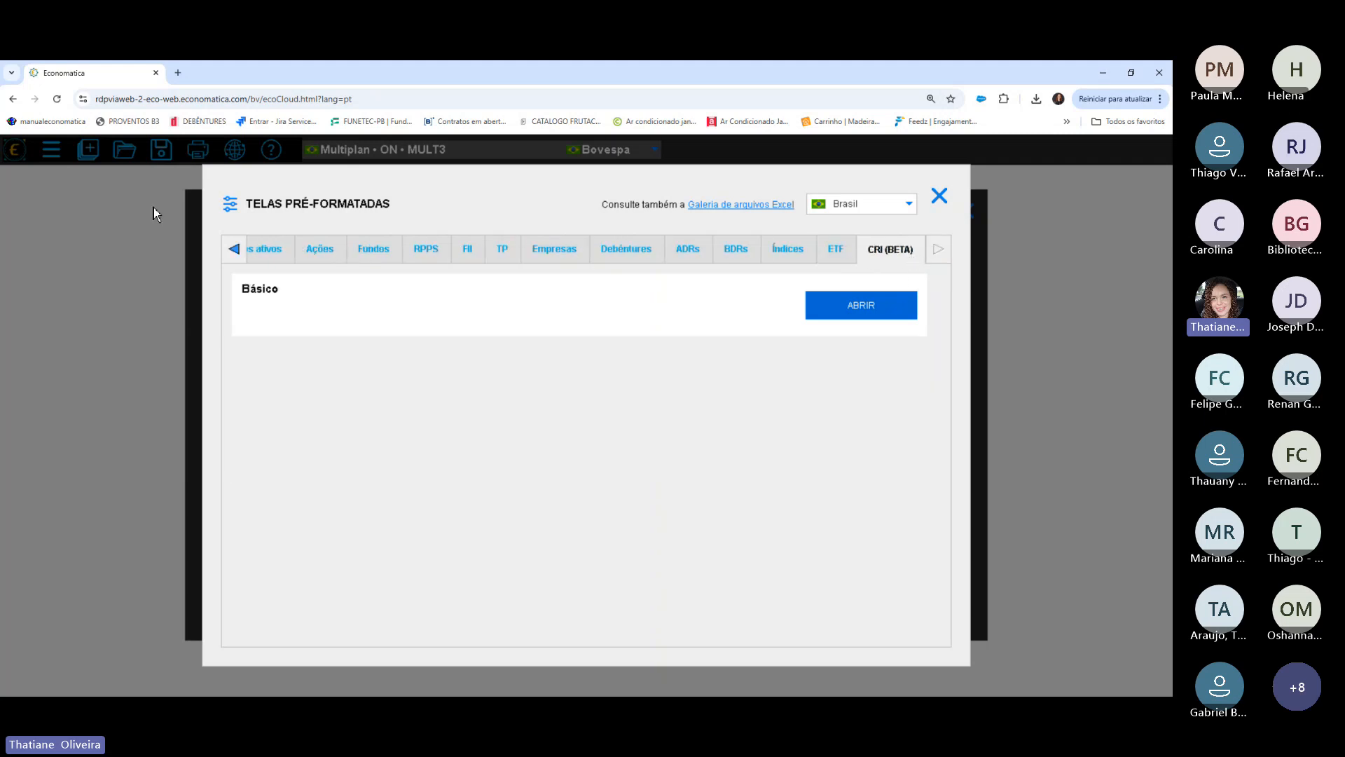
left_click(235, 249)
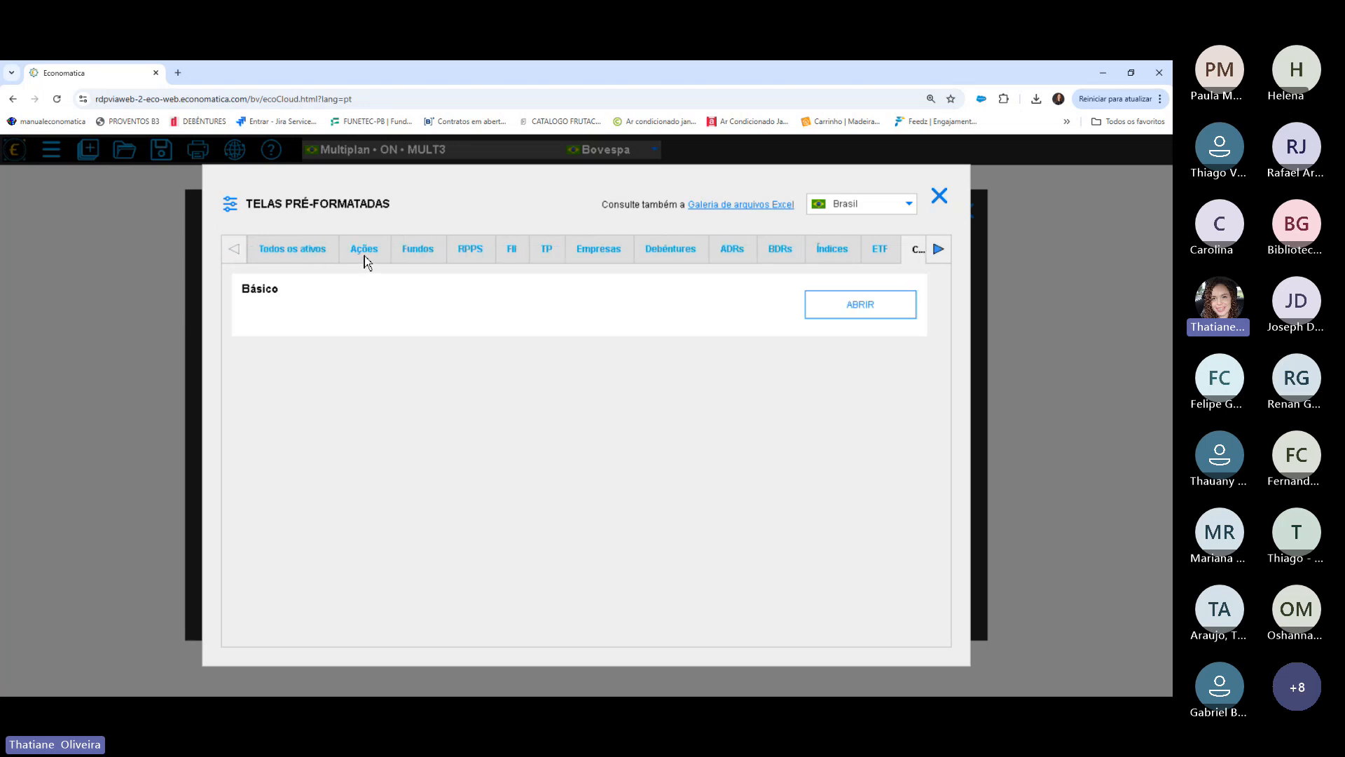
left_click(821, 208)
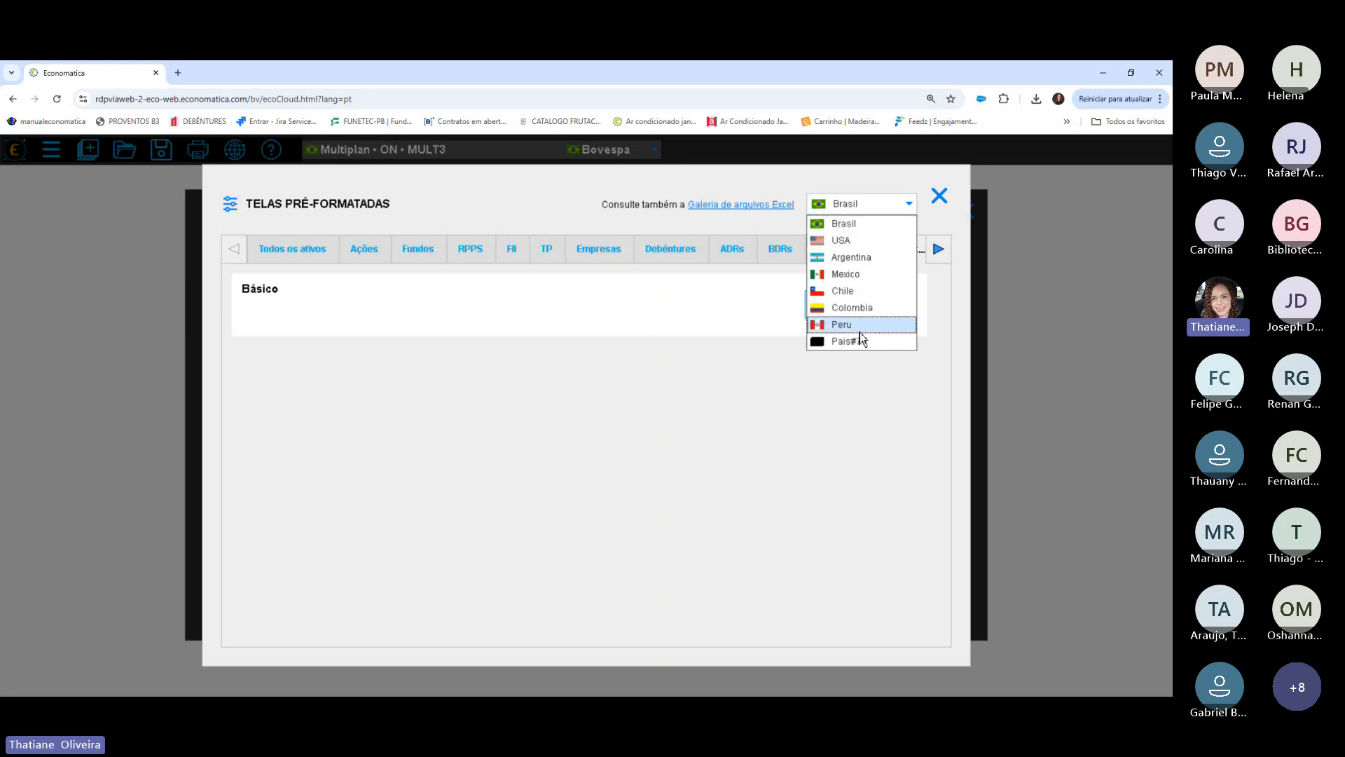
left_click(838, 182)
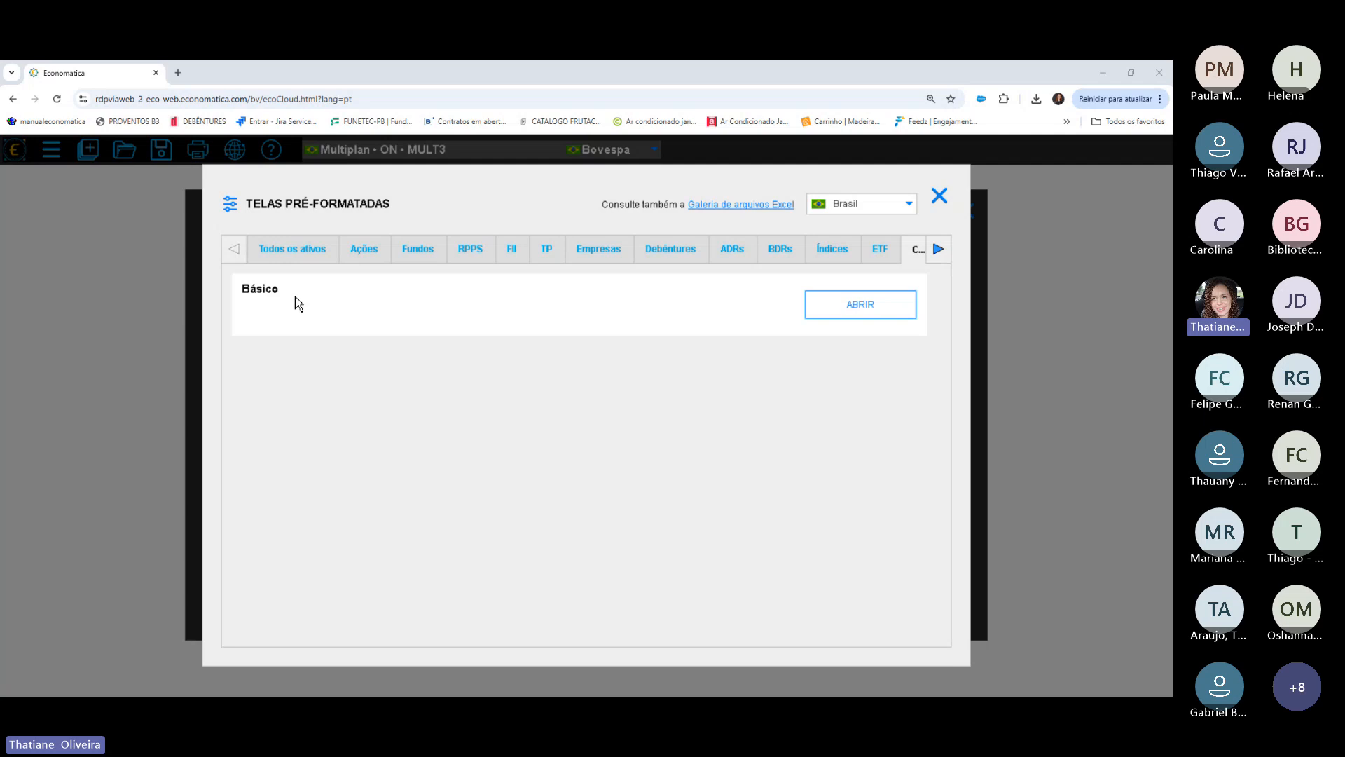
Open the Básico pre-formatted screen for Brazilian Ações.
left_click(359, 254)
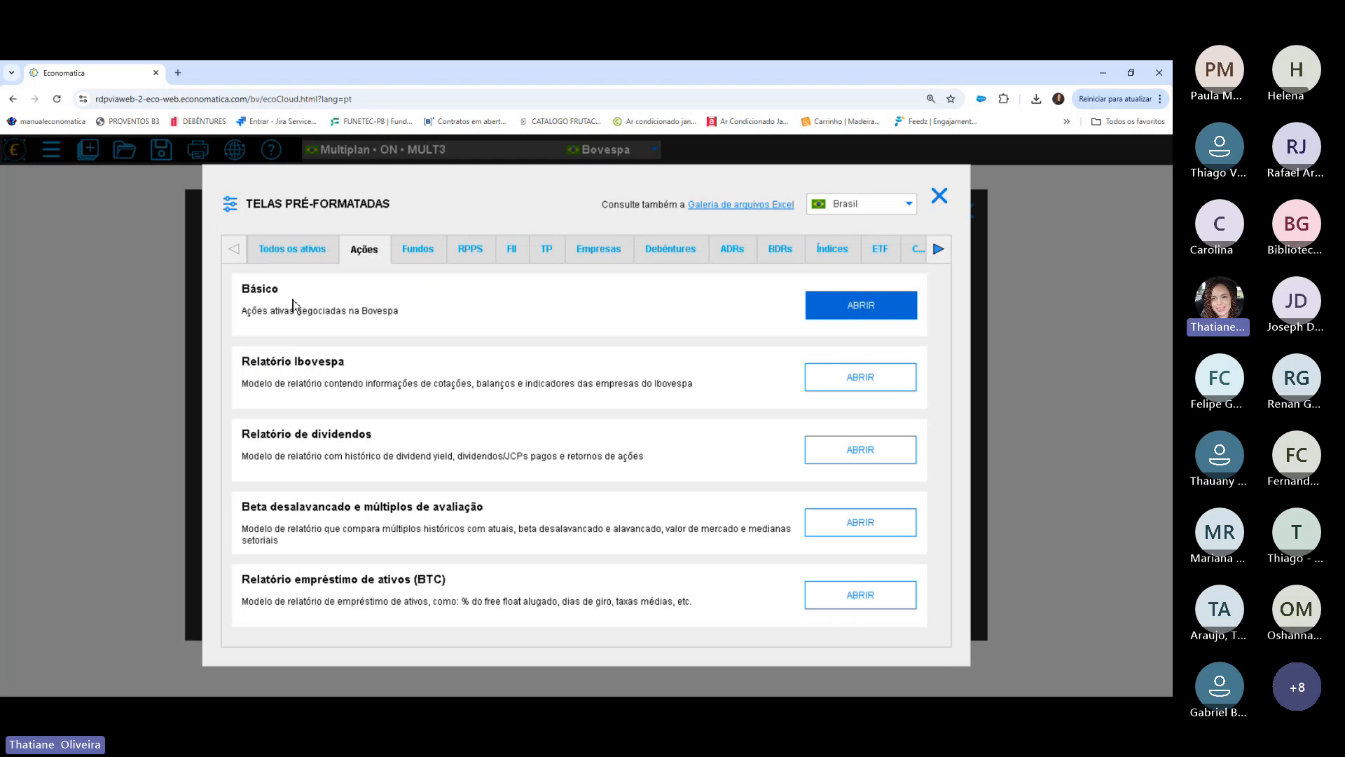
left_click(844, 316)
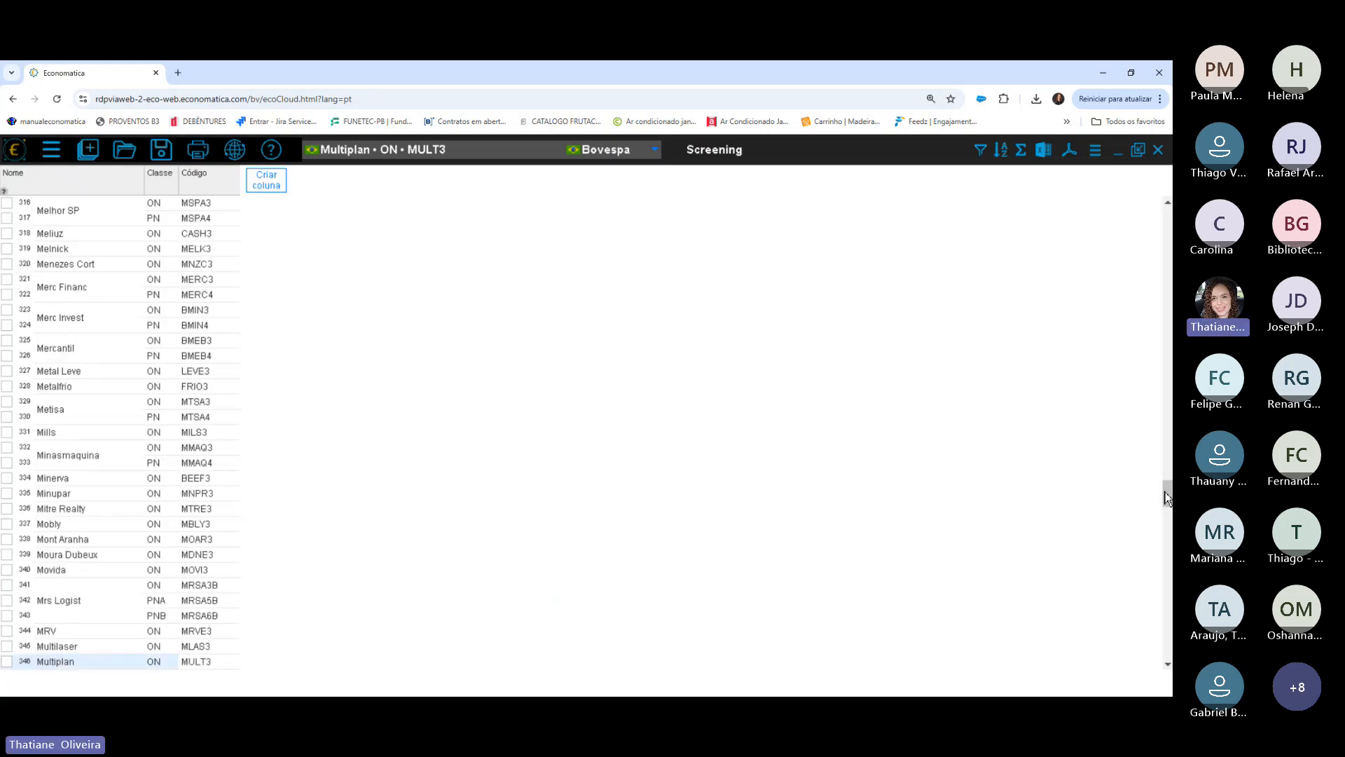
Examine the stock list from beginning to end, including its codes and the share classes of Whirlpool and Wetzel S/A.
left_click_drag(1169, 492, 1145, 210)
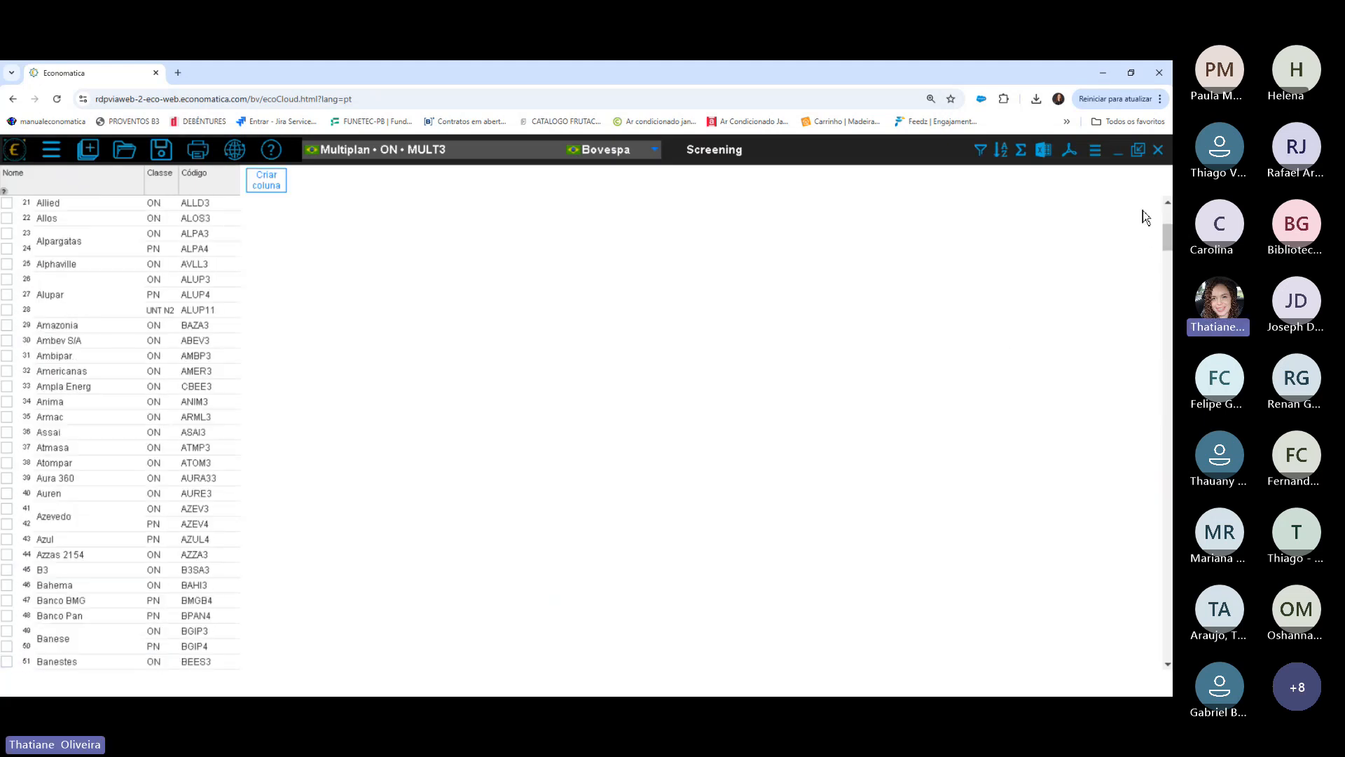
left_click(205, 178)
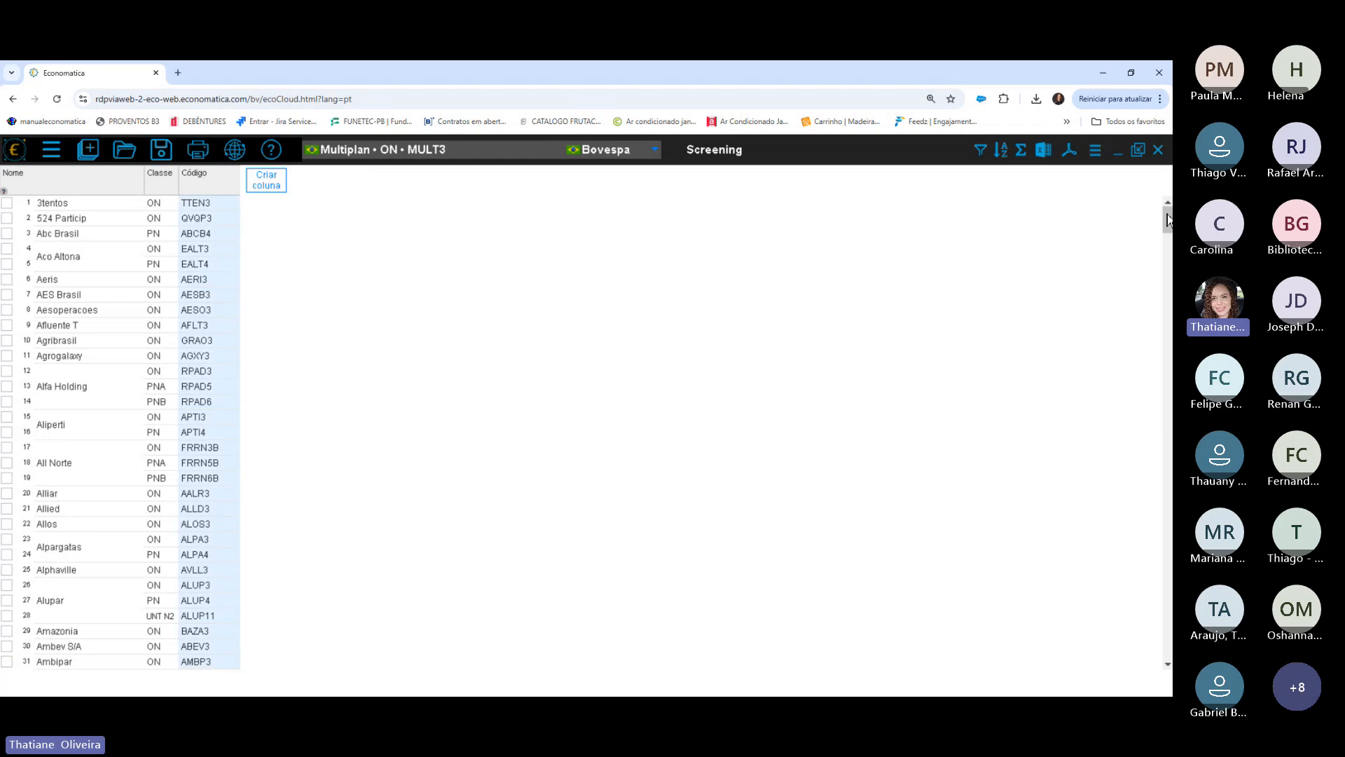
left_click_drag(1167, 219, 1164, 648)
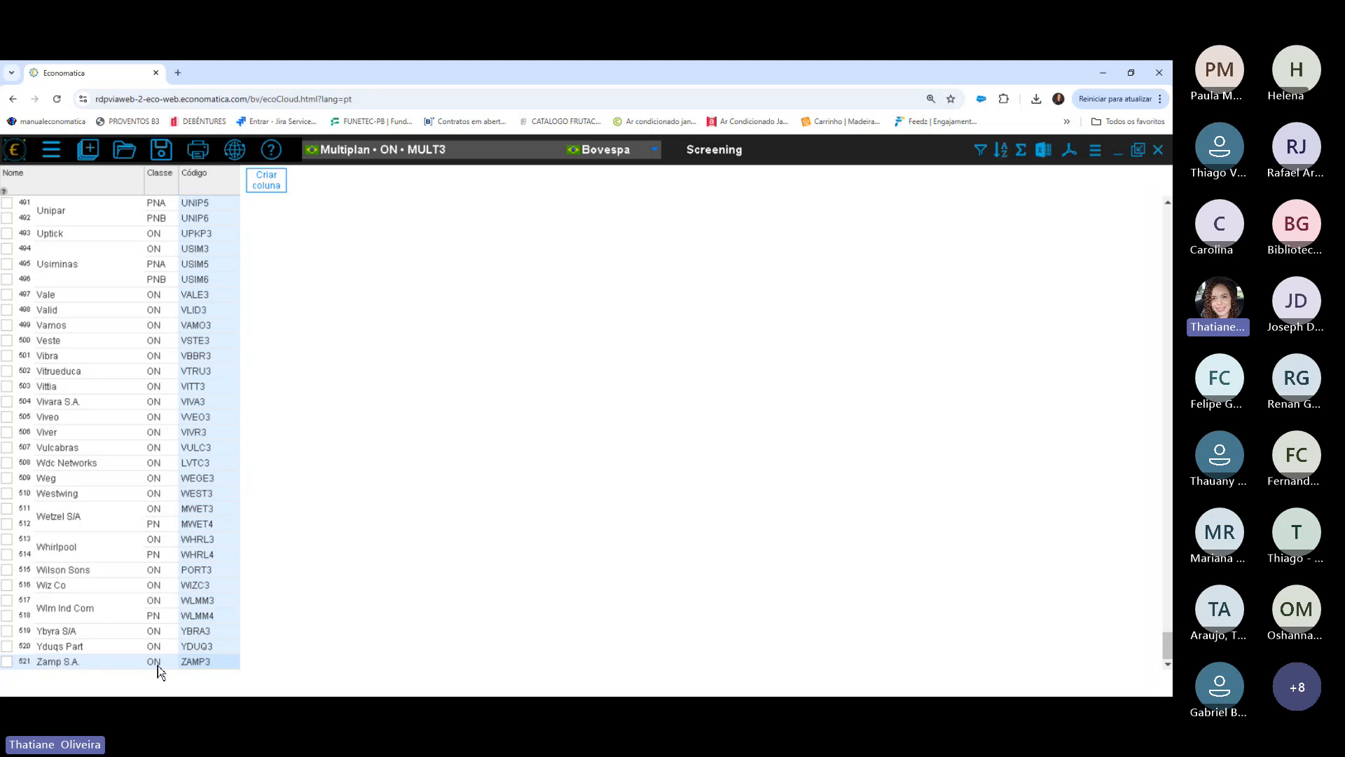
left_click(176, 664)
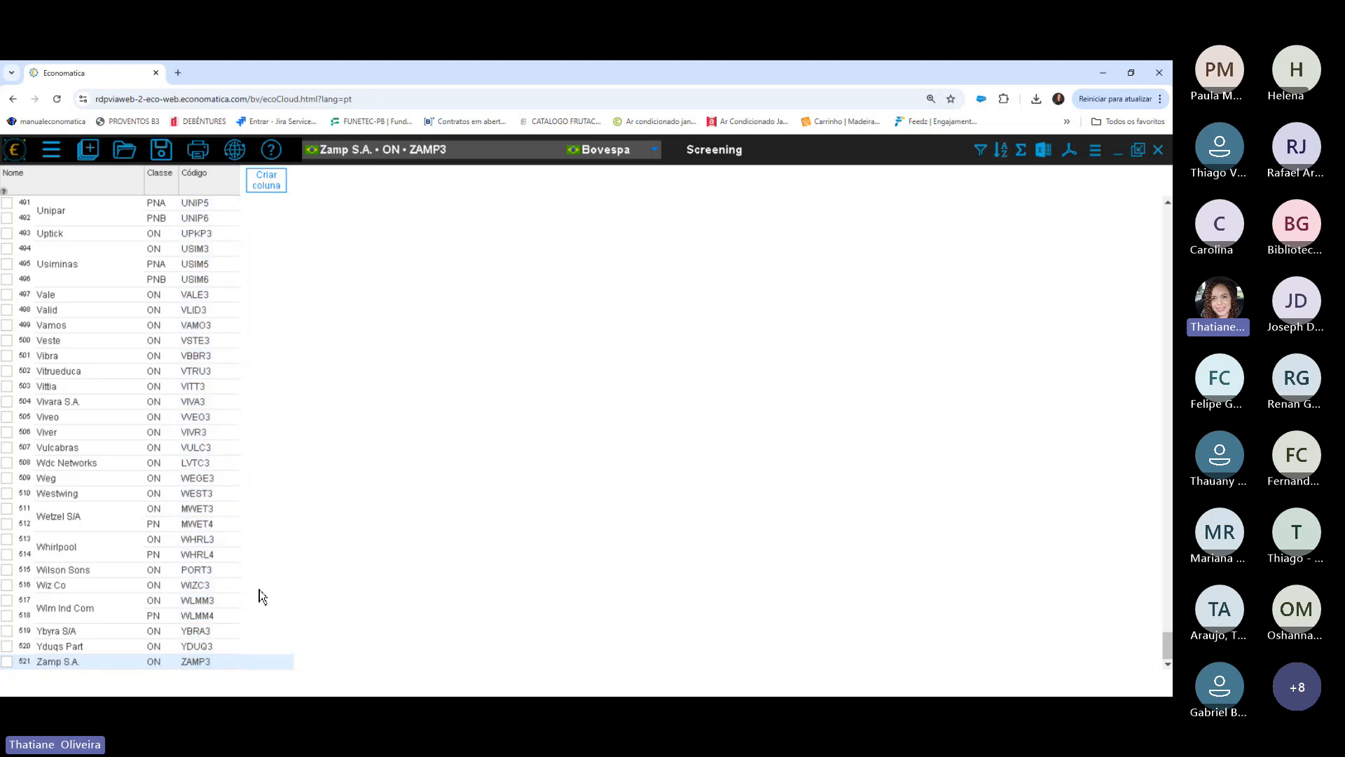
left_click(197, 554)
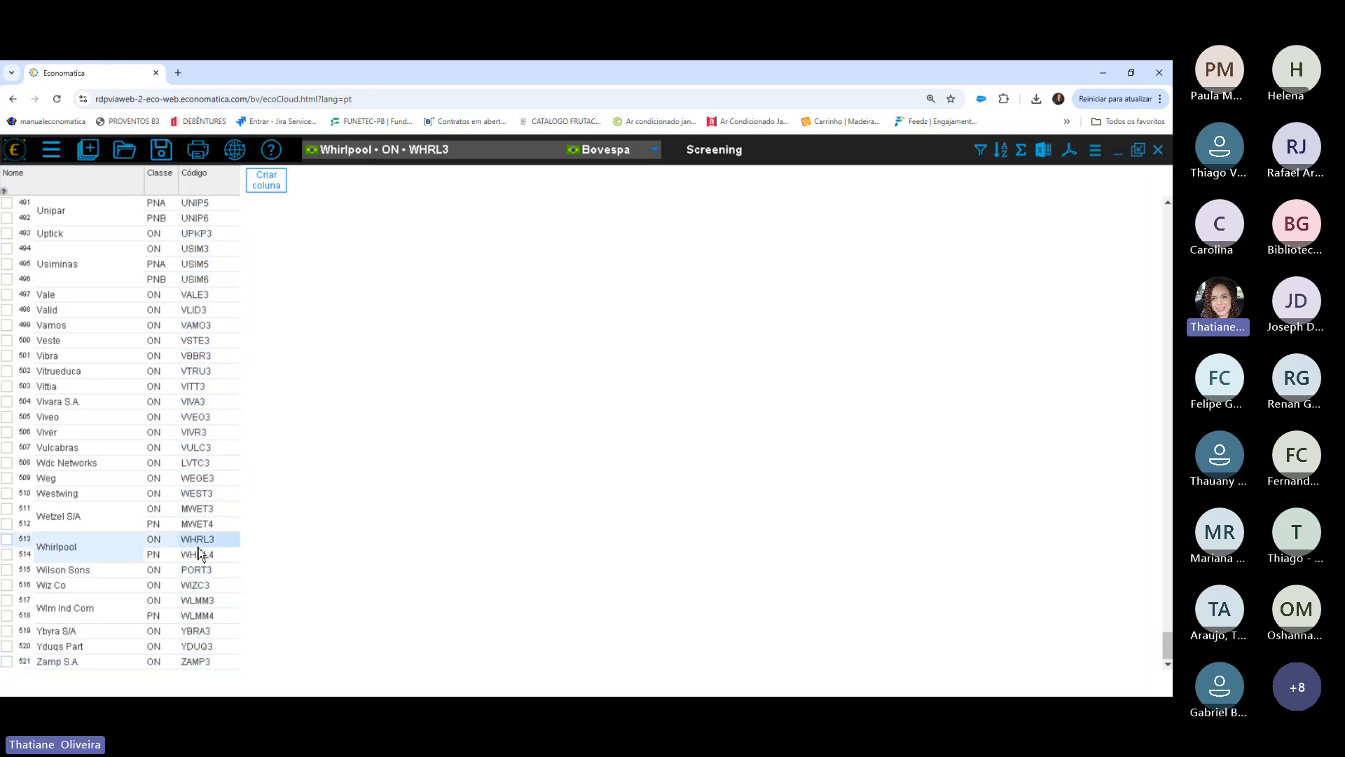
left_click(200, 539)
left_click(195, 513)
left_click(199, 525)
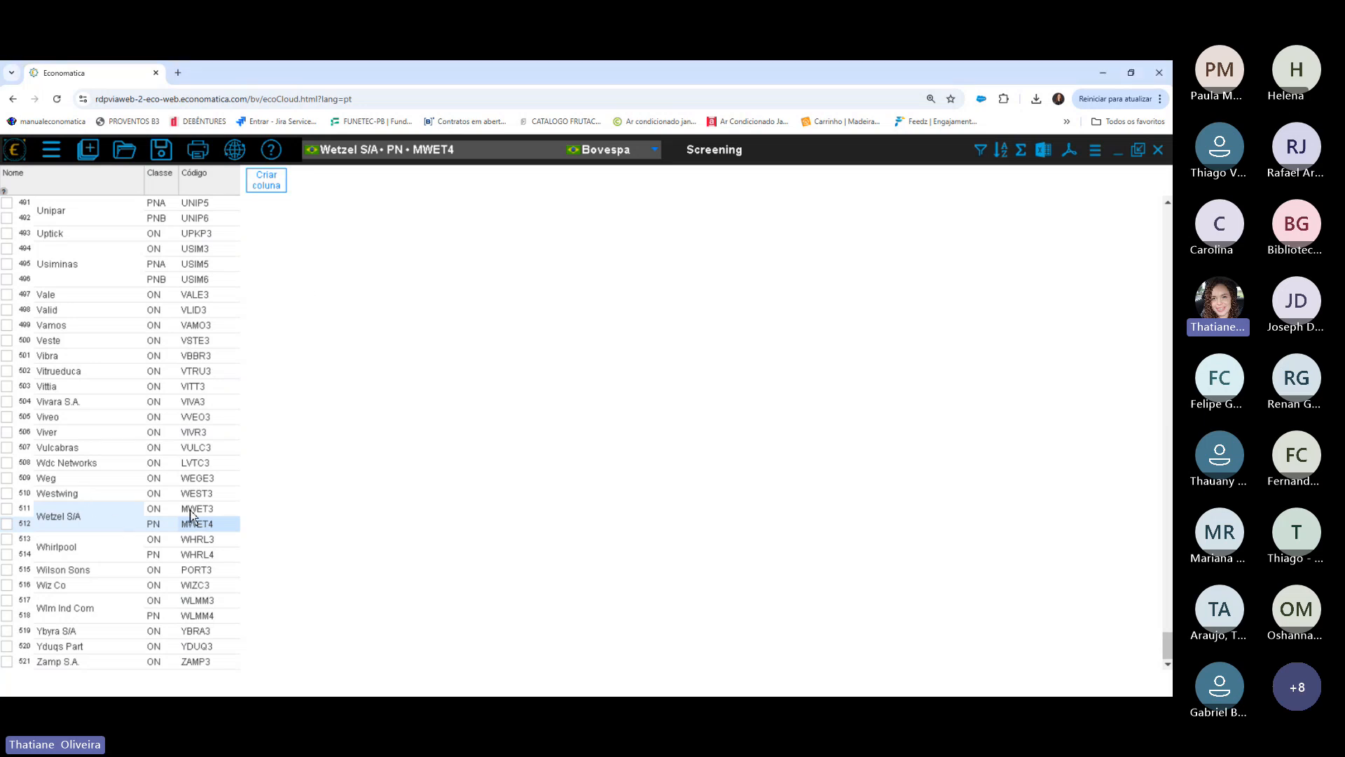
left_click(197, 510)
left_click(200, 527)
Start a new column with Composição da carteira do índice for Brazilian Índices and show its advanced definition.
left_click(276, 187)
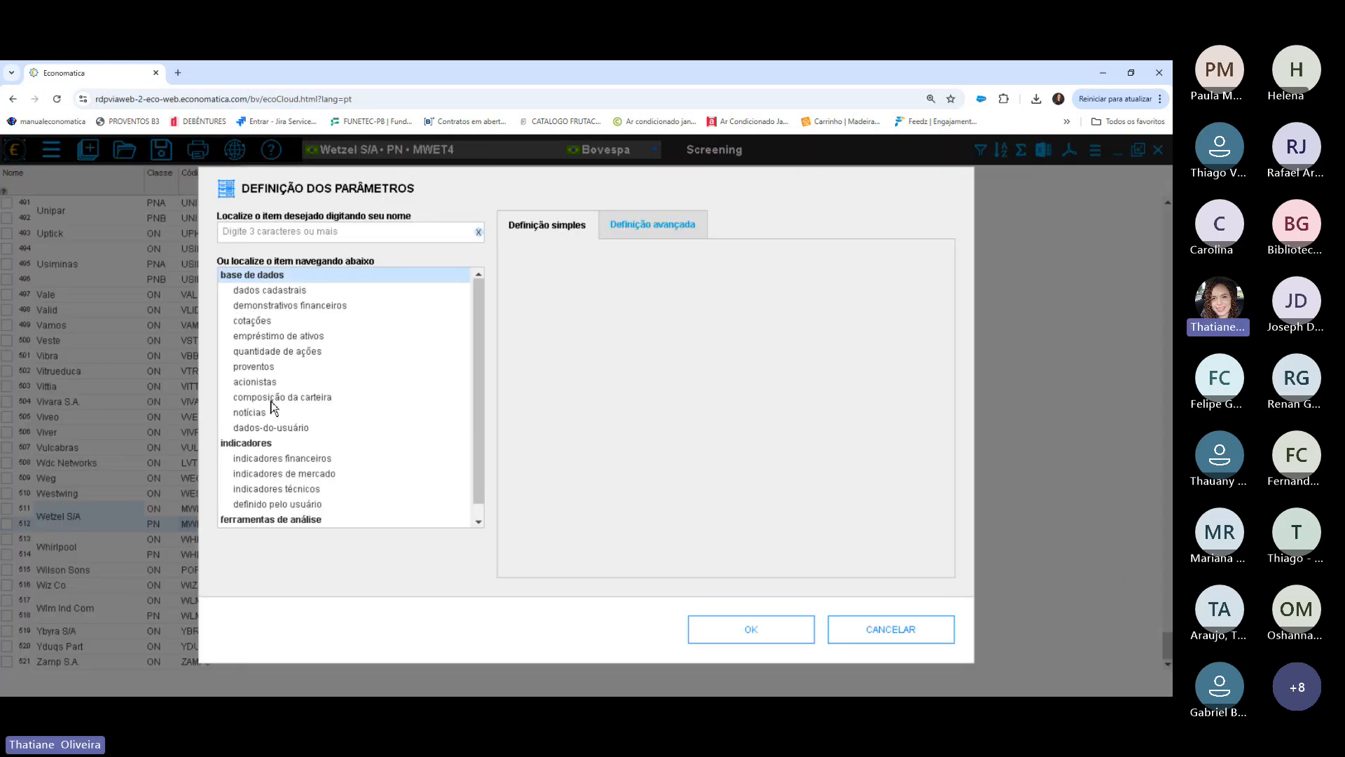
left_click(265, 398)
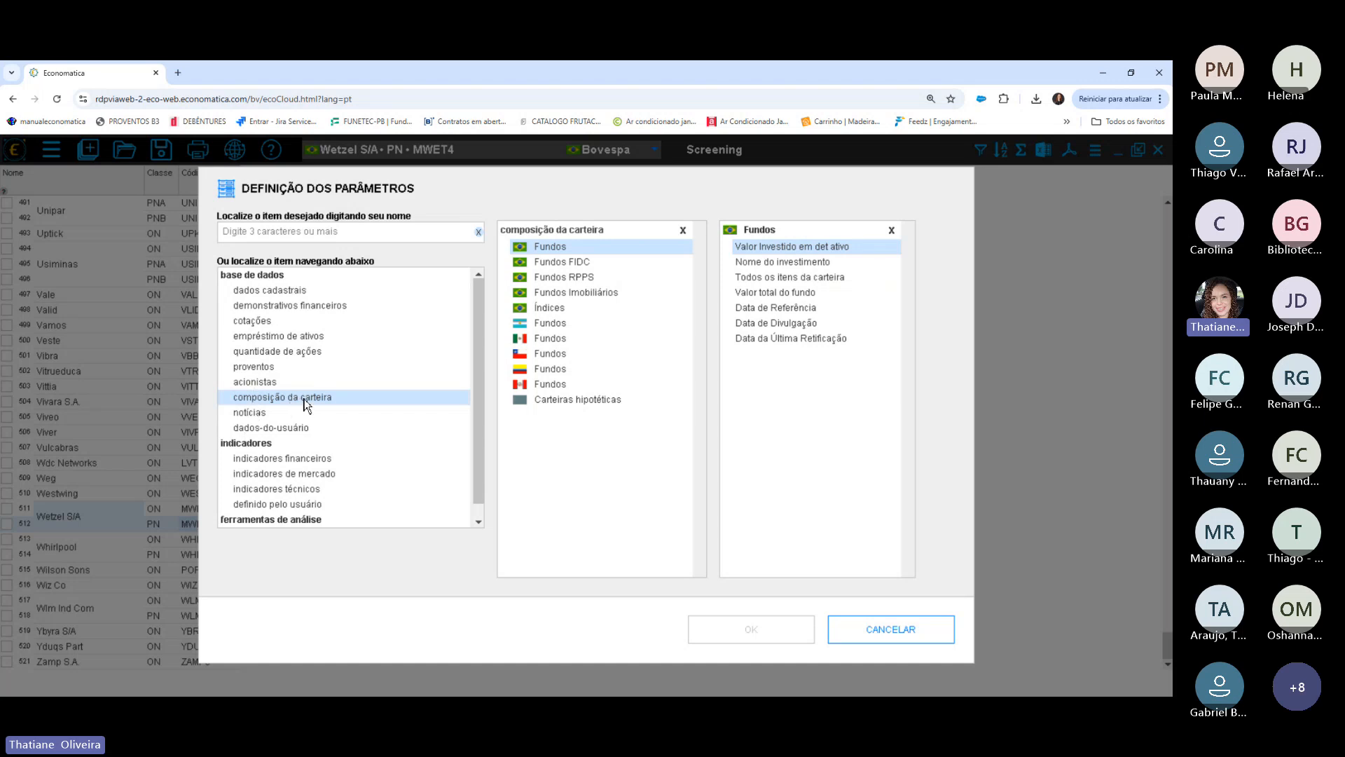
left_click(550, 309)
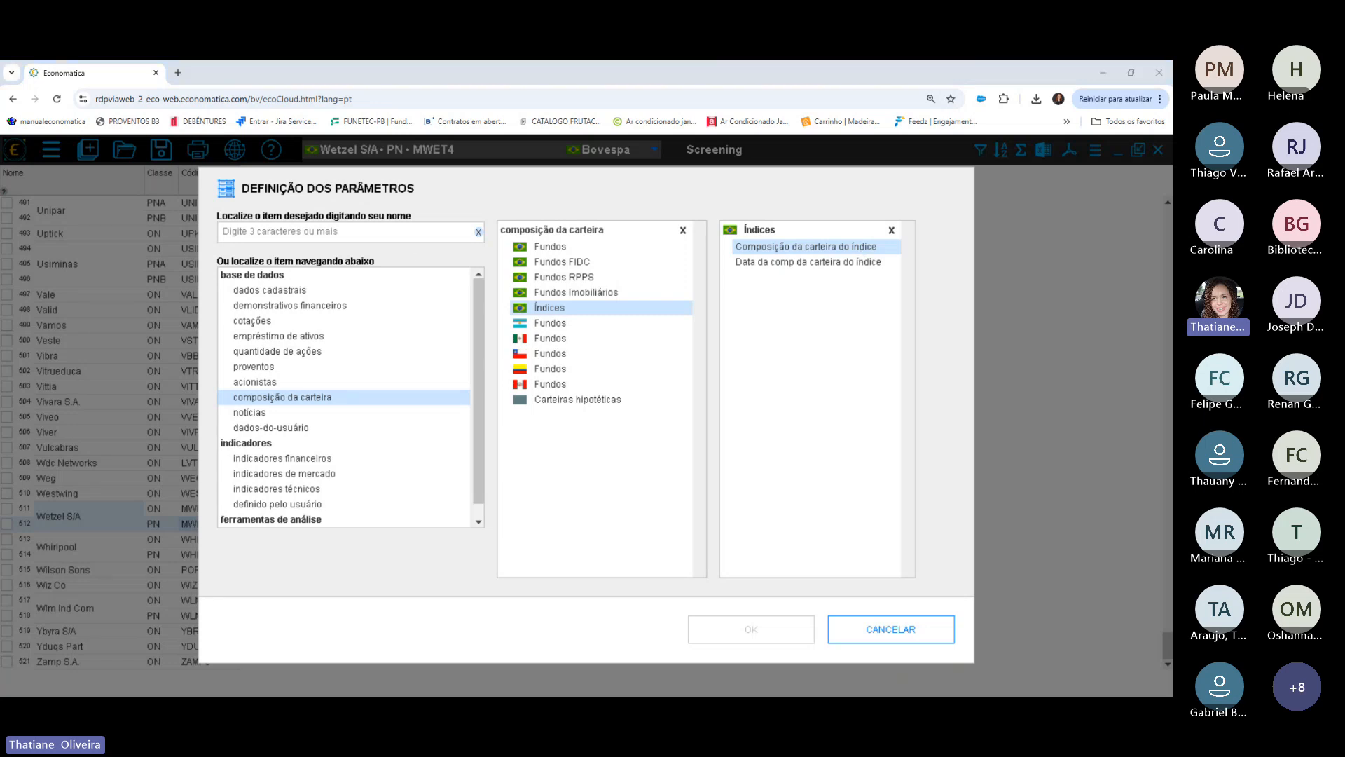
double_click(807, 251)
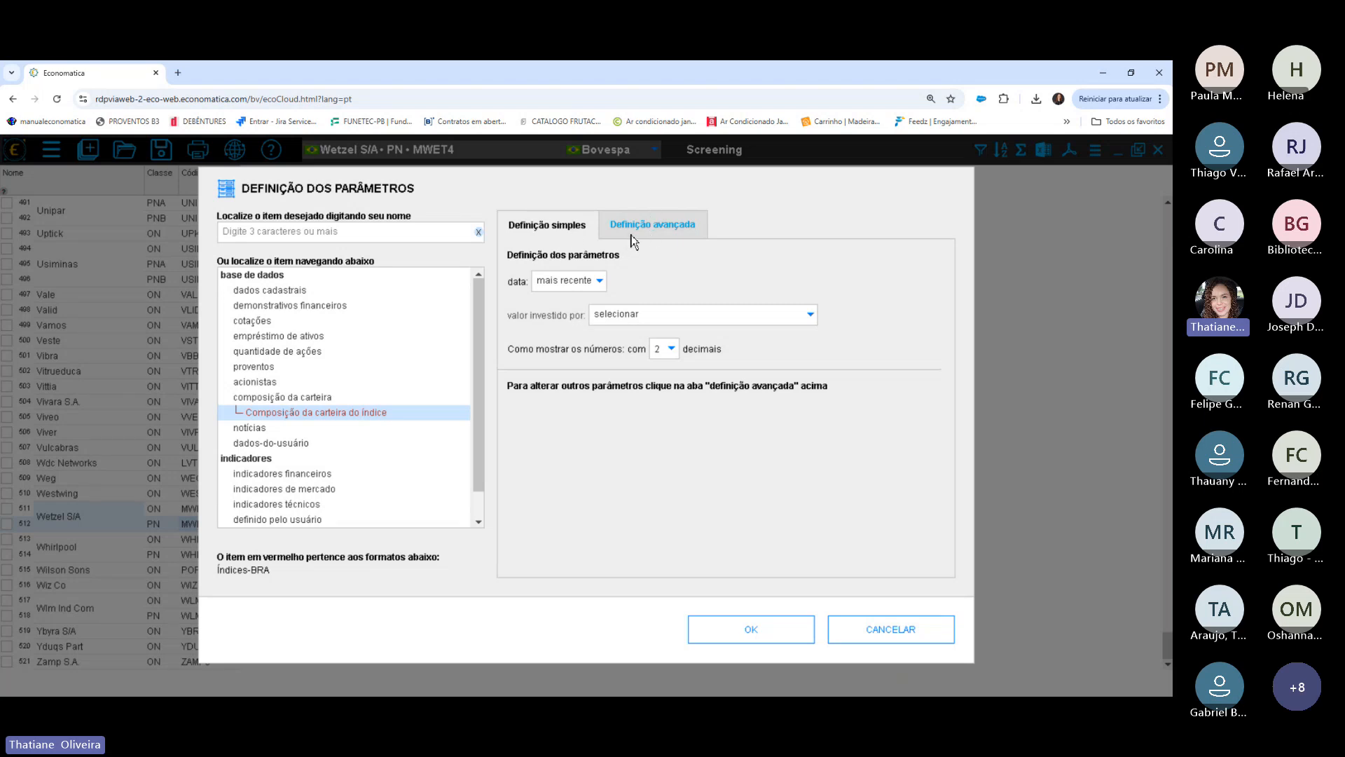
left_click(649, 231)
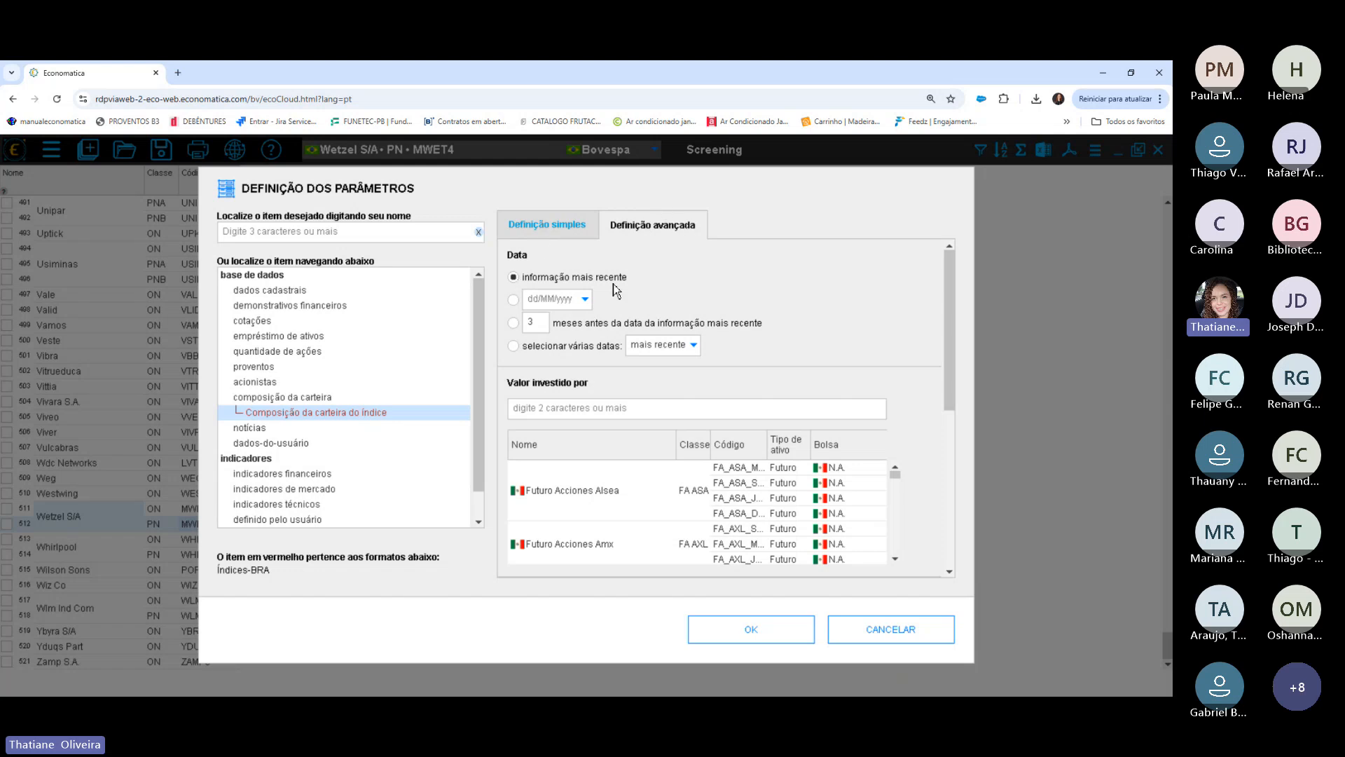
Try the date options 31/12/2023, 3 months before the latest information and several dates, and return to the most recent information.
left_click(515, 301)
left_click(565, 279)
left_click(513, 299)
type("10/12/2")
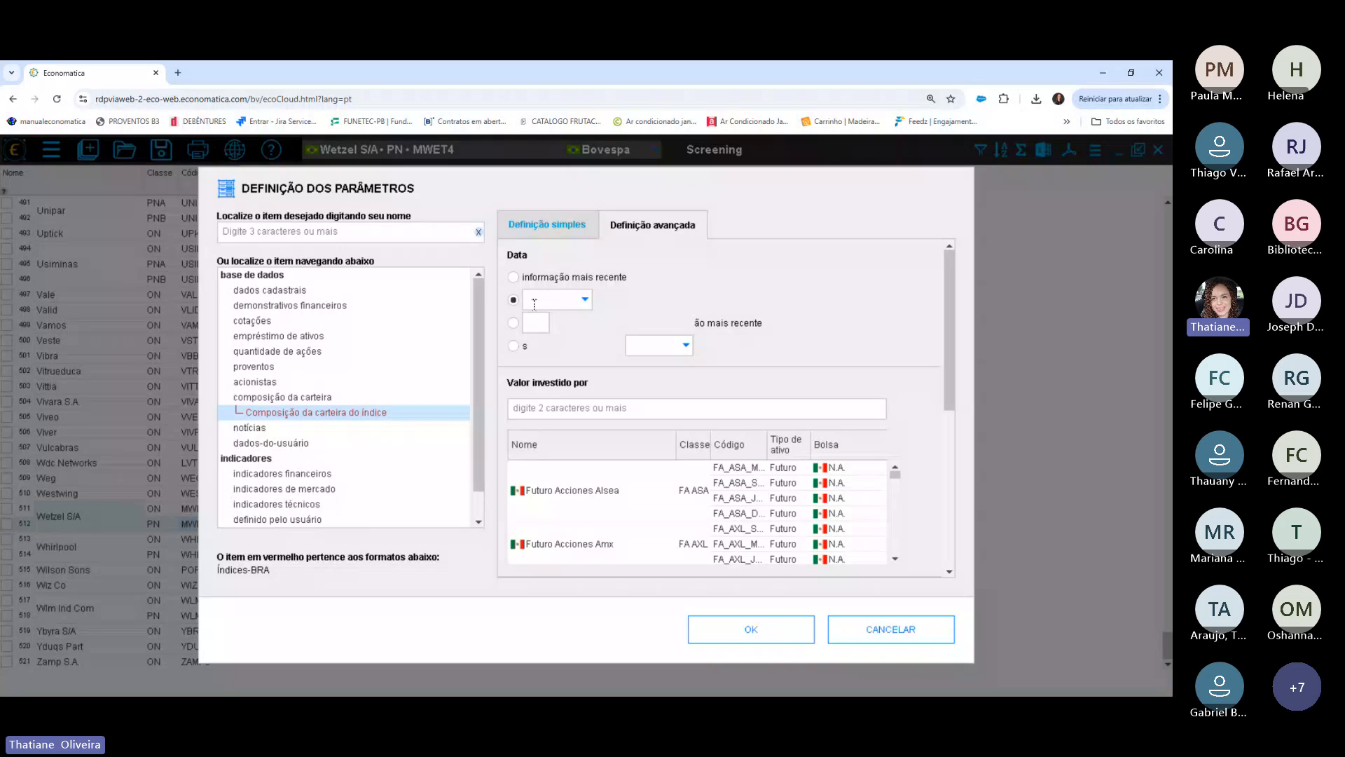
type("023")
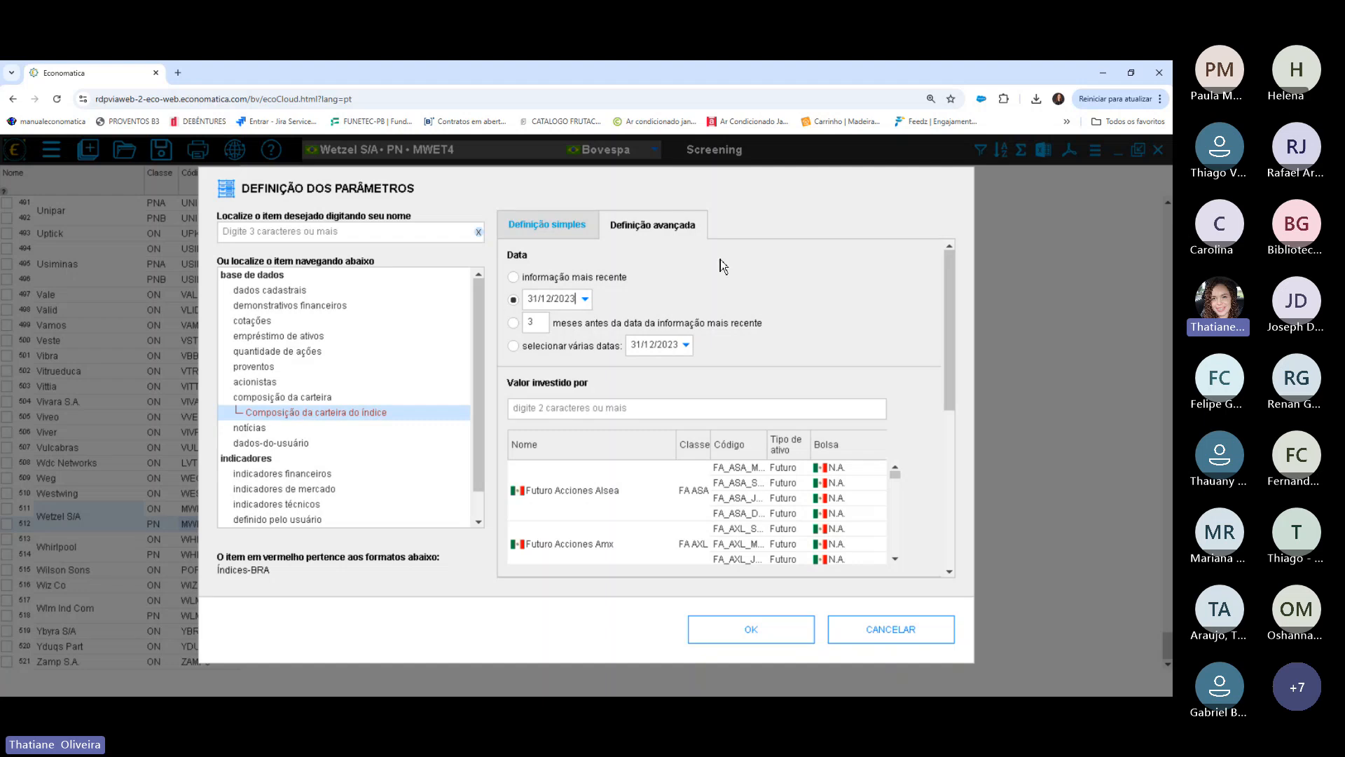
left_click(513, 324)
left_click(699, 345)
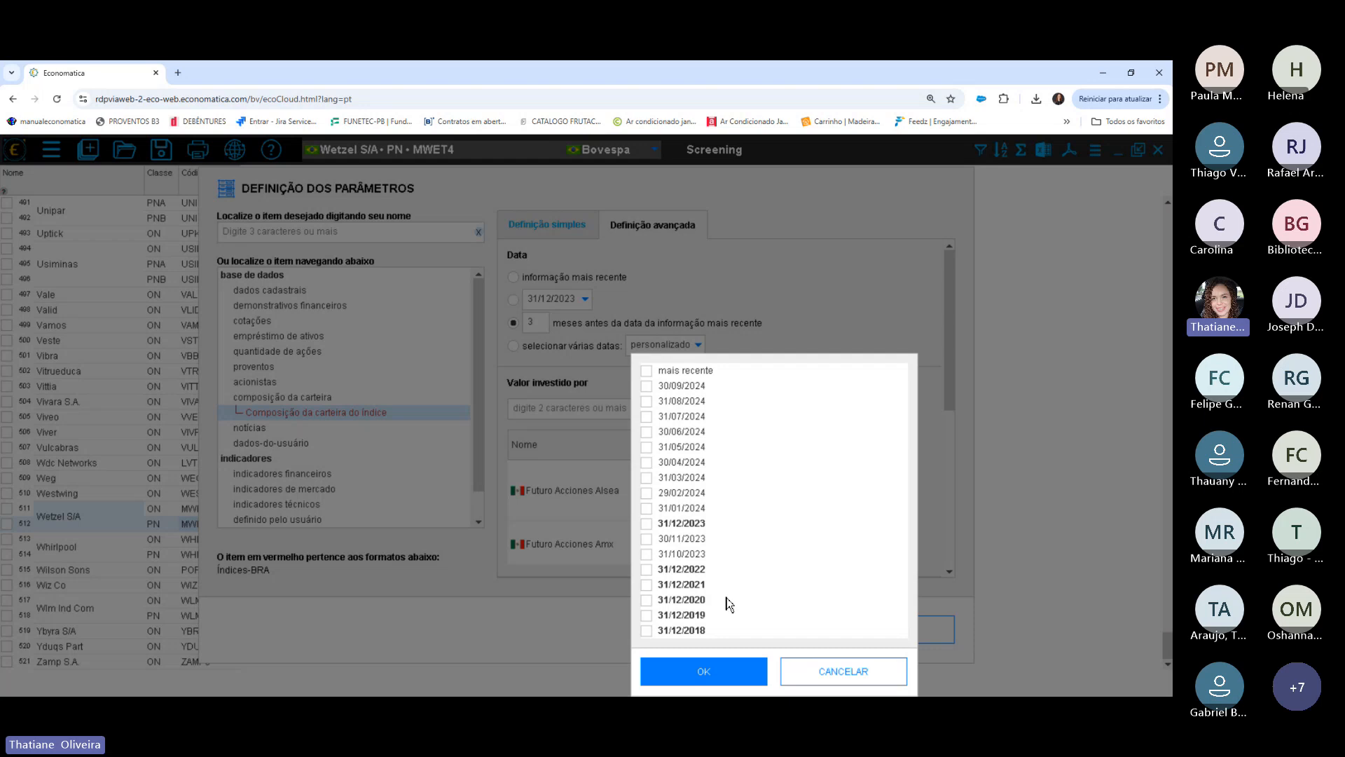
left_click(813, 678)
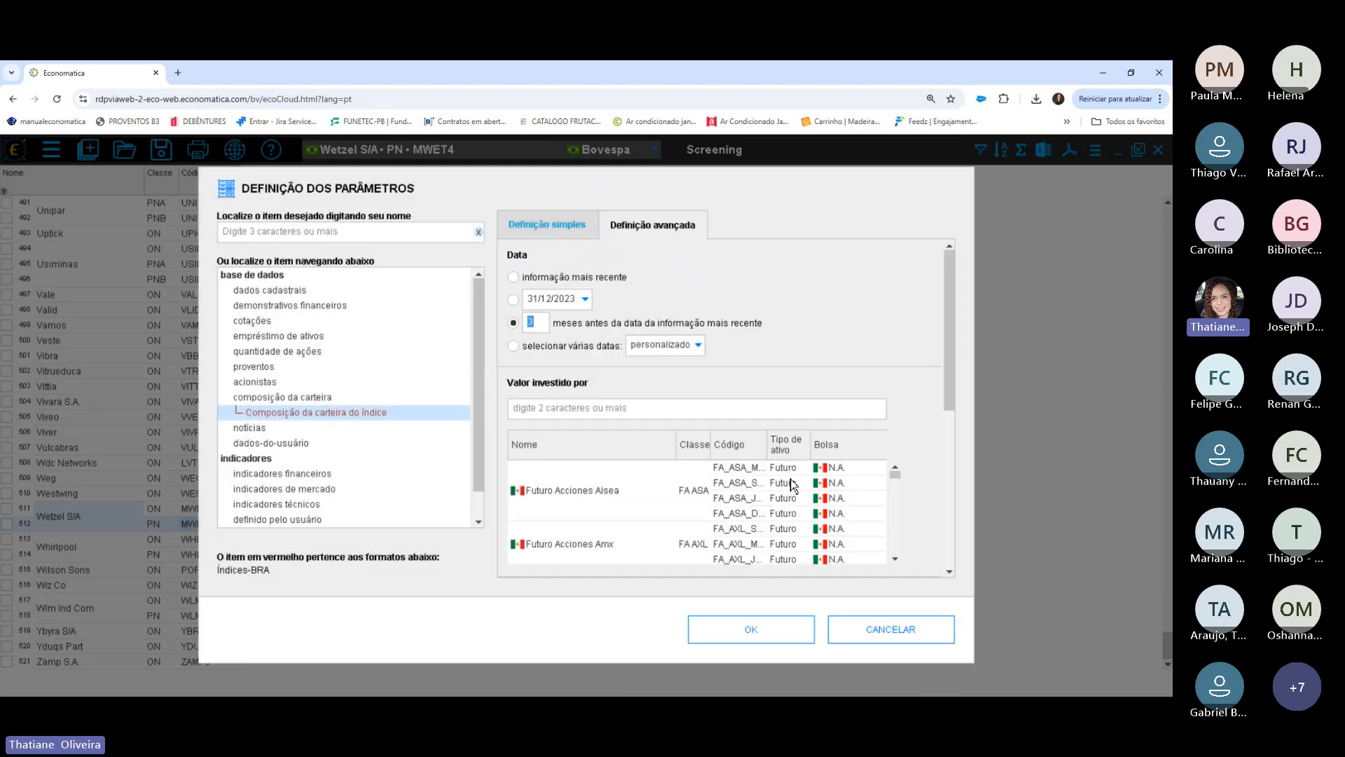
left_click(518, 280)
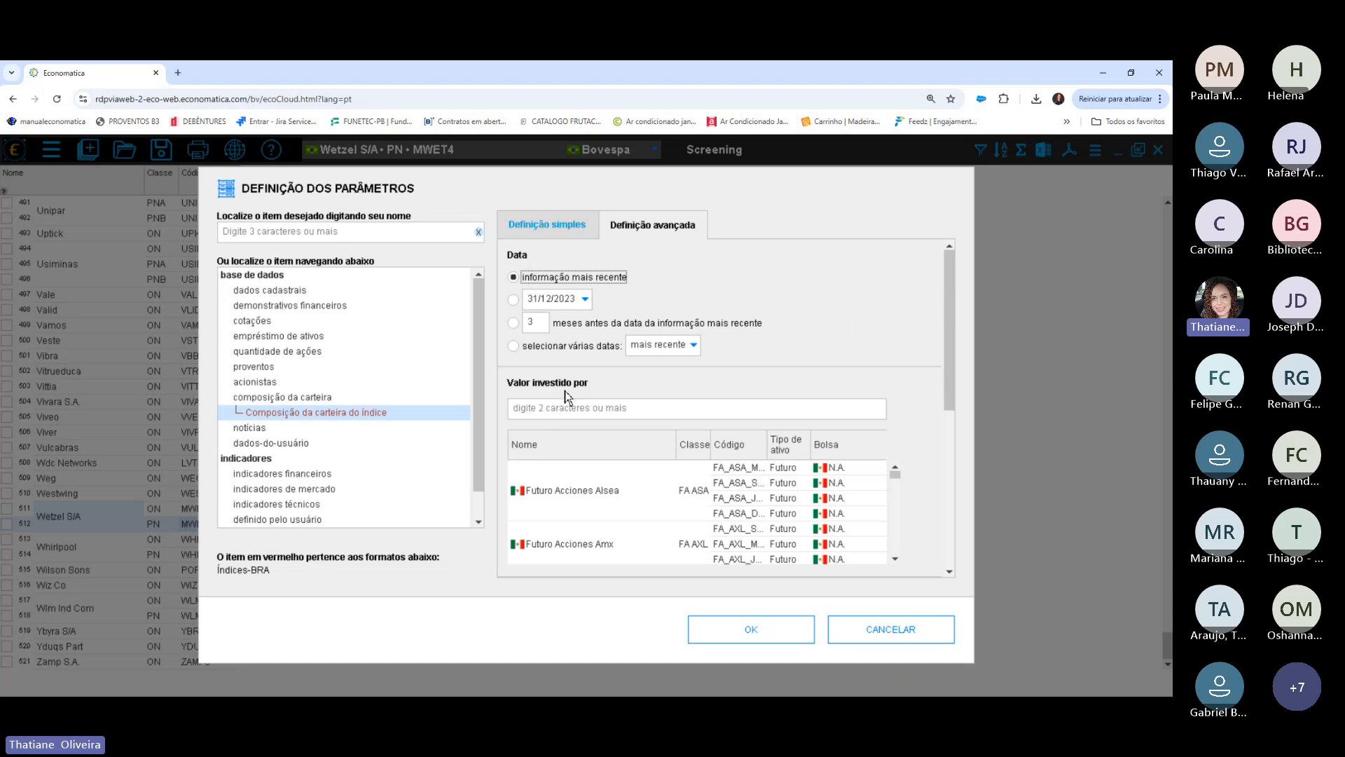
Choose the Isustentabil index (ISEE, Bovespa) as the investing portfolio and create the column.
left_click(612, 409)
left_click(612, 410)
type("isee")
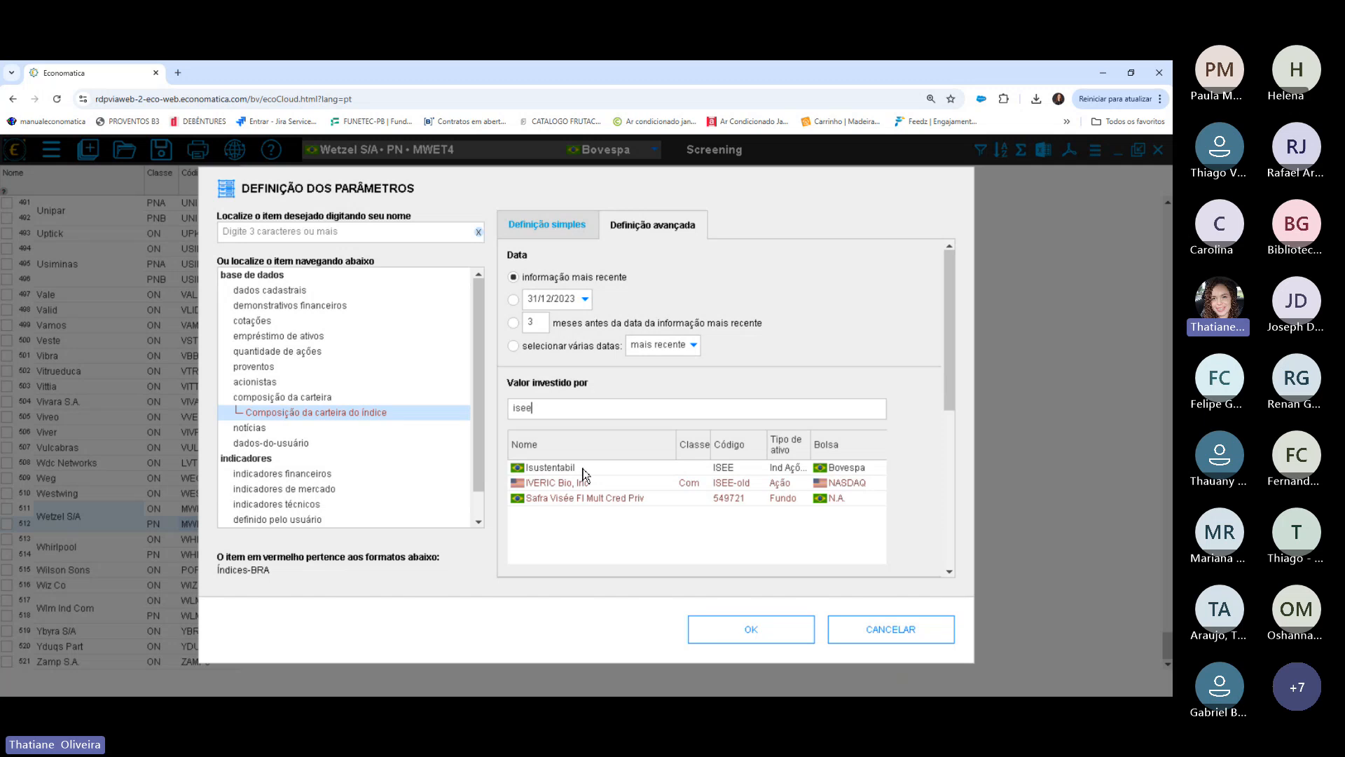
left_click(724, 467)
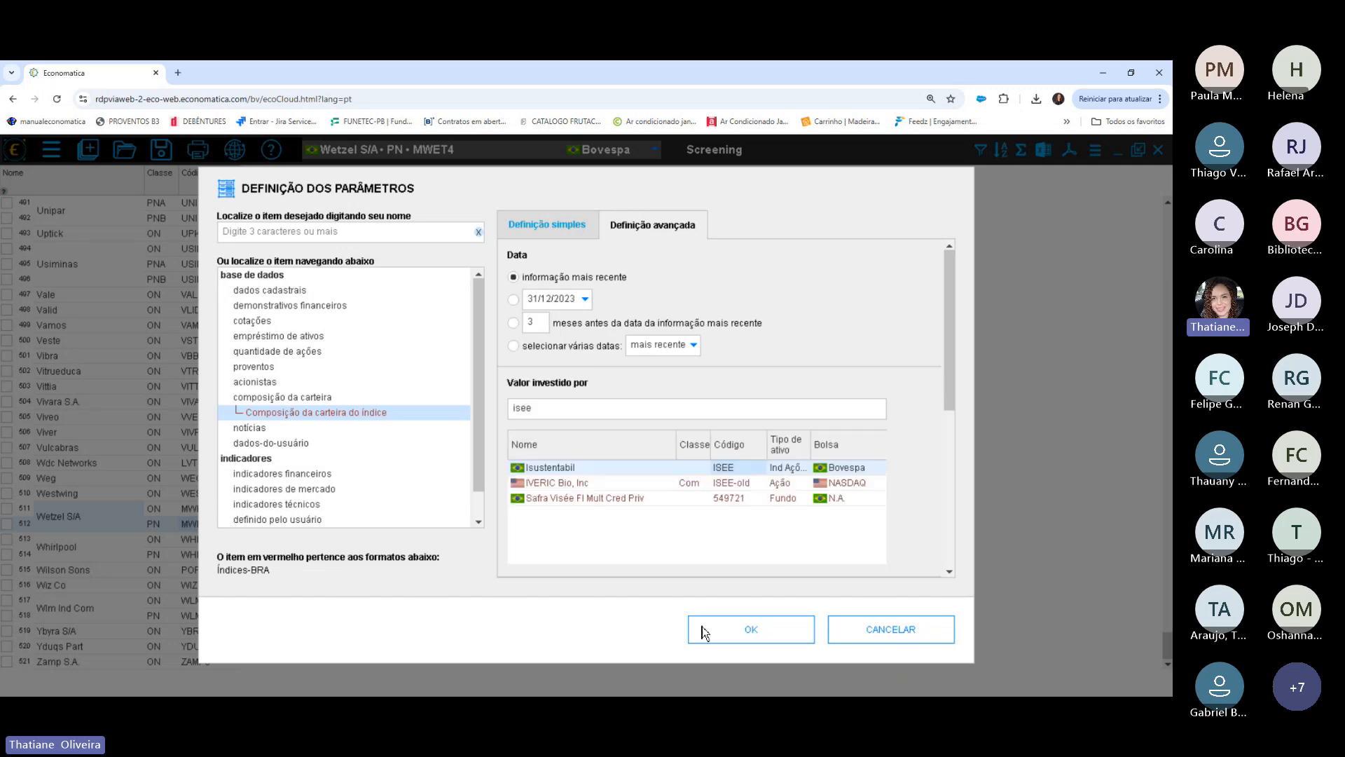
left_click(749, 629)
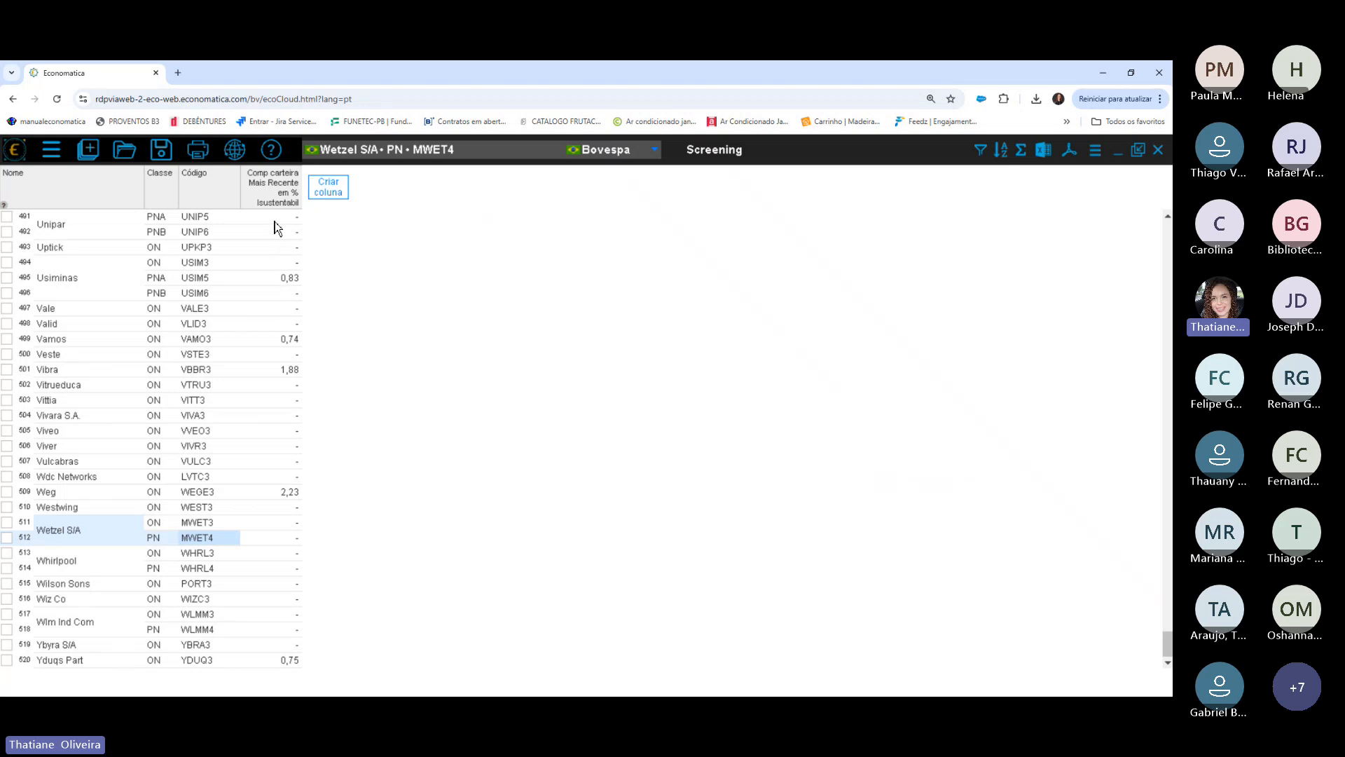
Examine the new portfolio composition column to distinguish stocks with a percentage in Isustentabil from those without one.
left_click(226, 203)
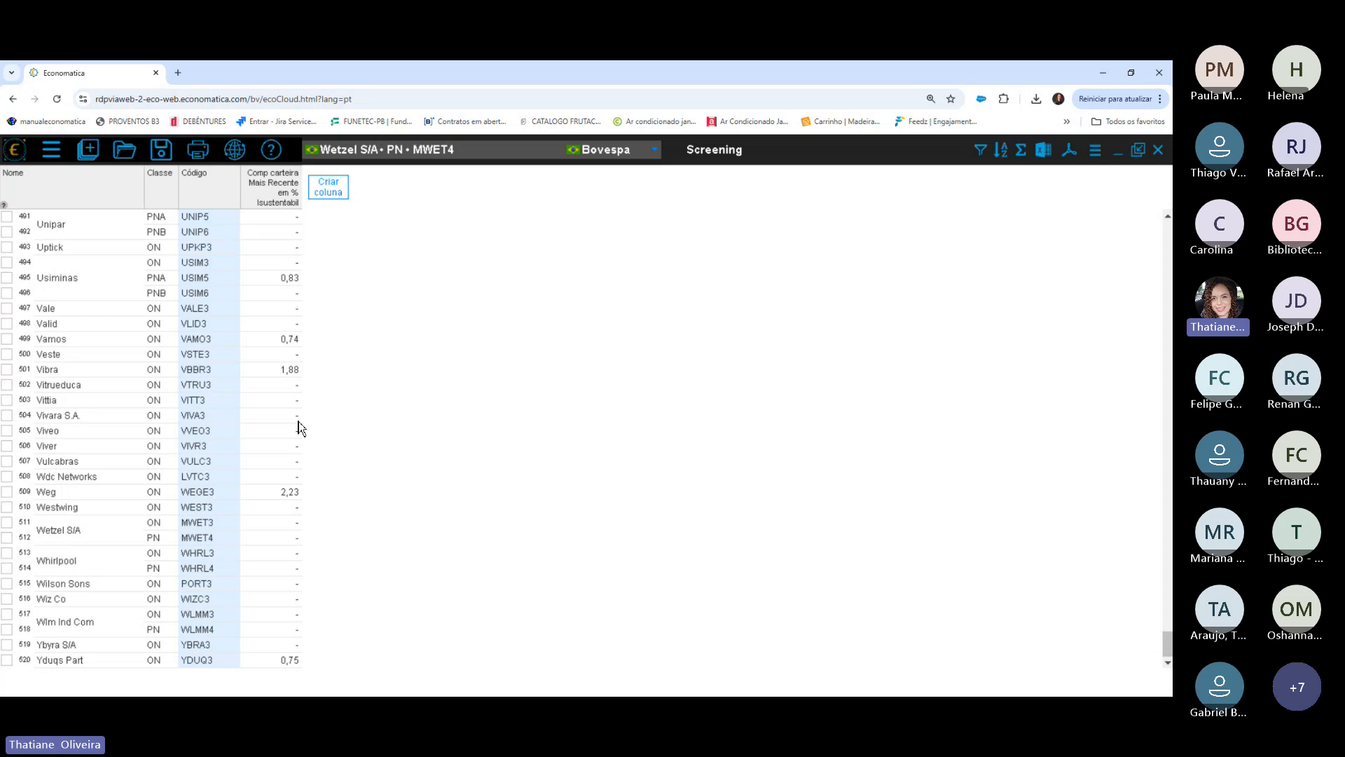
left_click(278, 203)
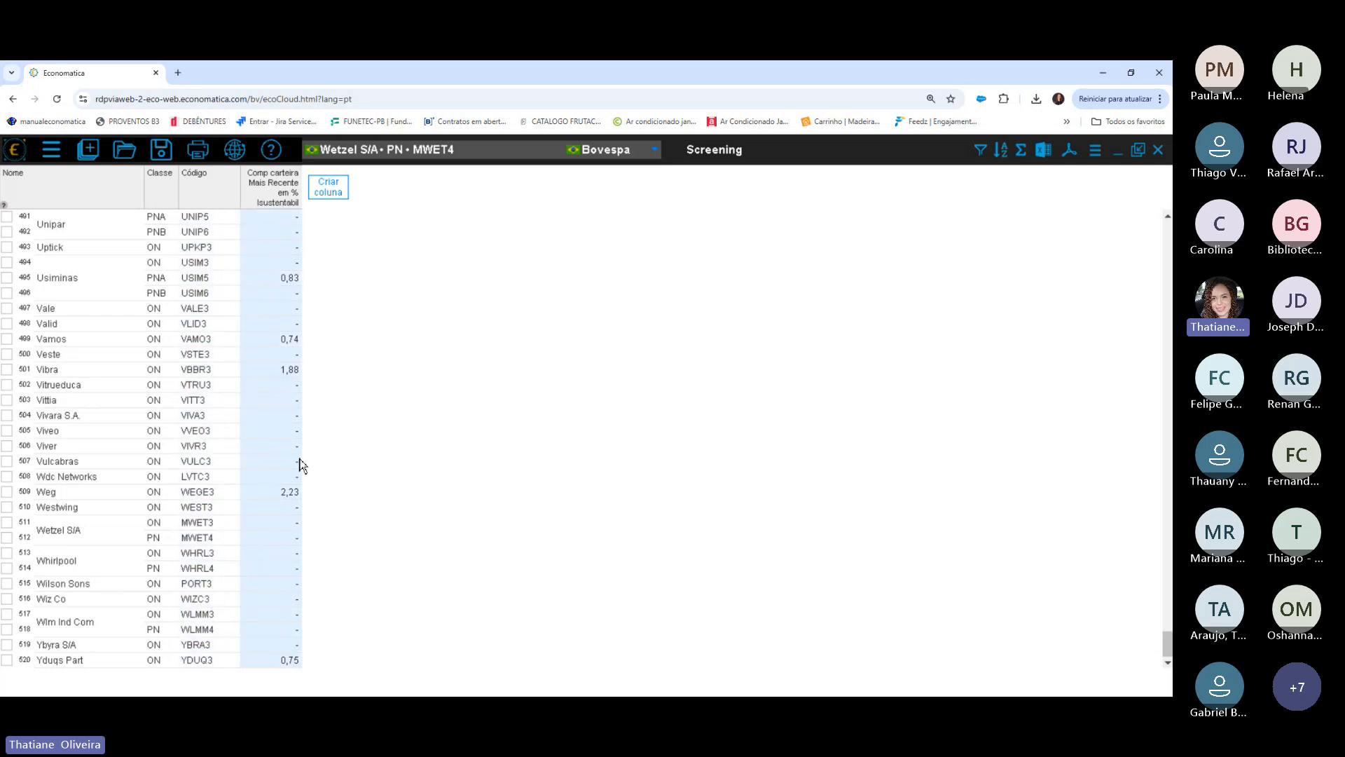
left_click(295, 492)
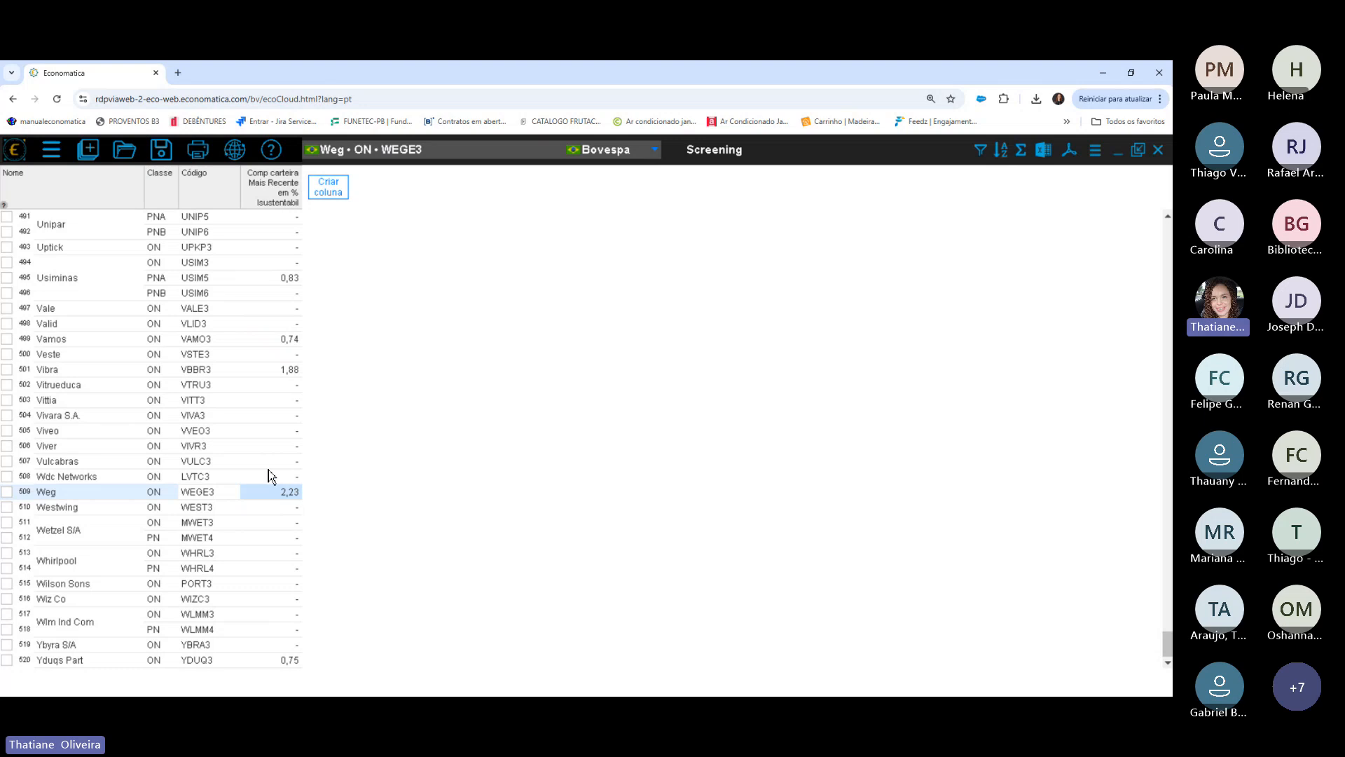
left_click(290, 387)
left_click_drag(285, 406, 276, 484)
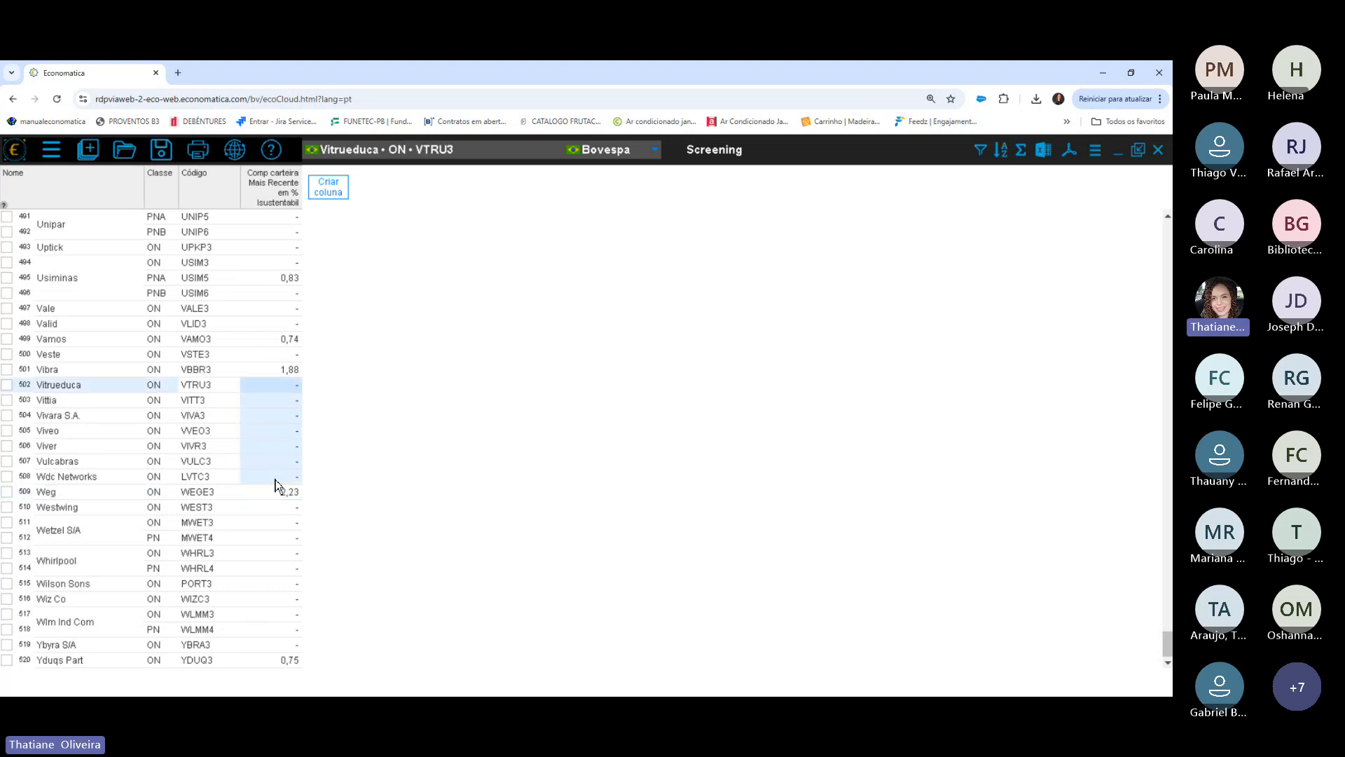
left_click_drag(281, 293, 279, 325)
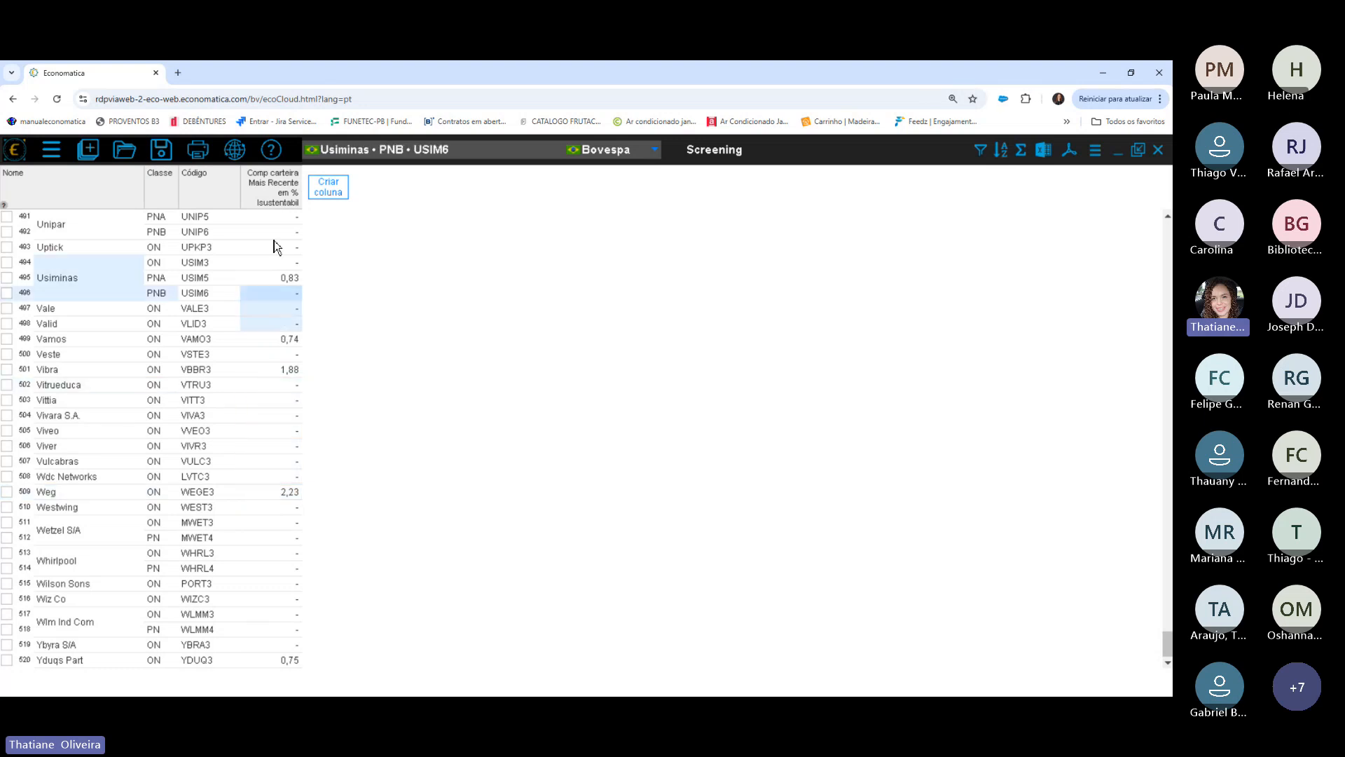
left_click_drag(274, 217, 274, 264)
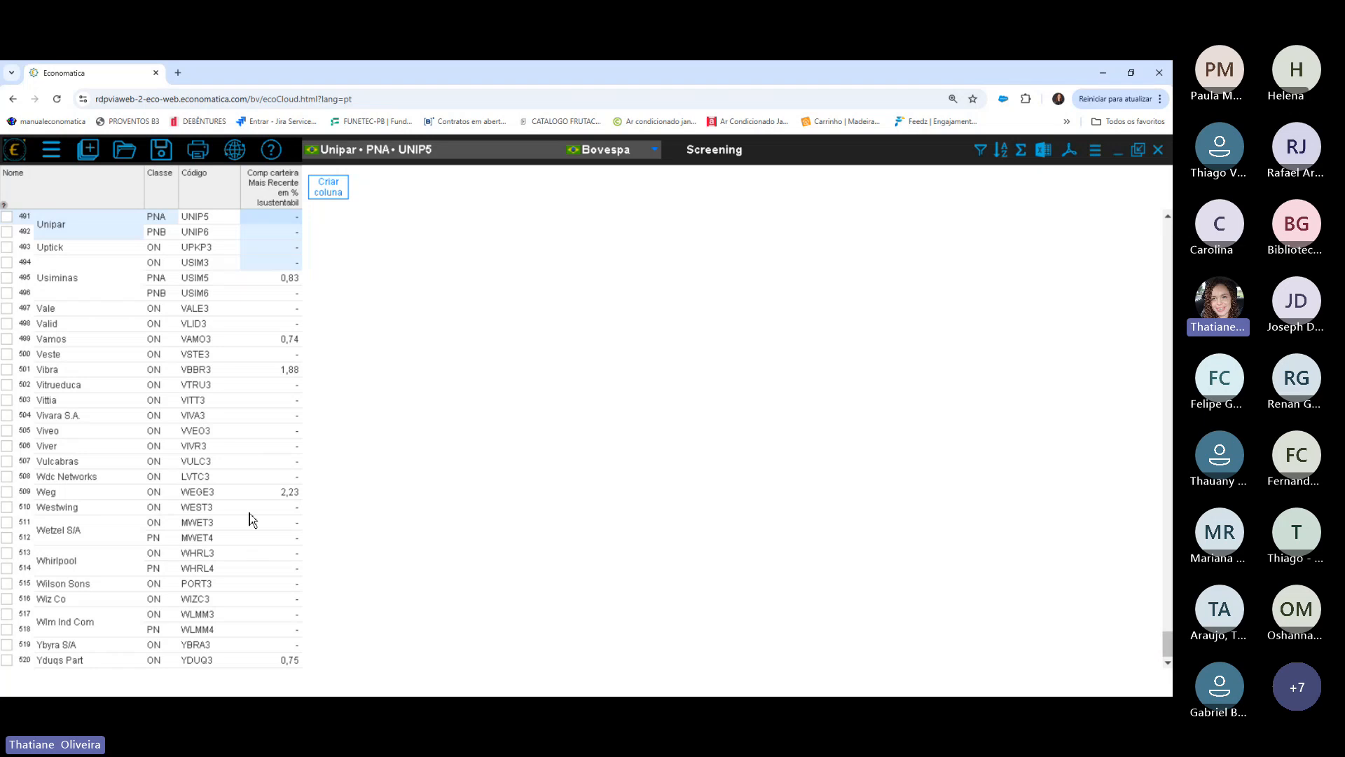
left_click_drag(251, 511, 263, 645)
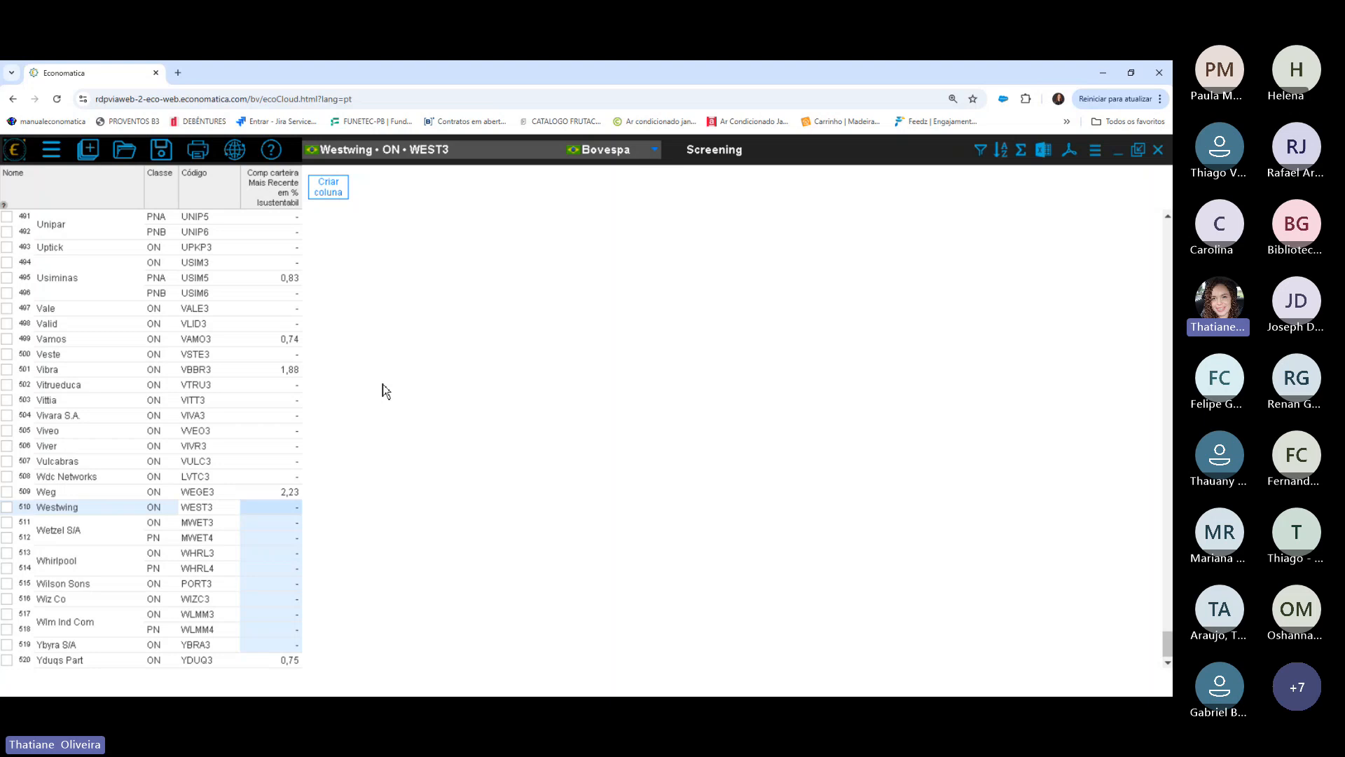
Filter the screening to stocks whose Comp carteira Mais Recente em % Isustentabil is Maior que 0.
right_click(266, 186)
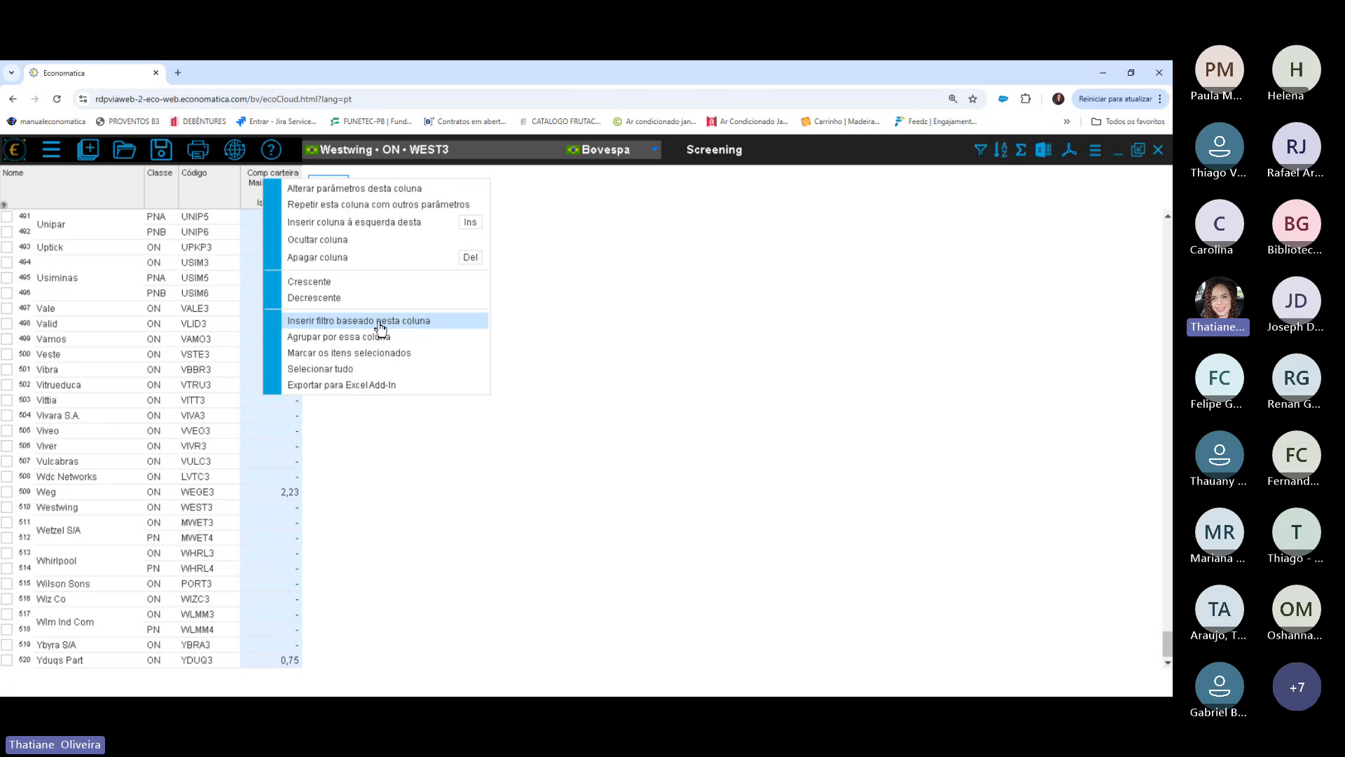
left_click(421, 323)
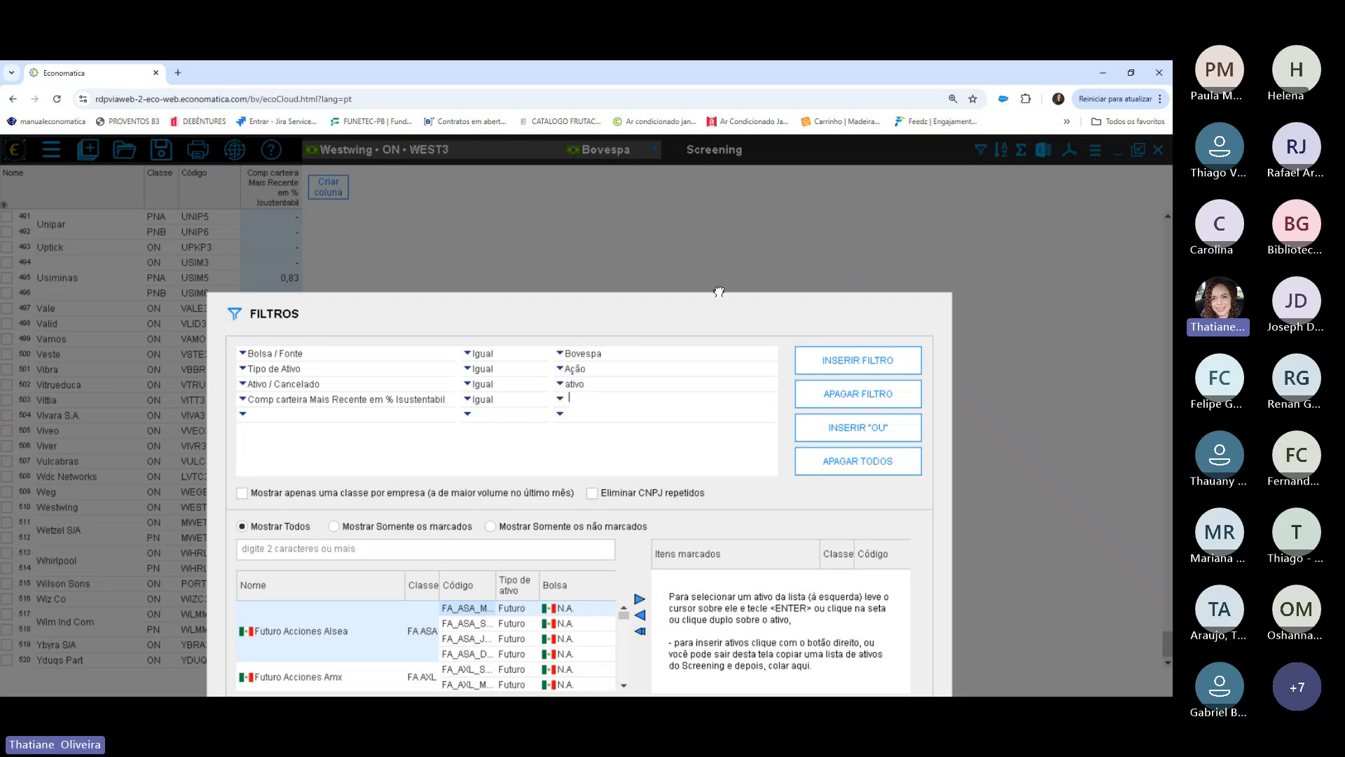
left_click_drag(719, 292, 765, 165)
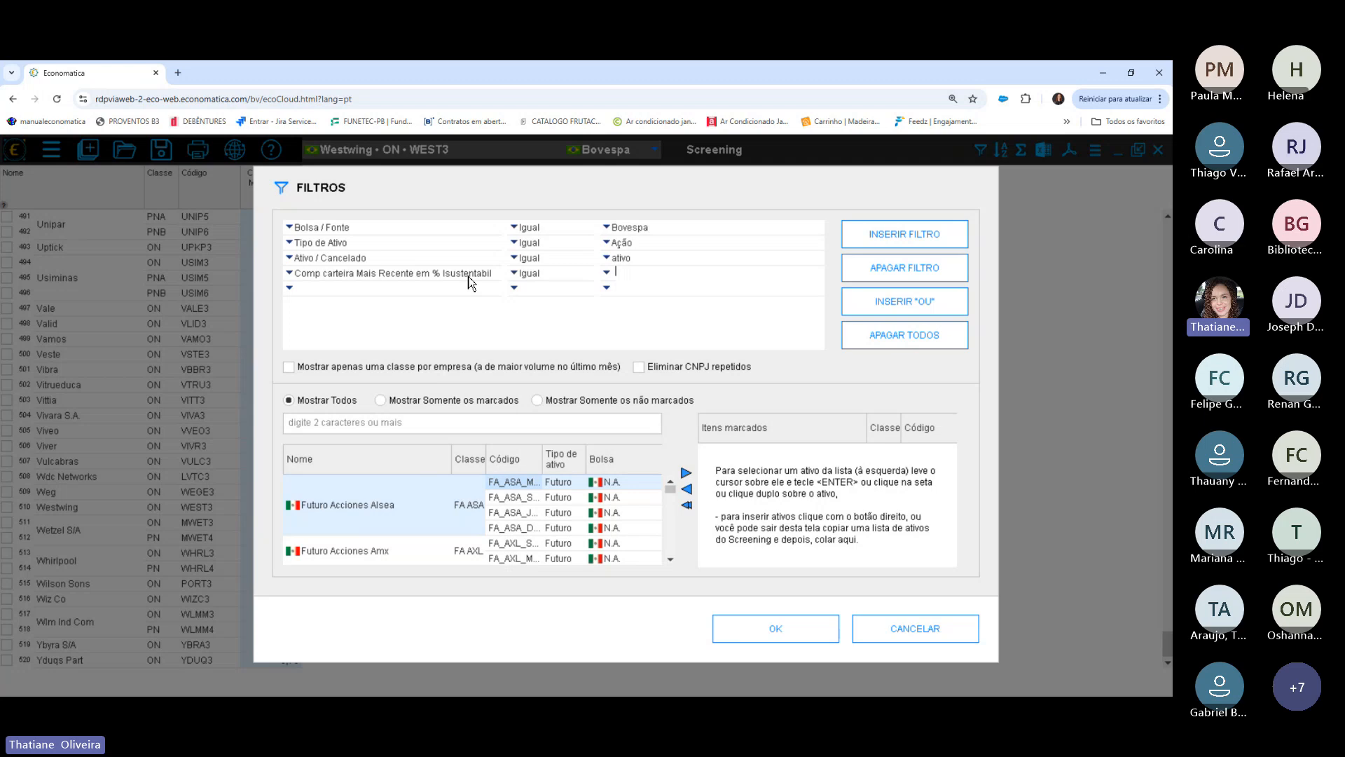
left_click(516, 275)
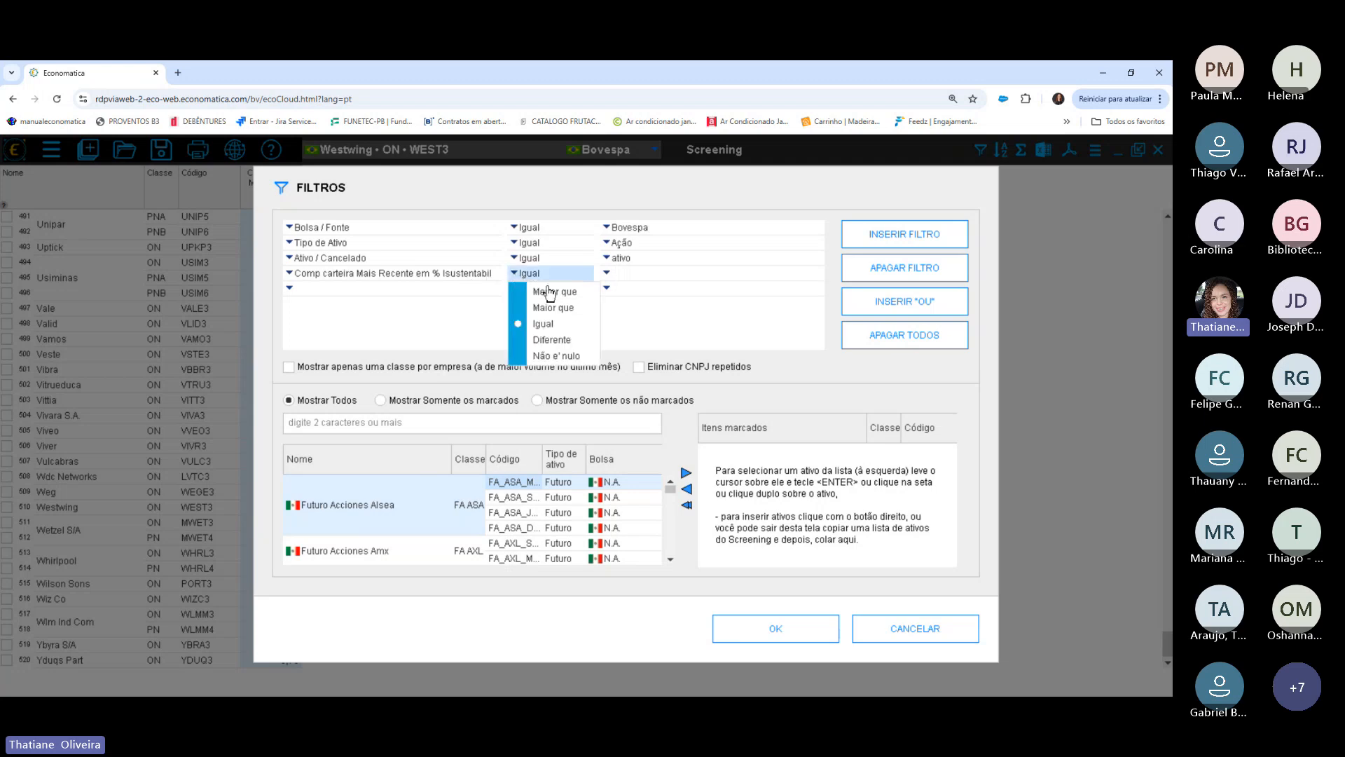
left_click(554, 307)
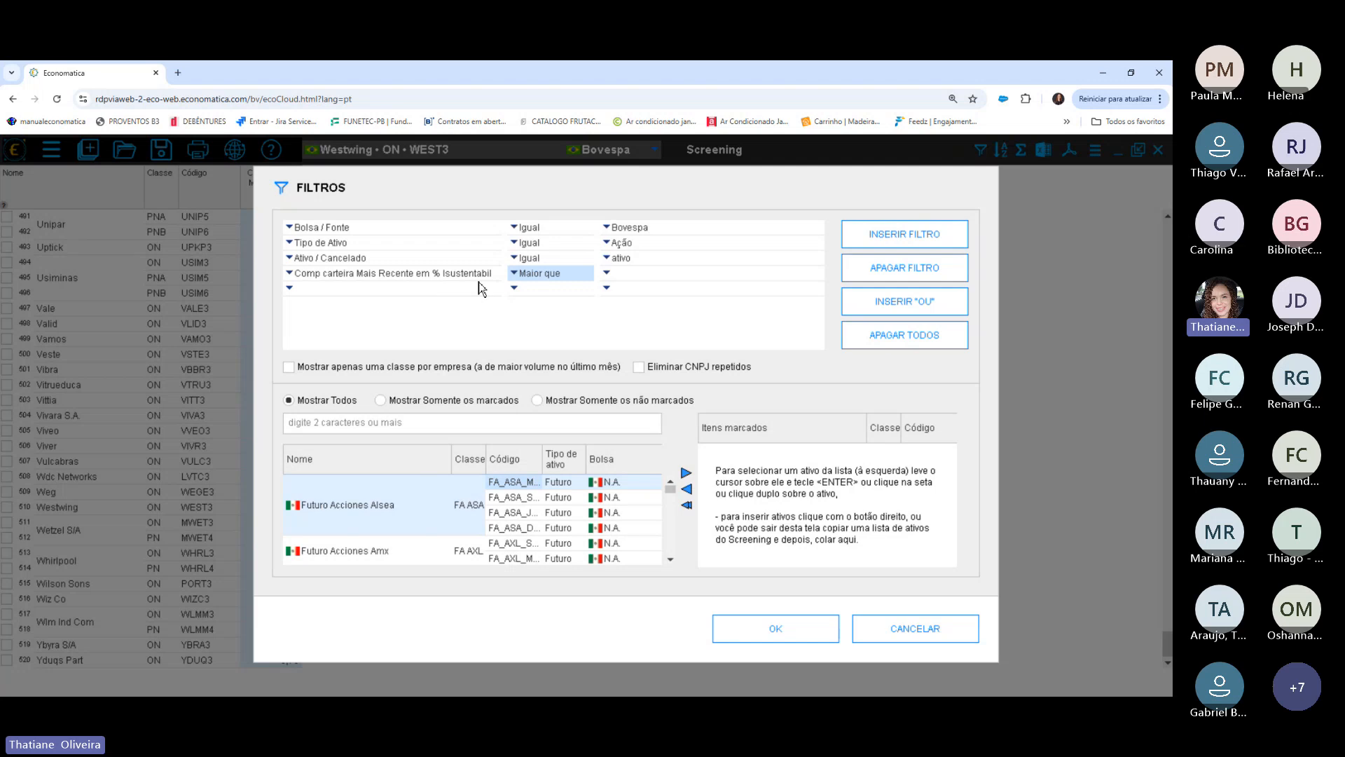
left_click(620, 274)
type("0")
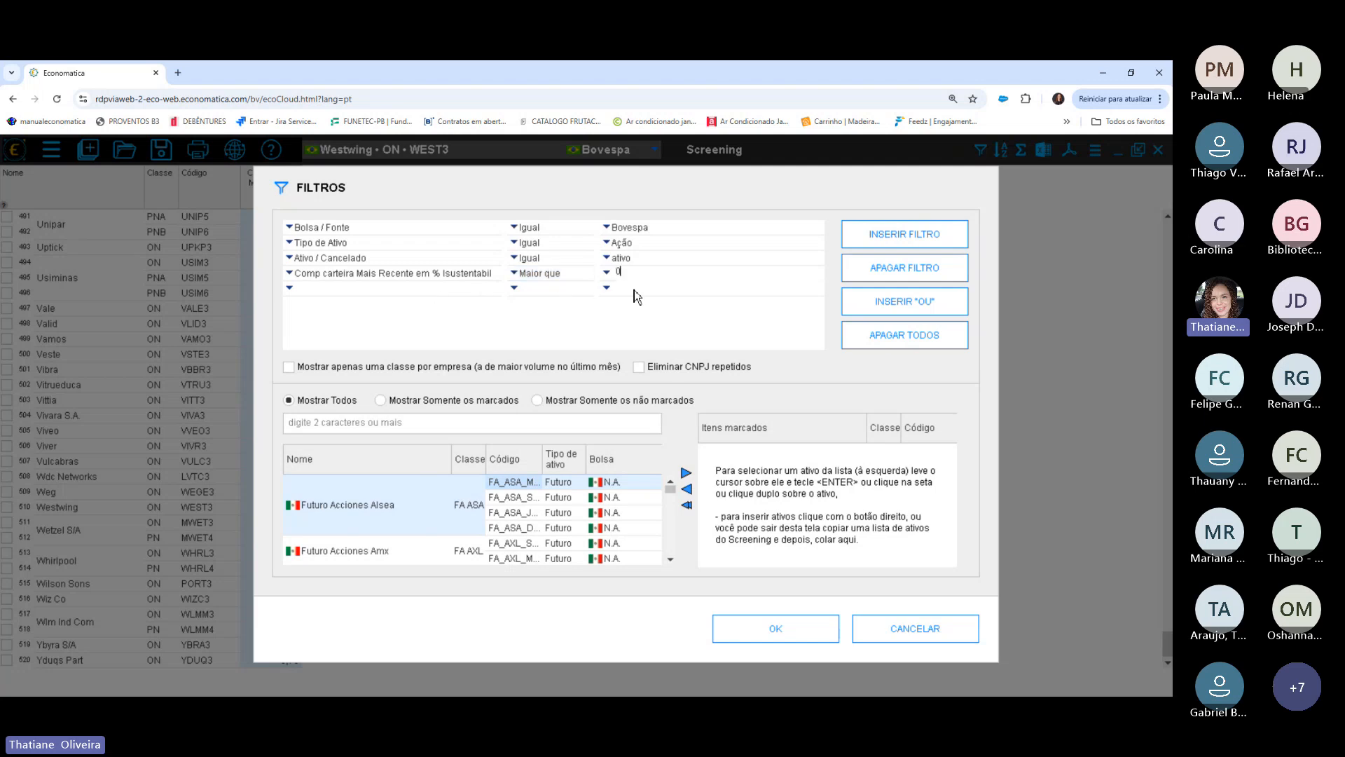
left_click(749, 628)
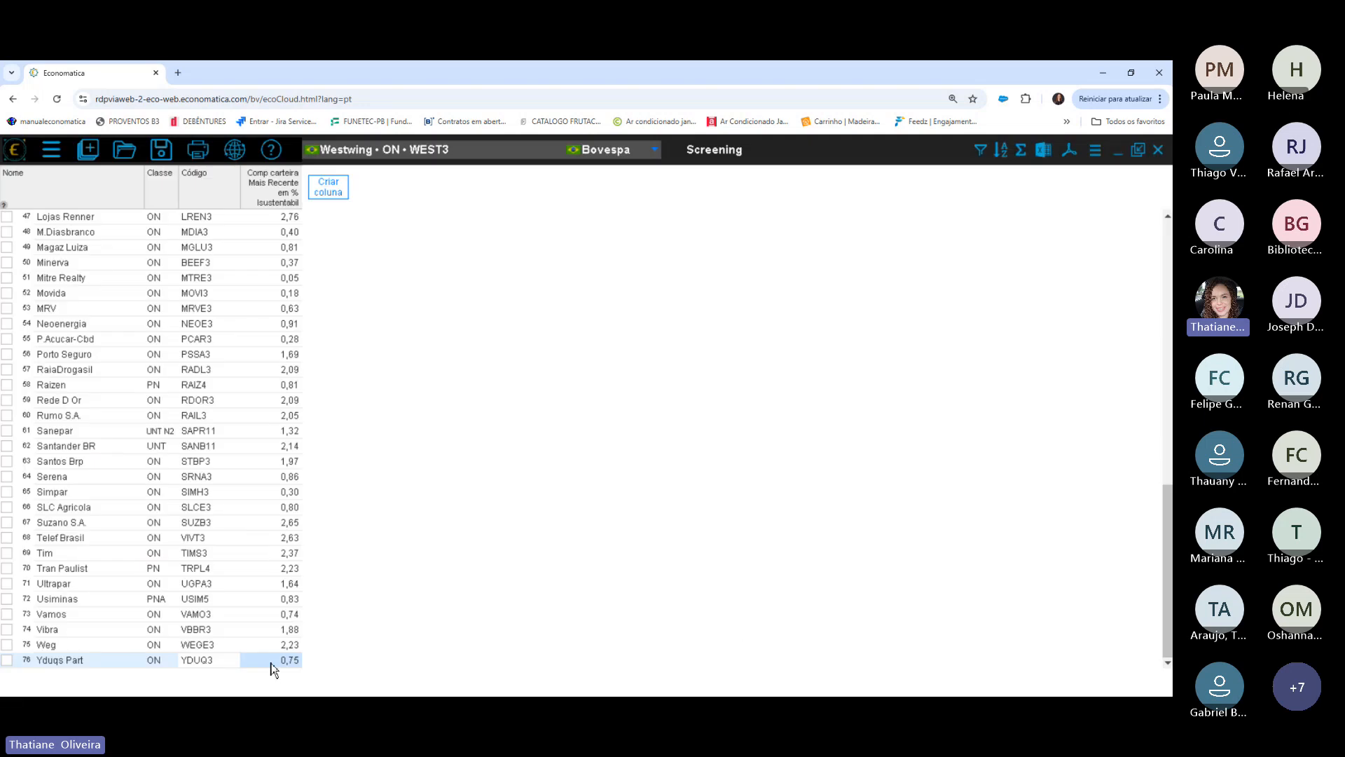
Narrow the Código column and review the screening's current filter criteria, leaving them as they are.
mouse_move(1167, 575)
left_mouse_down()
mouse_move(1166, 255)
mouse_move(1149, 592)
left_mouse_up()
left_click_drag(241, 204, 230, 204)
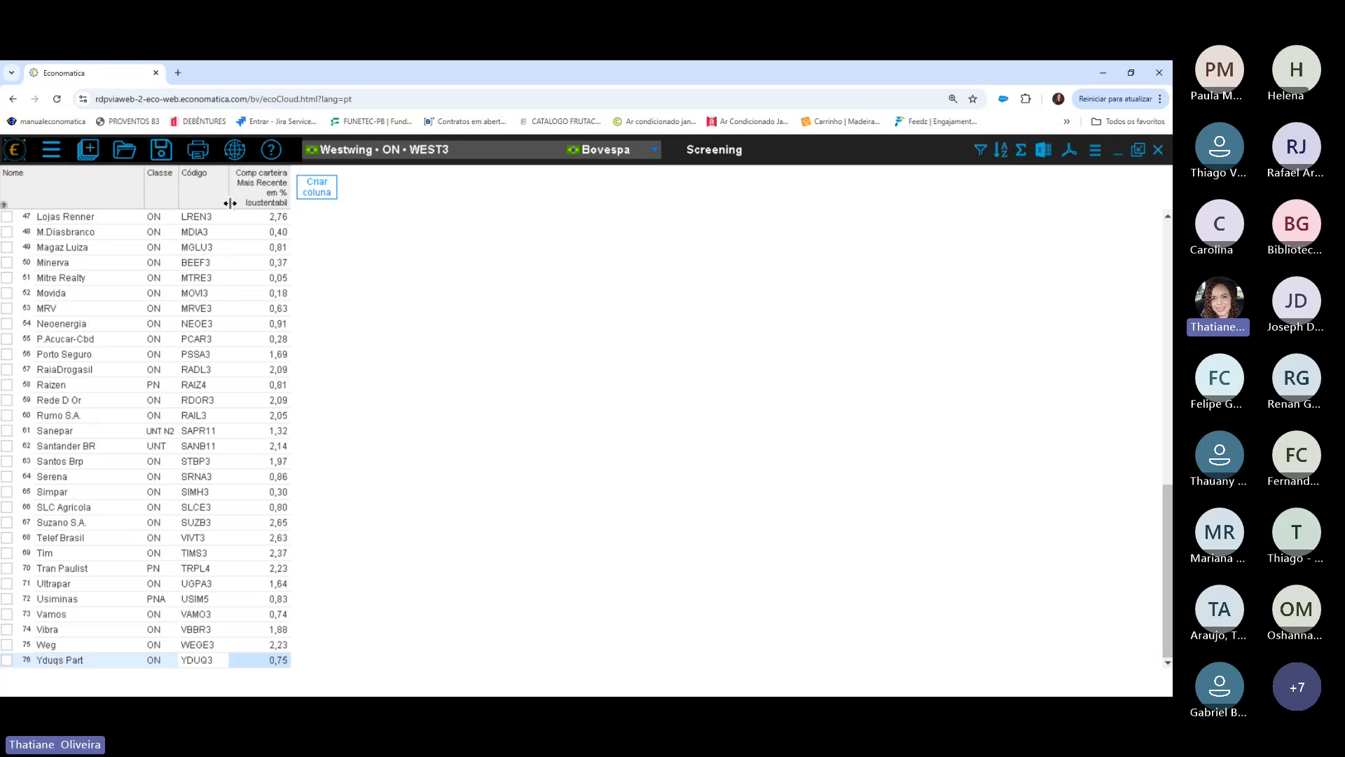
left_click(267, 233)
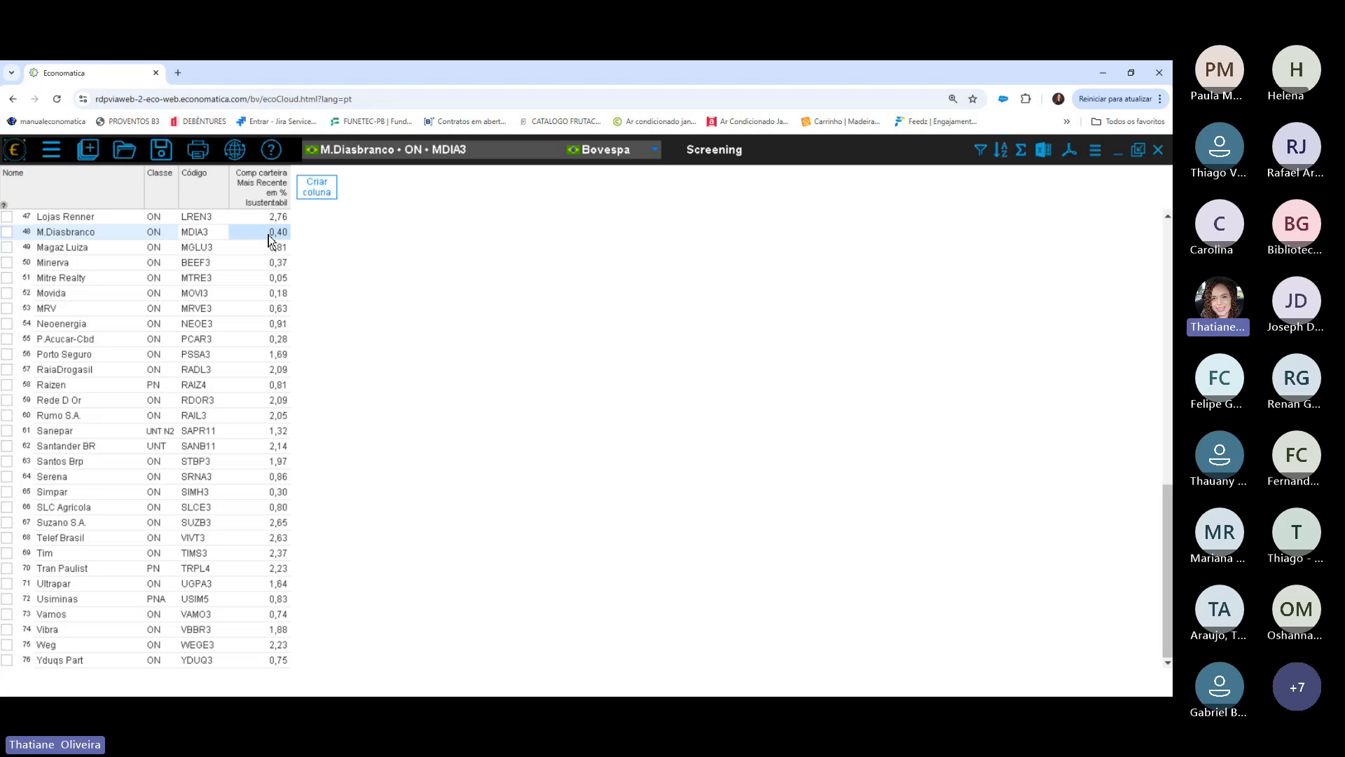
left_click(981, 150)
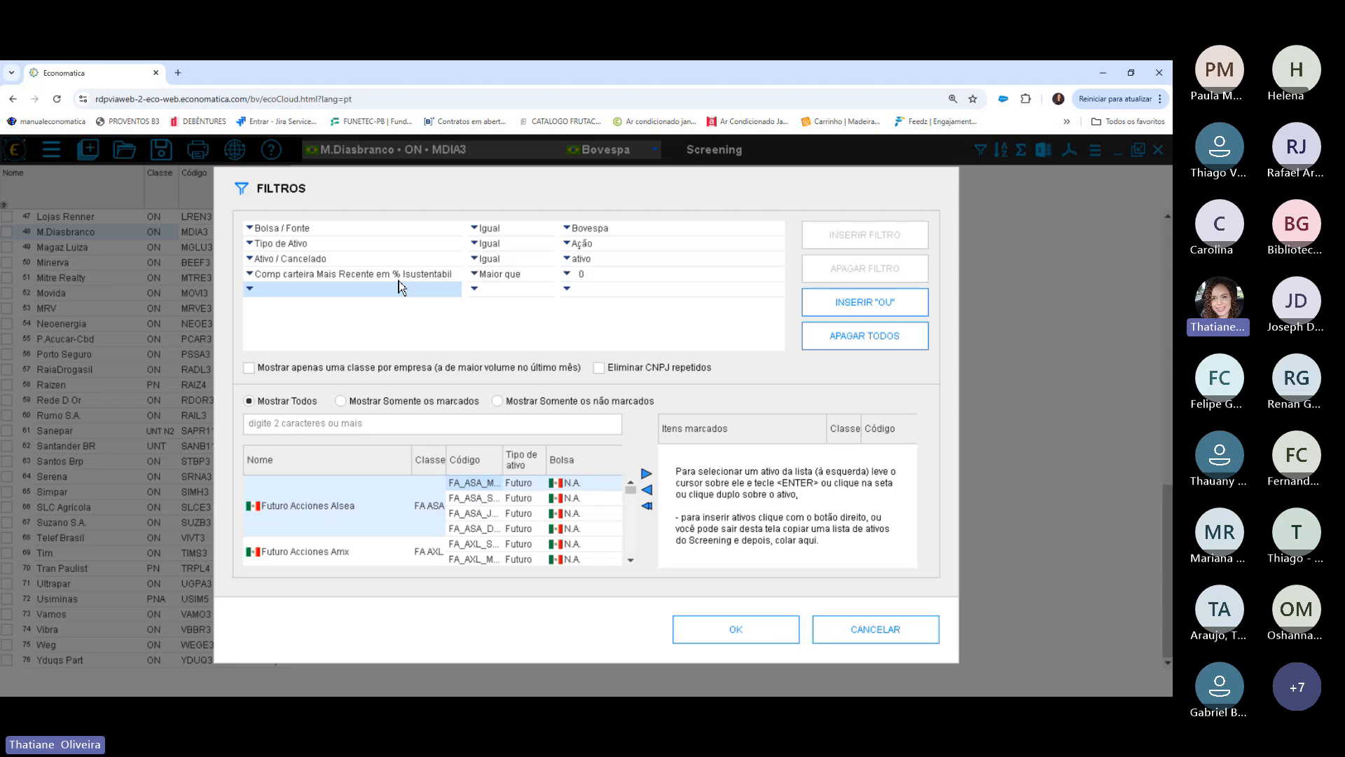
left_click(878, 629)
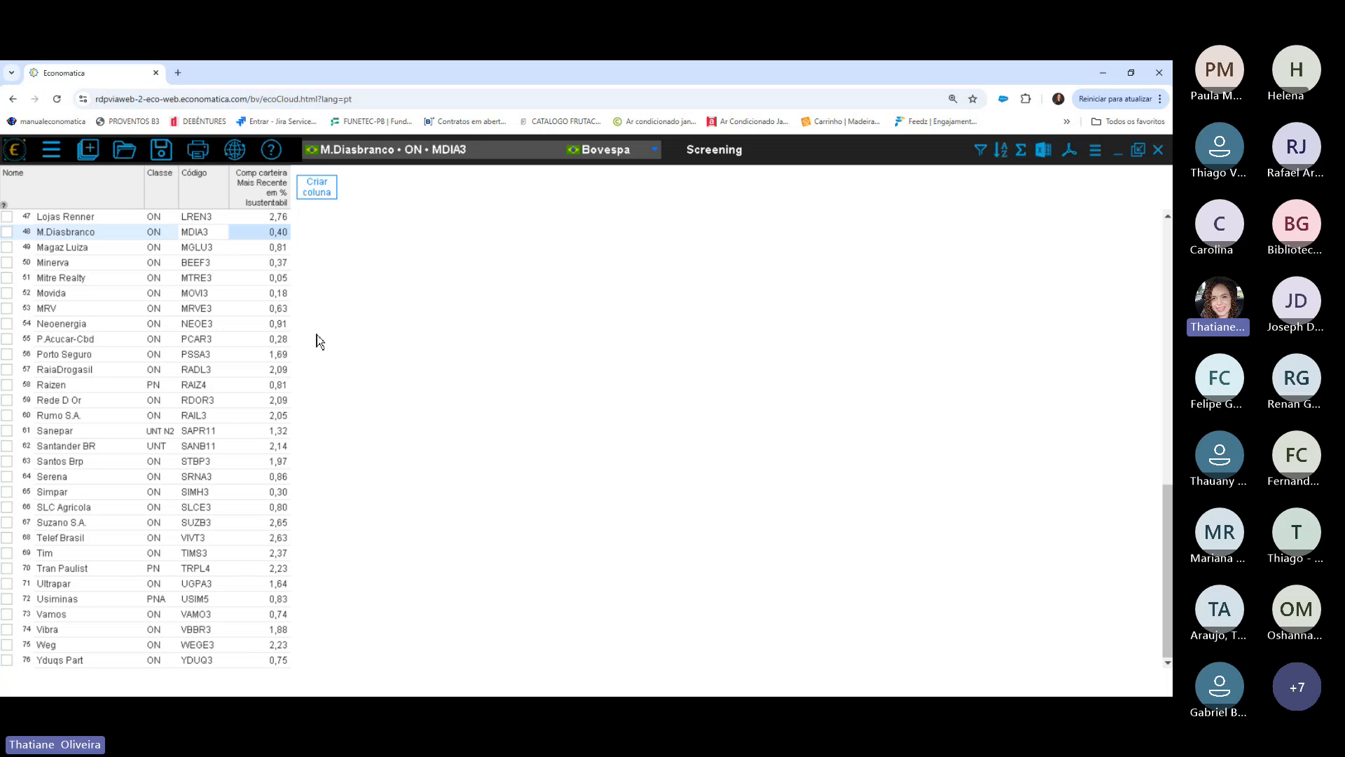
left_click_drag(229, 197, 221, 198)
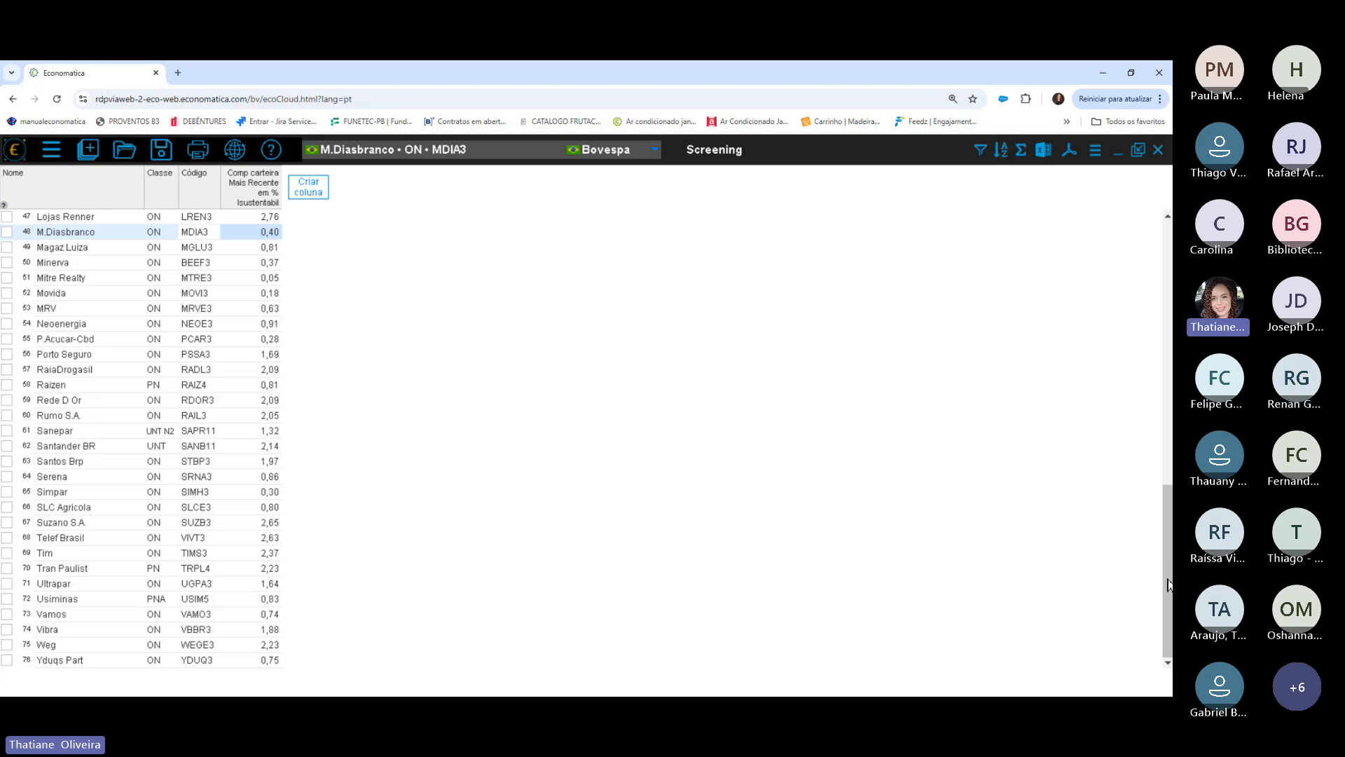
Return to the beginning of the filtered stock list and select the Bradesco row.
left_click(1163, 314)
left_click(1162, 312)
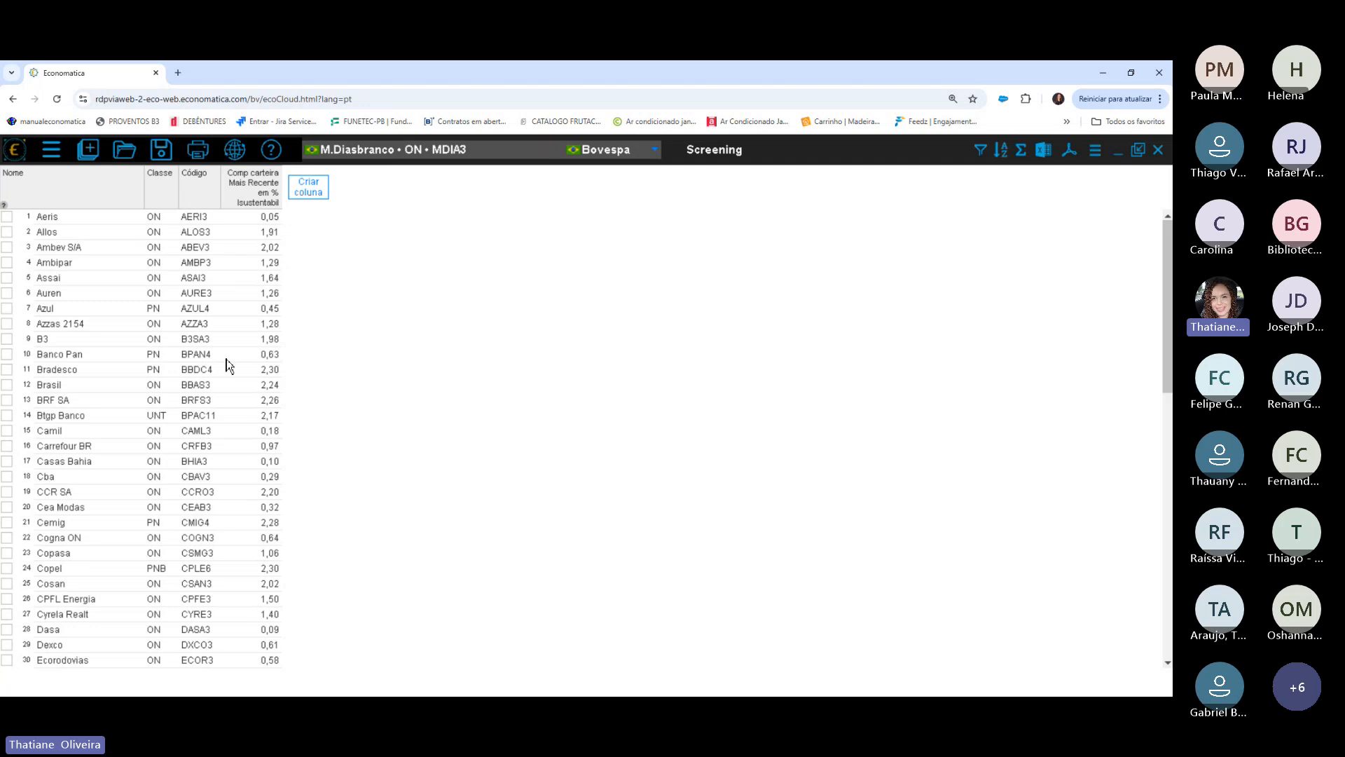
left_click(65, 375)
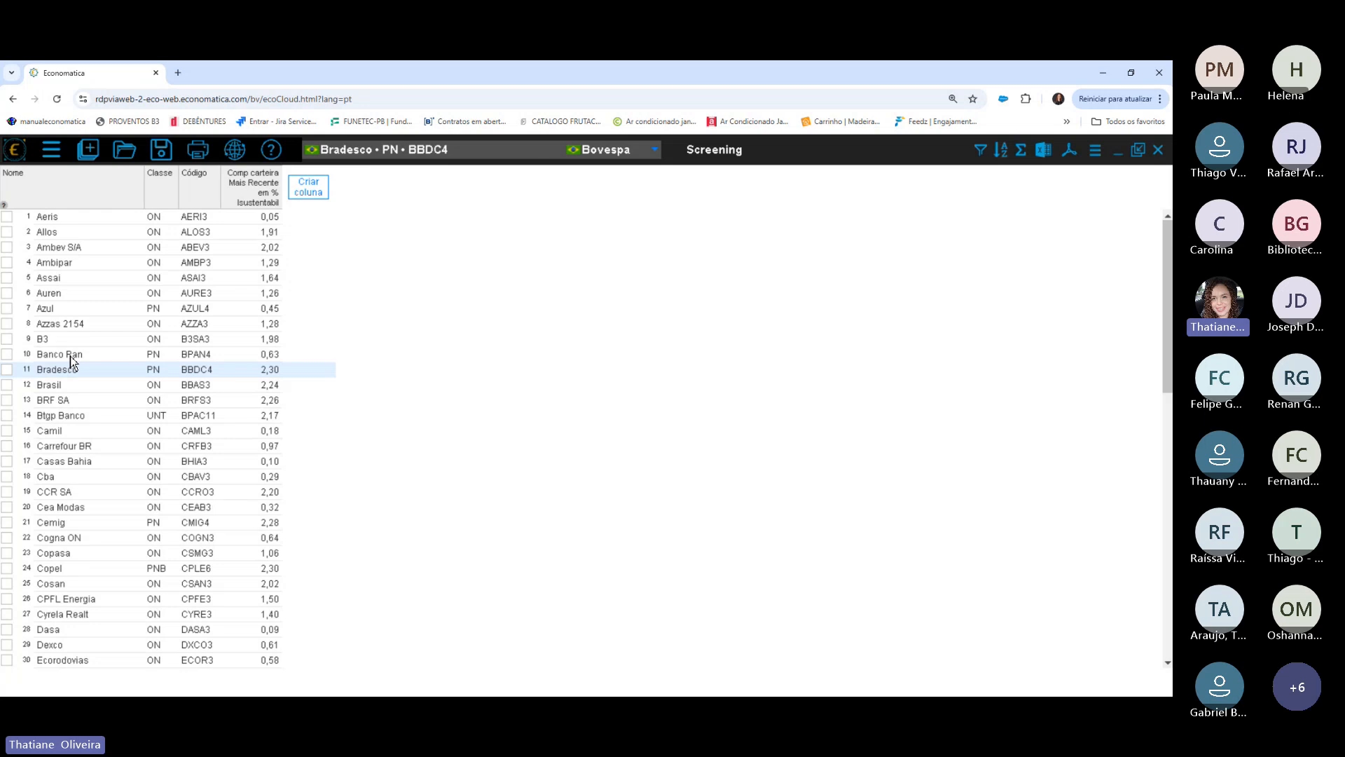
Add a Segmento Bovespa column from the dados cadastrais of Brazilian Ações and widen it to show the full segment names.
left_click(317, 192)
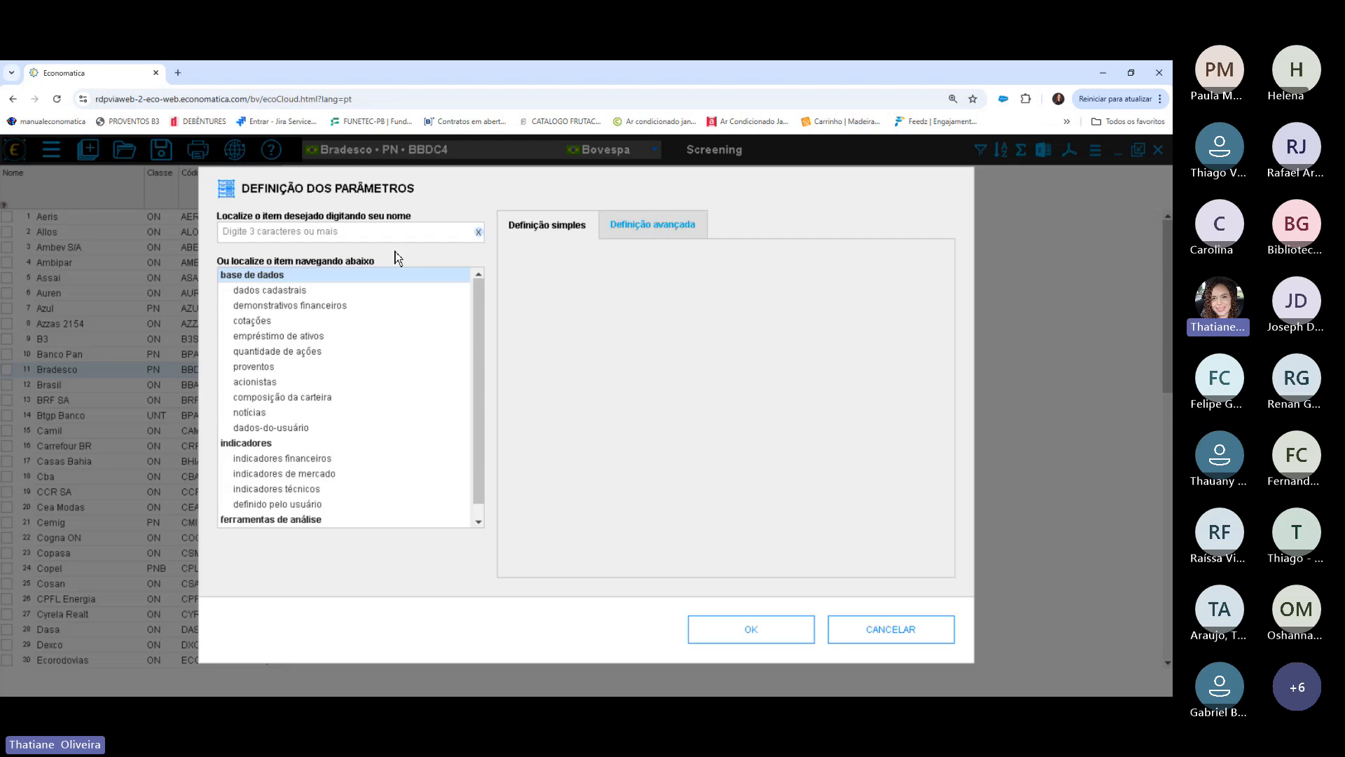
left_click(272, 291)
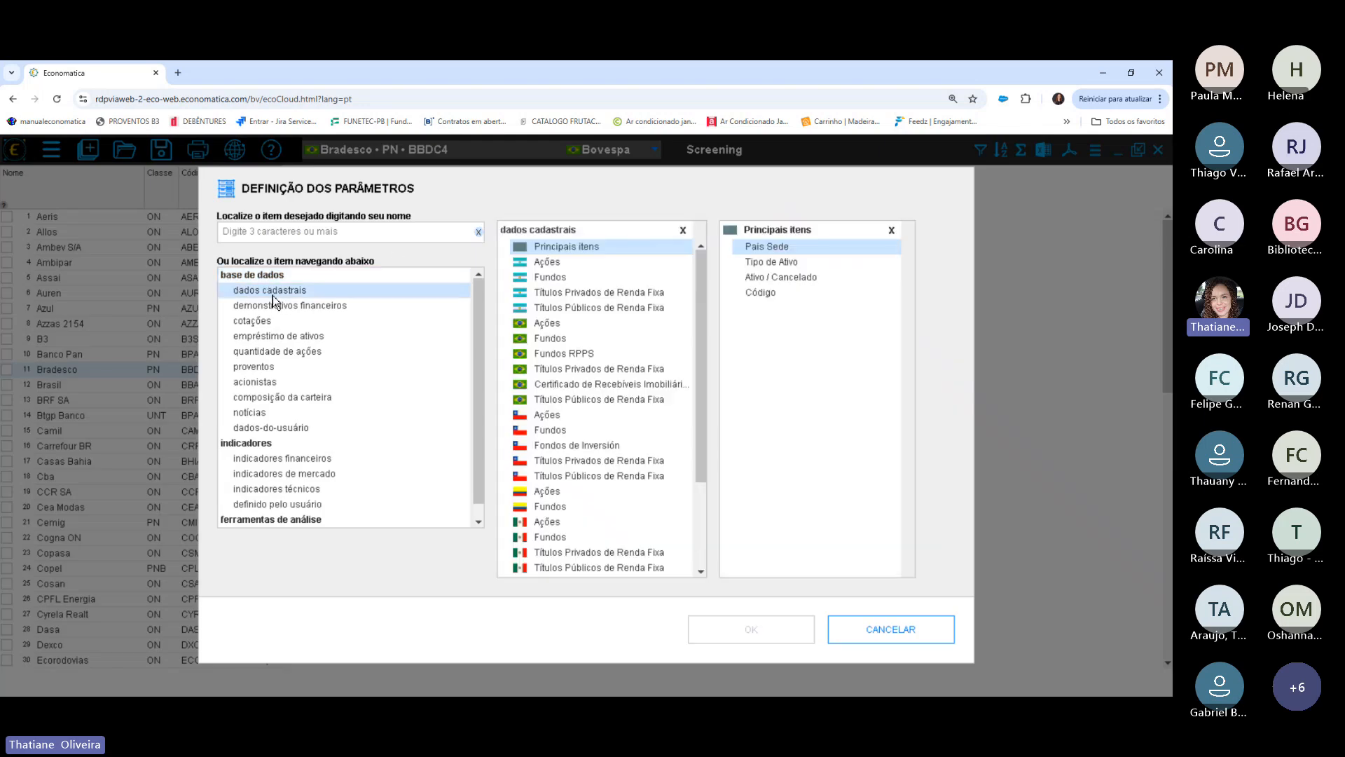
left_click(546, 325)
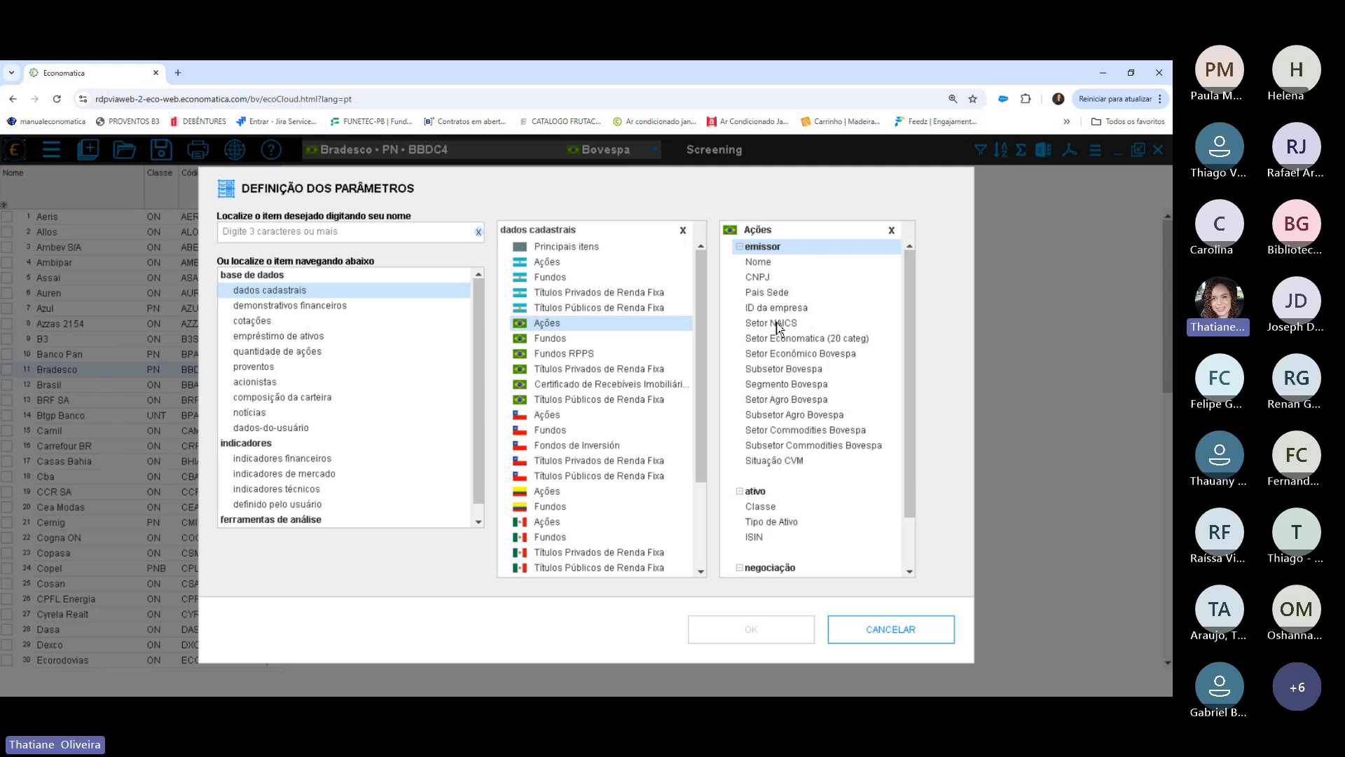
left_click_drag(912, 299, 913, 397)
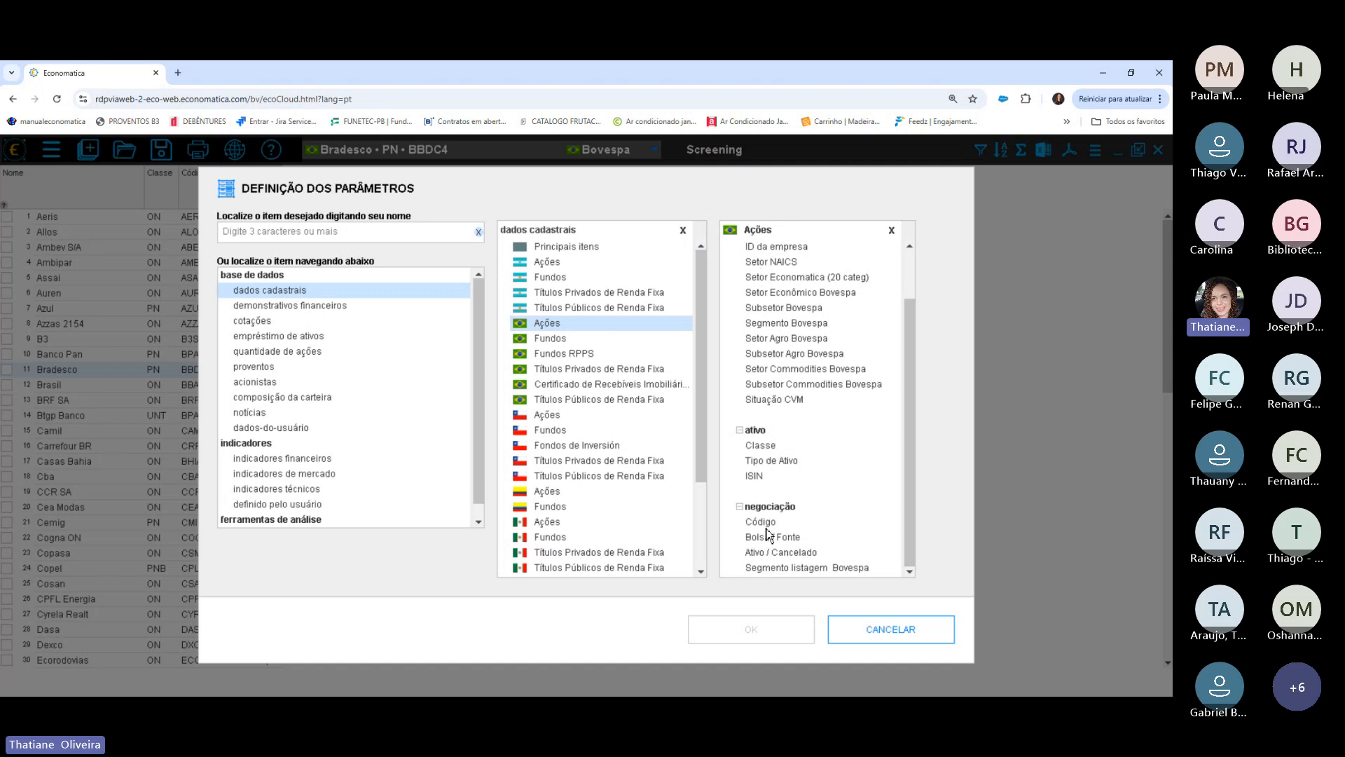
scroll(920, 347, "up", 1)
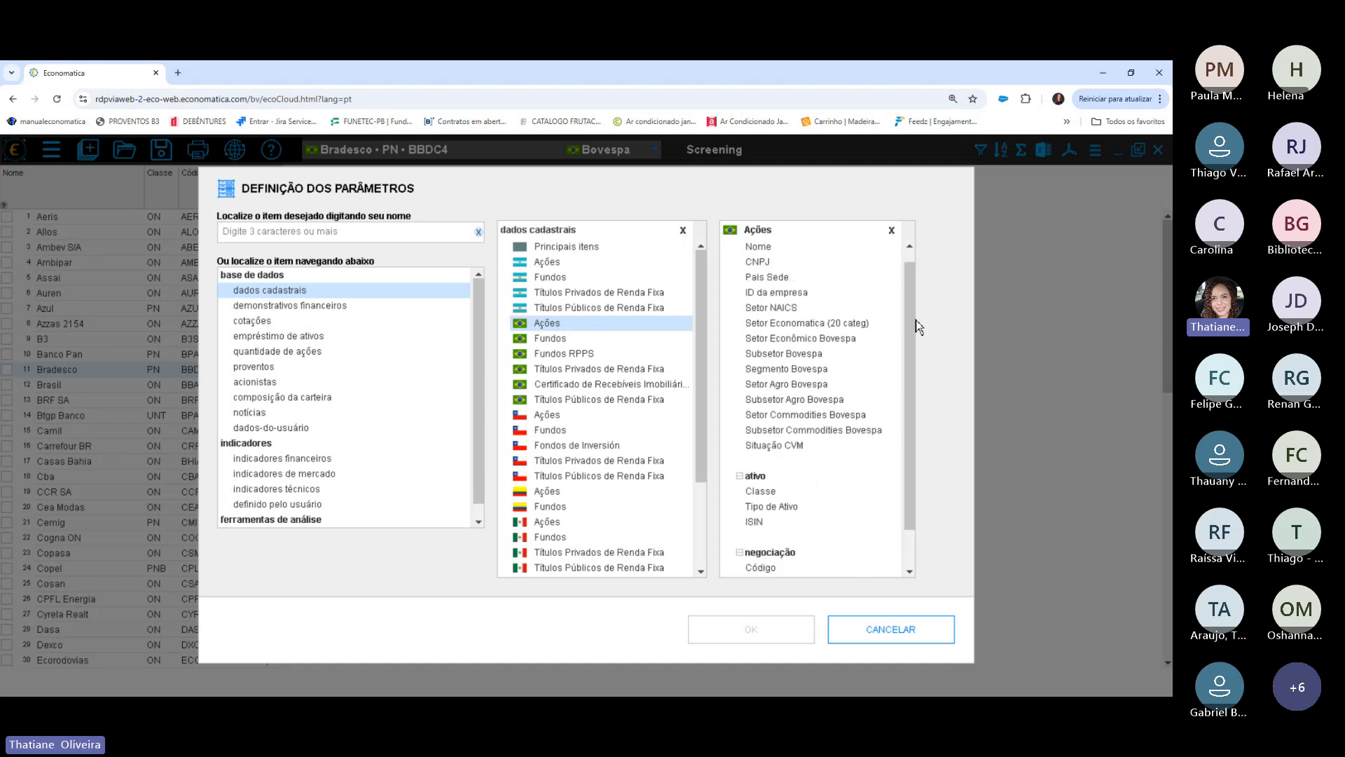
double_click(798, 370)
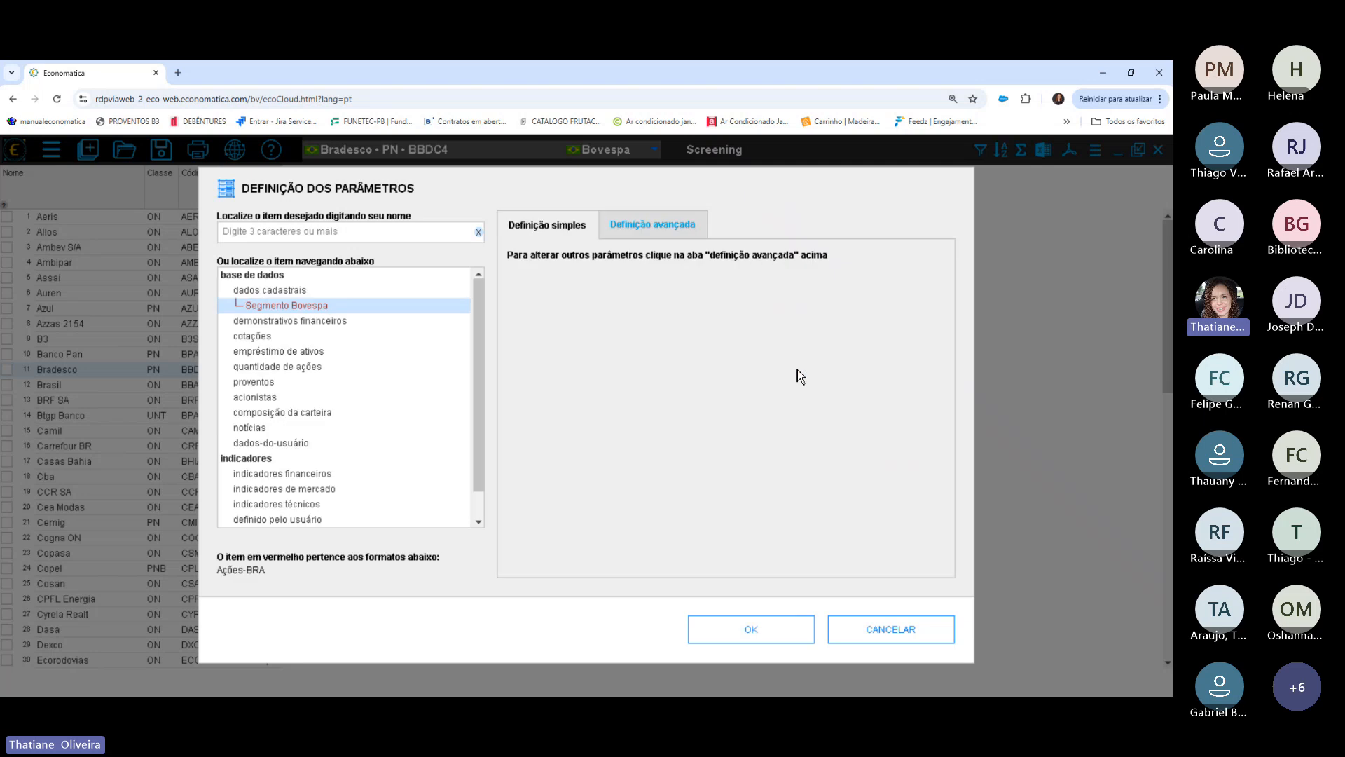
left_click(777, 635)
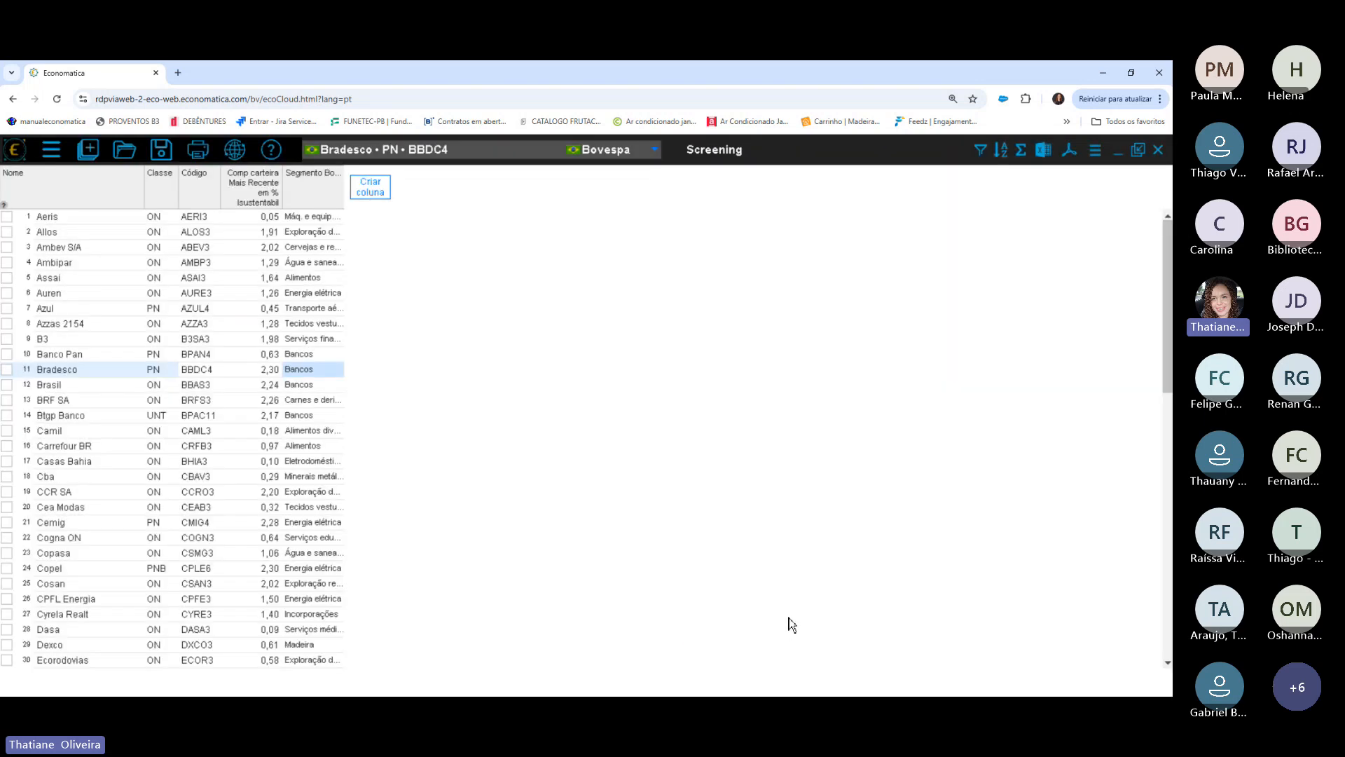
left_click_drag(345, 201, 446, 202)
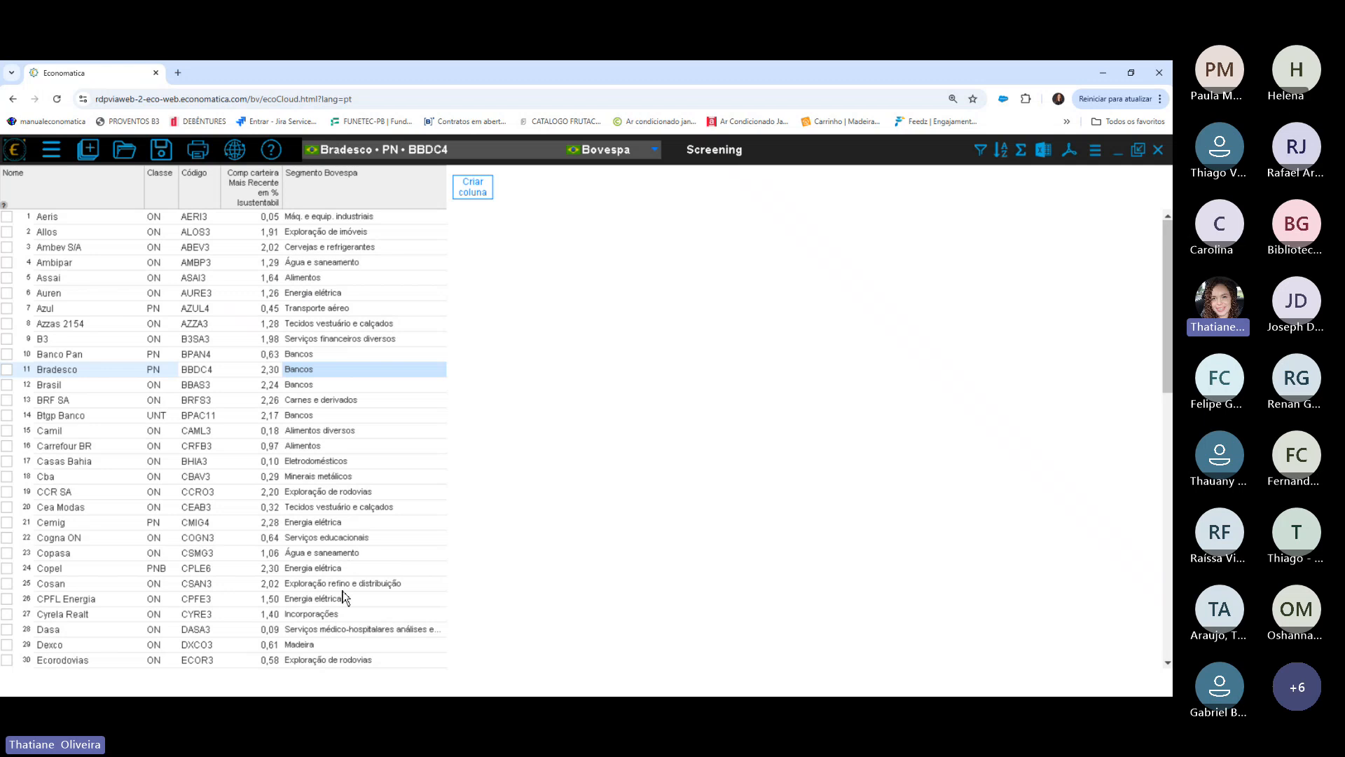
Check the segment of Banco Pan, Bradesco, Brasil and Btgp Banco in the Segmento Bovespa column.
left_click(304, 355)
left_click(302, 371)
left_click(303, 386)
left_click(309, 417)
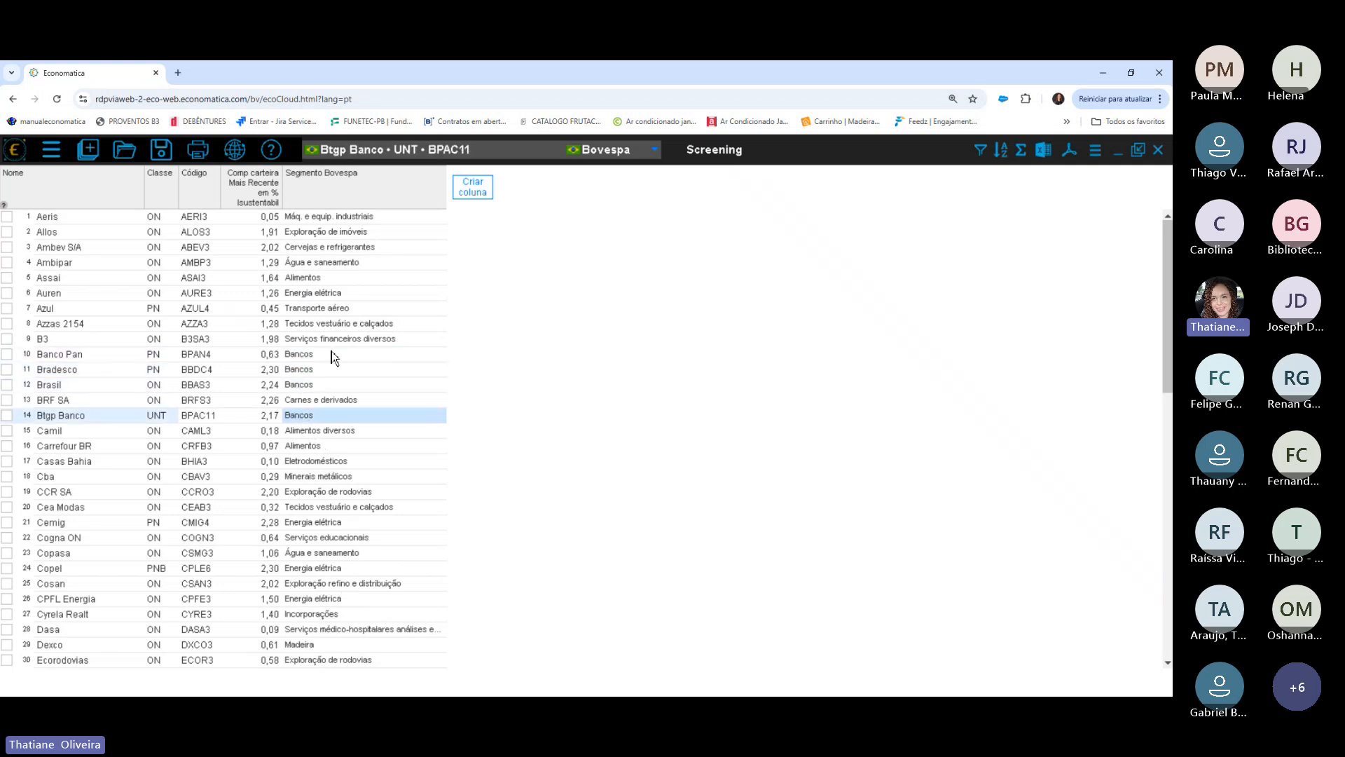
Insert a filter based on the Segmento Bovespa column and set its condition to Diferente.
right_click(334, 199)
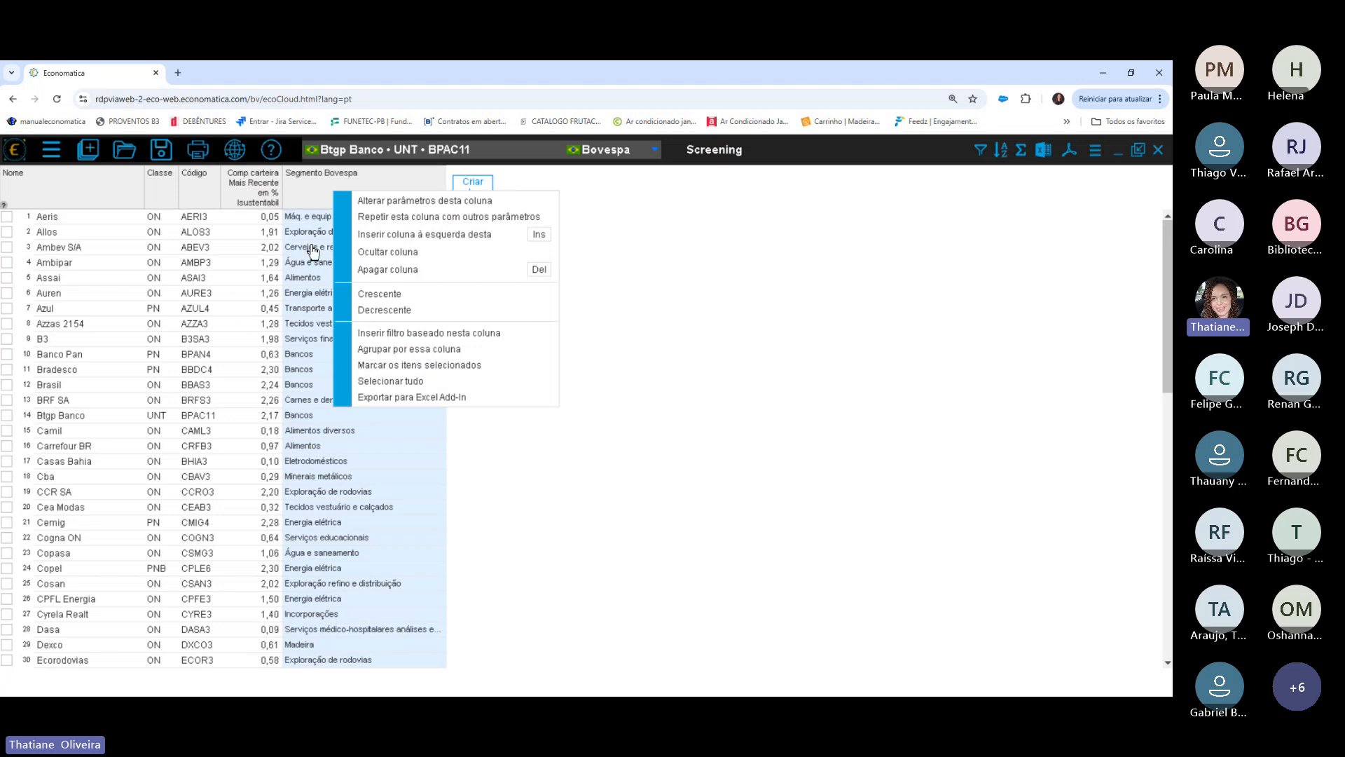
left_click(305, 176)
right_click(306, 177)
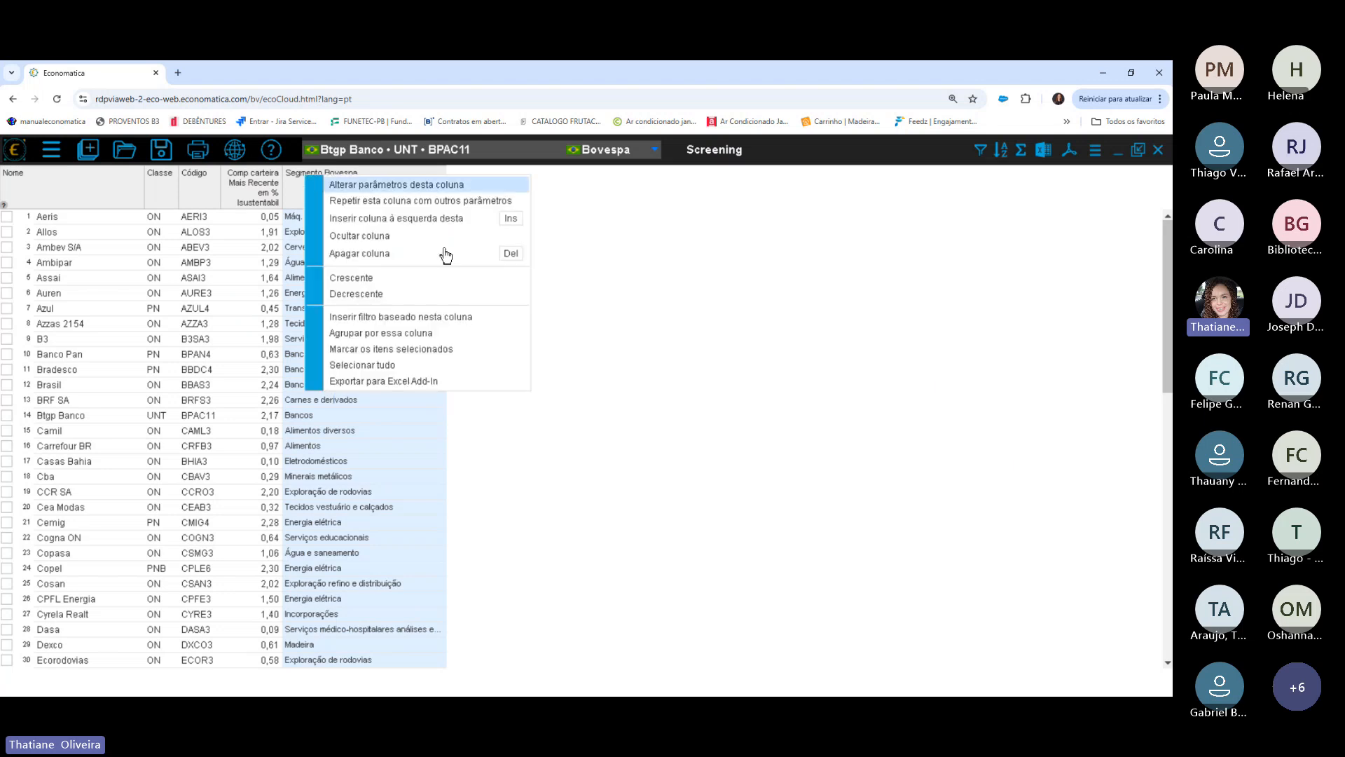
left_click(439, 320)
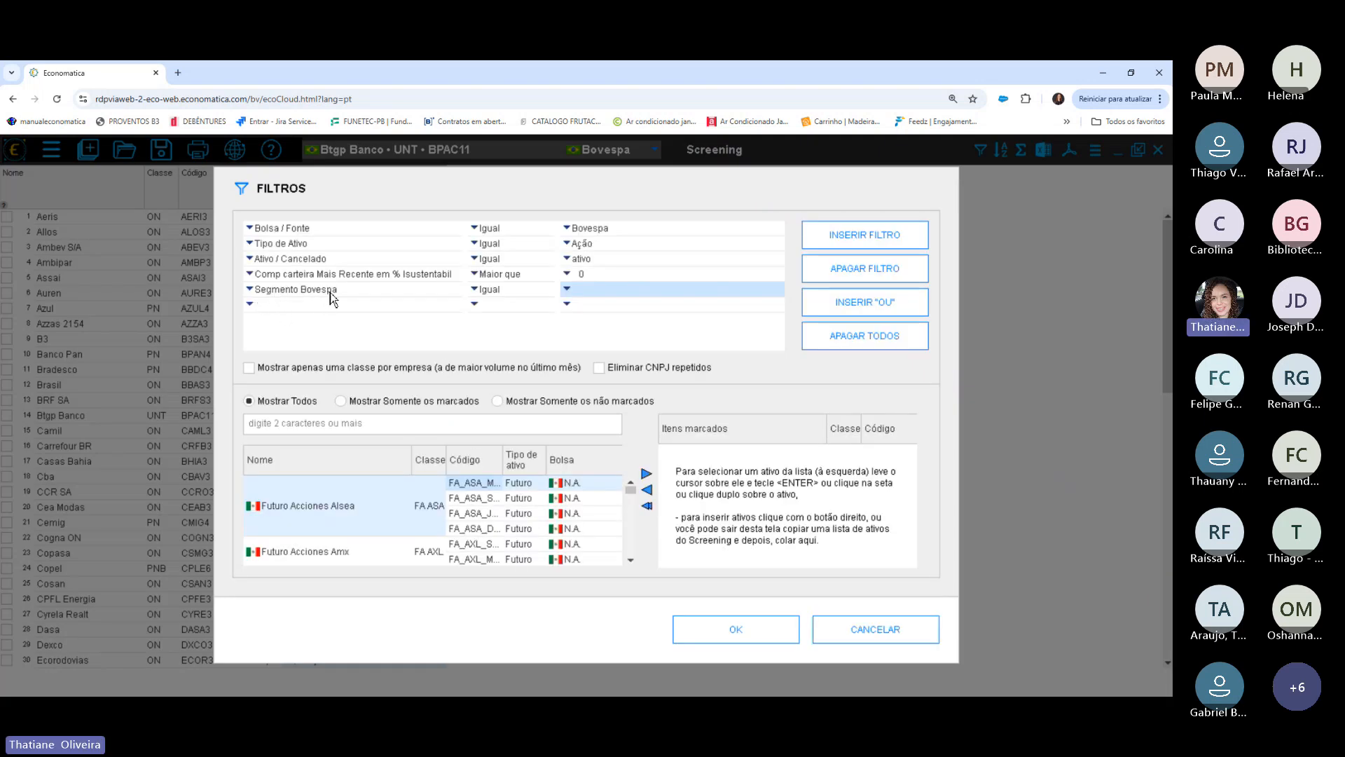
left_click(474, 289)
left_click(515, 327)
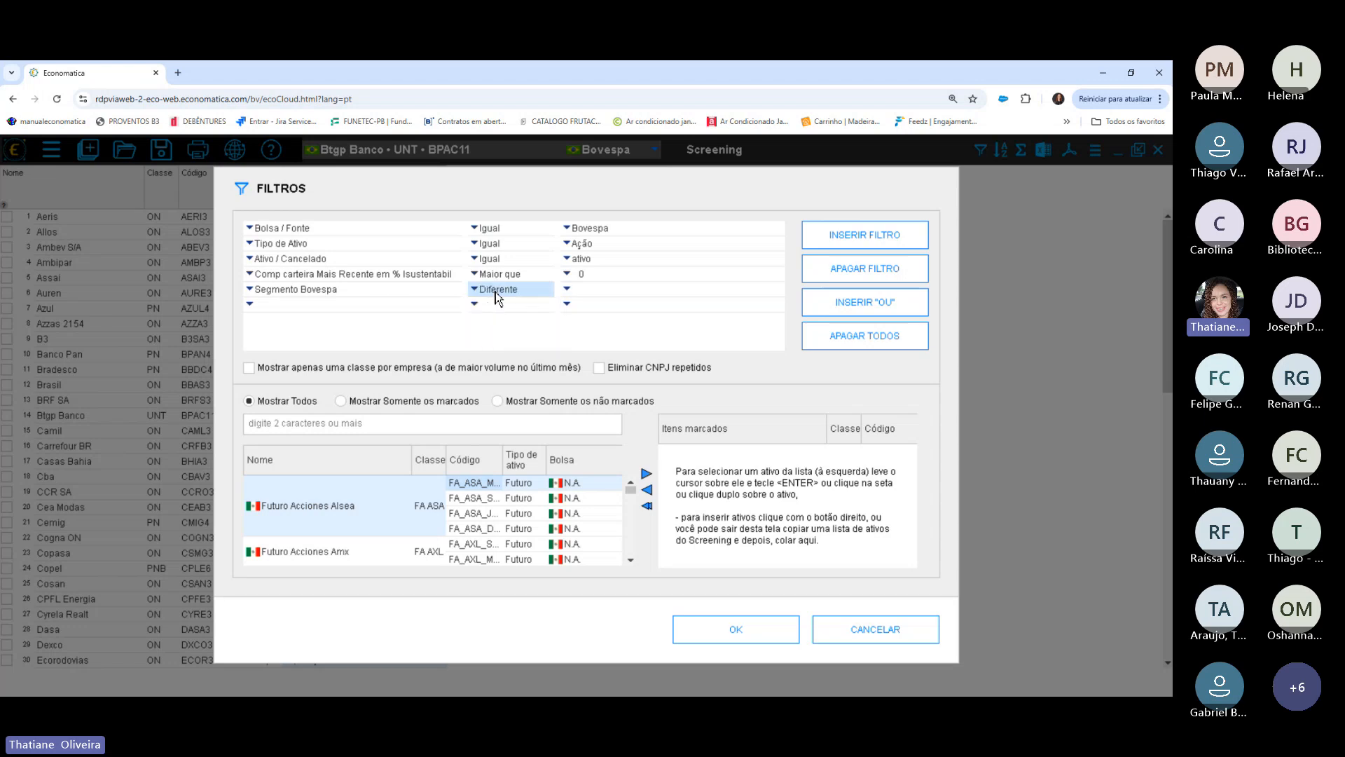
Set the Segmento Bovespa exclusions to Bancos, Resseguradoras, Securitizadoras de recebíveis, Seguradoras, Soc. arrendamento mercantil and Soc. crédito e financiamento, and apply the filters.
left_click(565, 299)
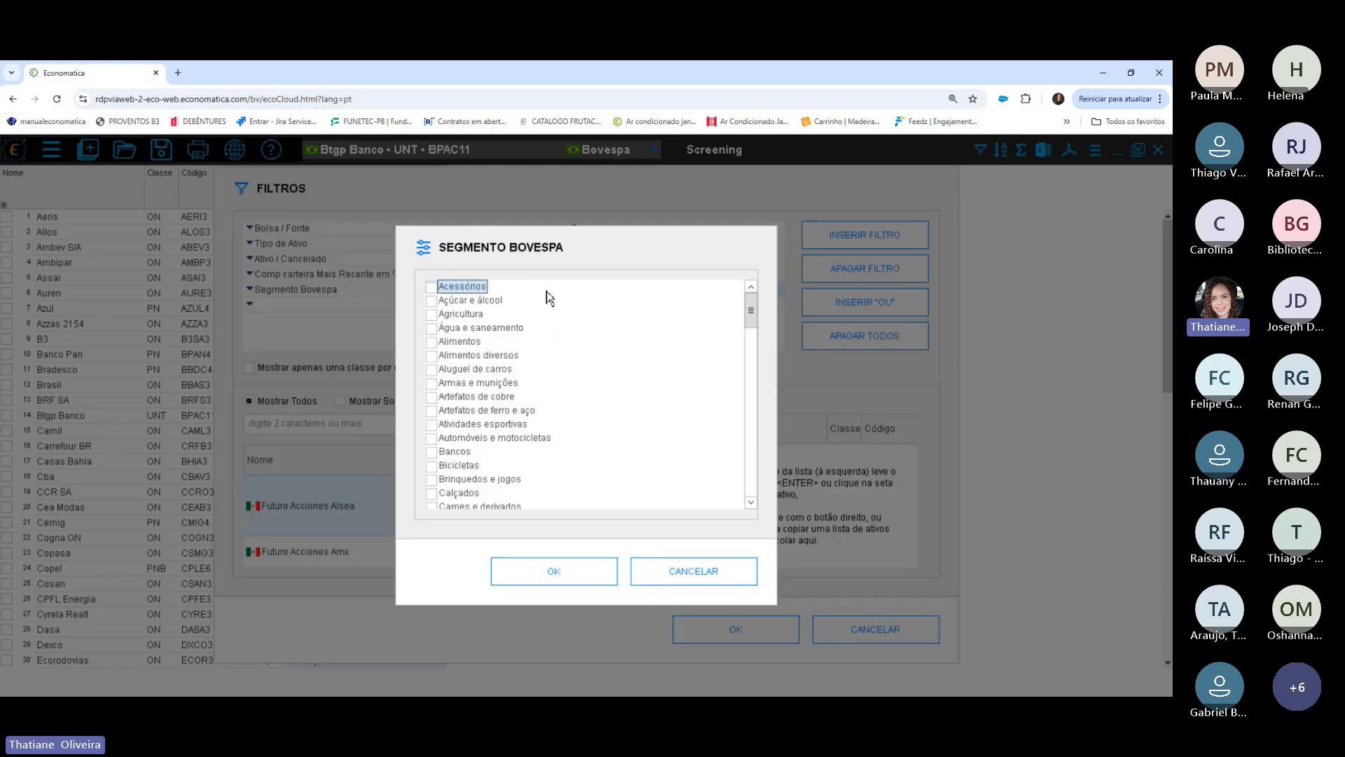
left_click(433, 453)
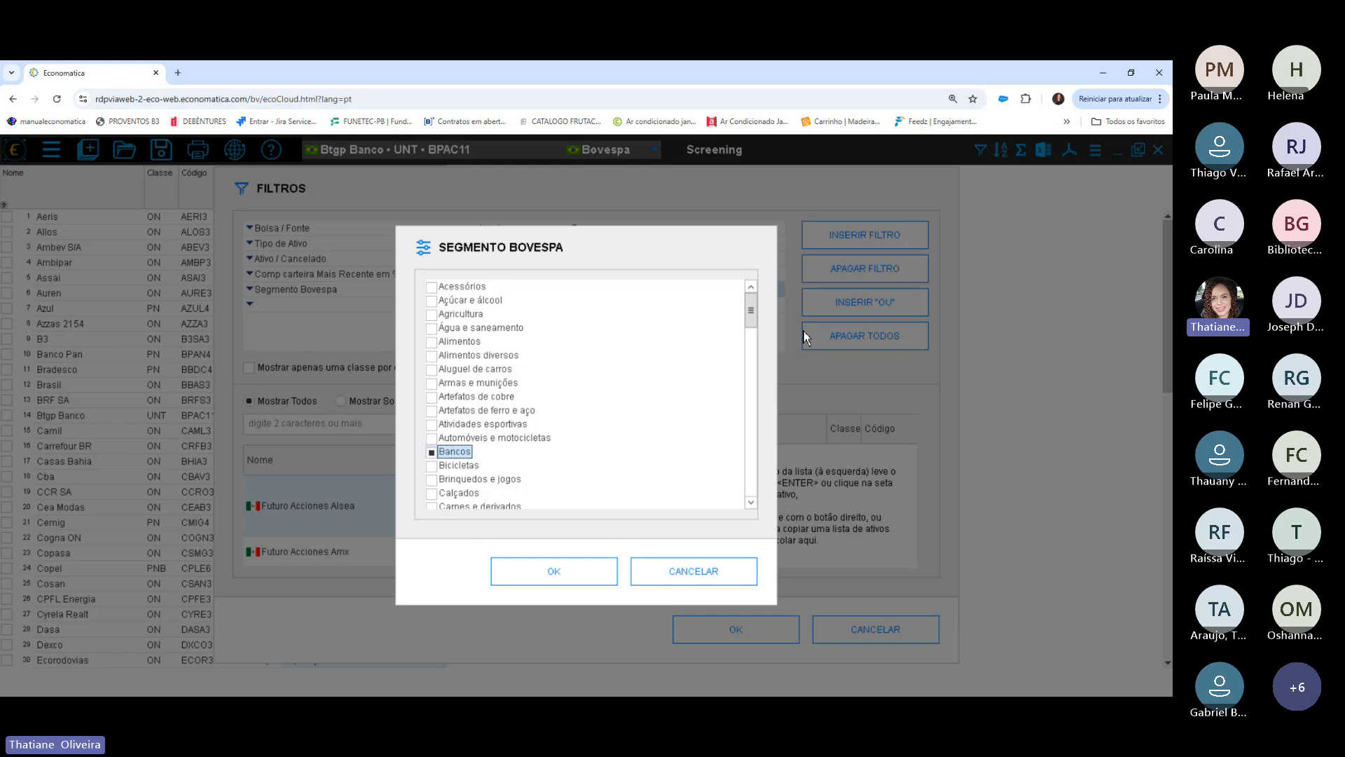
left_click_drag(756, 312, 751, 469)
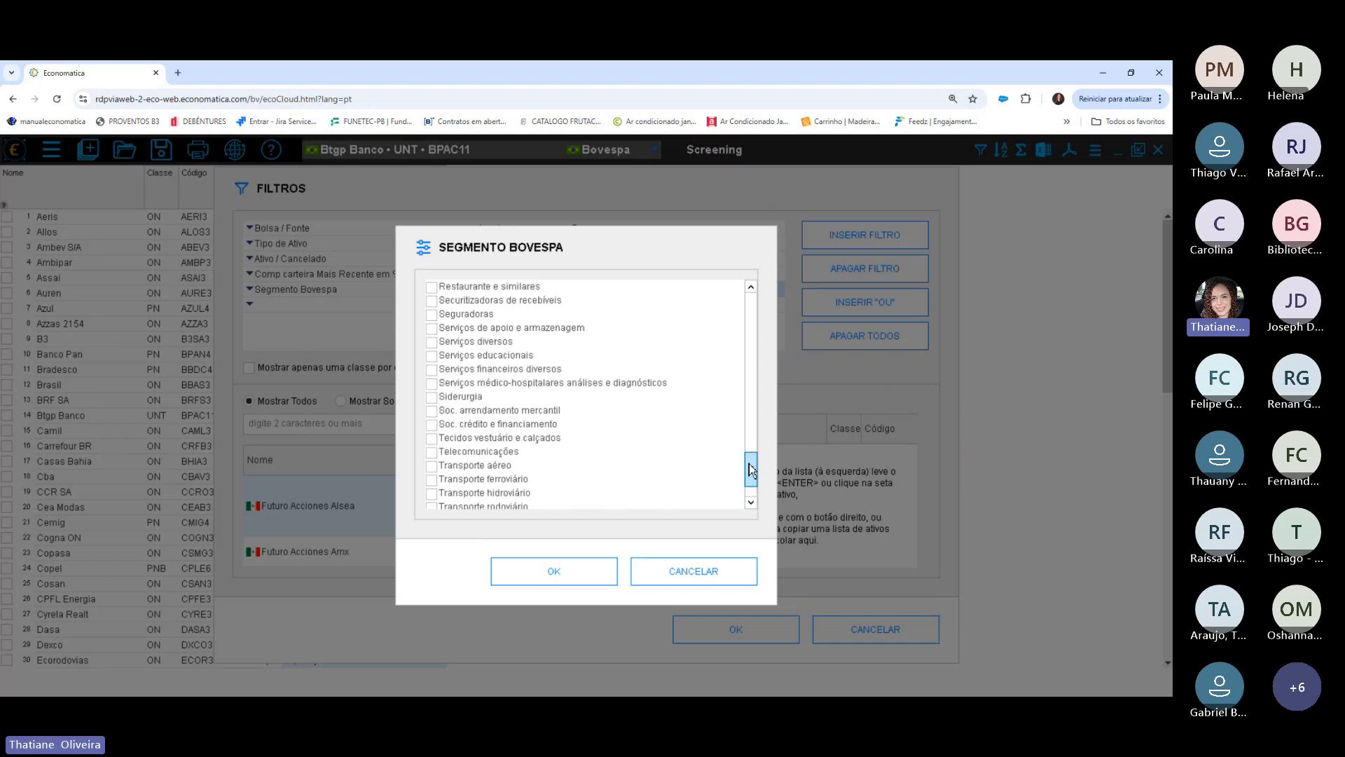
left_click(433, 412)
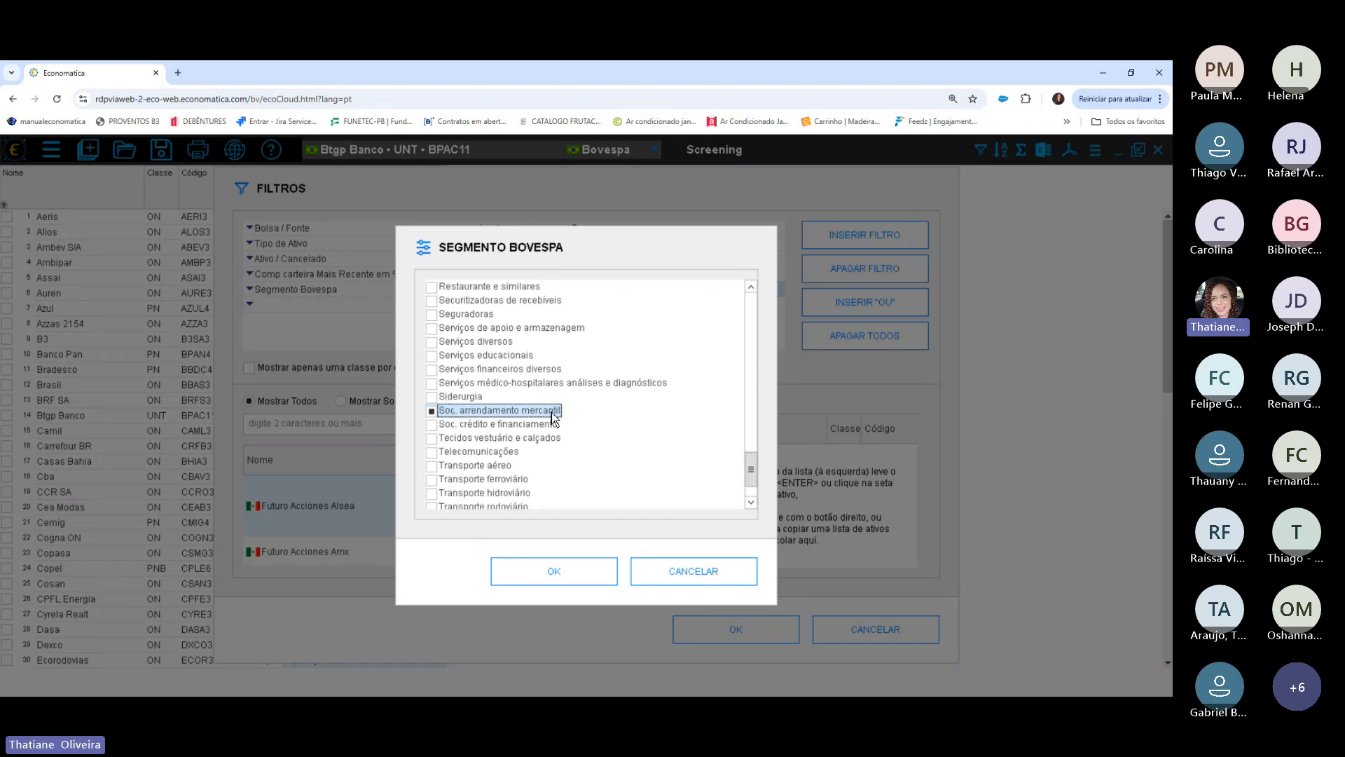
left_click(432, 424)
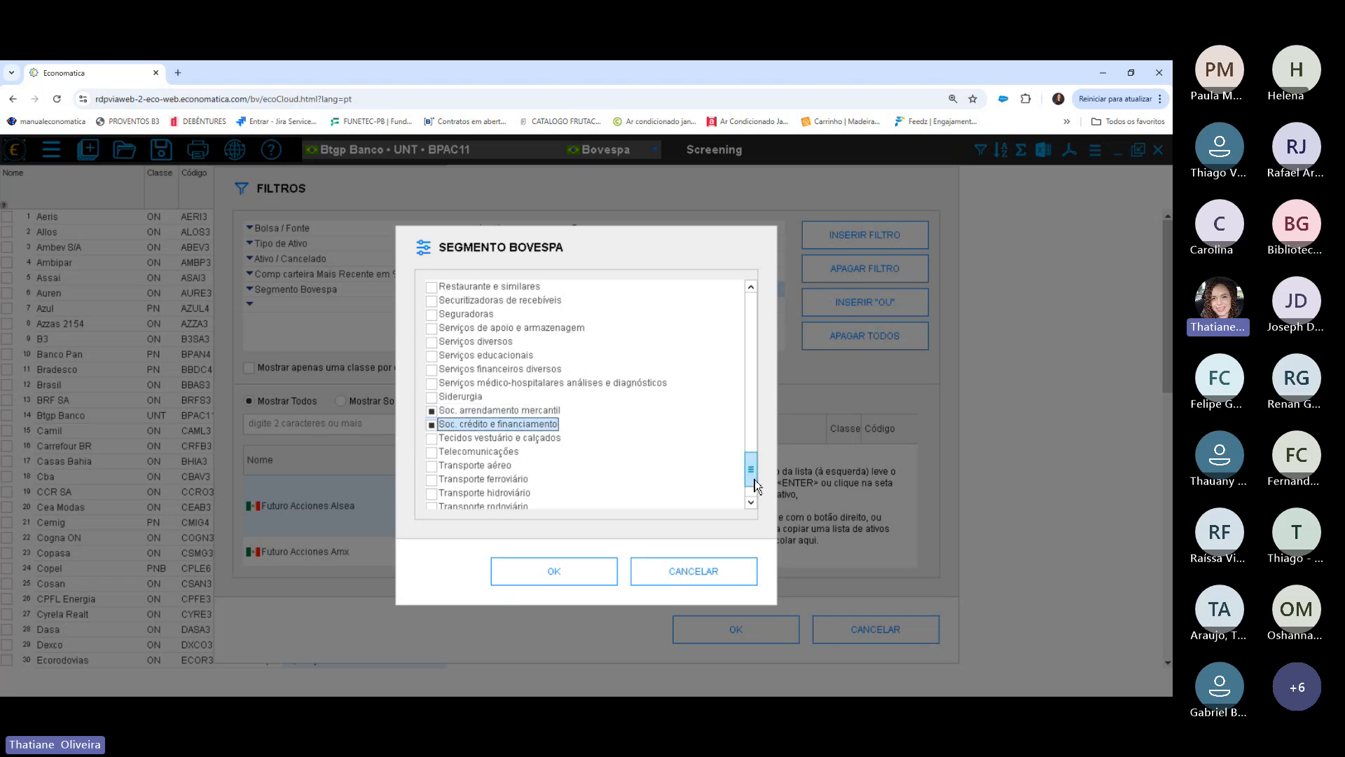
left_click_drag(756, 484, 756, 479)
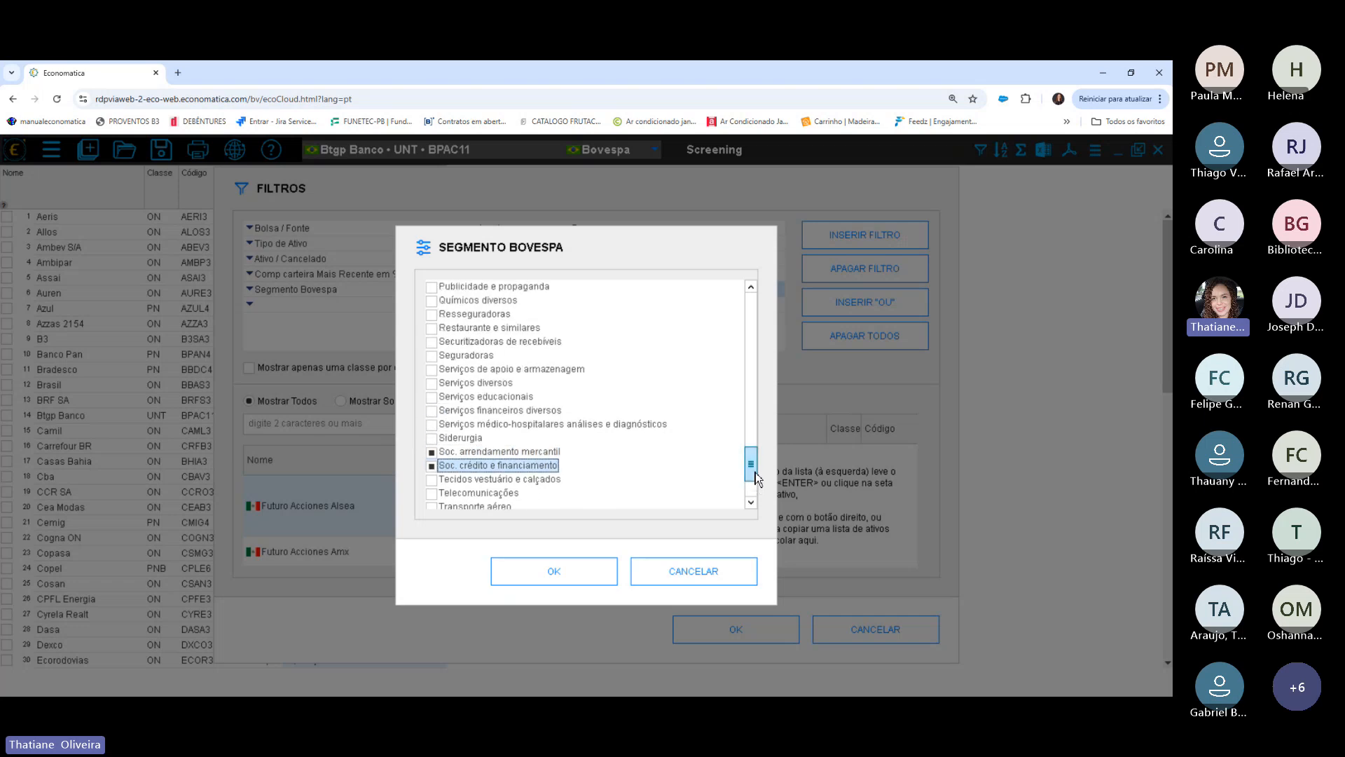
left_click(434, 357)
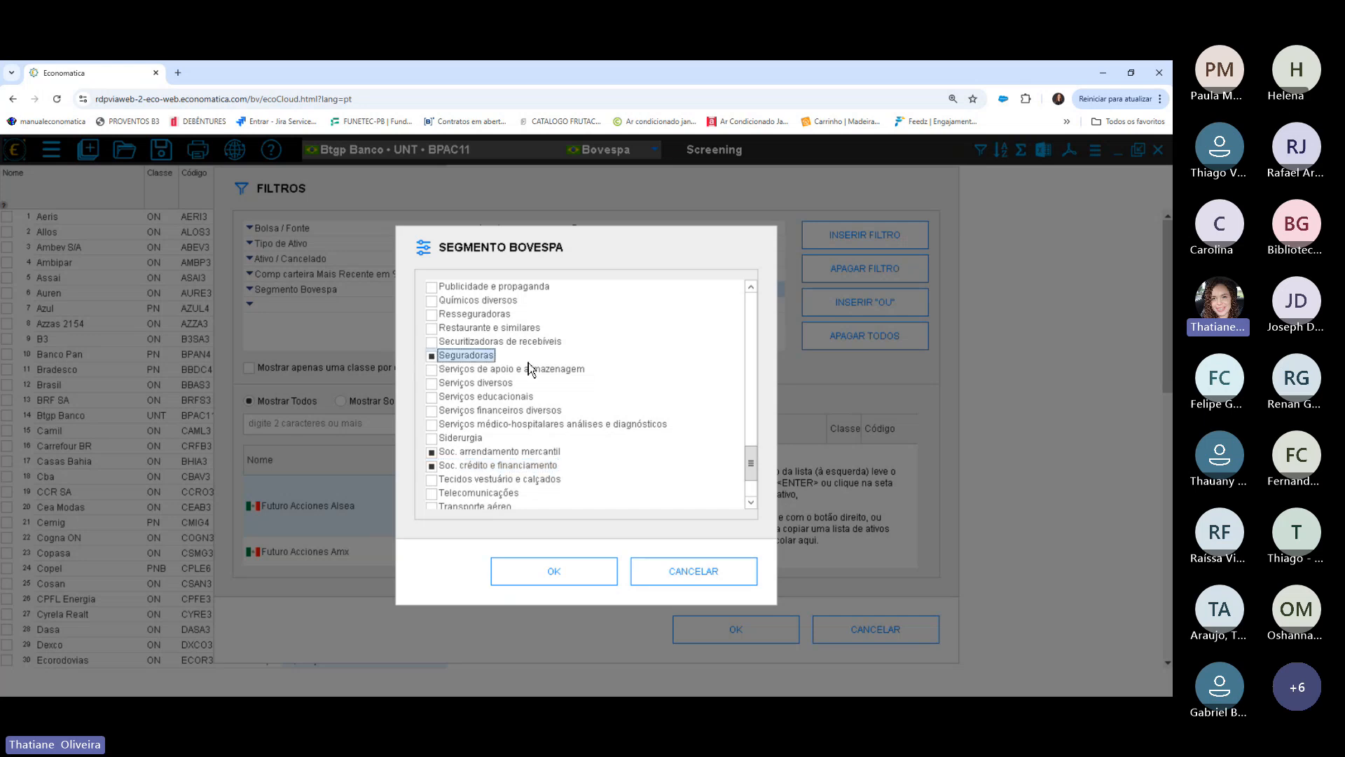
left_click(433, 315)
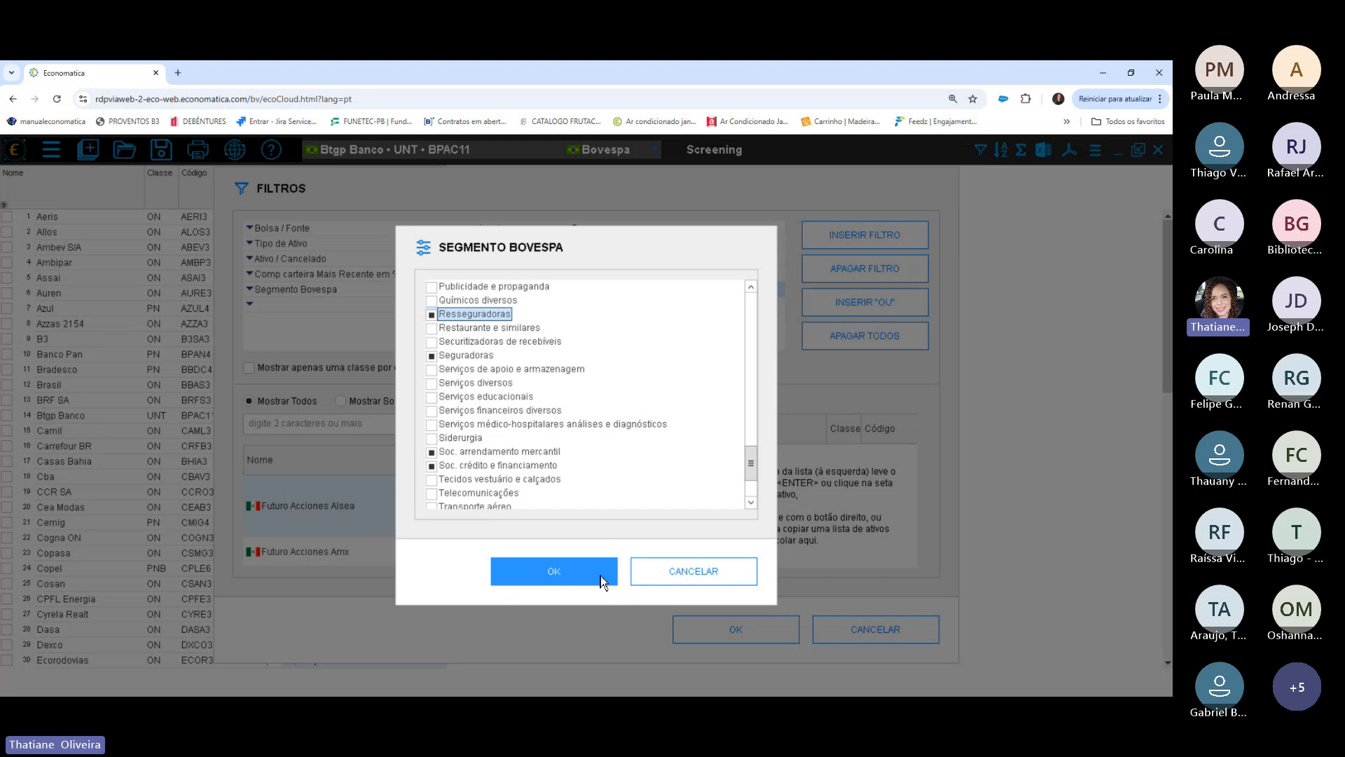
left_click(433, 342)
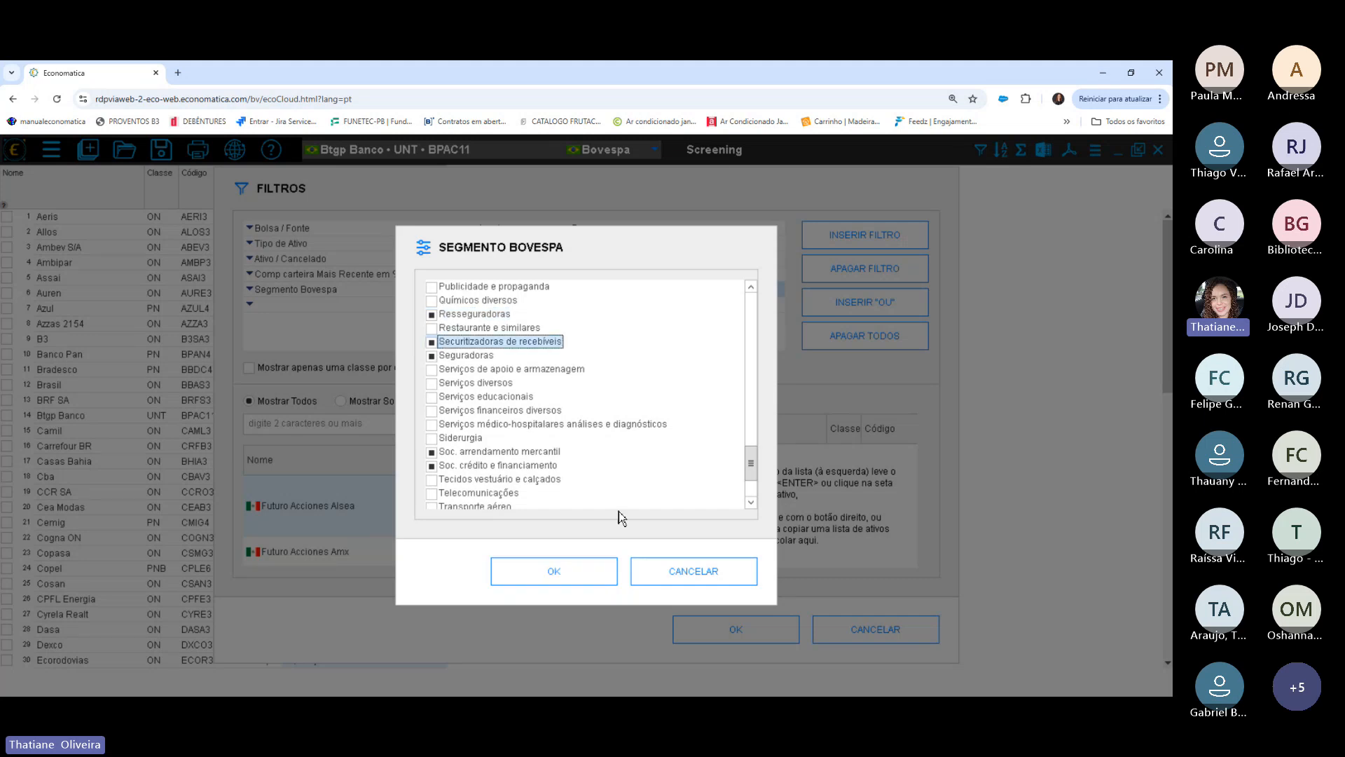
left_click(588, 577)
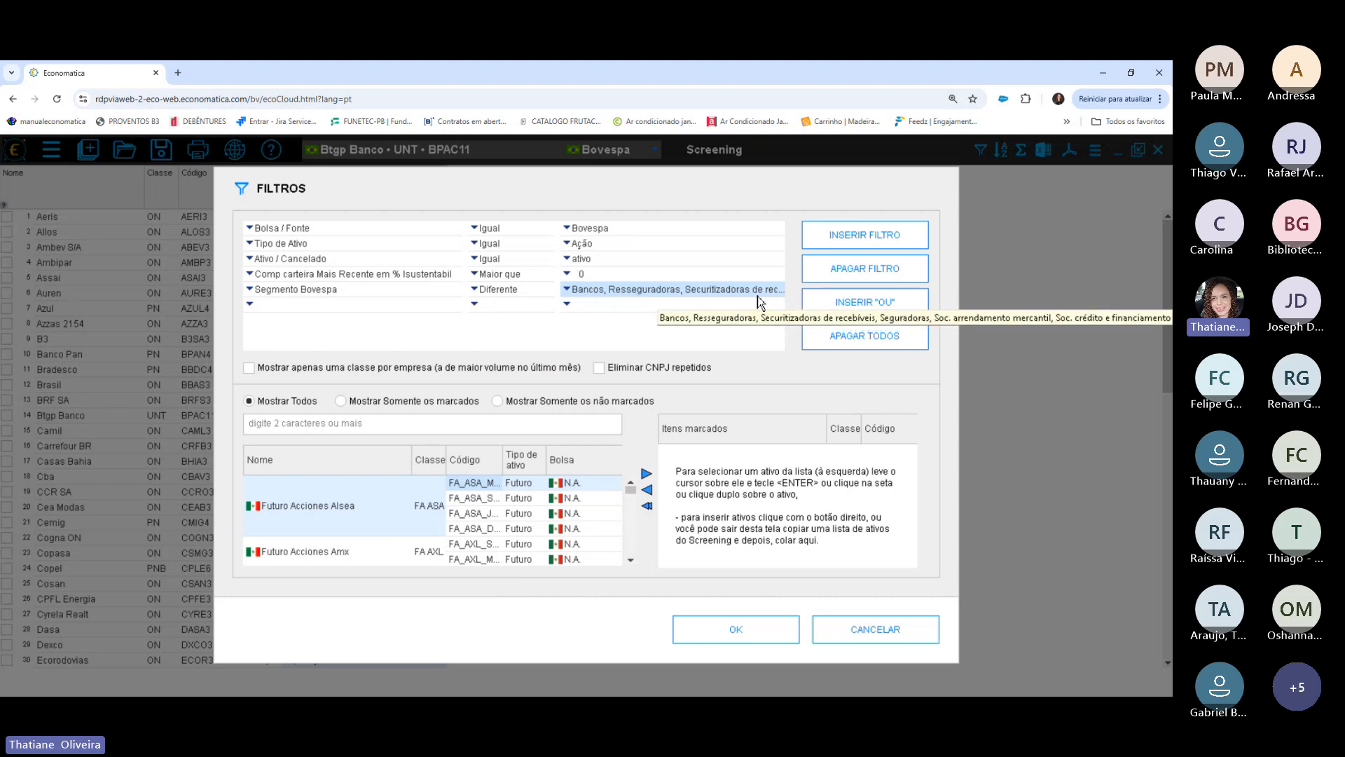
left_click(735, 638)
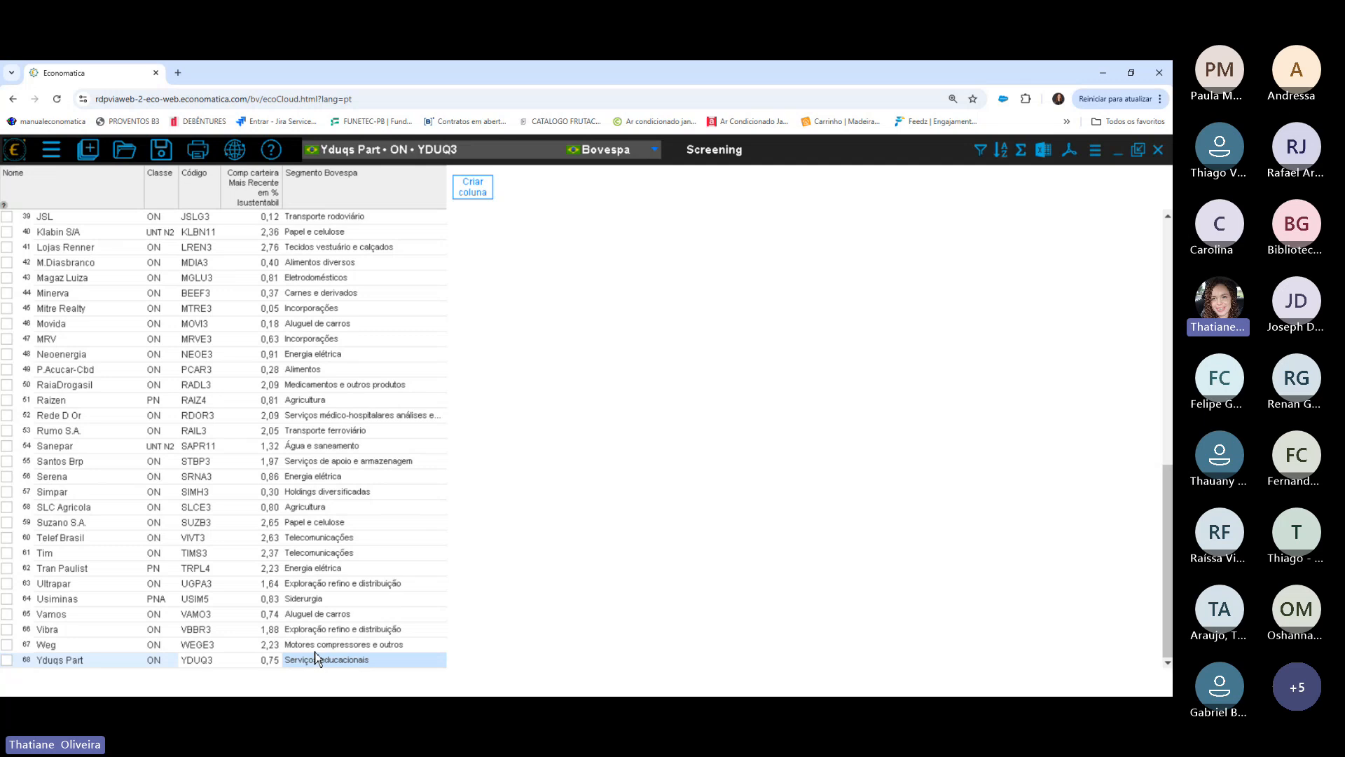
Narrow the Segmento Bovespa column slightly and dismiss the automatic update notice for the rest of the day.
left_click_drag(303, 369, 345, 646)
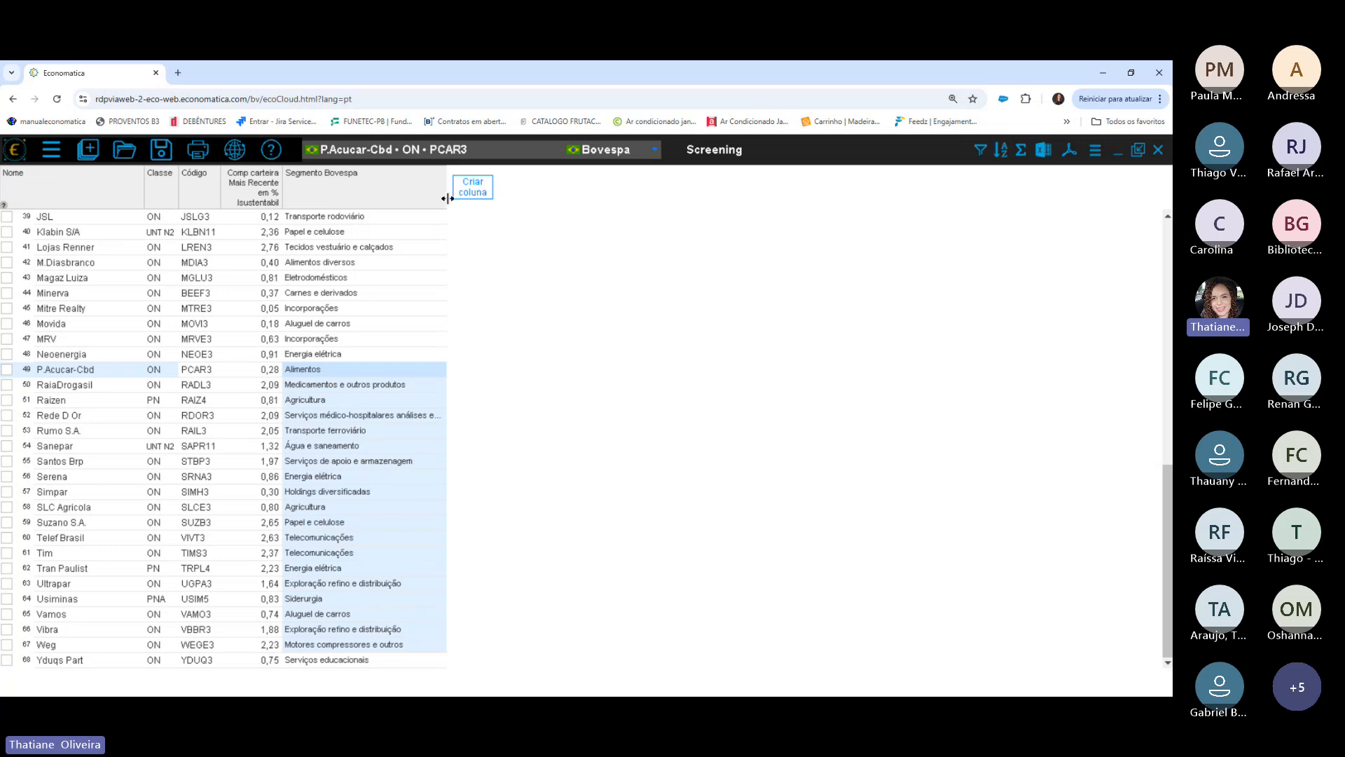
left_click_drag(447, 199, 438, 200)
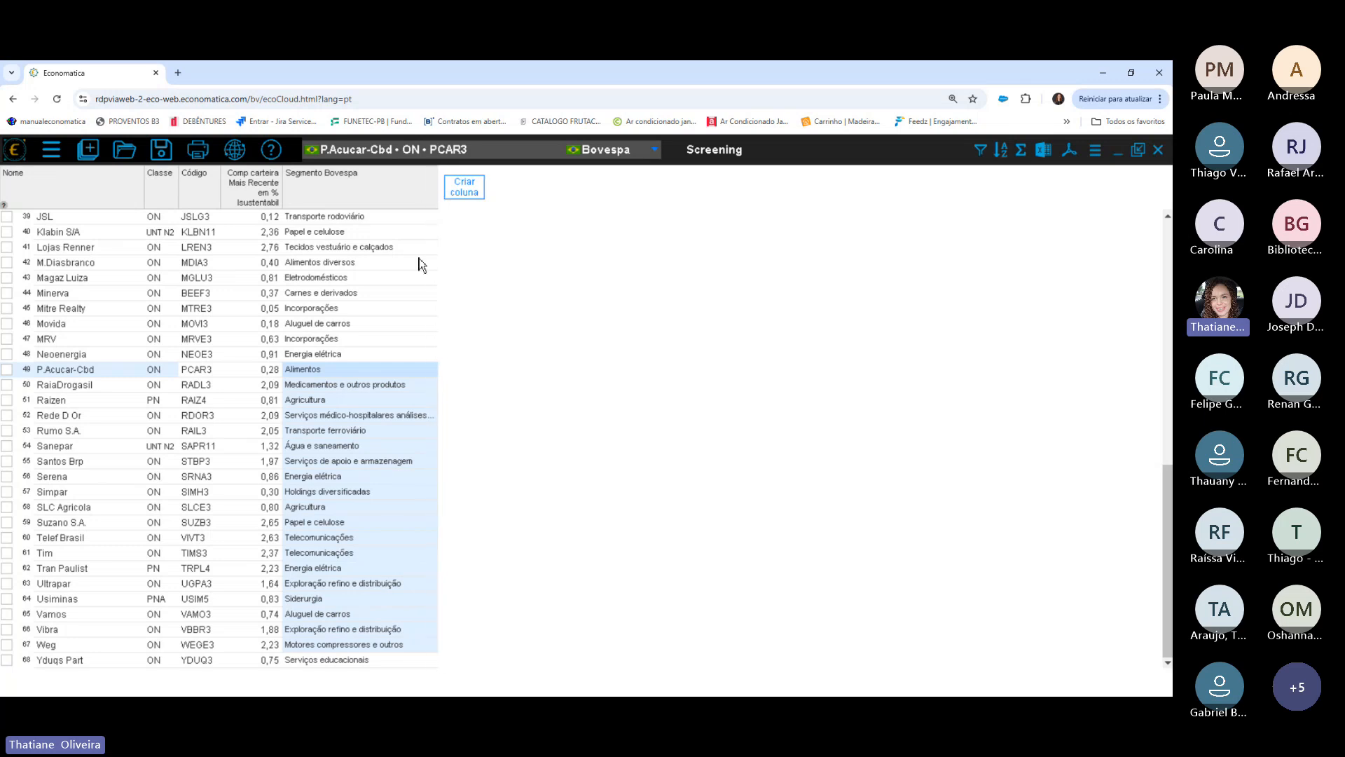
mouse_move(1169, 608)
left_mouse_down()
mouse_move(1170, 273)
mouse_move(1172, 616)
left_mouse_up()
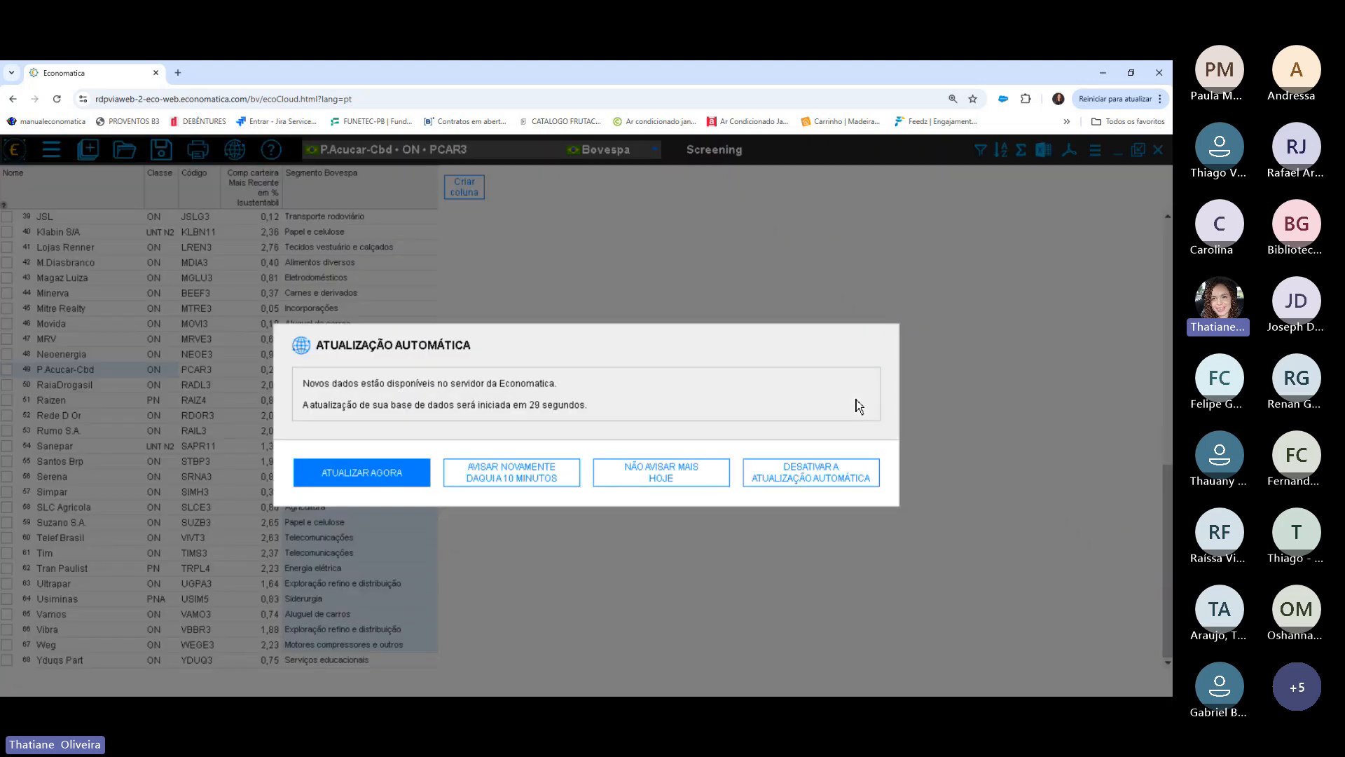
left_click(693, 477)
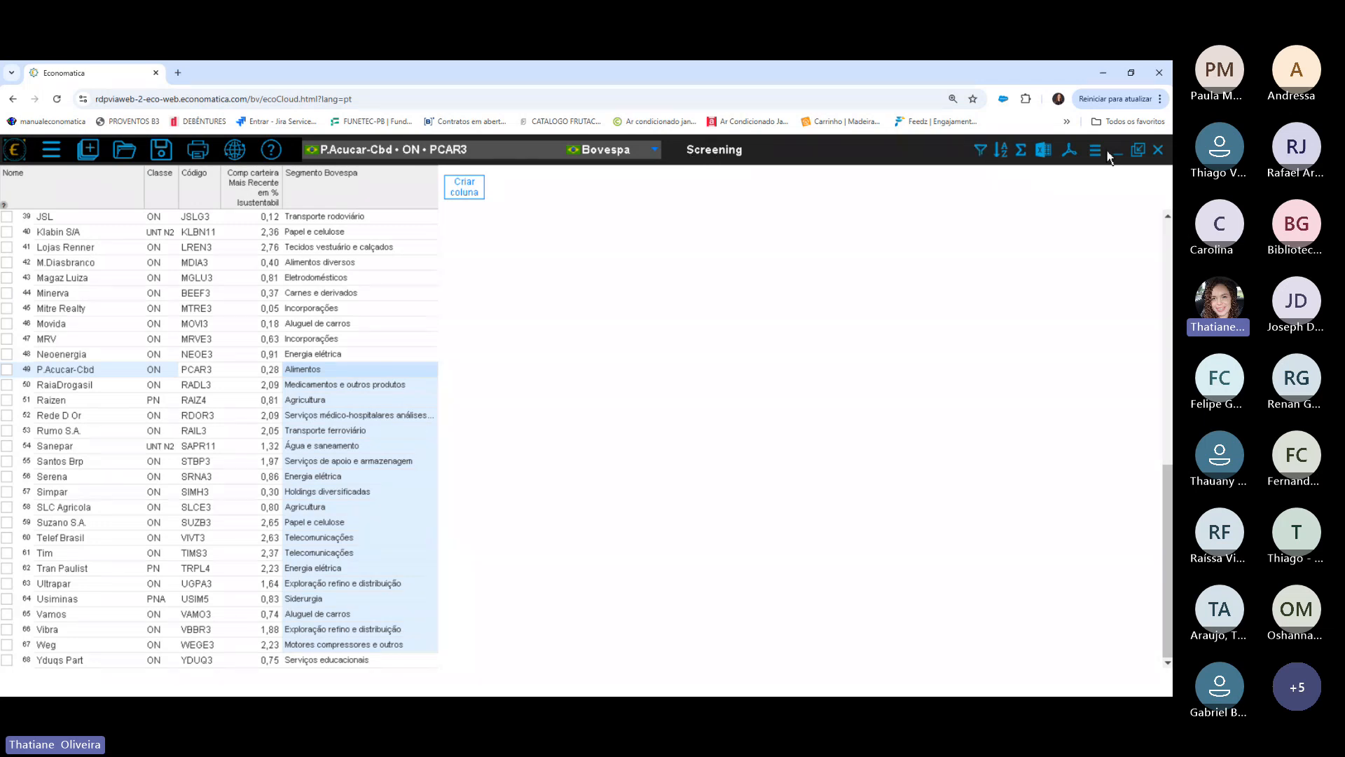
Restore the Screening window to a smaller size and open a new Matrixx window.
left_click(1139, 150)
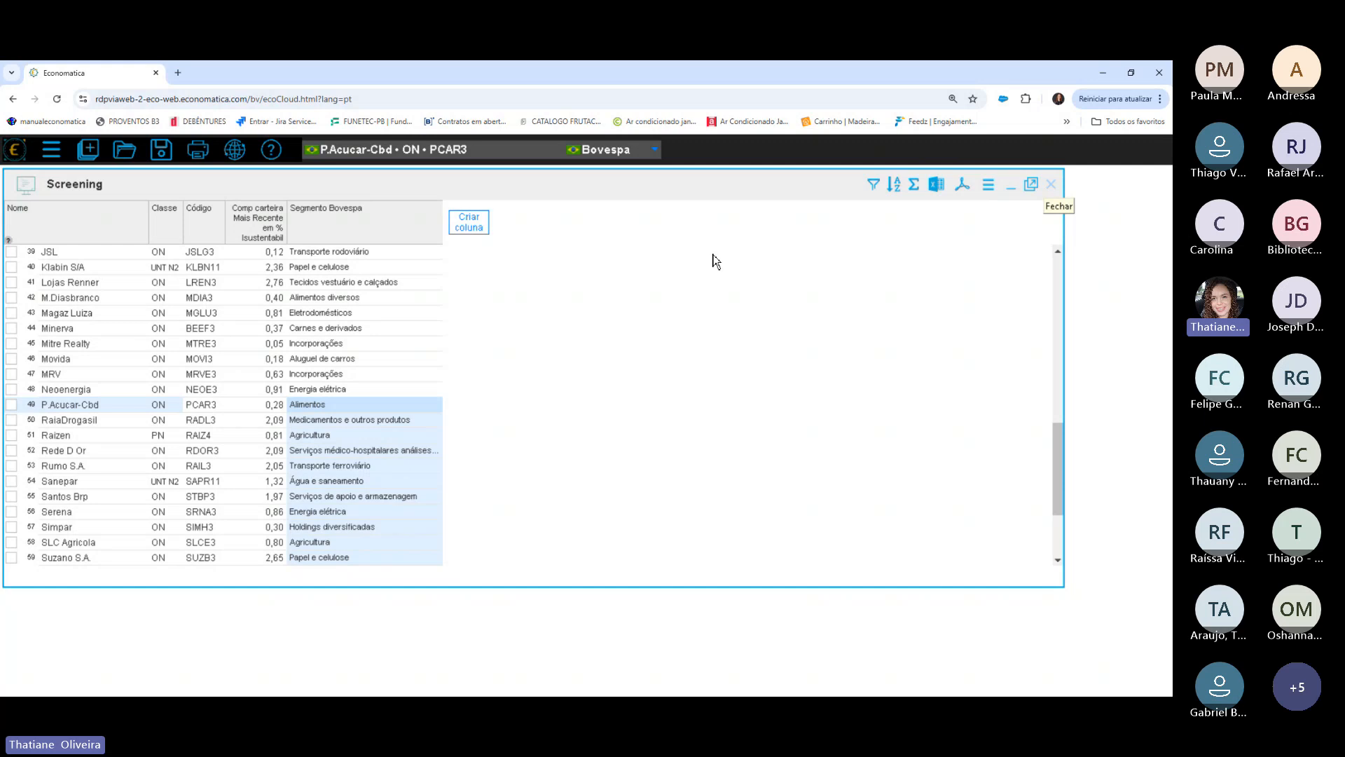
left_click(87, 151)
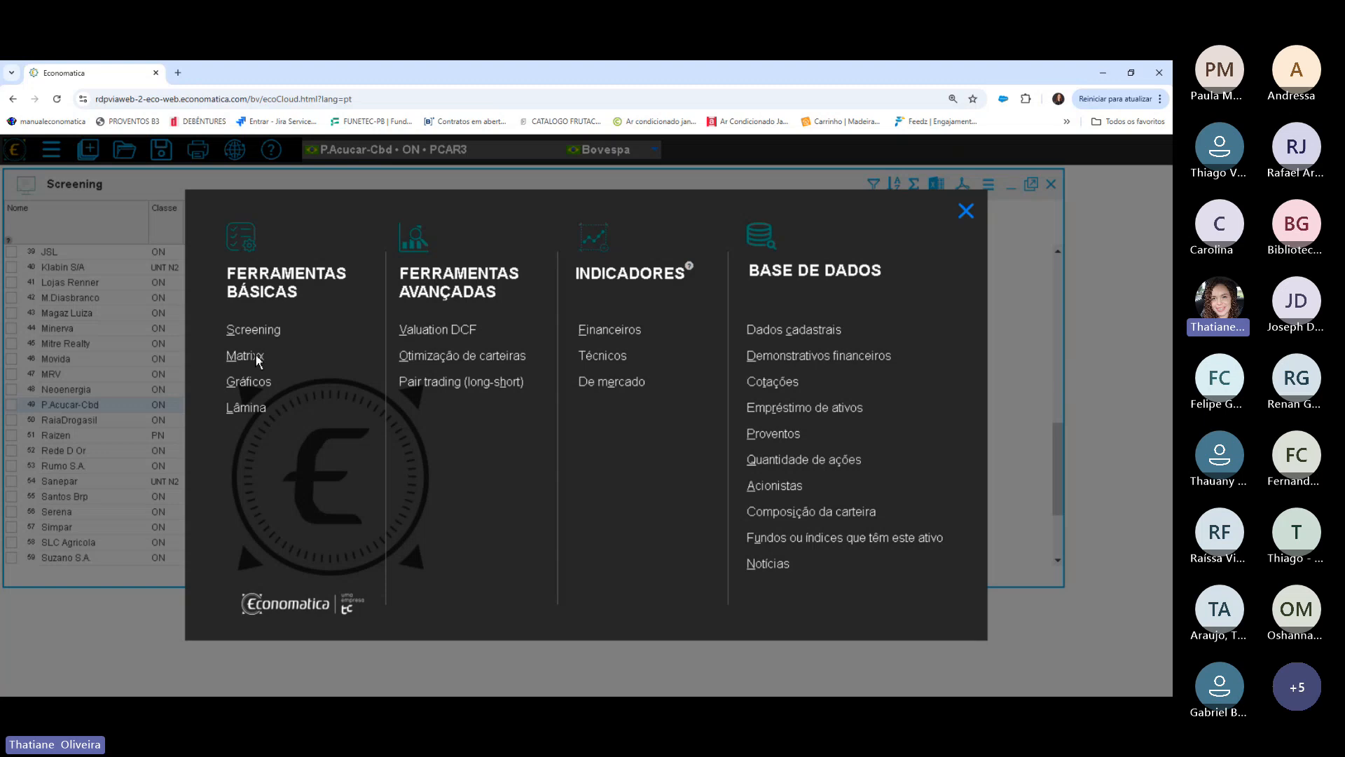
left_click(246, 357)
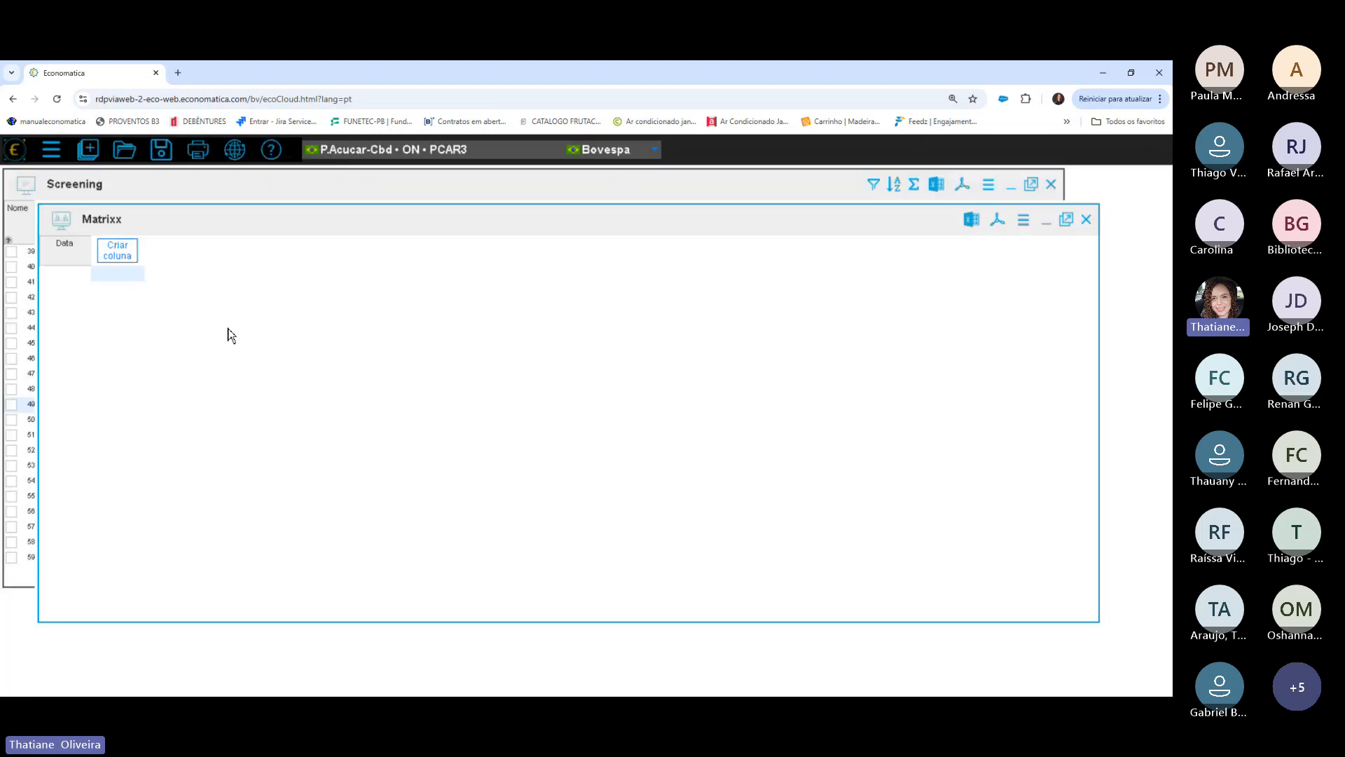
Tile the windows vertically side by side, narrow Screening to its columns and widen Matrixx to fill the freed space.
left_click(52, 149)
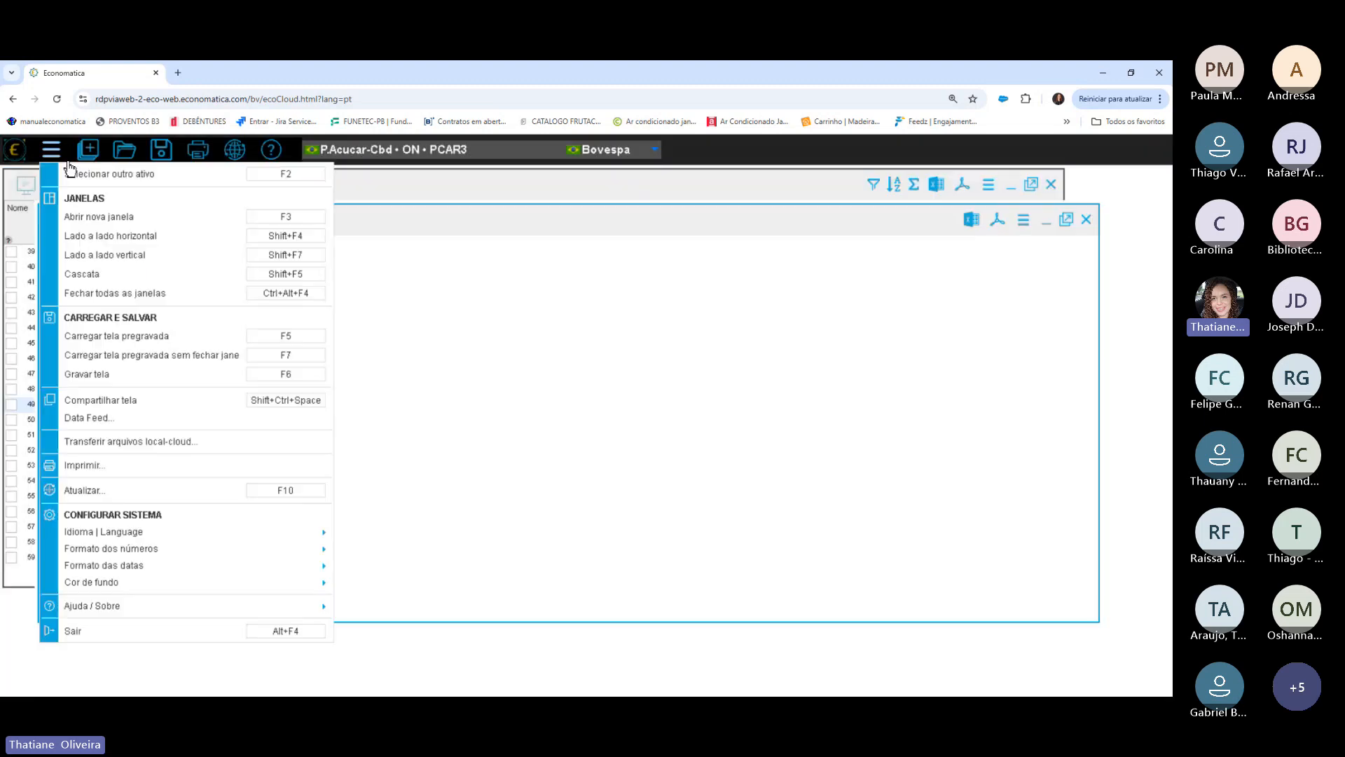
left_click(108, 255)
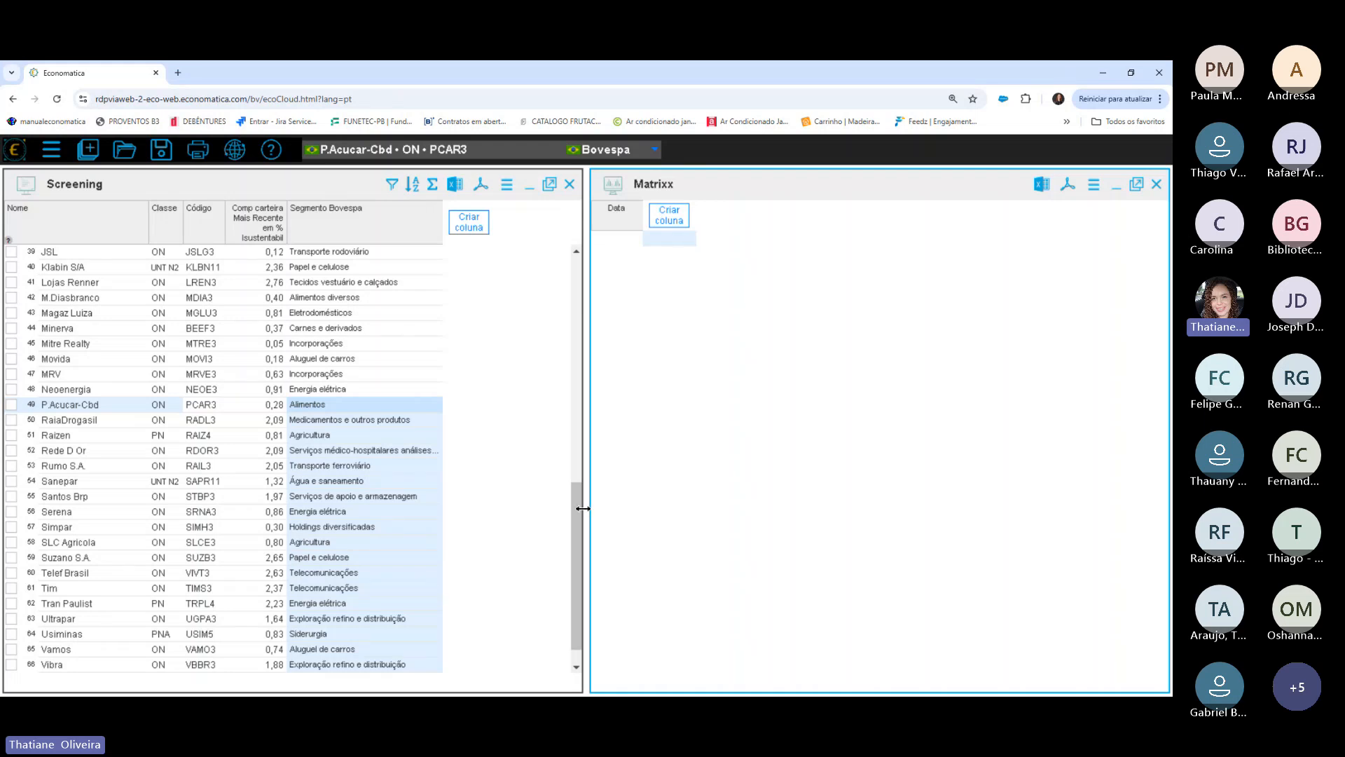
left_click_drag(583, 508, 454, 498)
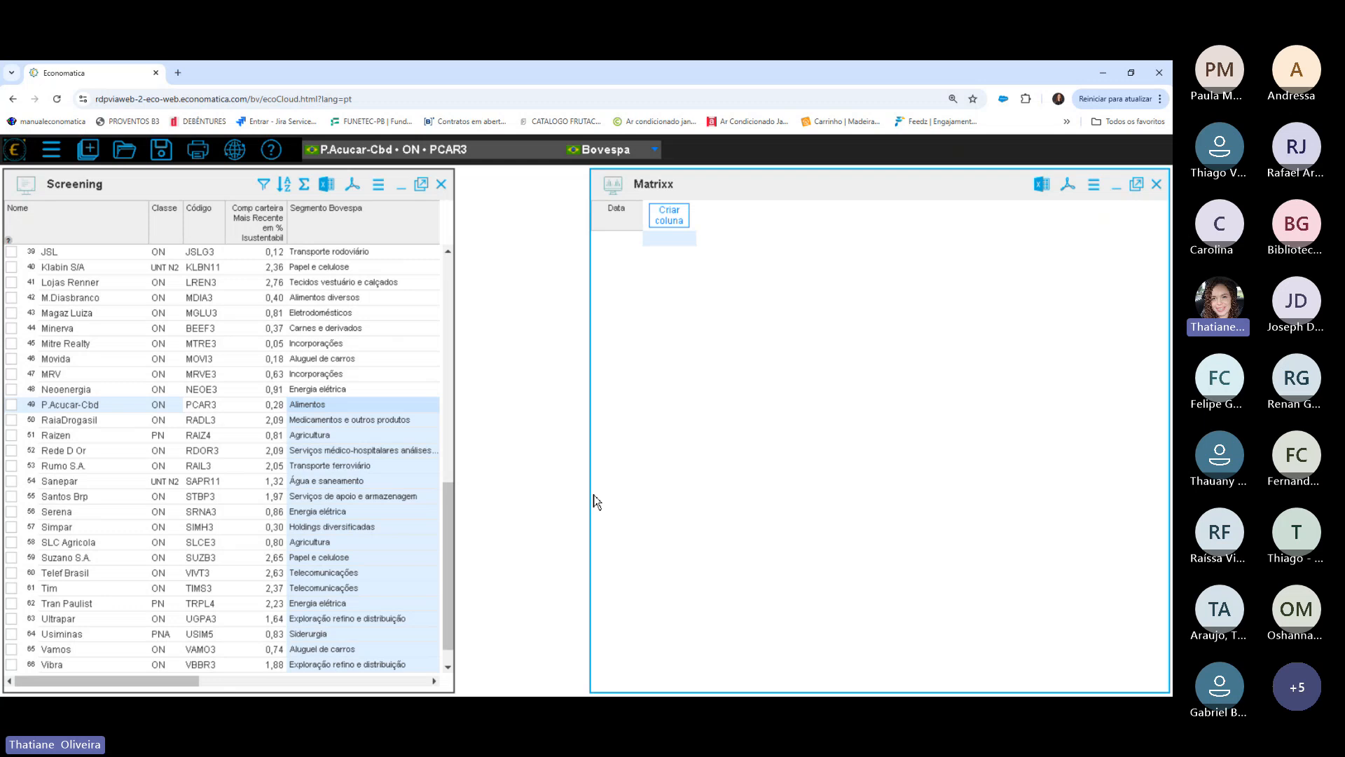
left_click_drag(590, 409, 466, 409)
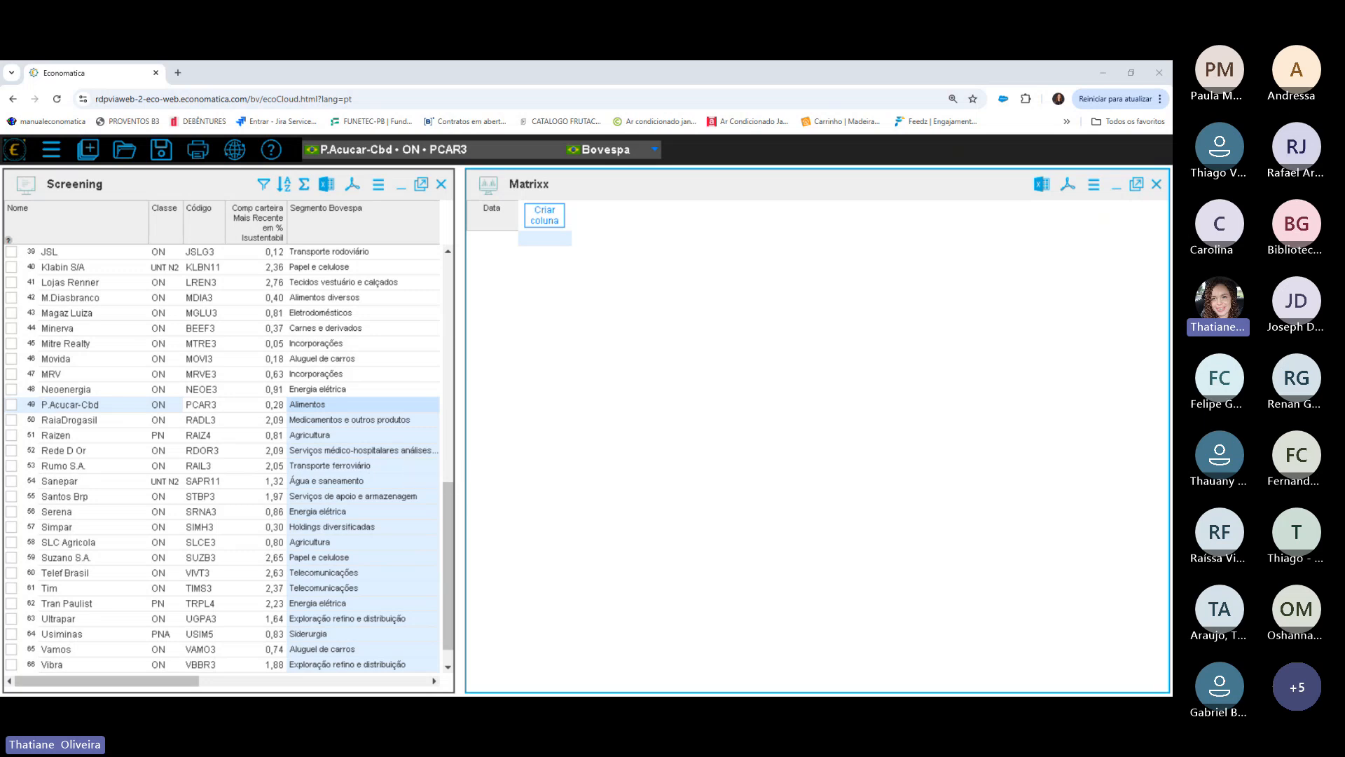
Start saving the screen and compare the contents of the Cloud Exclusivo and Cloud Compartilhado storage locations.
left_click(162, 153)
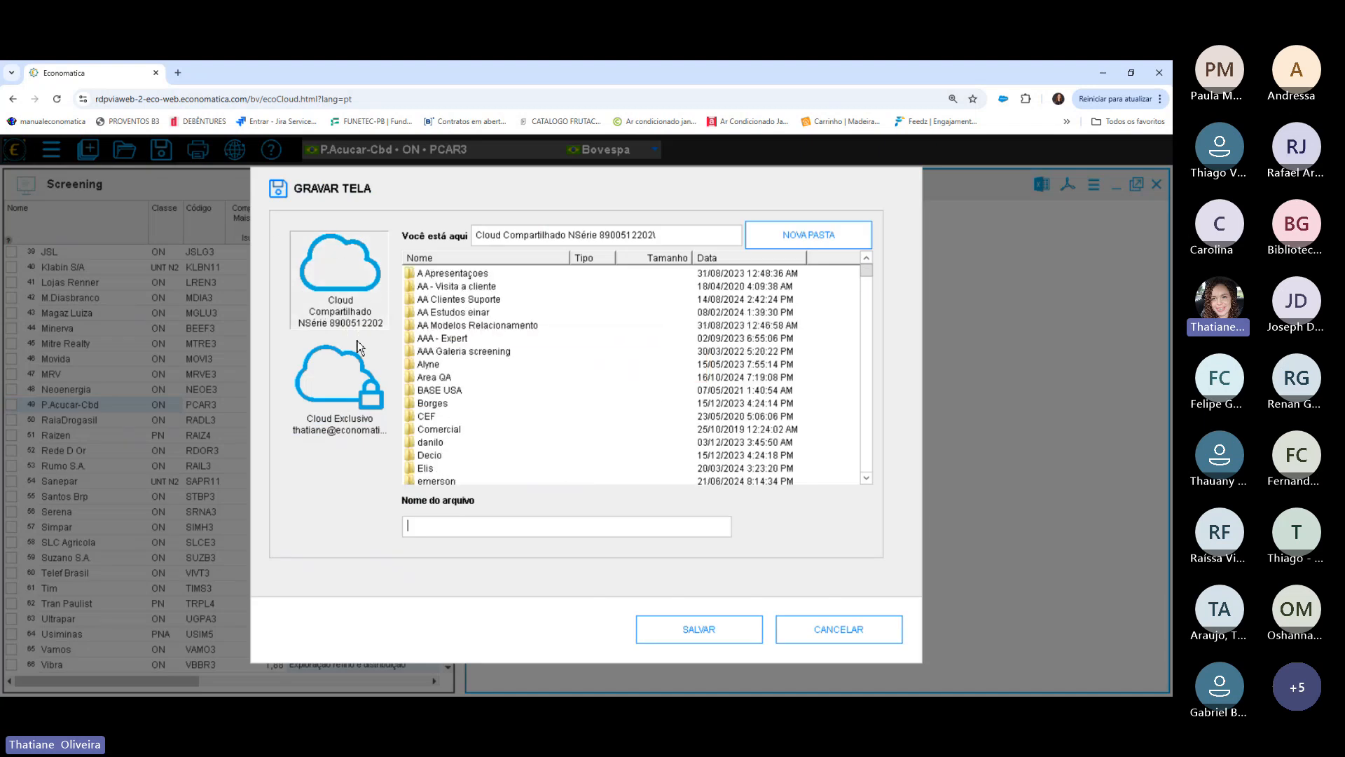
left_click(331, 426)
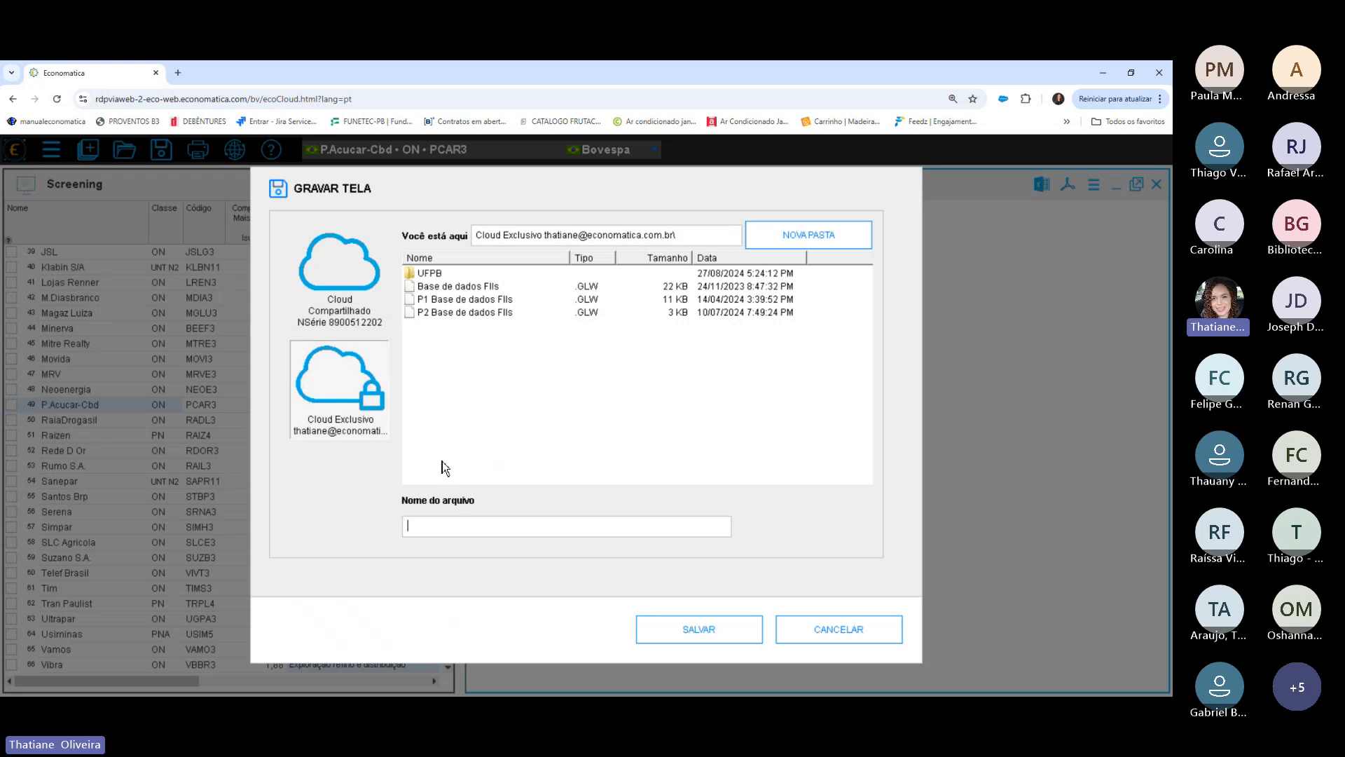
left_click(352, 250)
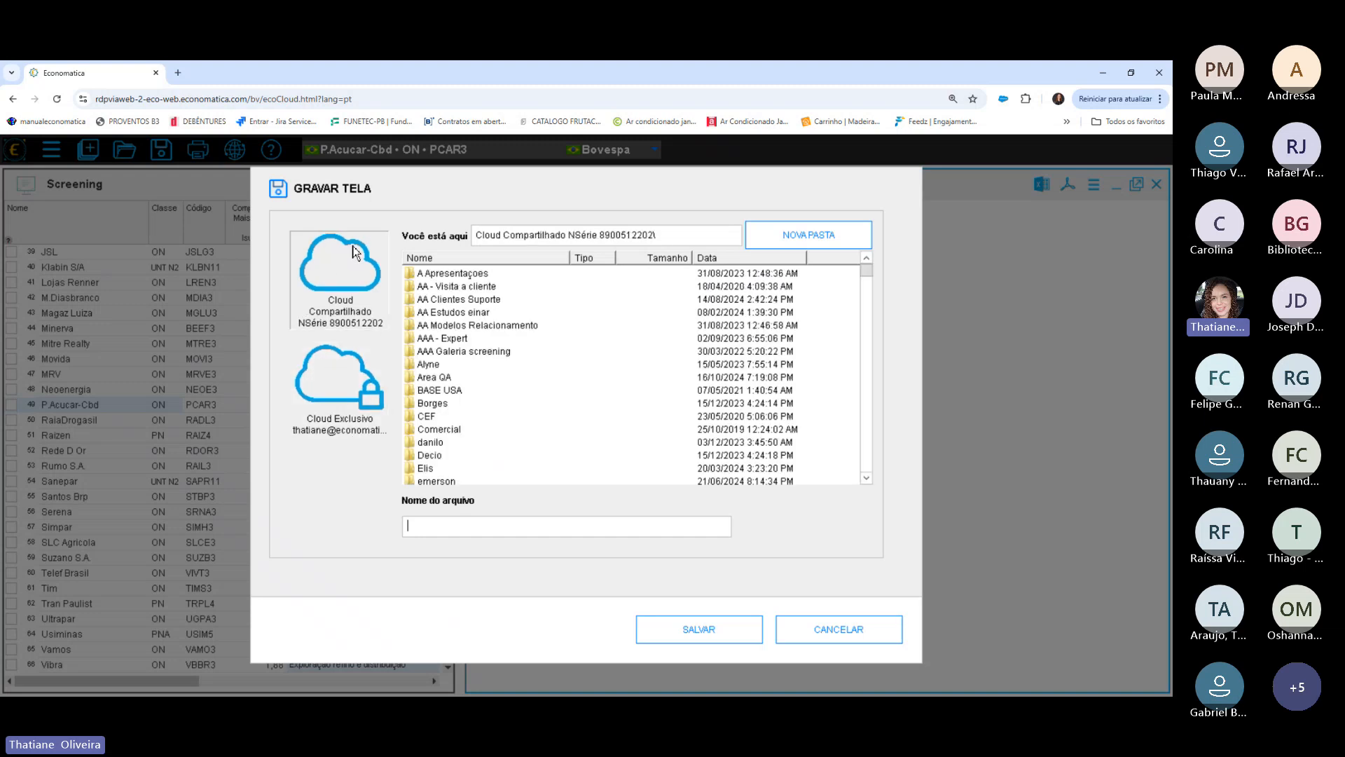
Sort the shared cloud folders by name in descending order, browse the presenter's personal folder and return to the shared root.
left_click(440, 258)
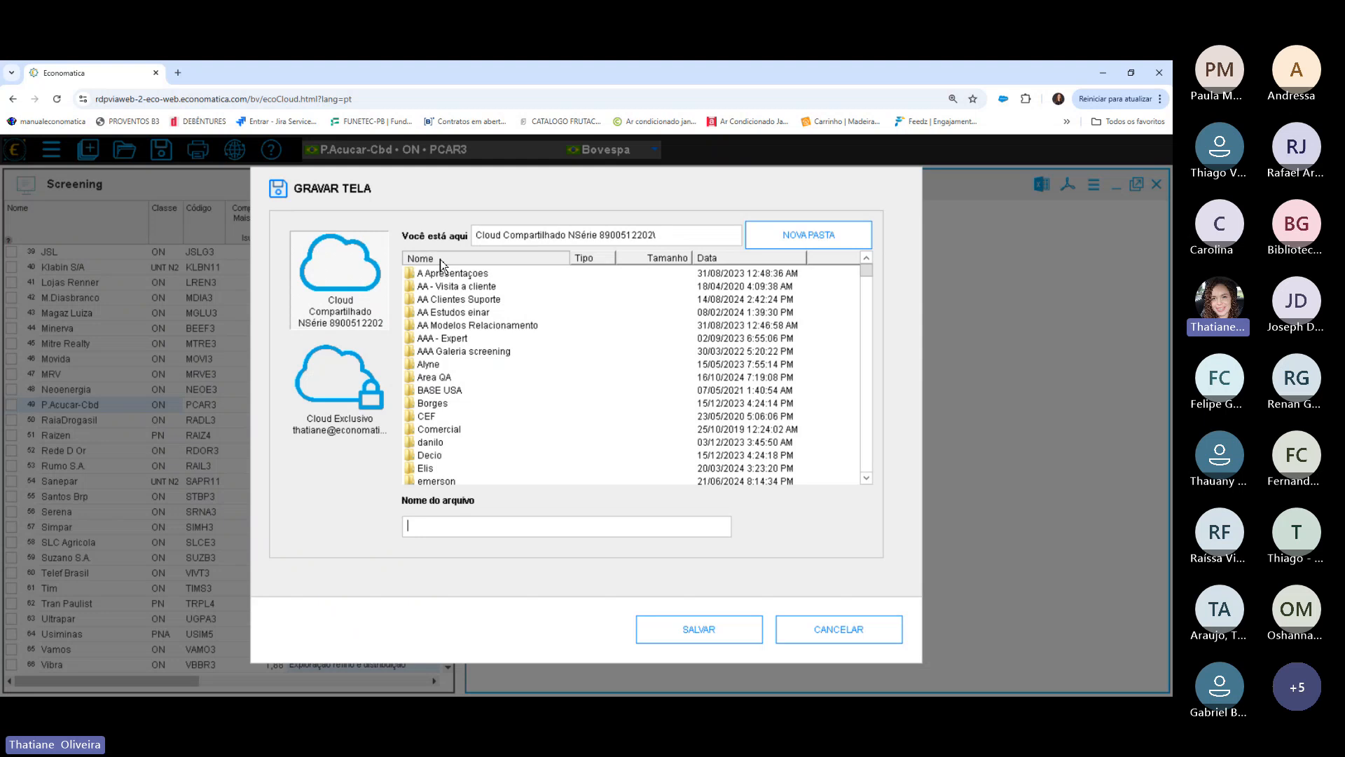
left_click(428, 378)
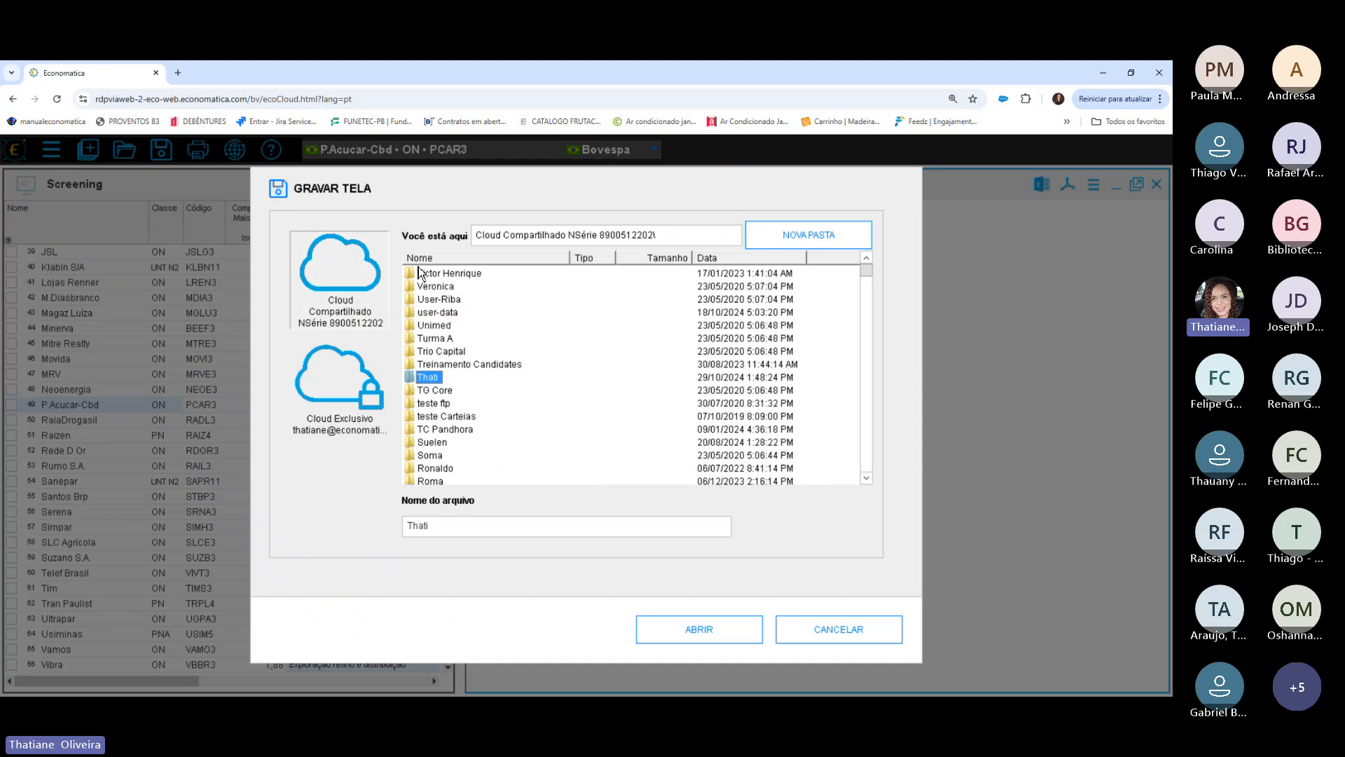
double_click(429, 380)
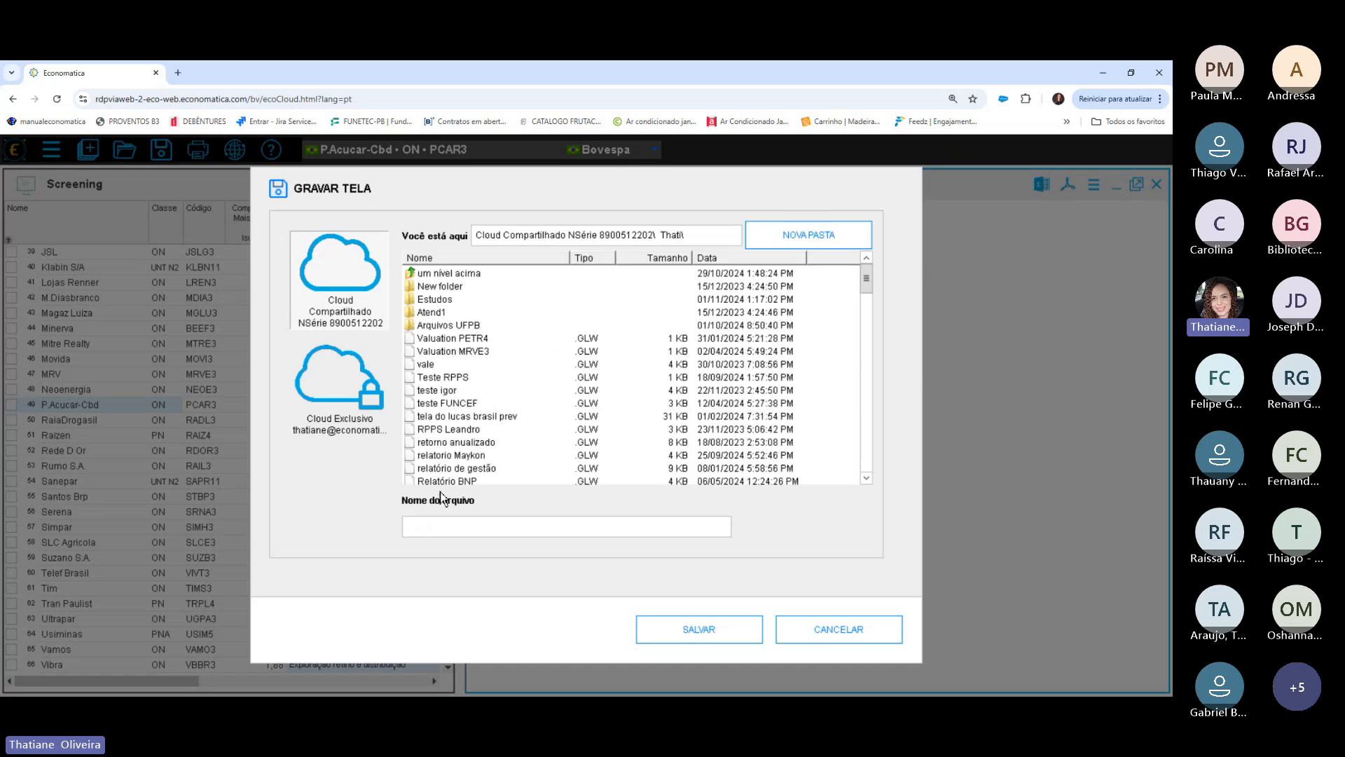
scroll(866, 351, "down", 10)
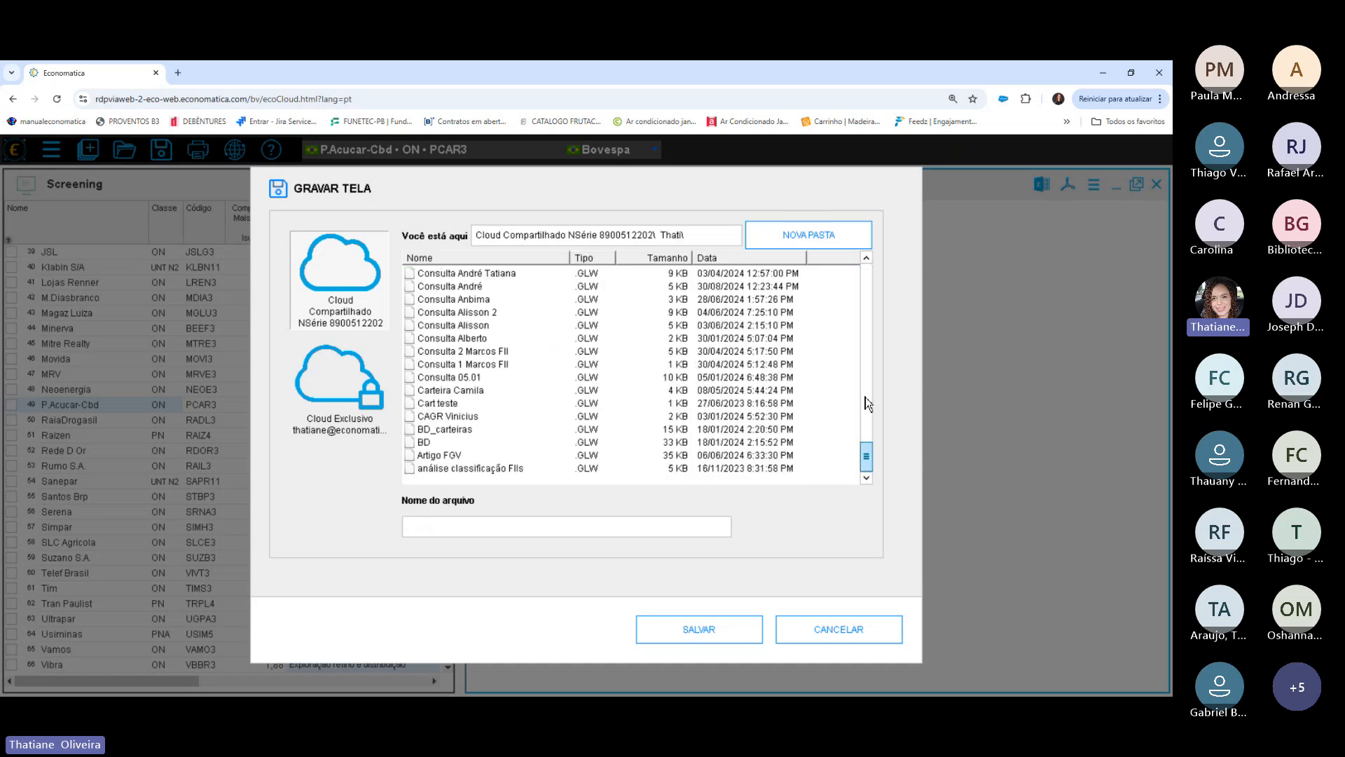
scroll(867, 350, "up", 12)
left_click(351, 274)
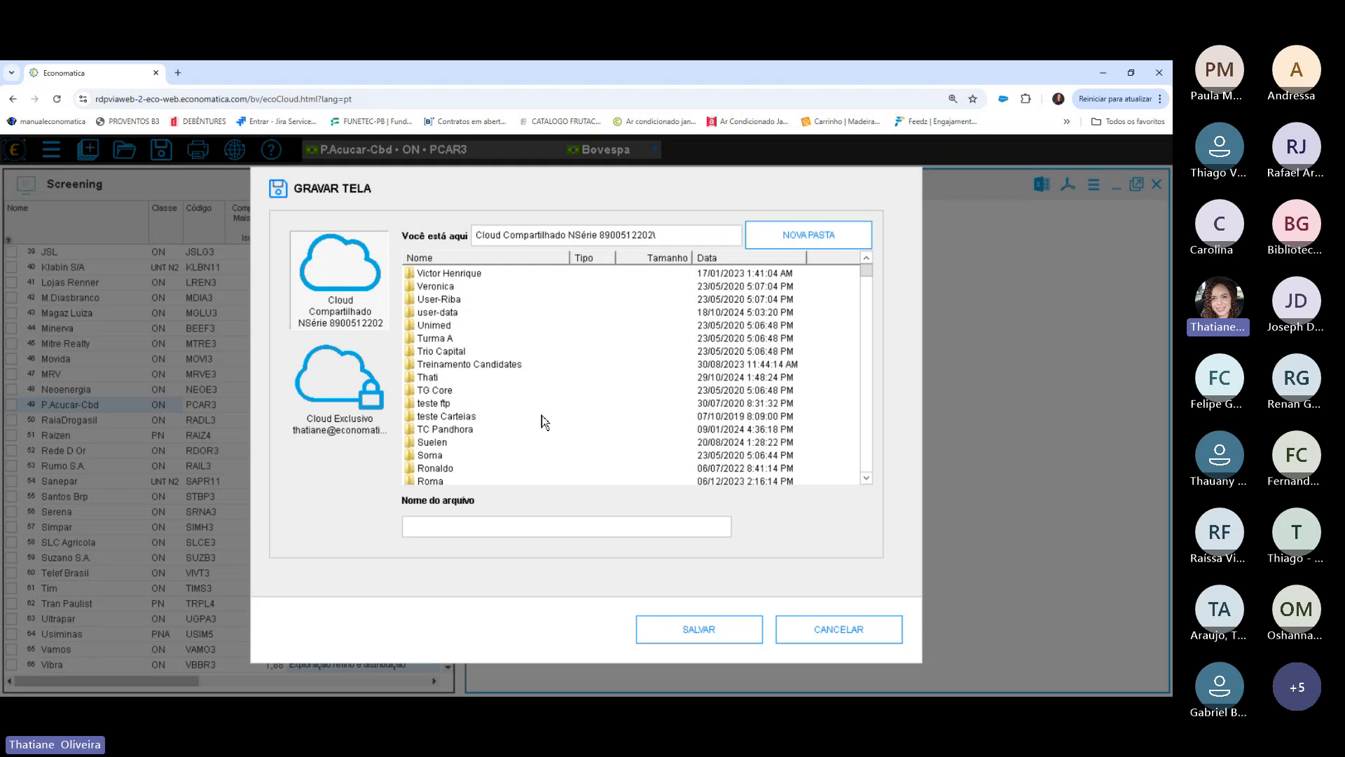
Look through the UFPB folder entry and the Base de dados FIIs files in Cloud Exclusivo, and return to Cloud Compartilhado.
left_click(353, 394)
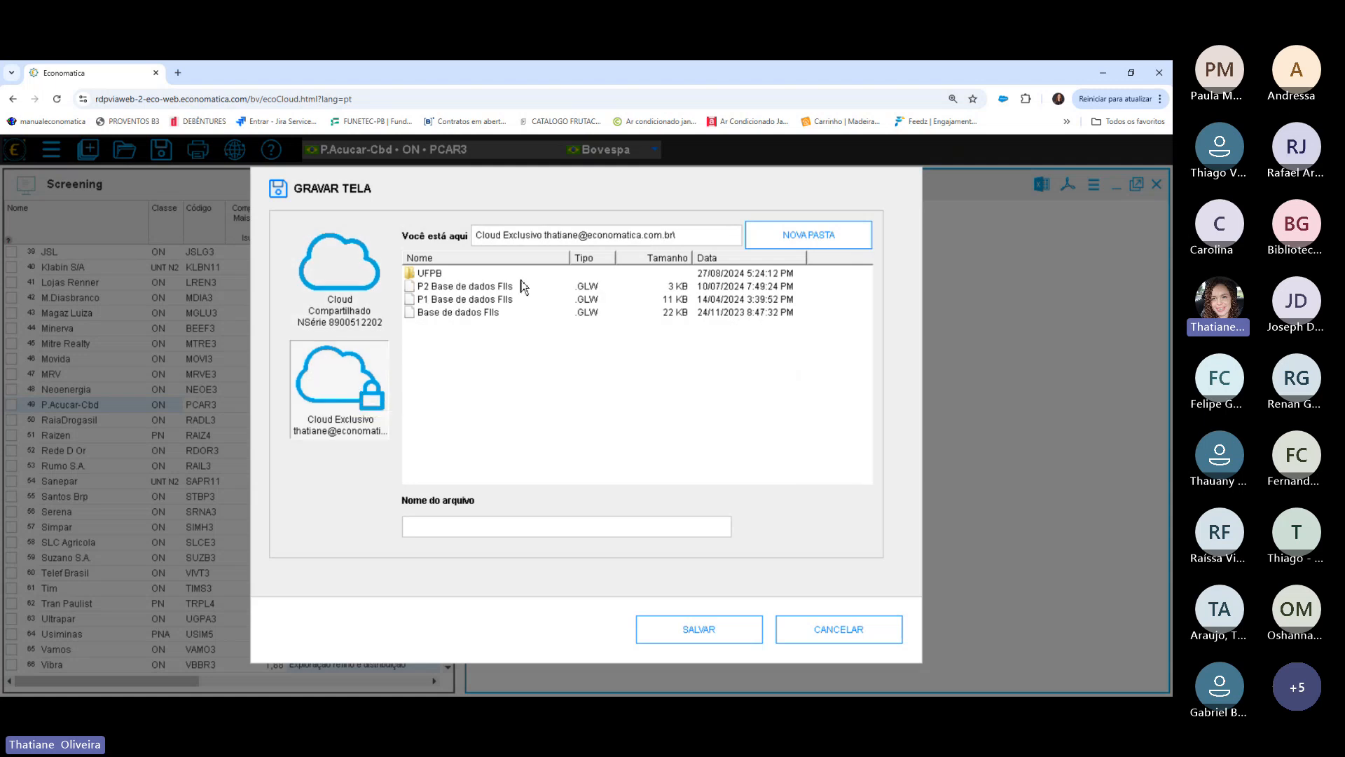
left_click(465, 287)
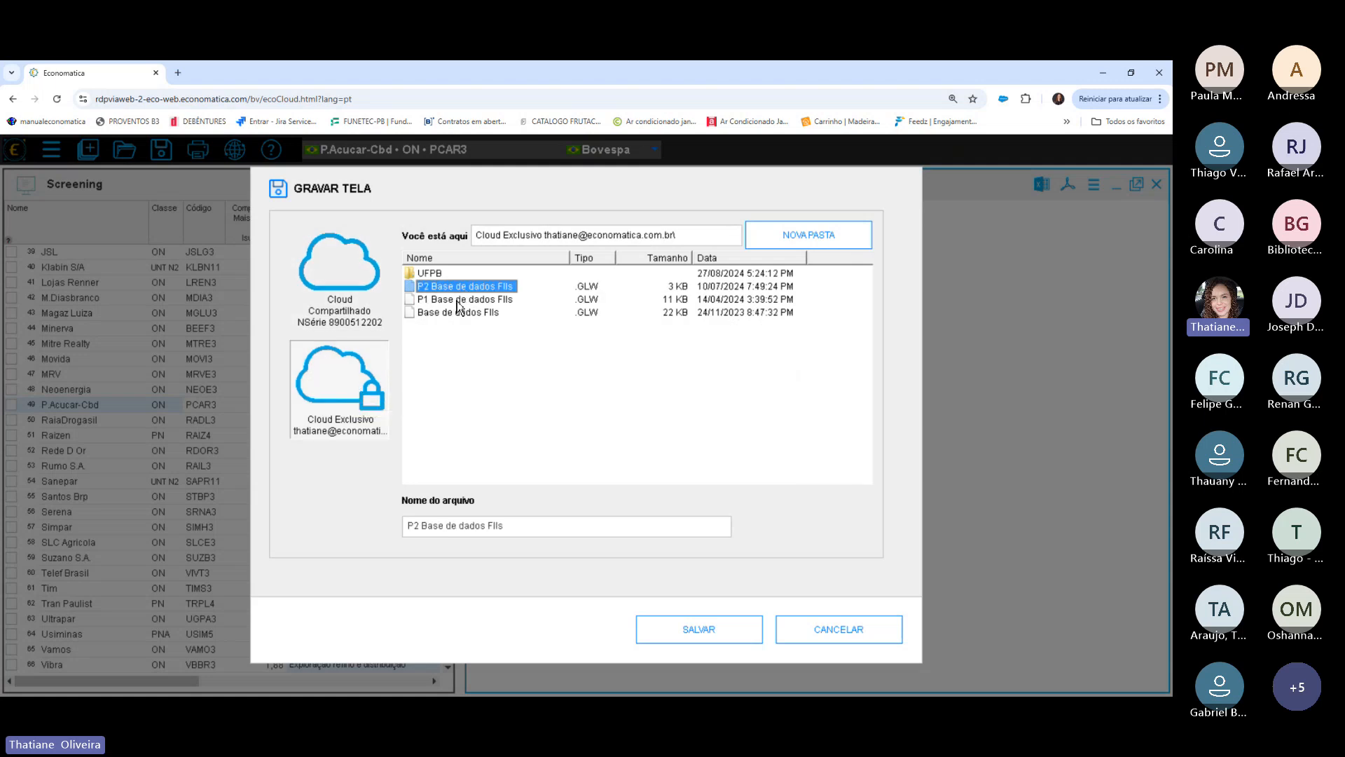
left_click(432, 273)
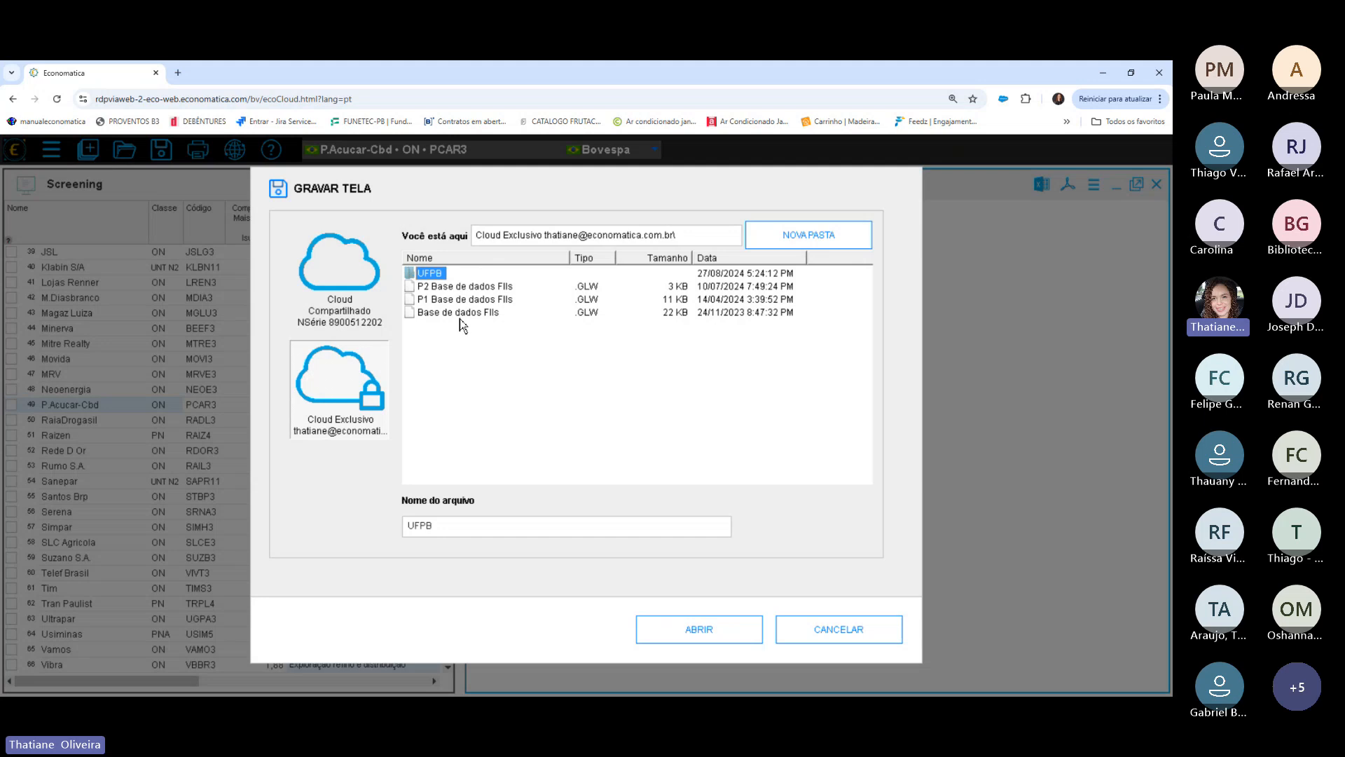
left_click(460, 314)
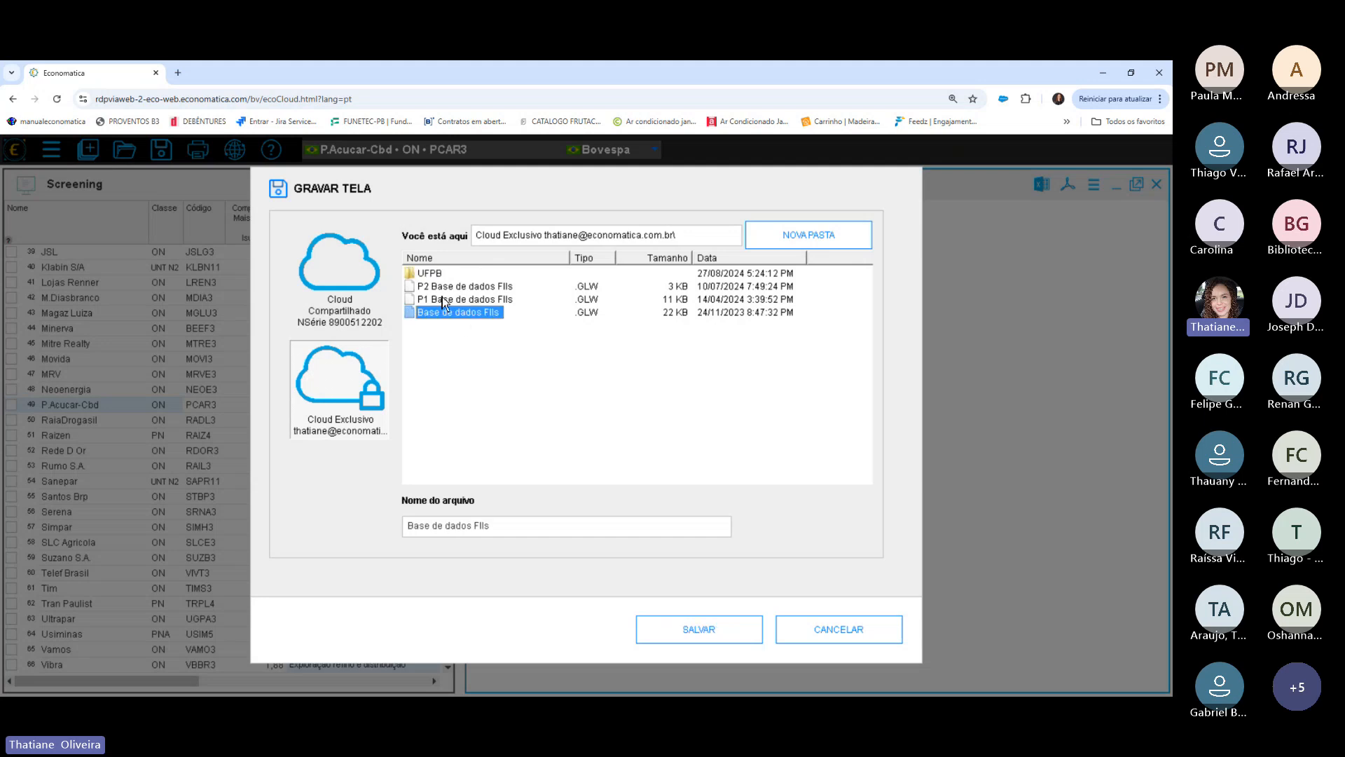
left_click(340, 270)
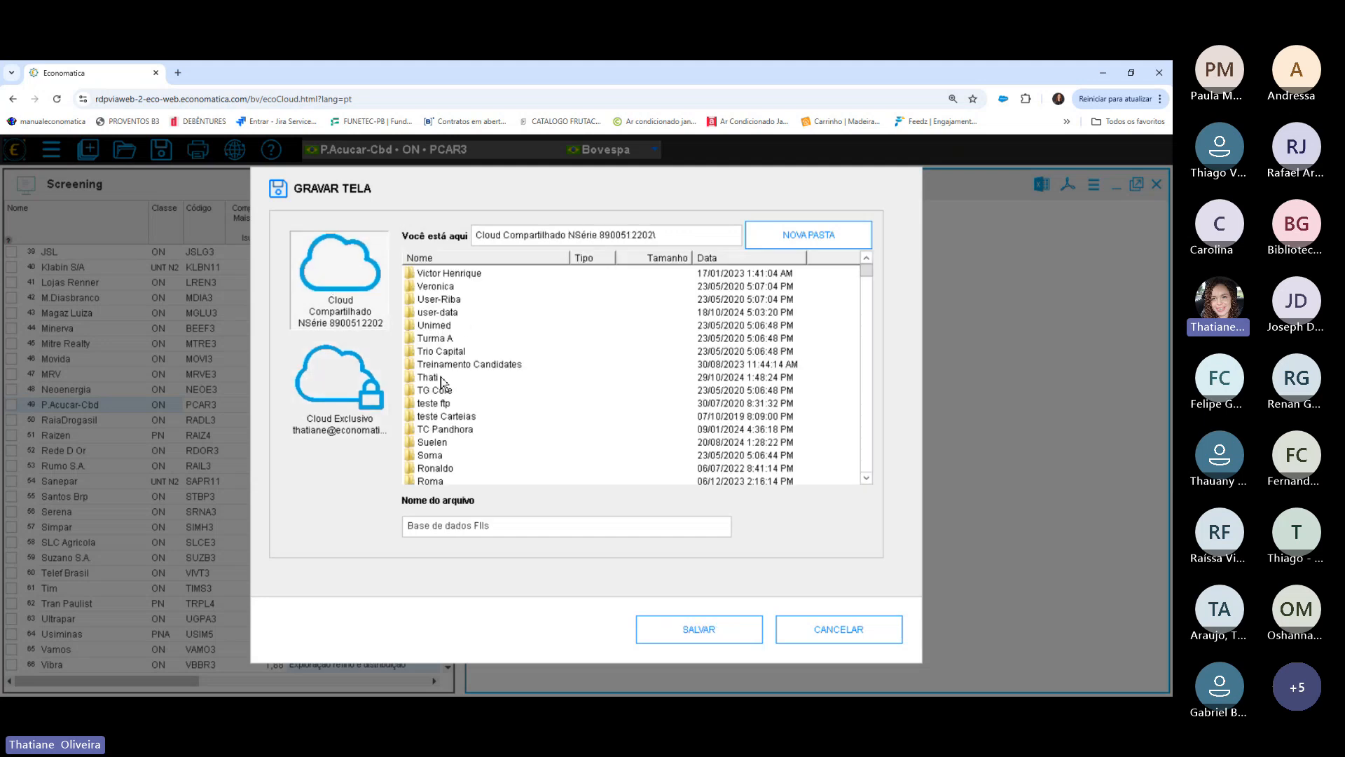
Browse the Estudos folder in Cloud Compartilhado and the Base de dados FIIs files in Cloud Exclusivo, and cancel saving the screen.
double_click(440, 378)
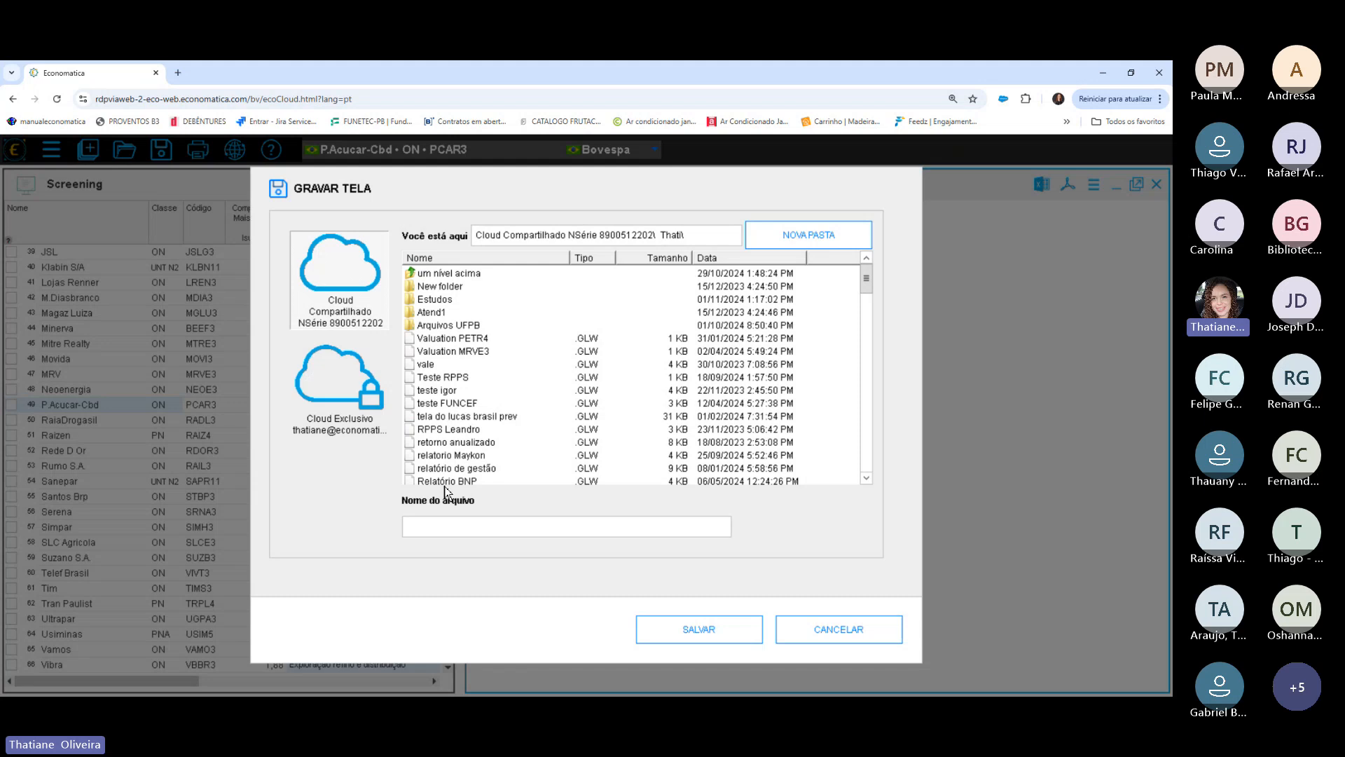
double_click(440, 302)
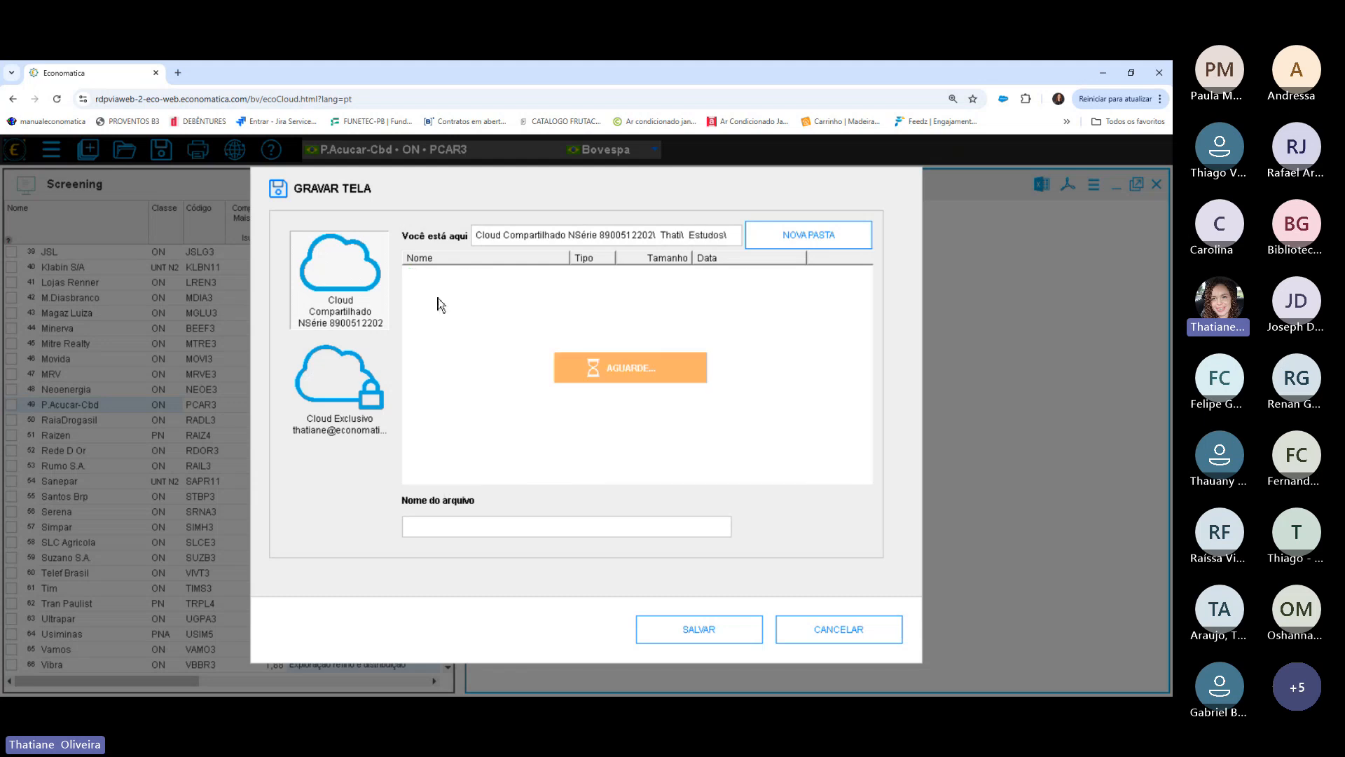
left_click(350, 408)
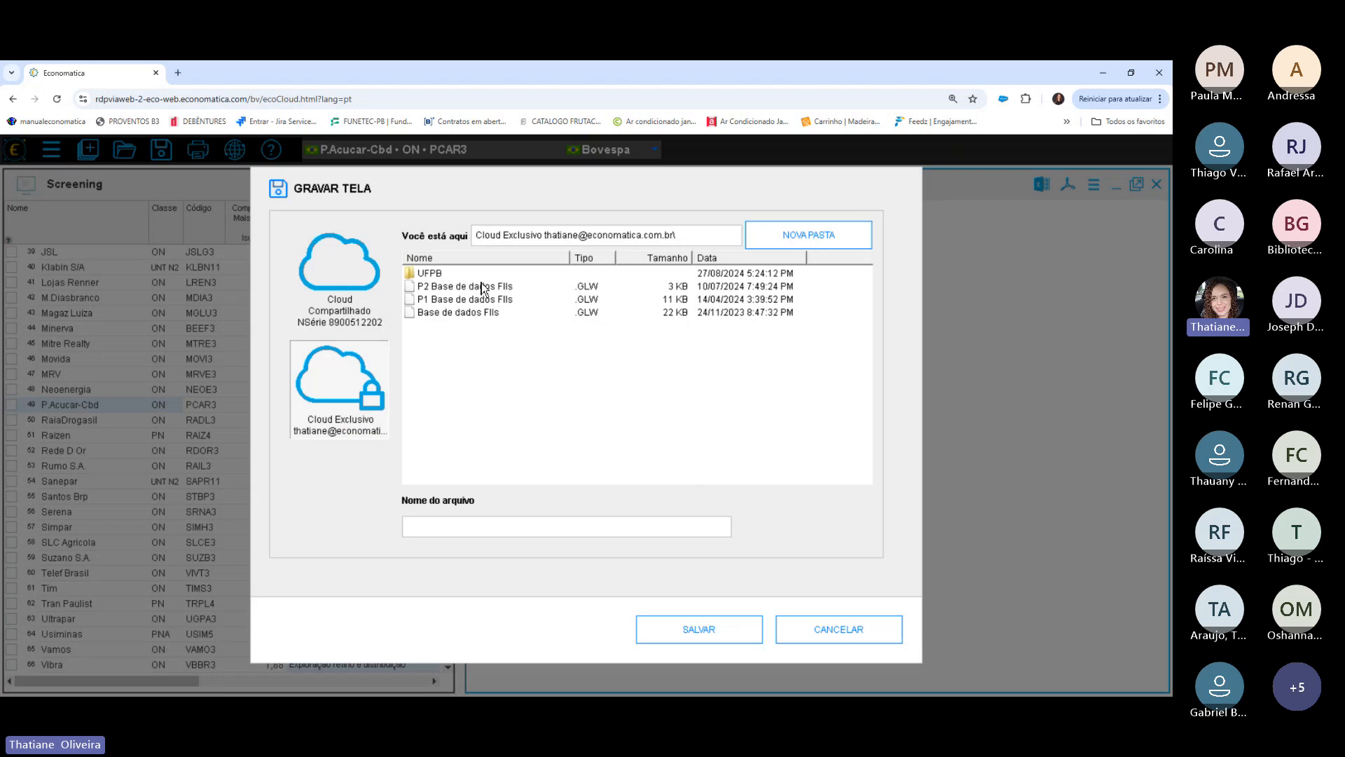
left_click(452, 313)
left_click(453, 300)
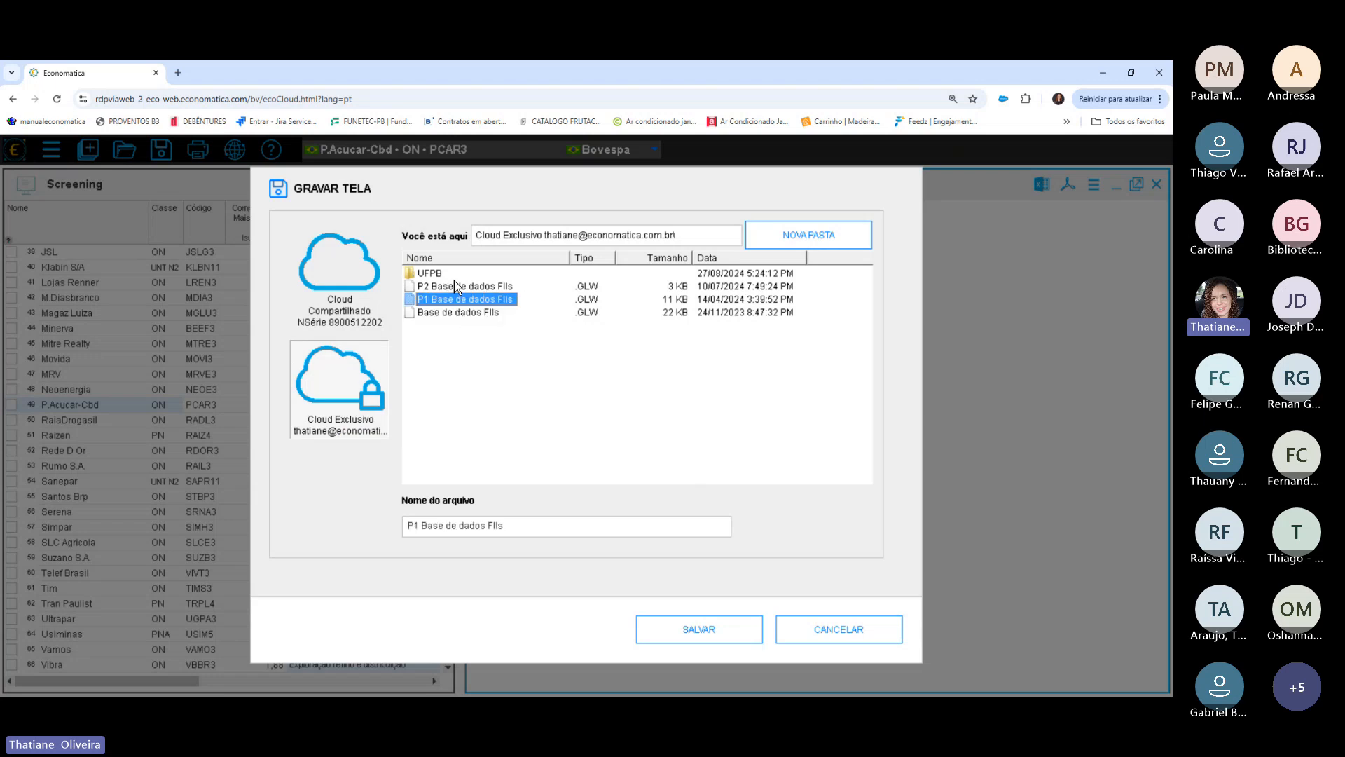
left_click(460, 288)
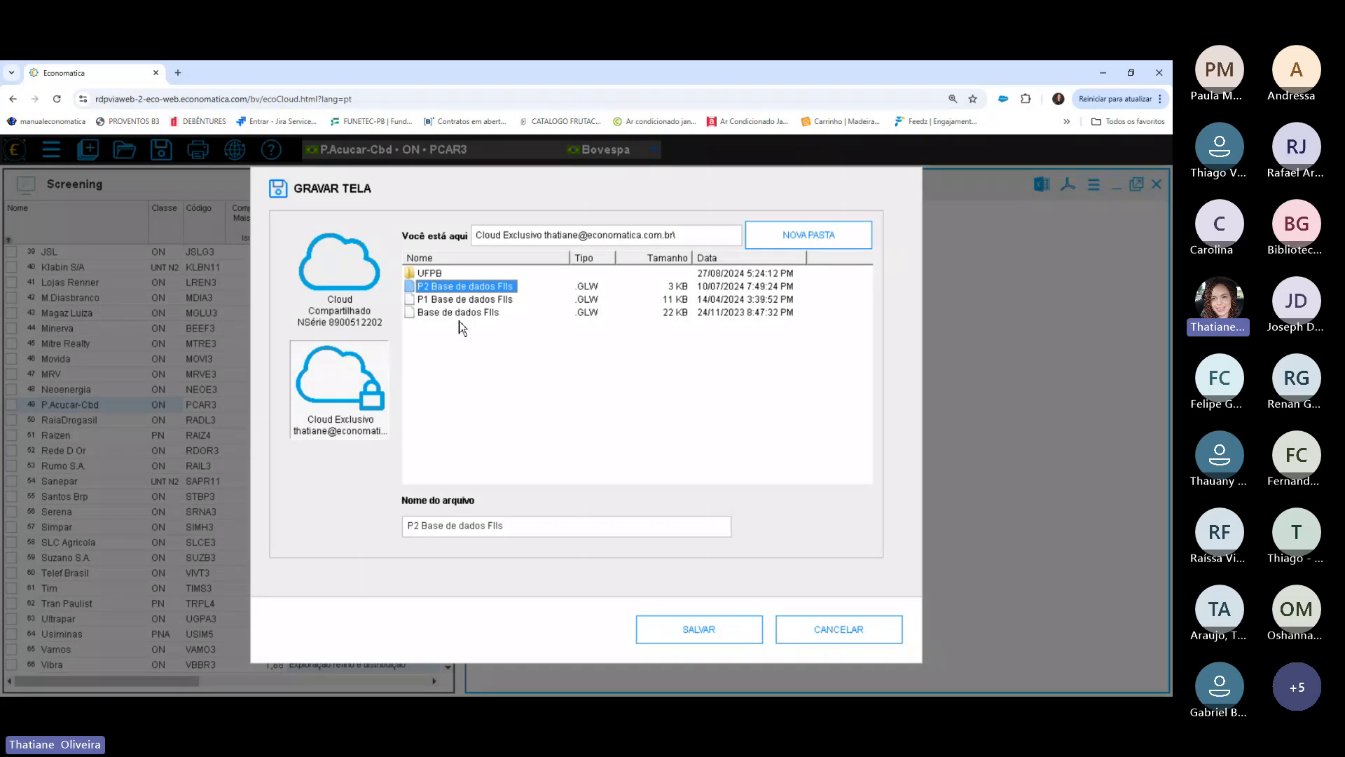
left_click(337, 300)
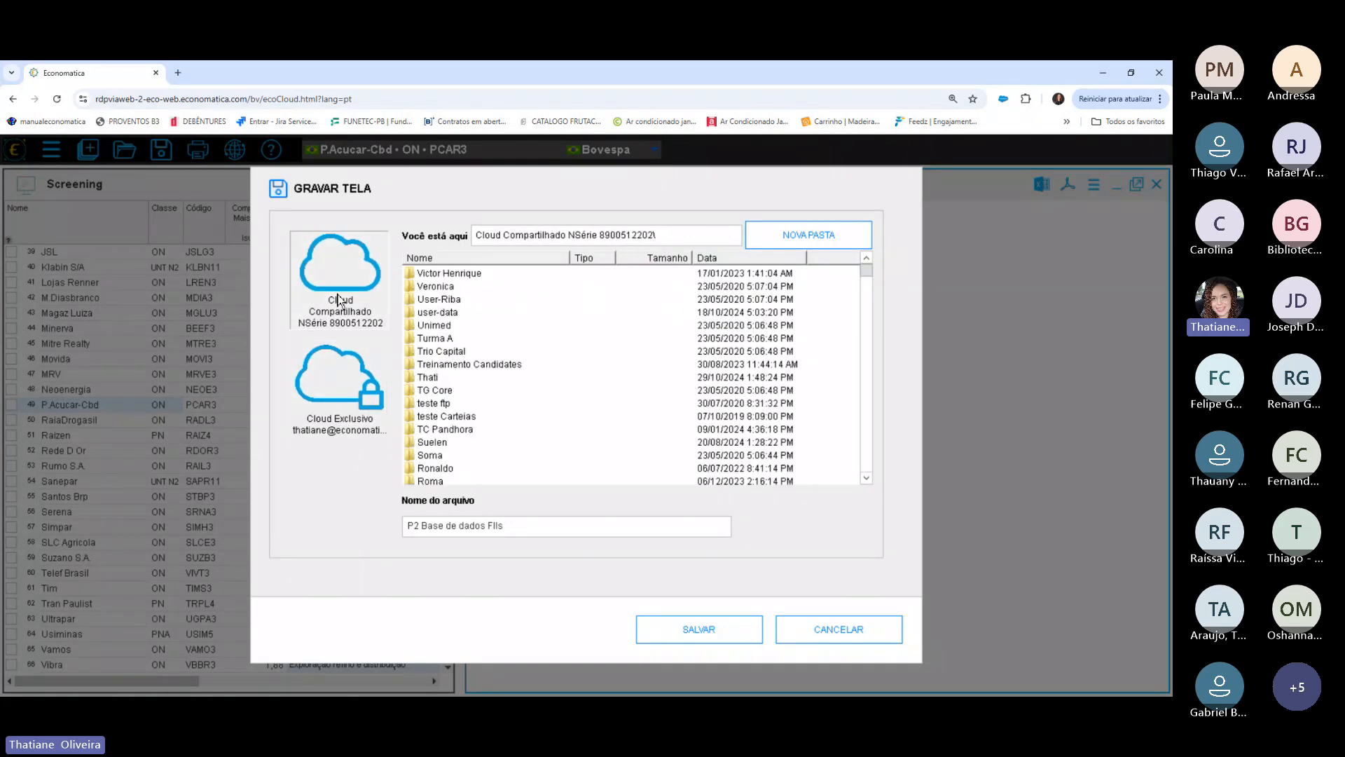
left_click(339, 389)
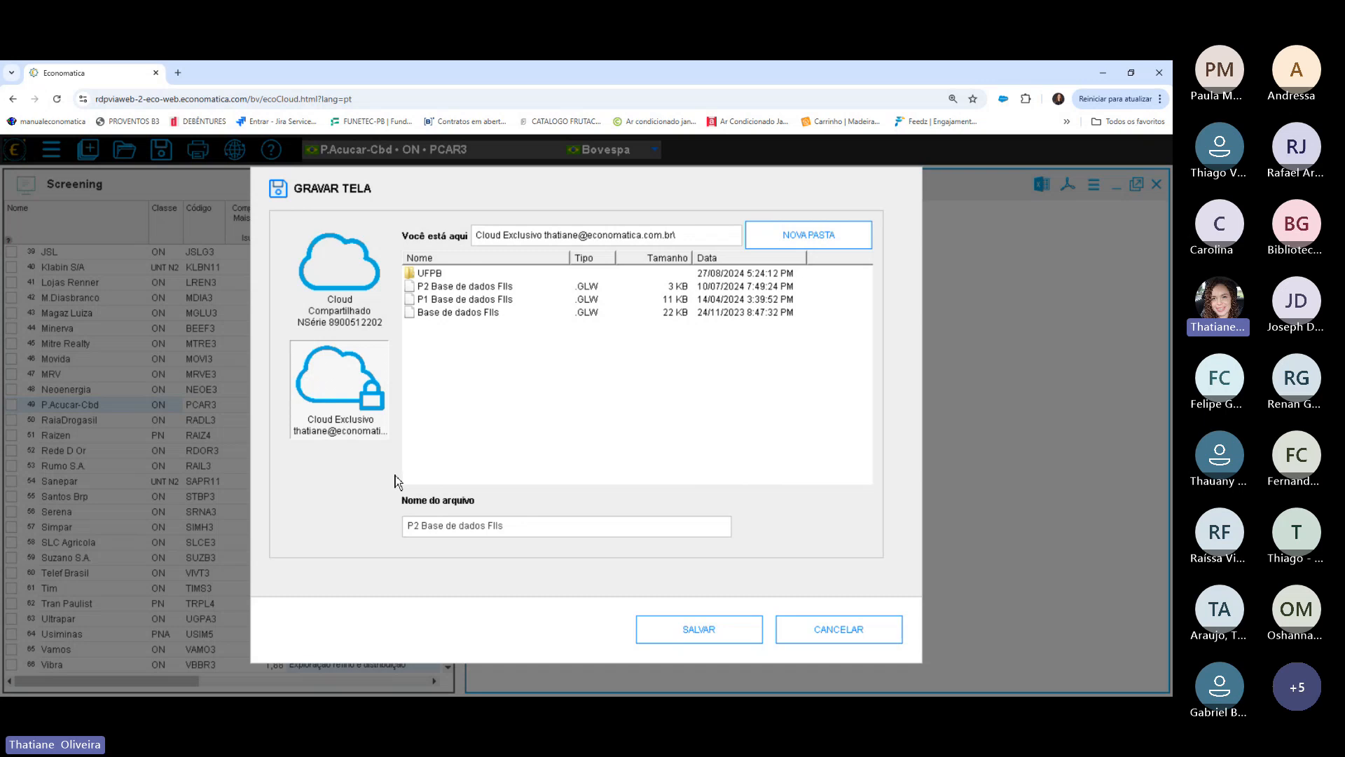
left_click(887, 628)
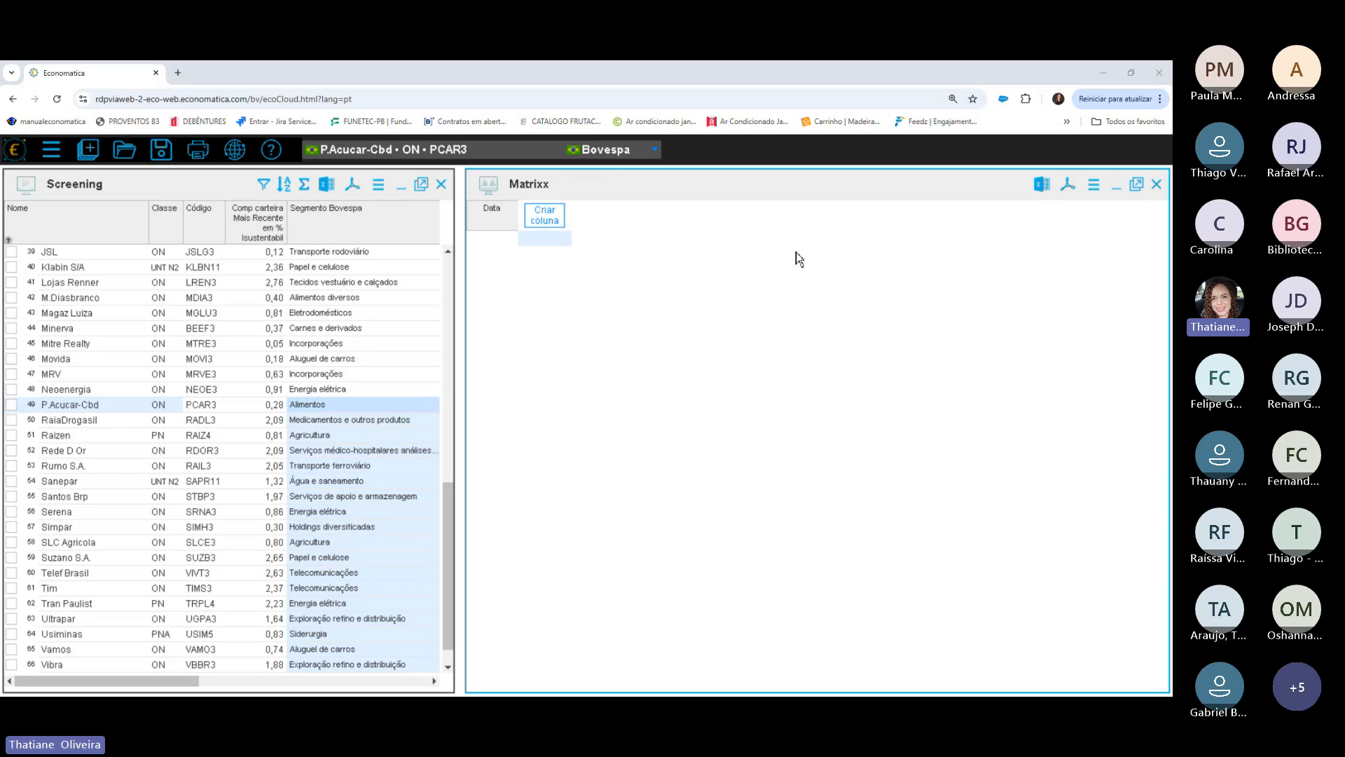
Add a Matrixx column for the basic technical indicator Retorno with a period of 1 day.
left_click_drag(454, 431, 445, 618)
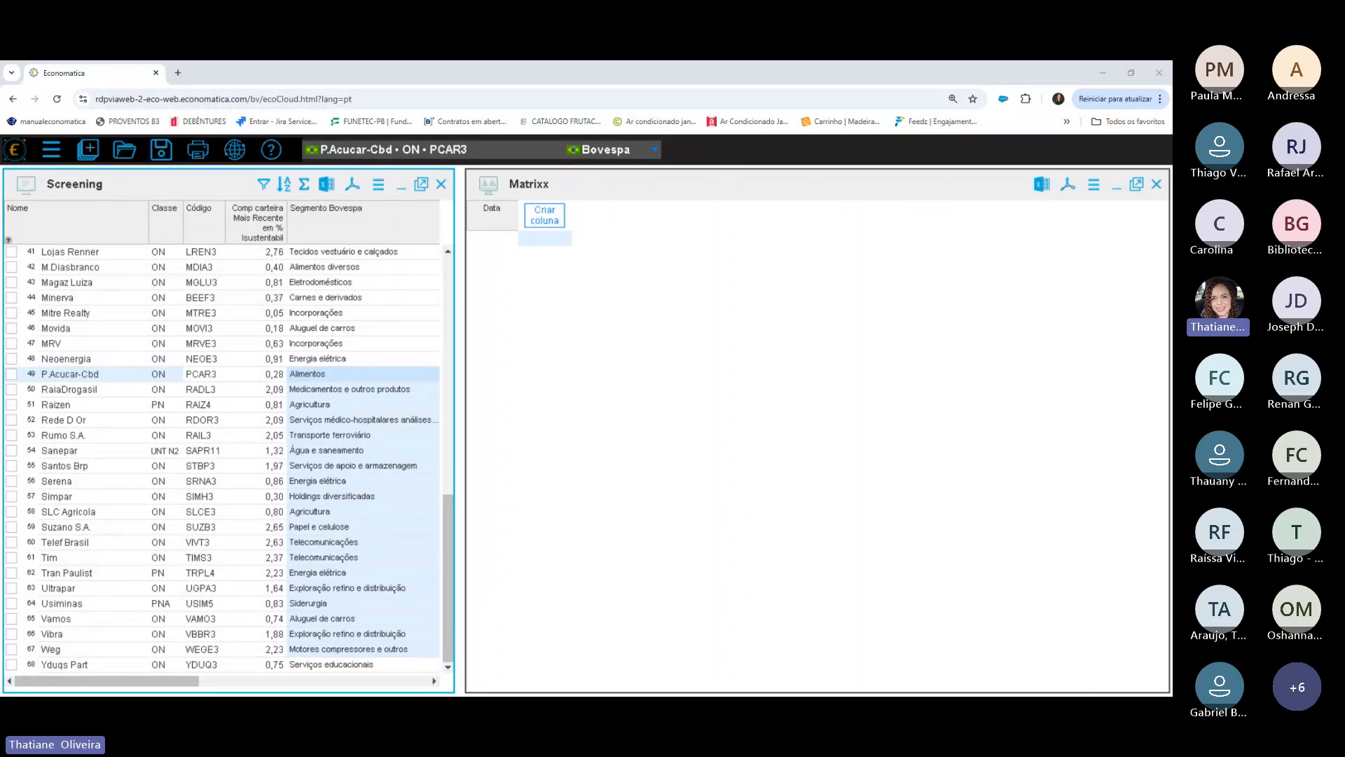
left_click(541, 216)
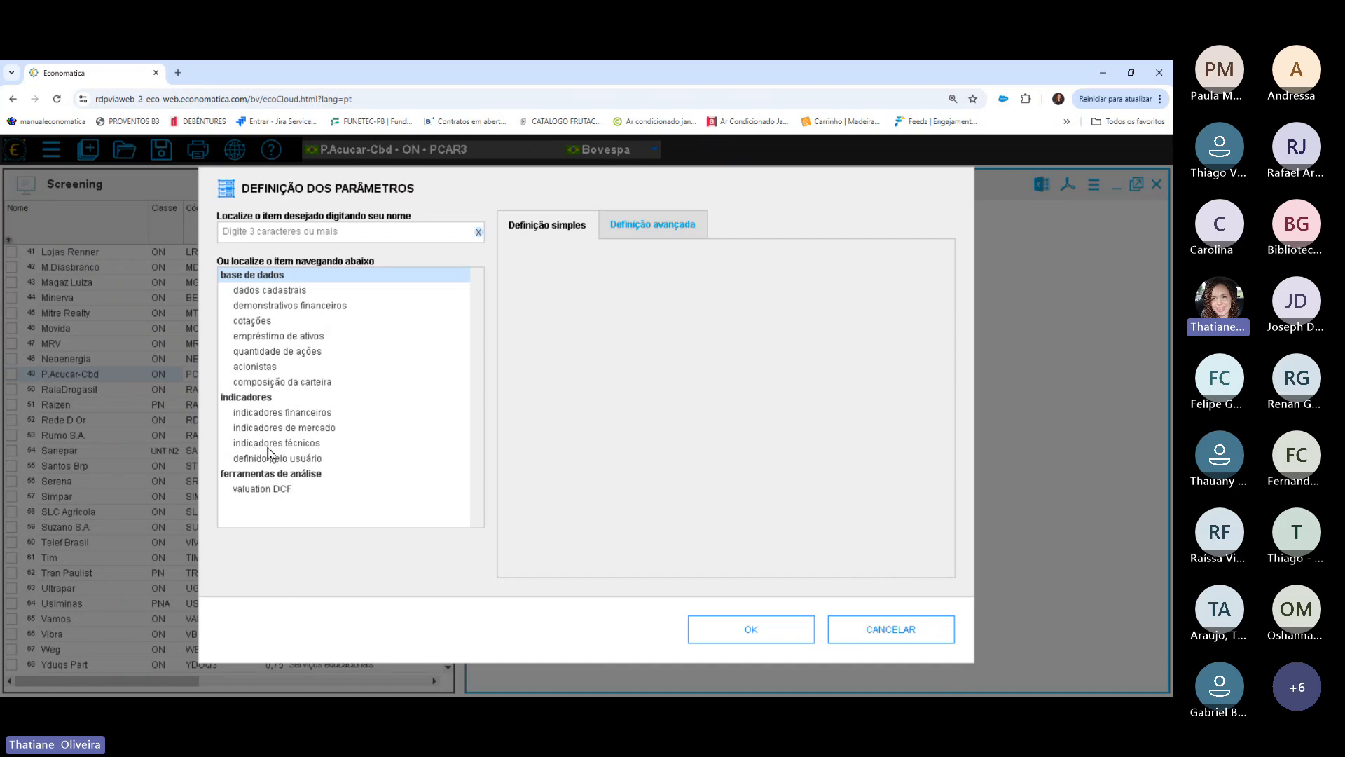
left_click(297, 445)
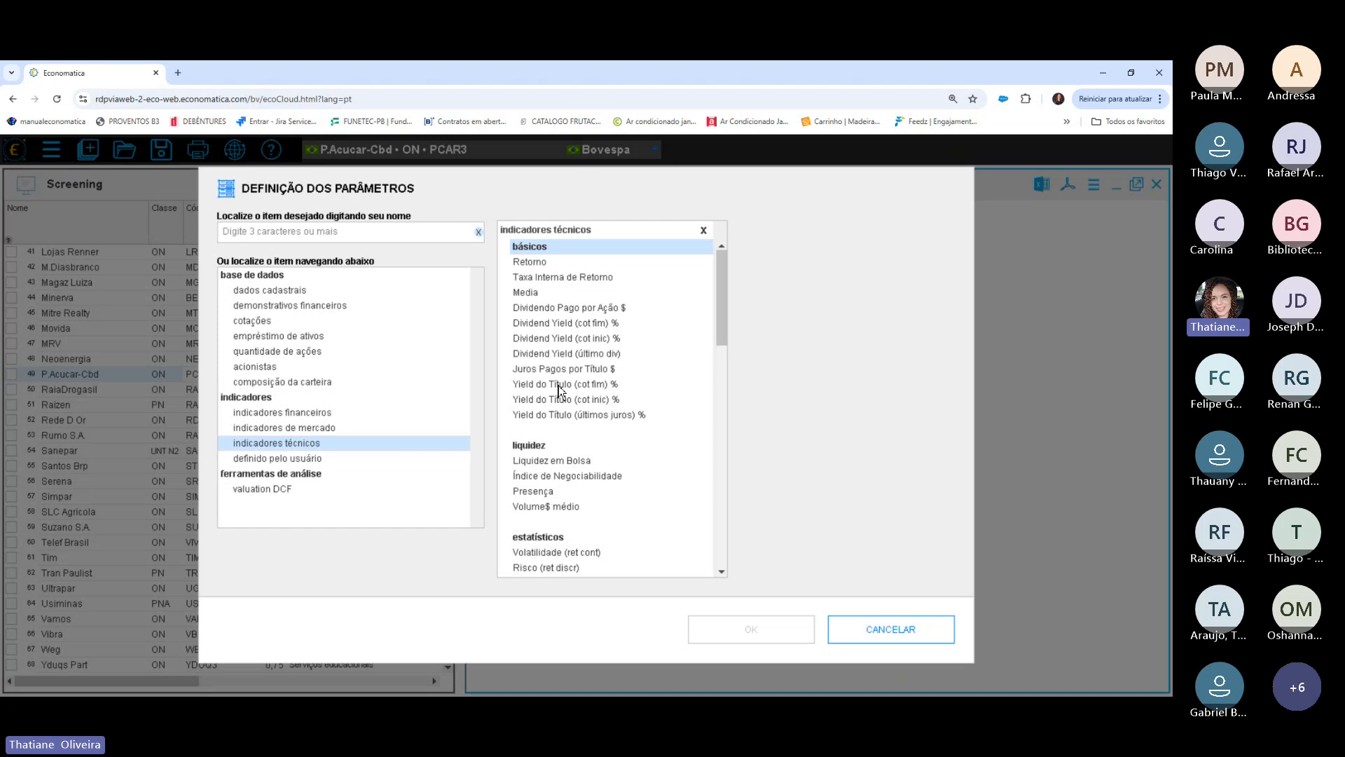
scroll(722, 308, "down", 3)
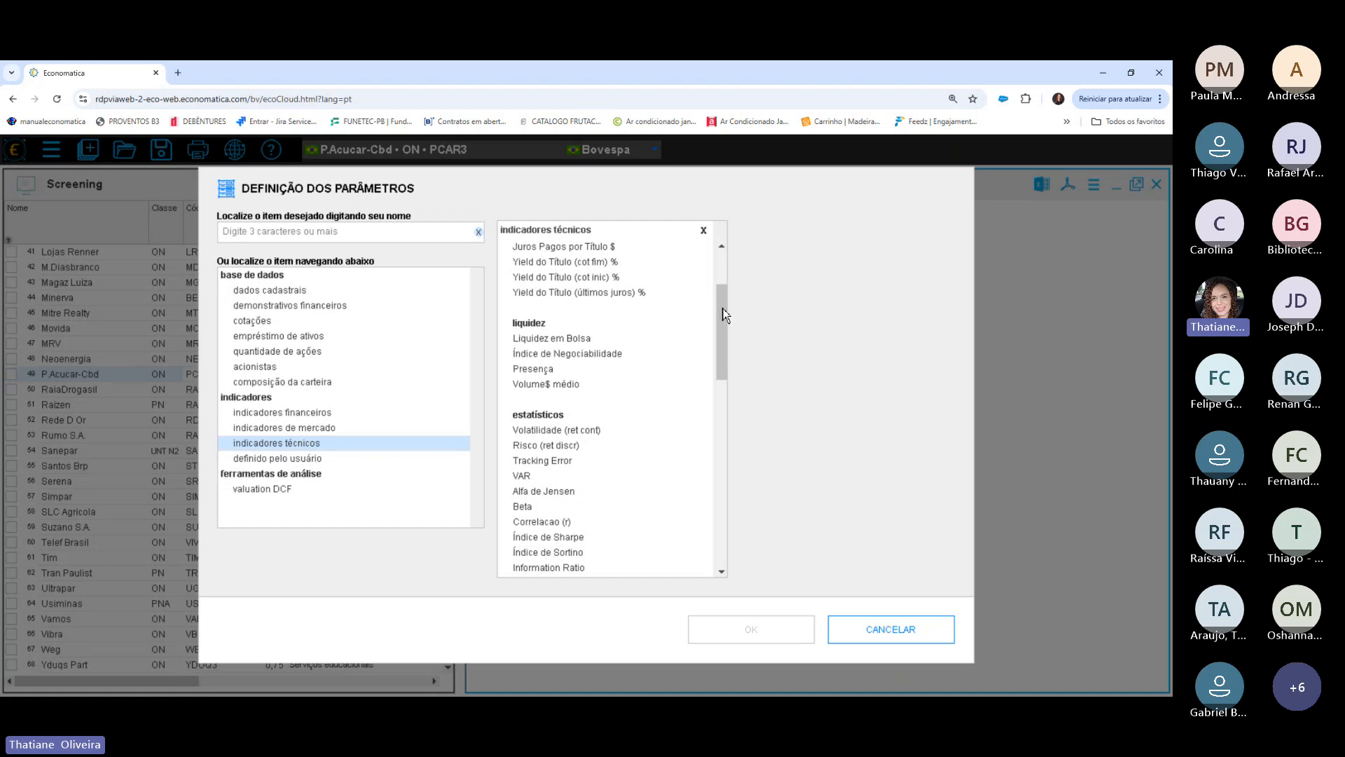
left_click_drag(724, 315, 725, 334)
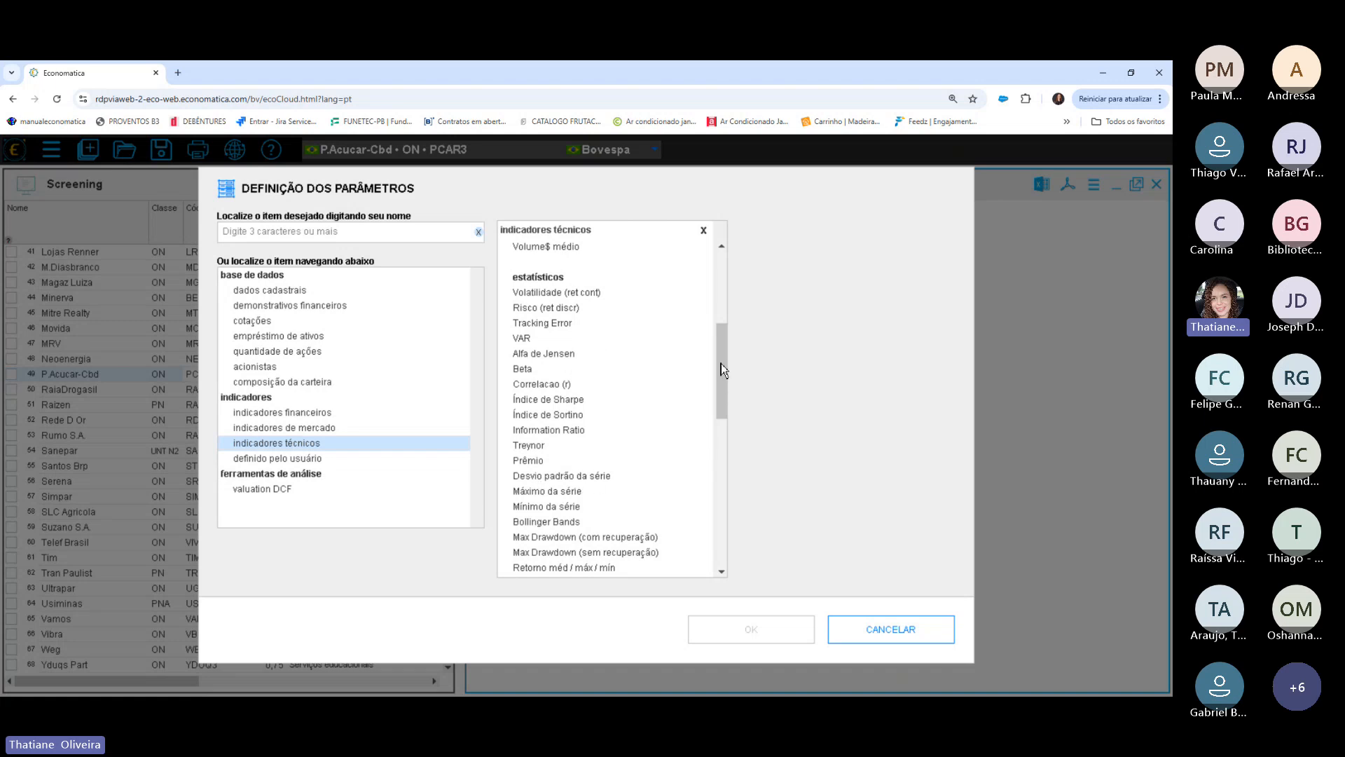
scroll(721, 363, "down", 2)
scroll(722, 384, "down", 1)
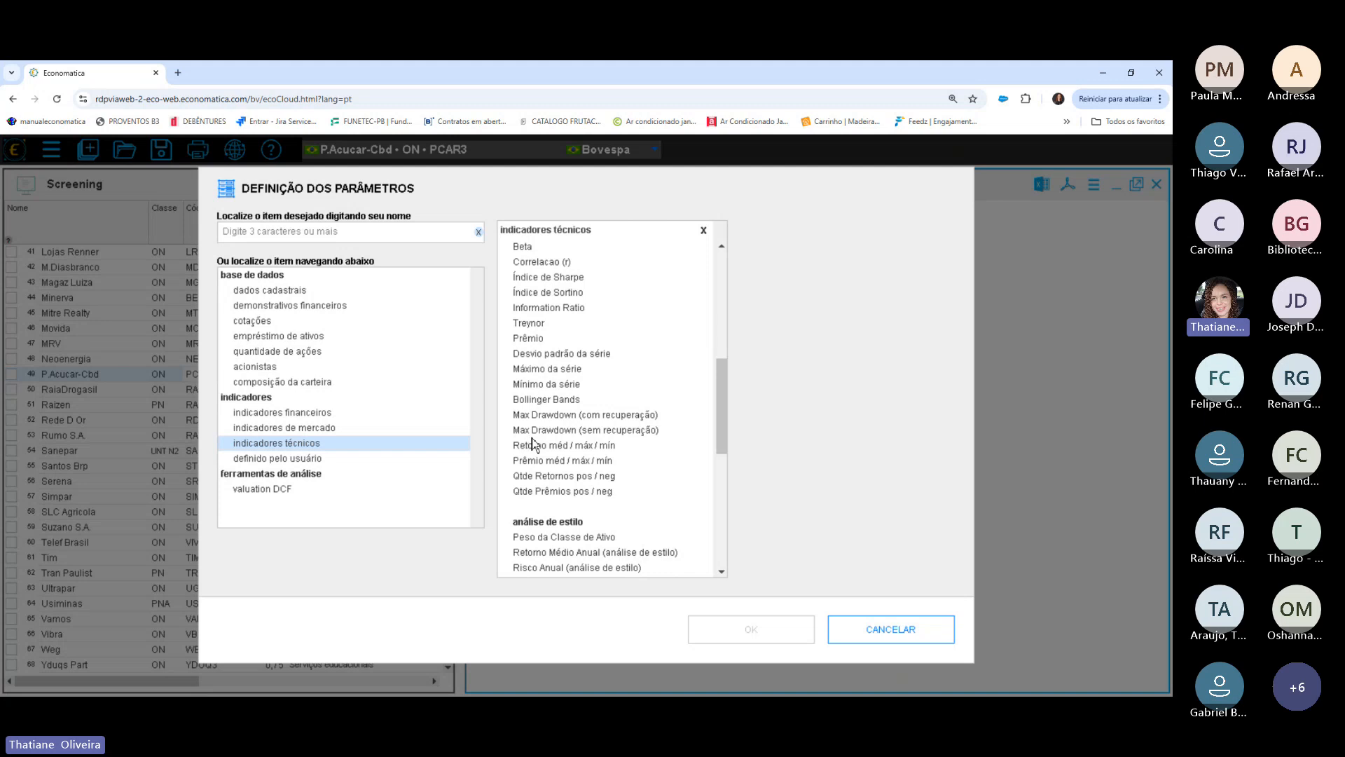
left_click_drag(726, 377, 718, 444)
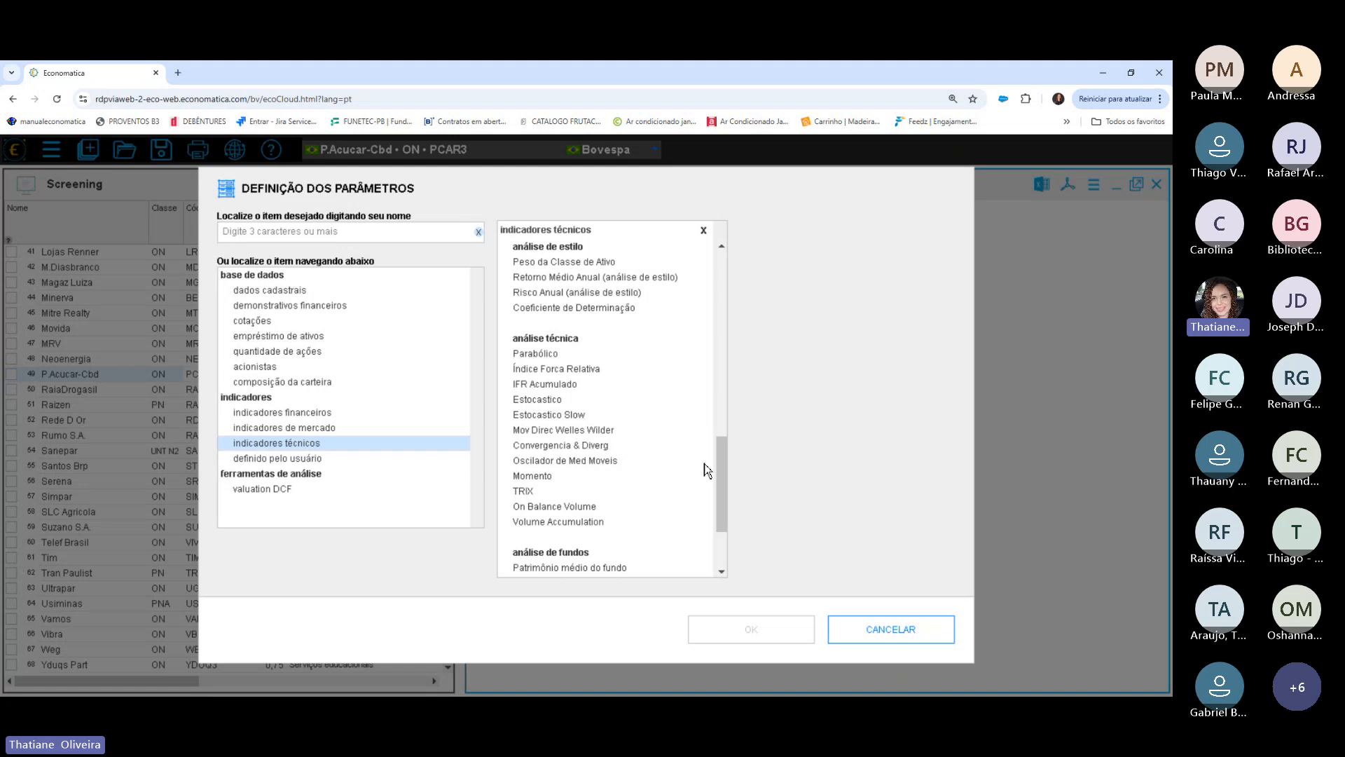
left_click_drag(725, 465, 725, 519)
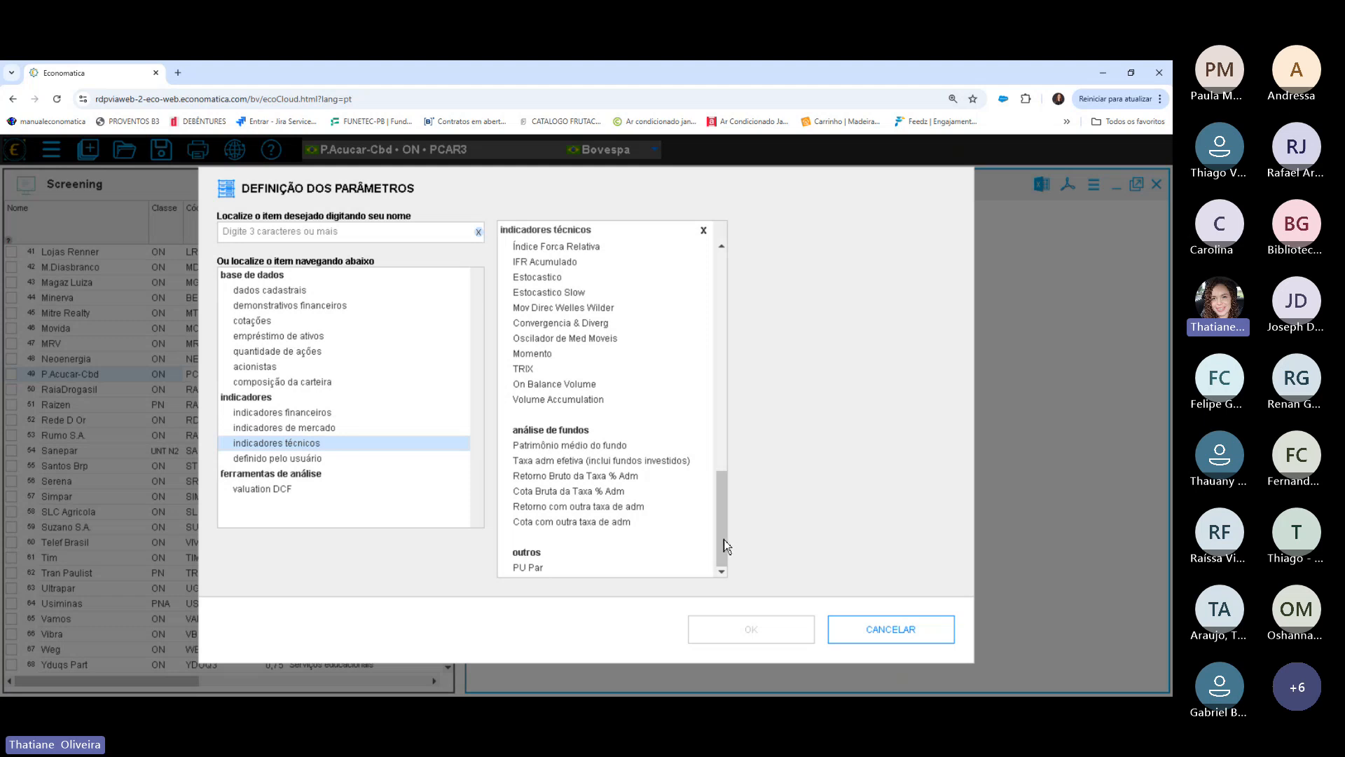
left_click_drag(727, 489, 724, 303)
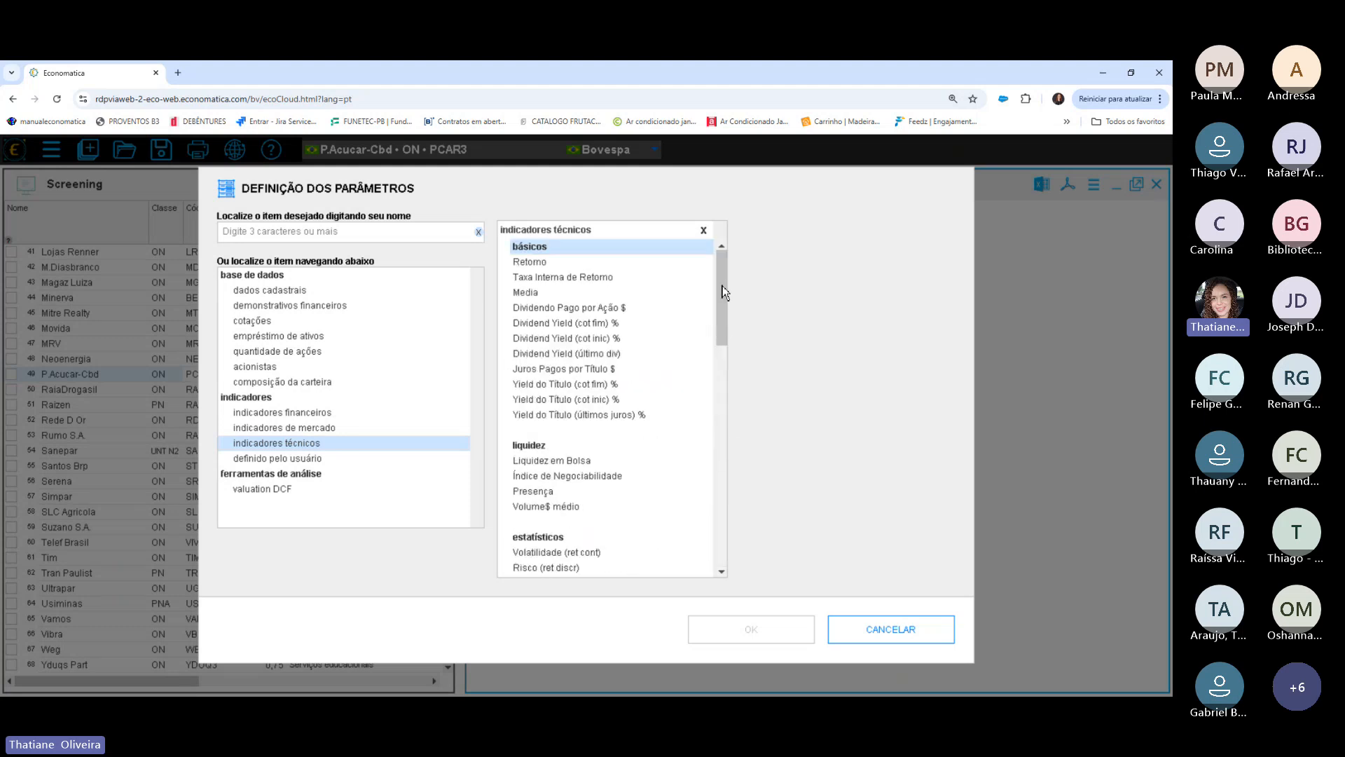
left_click(553, 263)
left_click(554, 263)
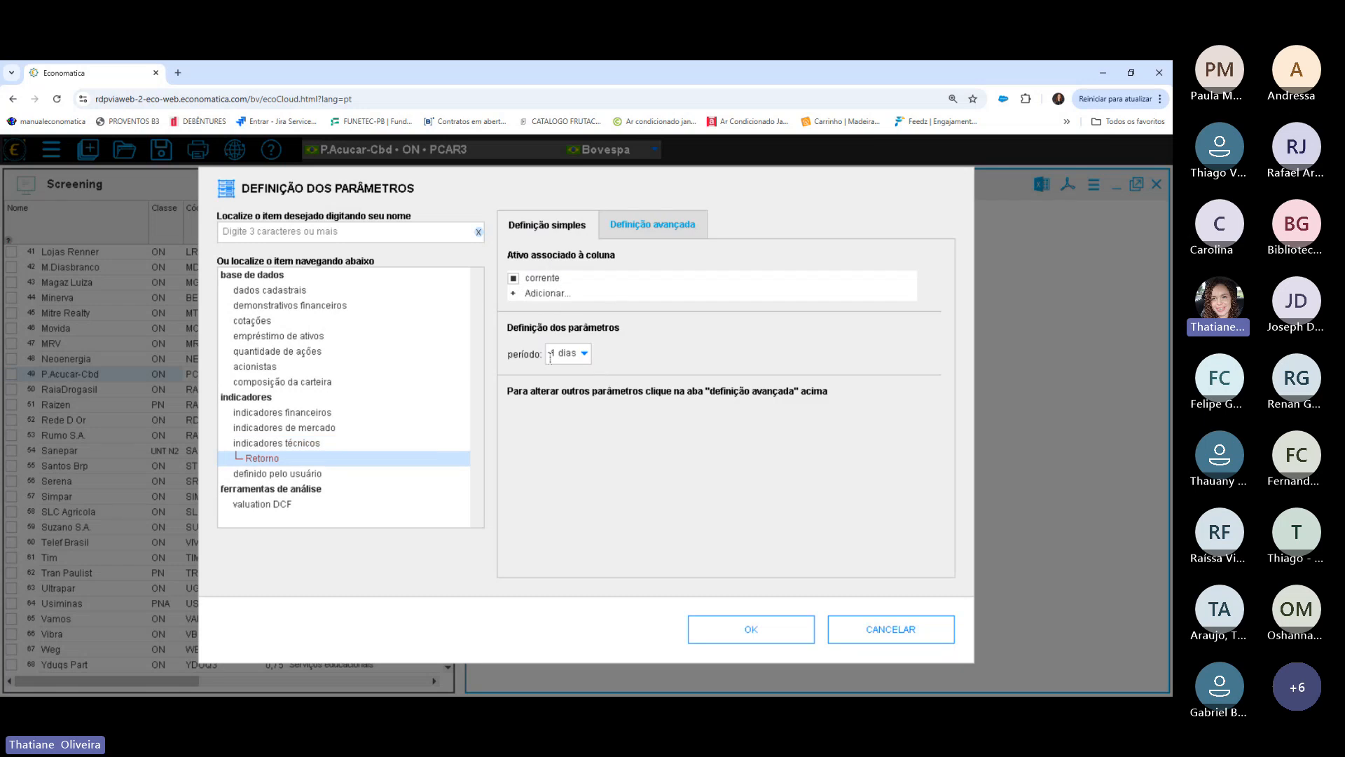
left_click(745, 639)
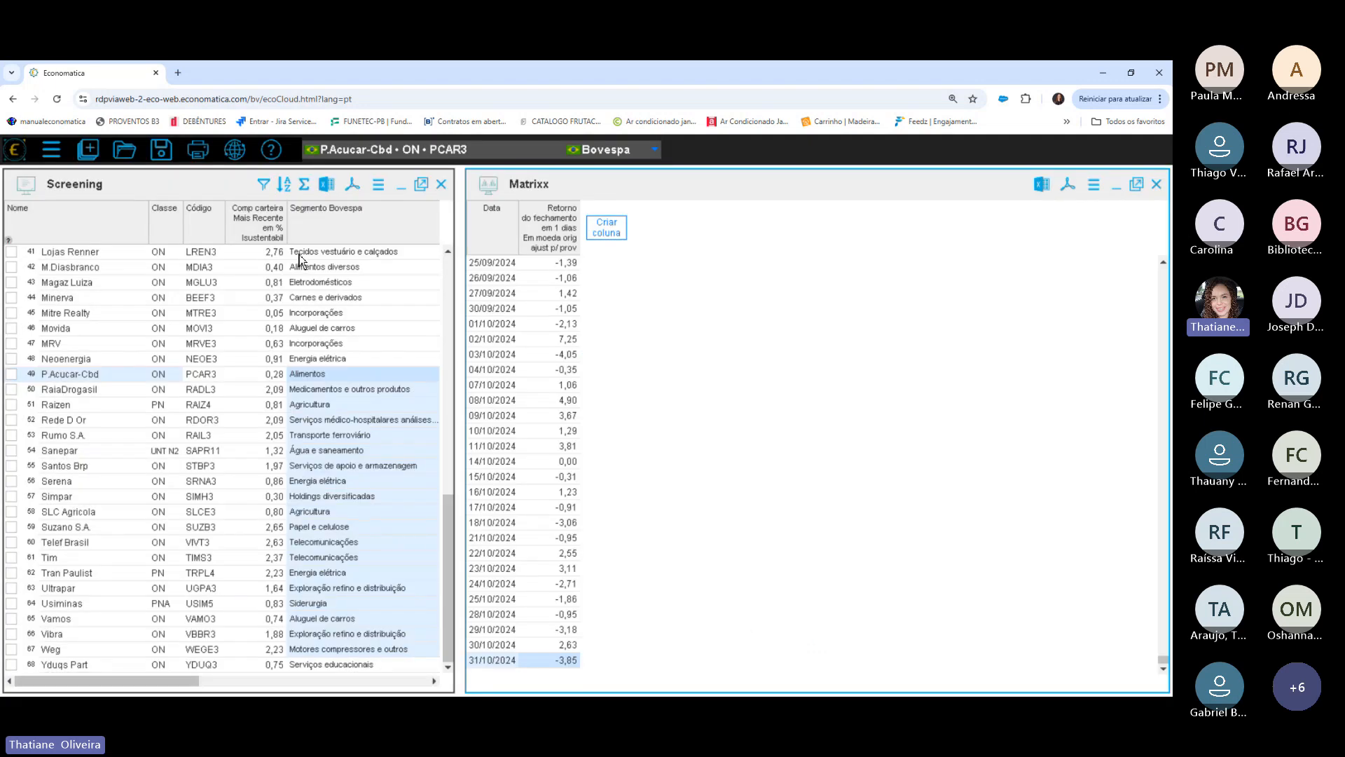
Switch the active stock to Lojas Renner ON and add a Matrixx column for Lucro liquido from the Ind&ComBr statements with a 3-month period.
left_click(303, 254)
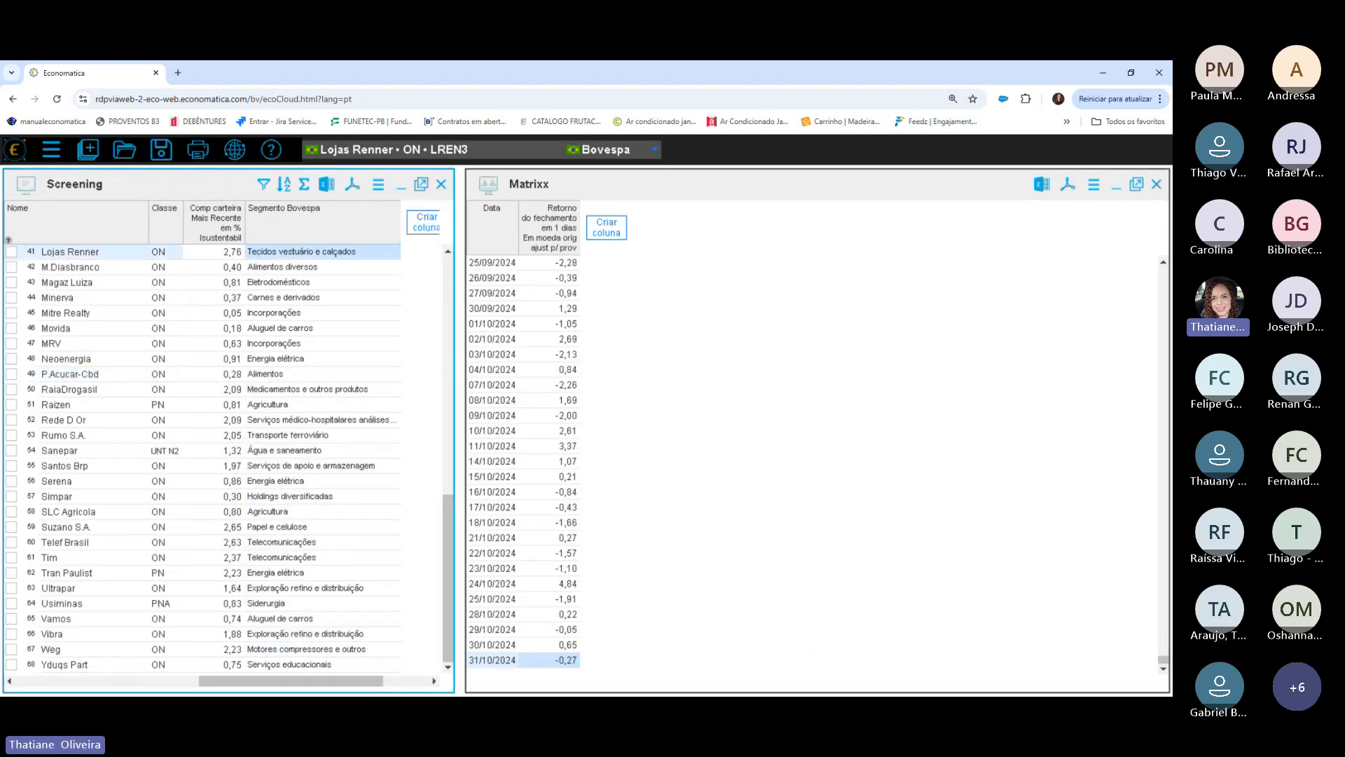
left_click_drag(1163, 660, 1149, 683)
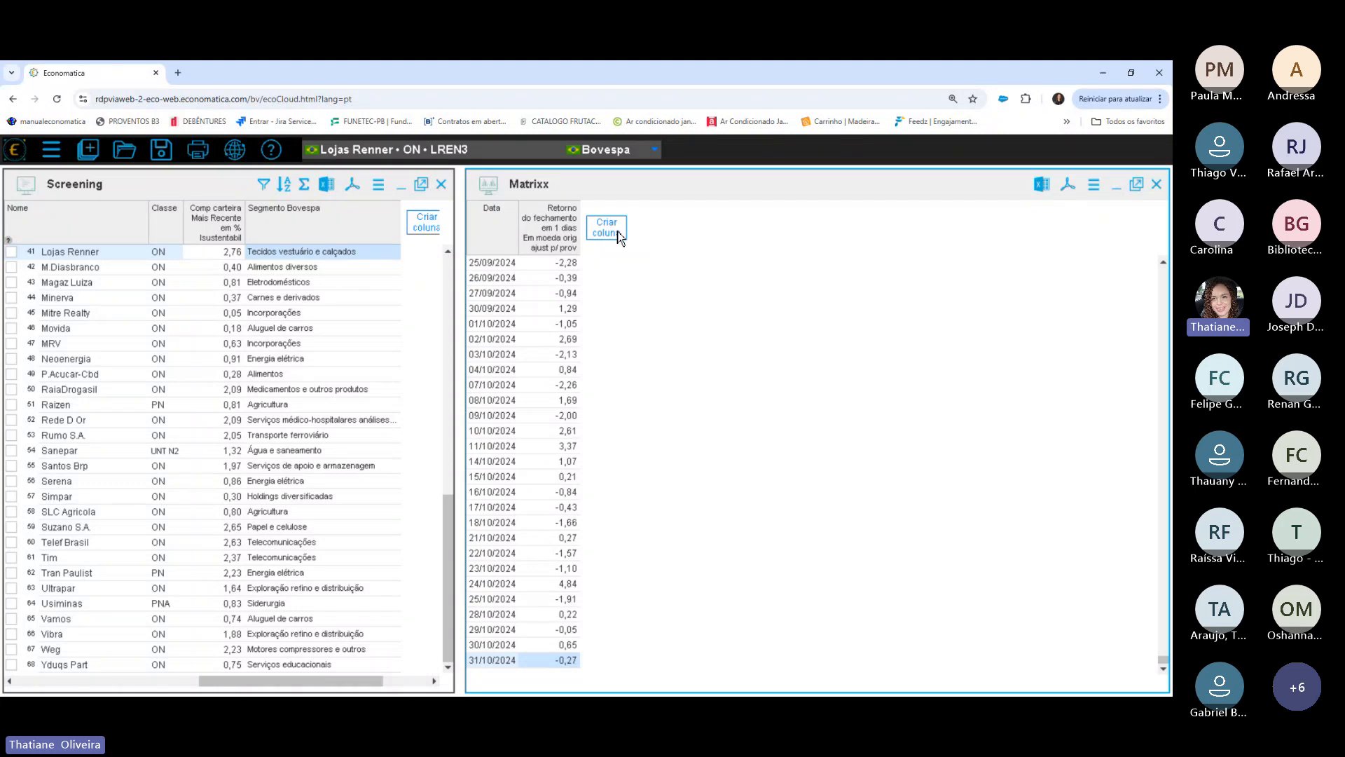
left_click(619, 237)
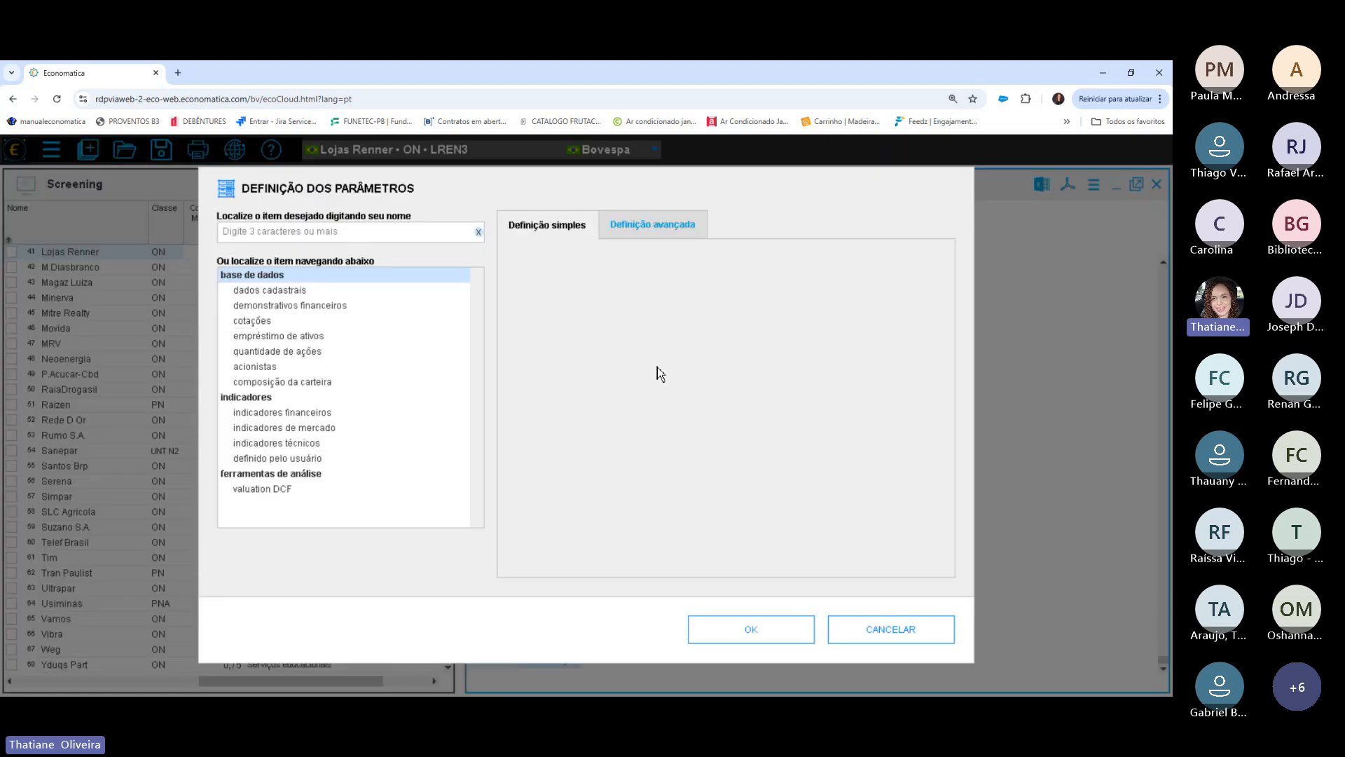
left_click(276, 308)
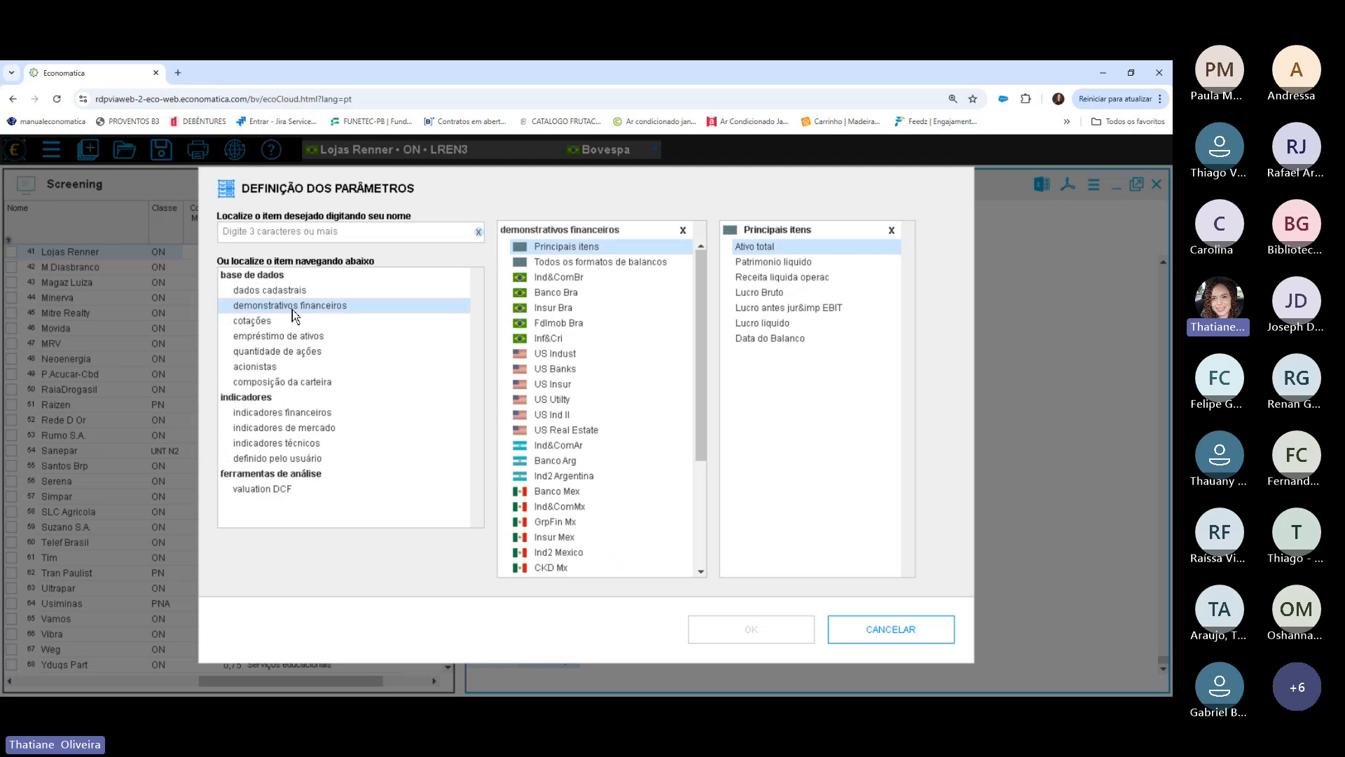
left_click(557, 278)
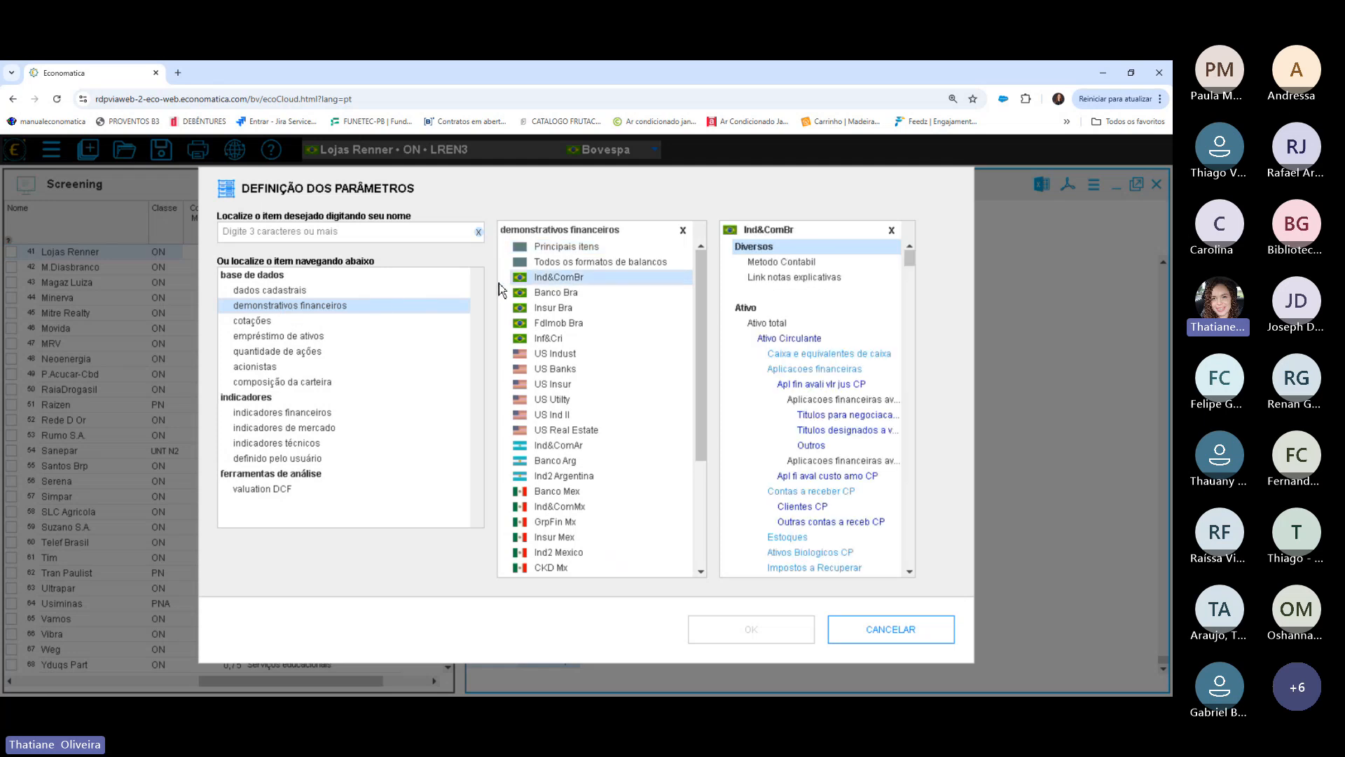
mouse_move(910, 254)
left_mouse_down()
mouse_move(913, 269)
mouse_move(913, 248)
left_mouse_up()
left_click_drag(915, 261, 908, 389)
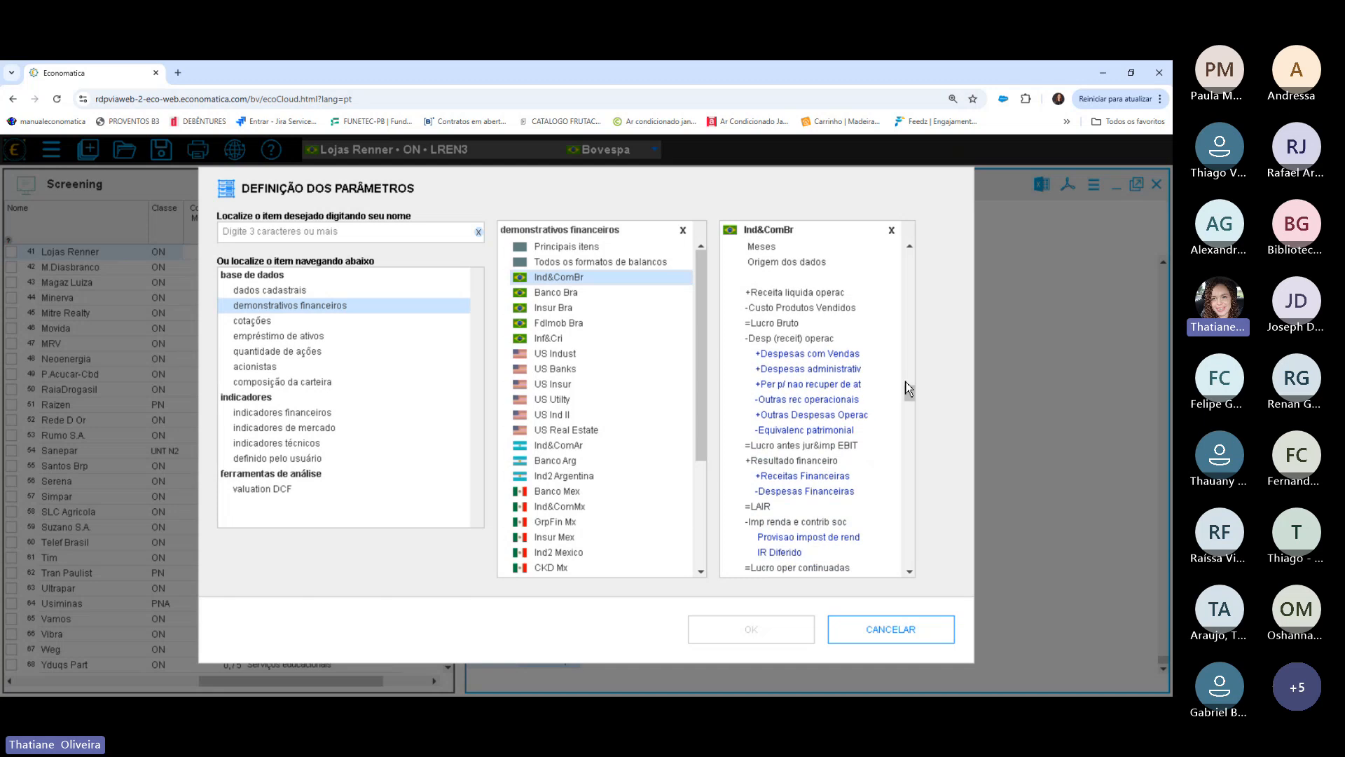
scroll(801, 319, "up", 1)
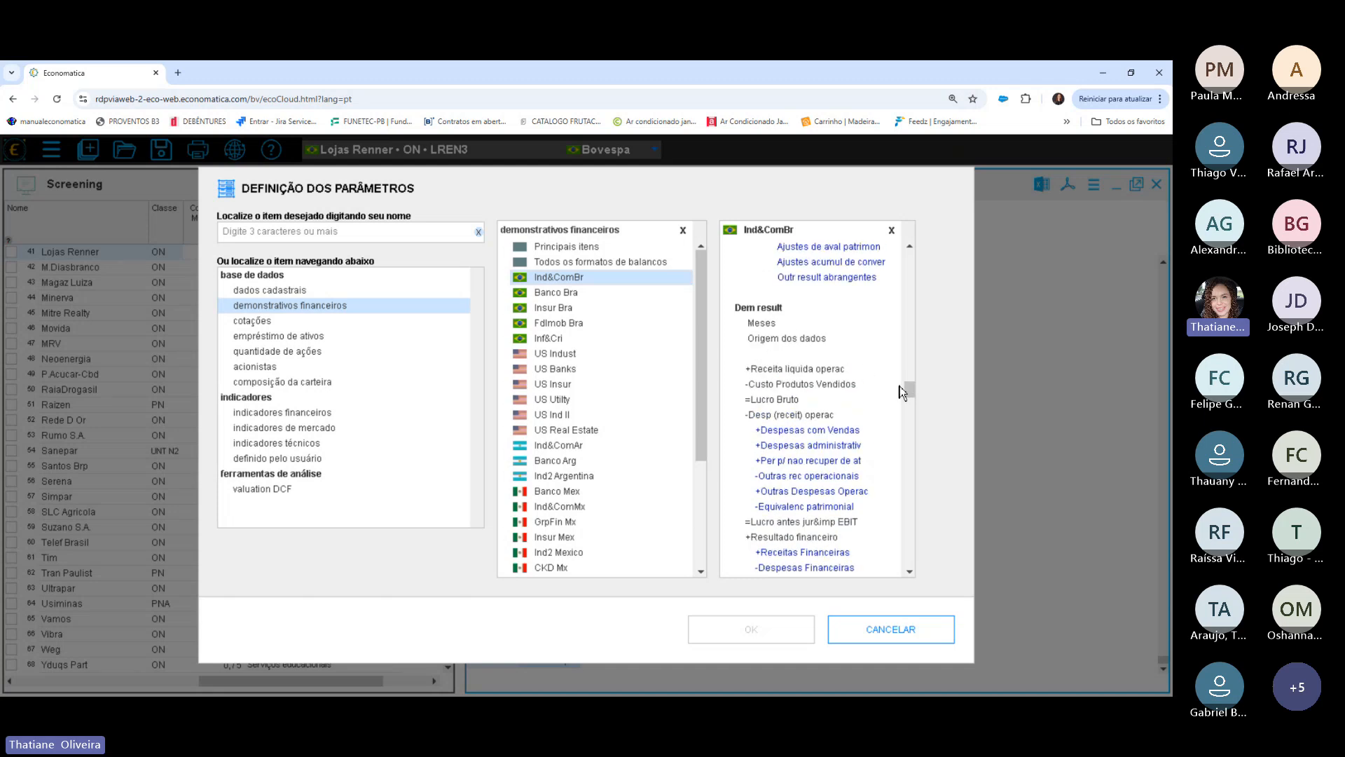
scroll(910, 401, "down", 7)
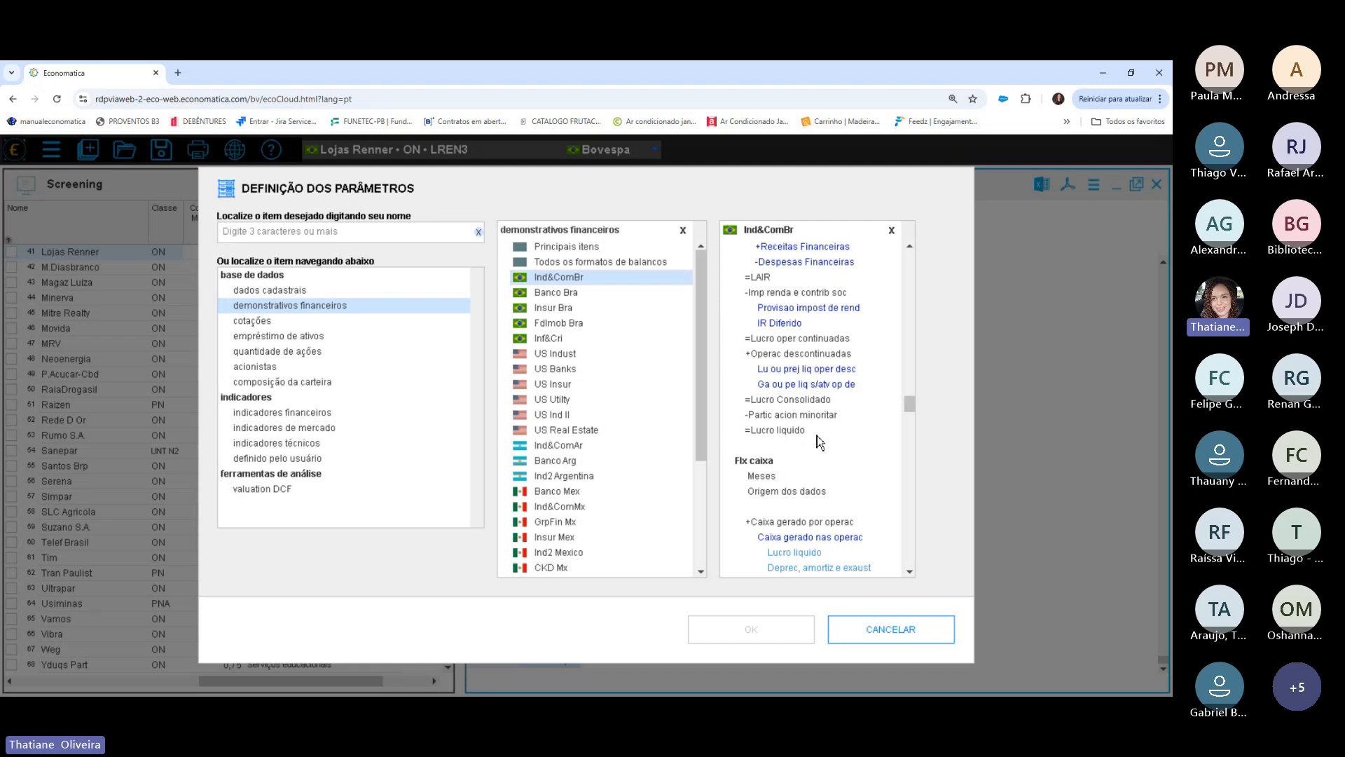
double_click(793, 433)
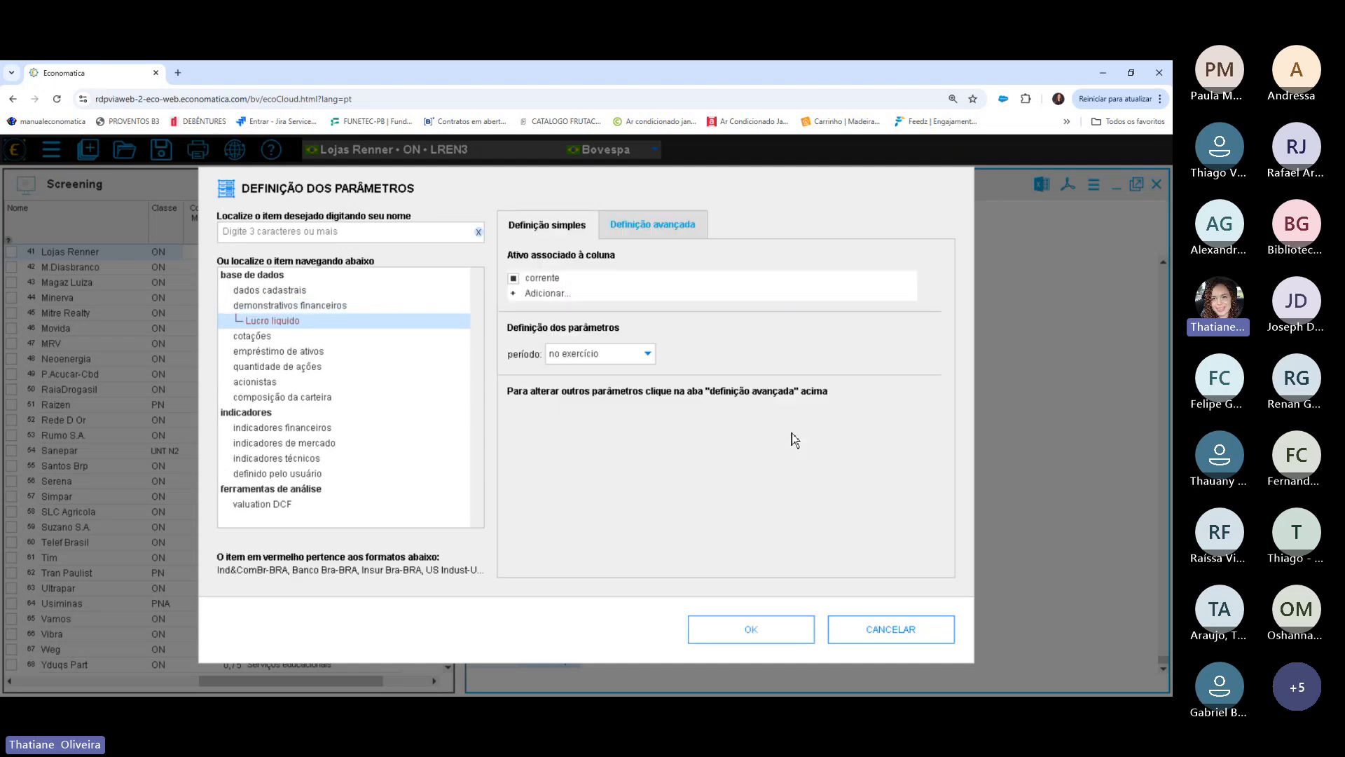
left_click(649, 355)
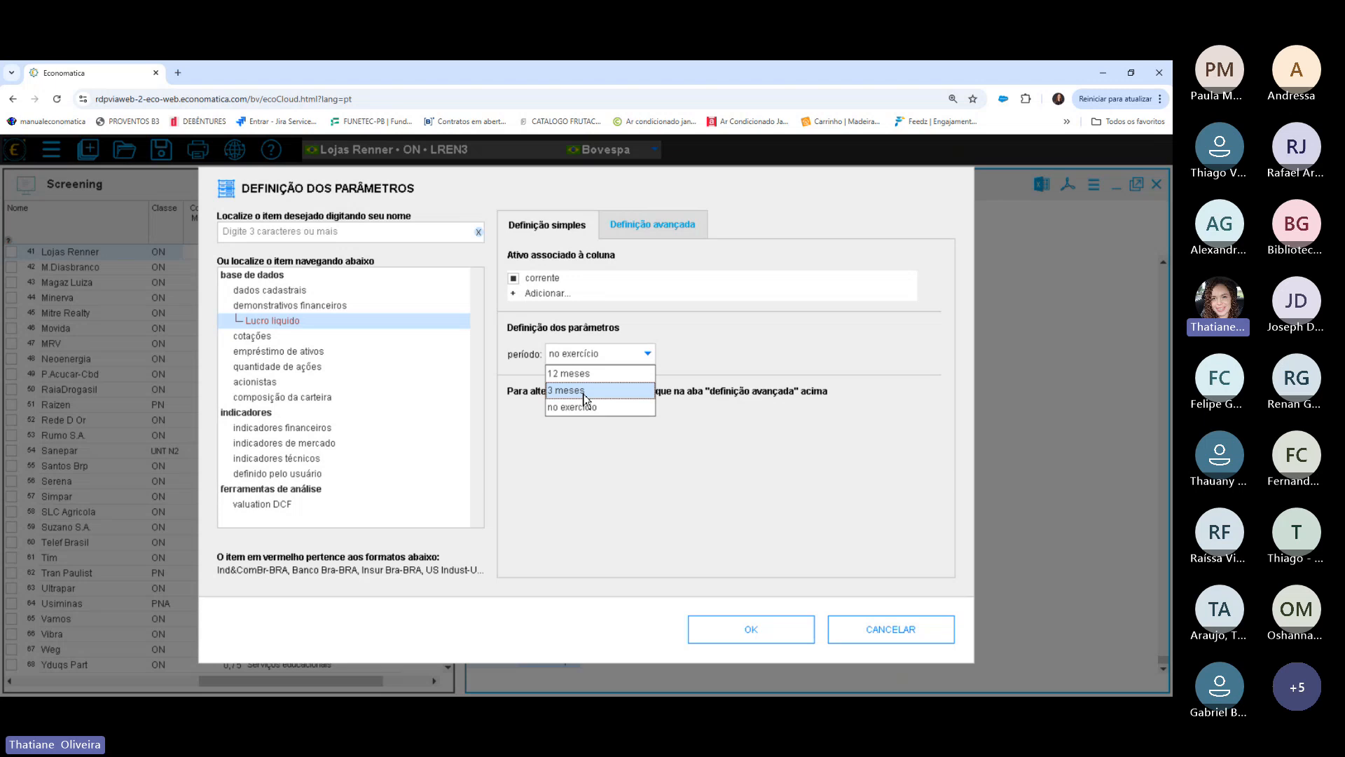
left_click(561, 394)
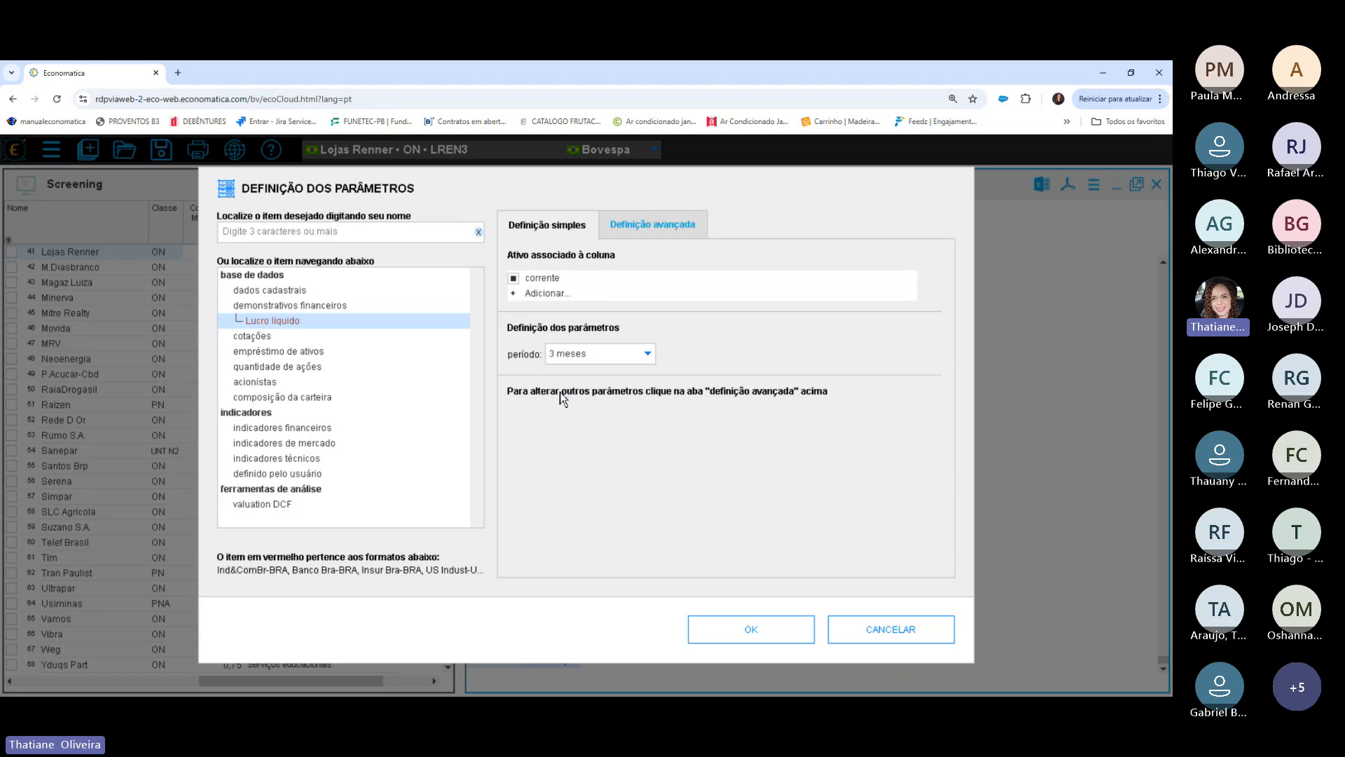
left_click(727, 643)
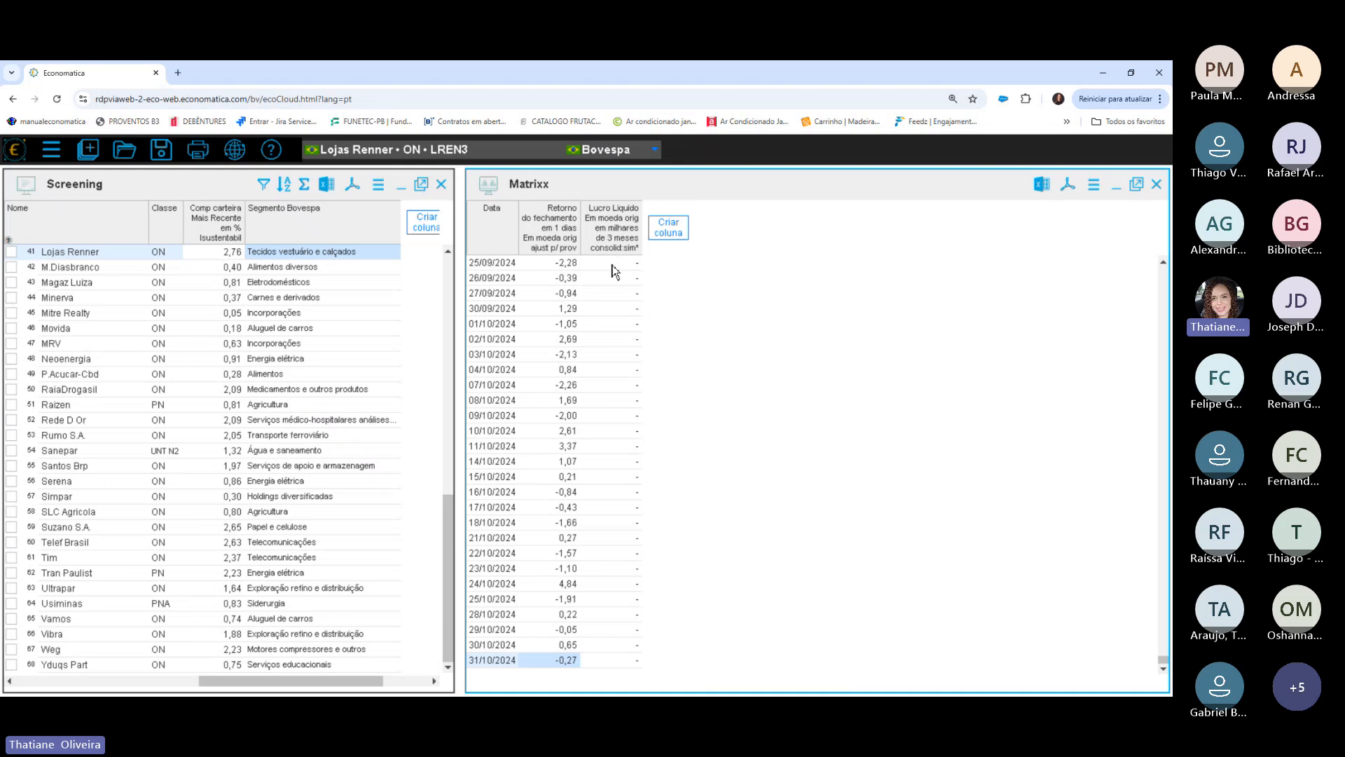
Examine the Lucro Líquido and Retorno columns in Matrixx across the September and October 2024 dates.
left_click_drag(615, 265, 608, 655)
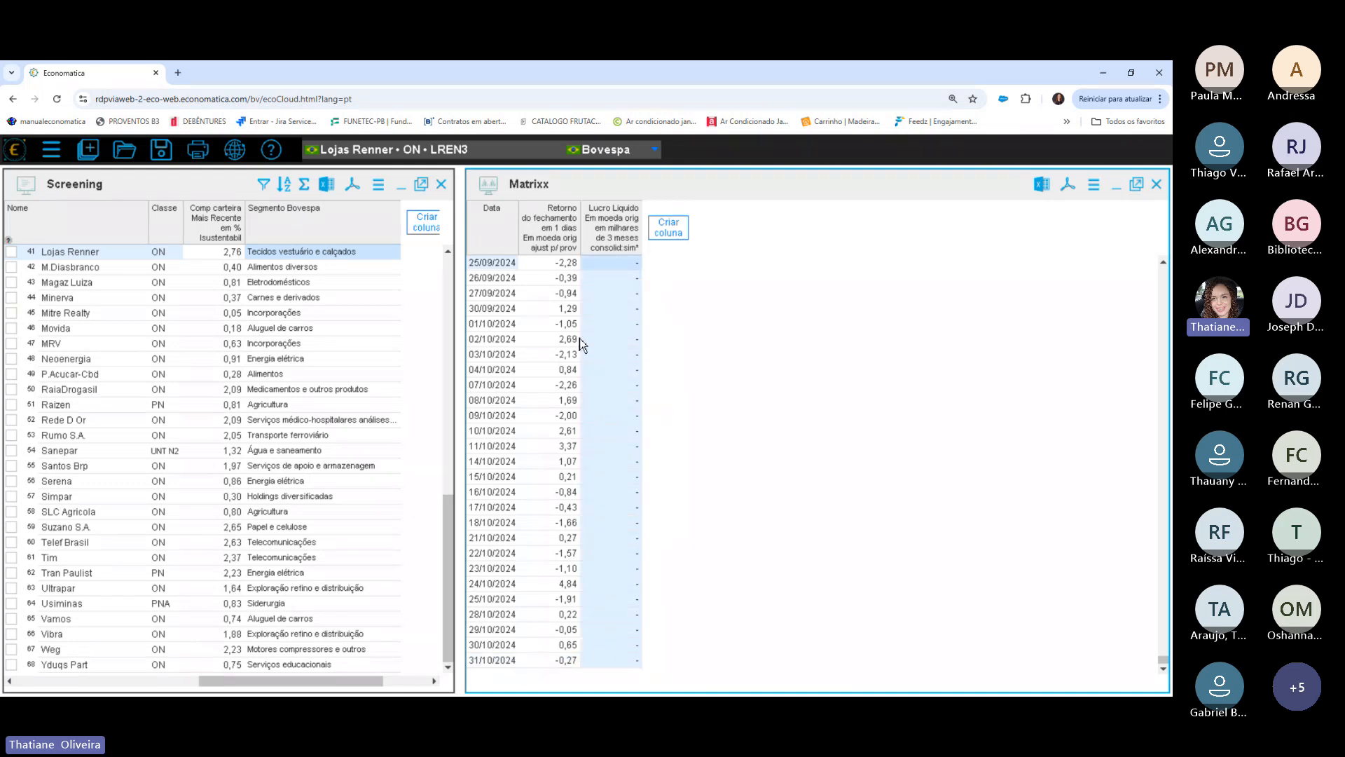
left_click(617, 340)
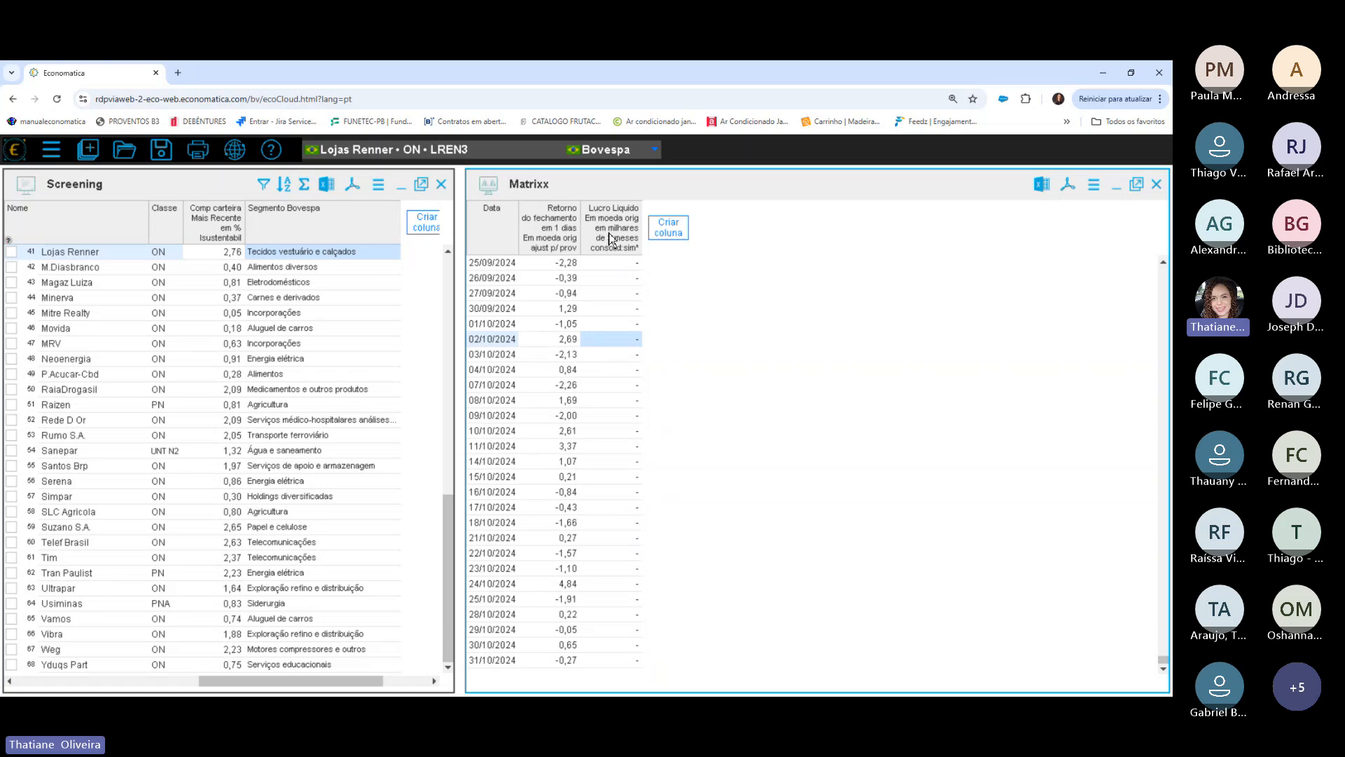
left_click_drag(550, 278, 538, 655)
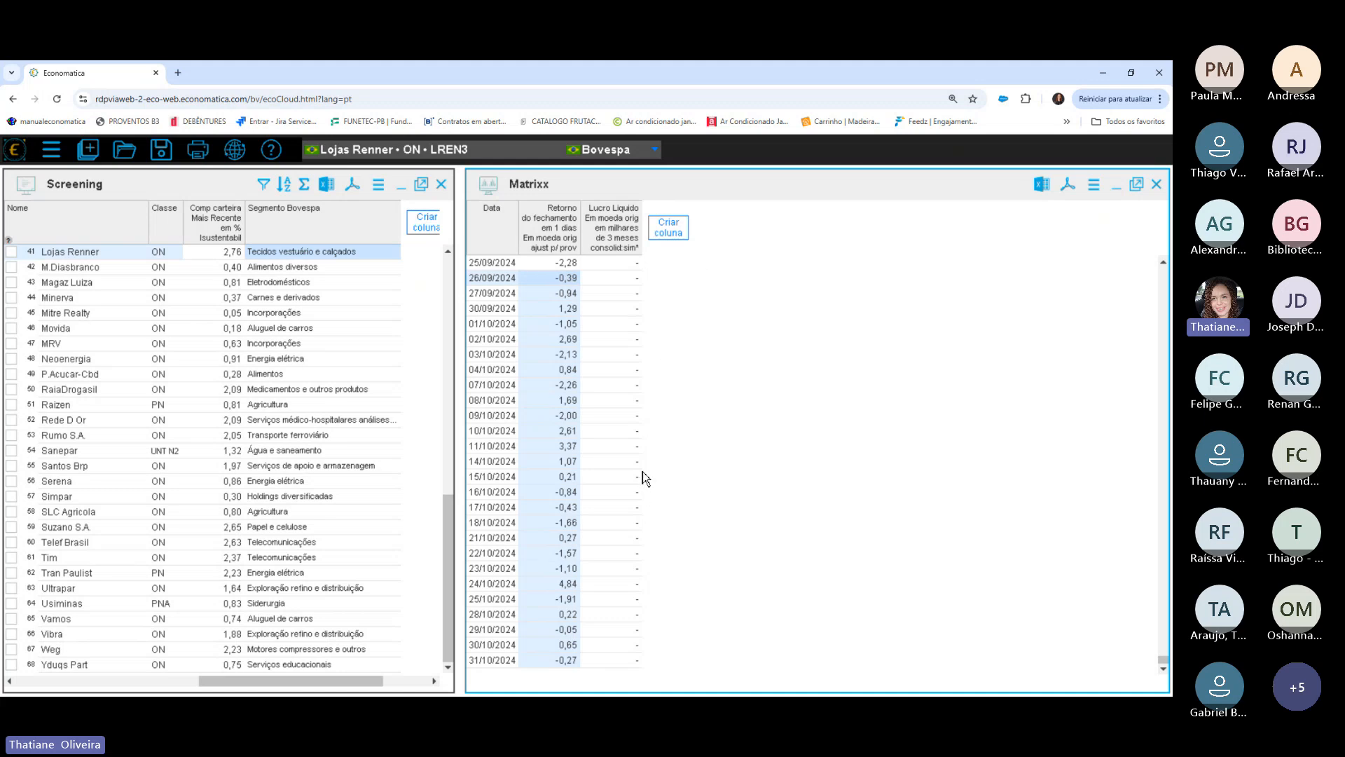
Set the Matrixx date scale to trimestres and review the quarterly Retorno and Lucro Líquido values.
left_click(1094, 185)
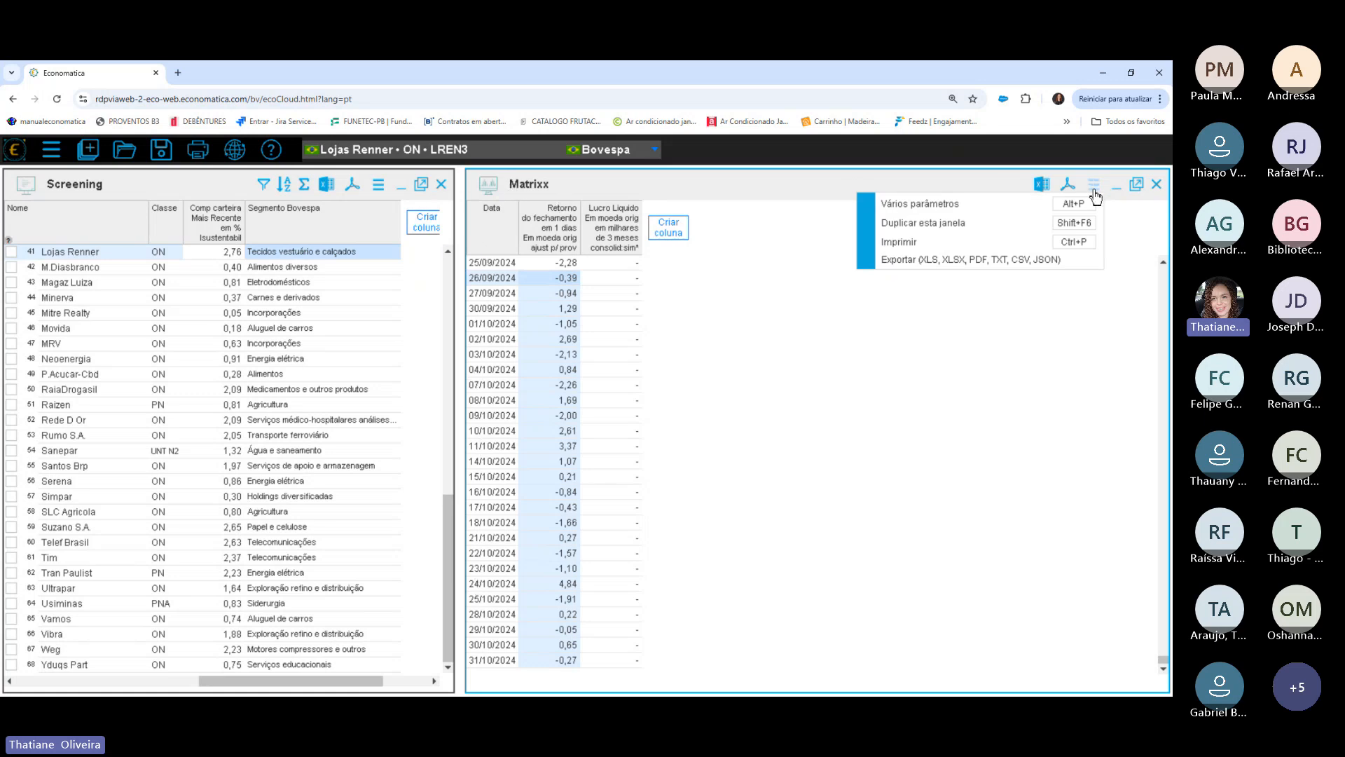
left_click(932, 209)
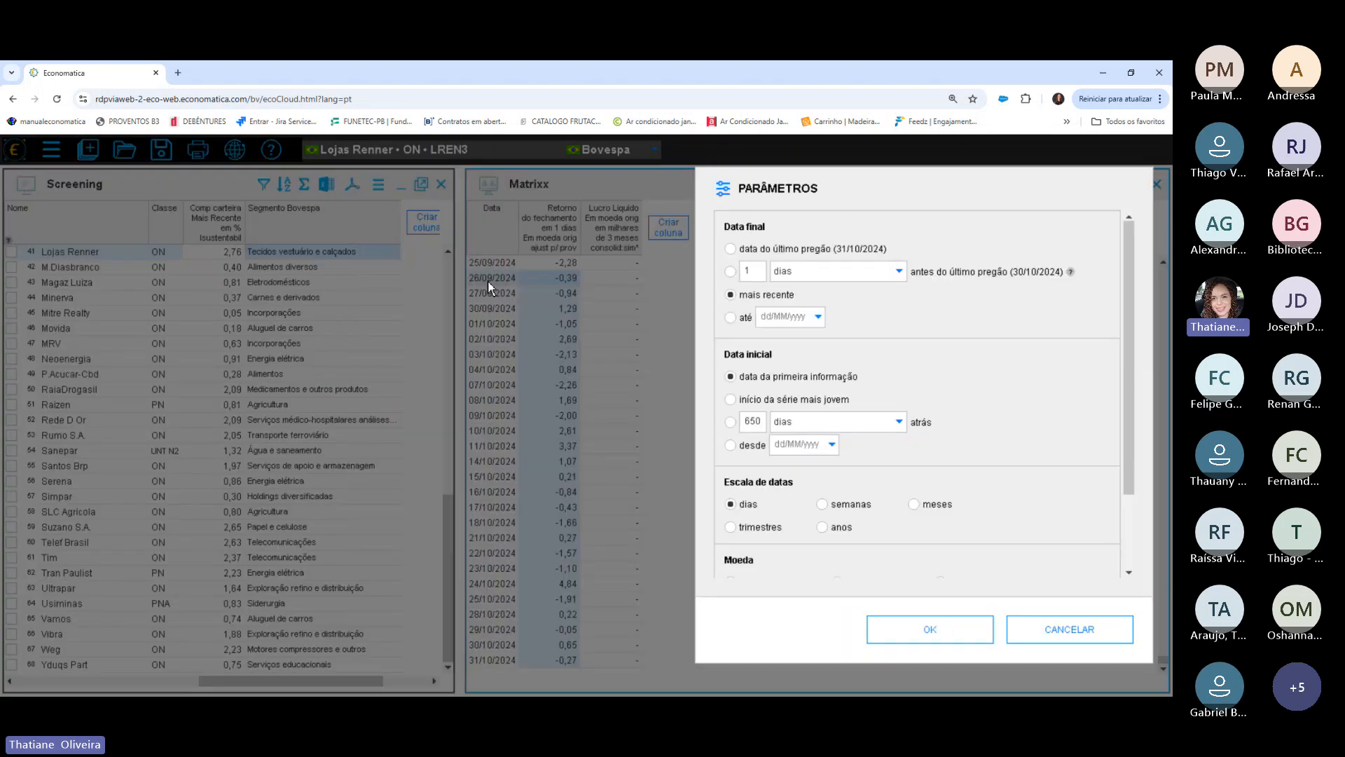
left_click(753, 532)
left_click(911, 632)
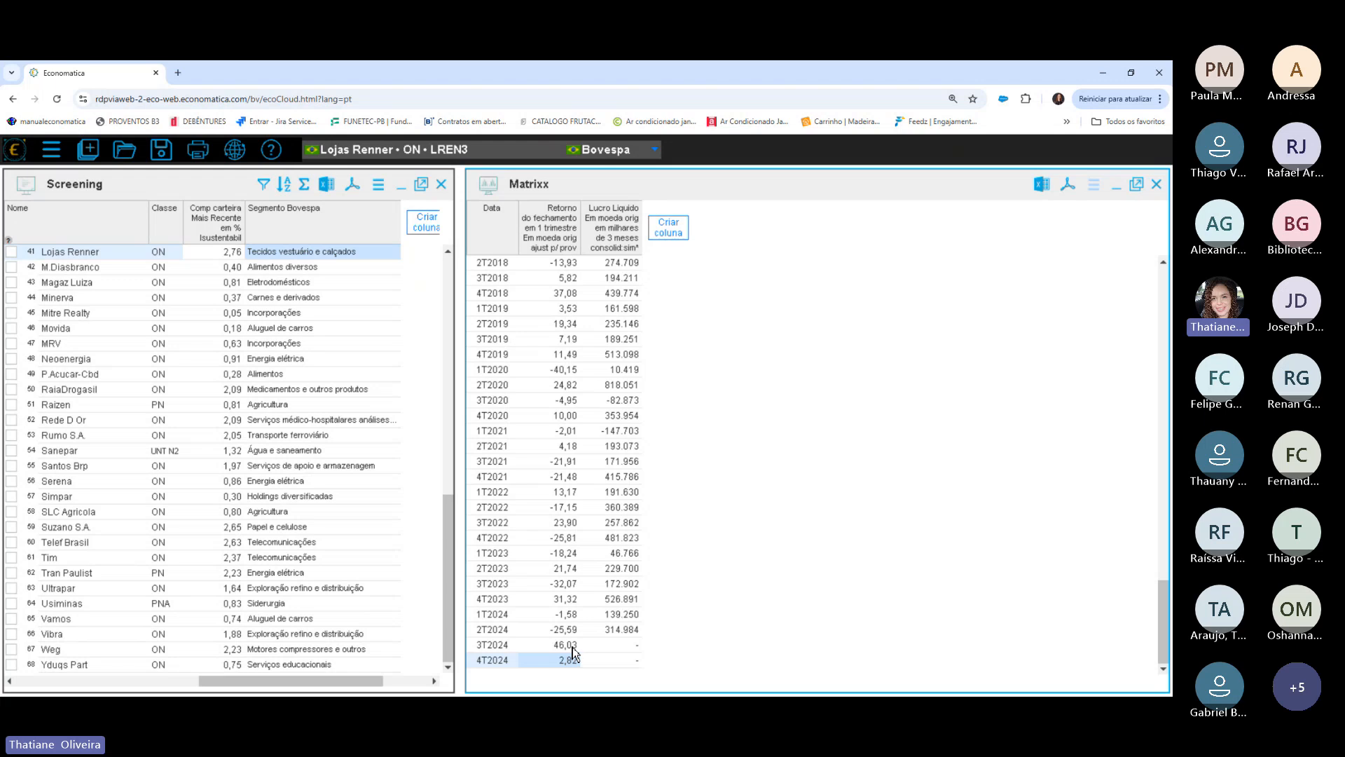
left_click(638, 646)
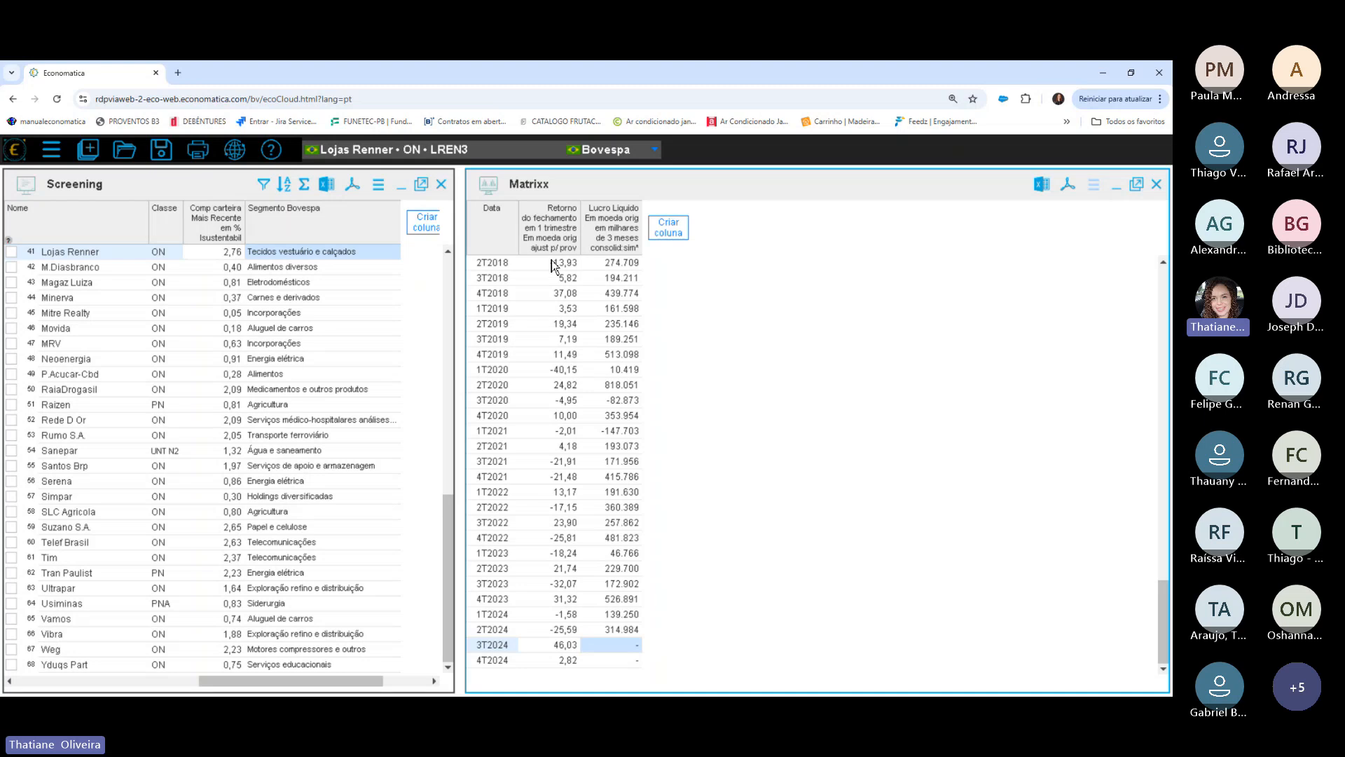
left_click_drag(553, 265, 543, 662)
left_click_drag(623, 263, 630, 632)
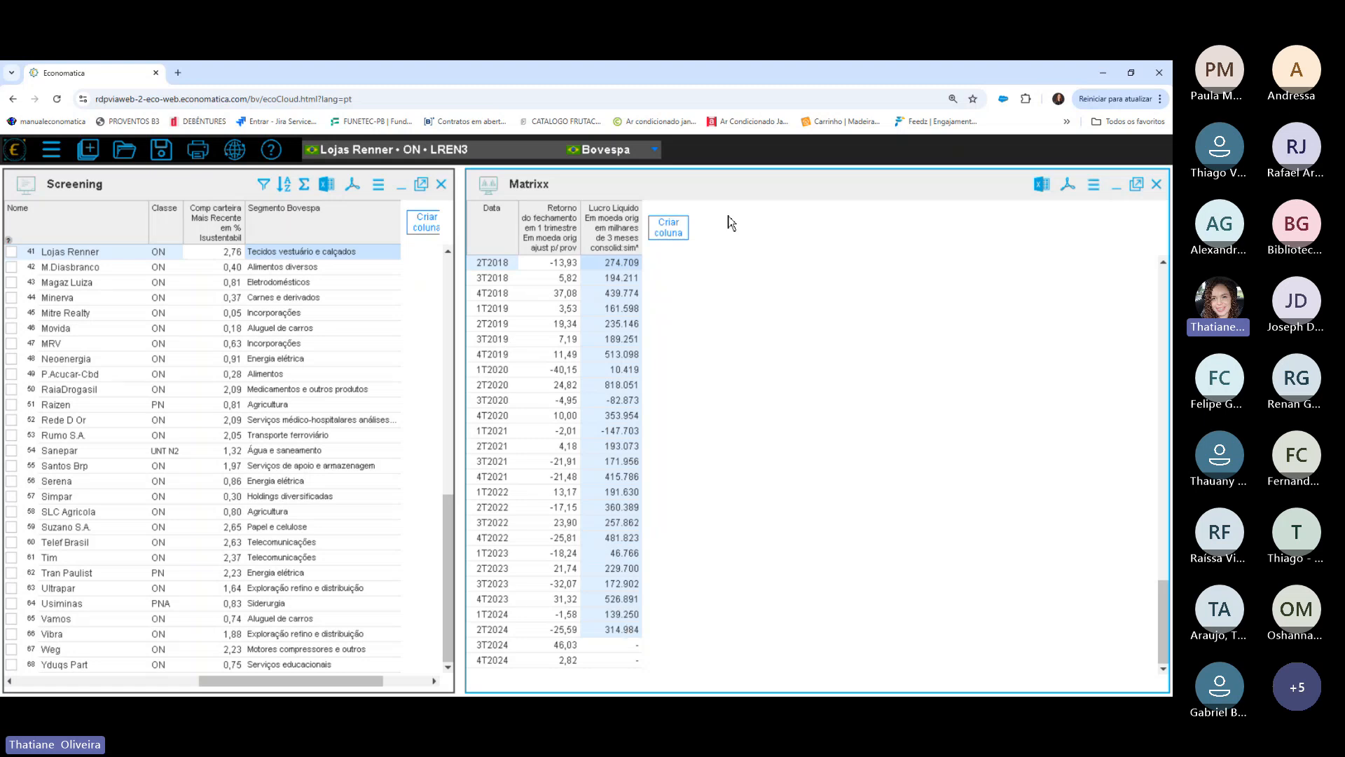
Add a Matrixx column for Patrim liq consolidado from the Ind&ComBr statements and compare it with the Lucro Líquido column.
left_click(669, 232)
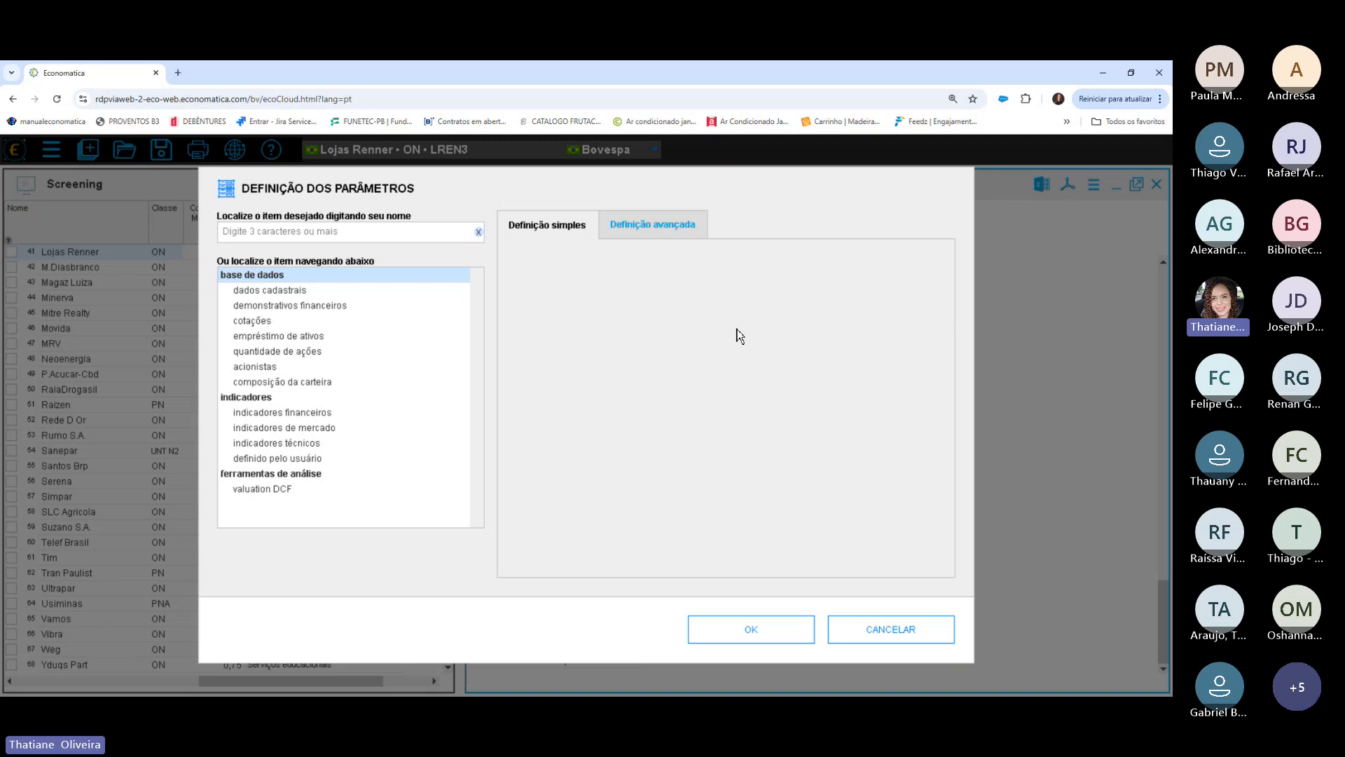
left_click(324, 308)
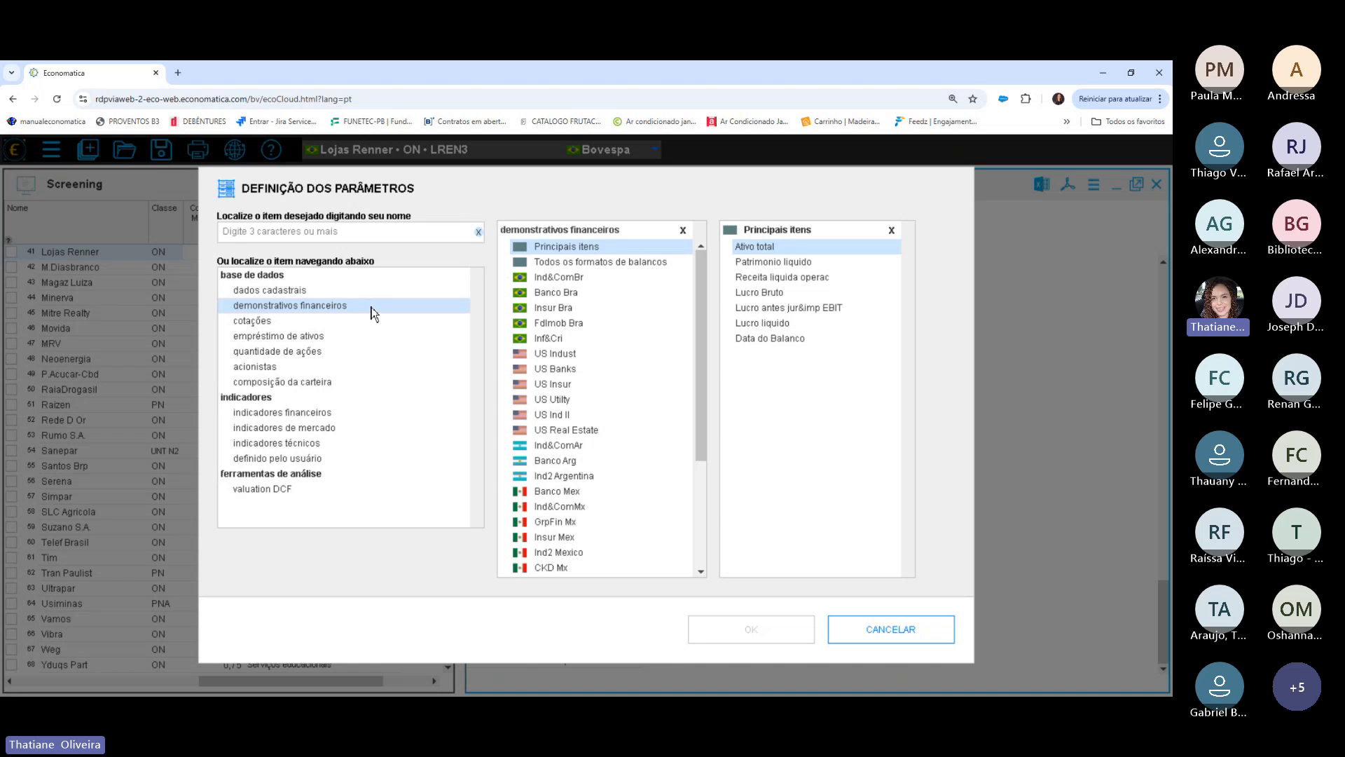
left_click(552, 279)
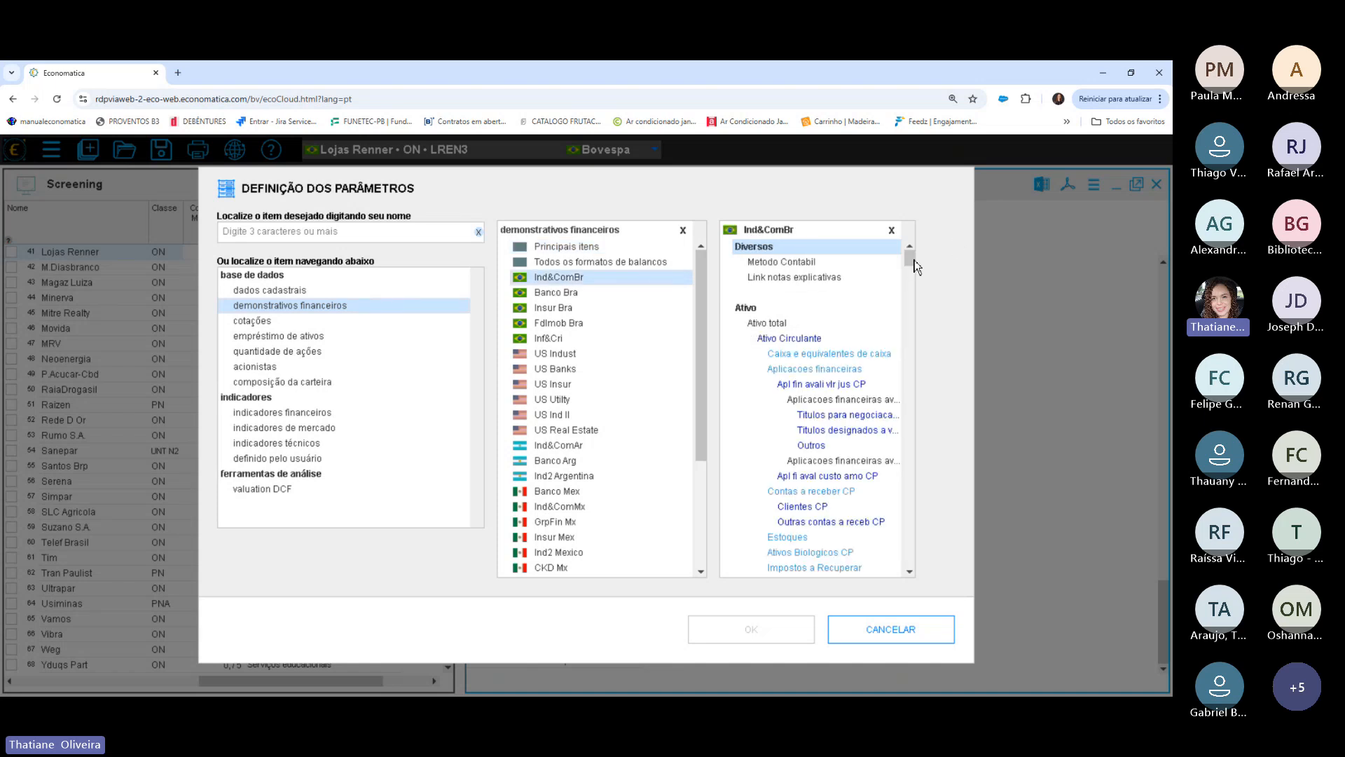
left_click_drag(915, 259, 913, 360)
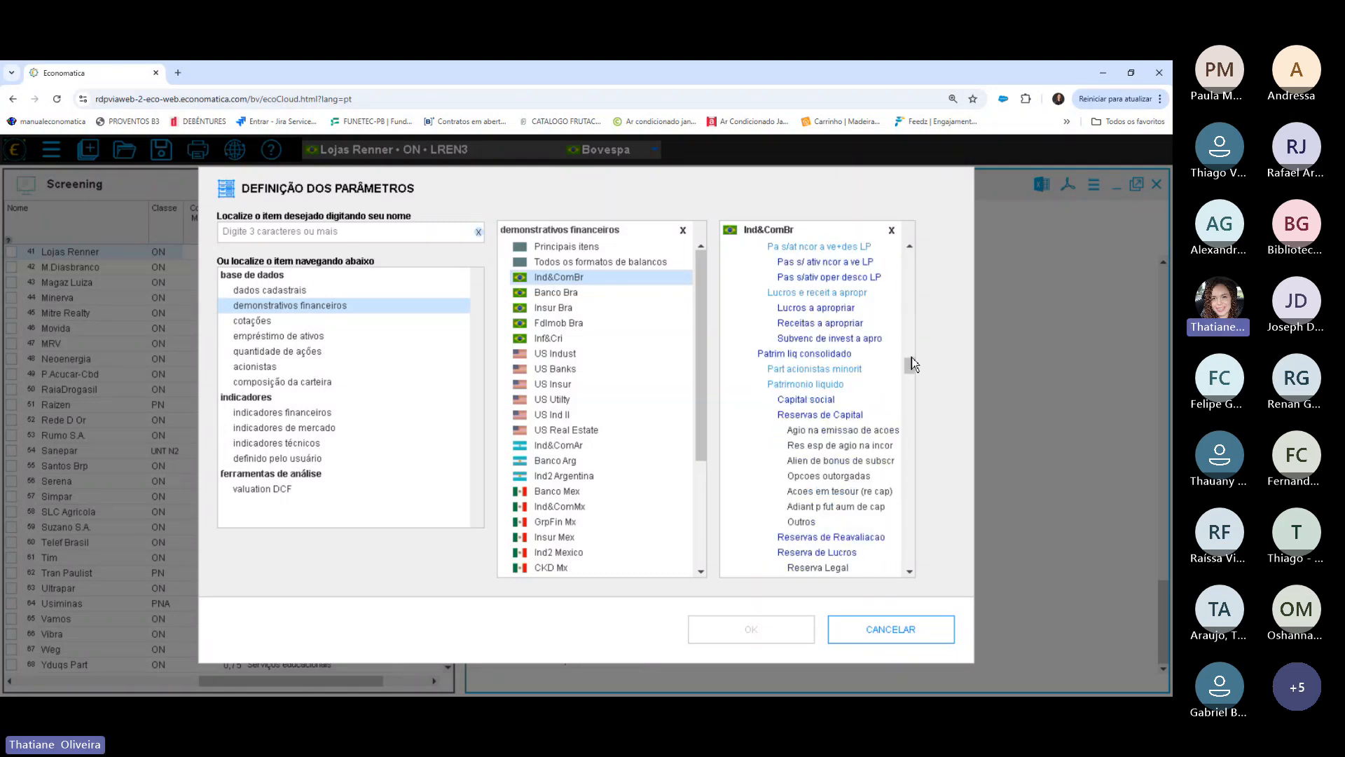
left_click(806, 355)
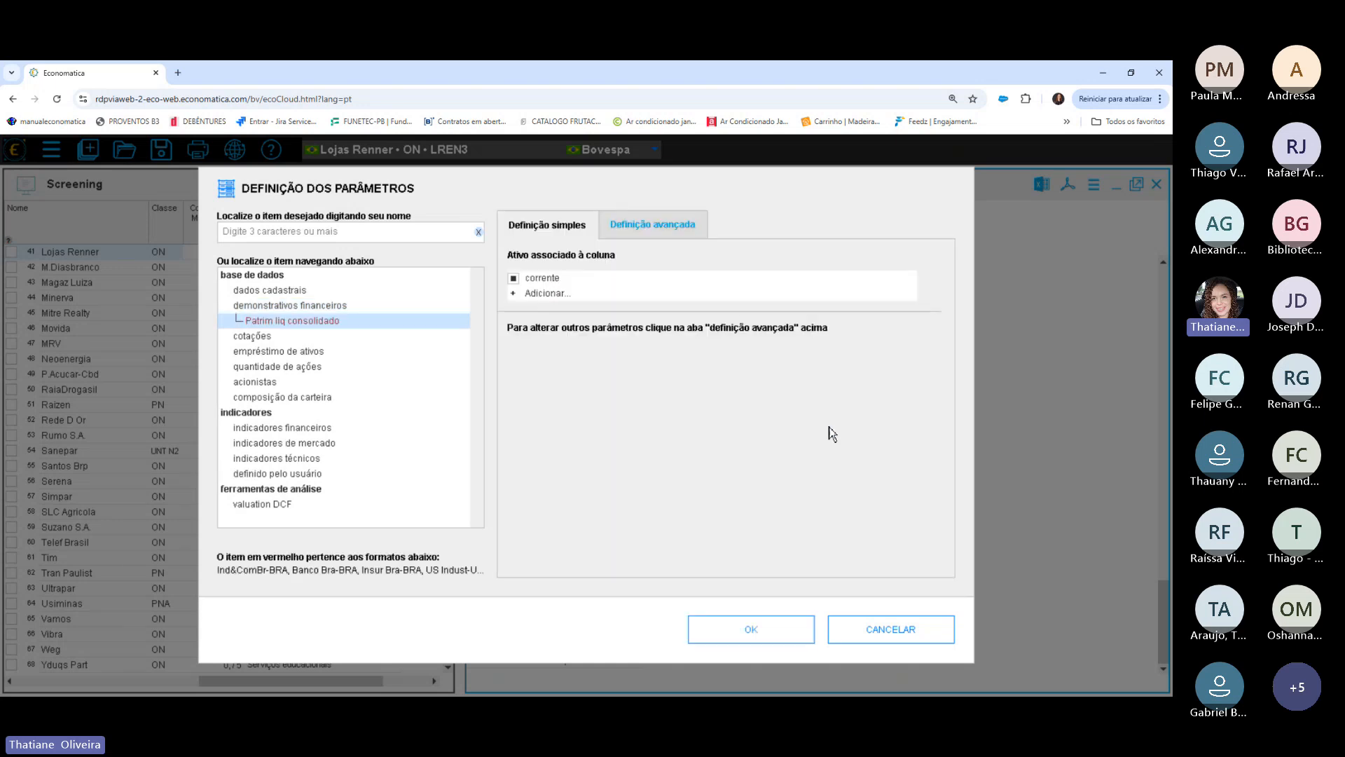
left_click(745, 623)
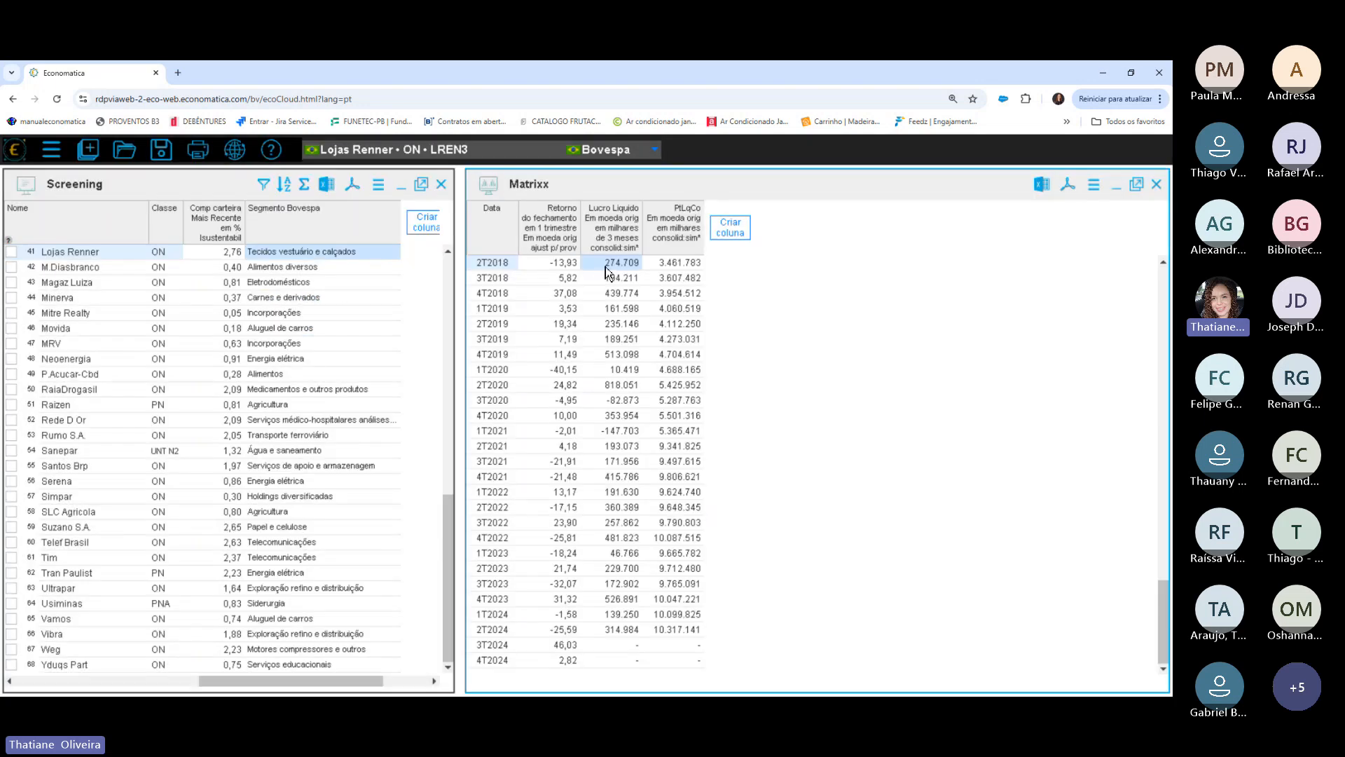
left_click_drag(610, 263, 686, 633)
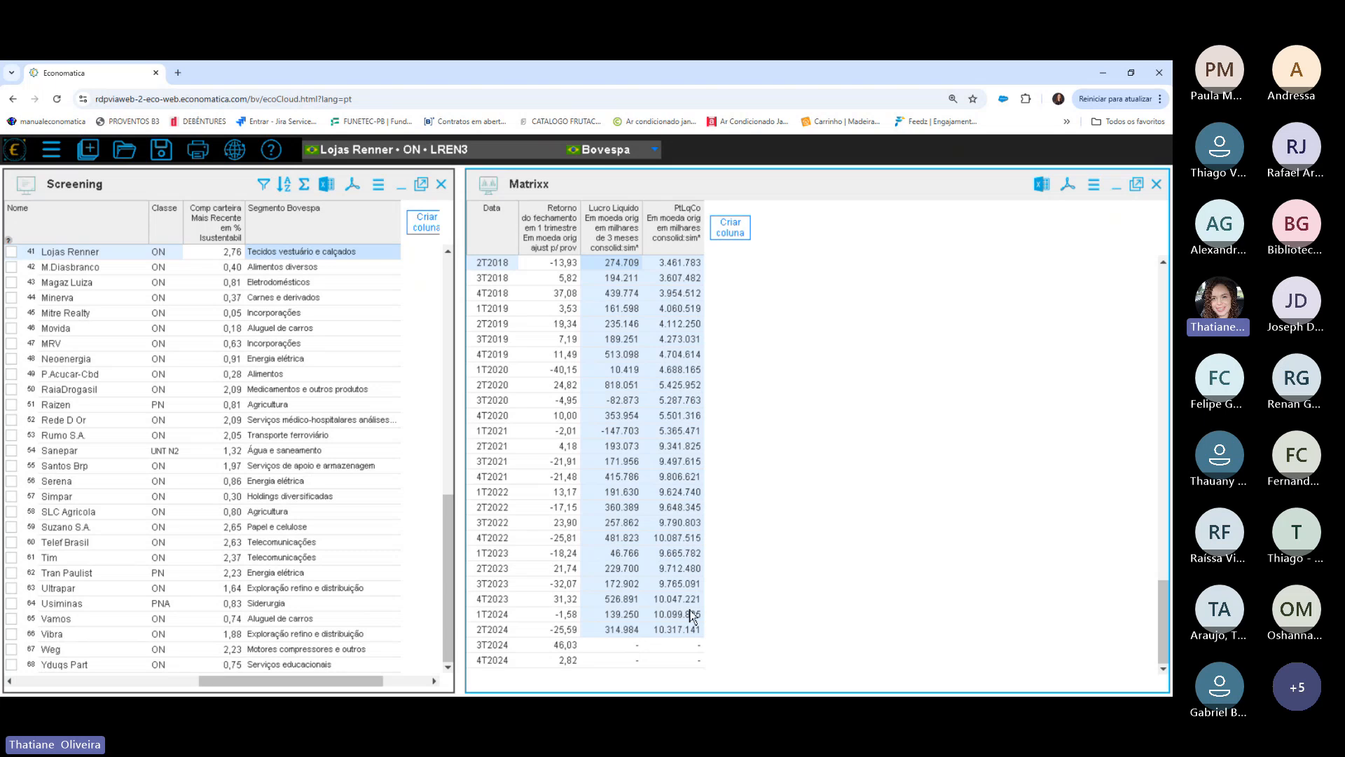
left_click(689, 328)
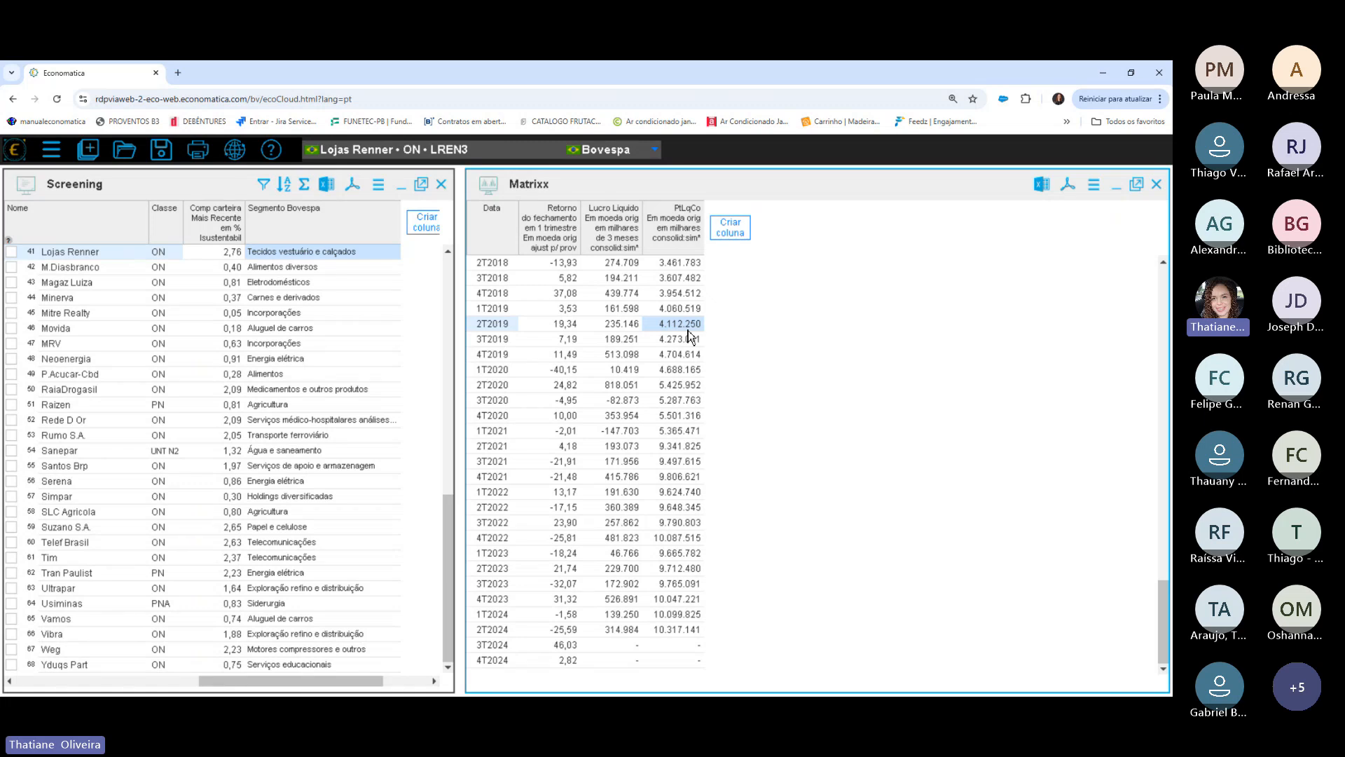
left_click(676, 230)
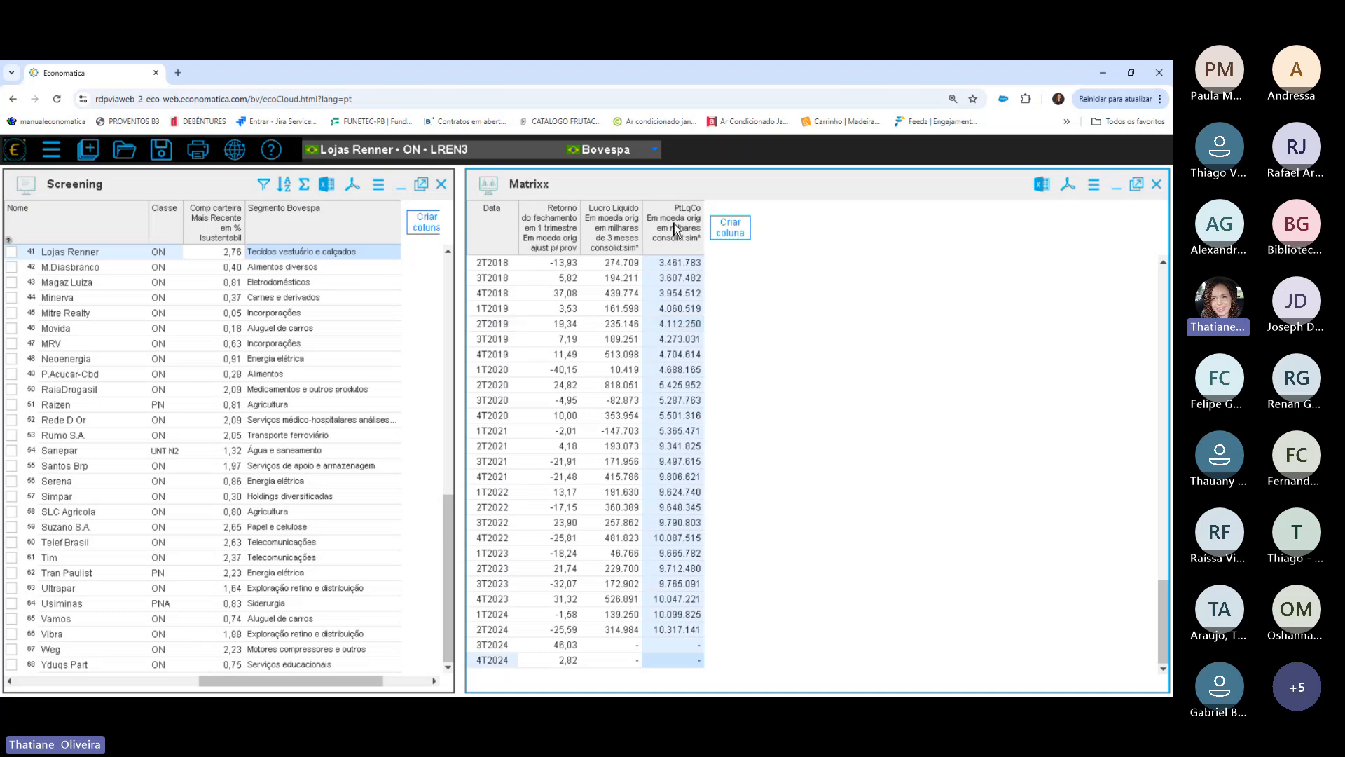
left_click(627, 240)
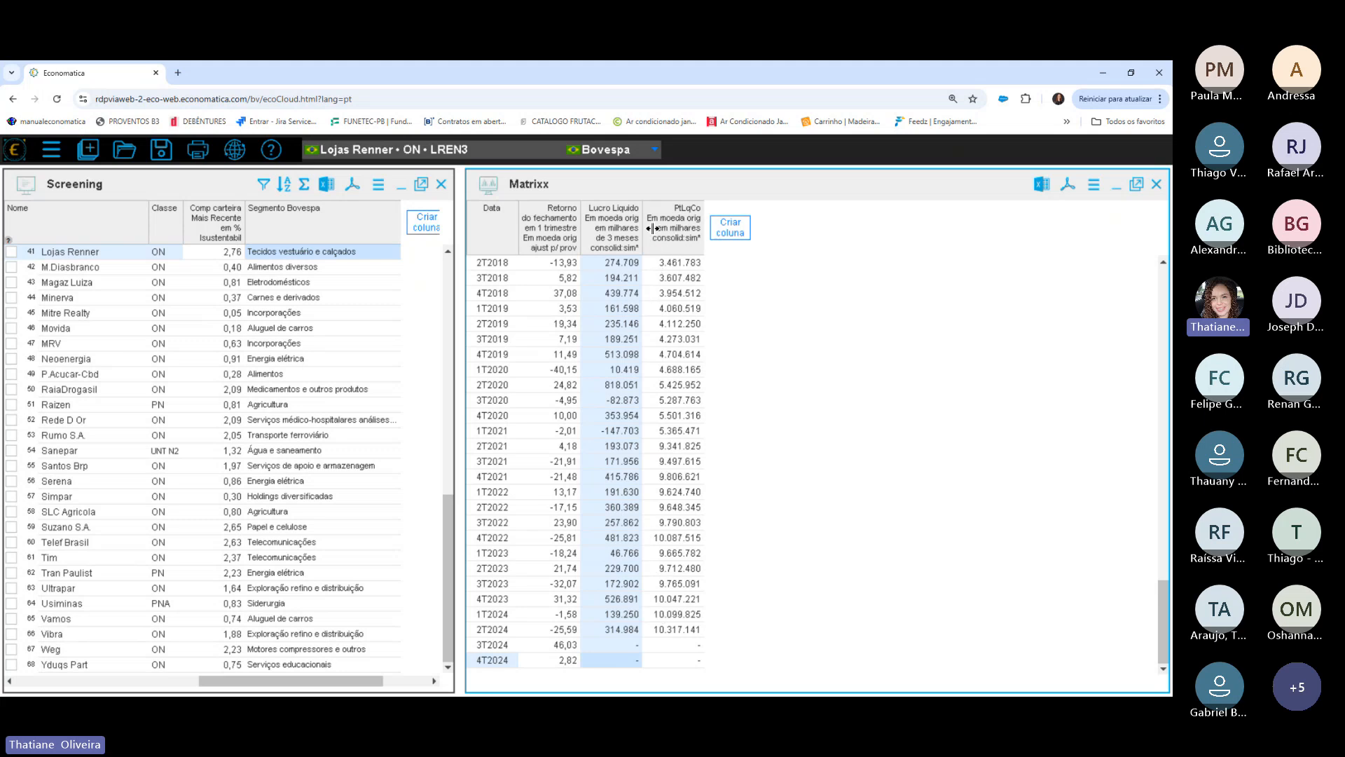
Start a new Matrixx column with a user-defined indicator and enter the formula =C-B, subtracting net income from consolidated equity.
left_click(743, 233)
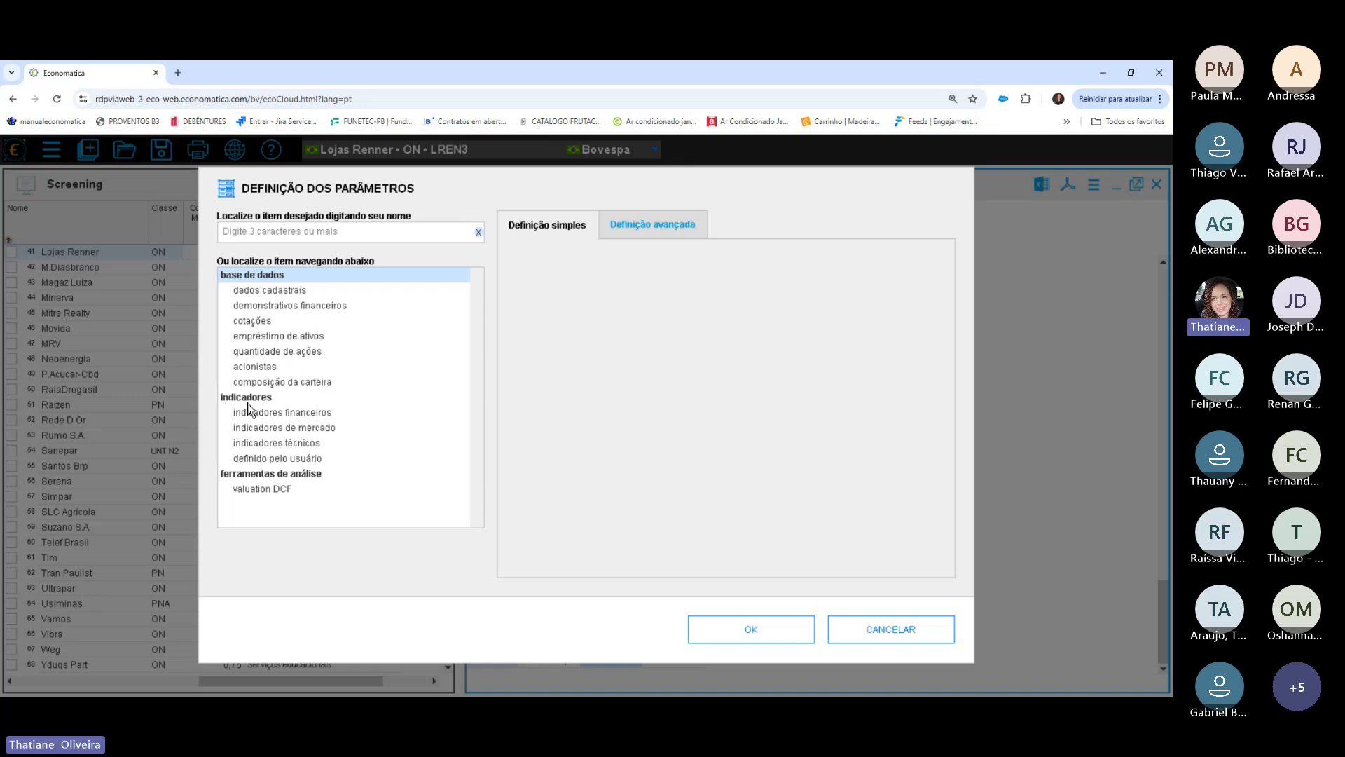
left_click(279, 461)
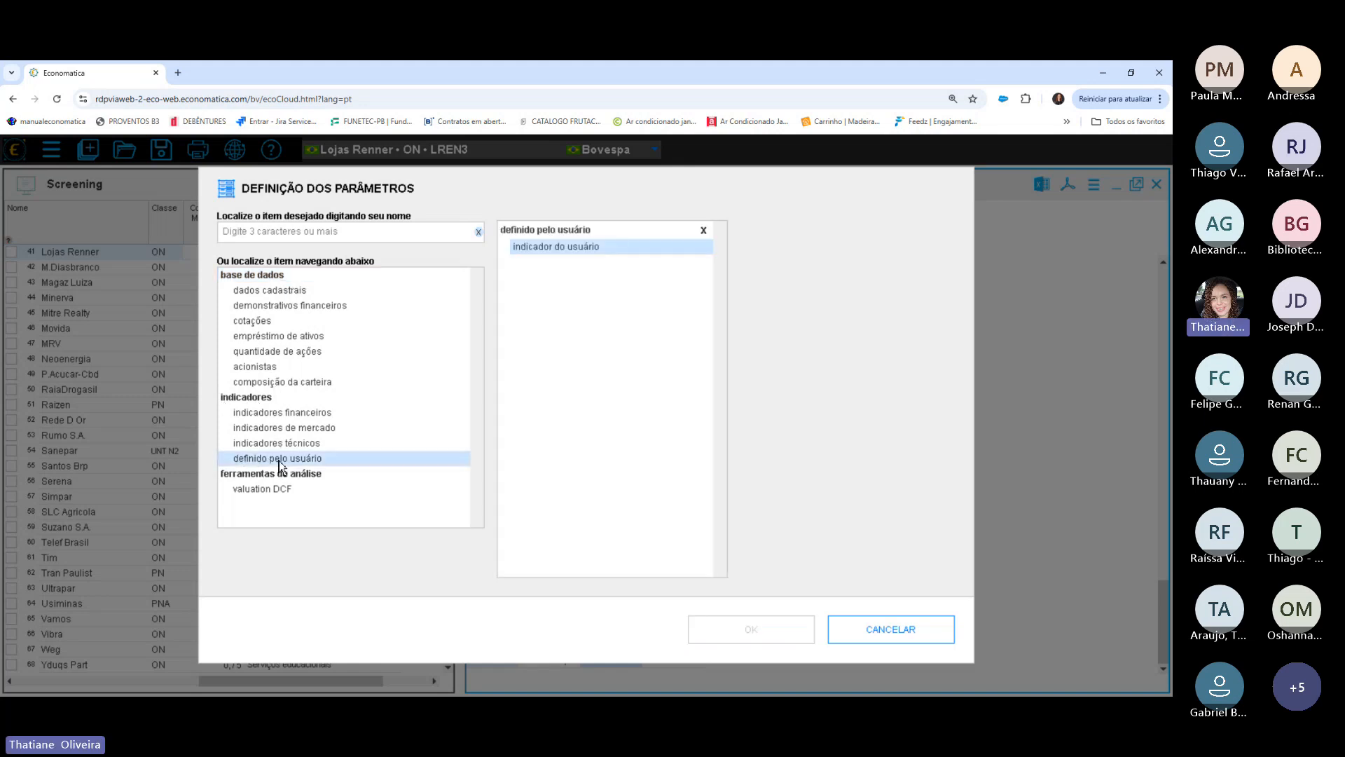
left_click(542, 248)
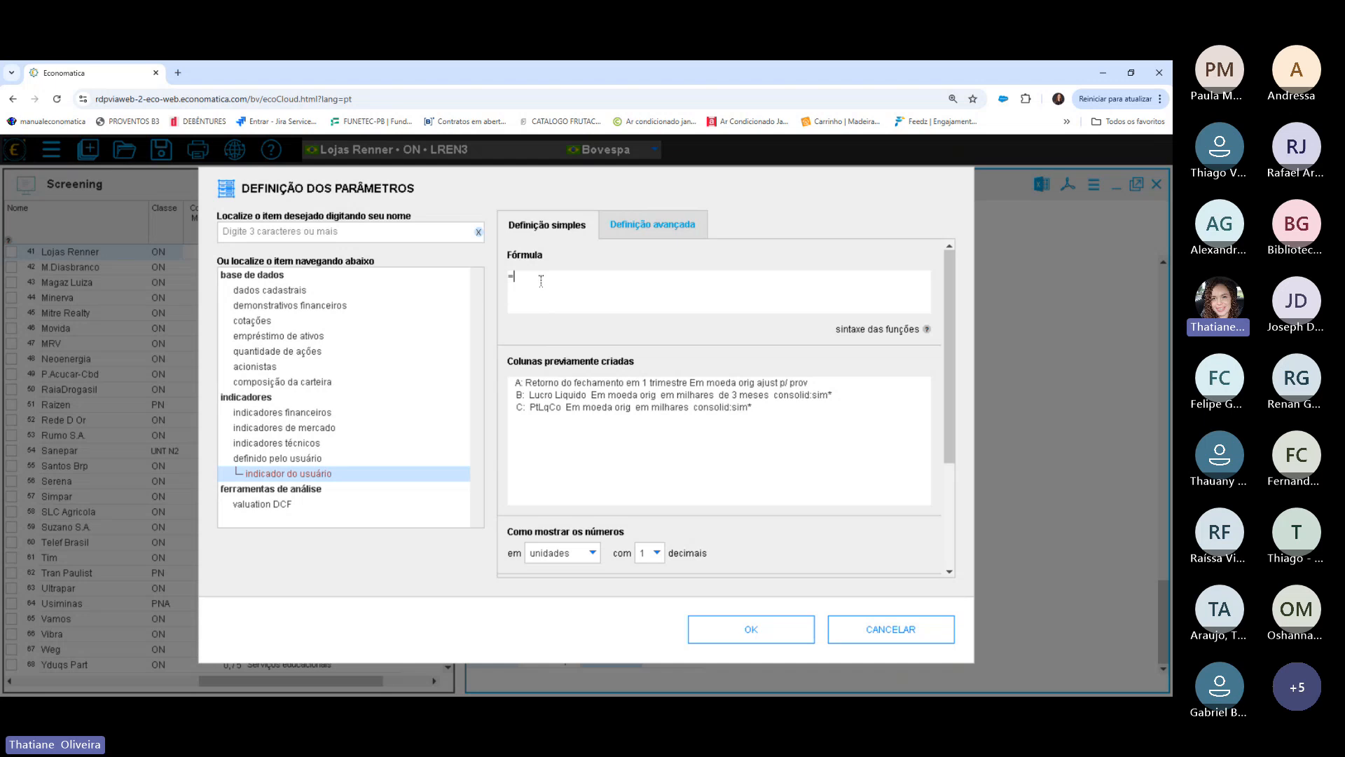
type("C-")
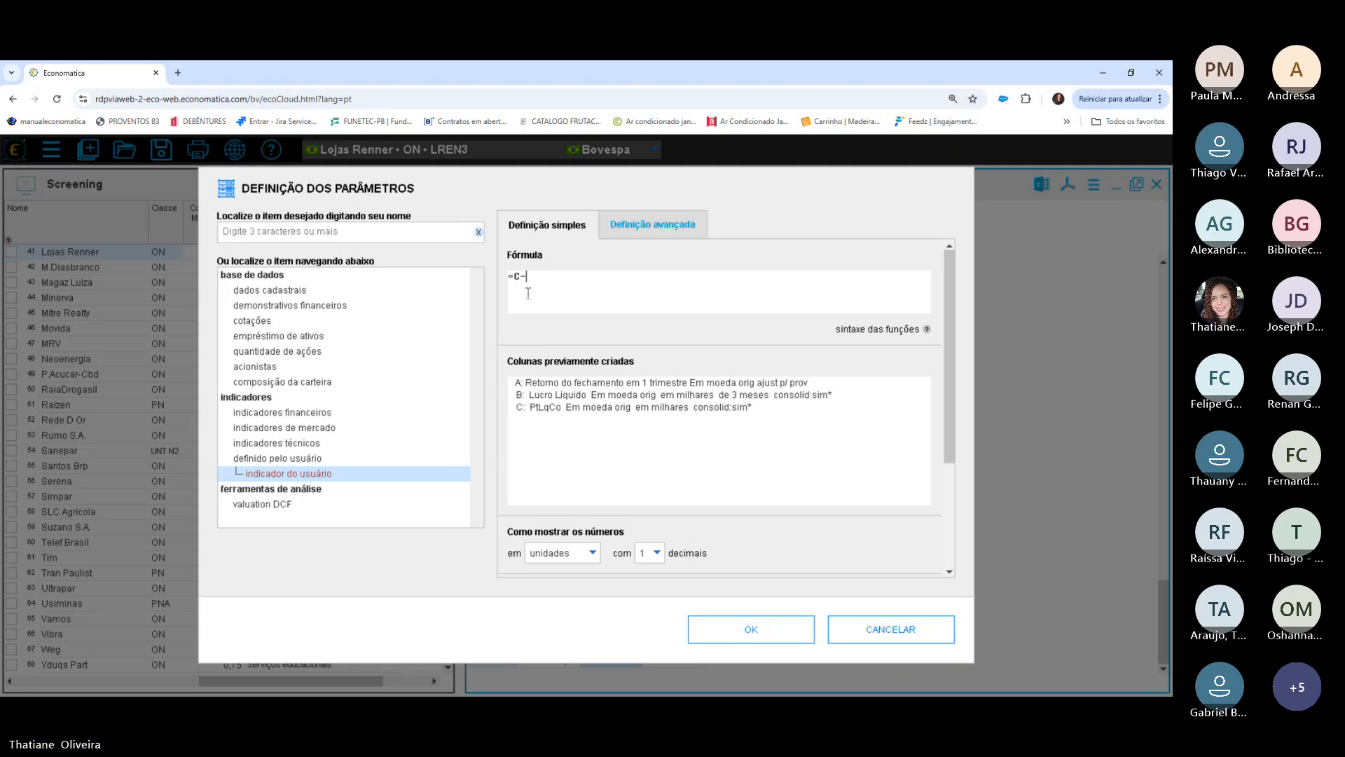
type("B")
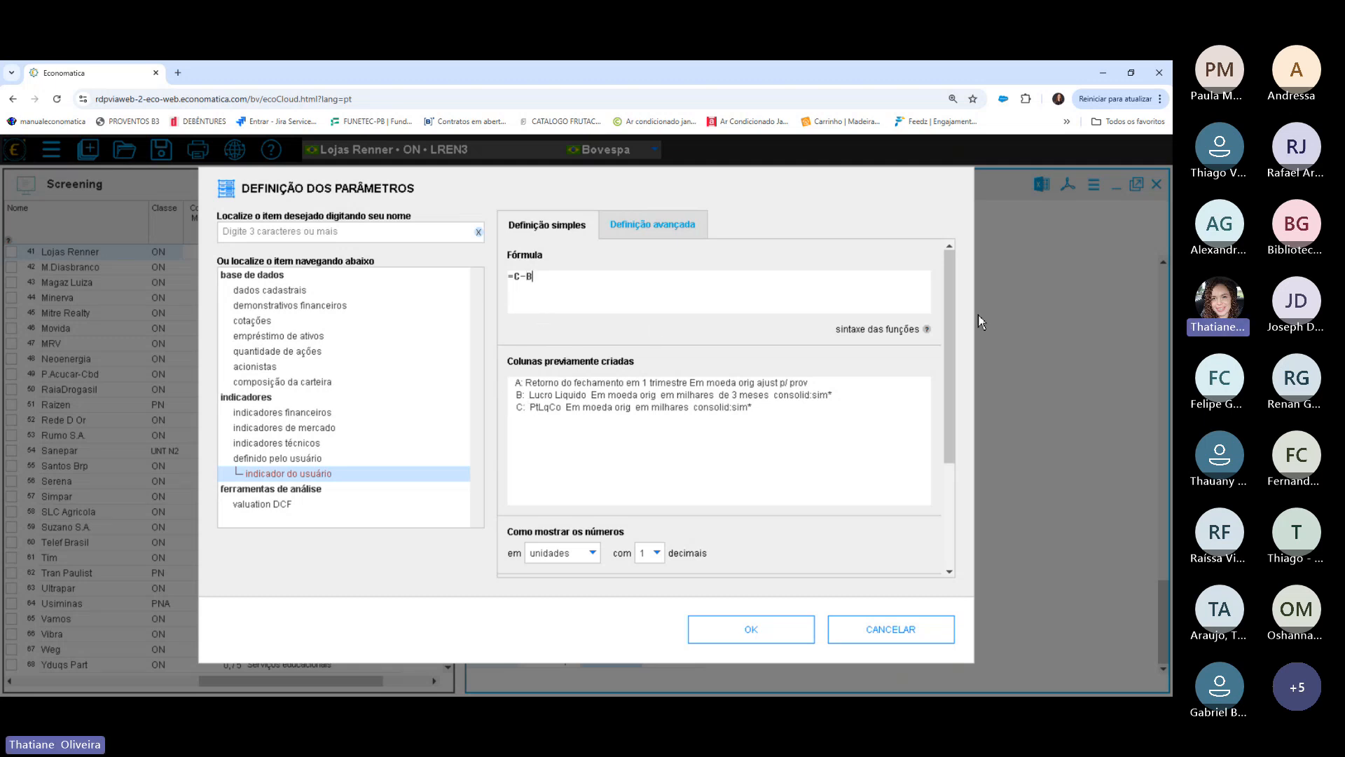
Display the user indicator in milhares with 0 decimals, set its first legend line to PL-LL, and create the column.
left_click_drag(948, 292, 946, 388)
left_click(593, 391)
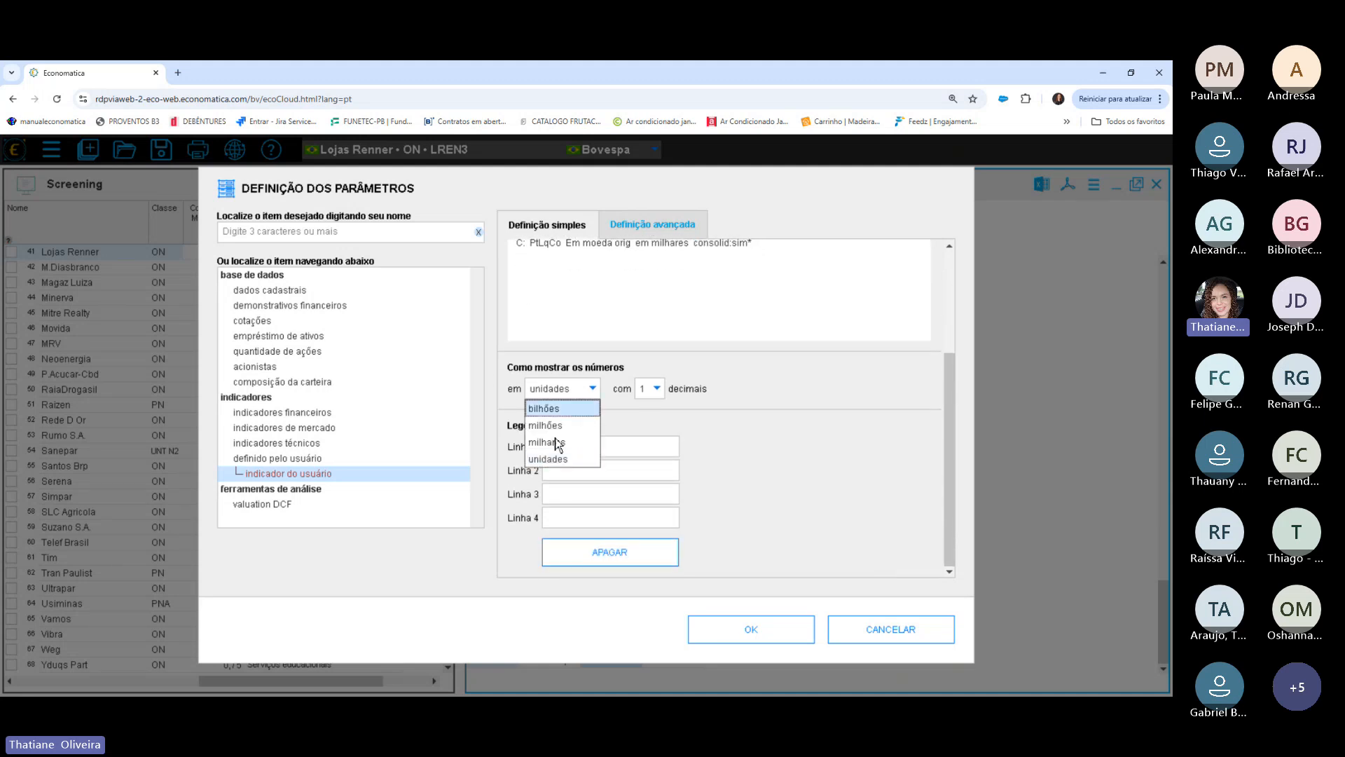
left_click(554, 425)
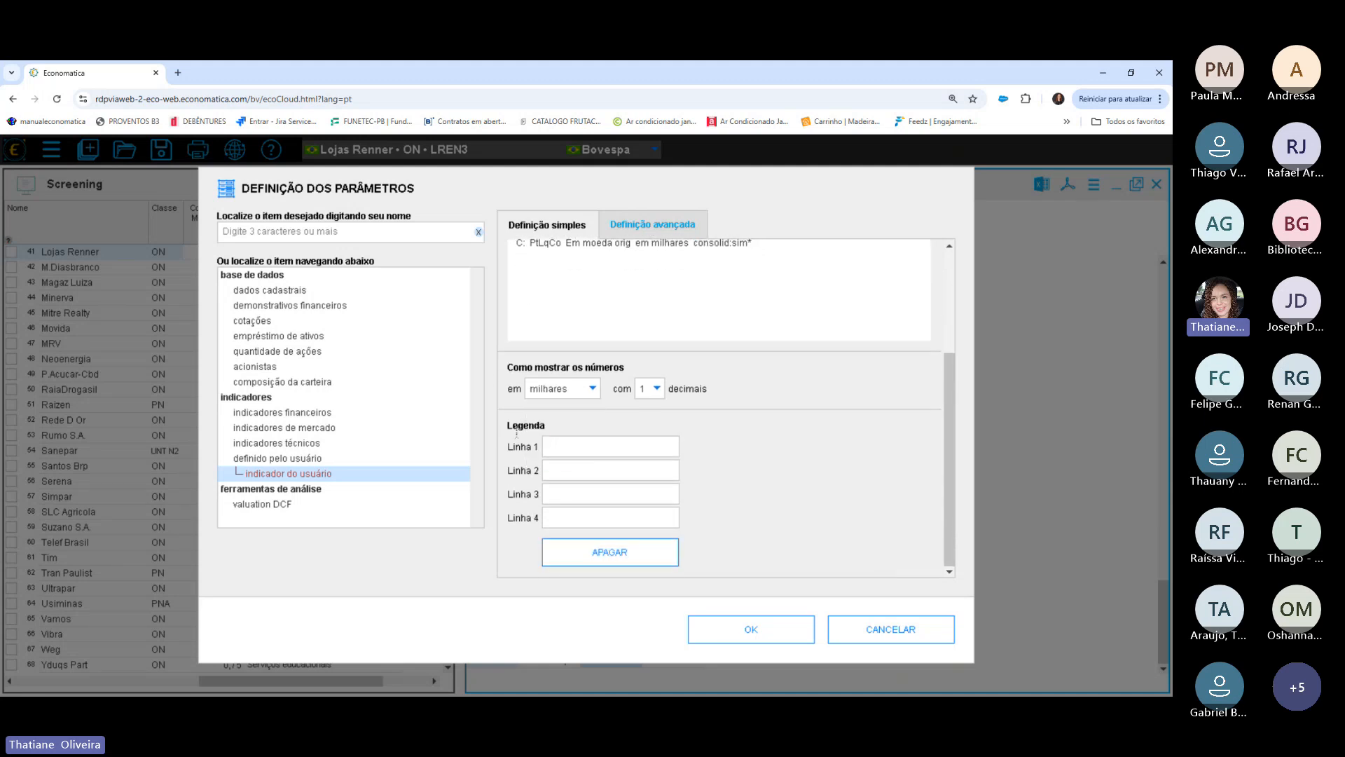
left_click_drag(610, 180, 637, 498)
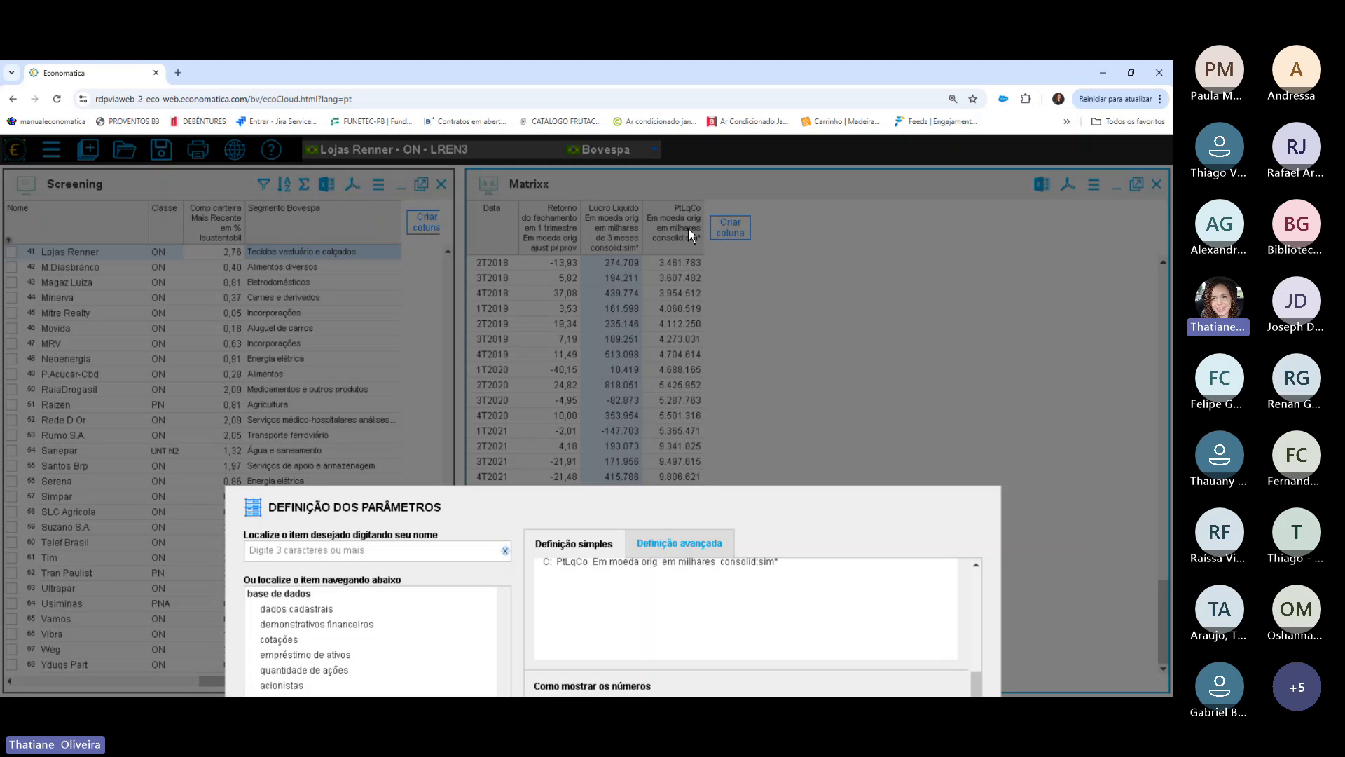
left_click(638, 408)
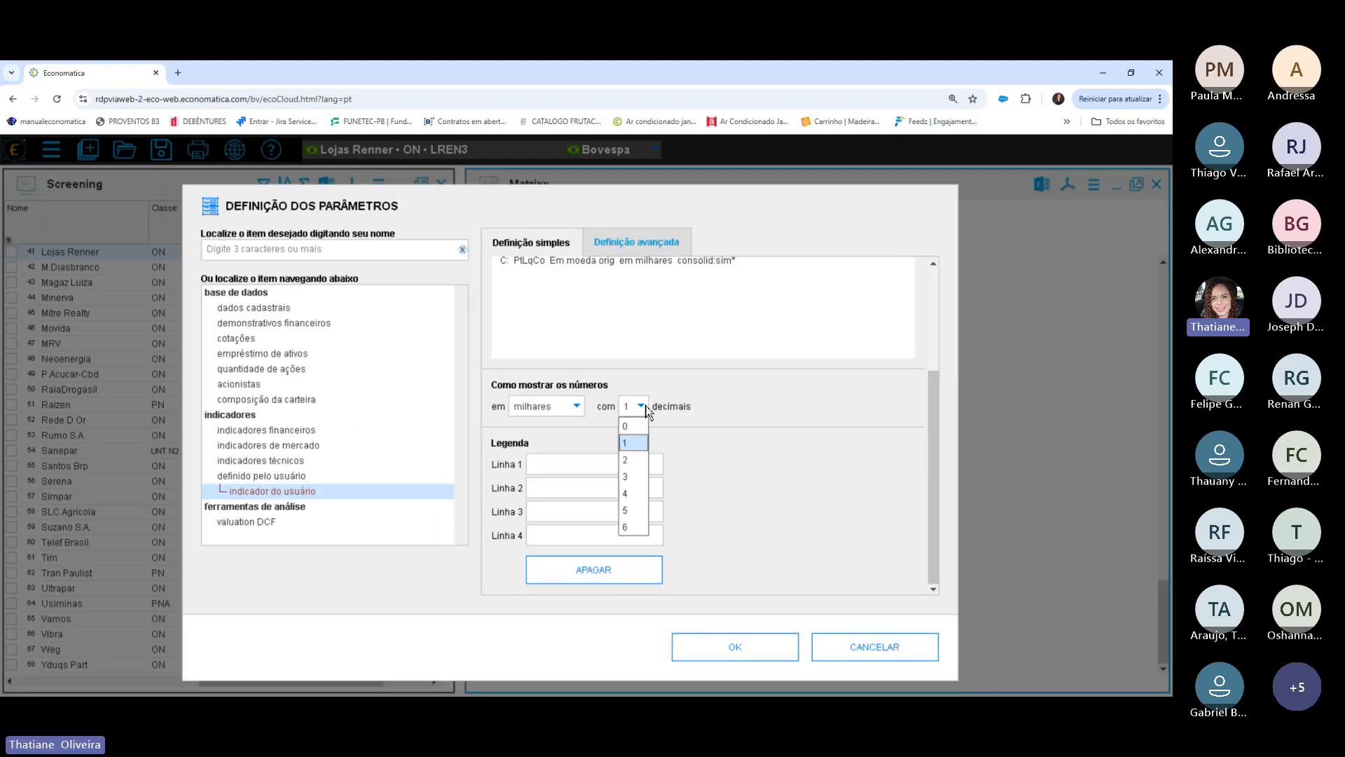
left_click(637, 424)
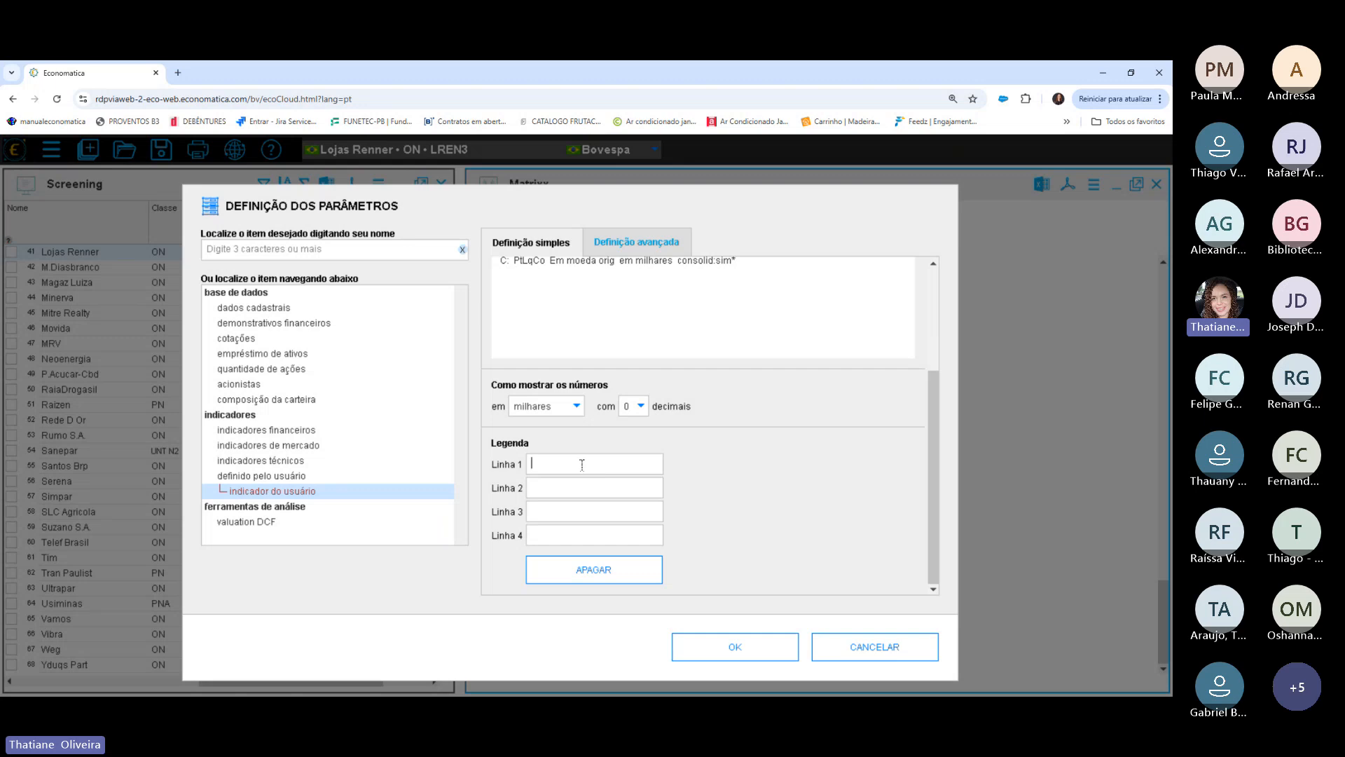
type("PL-LL")
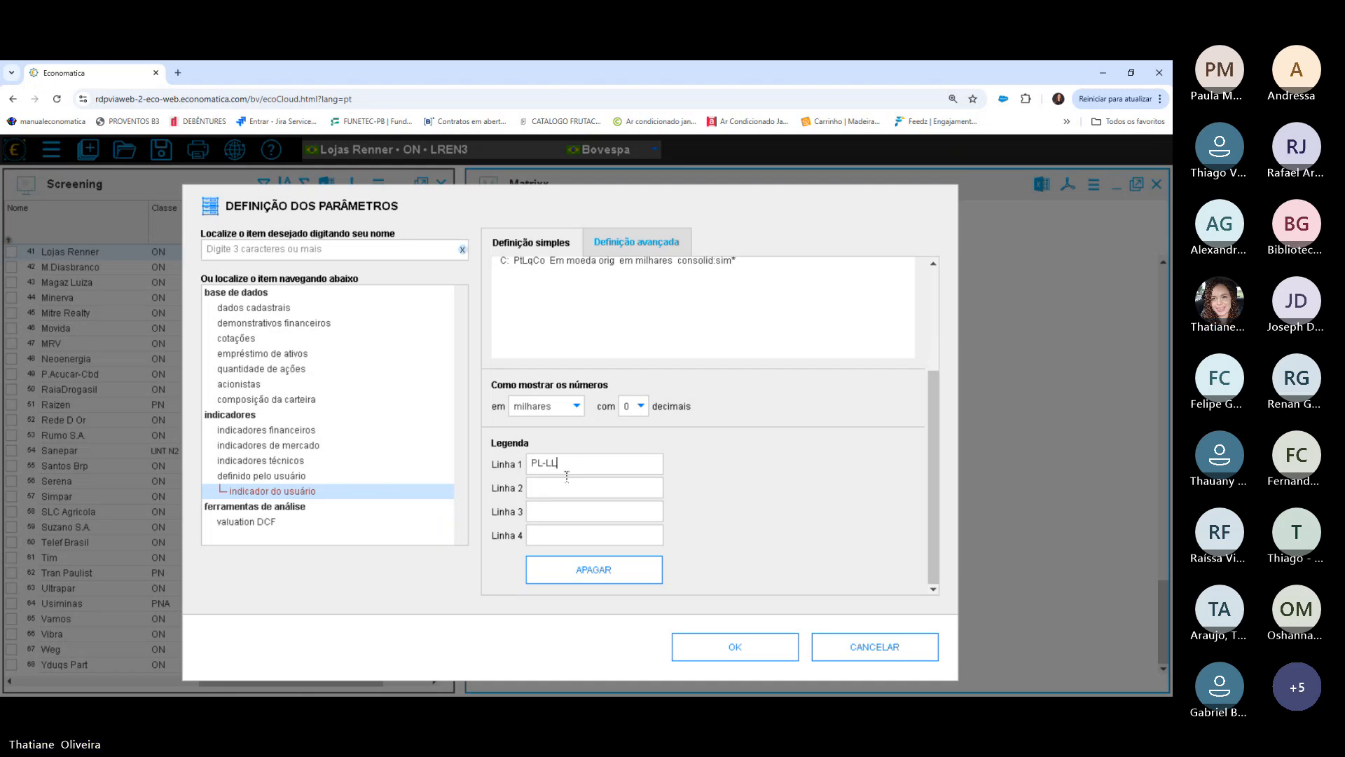
left_click(788, 650)
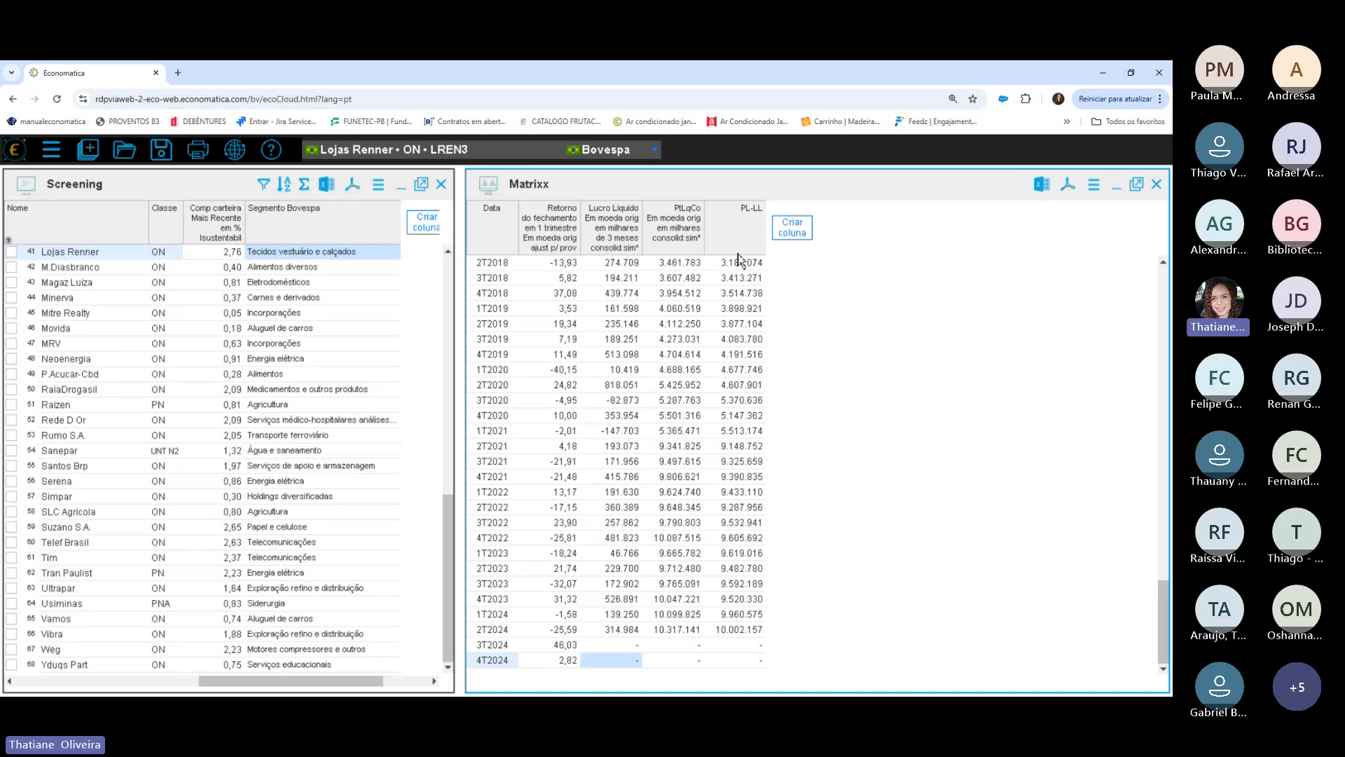
Examine the quarterly PL-LL column in Matrixx alongside the Retorno and Lucro Líquido columns.
left_click_drag(740, 263, 734, 629)
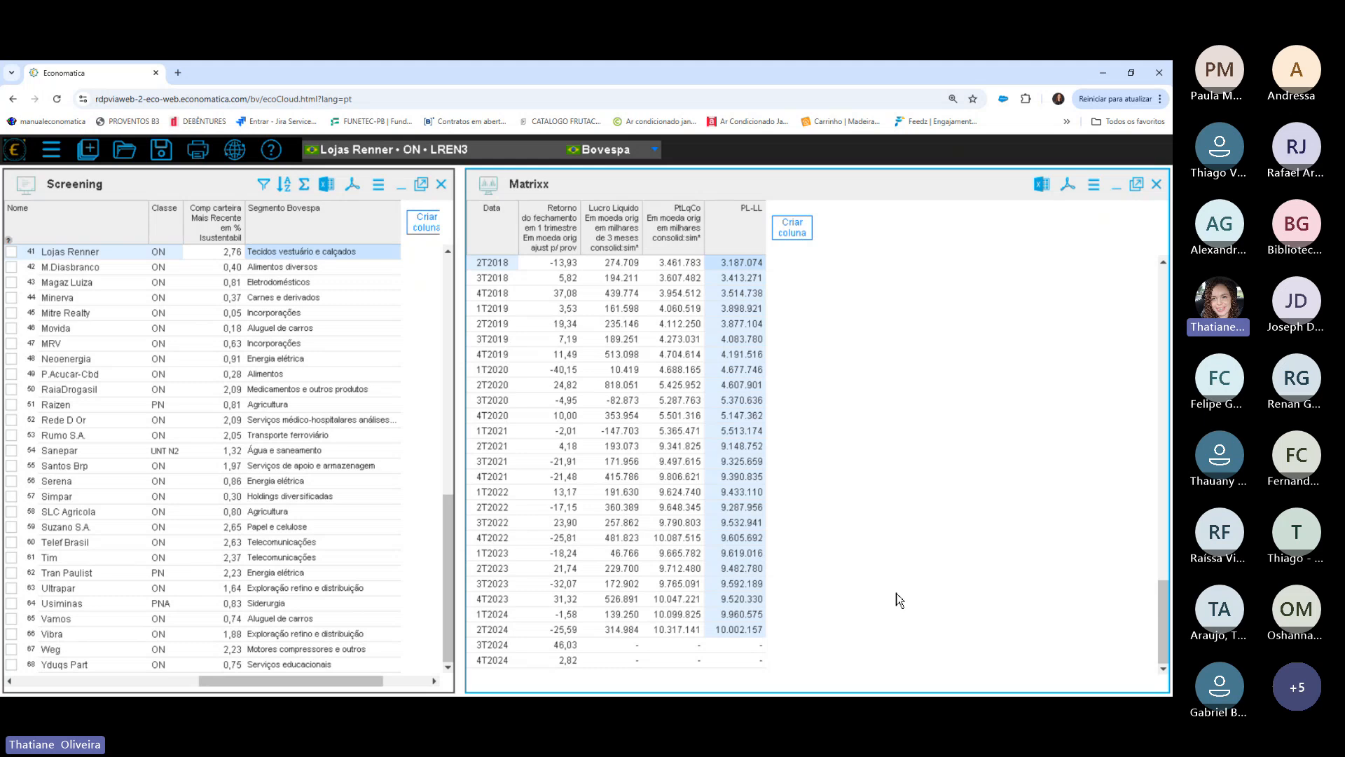
left_click(548, 226)
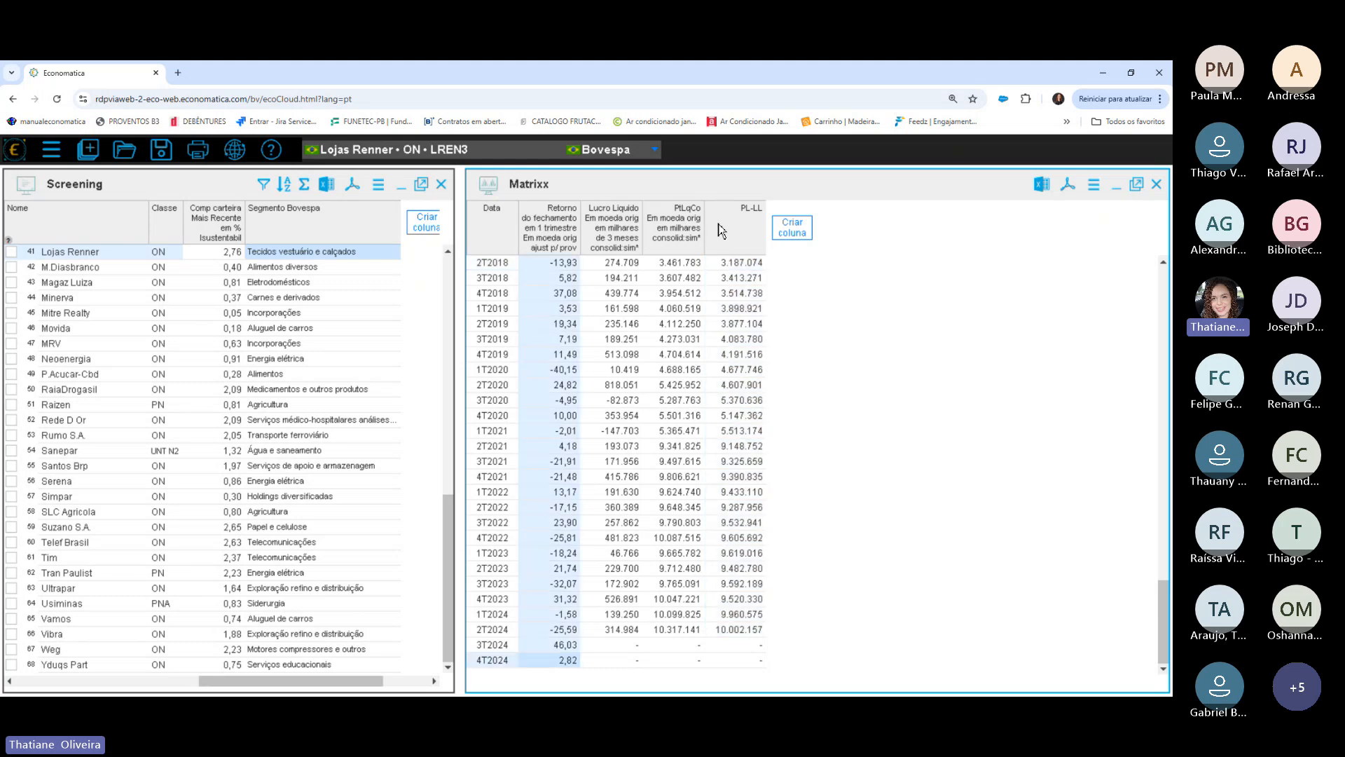
left_click(722, 231)
left_click(612, 228)
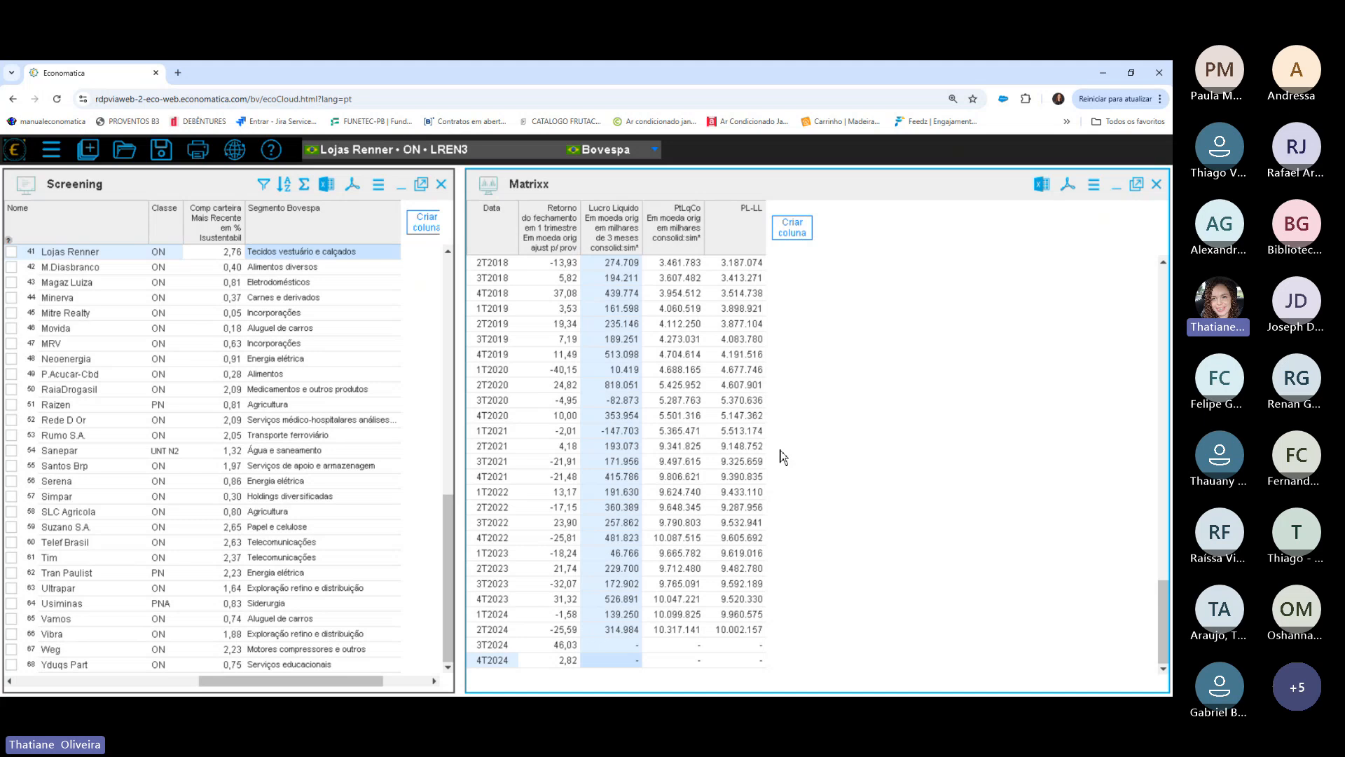
left_click(573, 237)
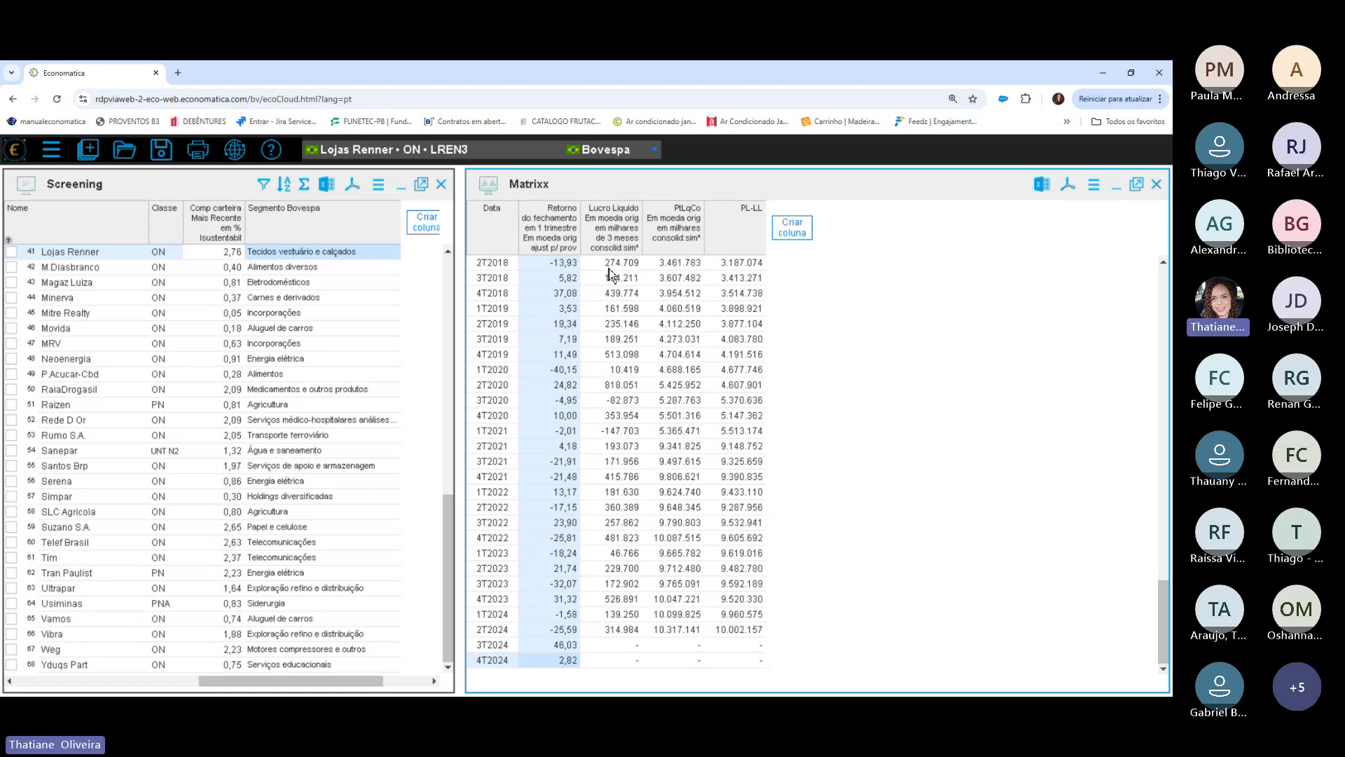
left_click(620, 231)
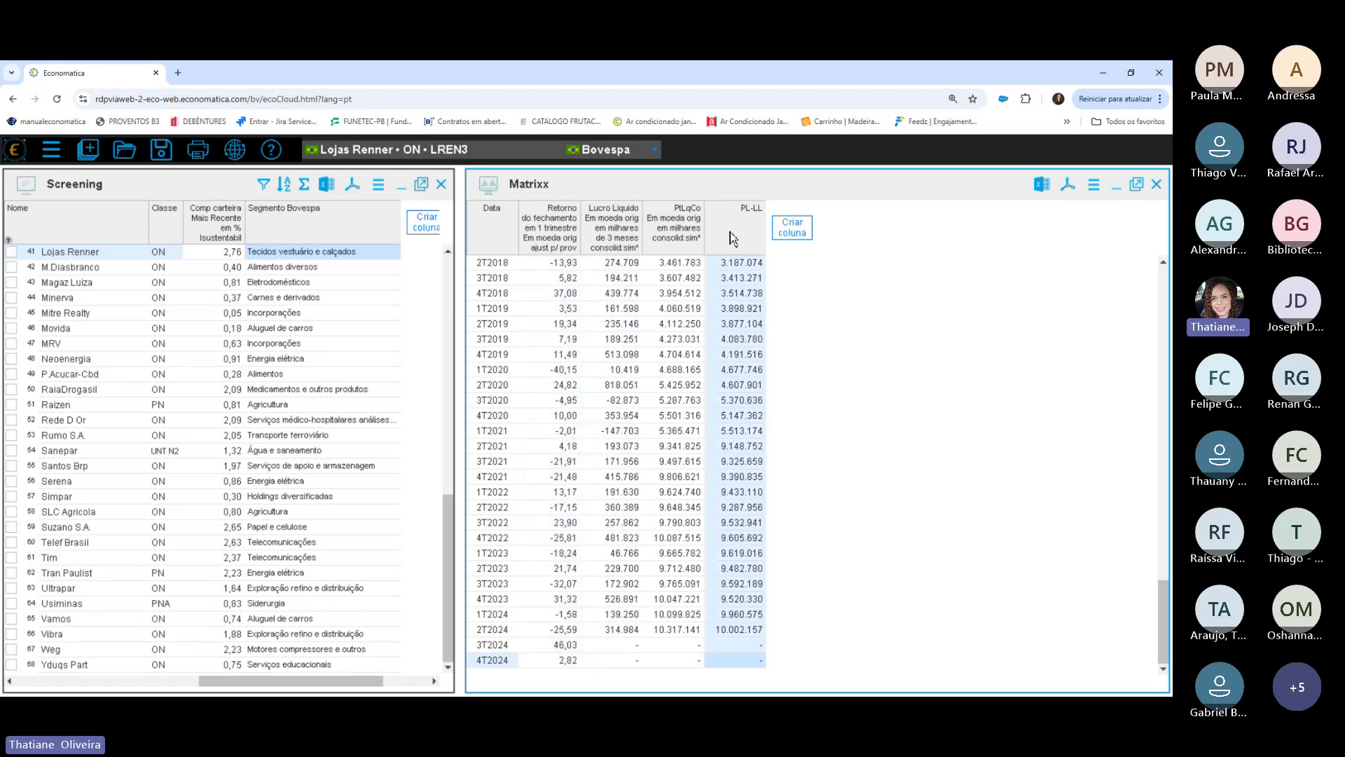
left_click(614, 231)
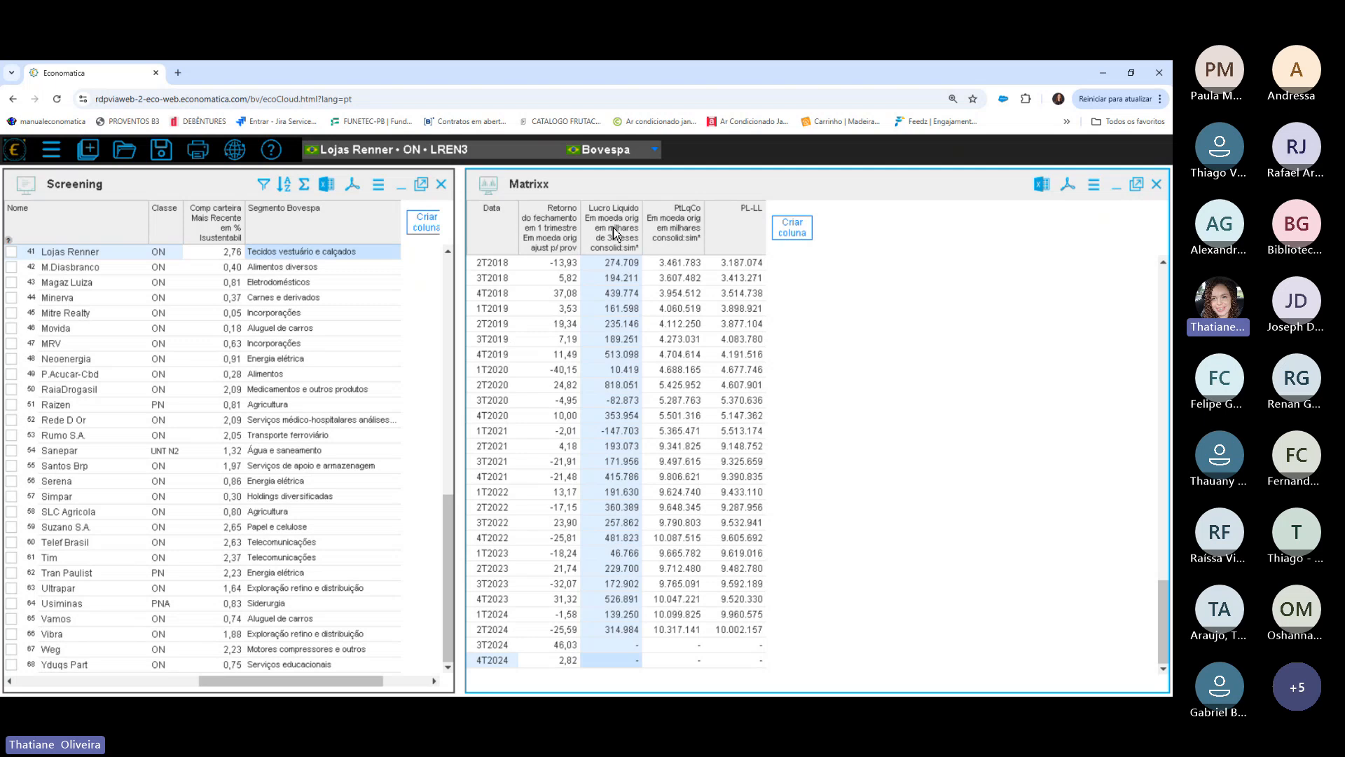
left_click(574, 326)
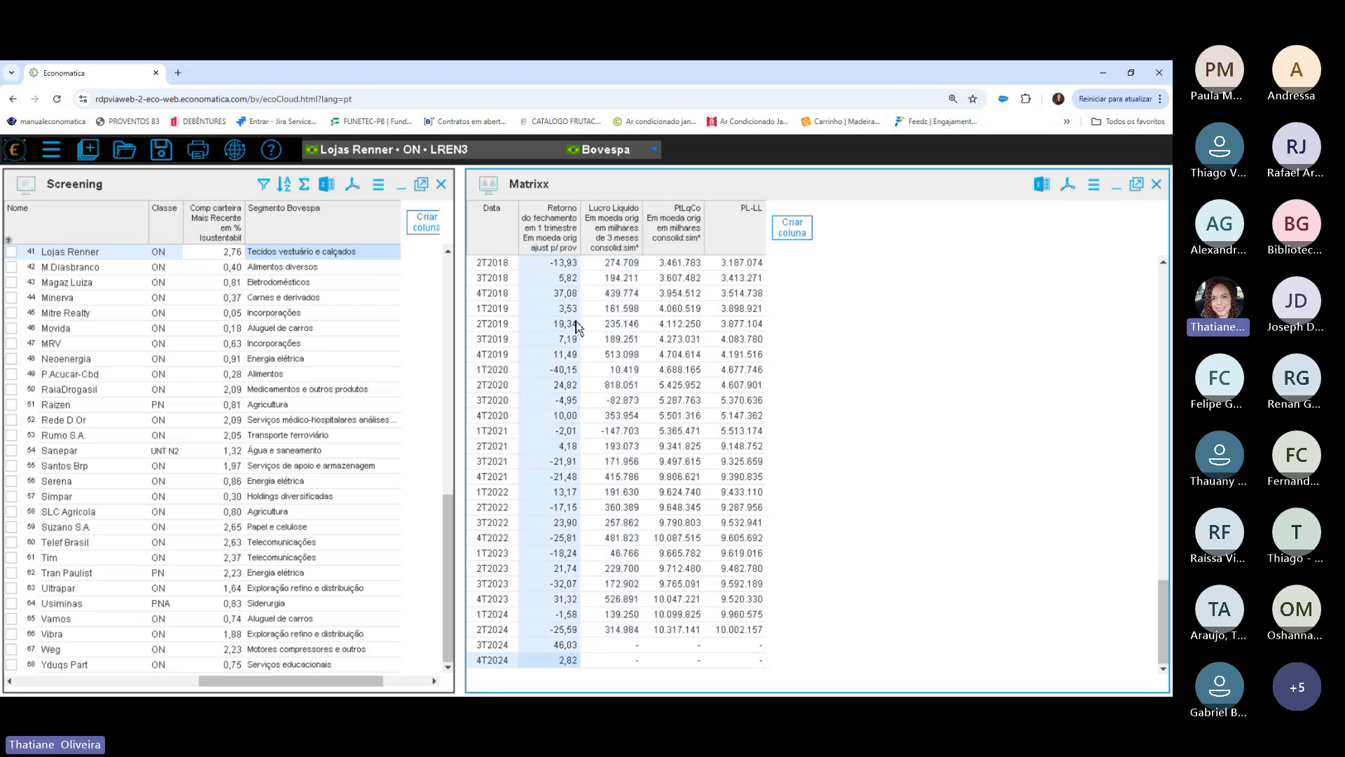
left_click(618, 250)
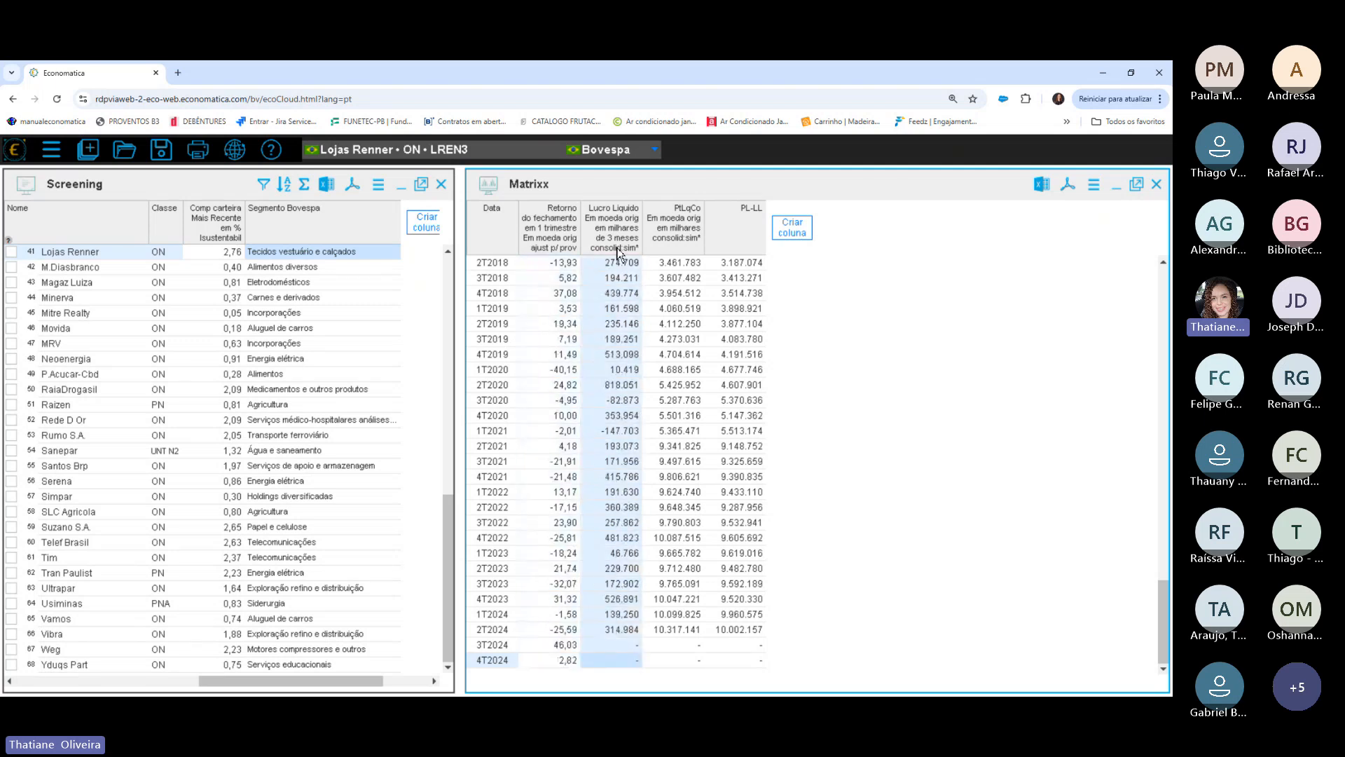
Compare the PL-LL and Lucro Líquido columns across the quarters, including the Retorno column.
left_click(718, 232)
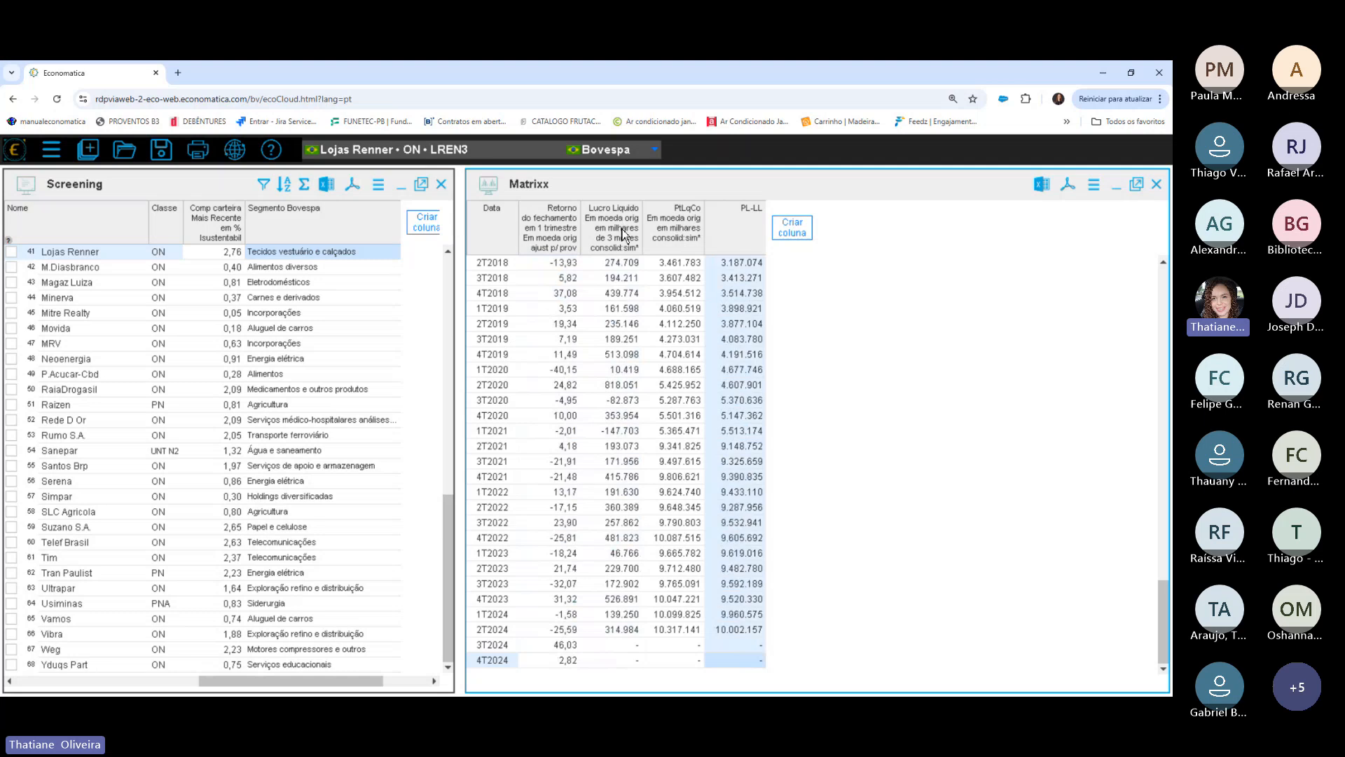
left_click(621, 231)
left_click(729, 224)
left_click(634, 229)
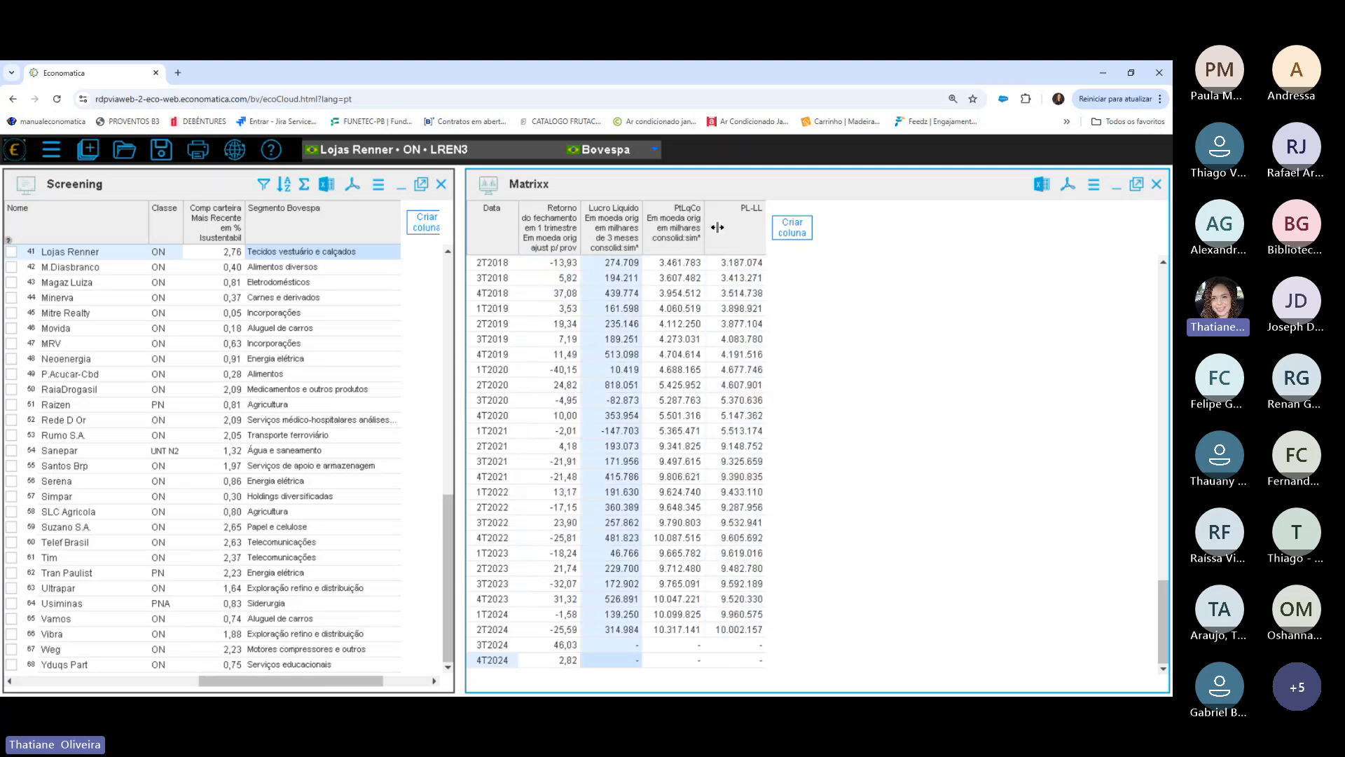
left_click(722, 231)
left_click(618, 231)
left_click(744, 238)
left_click(615, 235)
left_click(570, 233)
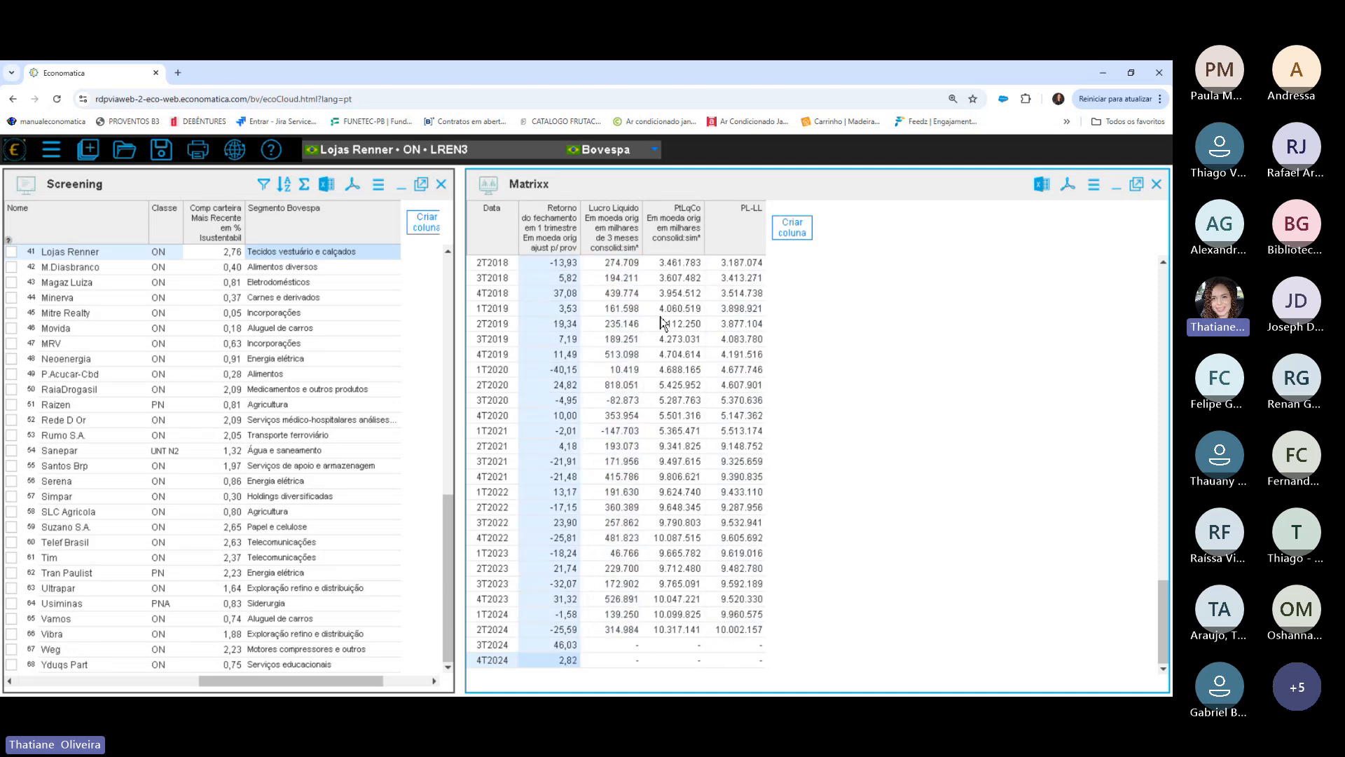
Add a Matrixx column for Quantidade de ações of the current asset and review it with the other columns.
left_click(790, 234)
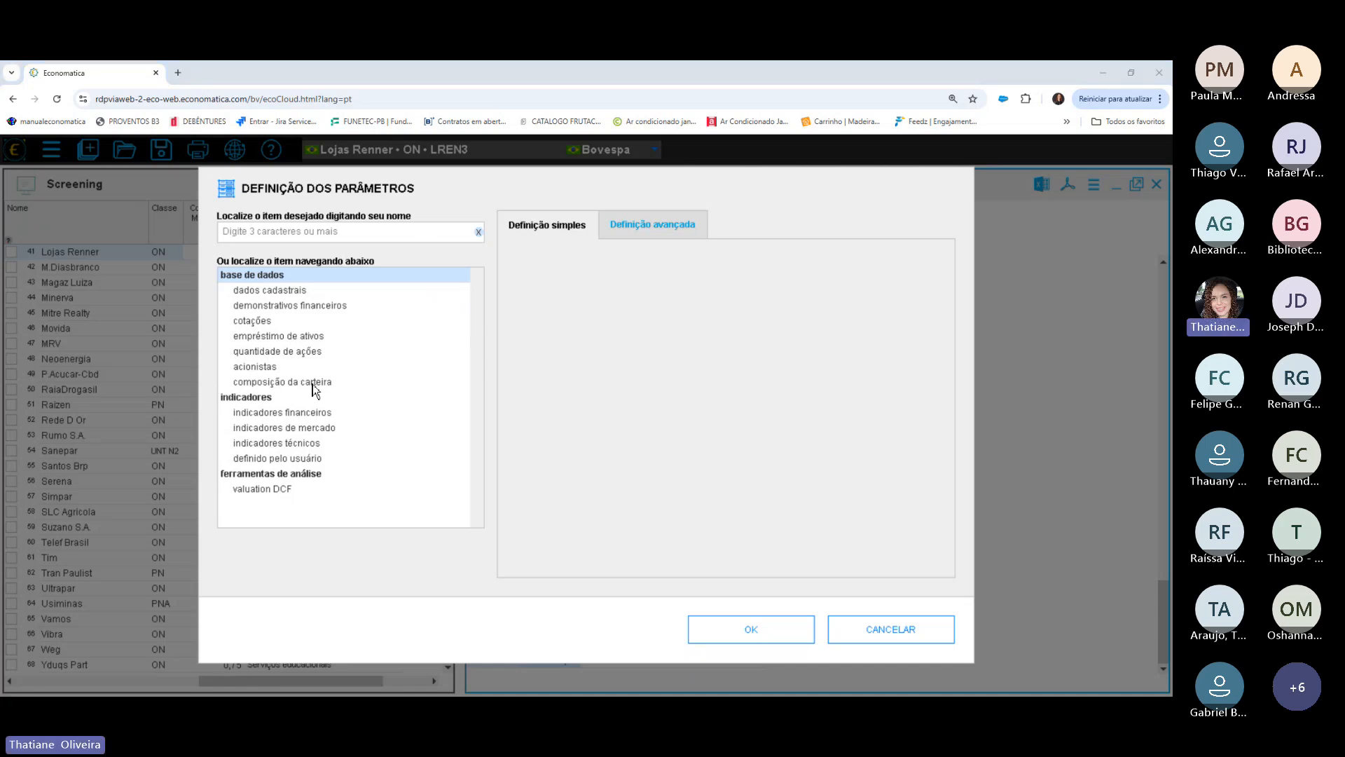
left_click(290, 349)
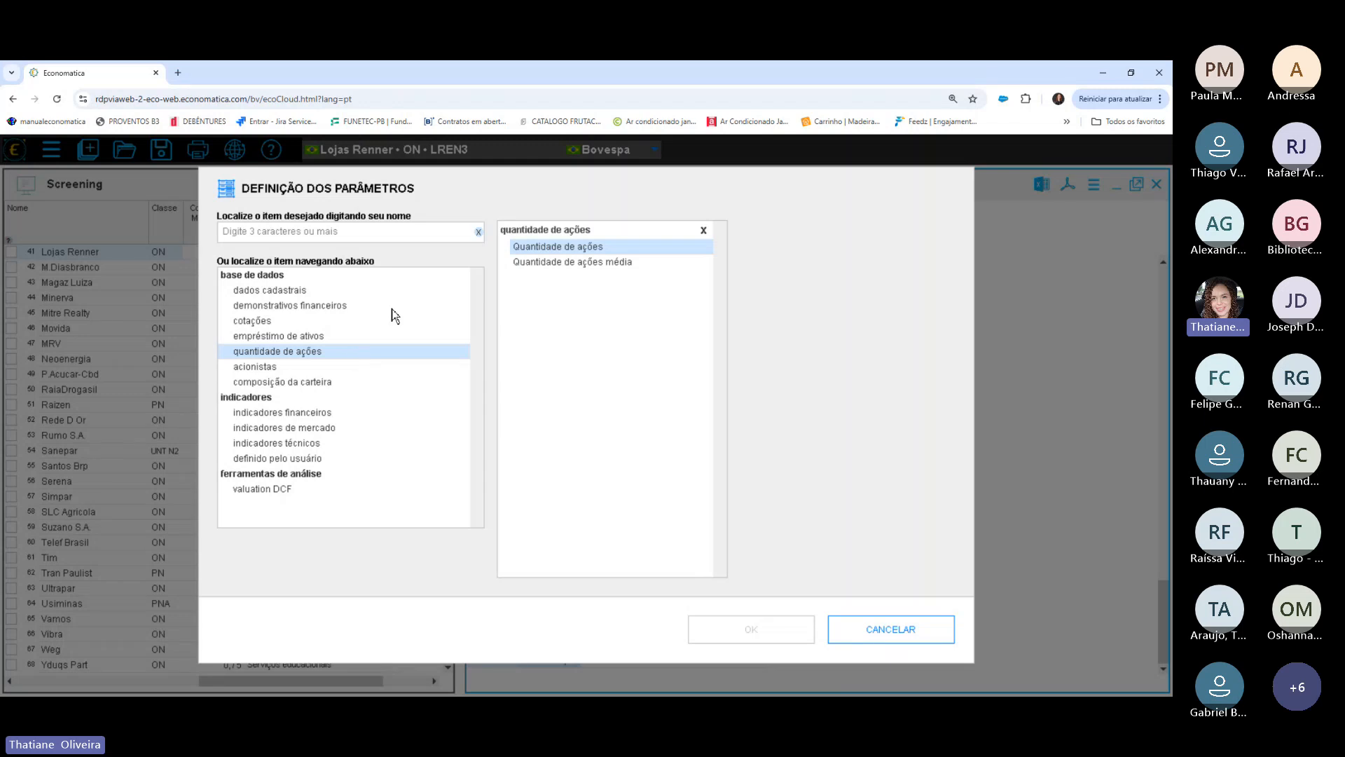
double_click(570, 246)
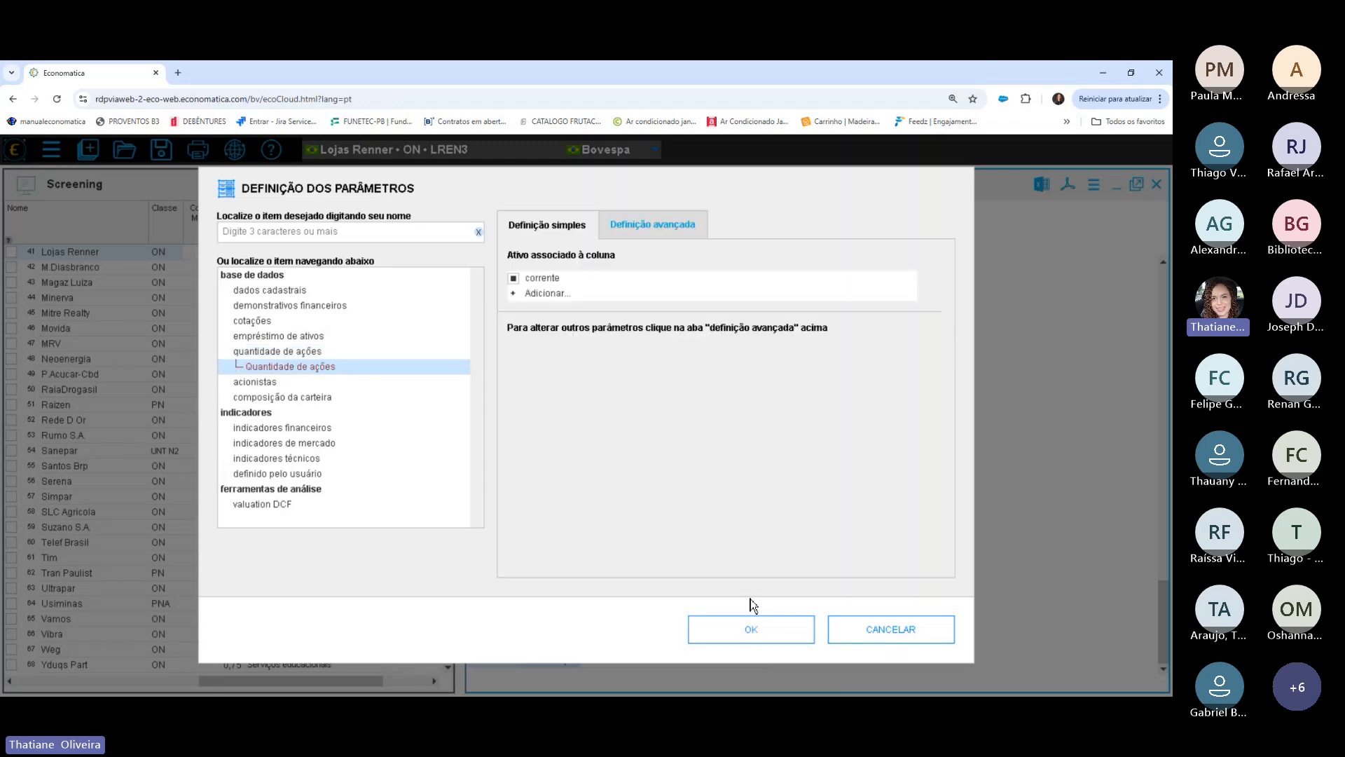
left_click(764, 631)
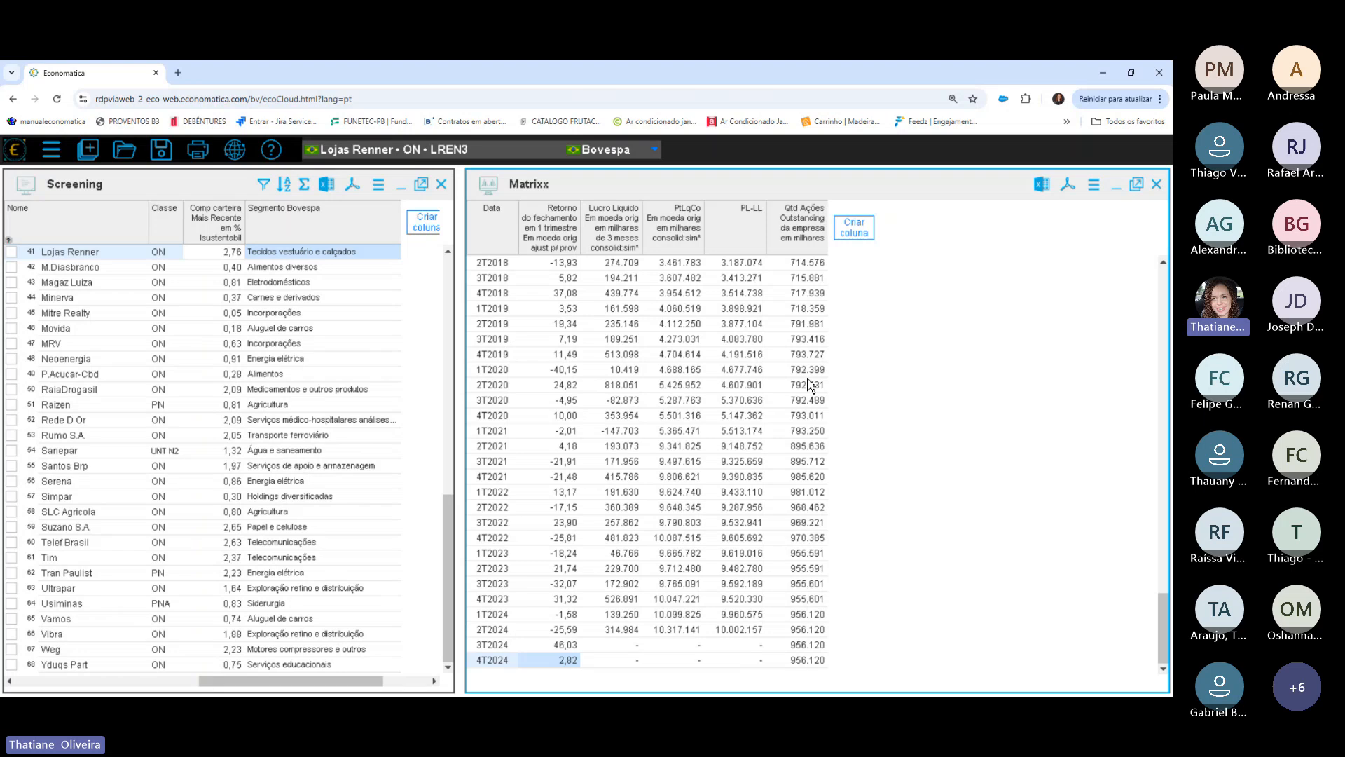
left_click_drag(803, 262, 802, 553)
left_click_drag(797, 650, 798, 660)
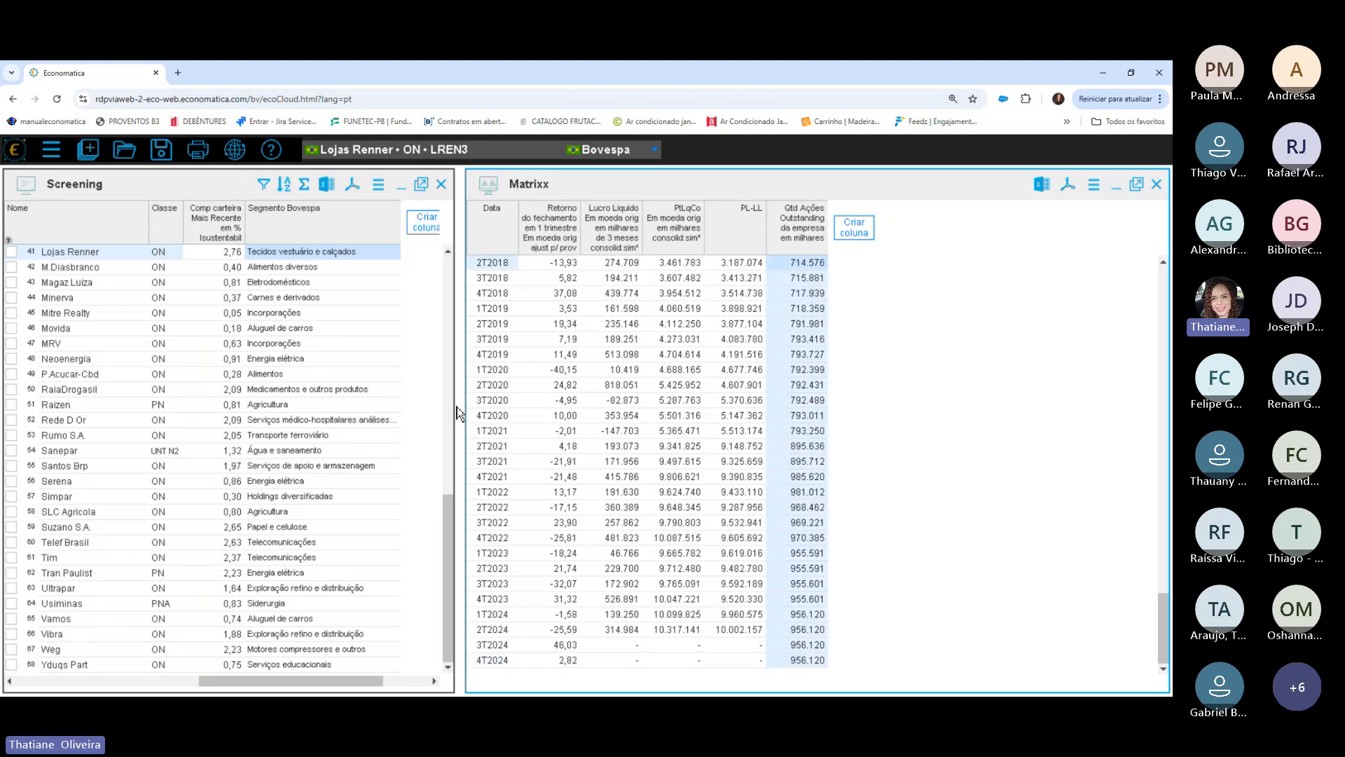
left_click(503, 231)
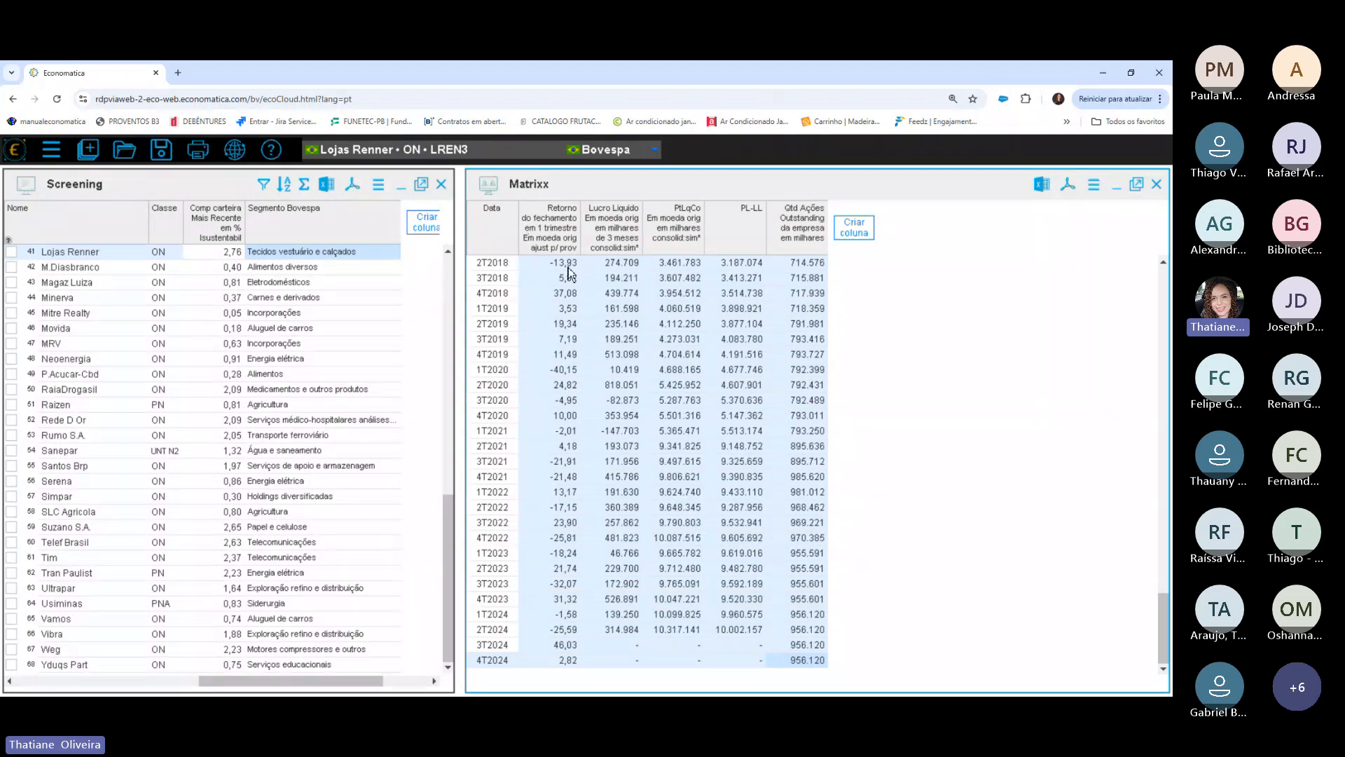
left_click(874, 309)
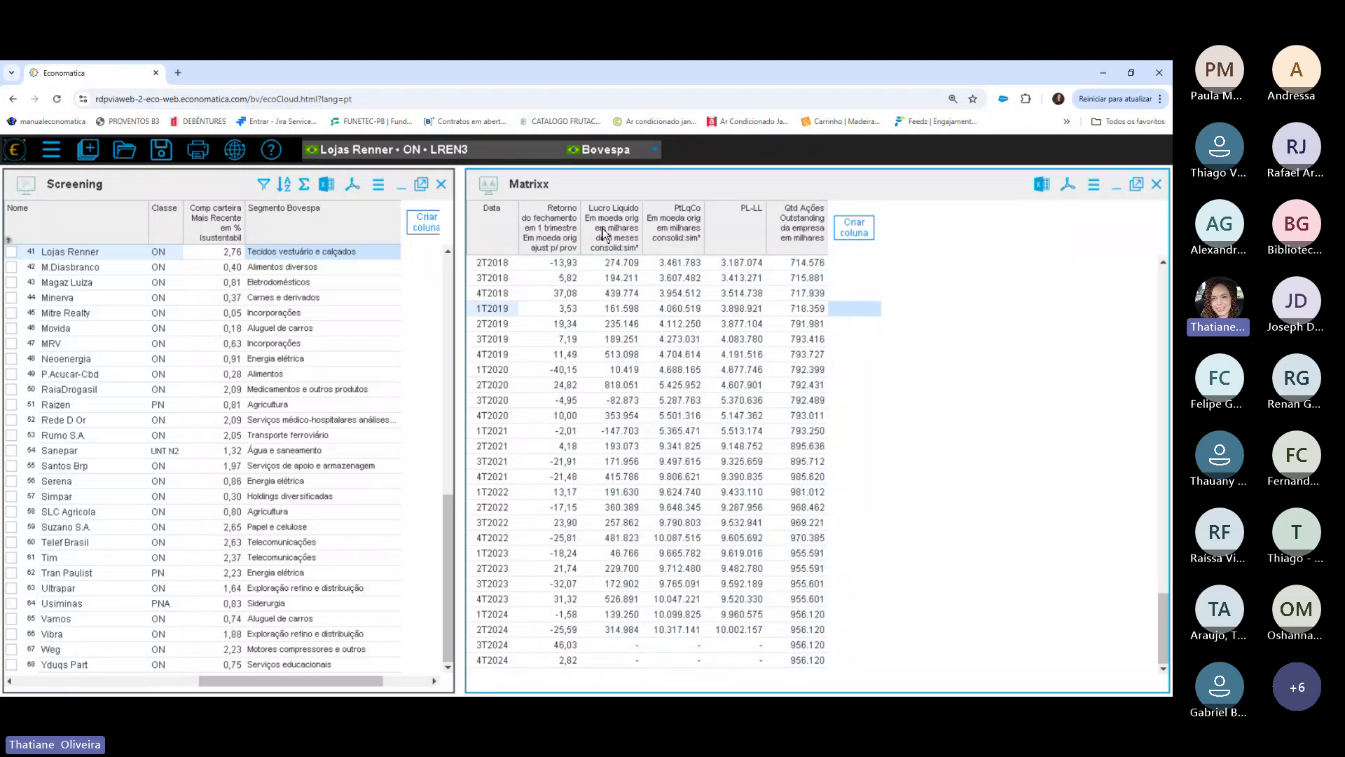
Insert a user-defined indicator column before Lucro Líquido with the formula =B/E, dividing net income by outstanding shares.
left_click(742, 224)
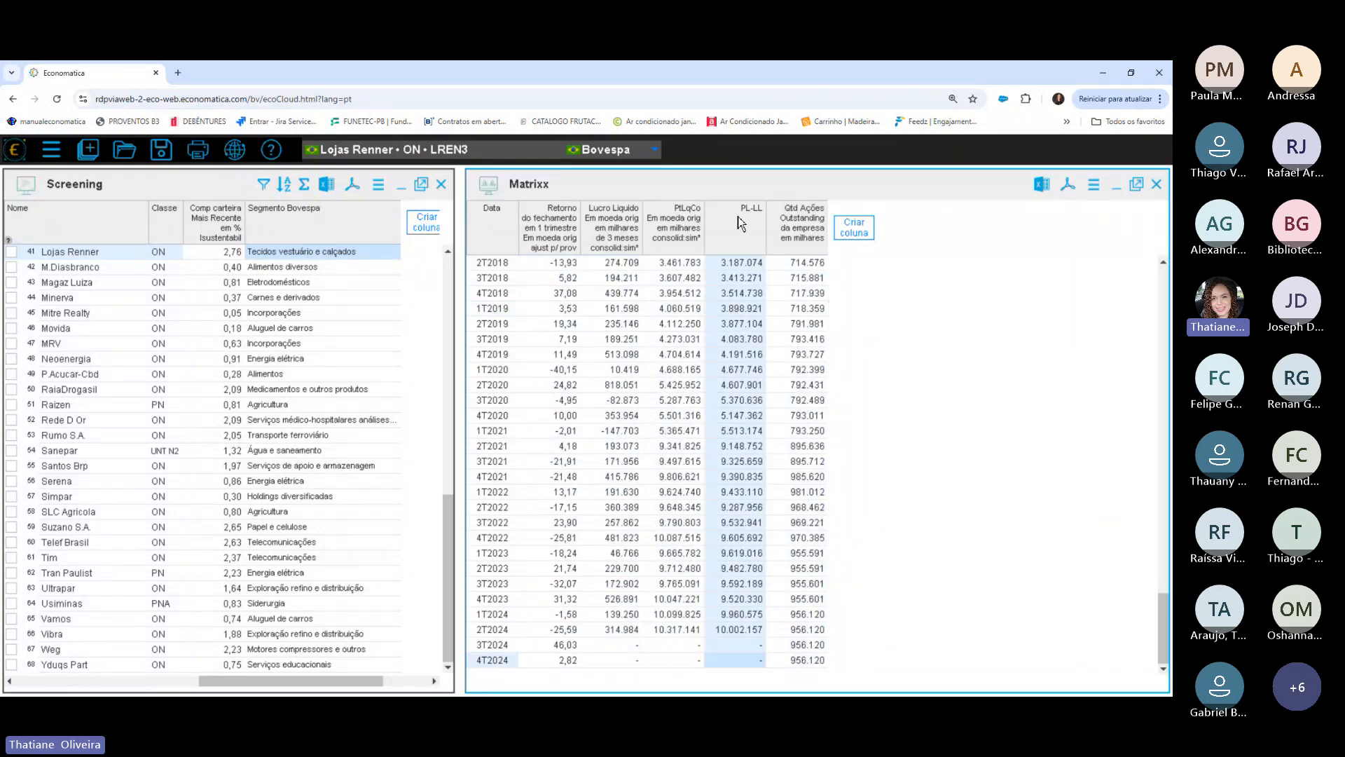
left_click(615, 226)
left_click(742, 232)
right_click(601, 241)
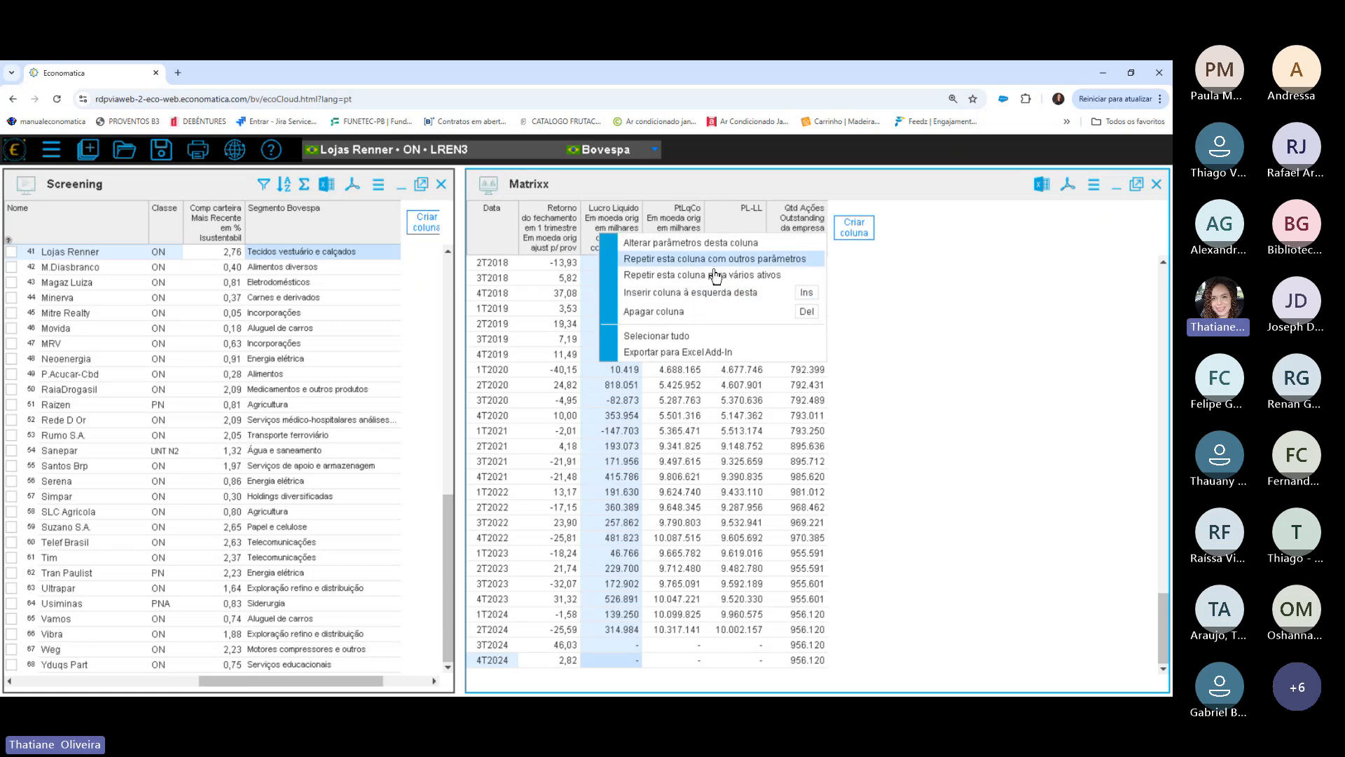
left_click(713, 294)
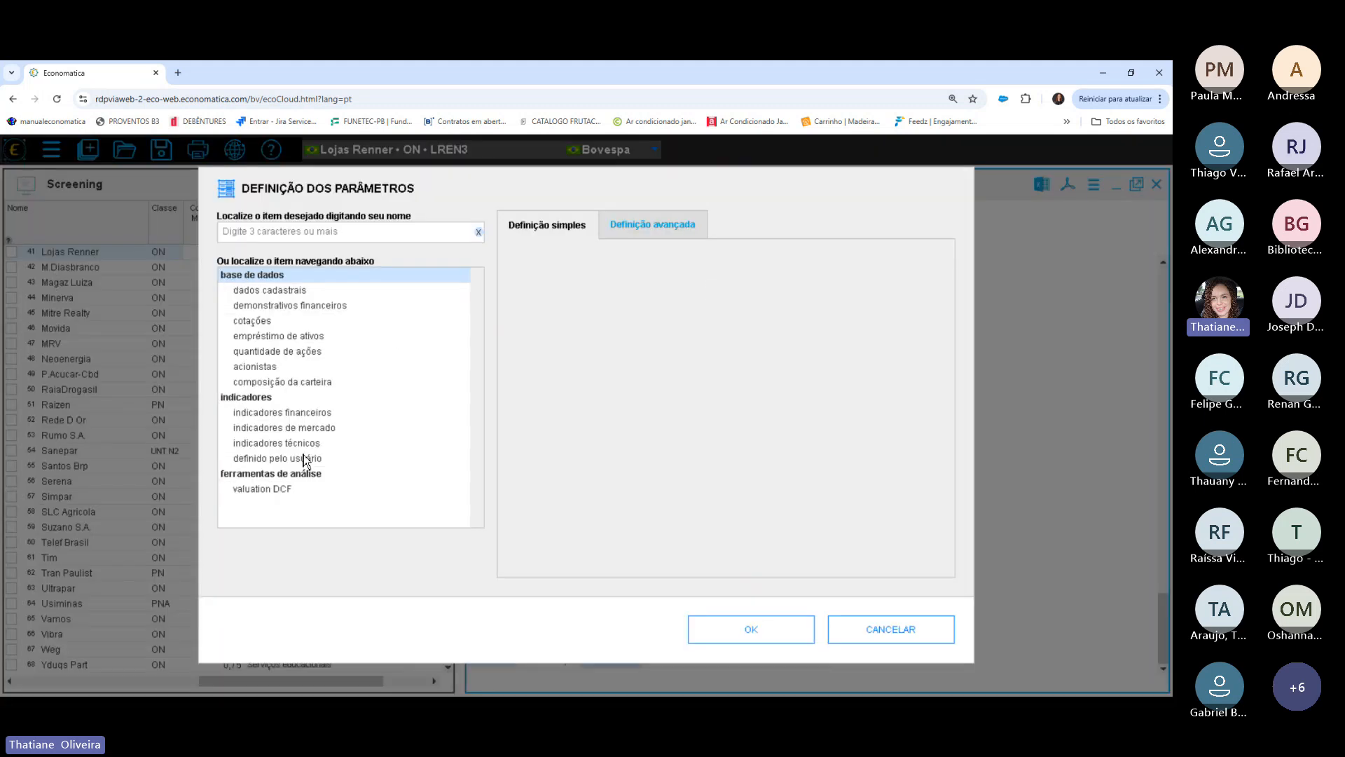
left_click(264, 459)
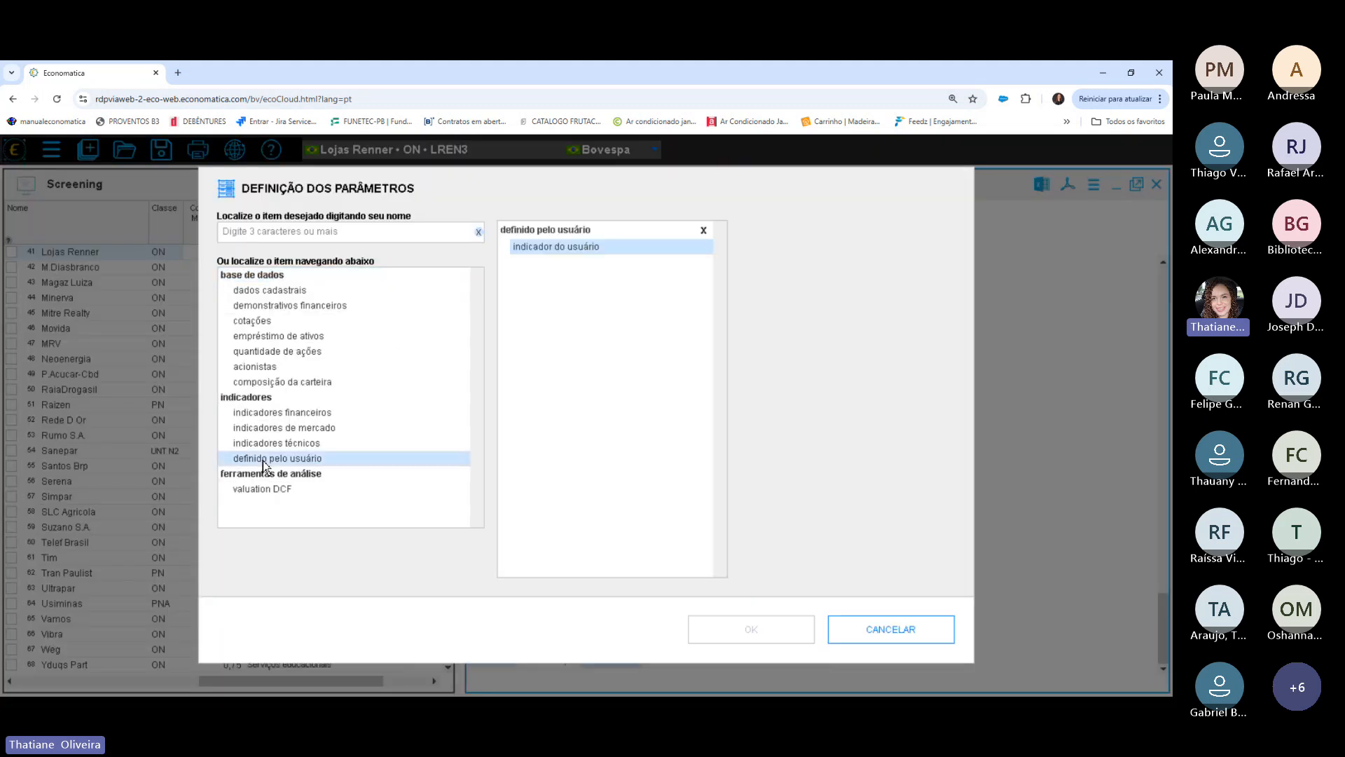
left_click(522, 248)
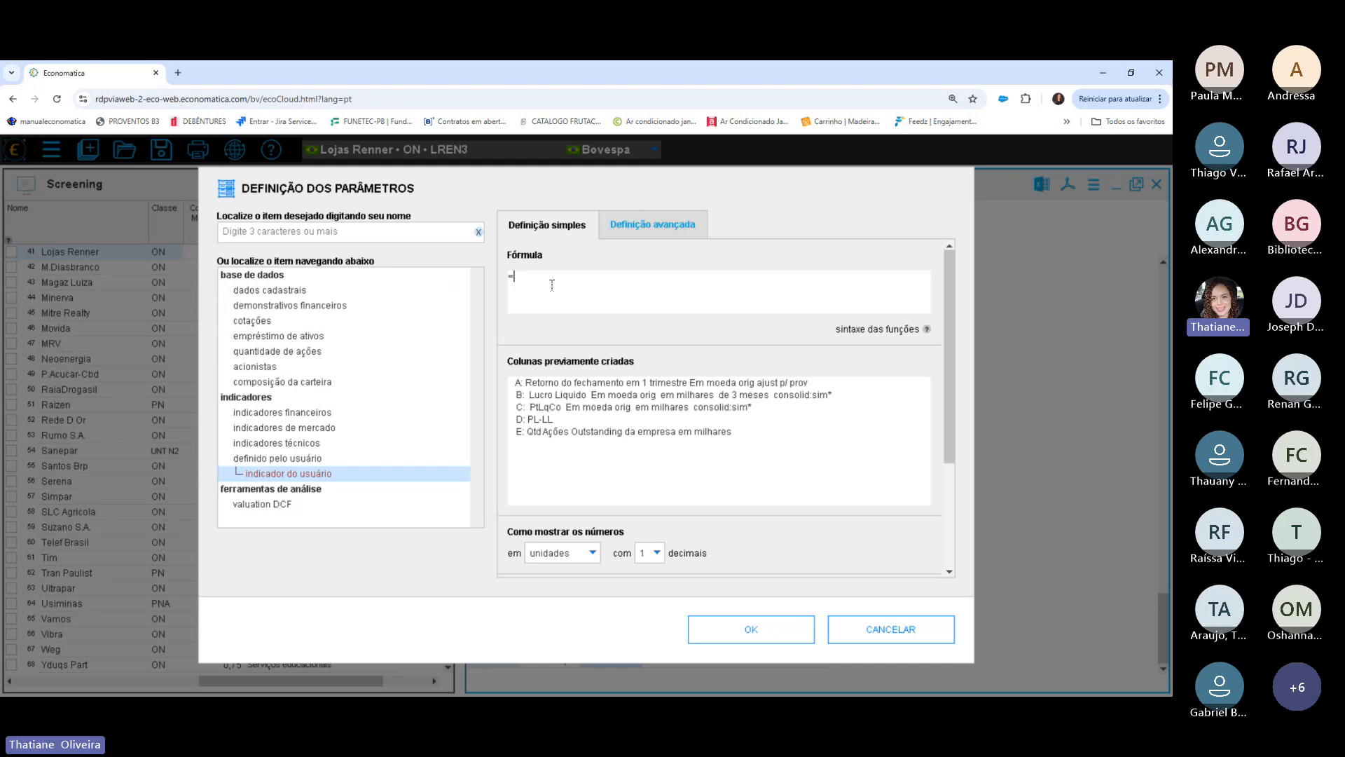
type("B/E")
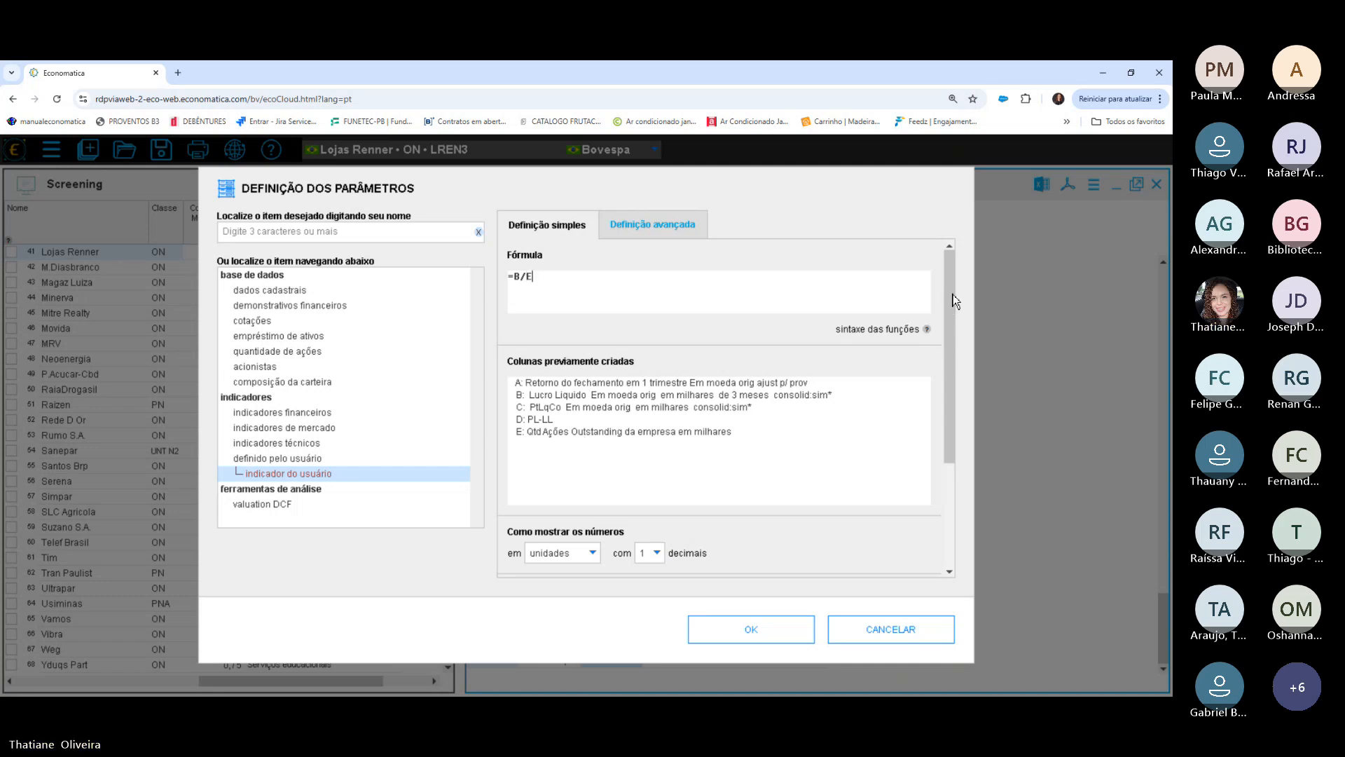
Display the indicator in unidades with 6 decimals, set its first legend line to LPA, and create the column.
left_click_drag(953, 295, 951, 368)
left_click(591, 440)
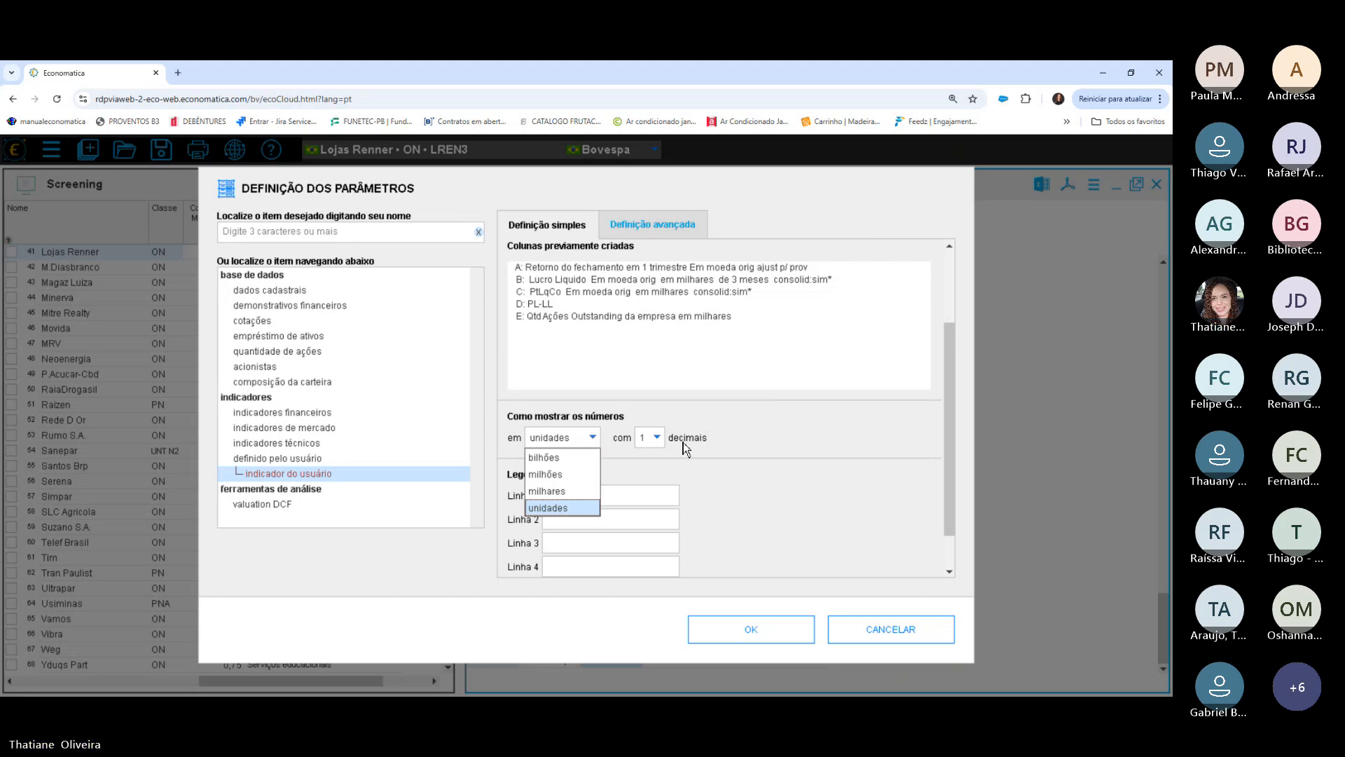
left_click(657, 439)
left_click(657, 439)
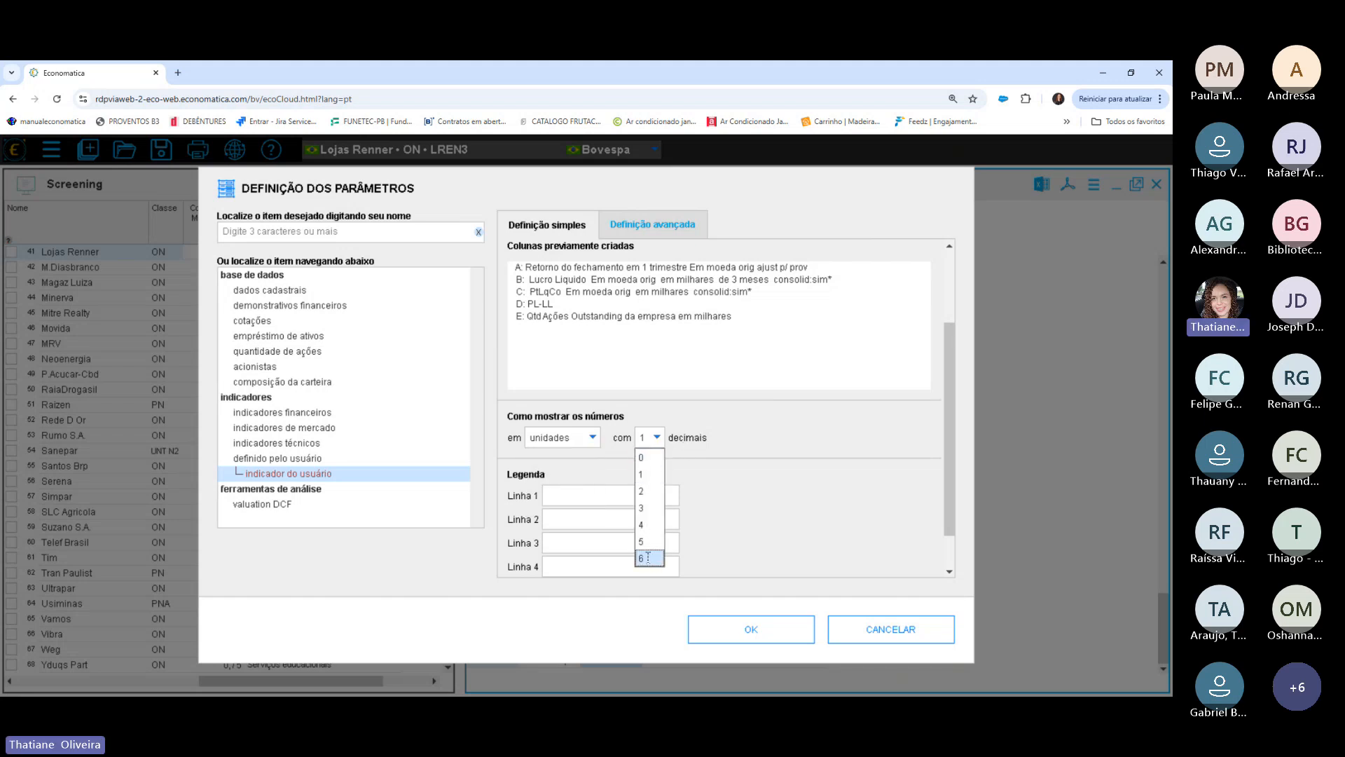
left_click(646, 558)
left_click(581, 498)
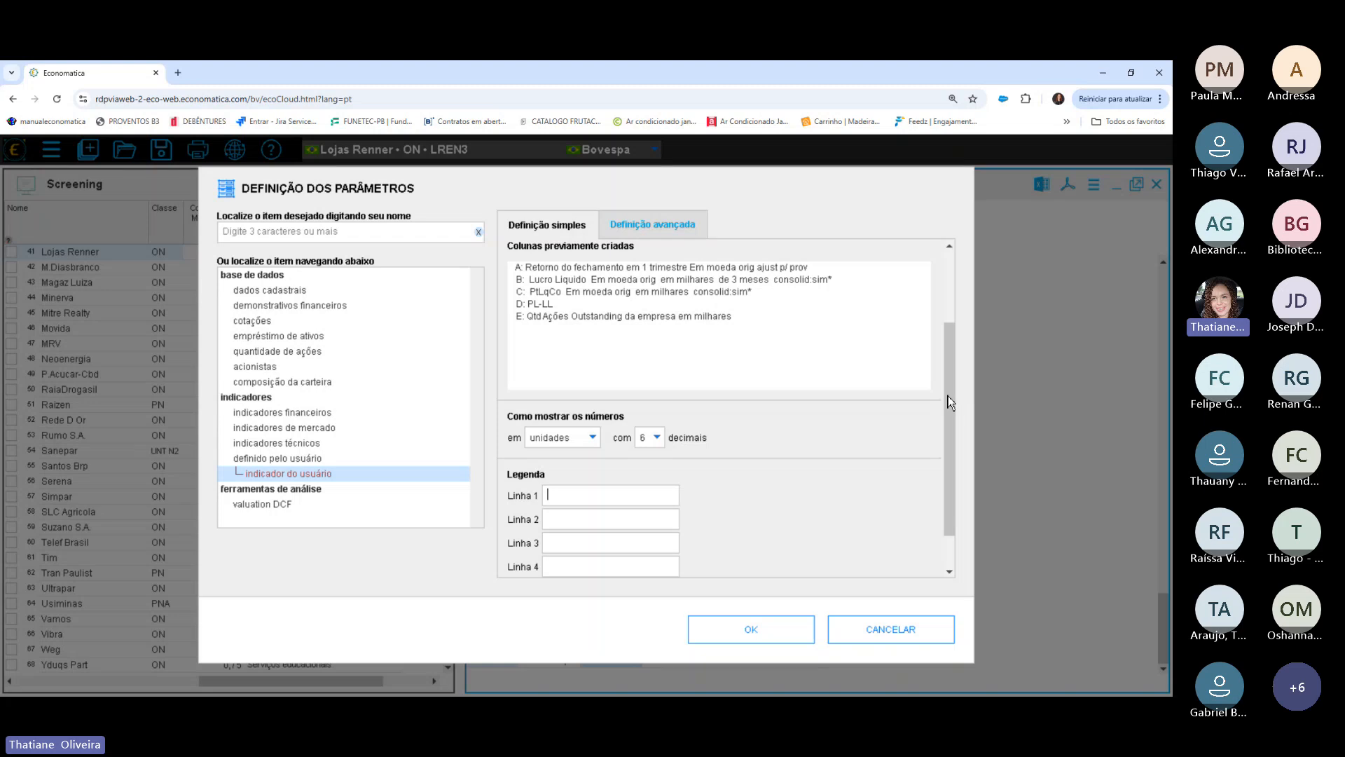
mouse_move(948, 397)
left_mouse_down()
mouse_move(950, 328)
mouse_move(953, 413)
left_mouse_up()
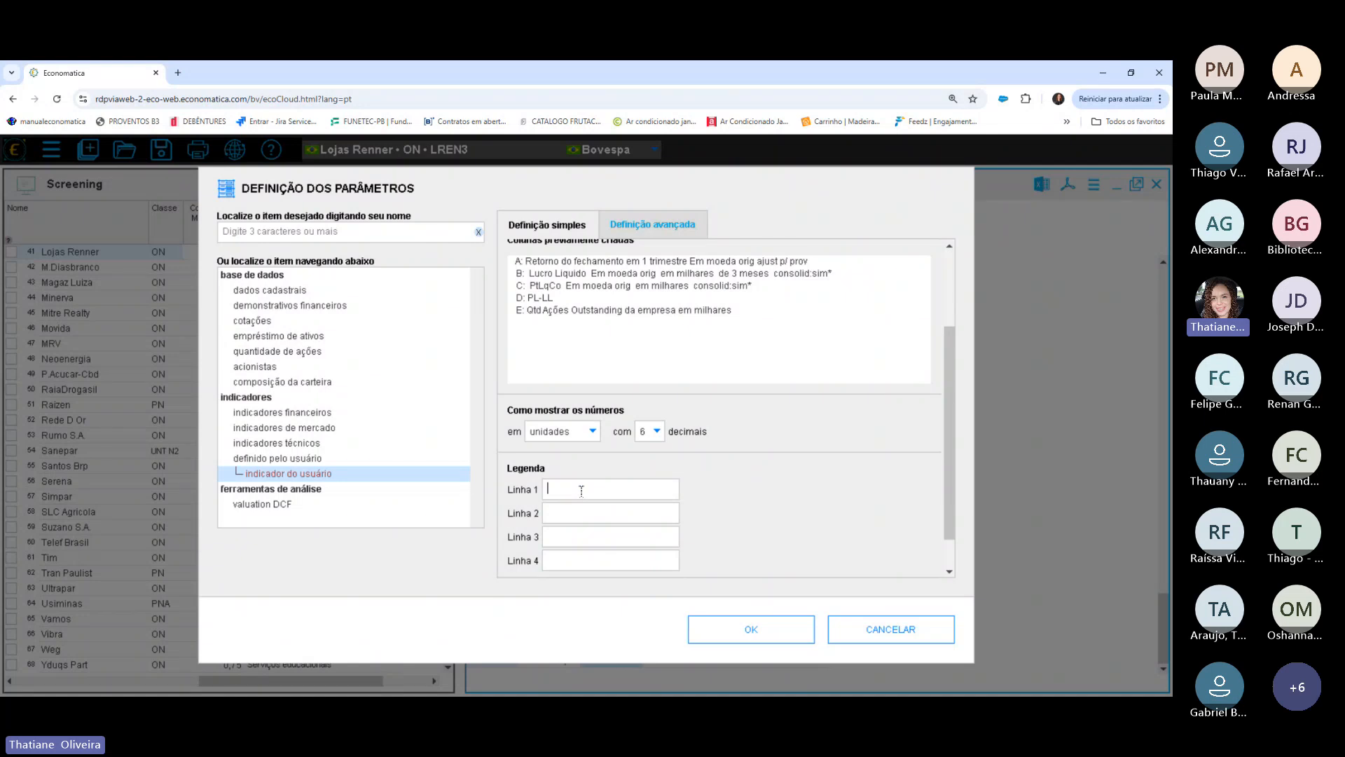
type("LPA")
left_click(731, 635)
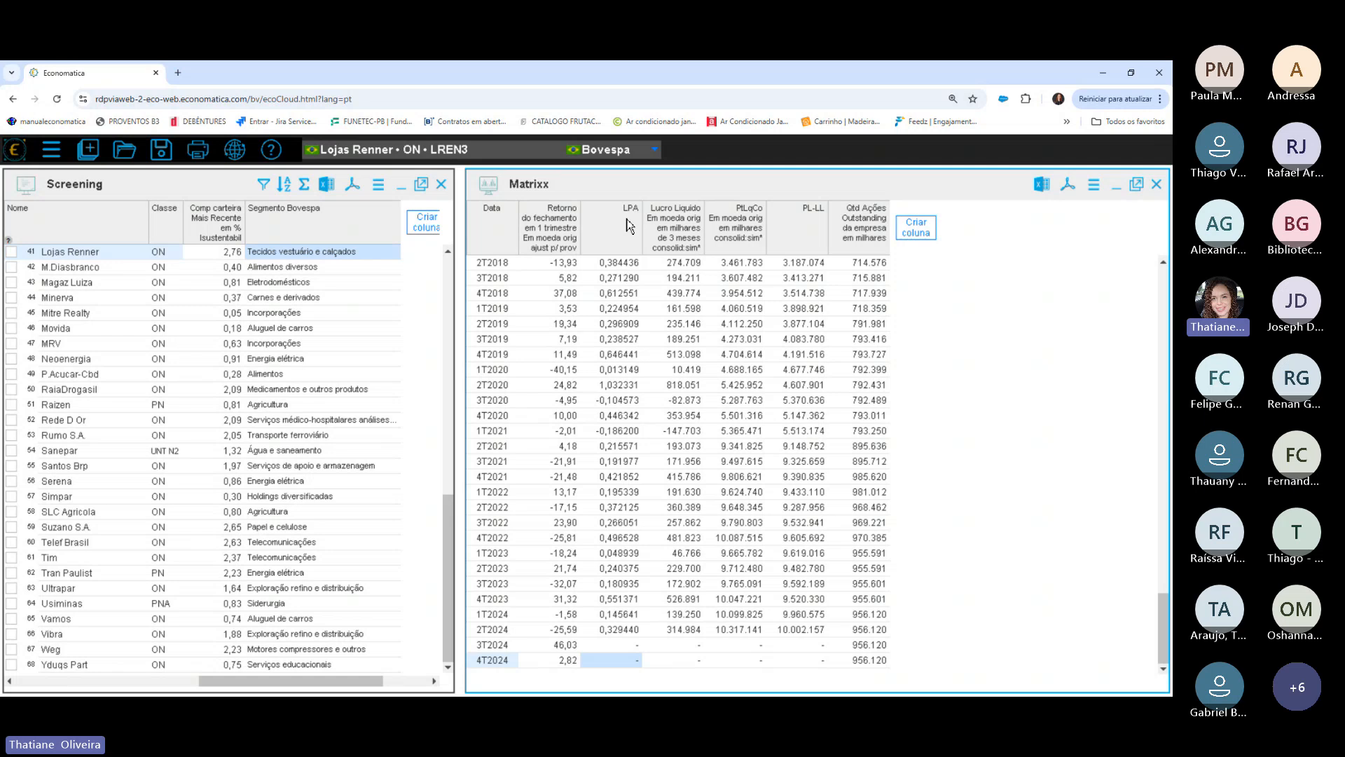
Insert the financial indicator LPA Lucro por Acao $ before the Lucro Líquido column, with a 3-month period.
right_click(672, 236)
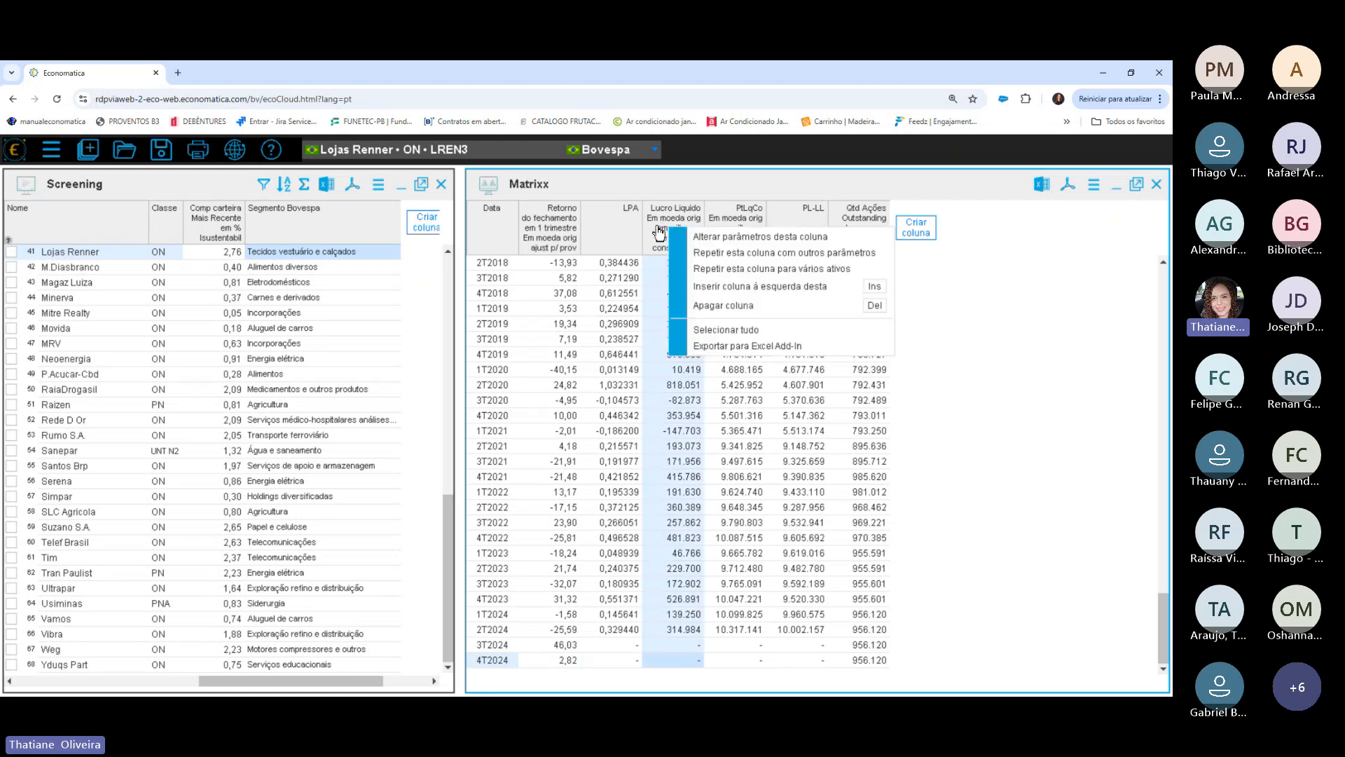
left_click(778, 287)
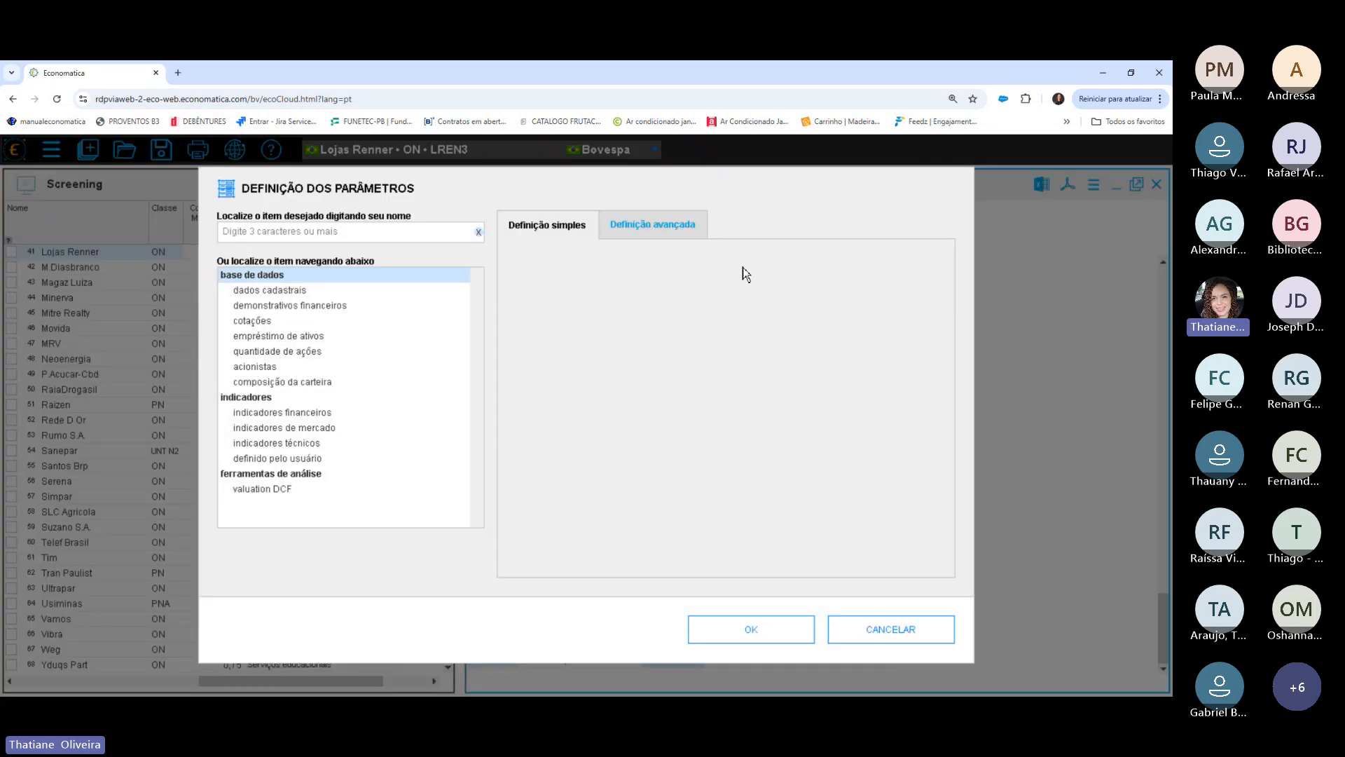
left_click(280, 413)
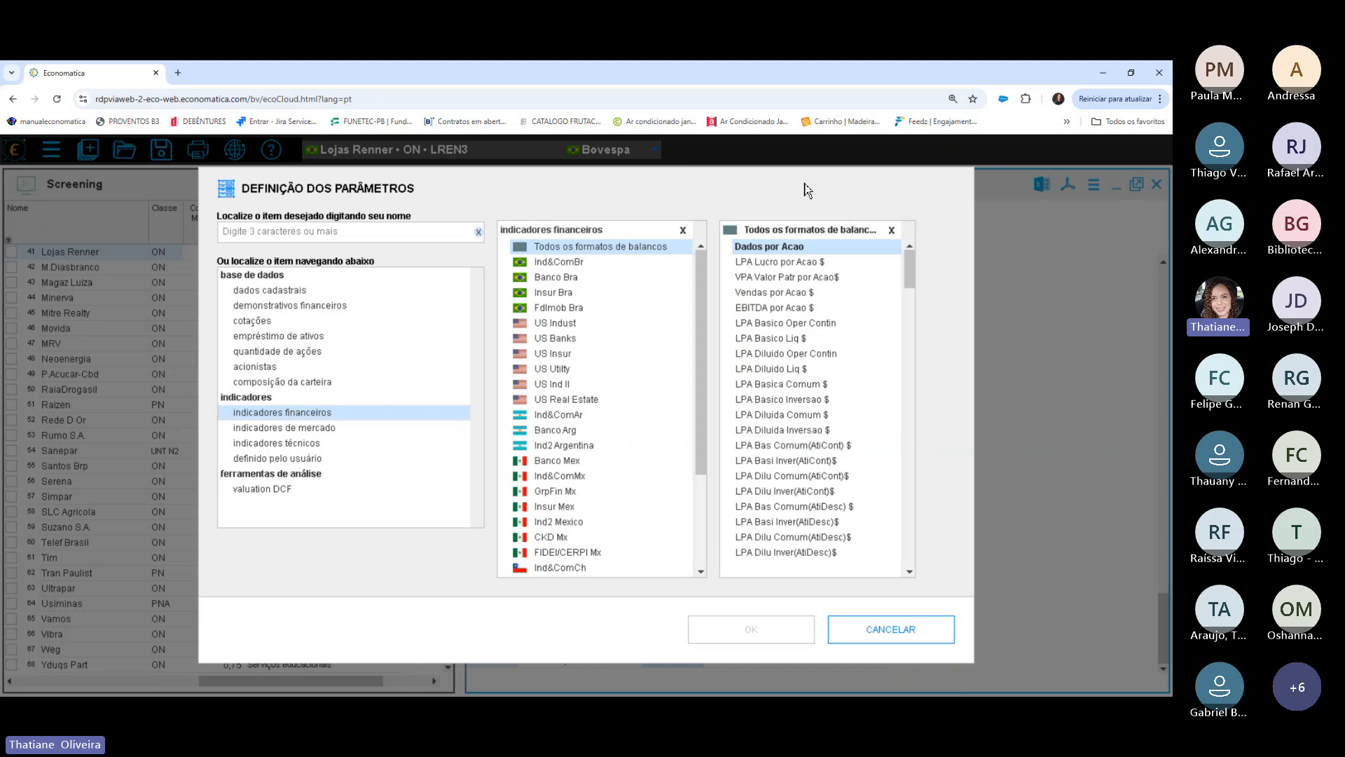
left_click(812, 266)
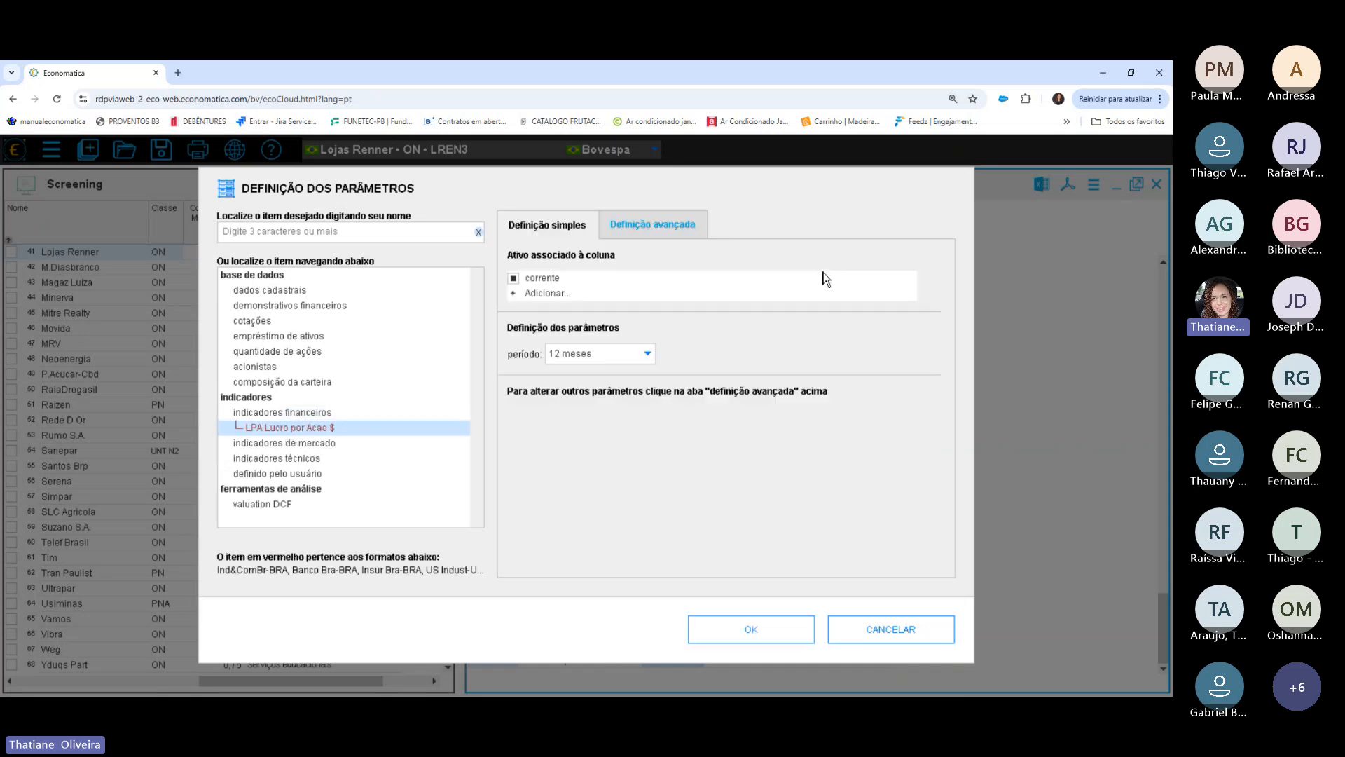
left_click(648, 354)
left_click(622, 406)
left_click(747, 629)
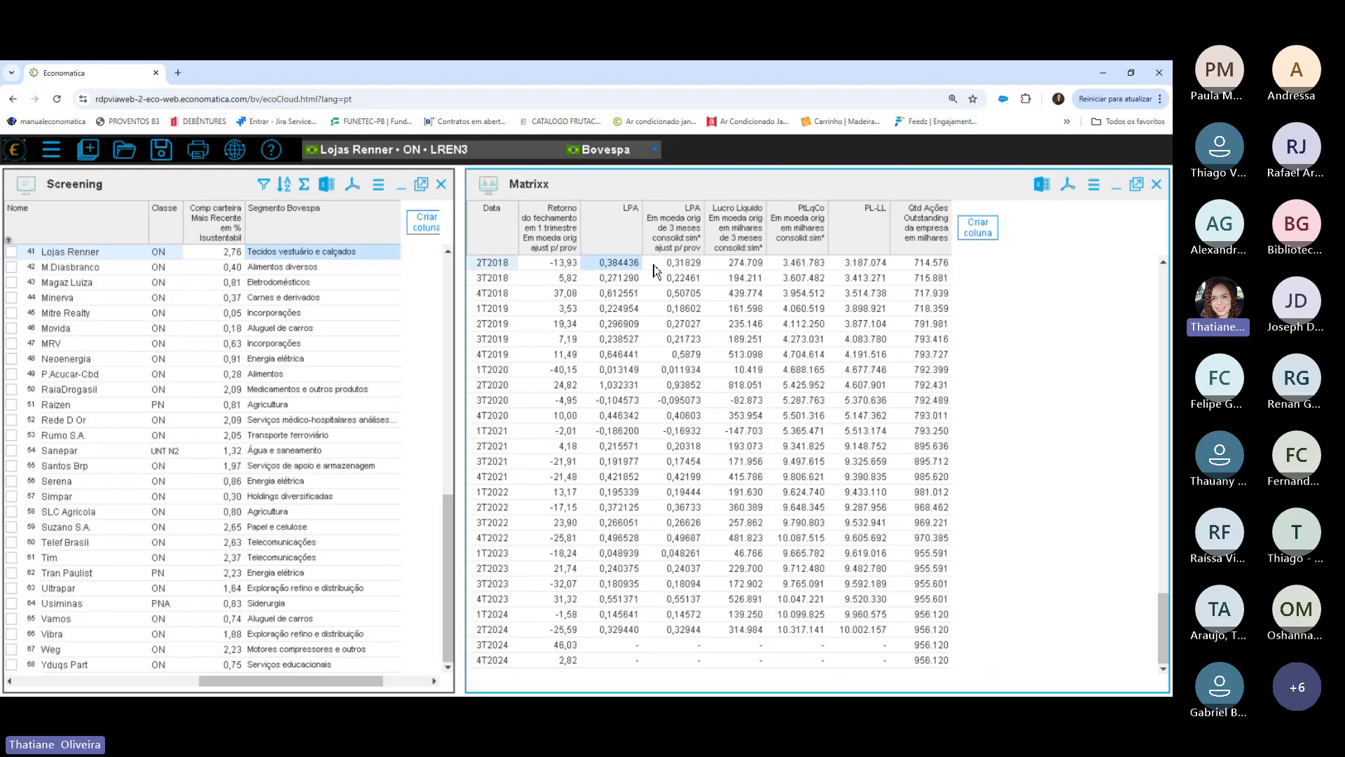
Compare the custom LPA column with Economatica's 3-month LPA column across the oldest and most recent quarters shown.
left_click(669, 267)
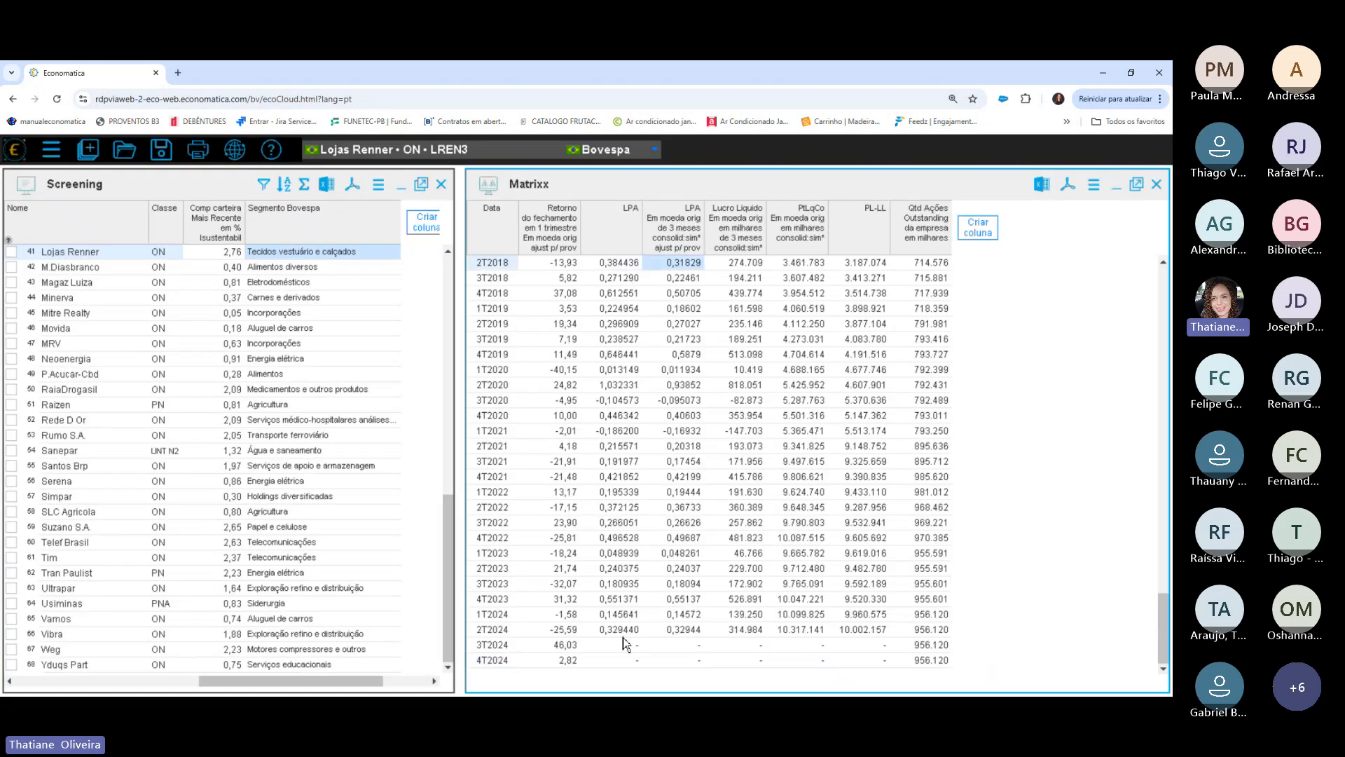
left_click(676, 630)
left_click(611, 619)
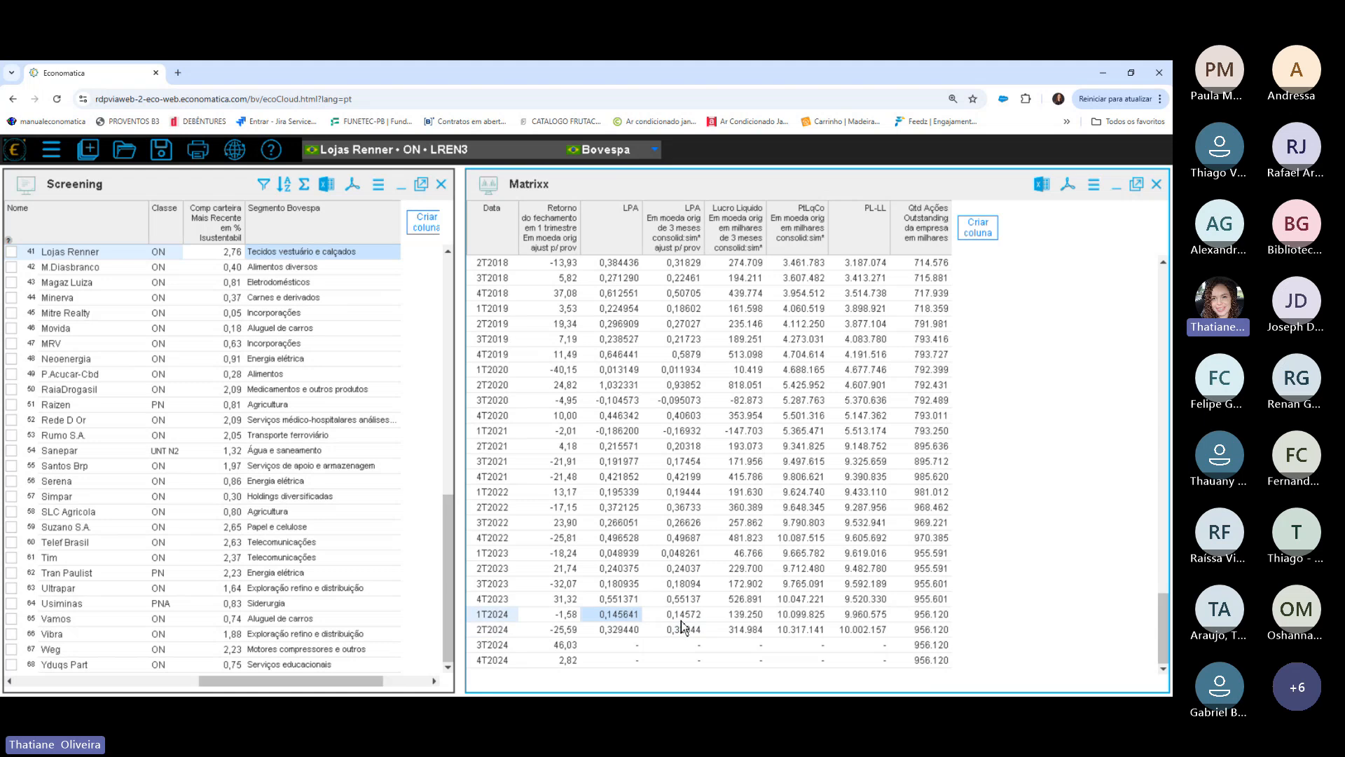
left_click(681, 619)
left_click(679, 603)
left_click(607, 603)
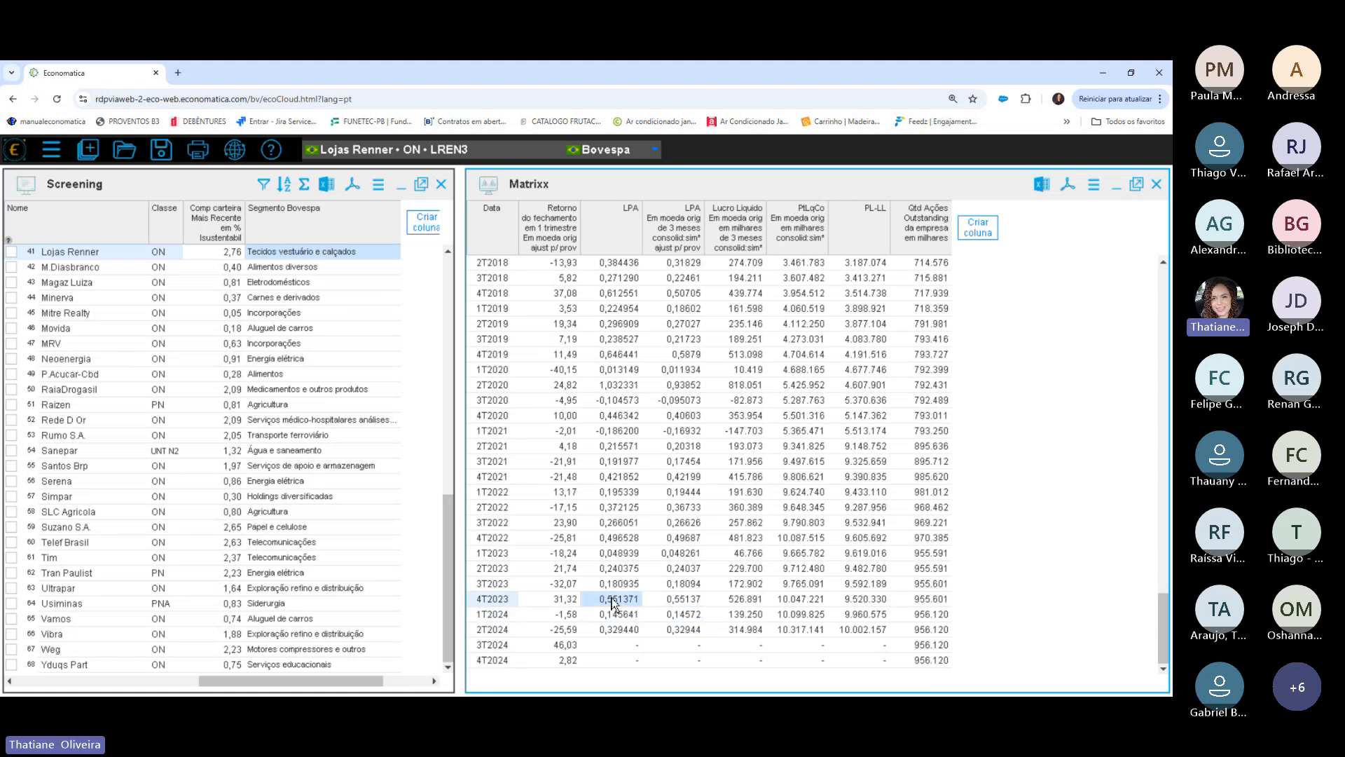
left_click(601, 222)
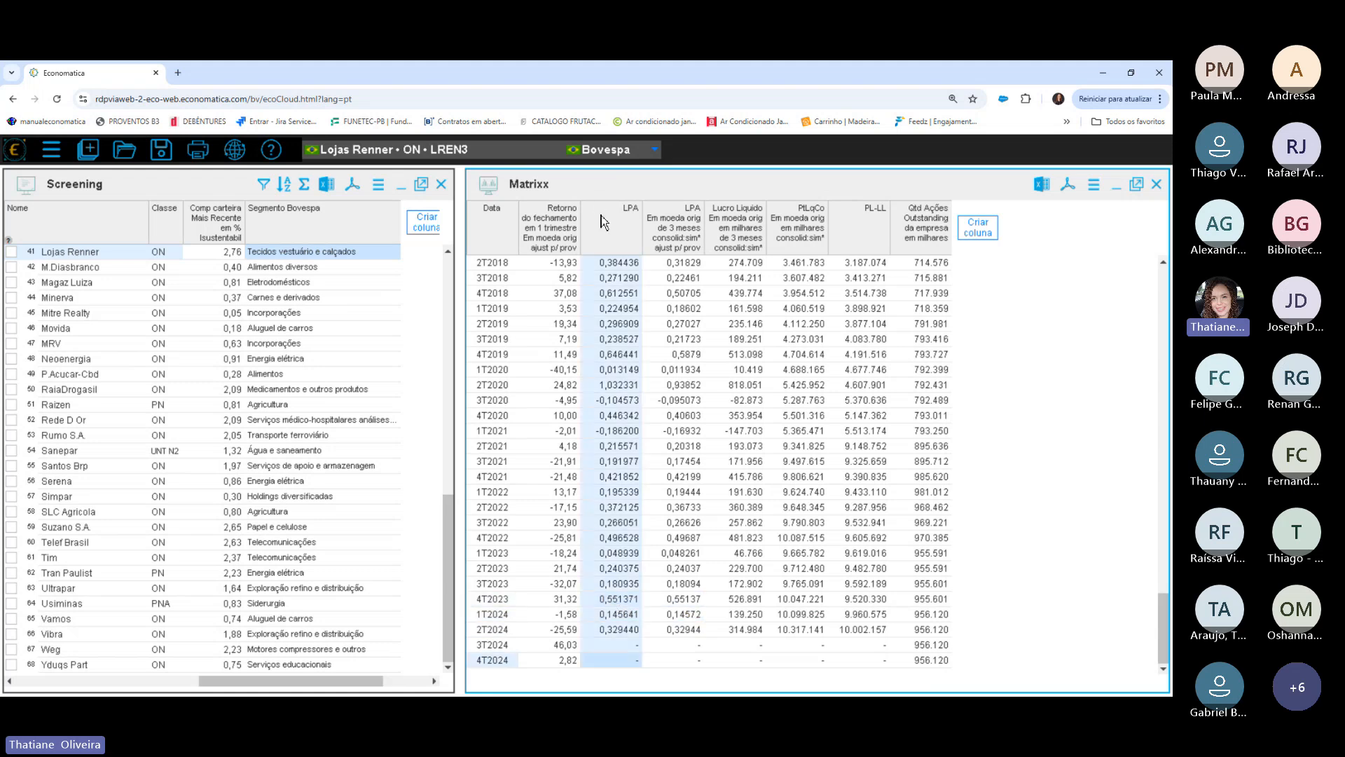
left_click(653, 233)
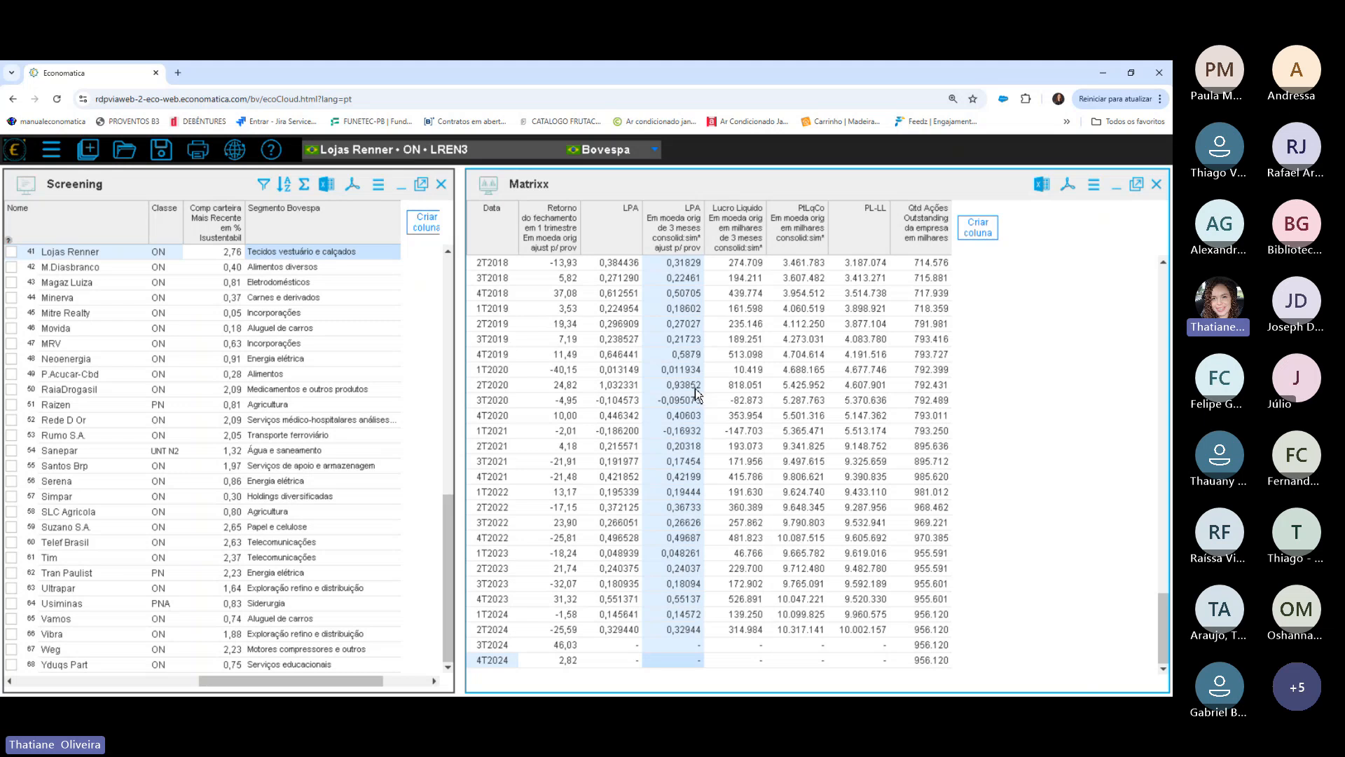
left_click(680, 265)
left_click(628, 266)
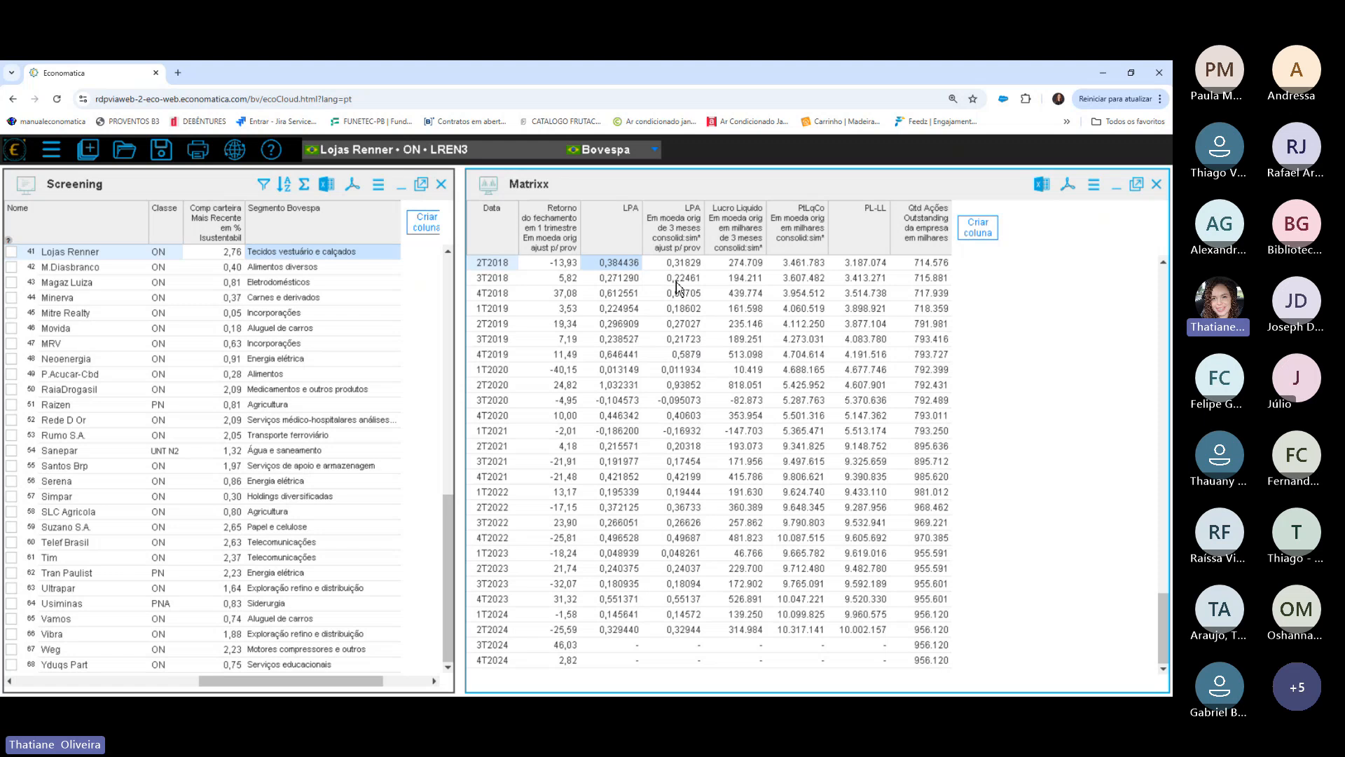
left_click(689, 222)
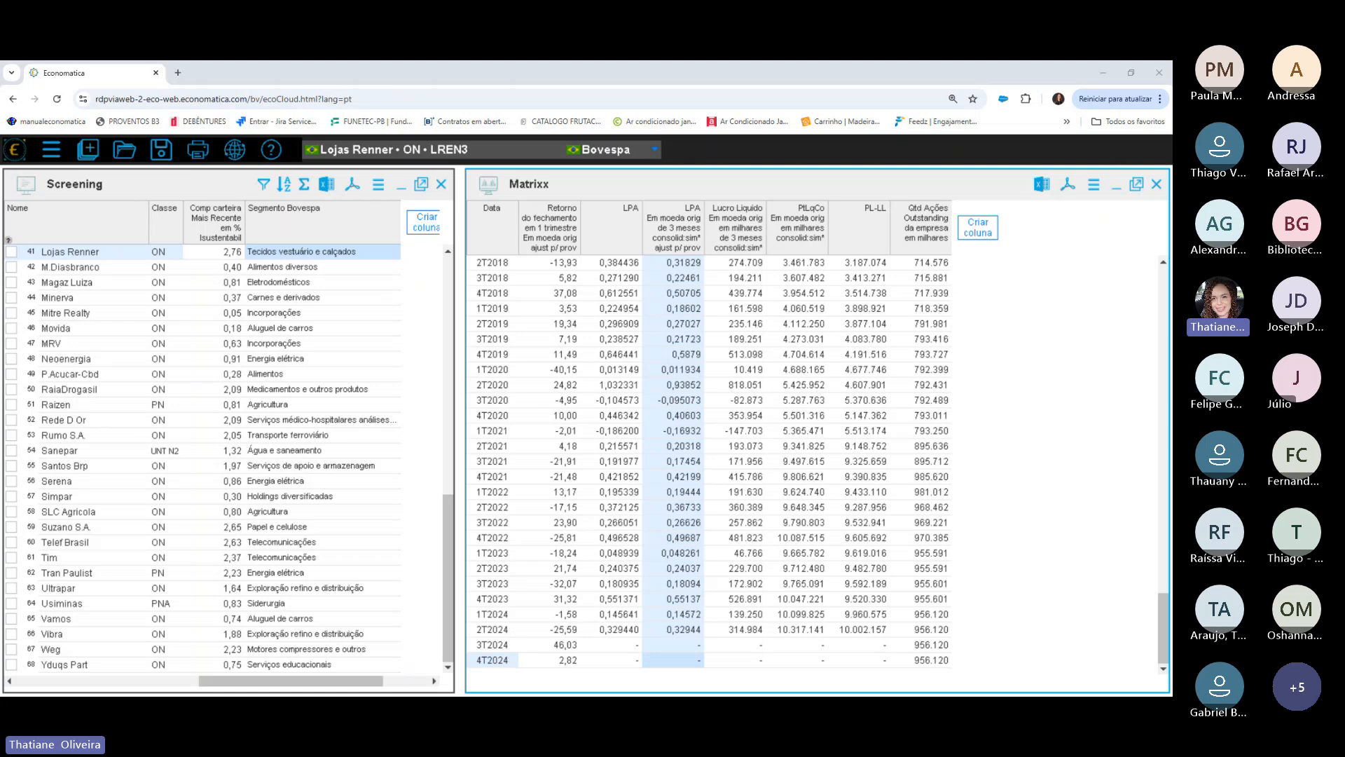
left_click(617, 401)
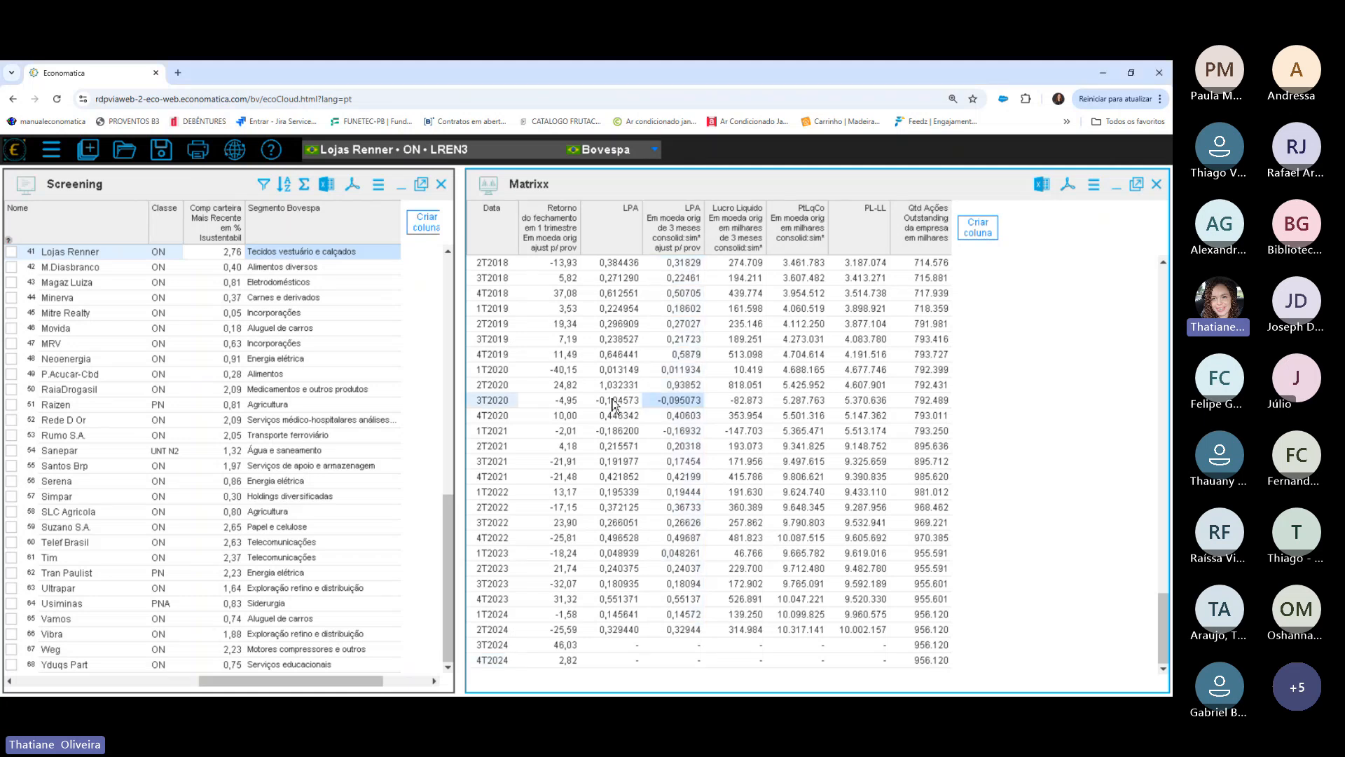
left_click(673, 476)
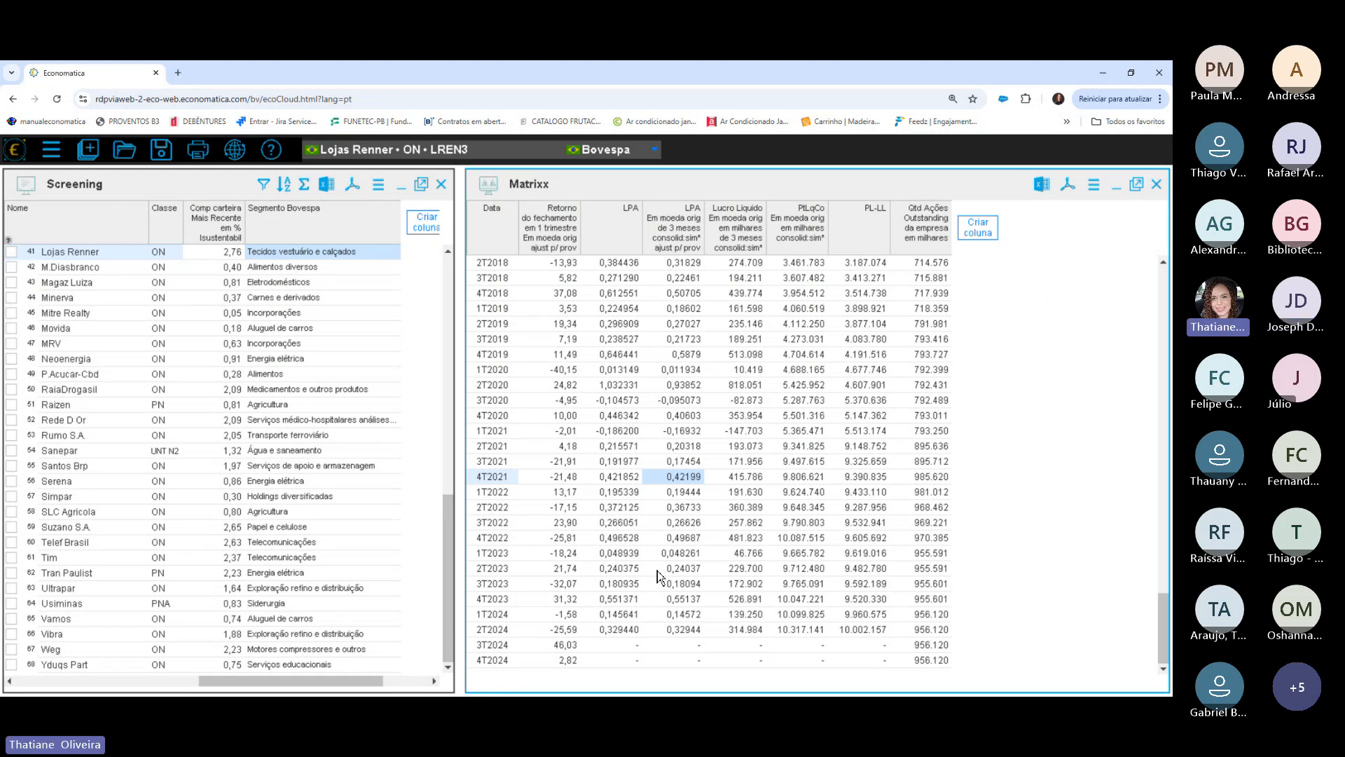
Redefine the Economatica 3-month LPA column as a user-defined indicator with the formula =F/G, dividing PL-LL by outstanding shares.
right_click(671, 245)
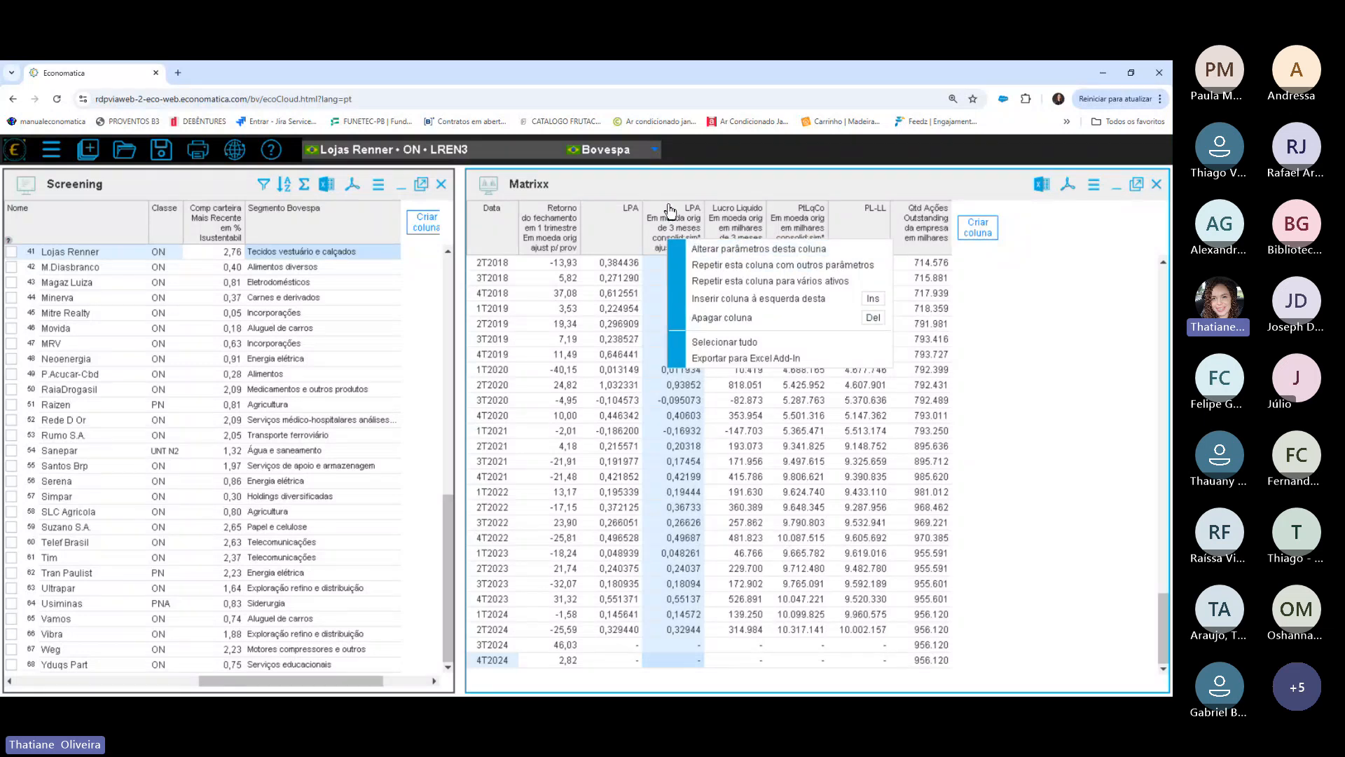
left_click(625, 233)
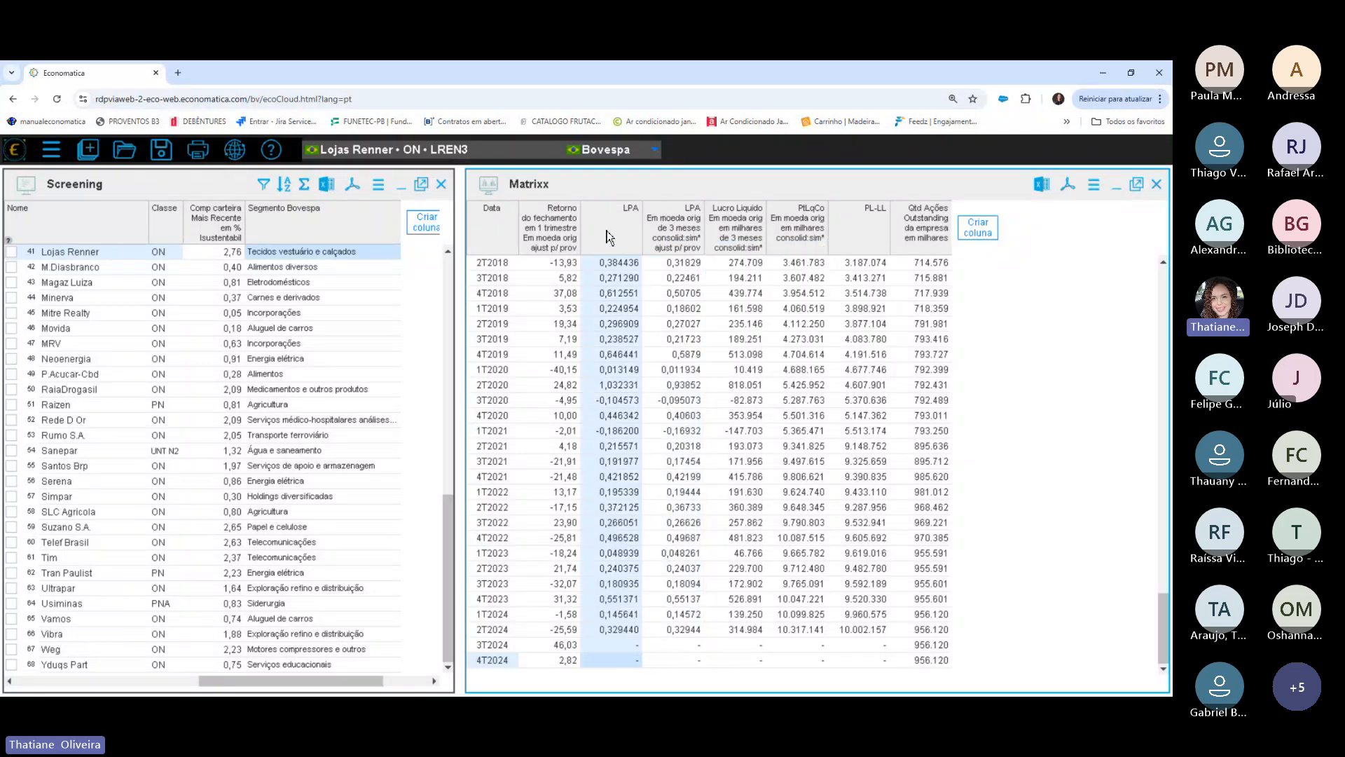
right_click(678, 234)
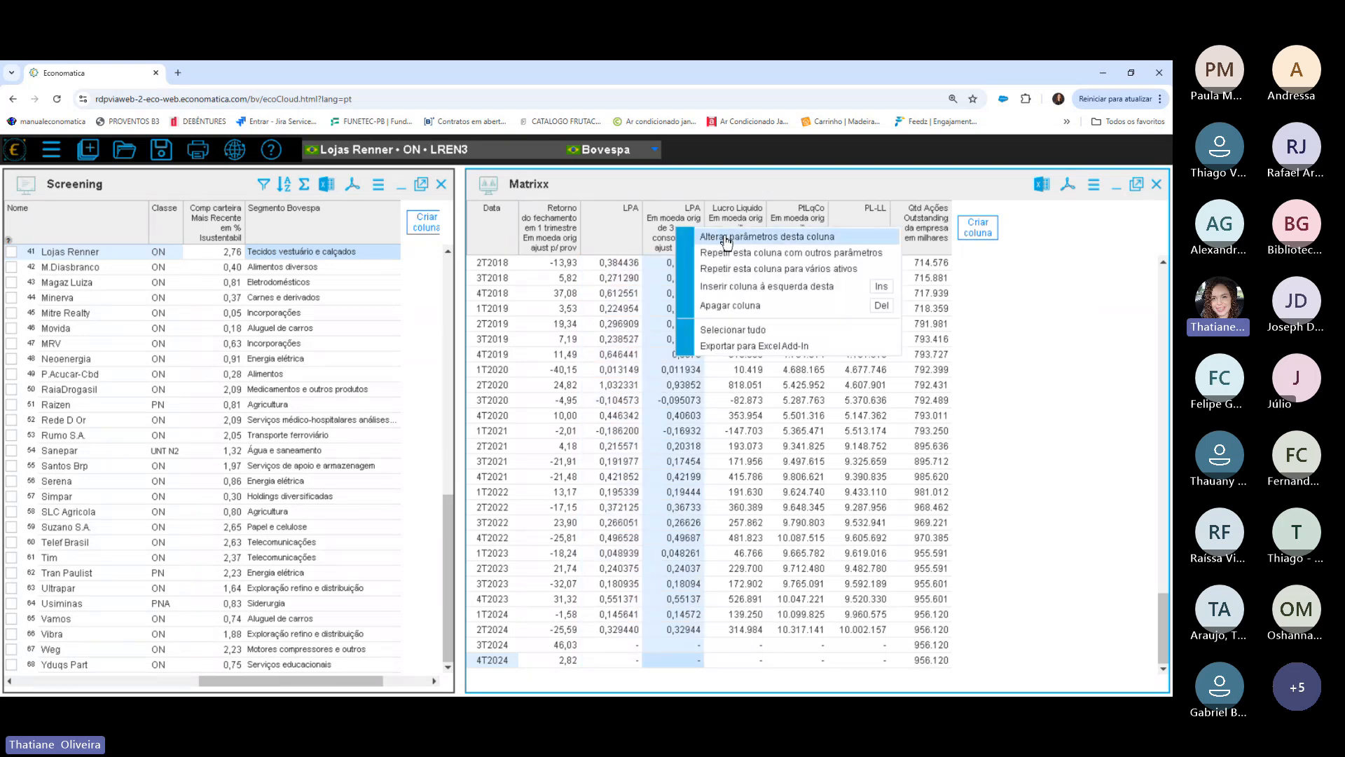
left_click(784, 238)
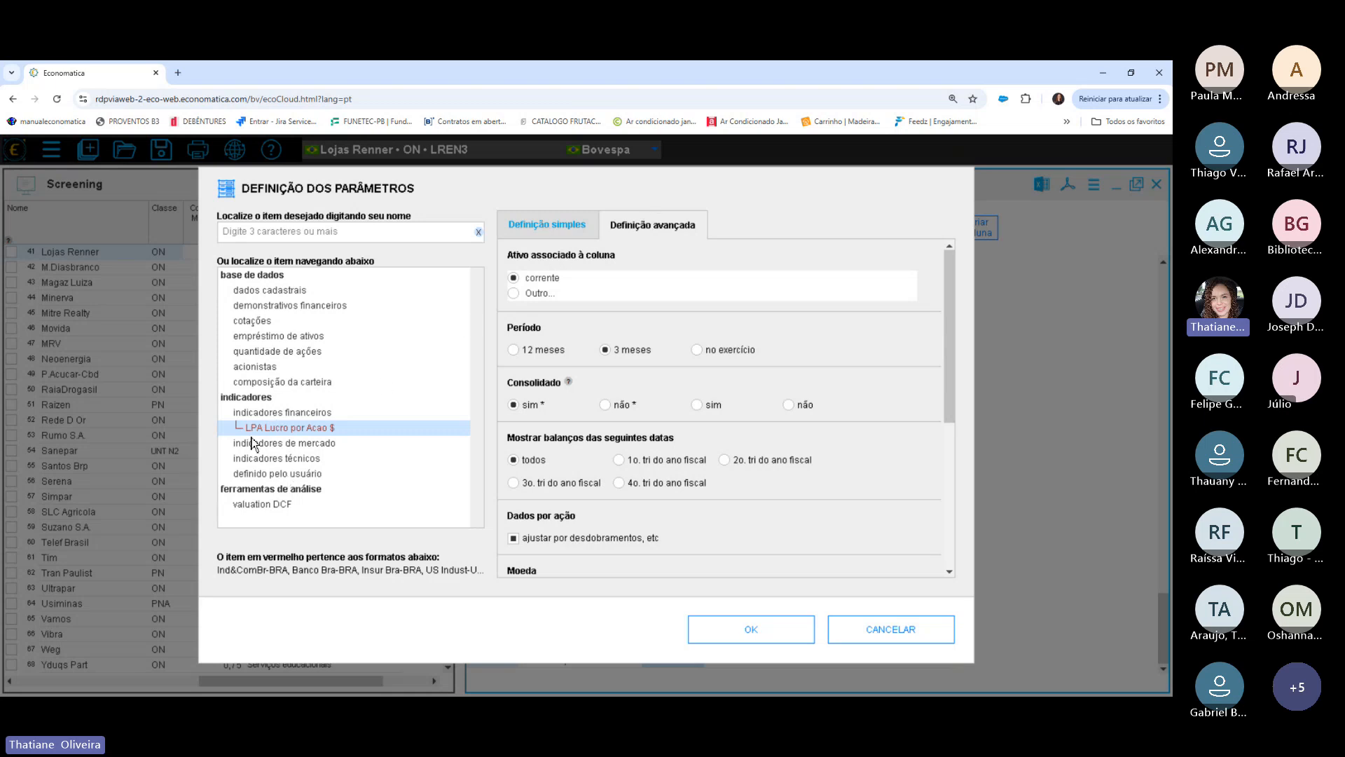
left_click(283, 477)
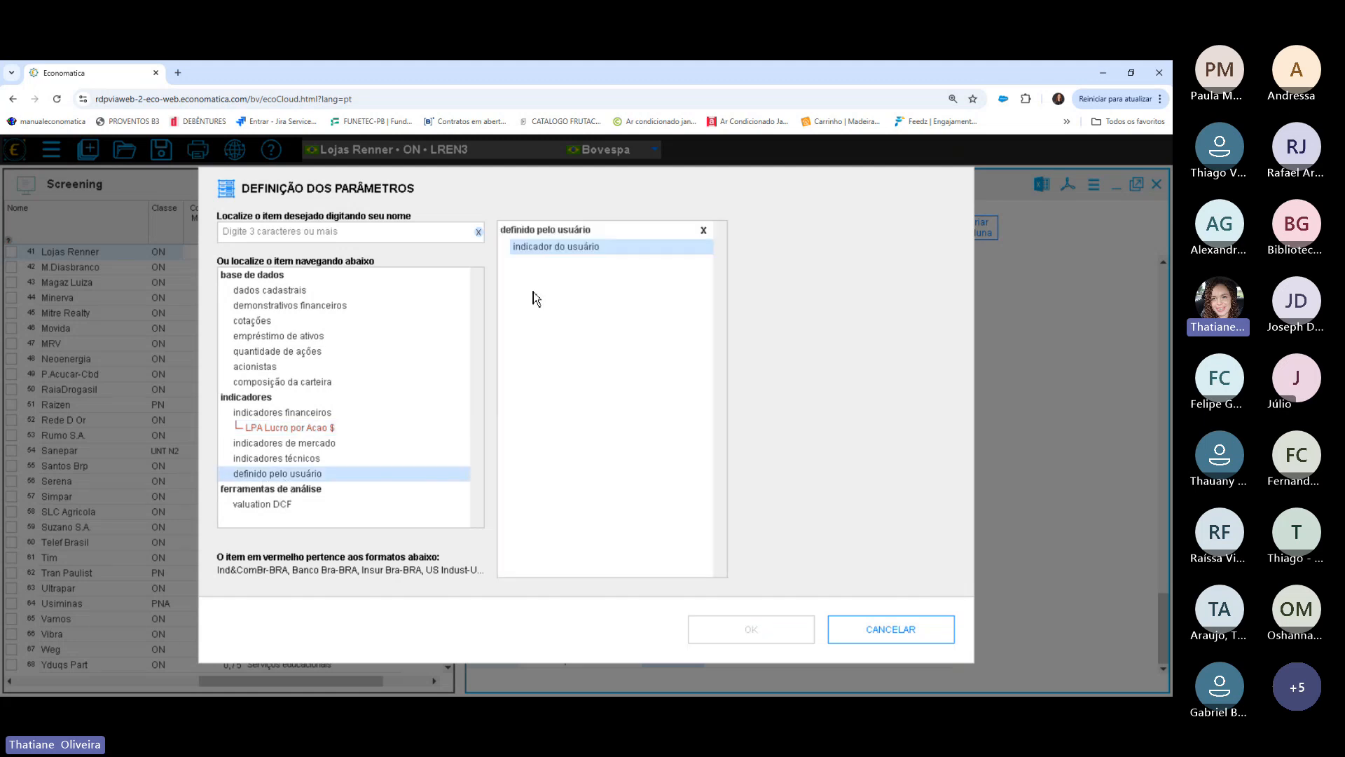
left_click(557, 249)
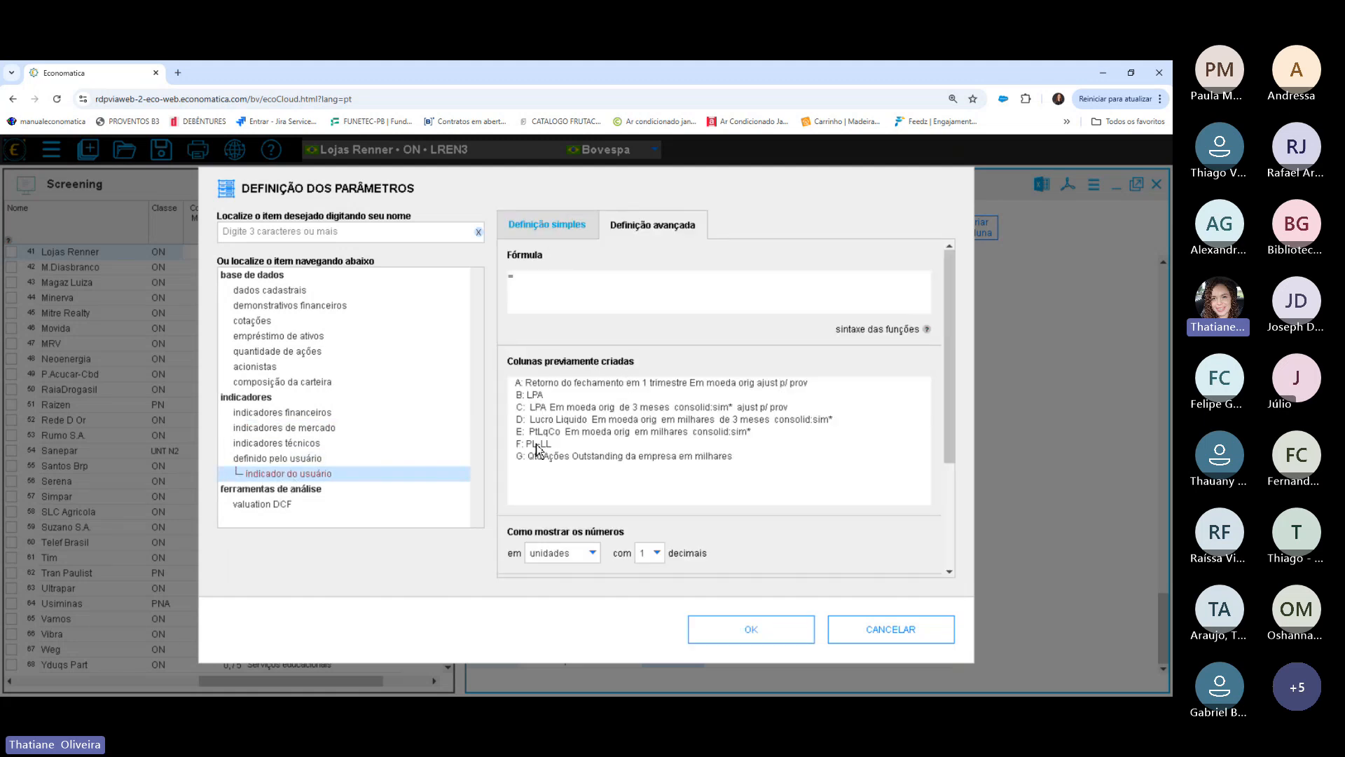
left_click(536, 445)
left_click(543, 287)
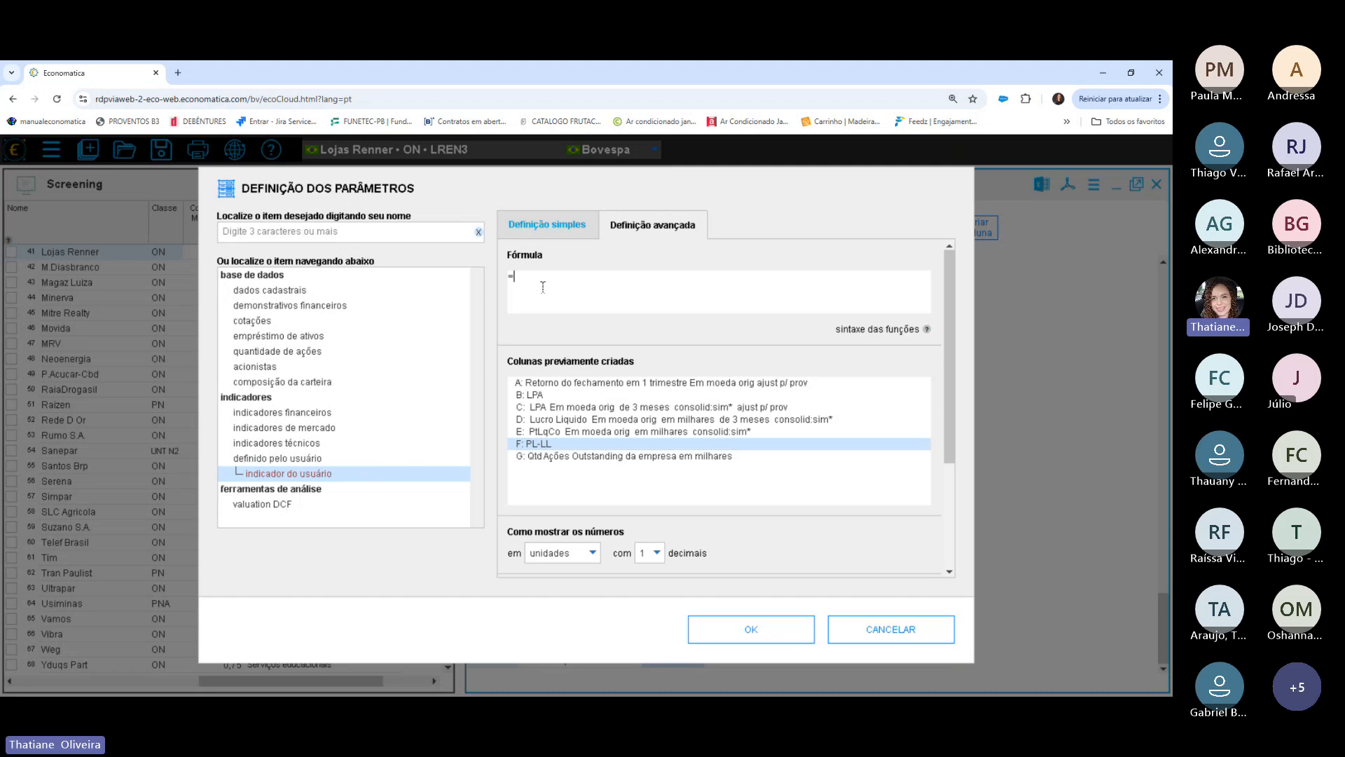
type("F/G")
Display the indicator with 6 decimals, set its first legend line to PLA, and apply the column definition.
left_click_drag(948, 321, 947, 467)
left_click(658, 390)
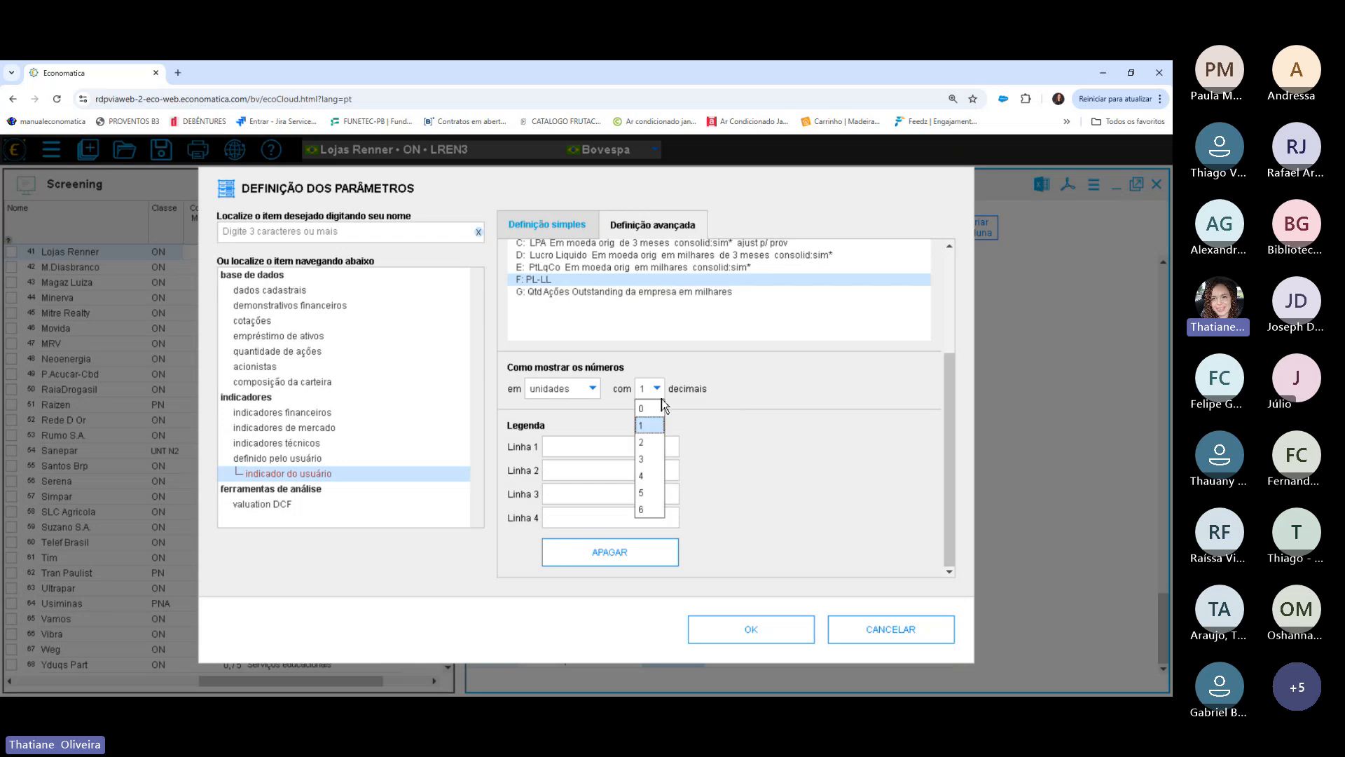
left_click(649, 509)
left_click(593, 450)
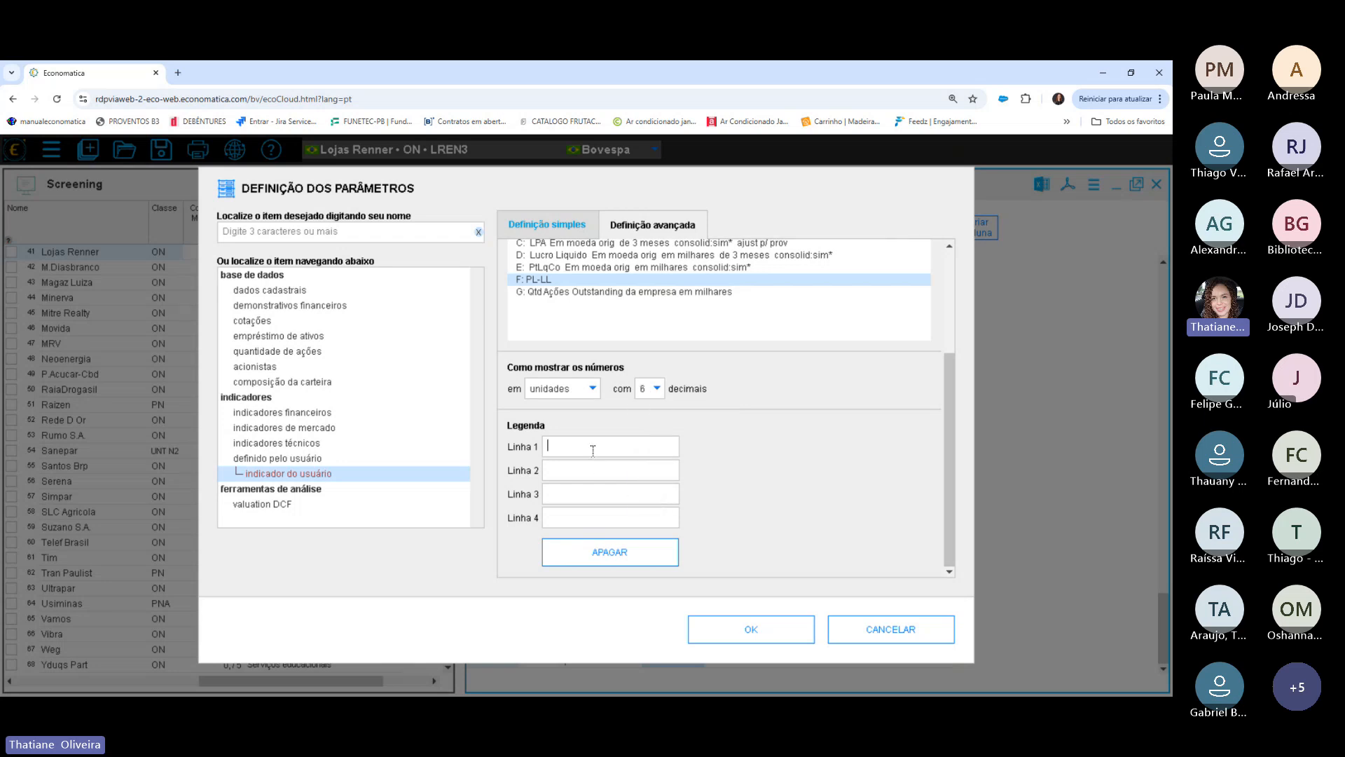
type("PLA")
left_click(793, 633)
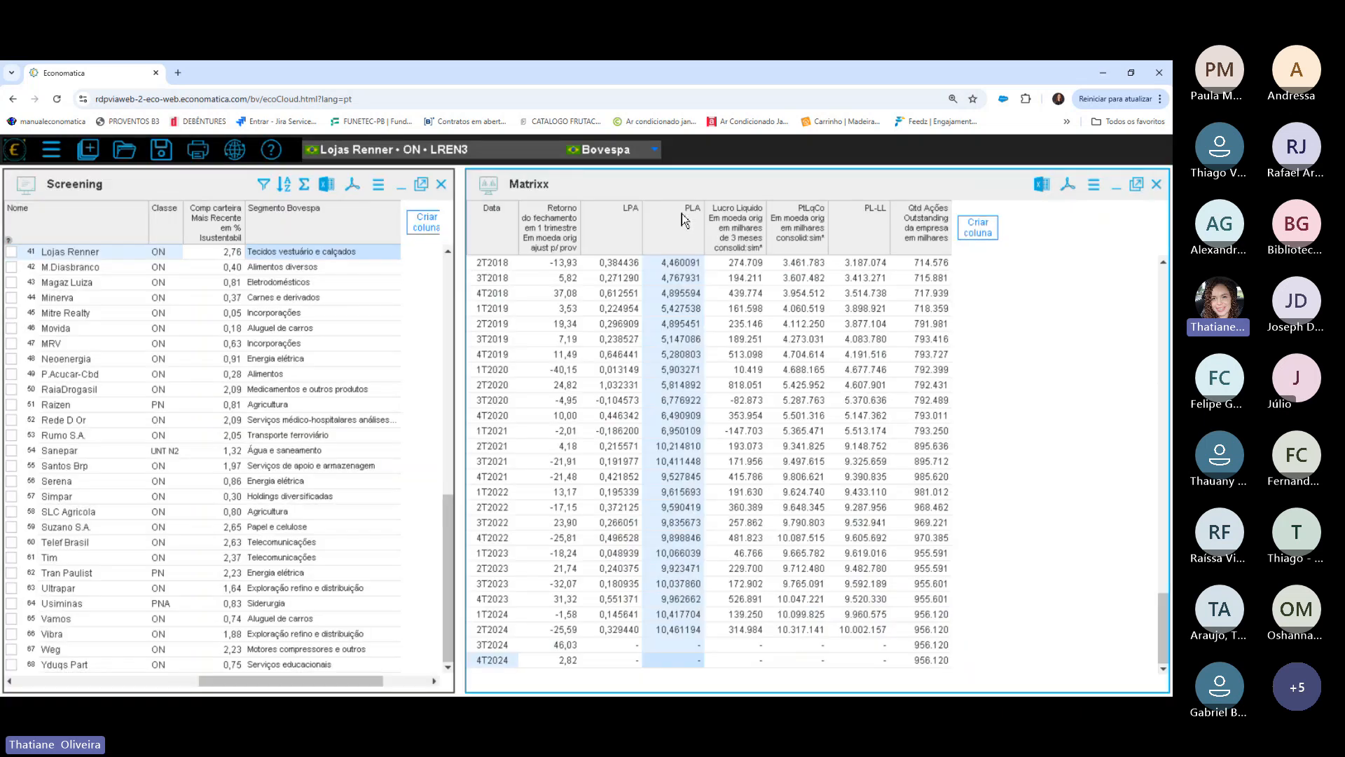
Insert the financial indicator VPA Valor Patr por Acao$ before the Lucro Líquido column.
right_click(727, 234)
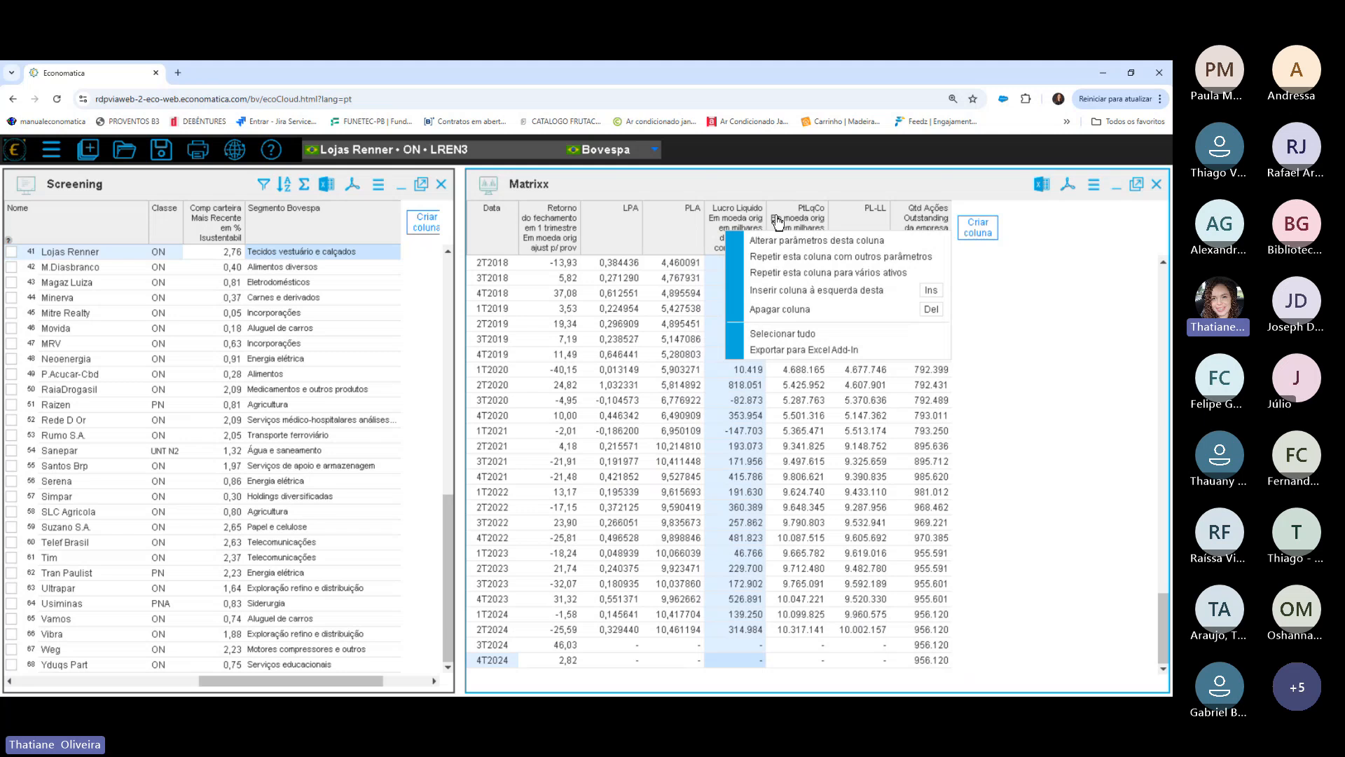
left_click(789, 290)
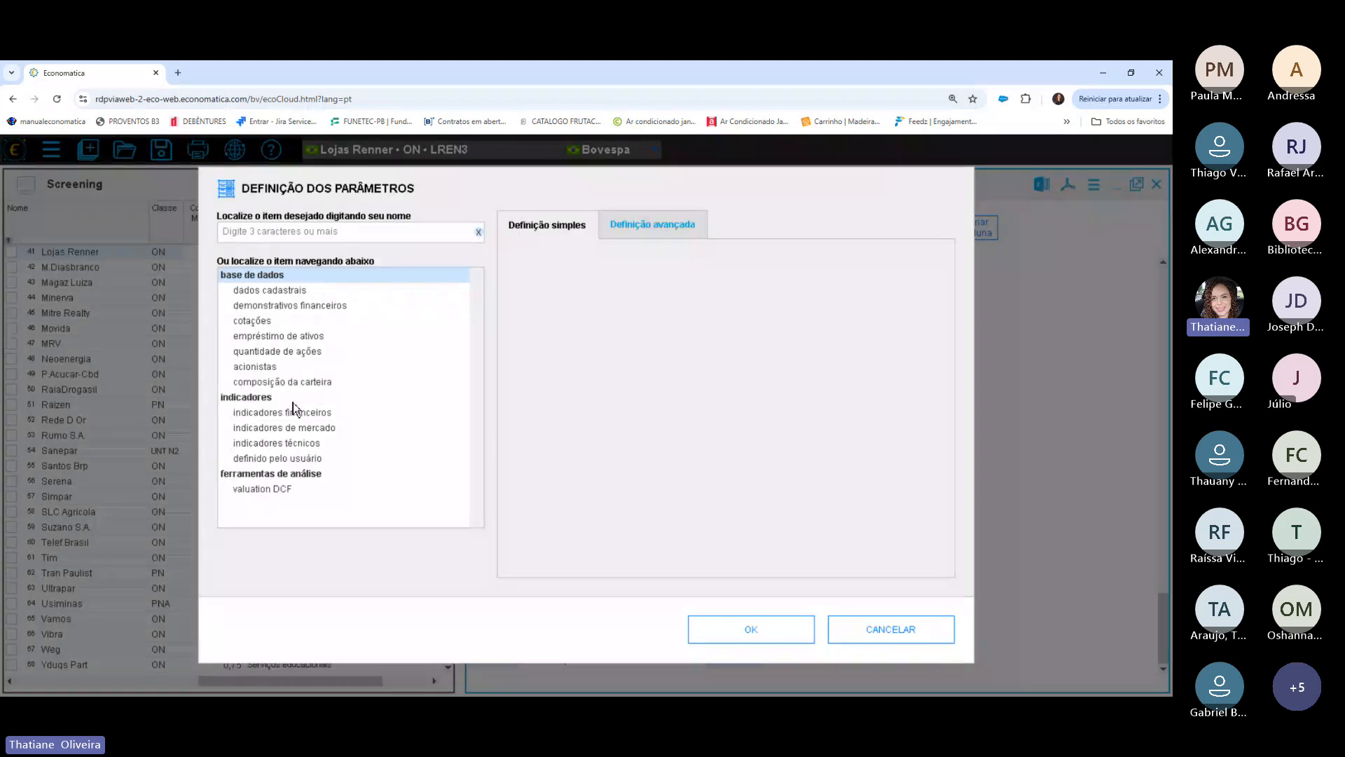
left_click(292, 413)
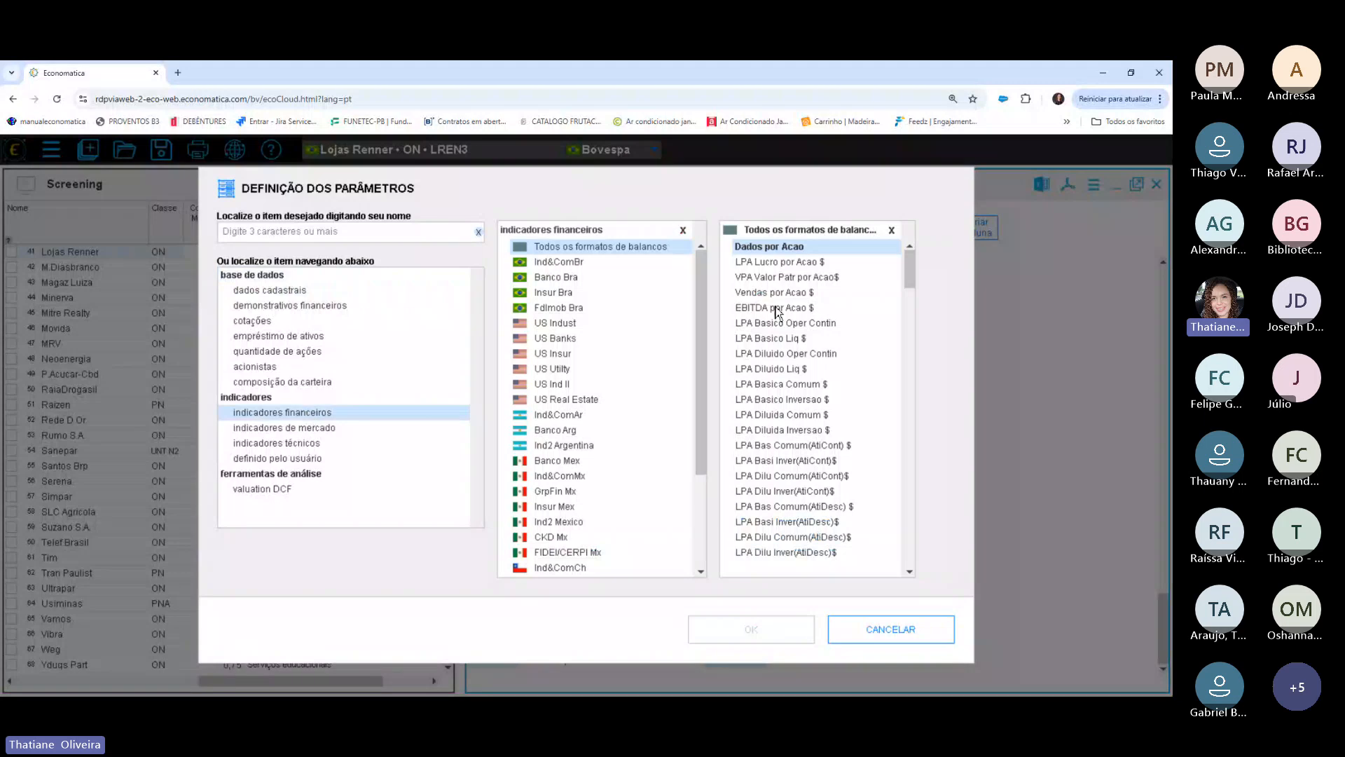
double_click(792, 279)
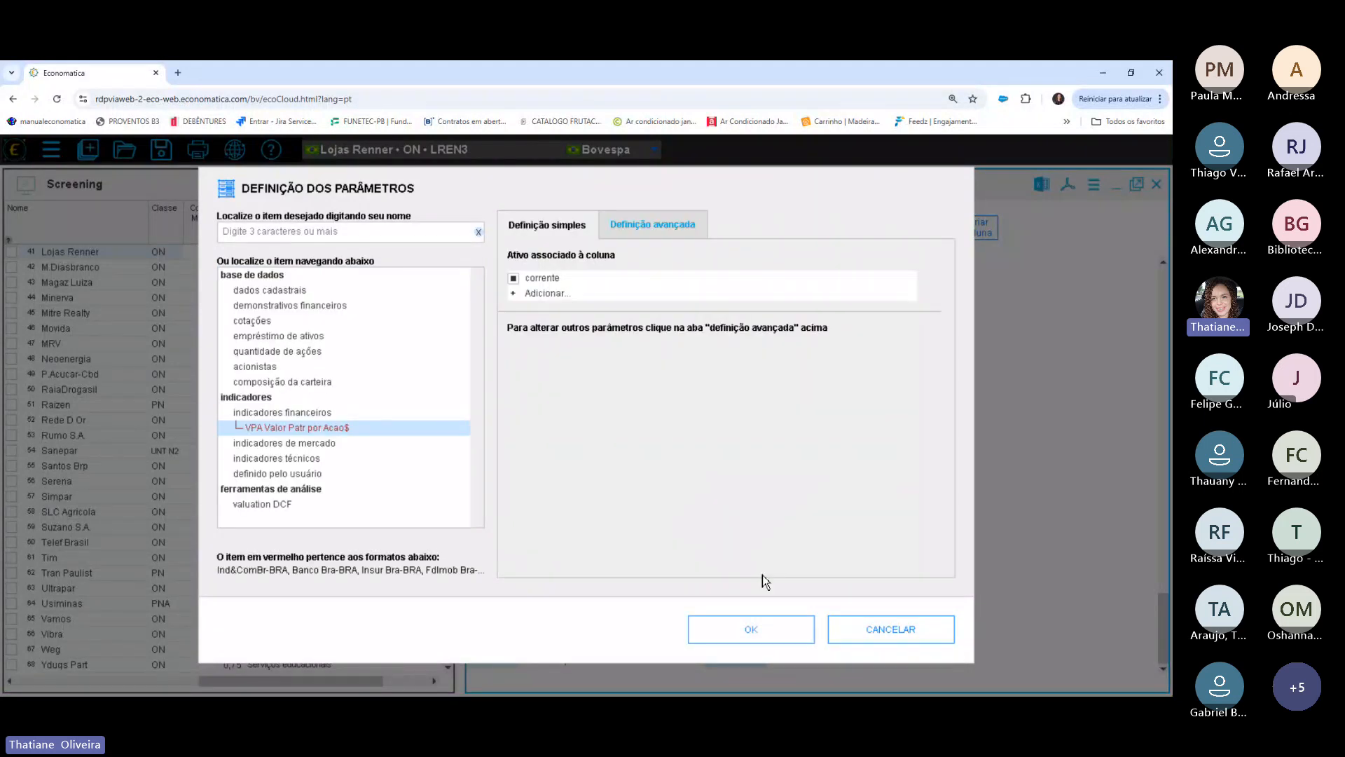
left_click(761, 628)
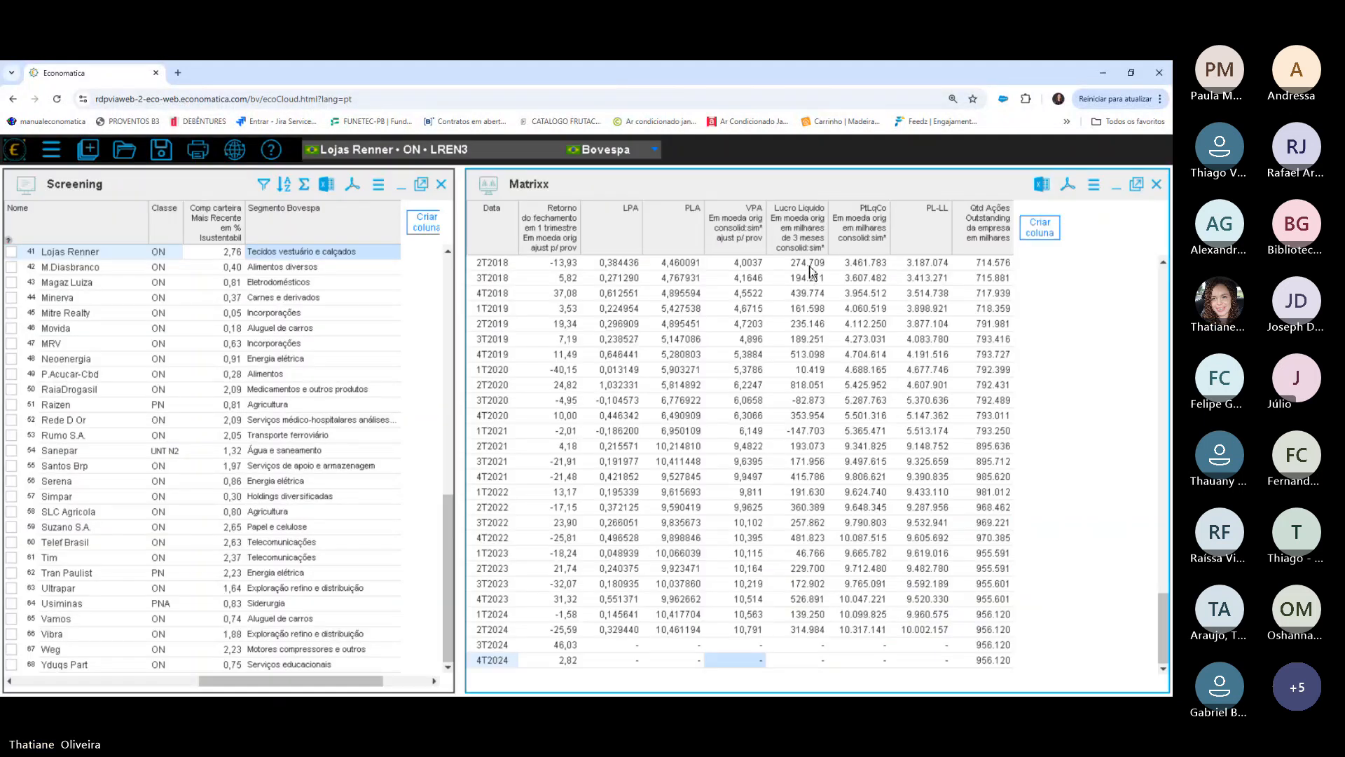
Compare the custom PLA values with the VPA values in the 2018 and 2022 quarters.
left_click(751, 271)
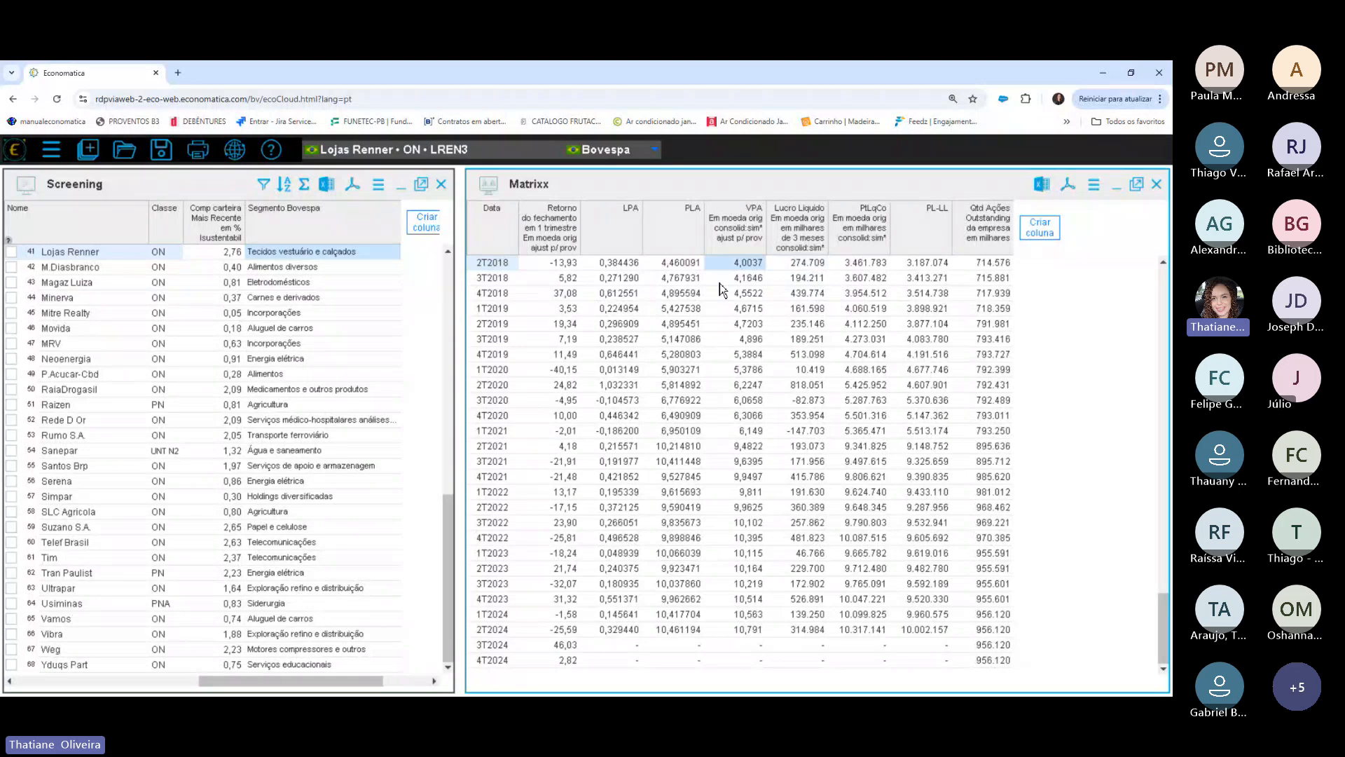
left_click(754, 278)
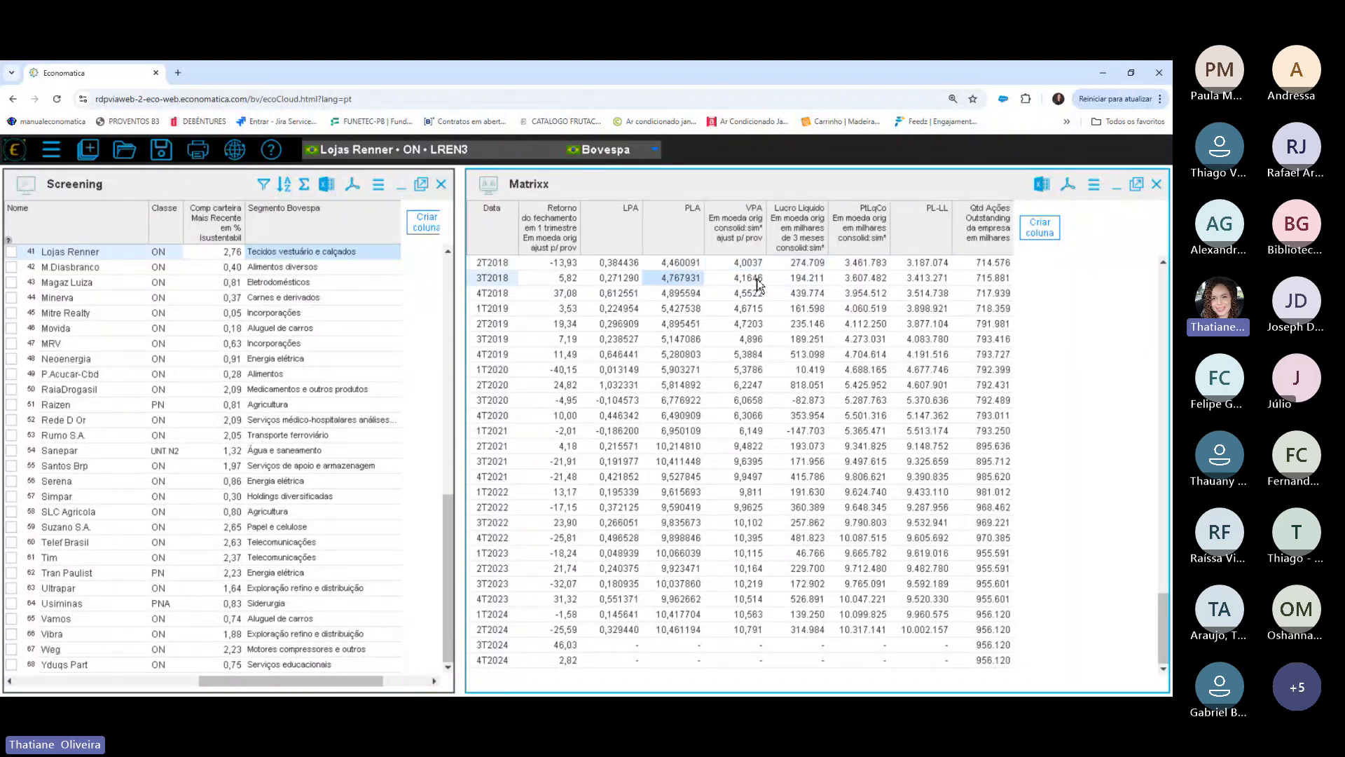
left_click(750, 507)
left_click(681, 508)
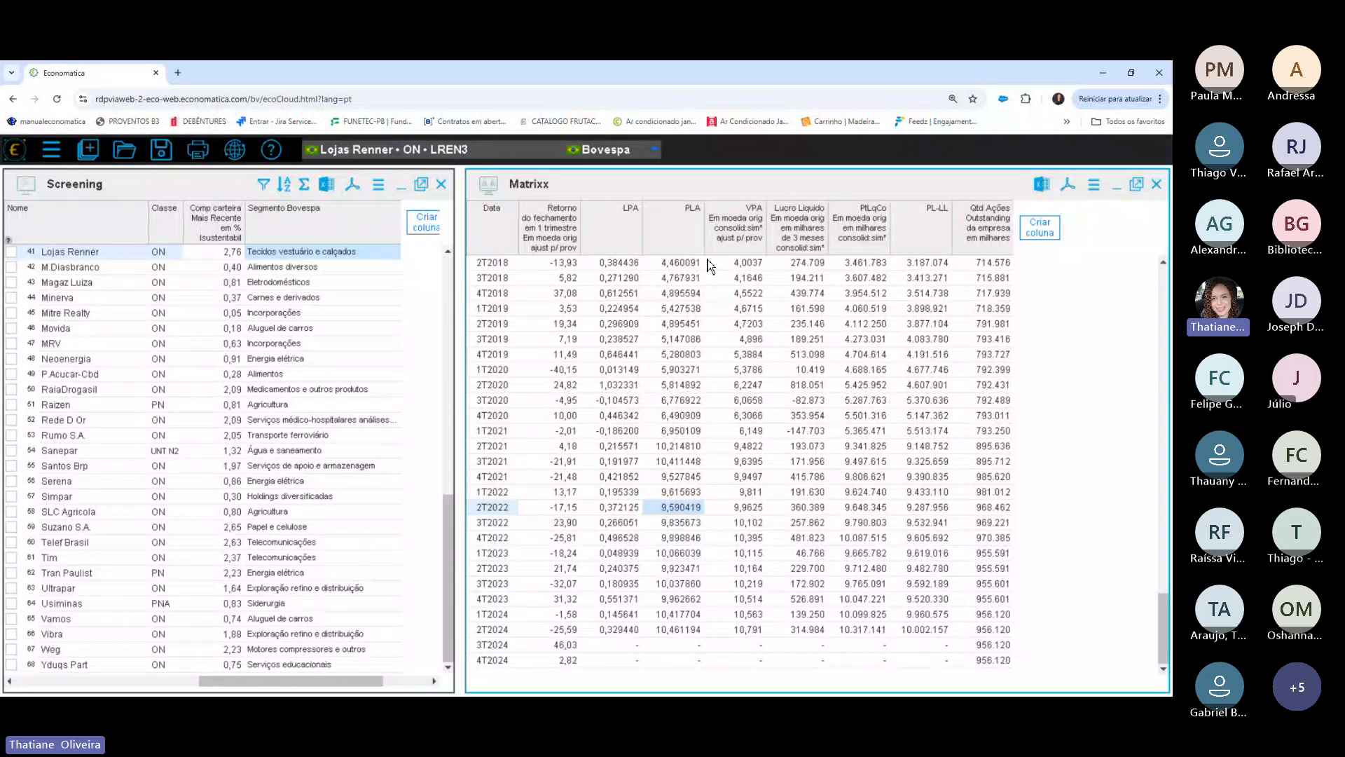
Delete the VPA column from the Matrixx.
left_click(734, 223)
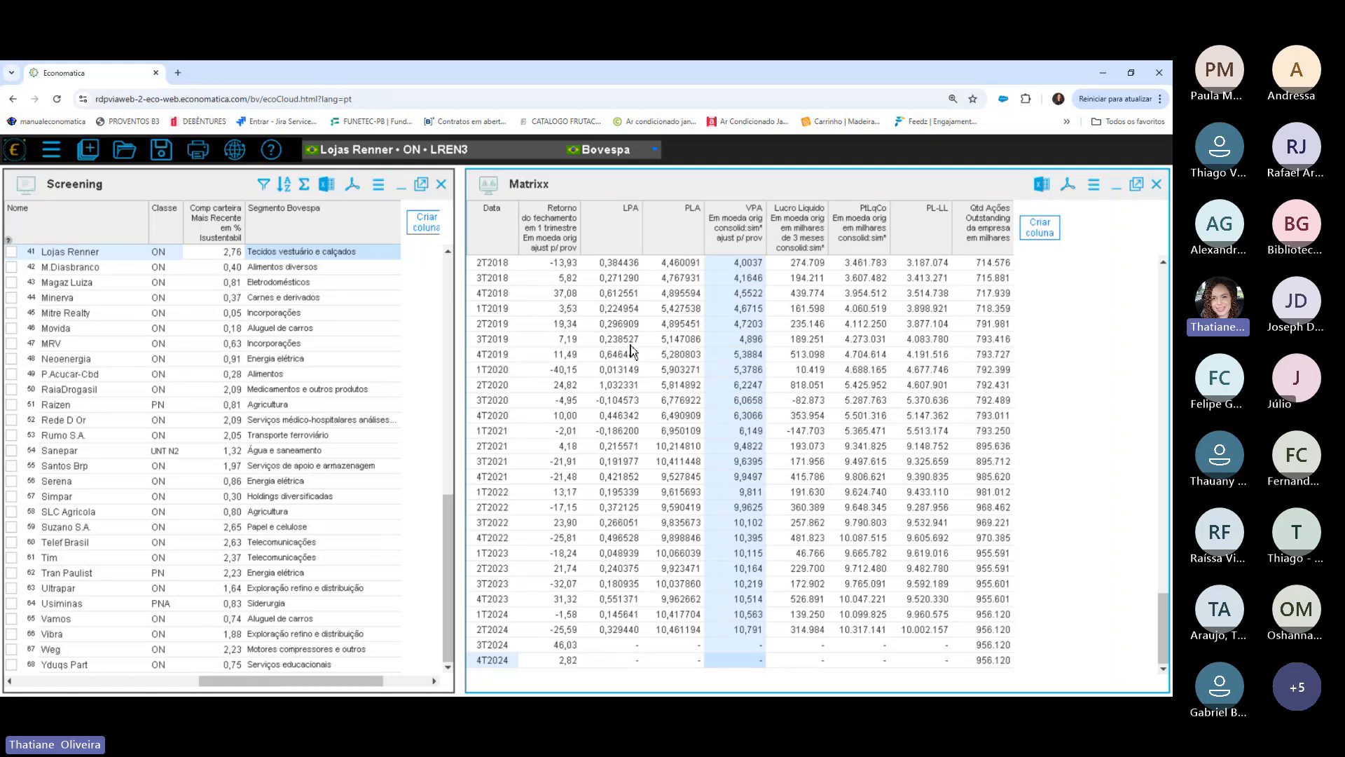
right_click(724, 242)
left_click(772, 317)
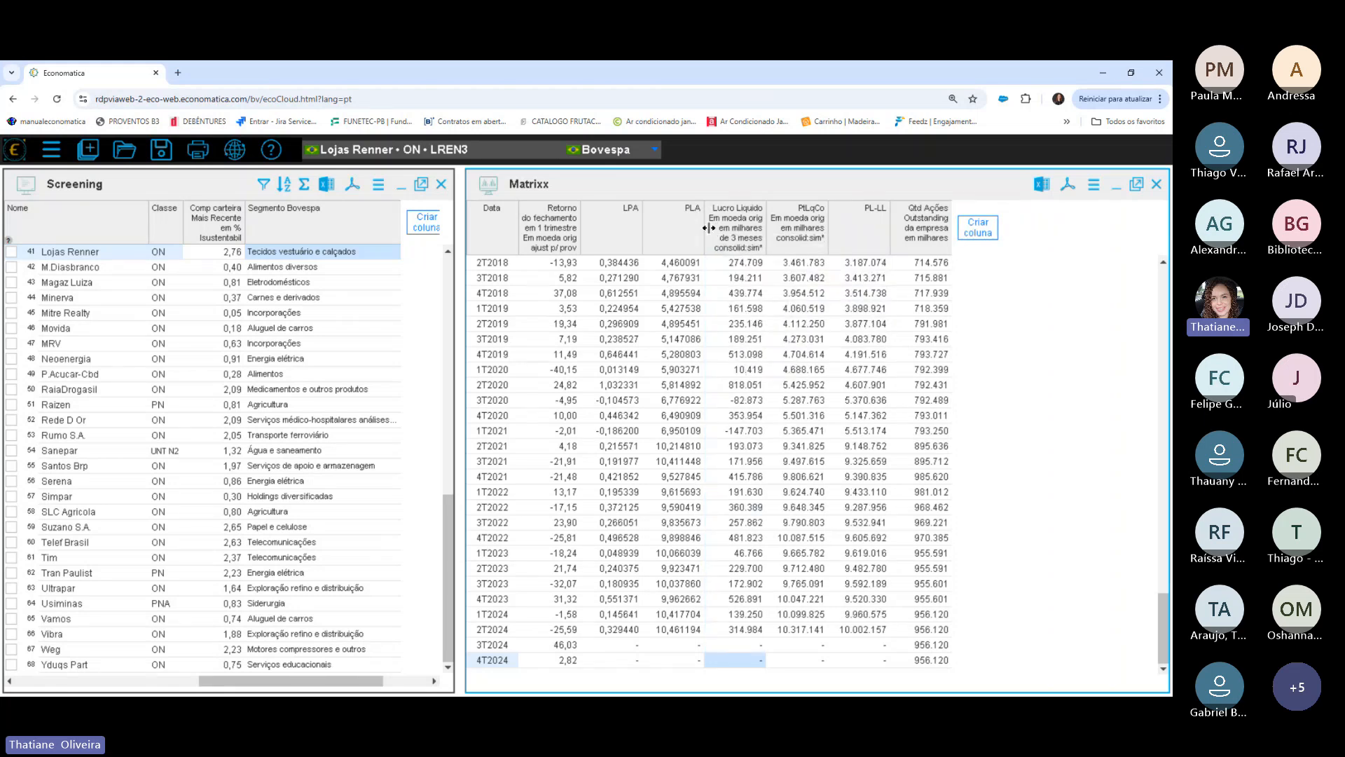
Review the Matrixx's base and calculated columns and its date range from the oldest to the most recent quarter.
left_click_drag(748, 227, 914, 233)
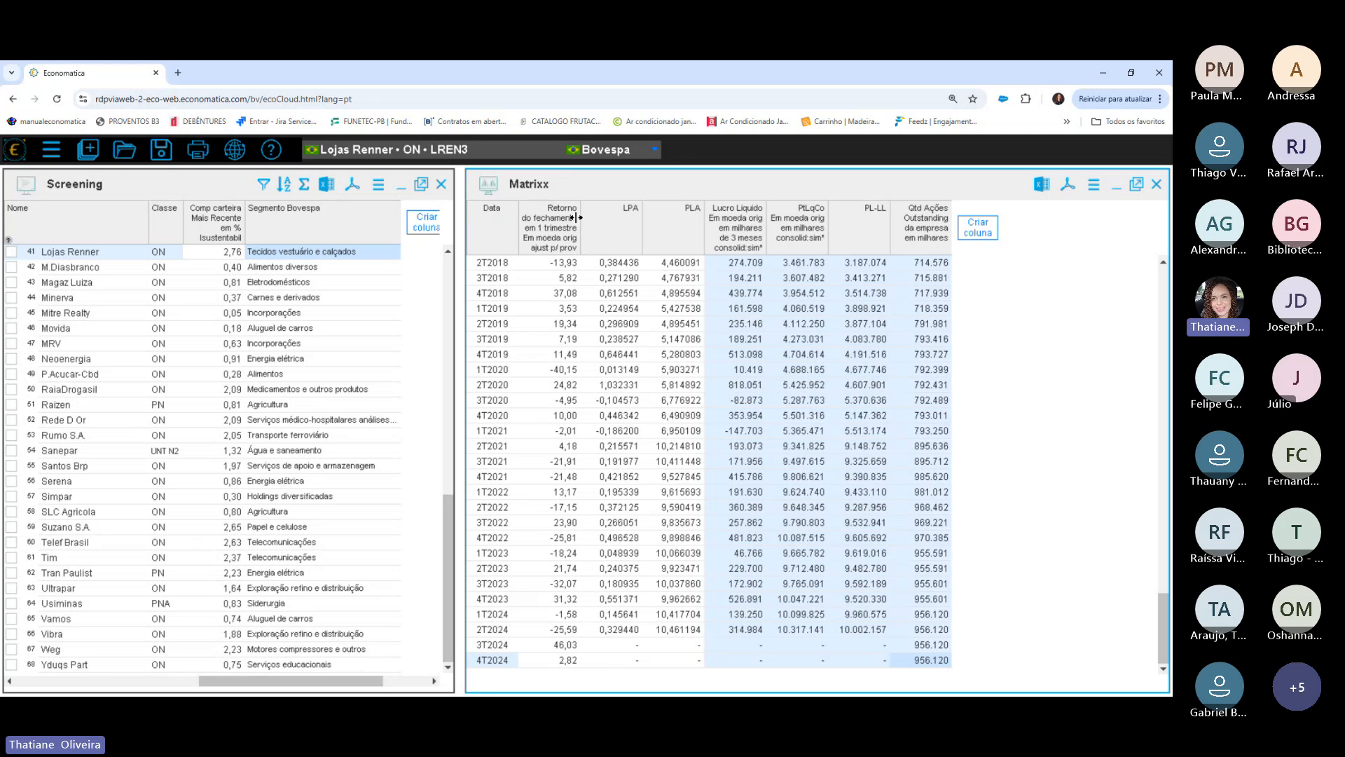
left_click_drag(538, 224, 793, 238)
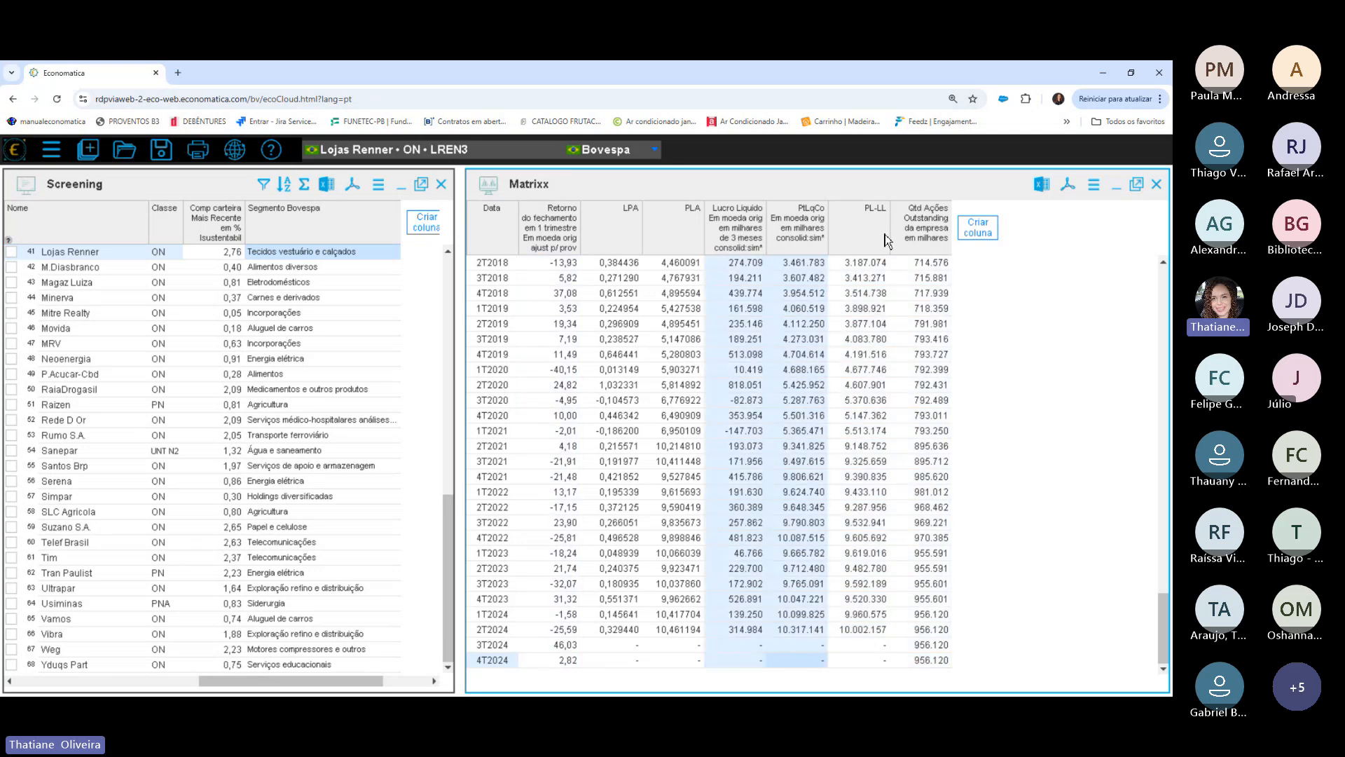
left_click_drag(548, 225, 902, 230)
left_click(637, 230)
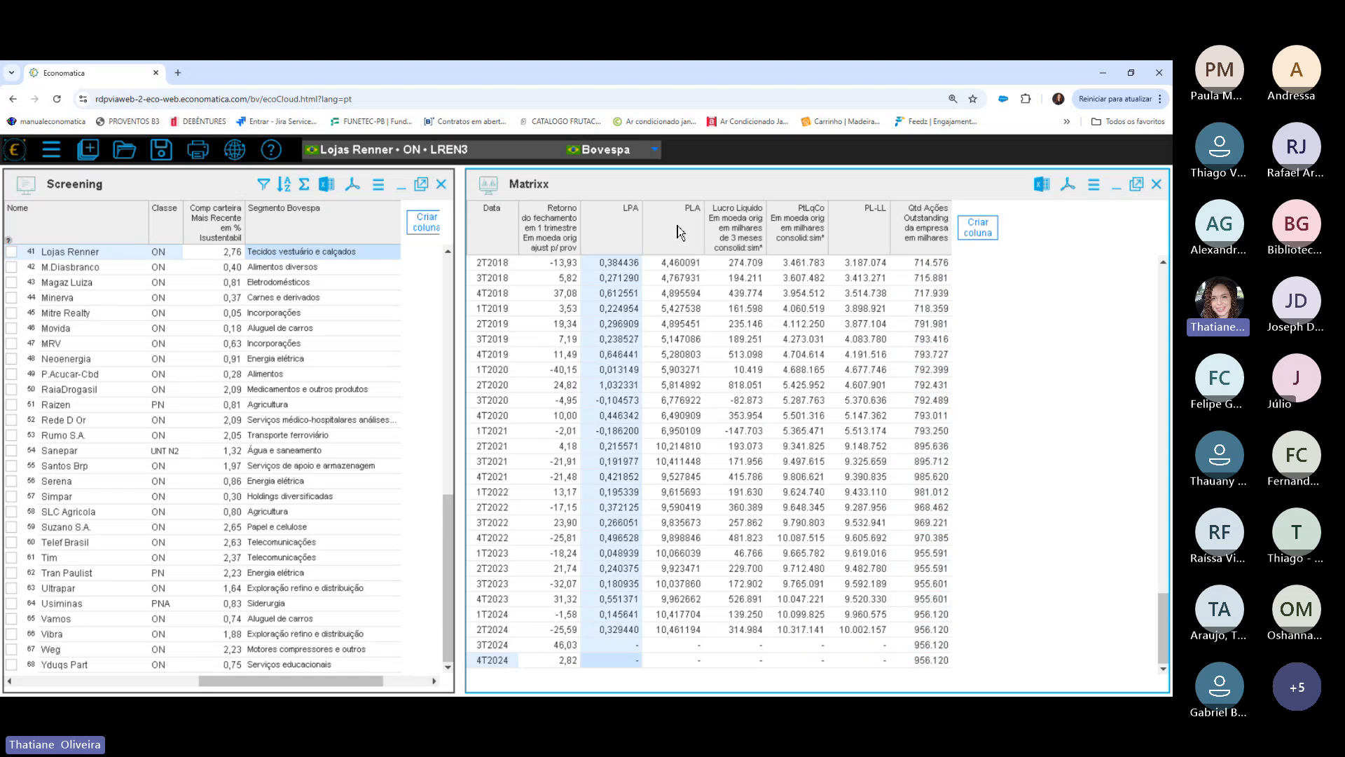
left_click(864, 243)
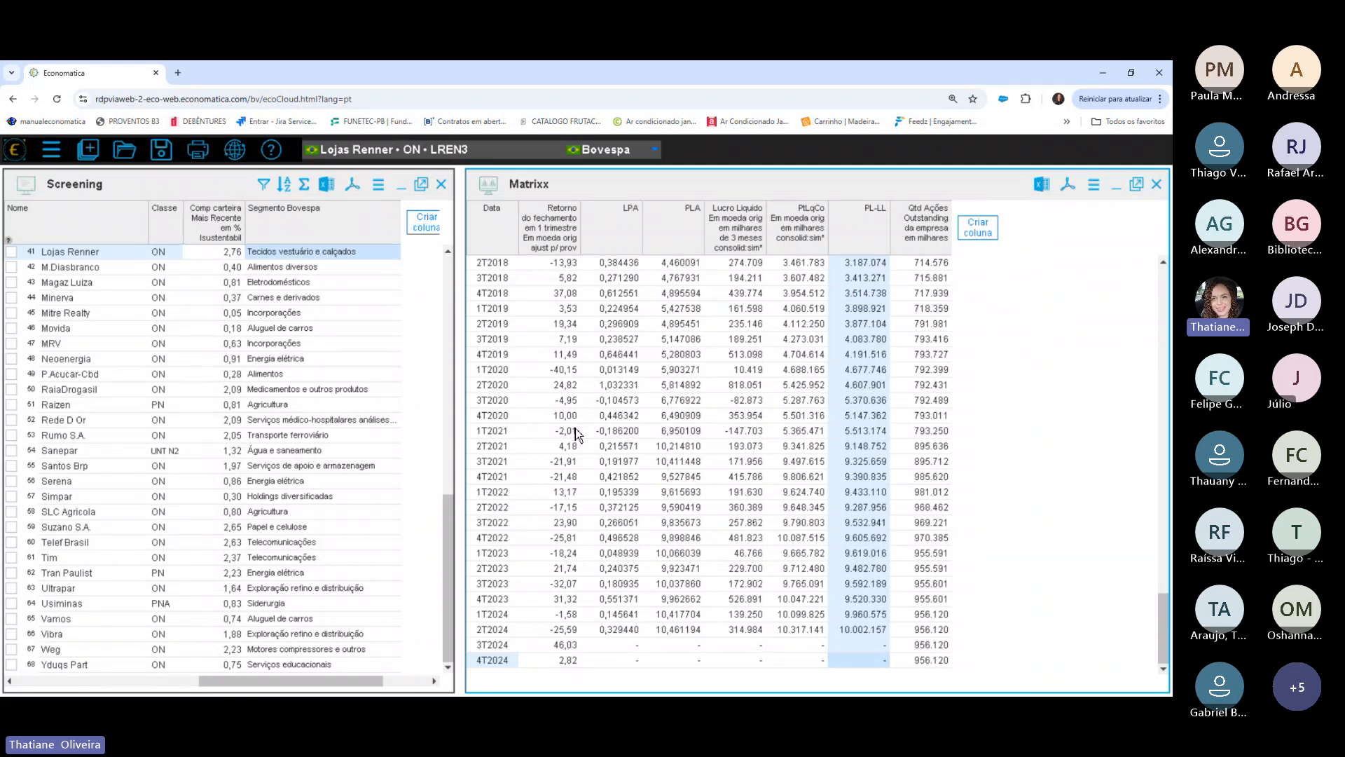
left_click_drag(1168, 609, 1149, 280)
left_click(504, 266)
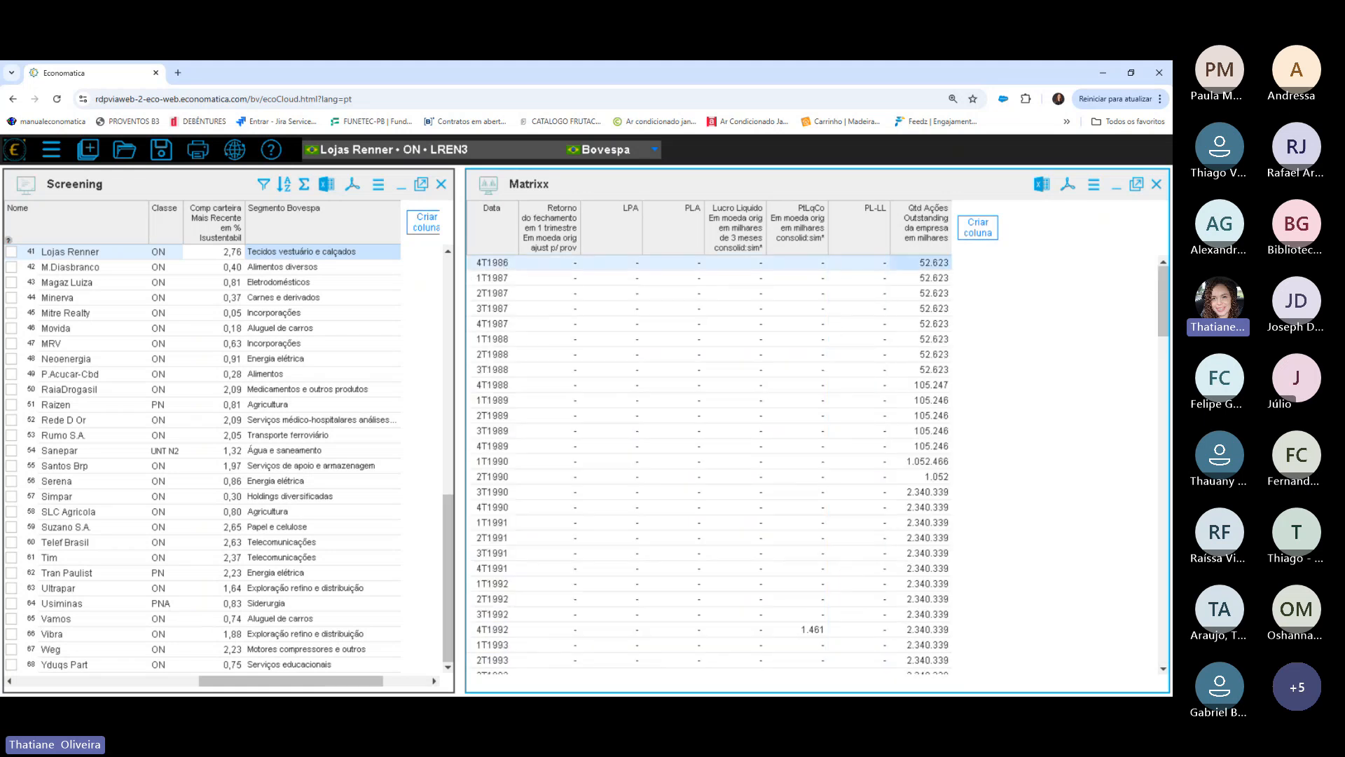
left_click_drag(1164, 298, 1142, 670)
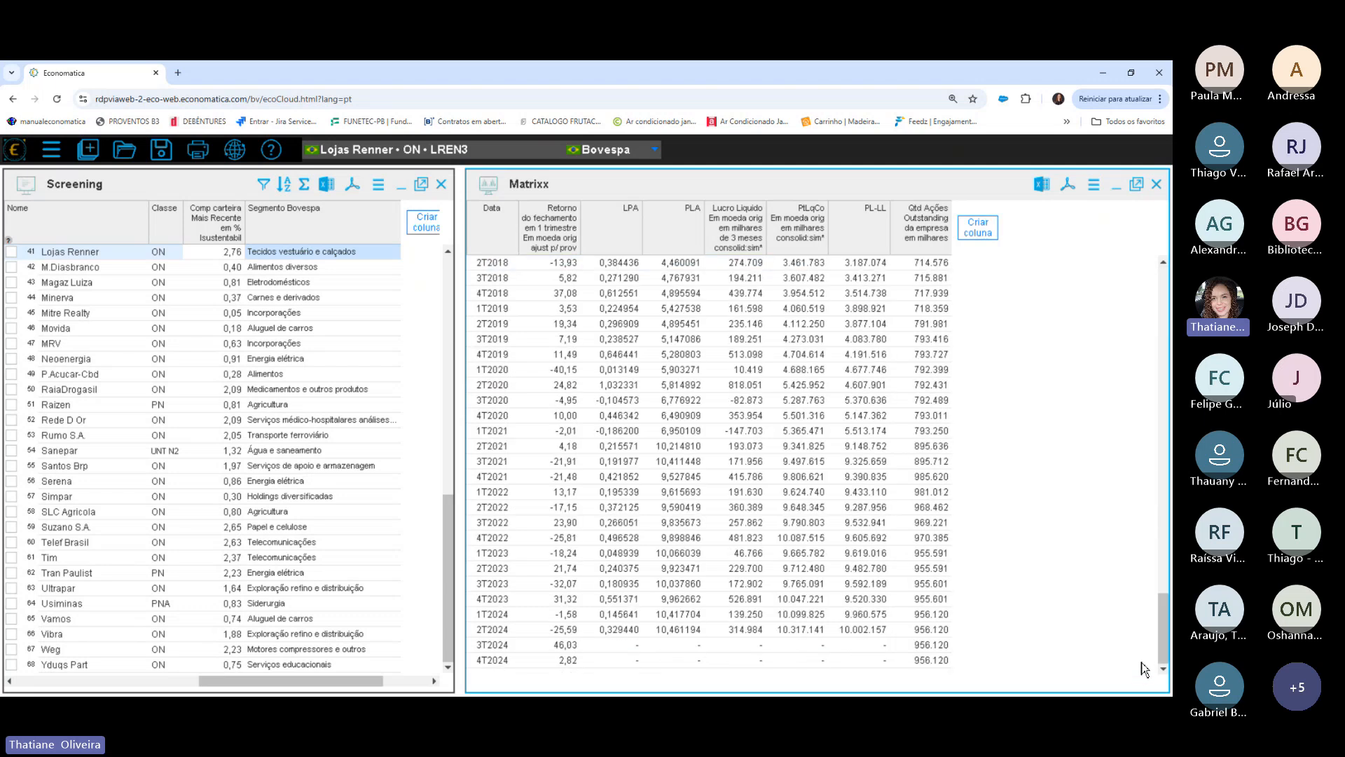
Limit the Matrixx's dates to the period from 01/01/2010 to 31/12/2023 and check the quarters back to the first one.
left_click(1094, 187)
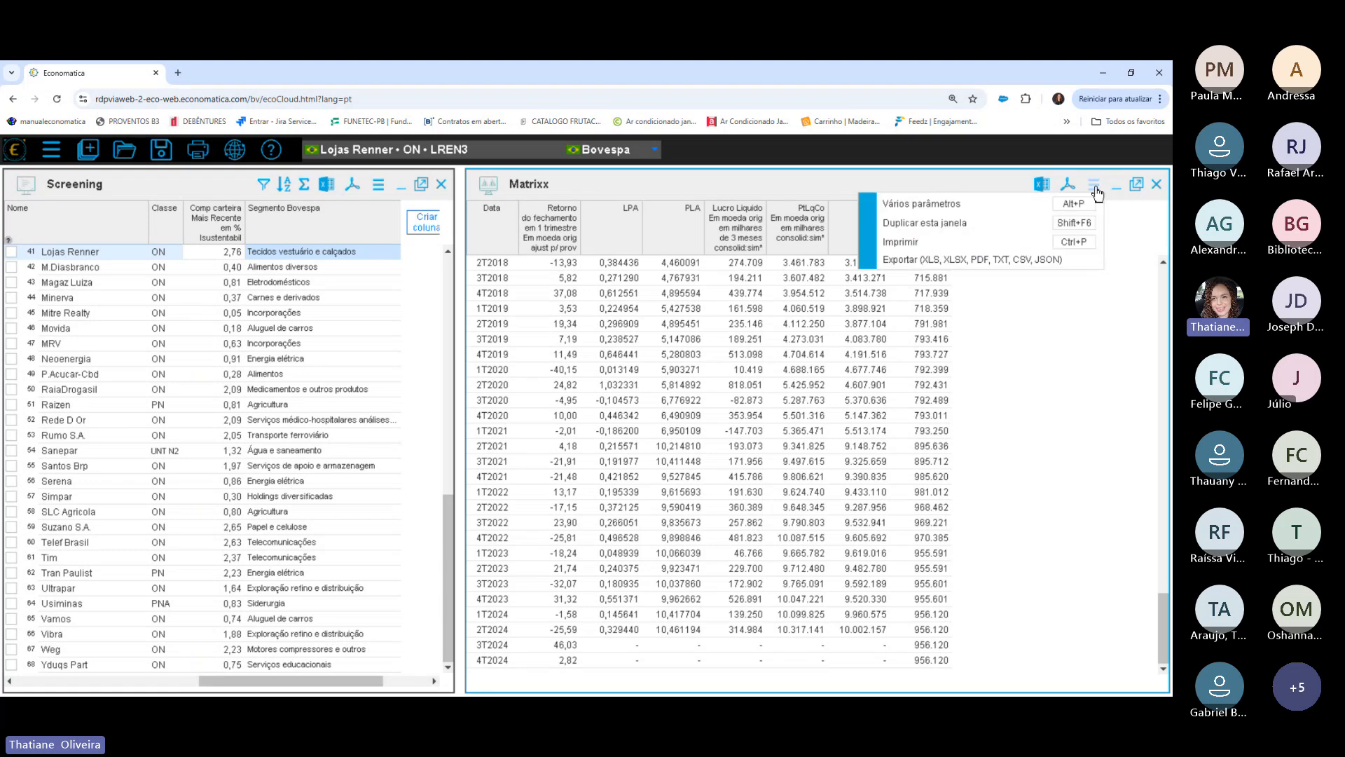
left_click(933, 204)
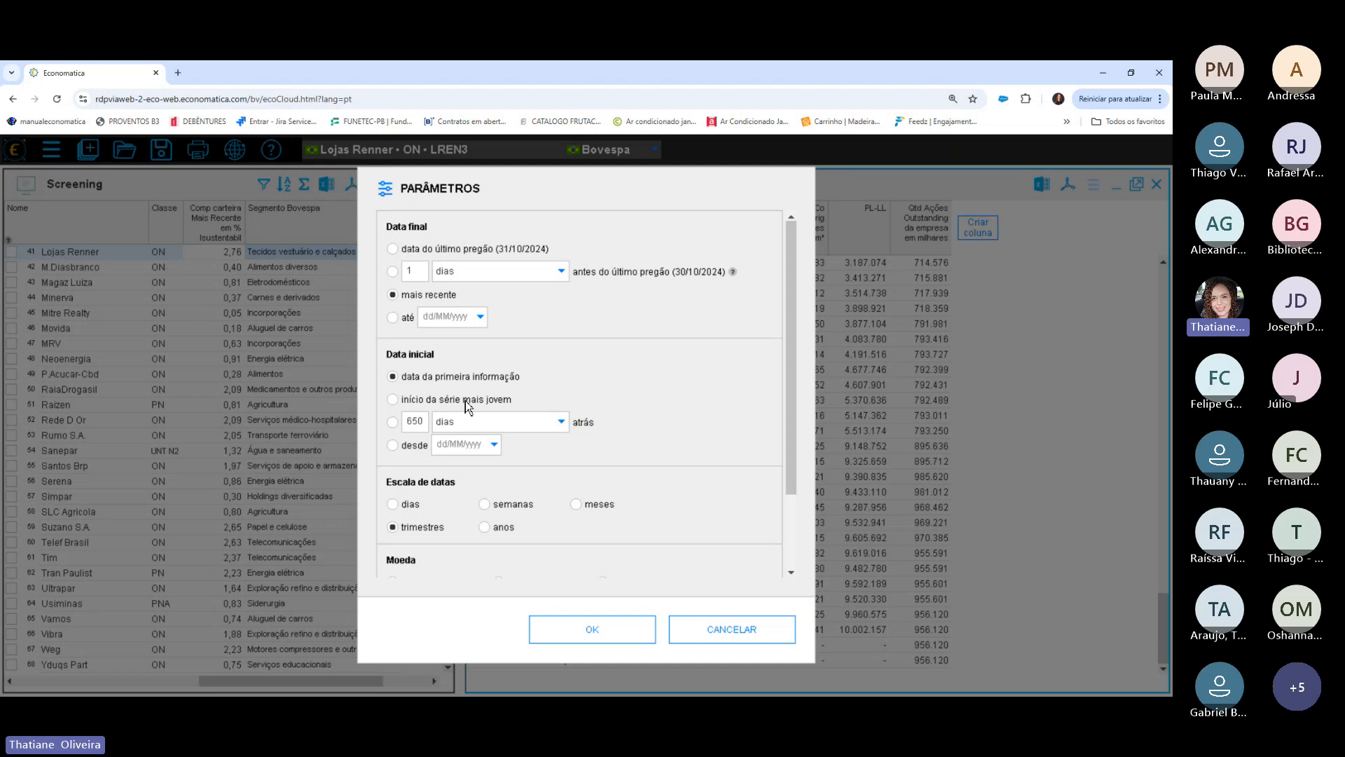
left_click(413, 445)
left_click(458, 448)
type("01/01/2010")
left_click(393, 317)
left_click(439, 317)
type("31/12/2023")
left_click(566, 634)
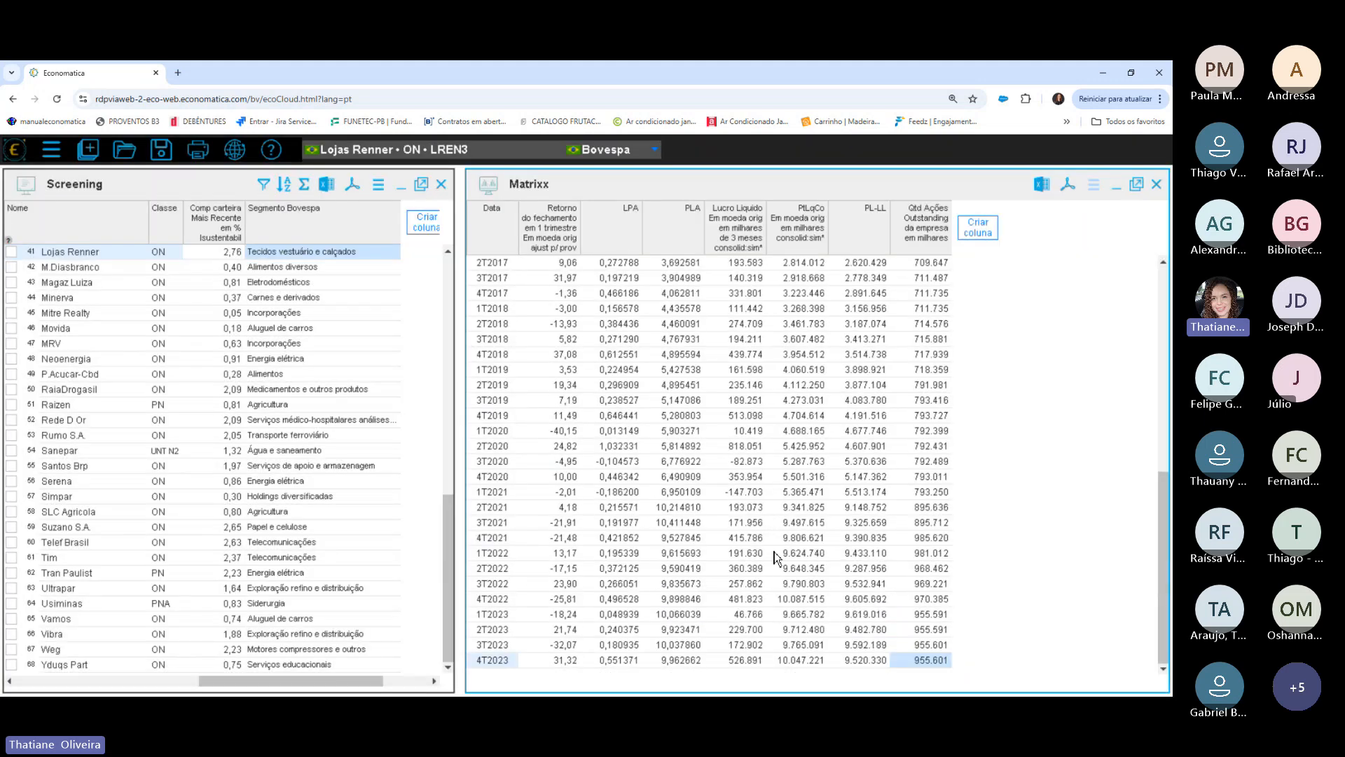
scroll(1167, 548, "up", 5)
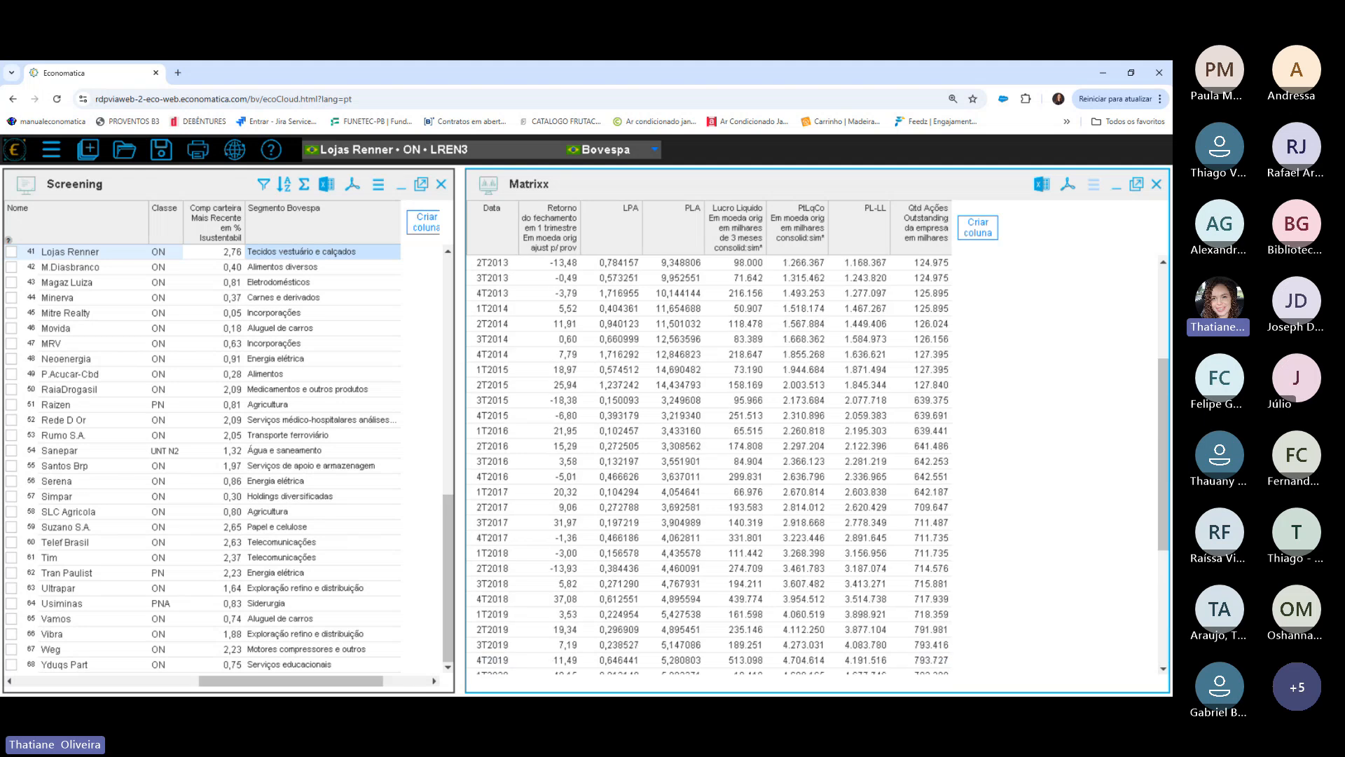
scroll(1167, 548, "up", 4)
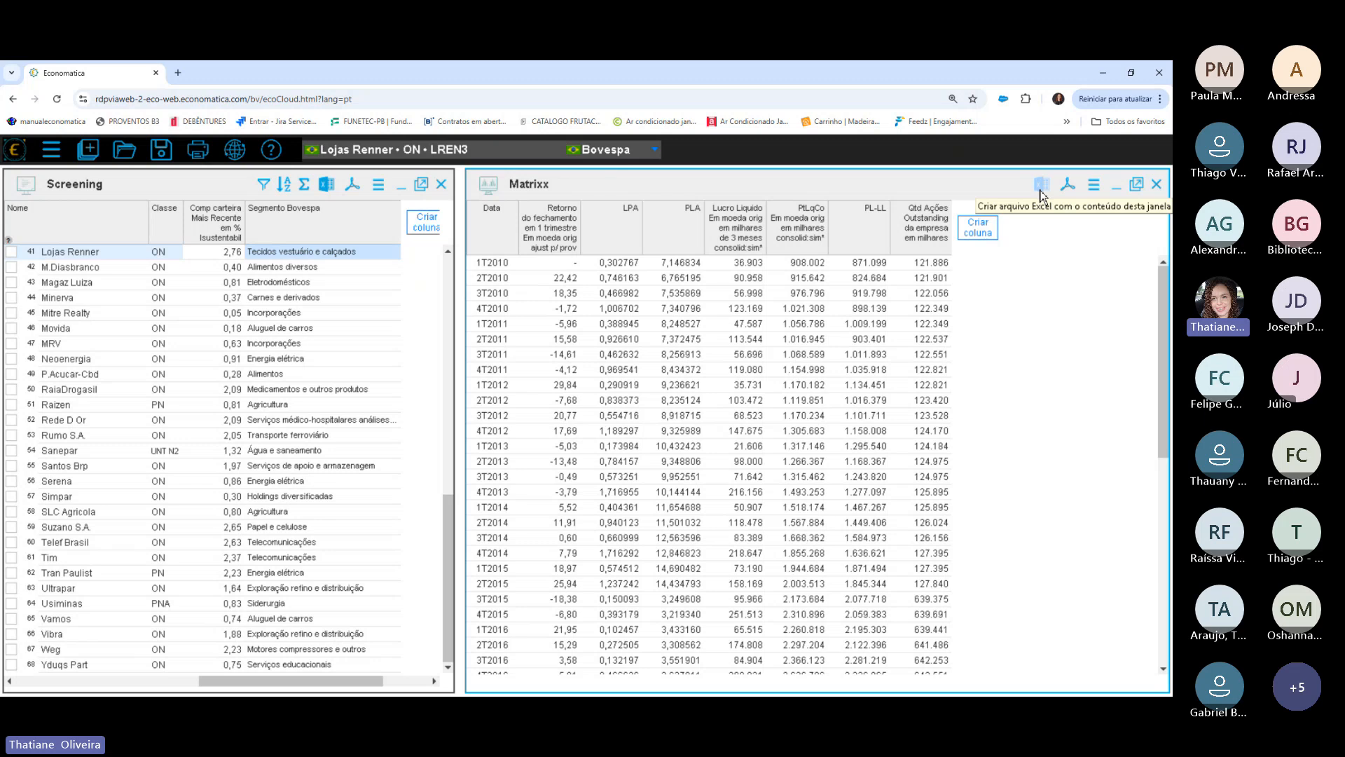
Configure a CSV export of the Matrixx for all screening assets in a single file, and cancel the export.
left_click(1096, 190)
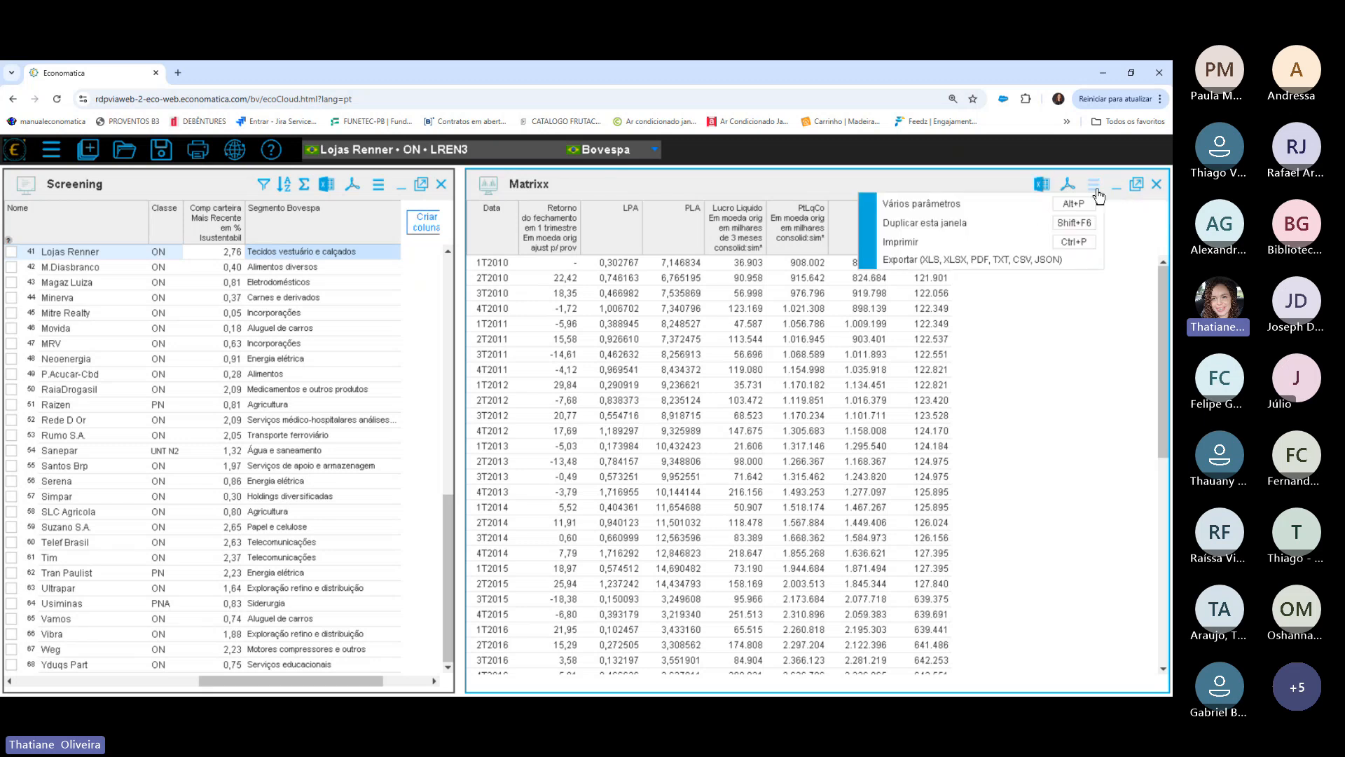
left_click(977, 265)
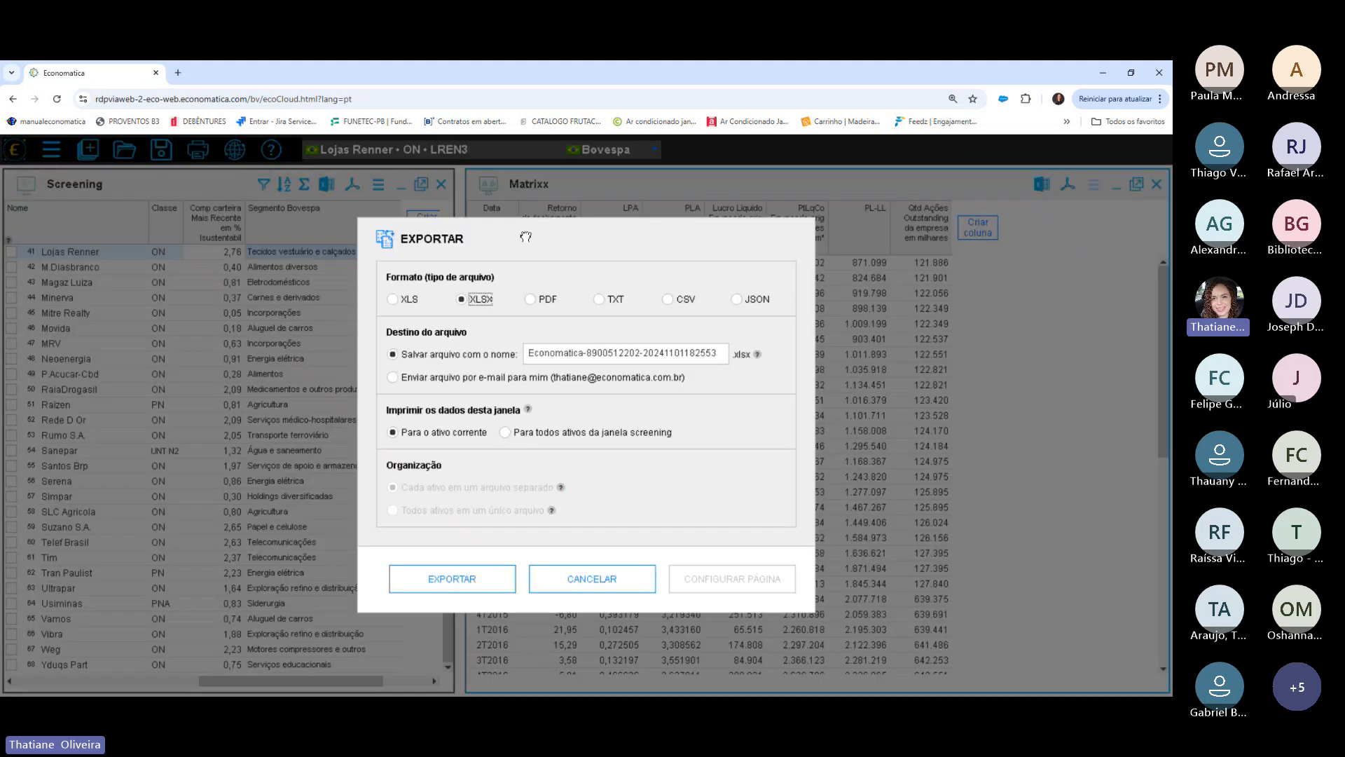
left_click_drag(526, 237, 669, 245)
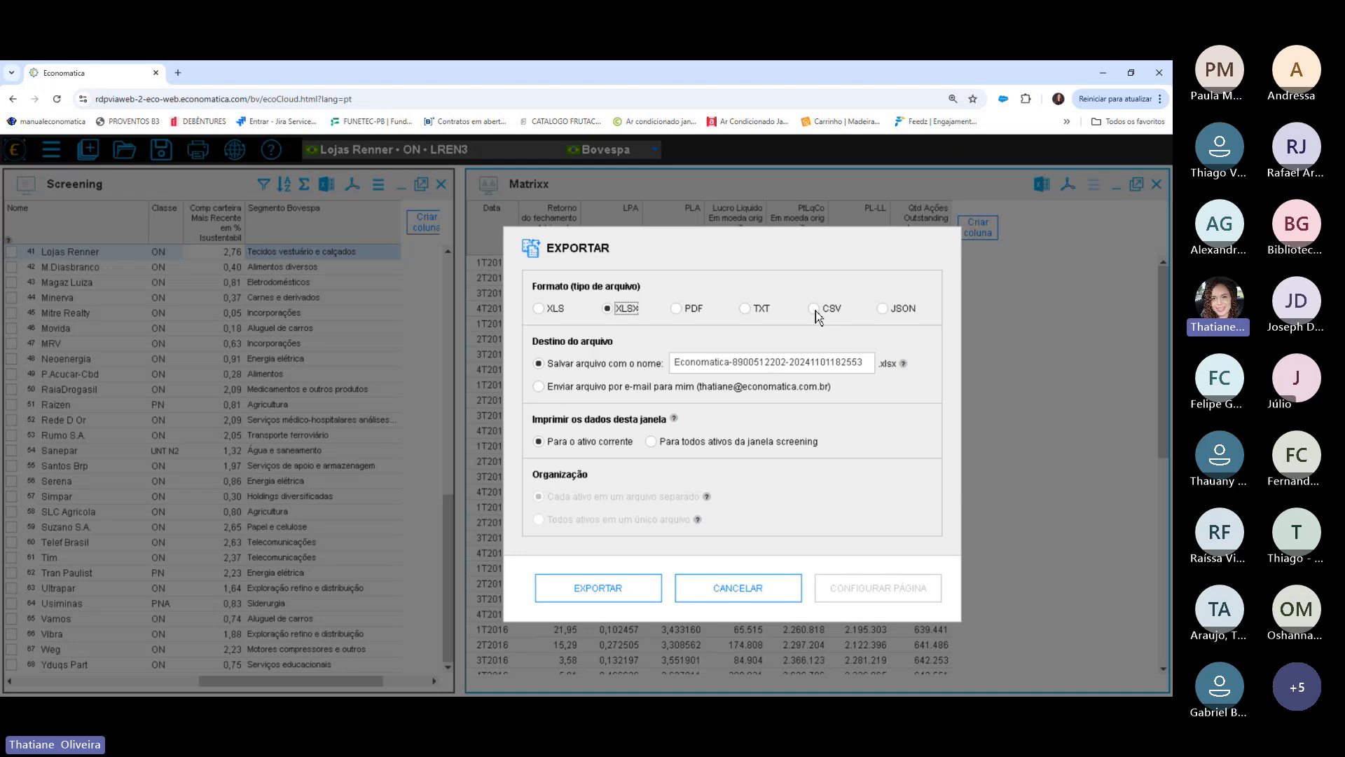
left_click(818, 310)
left_click(665, 443)
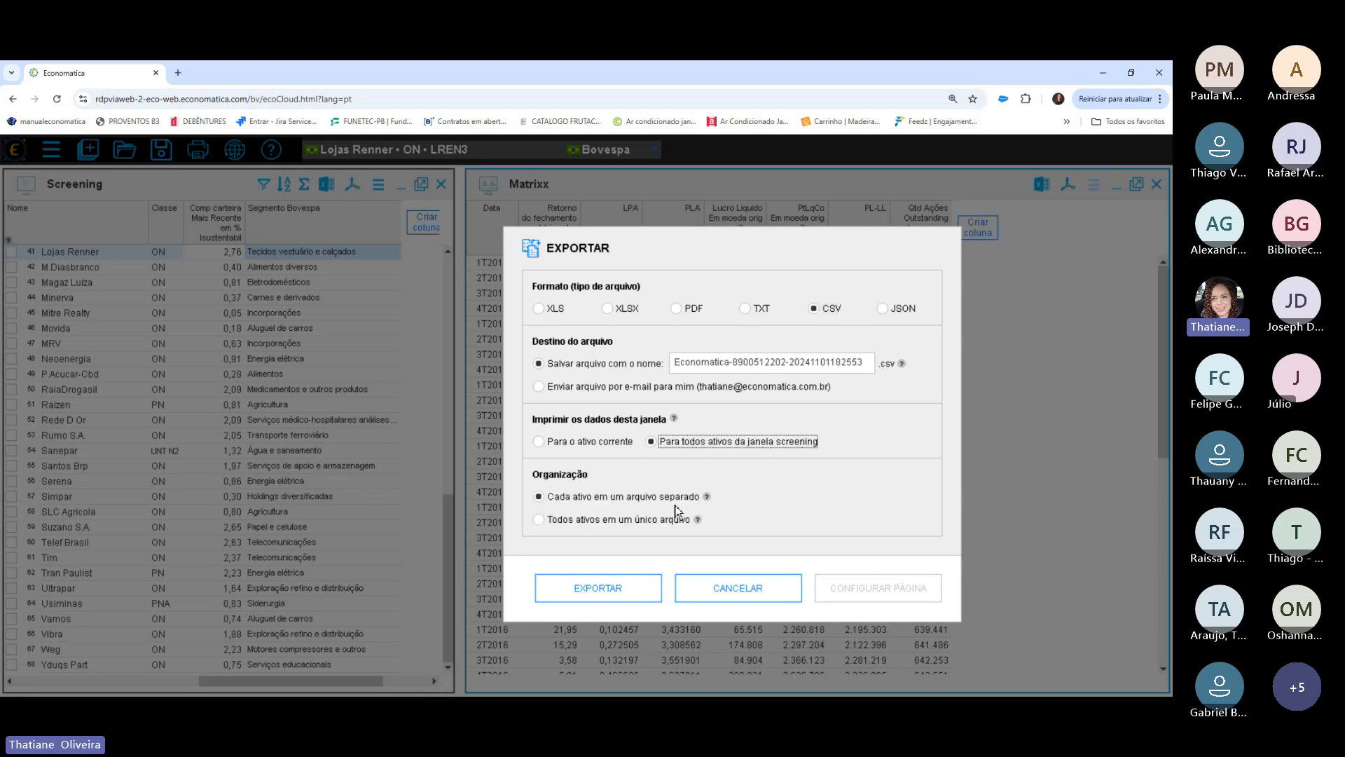
left_click(538, 520)
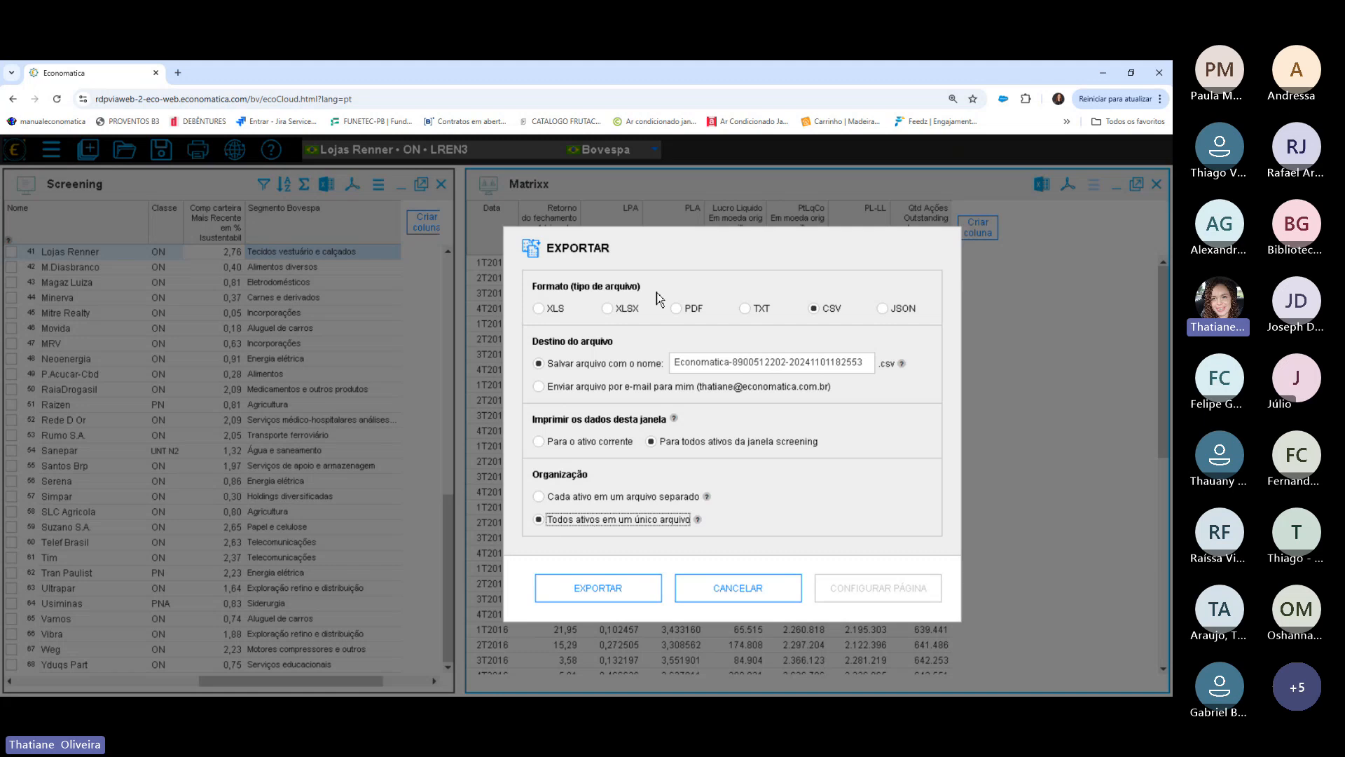
left_click_drag(660, 270, 636, 537)
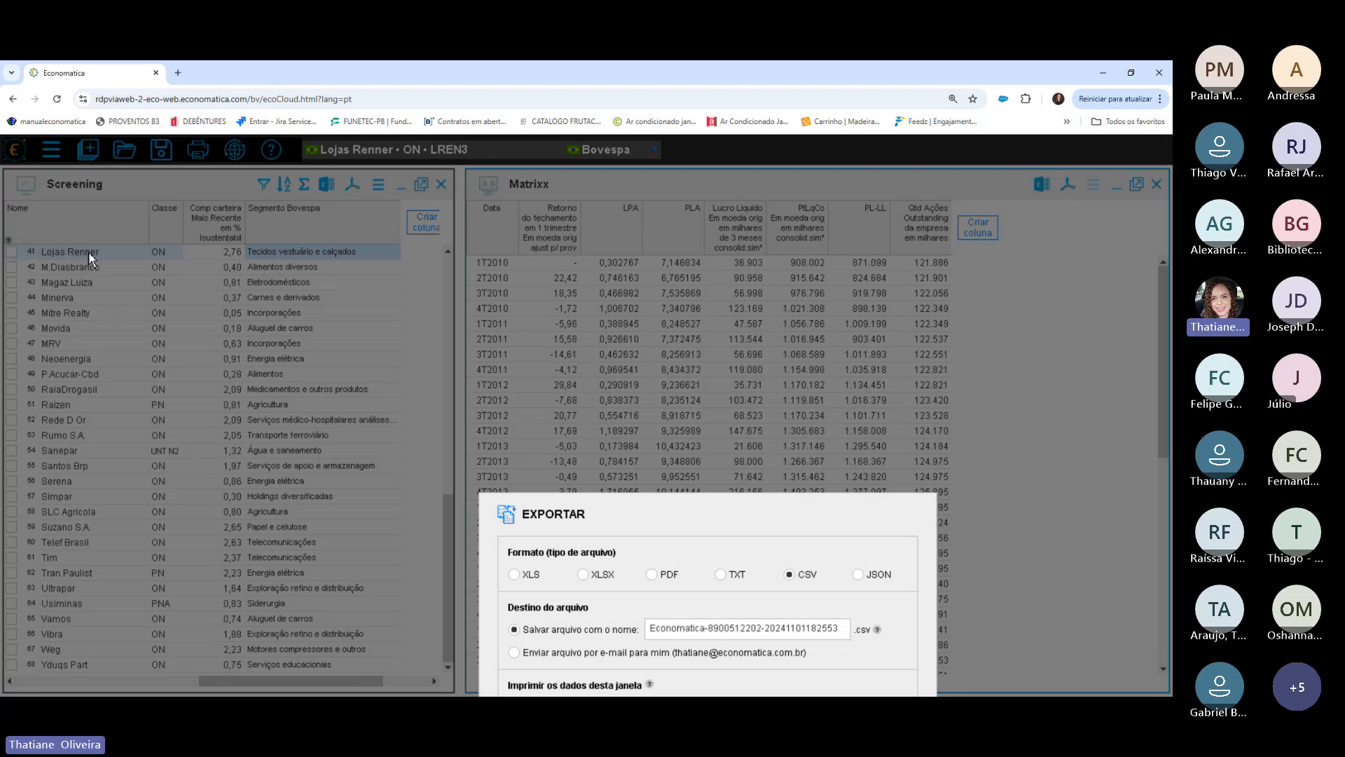
left_click_drag(663, 513, 697, 688)
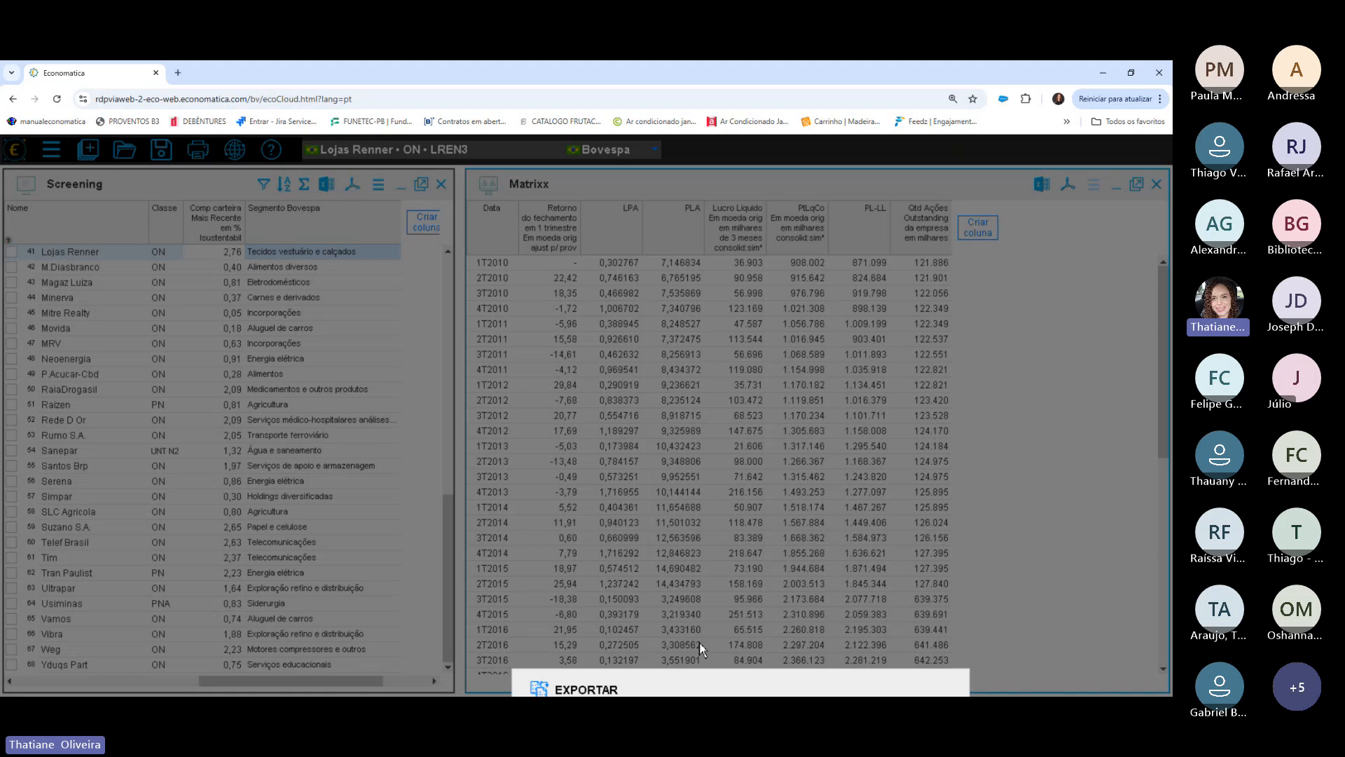
left_click_drag(706, 688, 540, 241)
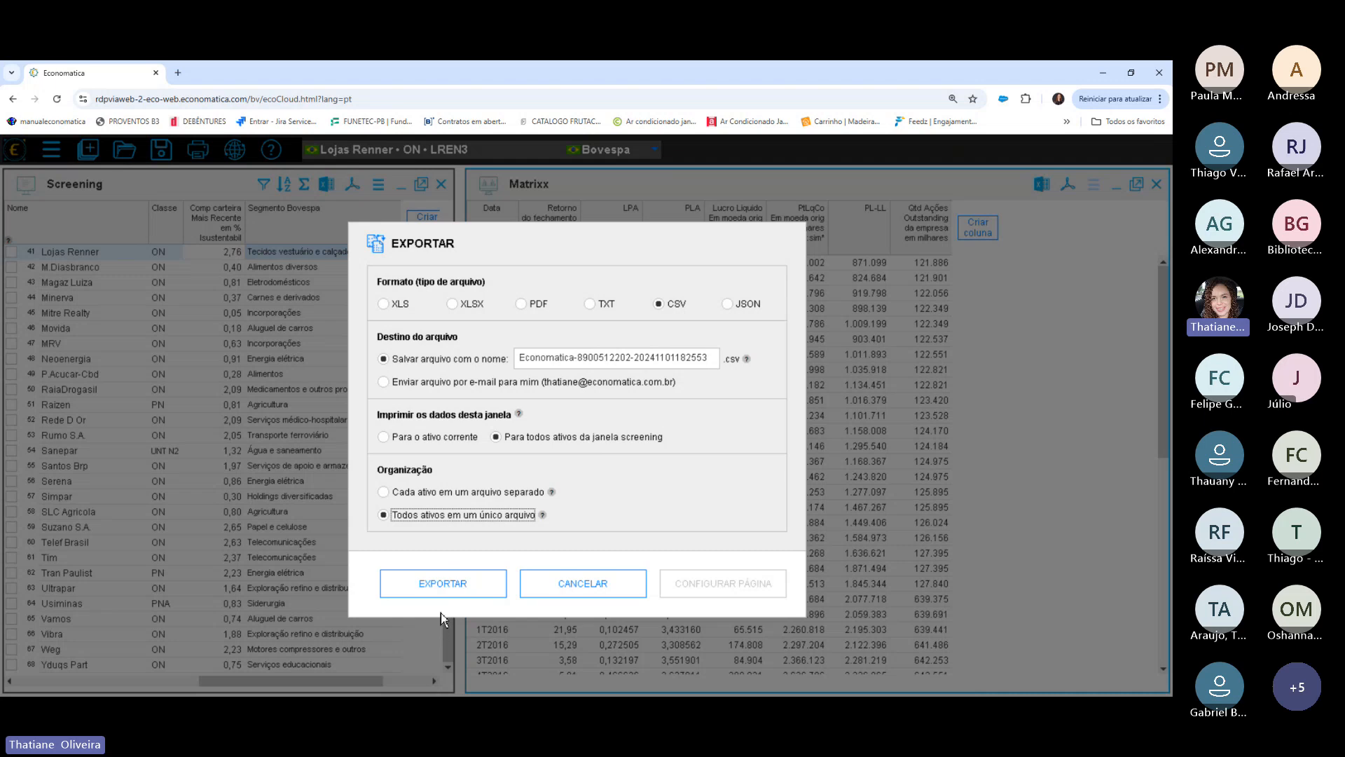
left_click(569, 583)
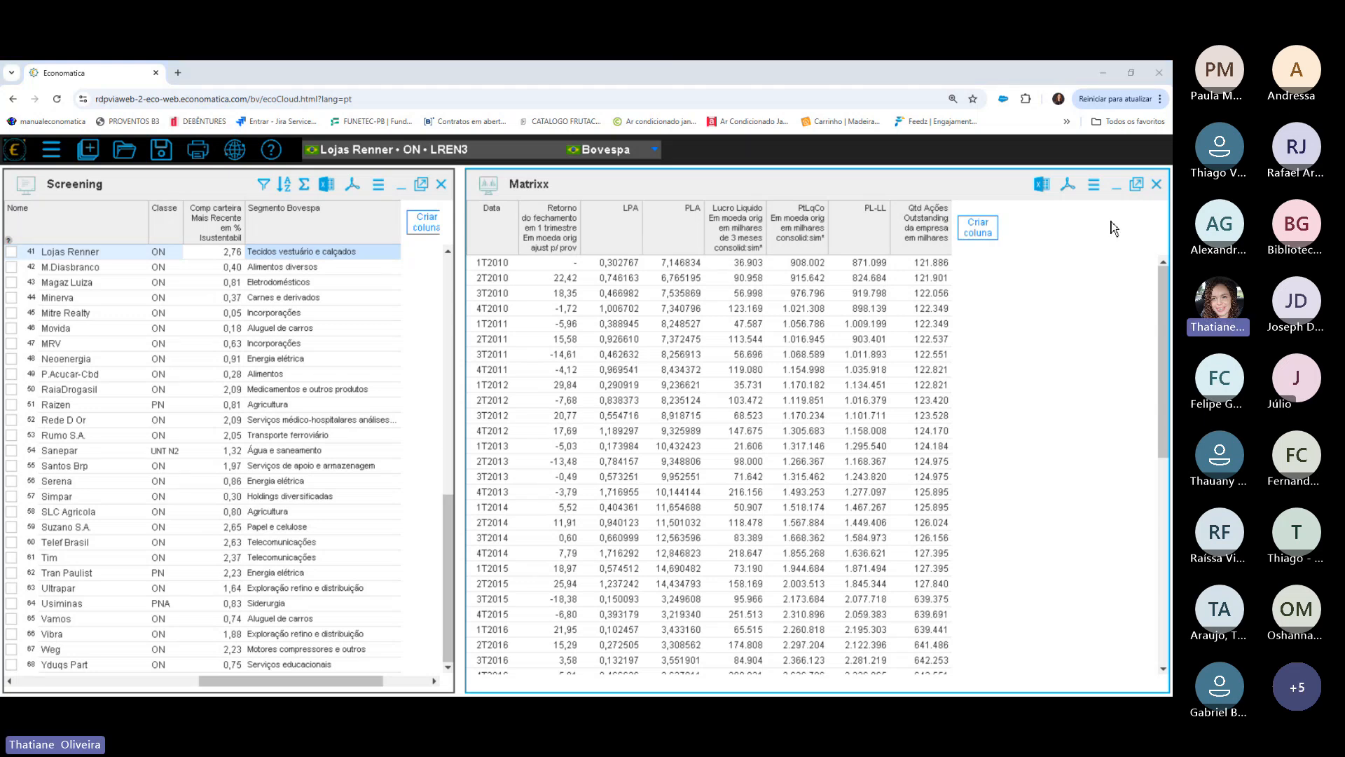
Minimize the Matrixx and open the preformatted Comparativa Lâmina for Brazilian Ações at full window size.
left_click(1116, 184)
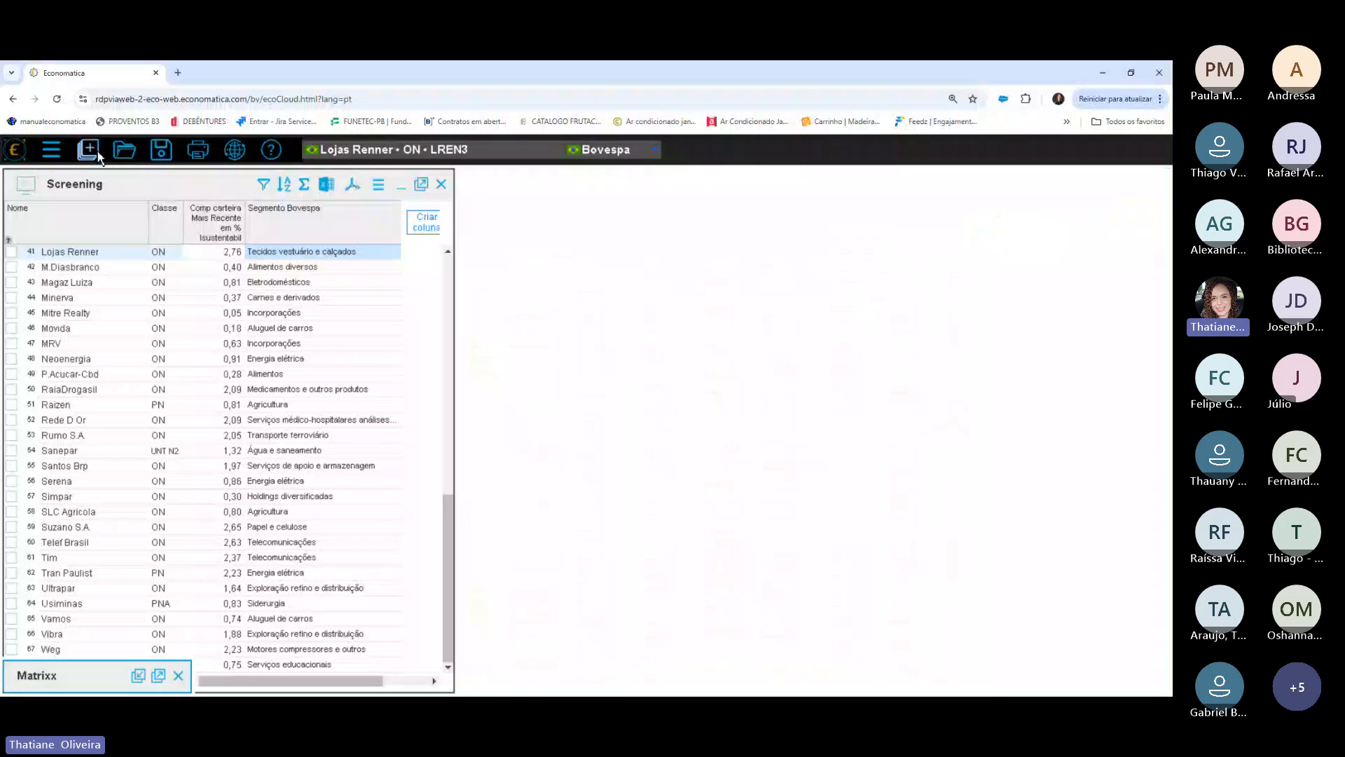
left_click(93, 151)
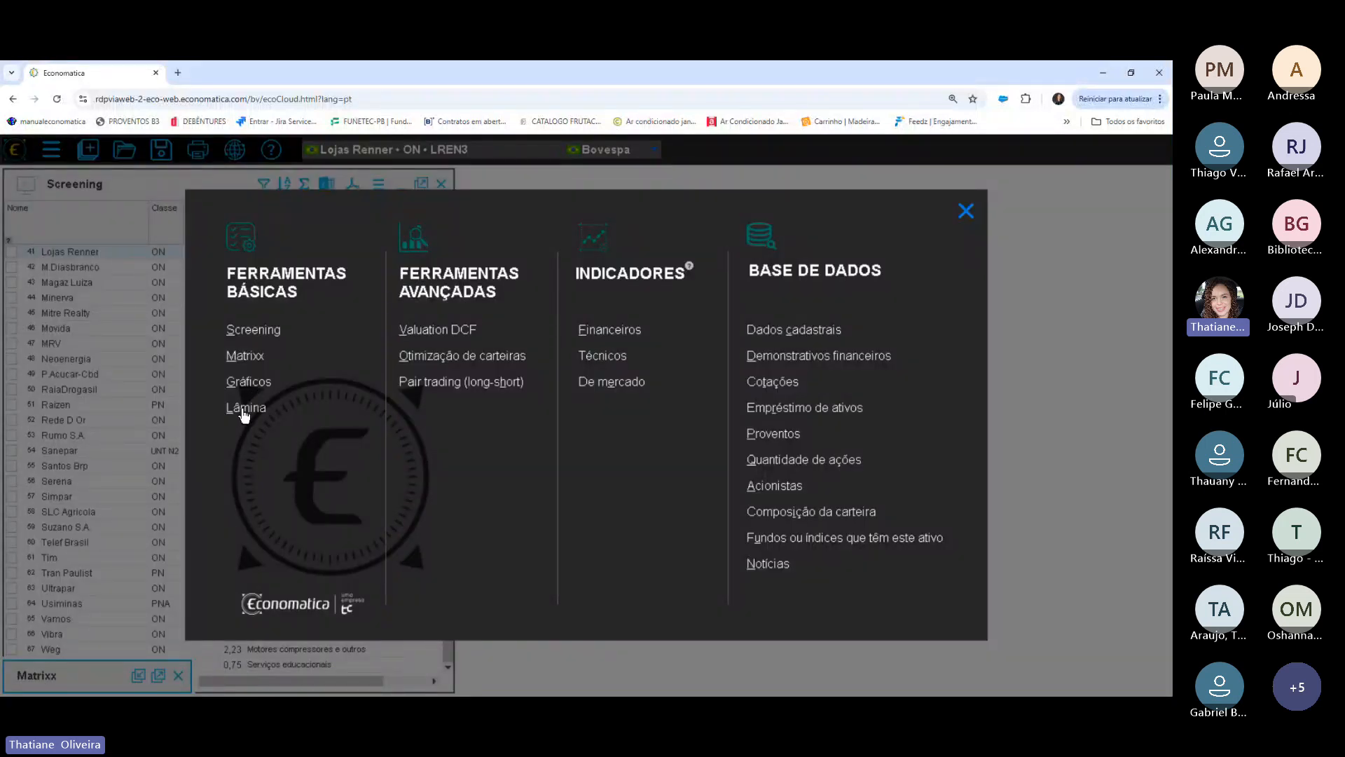
left_click(245, 413)
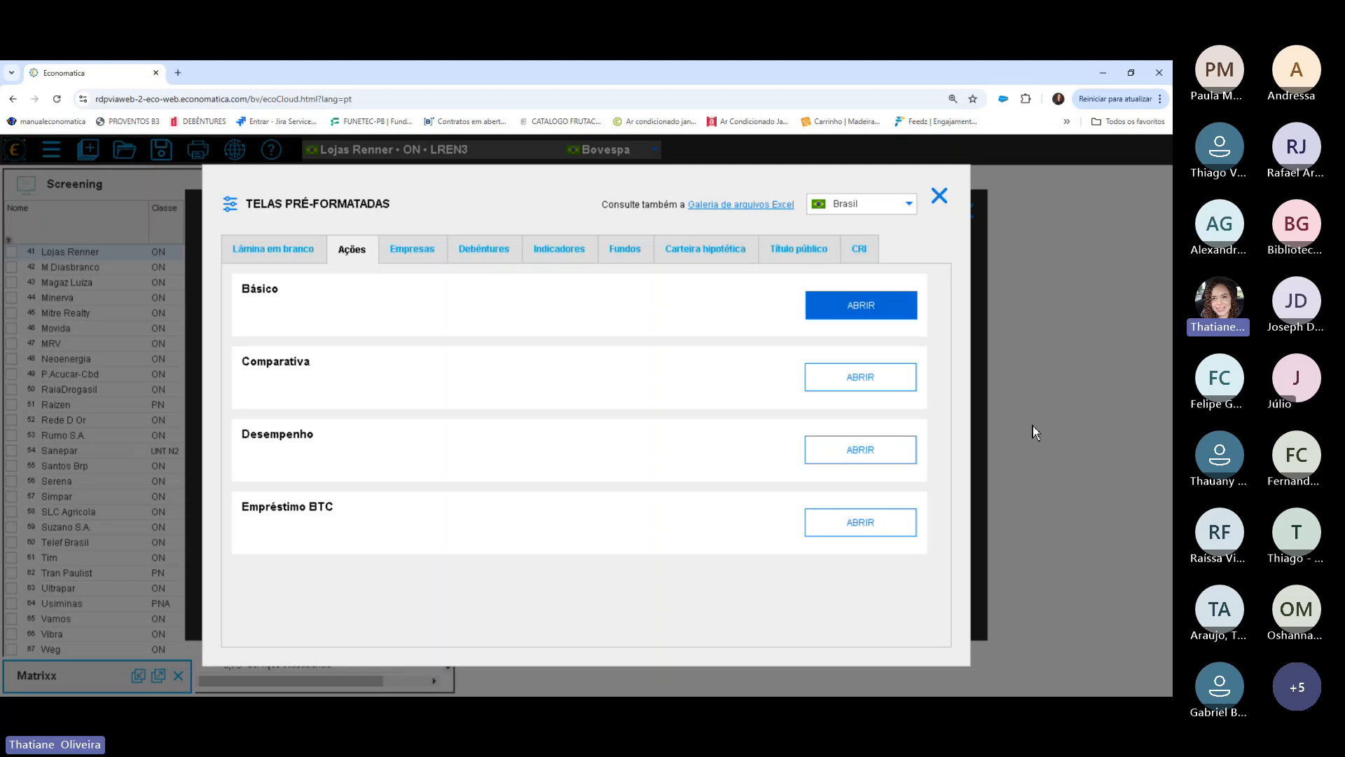
left_click(884, 380)
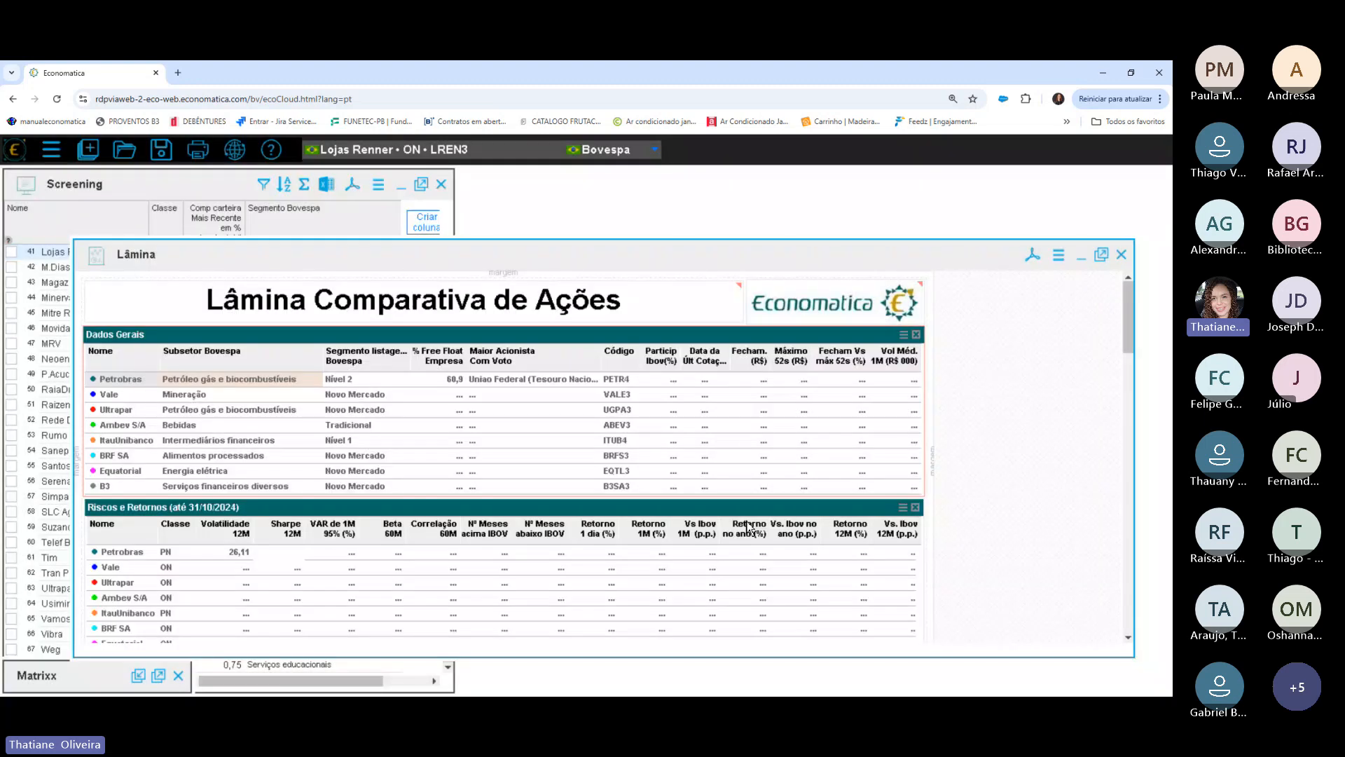
left_click(1101, 255)
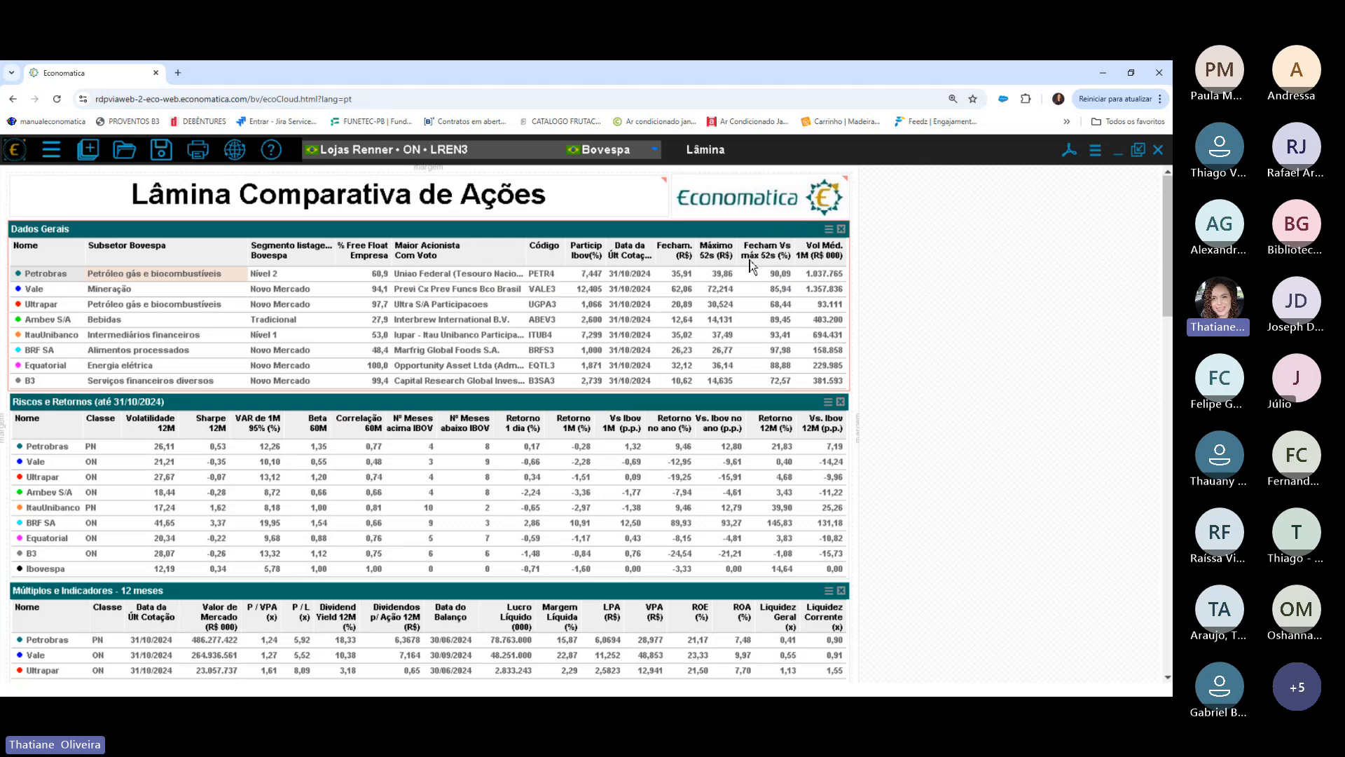
left_click_drag(1166, 227, 1164, 178)
Change the background colour of the Lâmina's table title bars to dark navy blue with red 0, green 0, blue 89.
left_click(1094, 153)
left_click(936, 187)
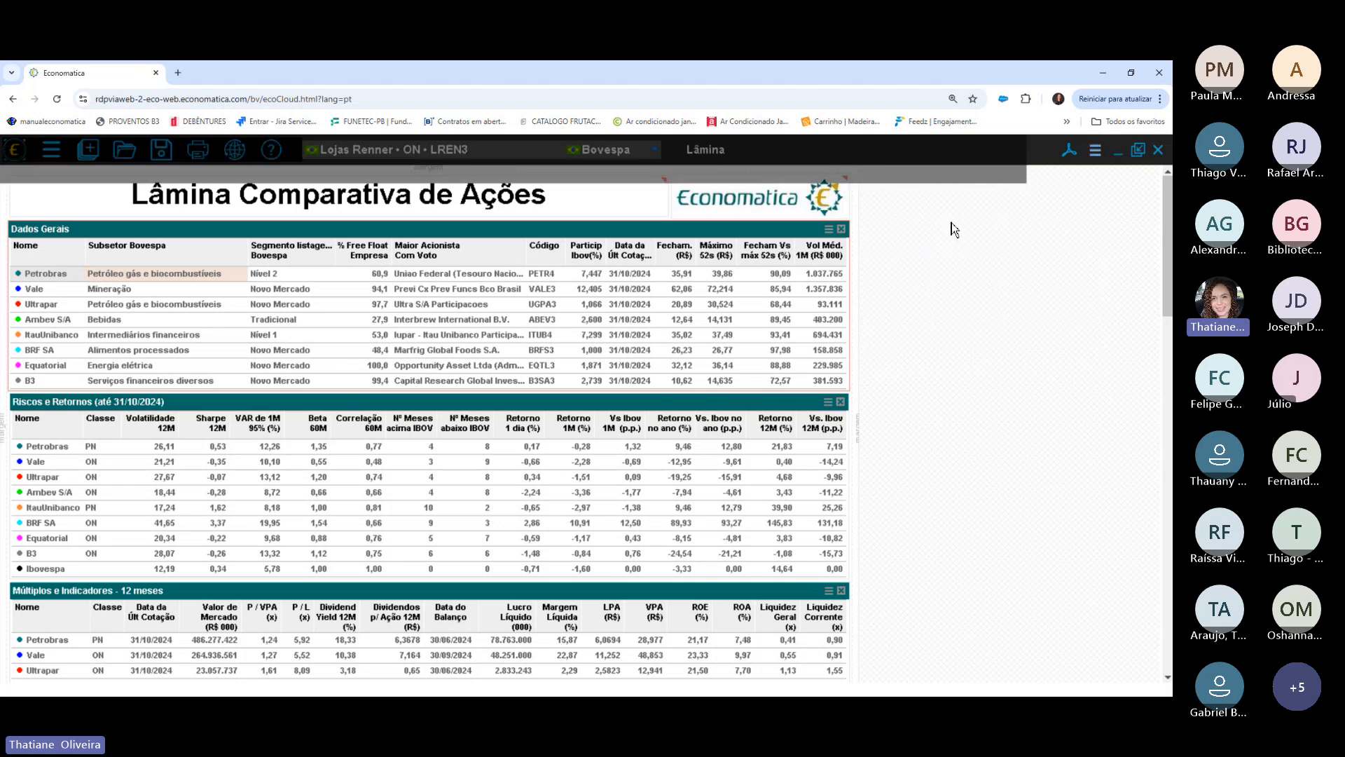
left_click(488, 488)
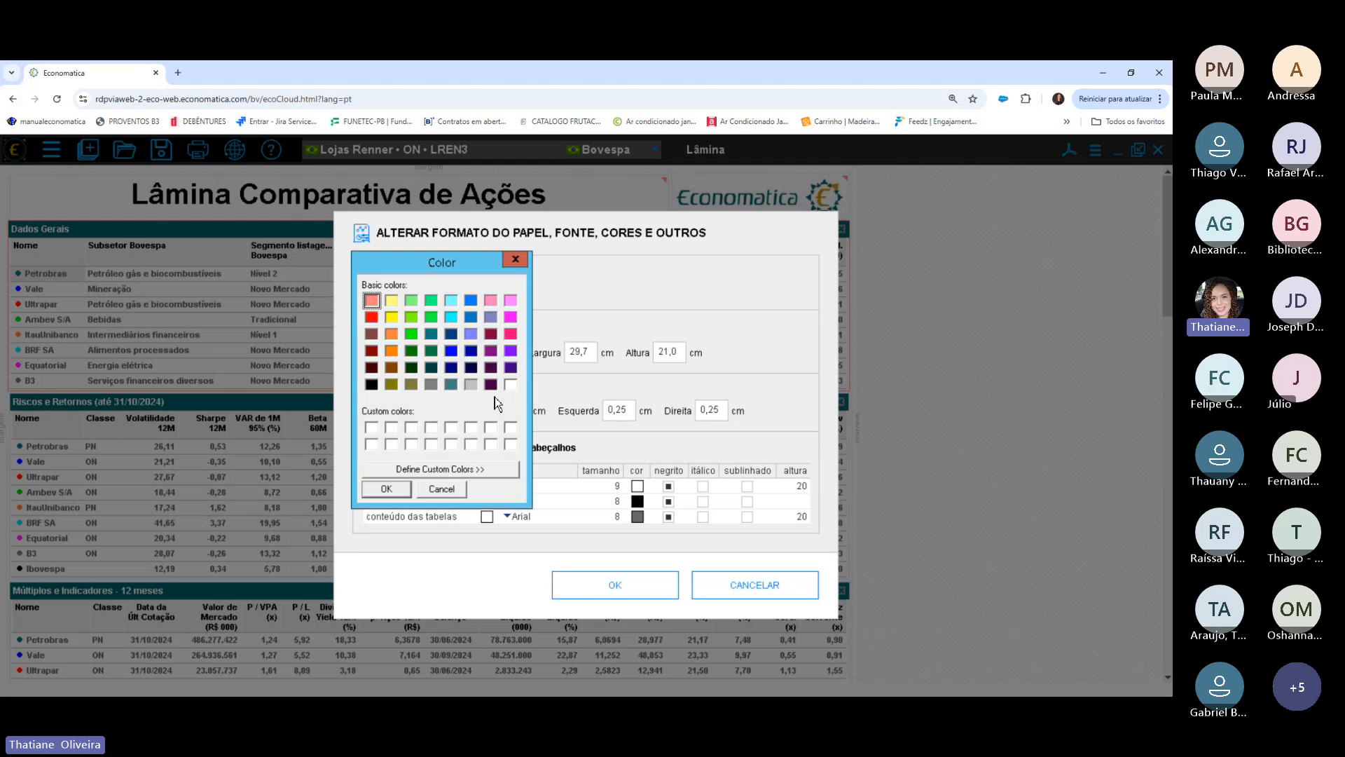
left_click(455, 370)
left_click(392, 470)
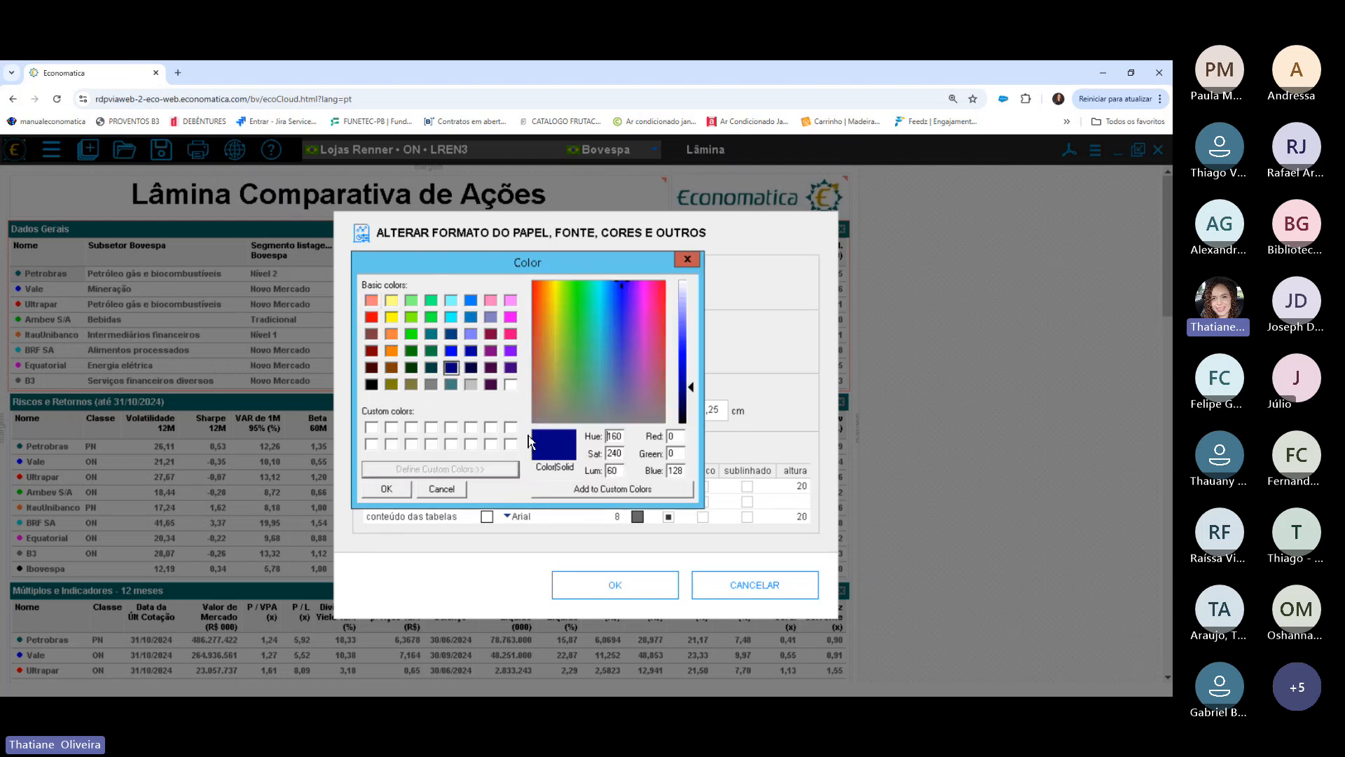
left_click_drag(692, 393, 692, 400)
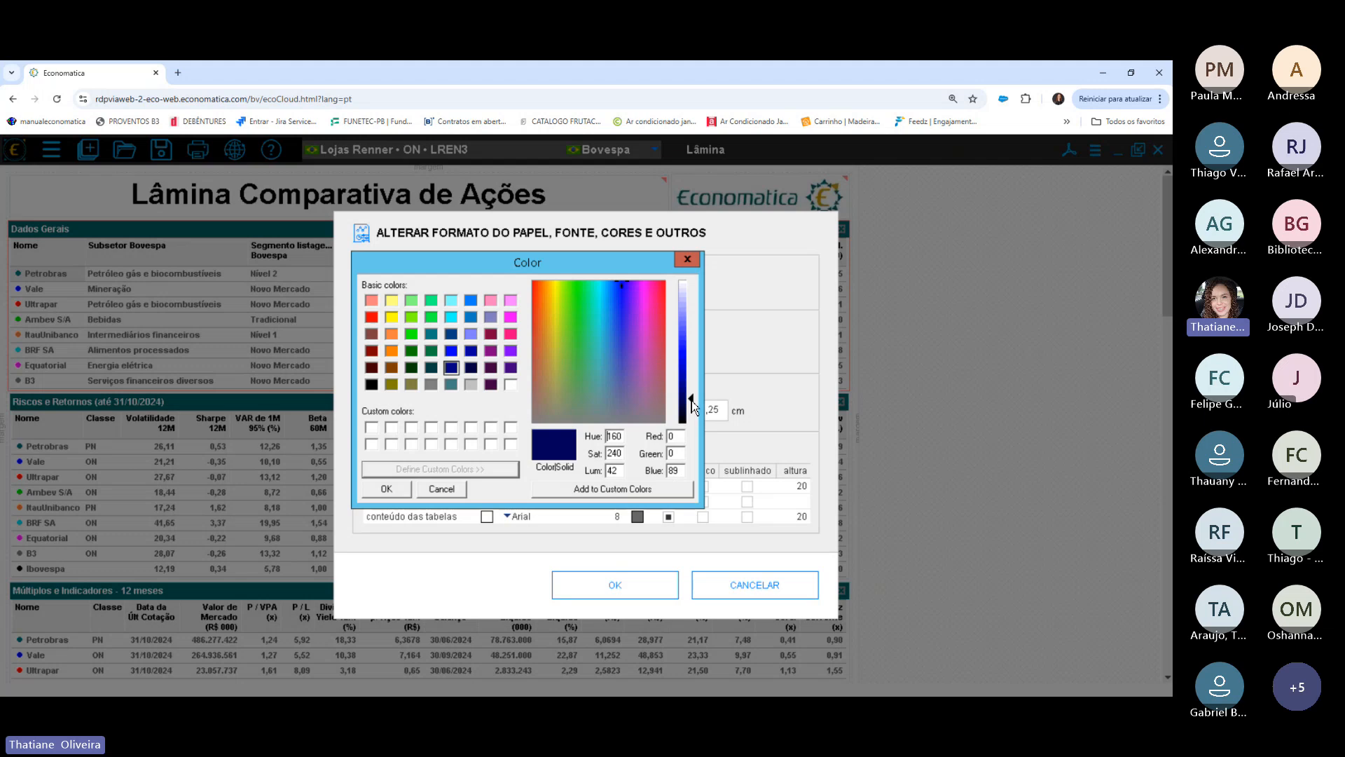
left_click(381, 493)
left_click(608, 583)
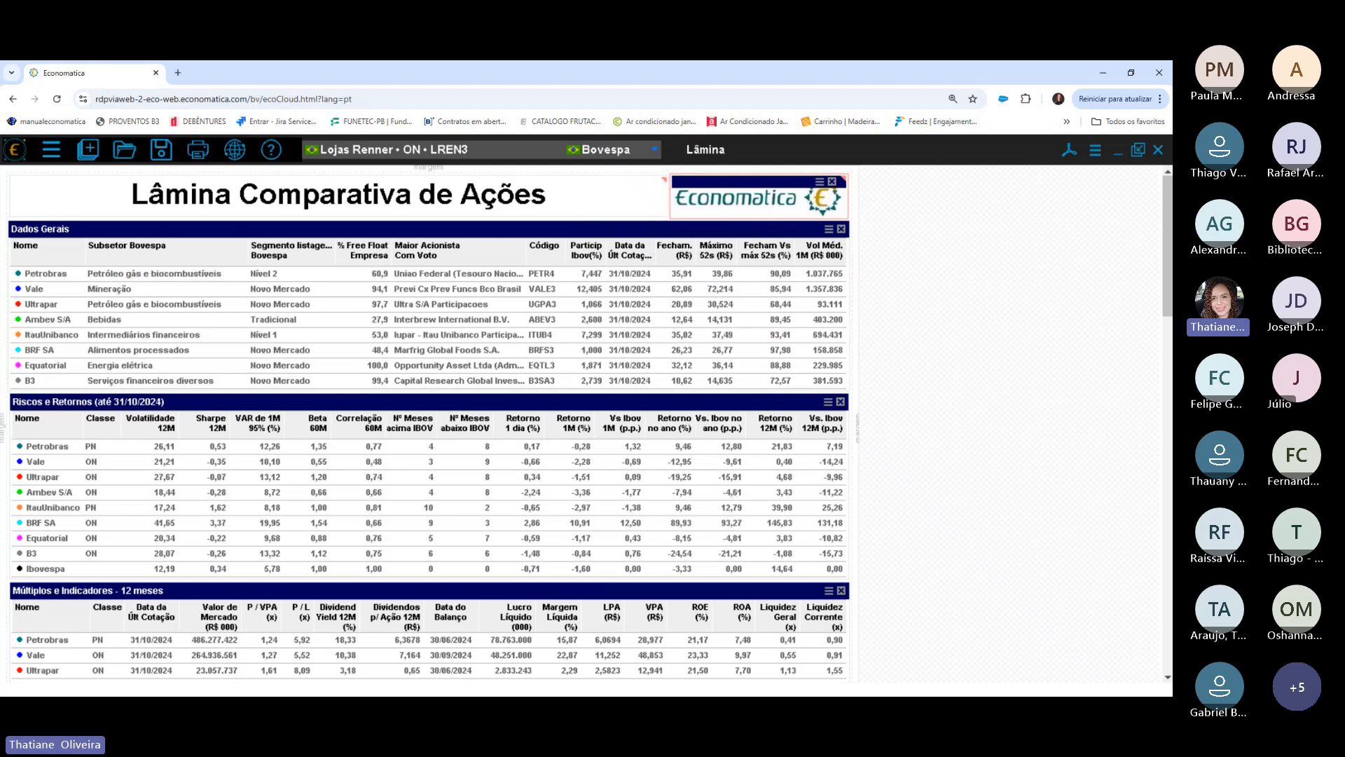
Narrow the Maior Acionista and Subsetor Bovespa columns in Dados Gerais and the Beta 60M and Retorno 12M columns in Riscos e Retornos.
left_click_drag(1170, 199, 1168, 357)
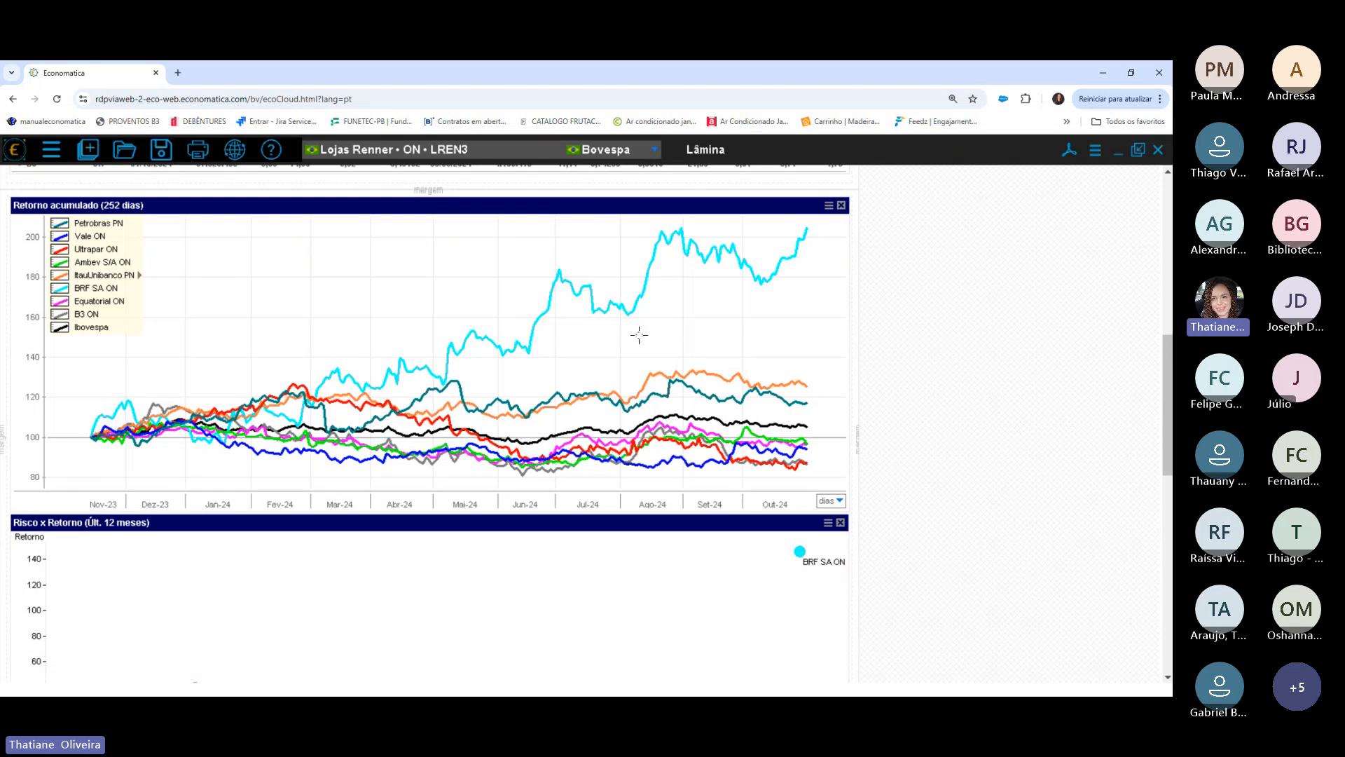
left_click_drag(1169, 351, 1167, 400)
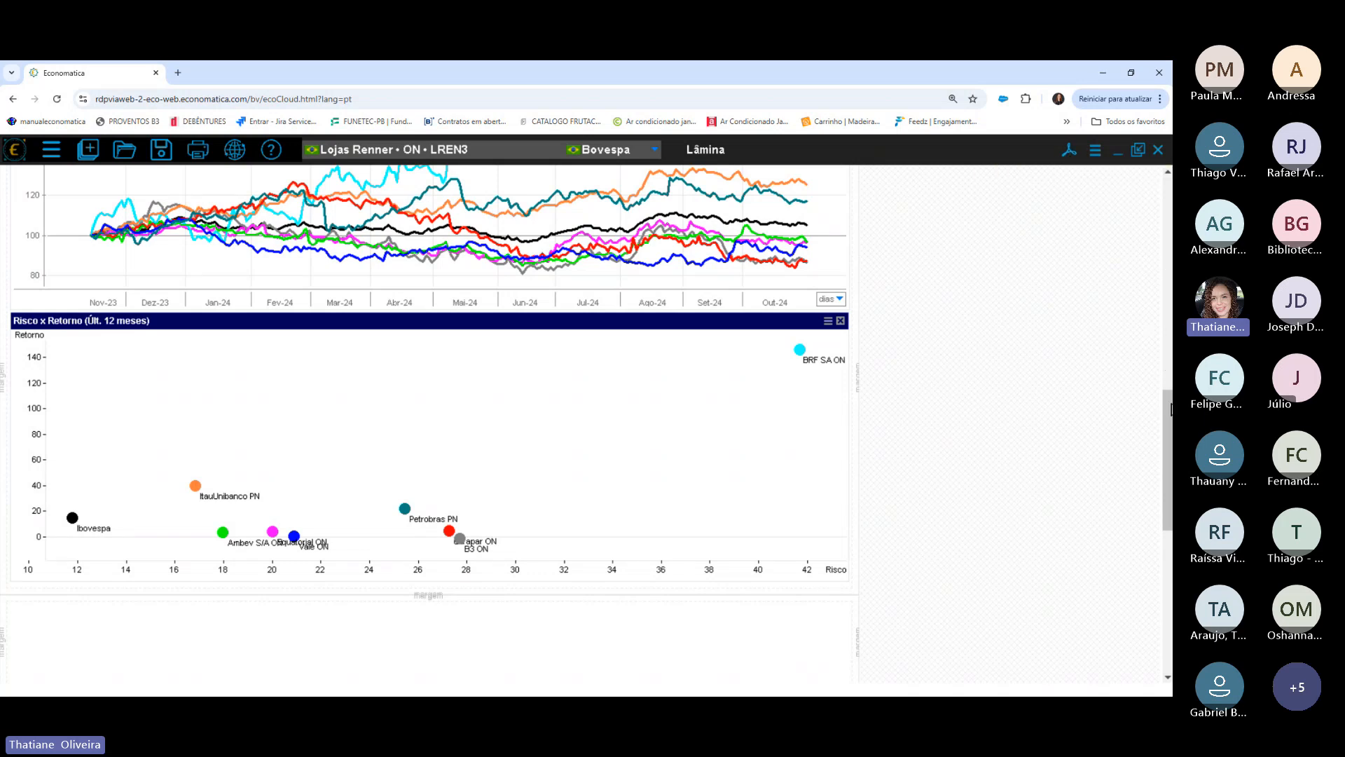
scroll(1169, 420, "up", 3)
scroll(1171, 249, "up", 8)
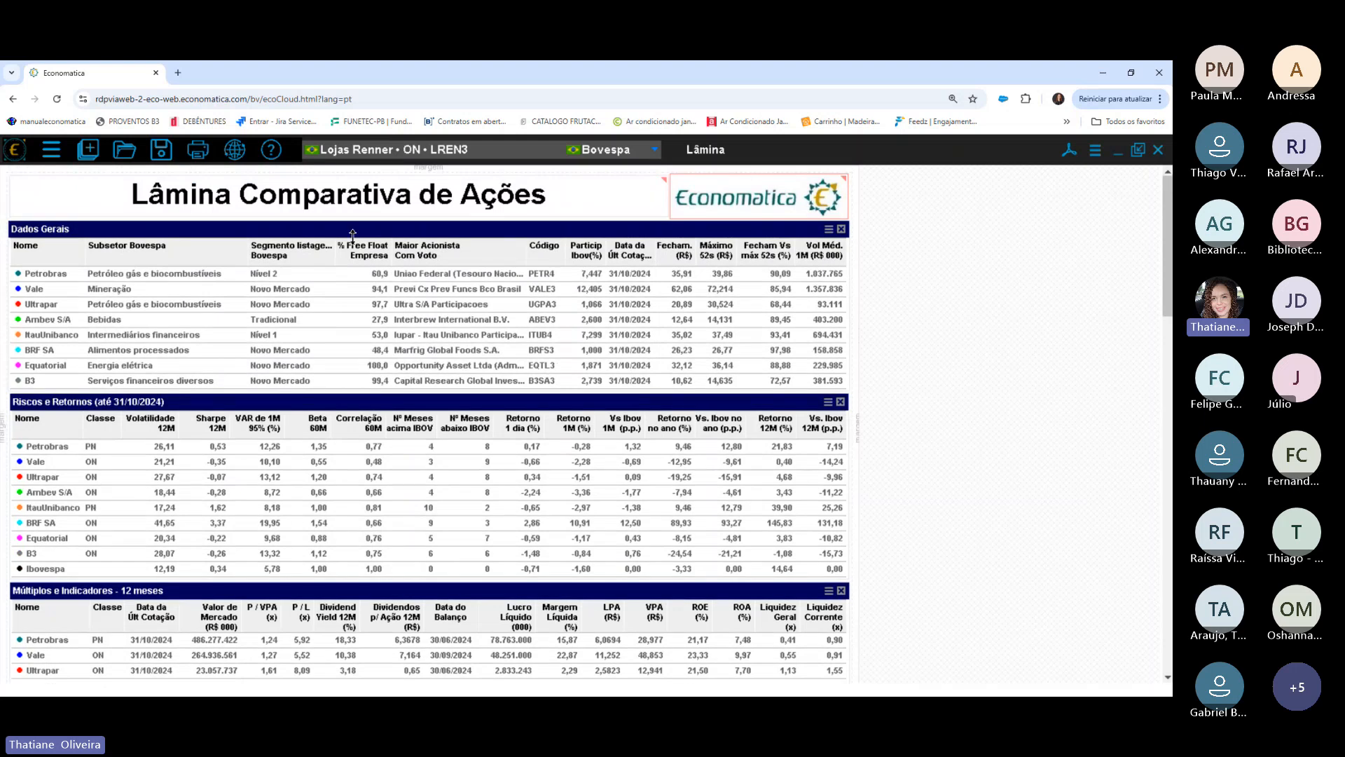
left_click_drag(531, 265, 518, 265)
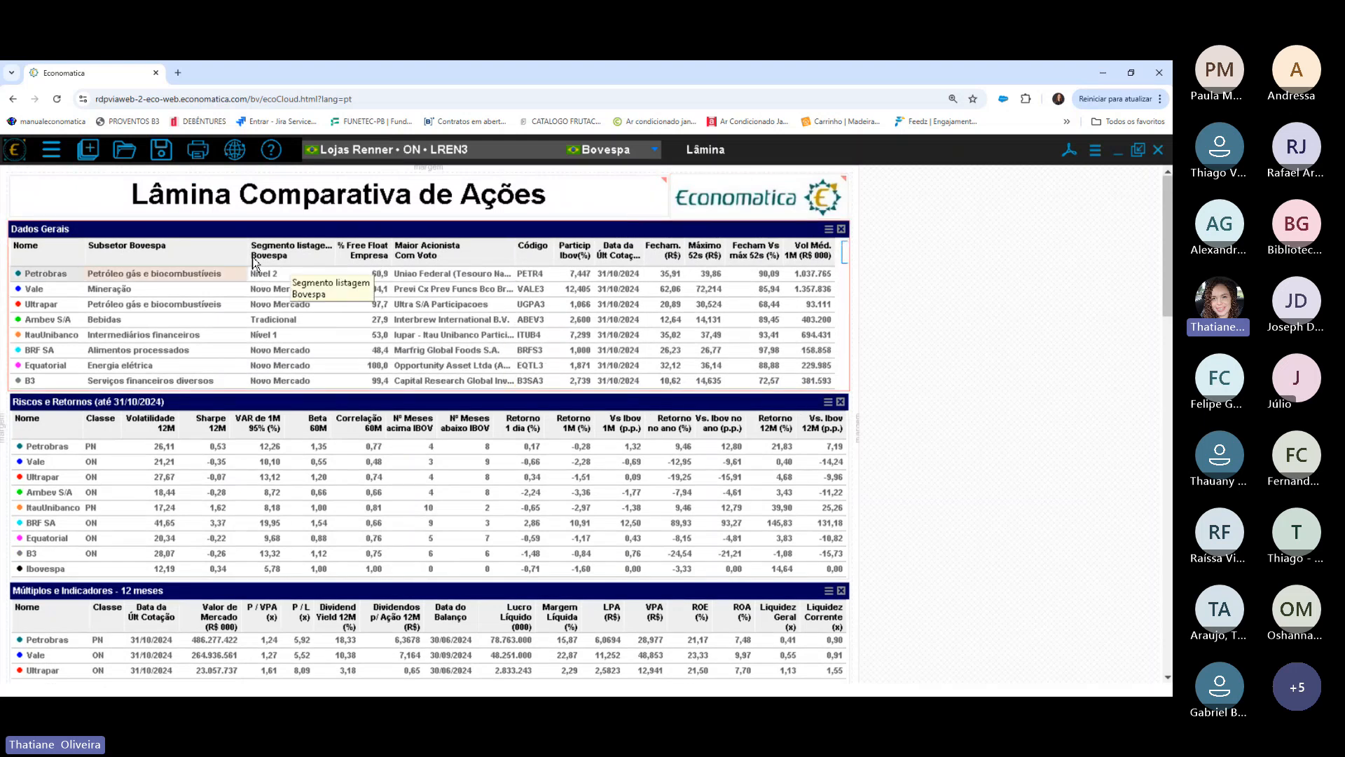
left_click_drag(250, 261, 233, 260)
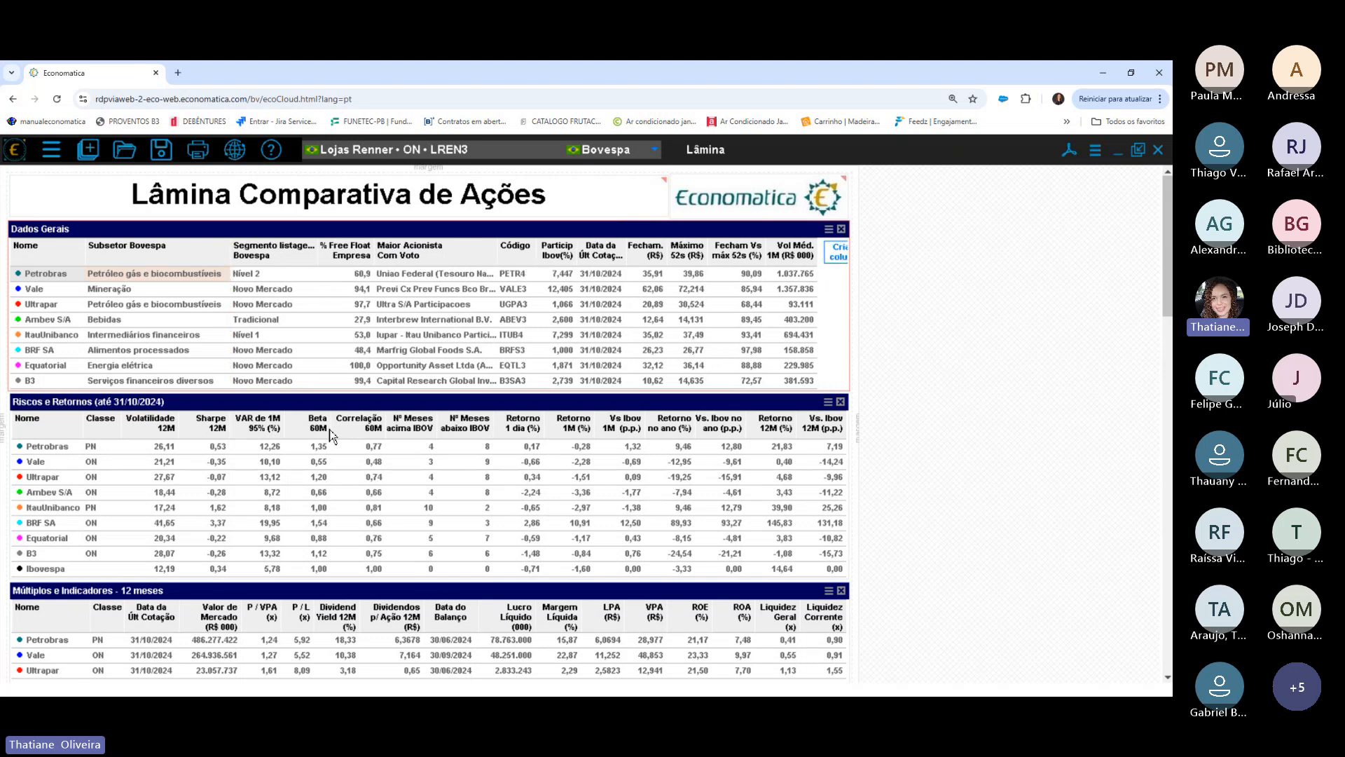
left_click_drag(328, 429, 309, 429)
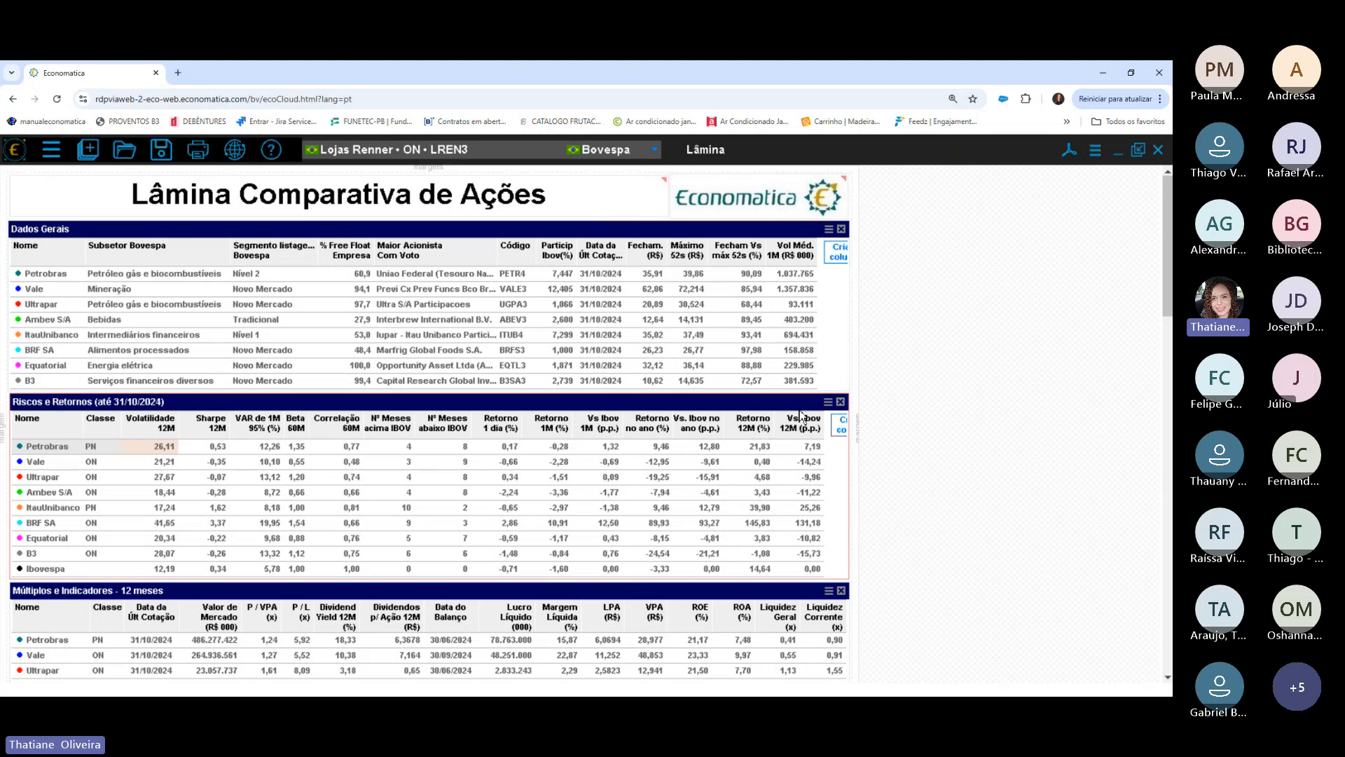
left_click_drag(772, 426, 754, 429)
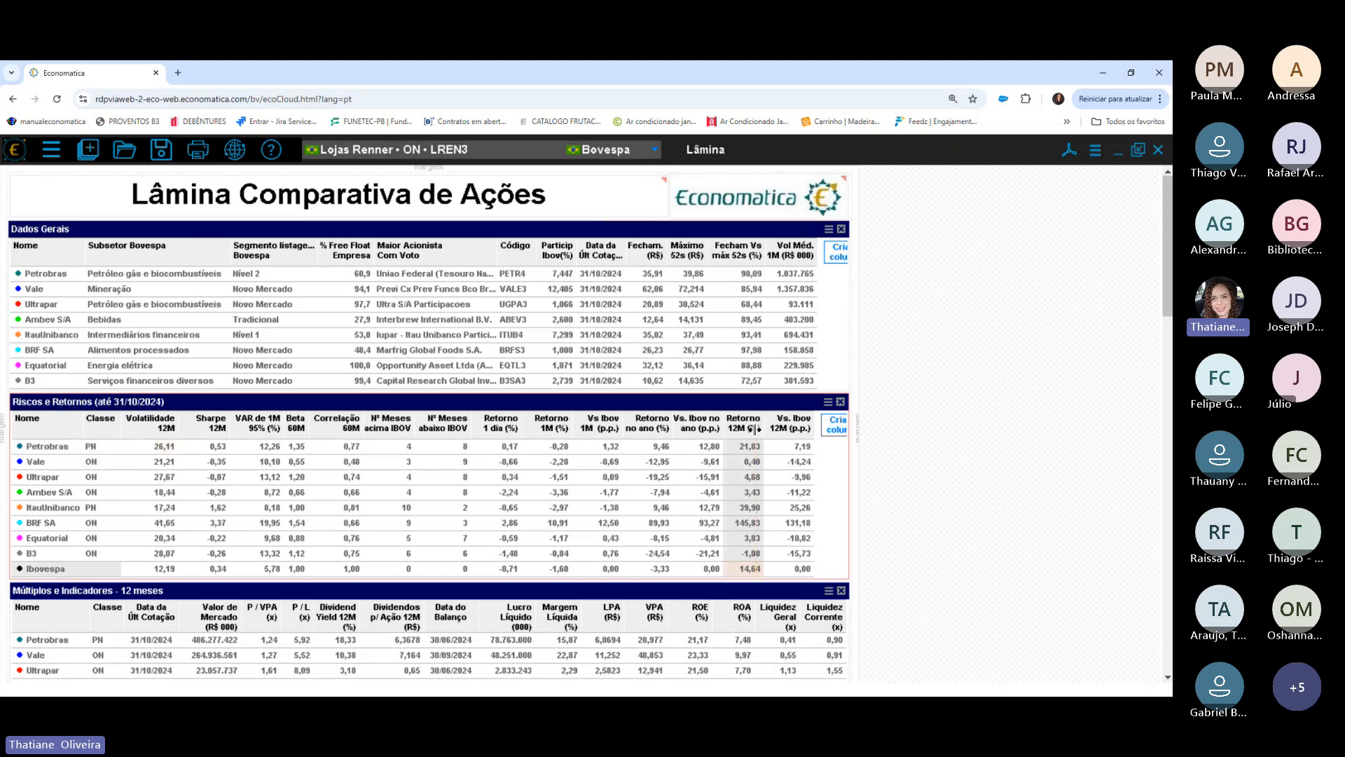
Close the Lâmina and look over the catalogue of basic tools, advanced tools, indicators and databases.
left_click(1160, 151)
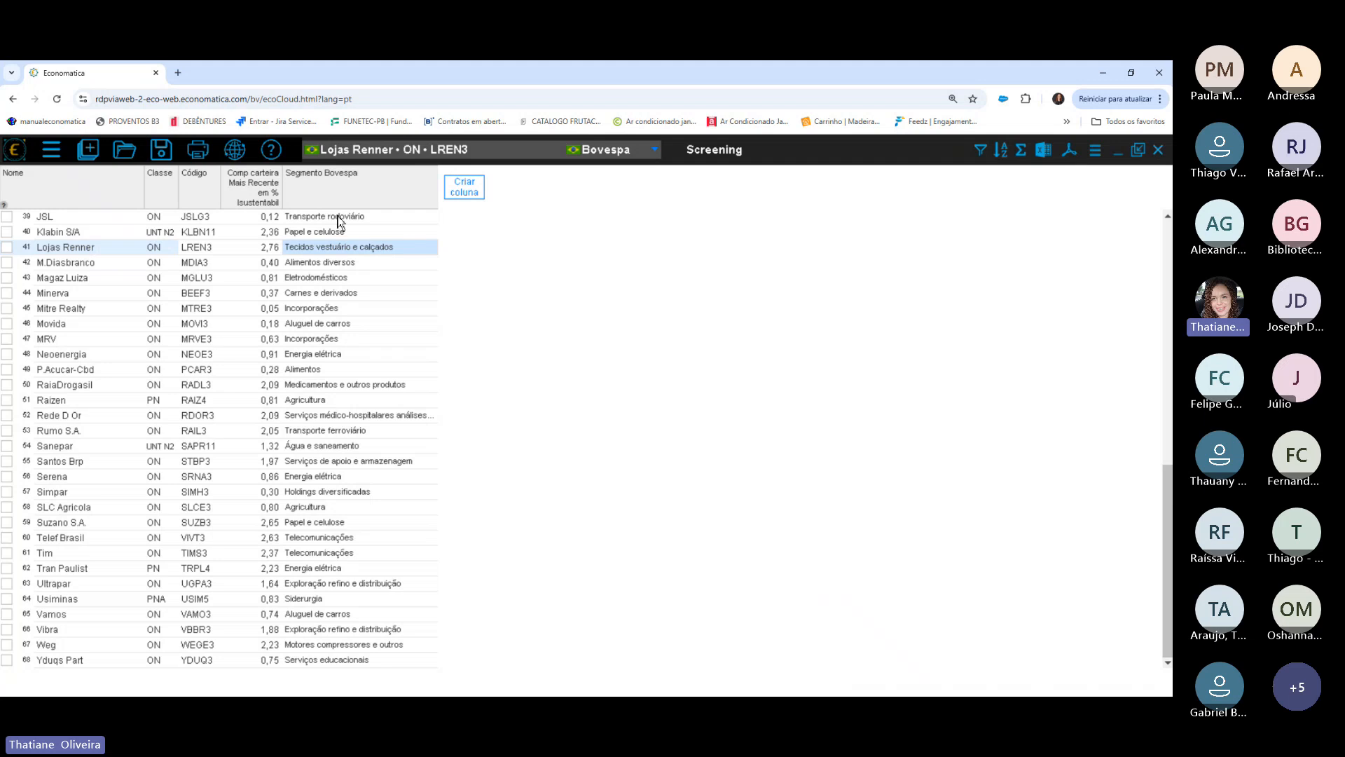
left_click(89, 151)
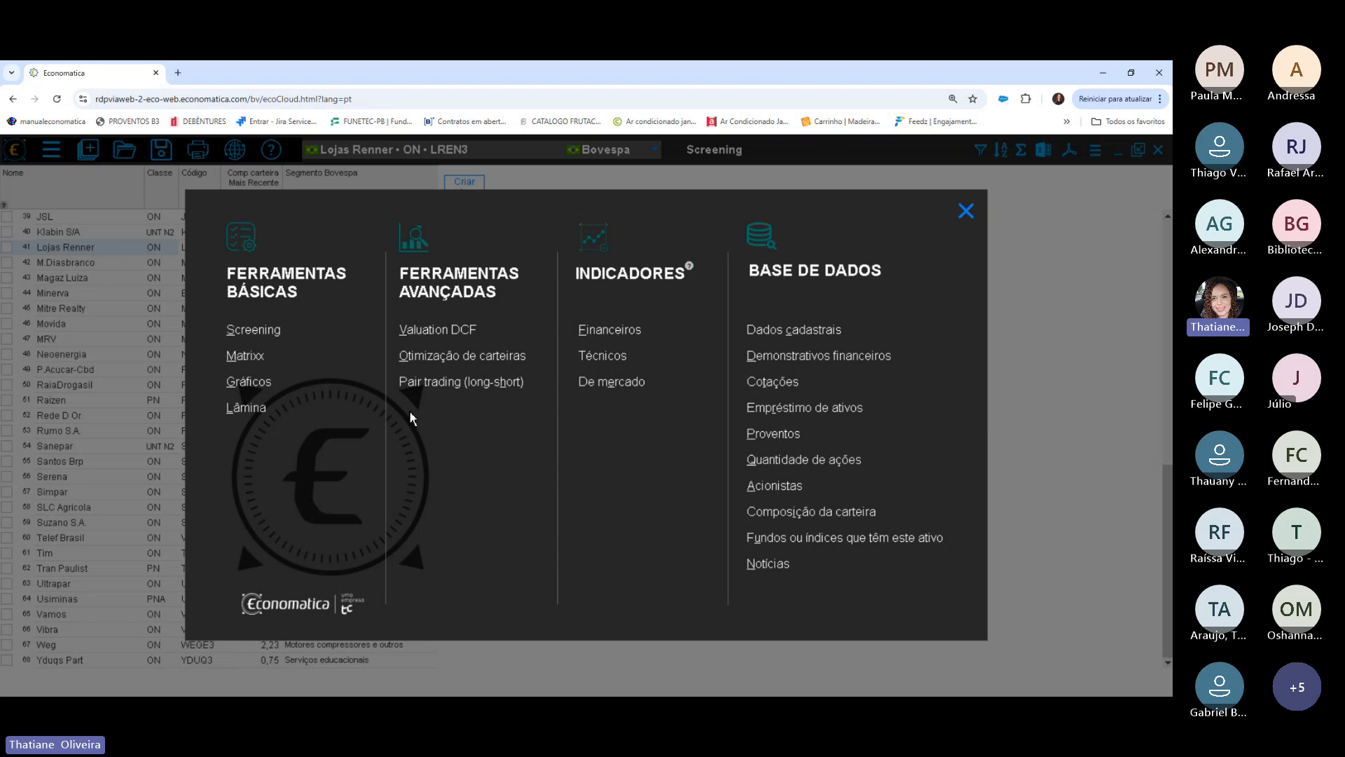
left_click(967, 211)
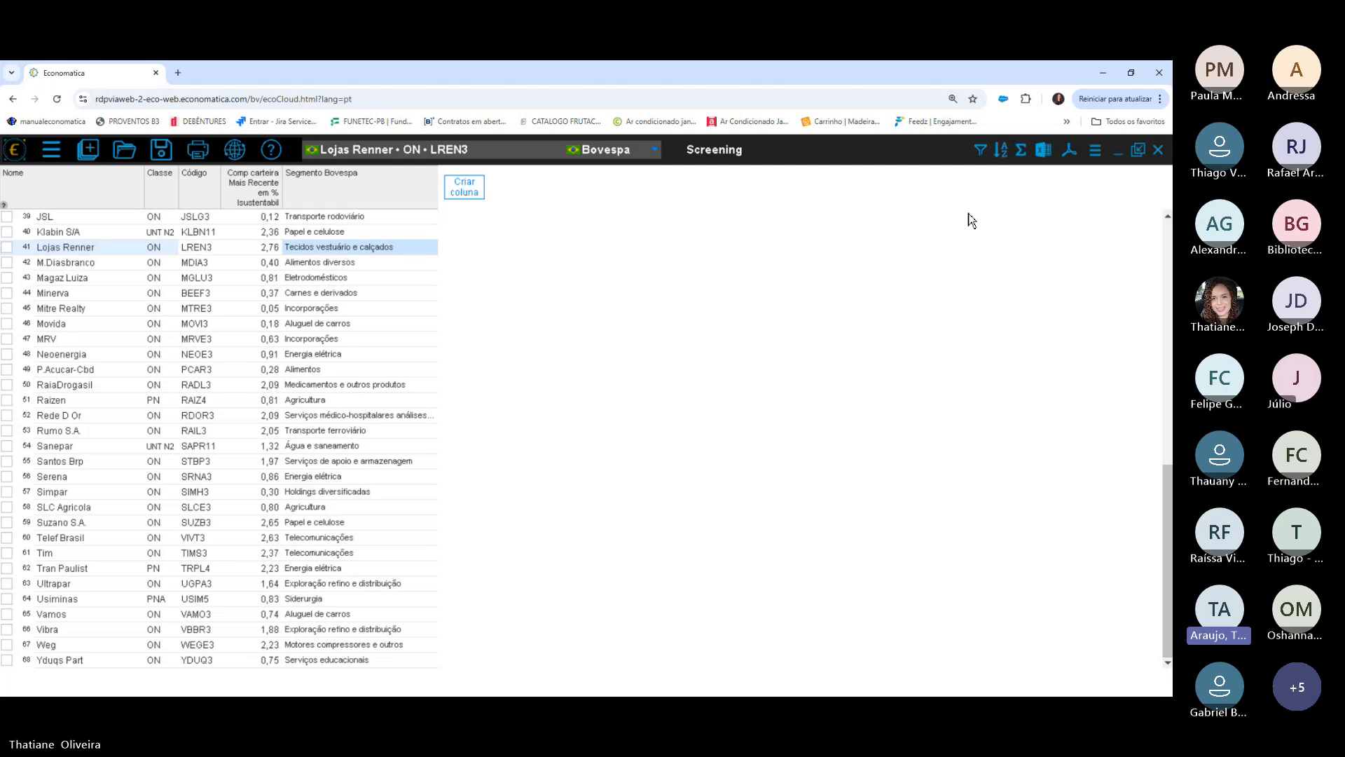
Restore the Screening and Matrixx windows from full size and arrange them side by side.
left_click(1138, 149)
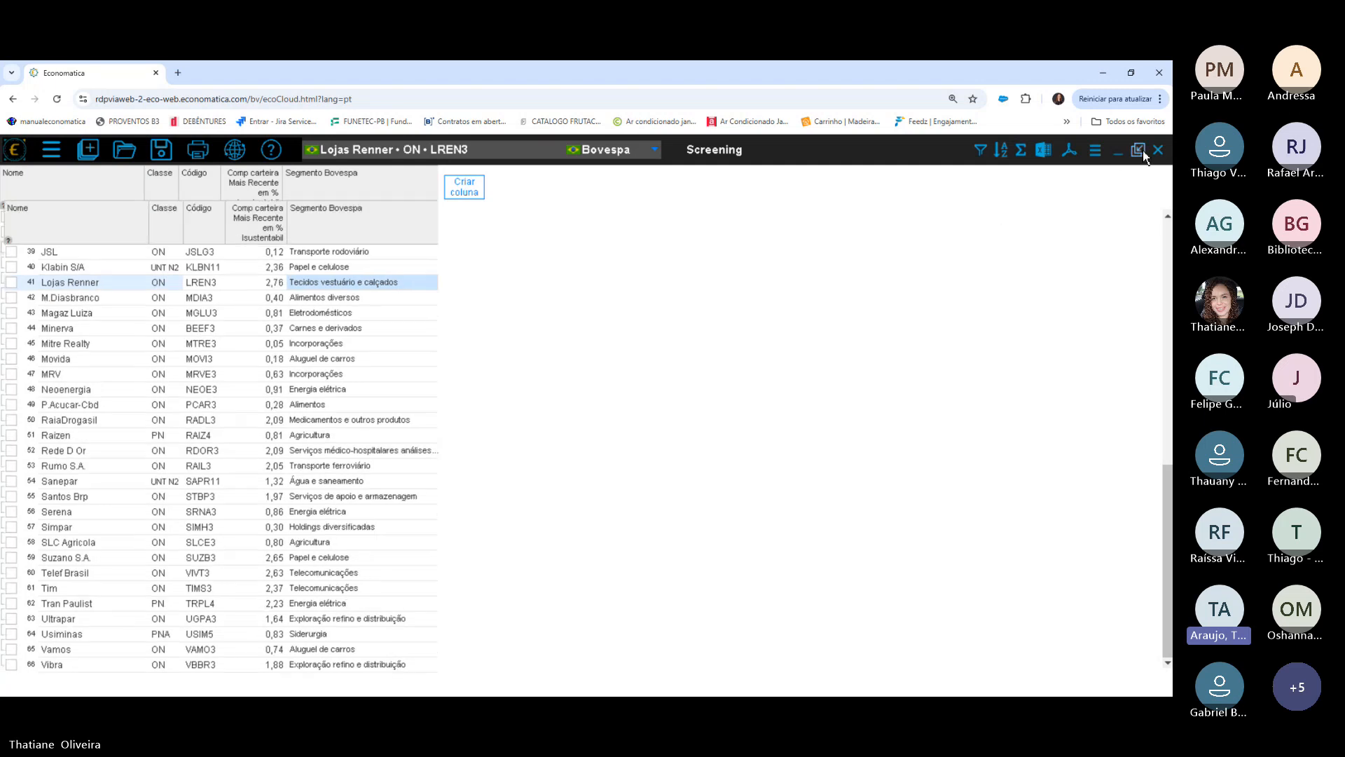
left_click_drag(213, 185, 386, 190)
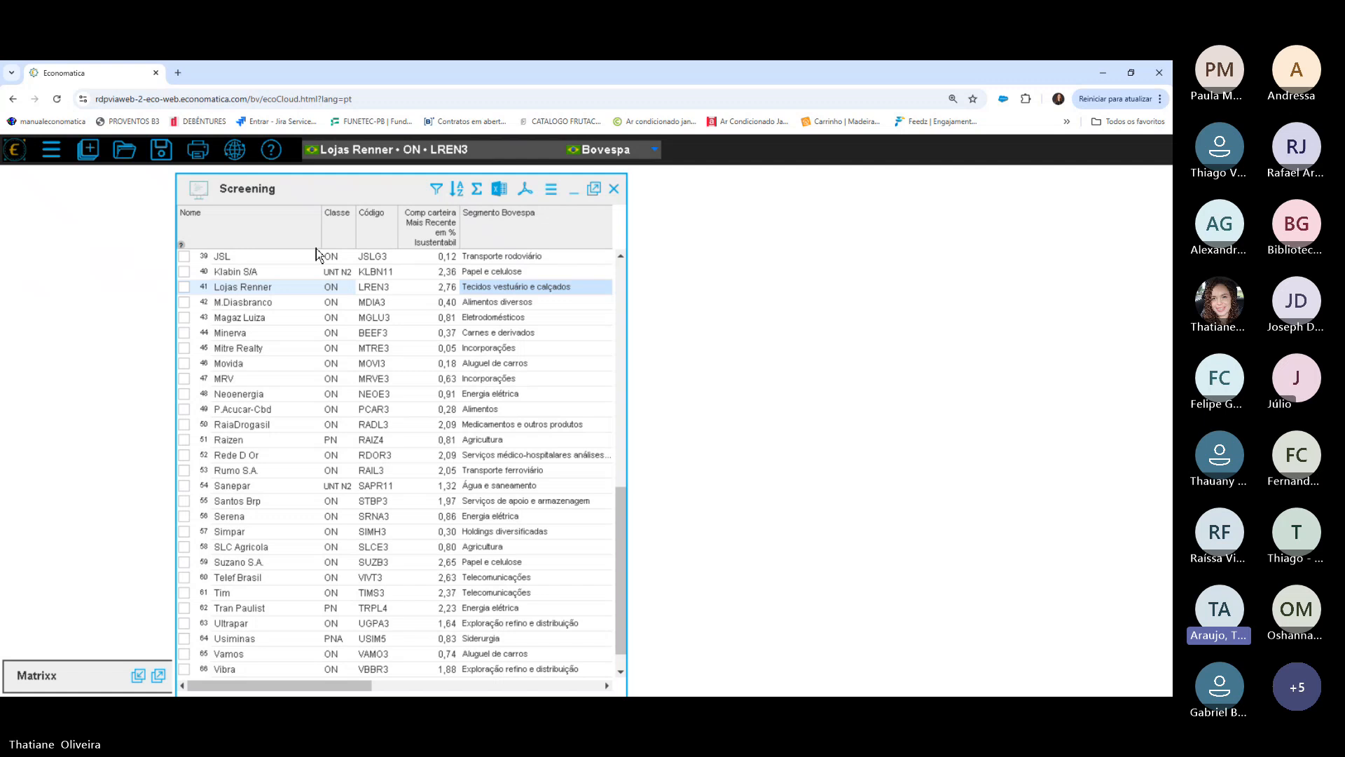
left_click(158, 676)
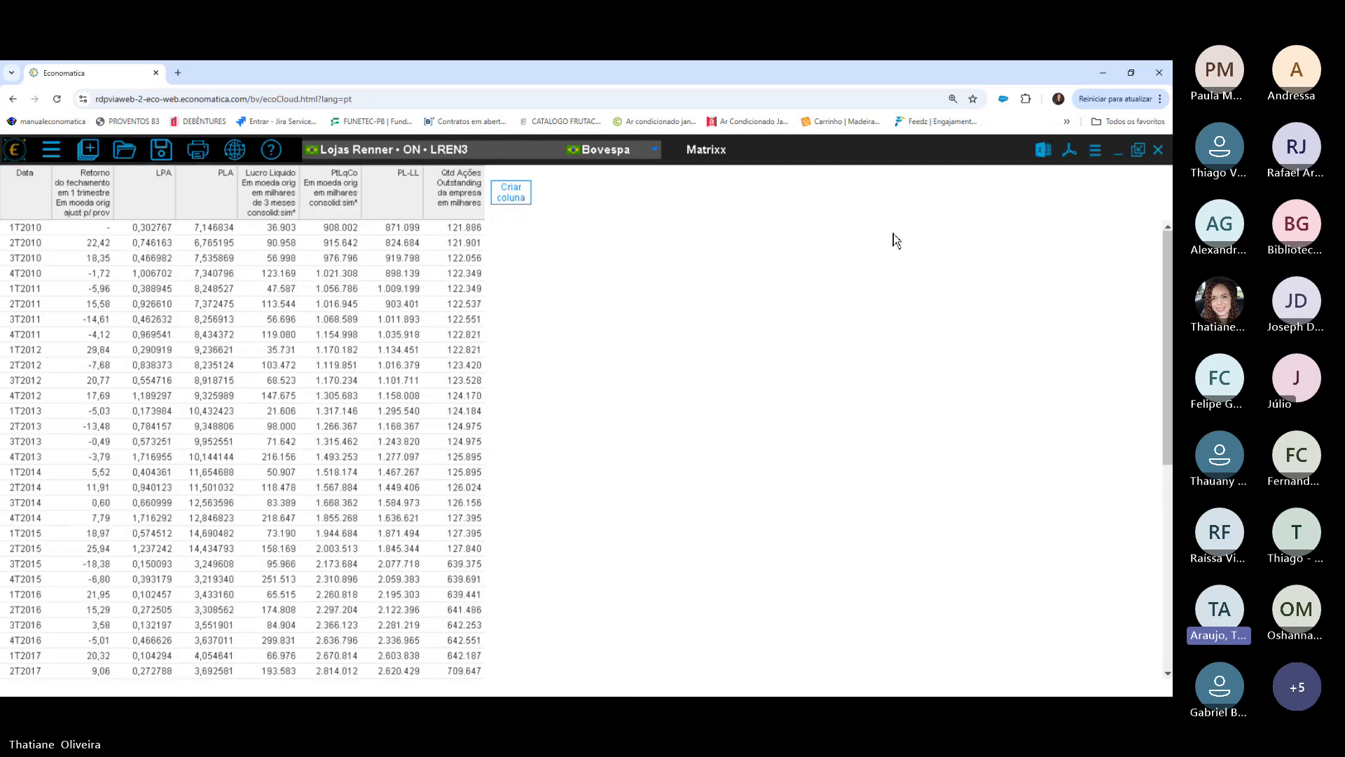
left_click(1138, 149)
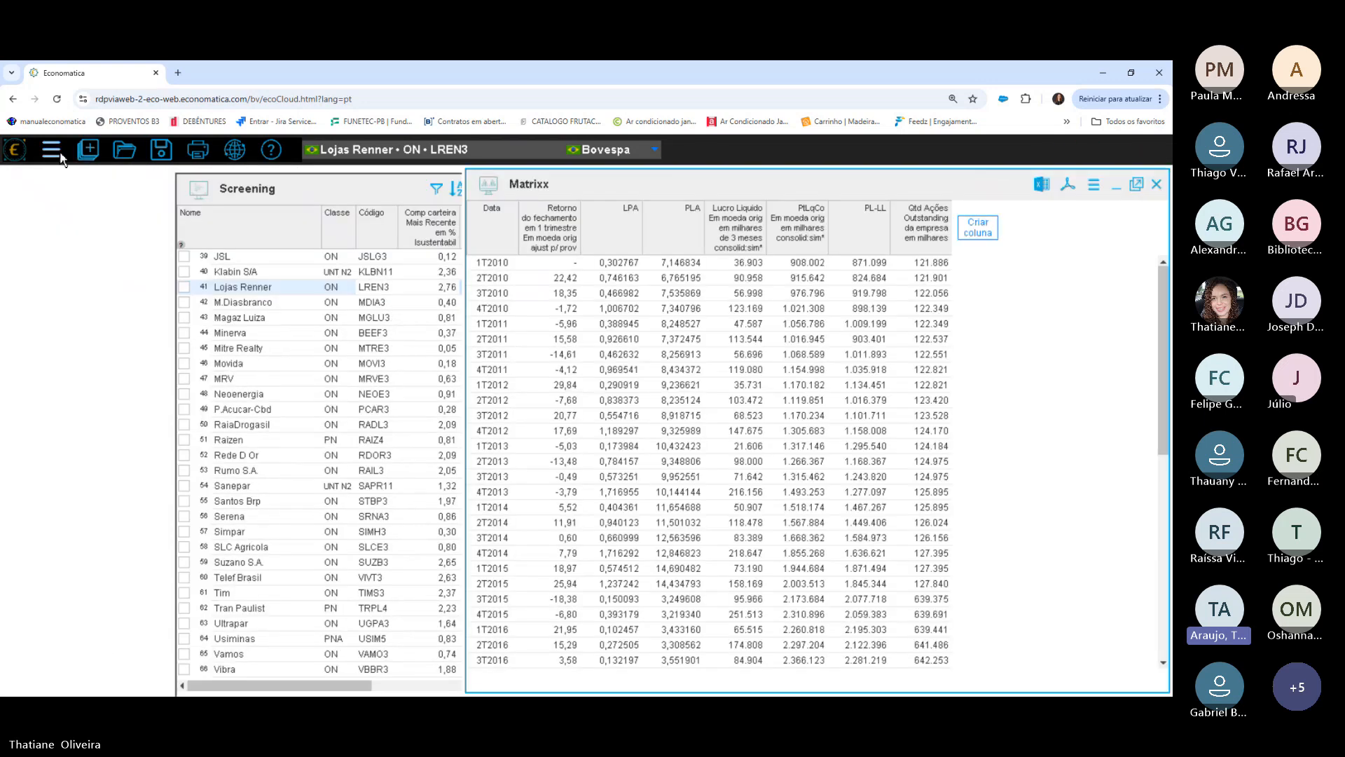
left_click(60, 154)
left_click(127, 270)
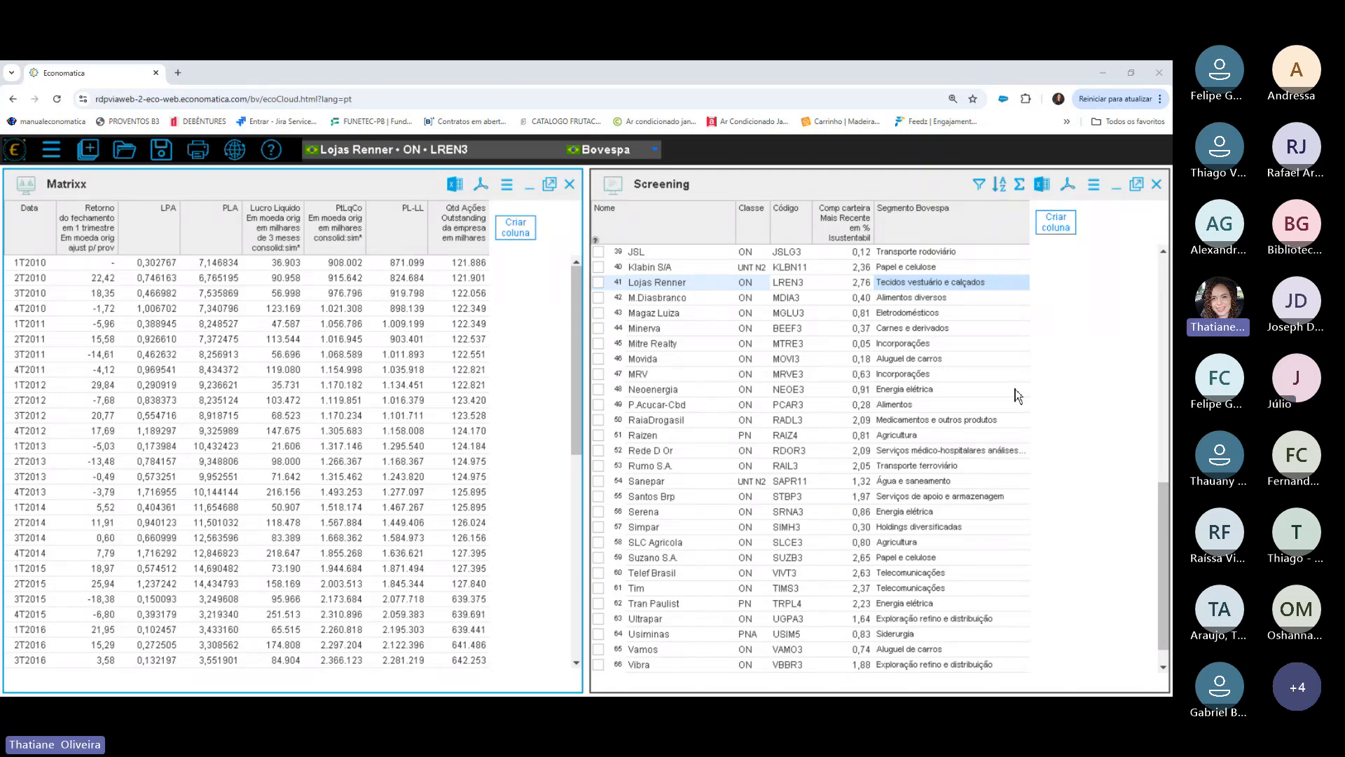
Close the Screening and Matrixx windows to clear the workspace.
left_click(1157, 184)
left_click(569, 184)
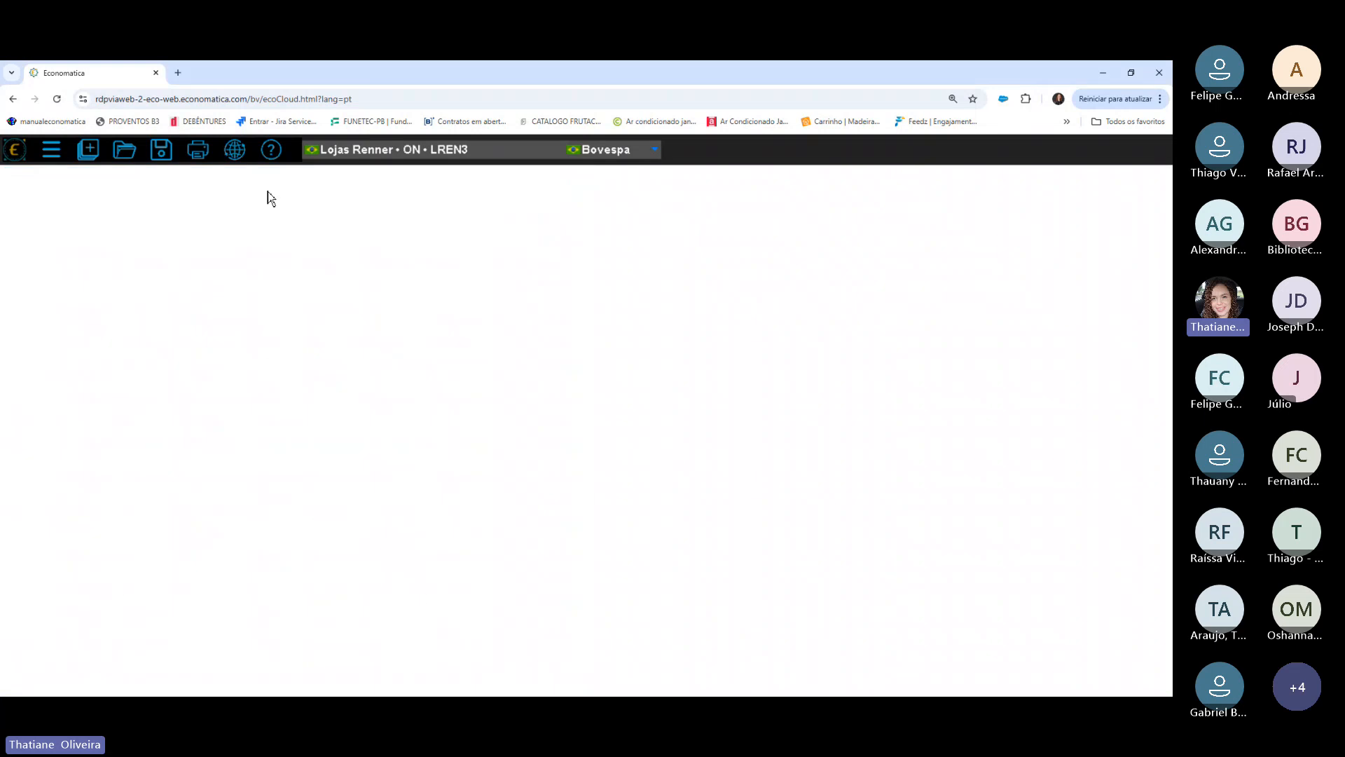
Search the current-asset selection for "dynamo" and set Dynamo Cougar Master - FIA as the current asset.
left_click(397, 157)
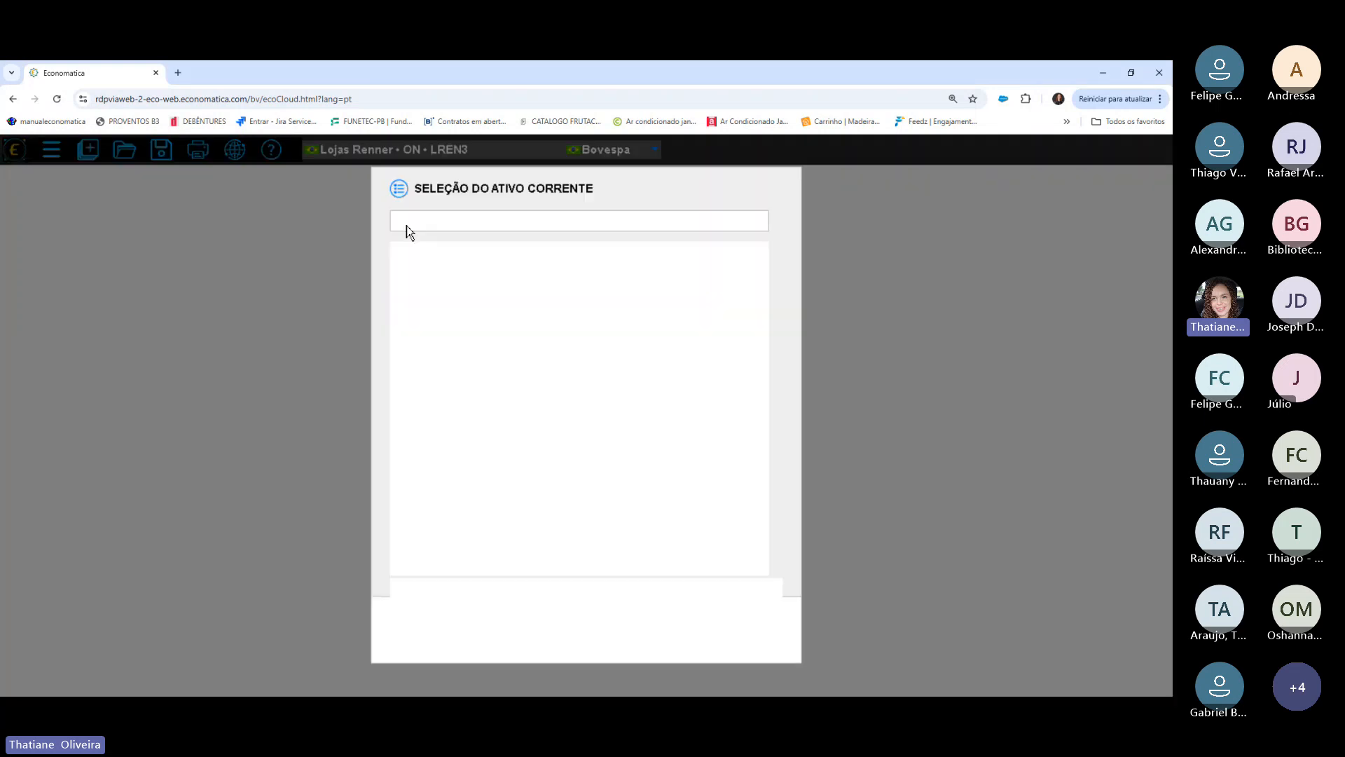
left_click(413, 223)
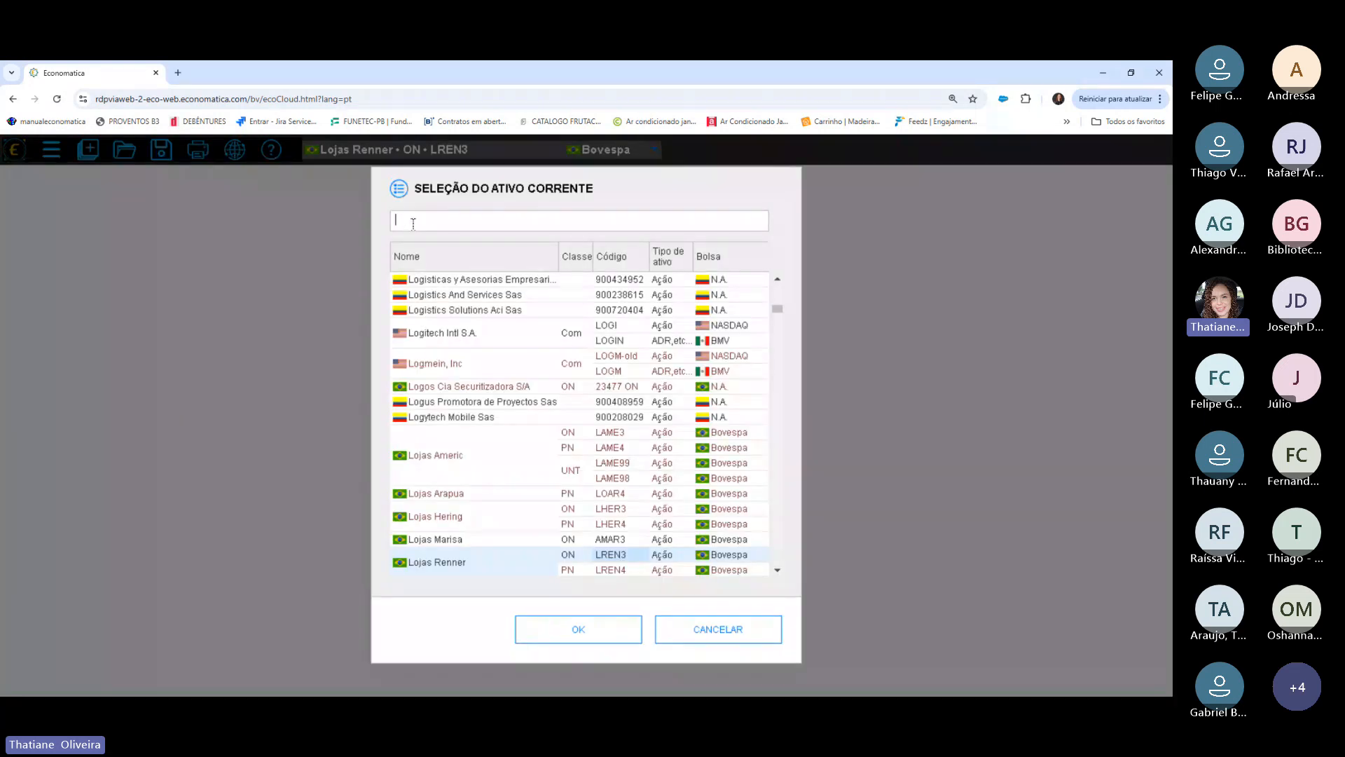
type("dynamo")
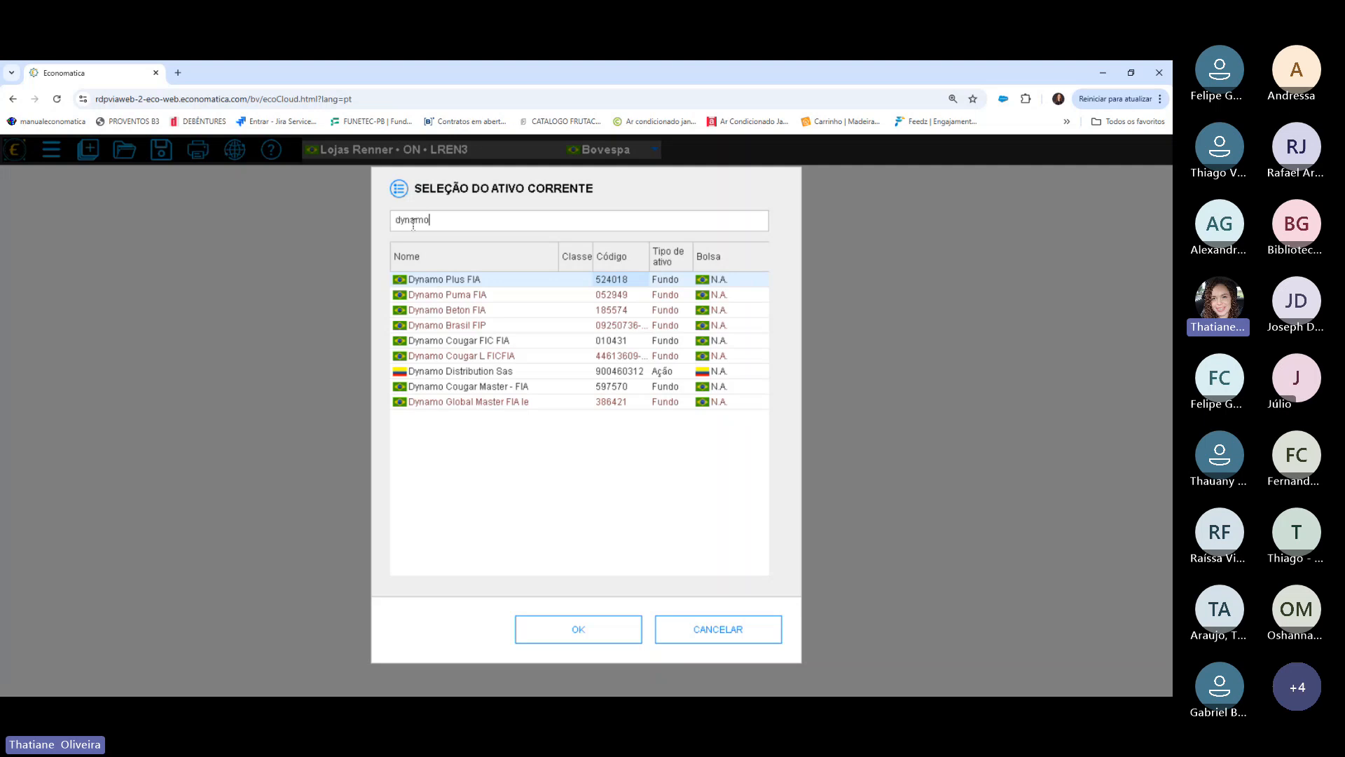
left_click(462, 387)
left_click(589, 632)
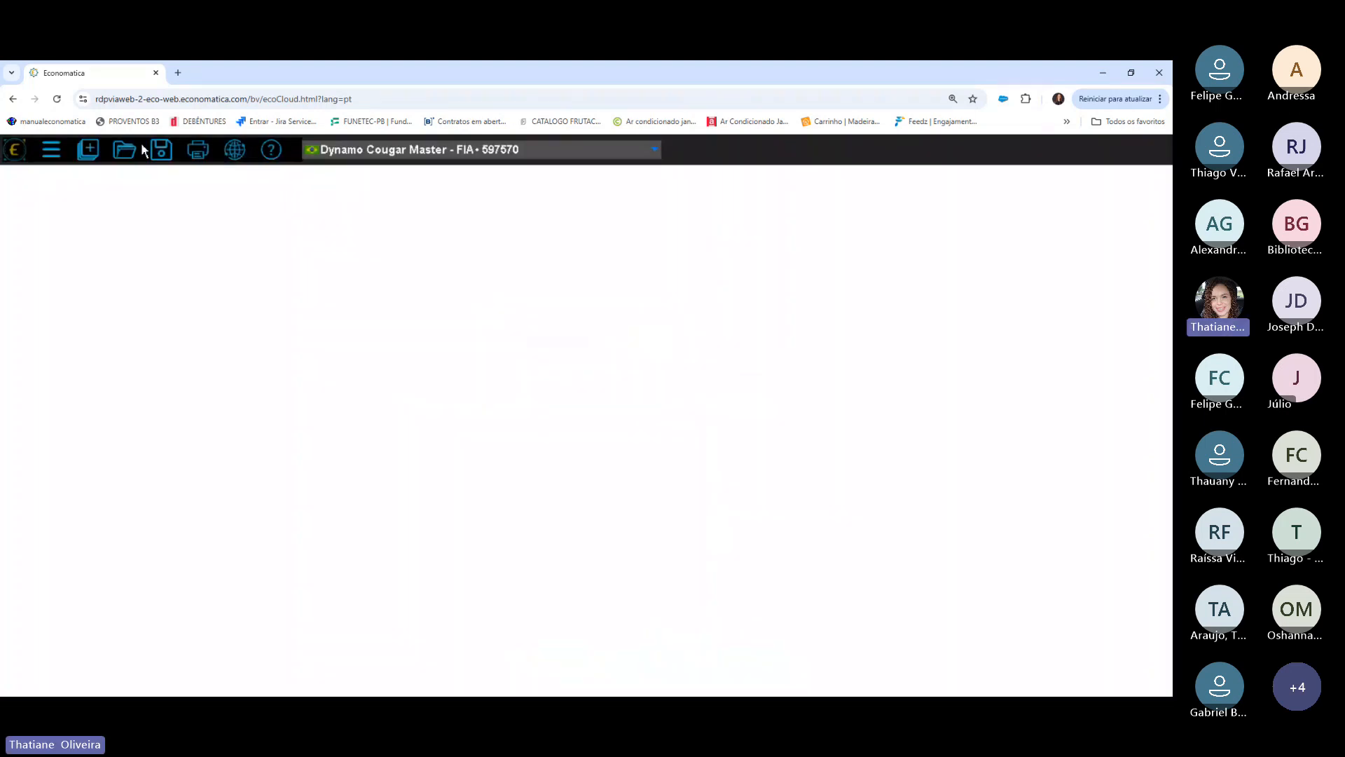
Open the Dados Cadastrais of Dynamo Cougar Master - FIA, examine its regulation and Anbima information including Multigestor, and close it.
left_click(89, 151)
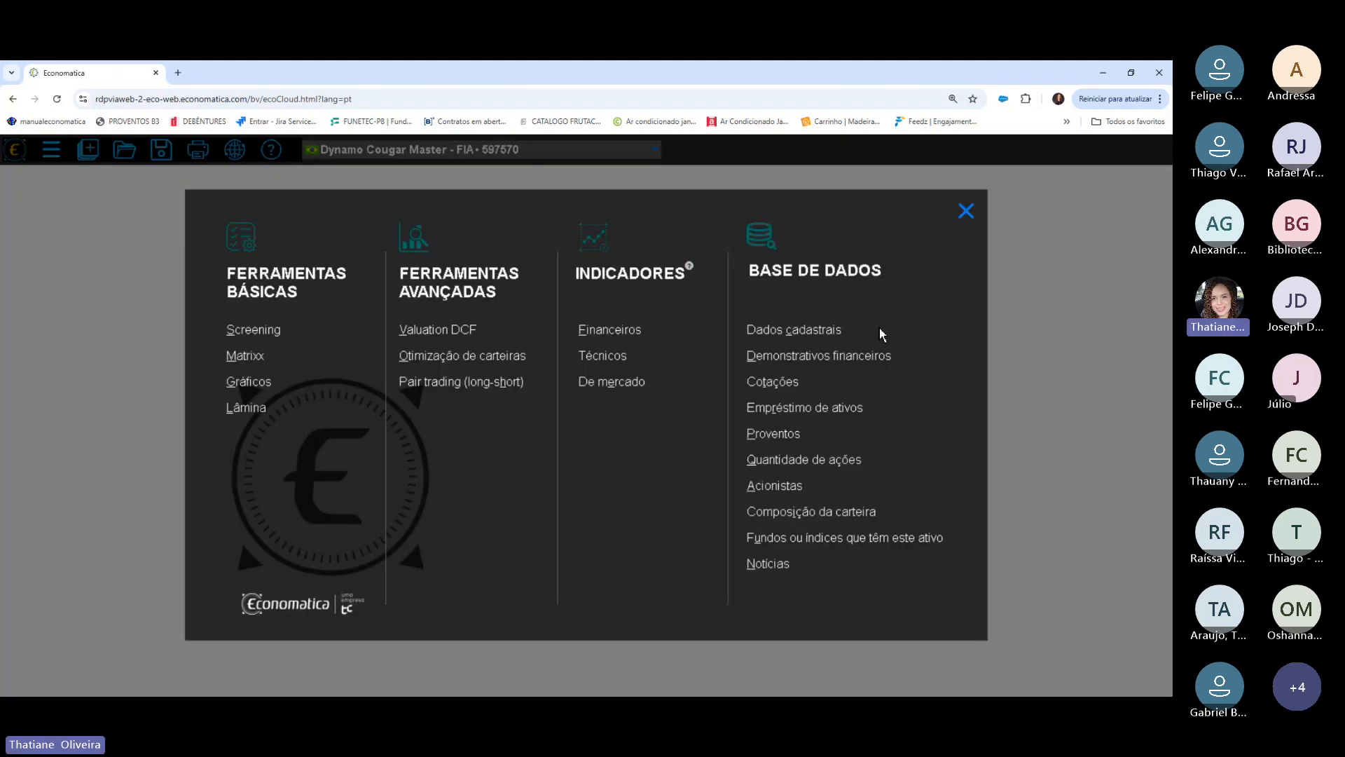
left_click(798, 334)
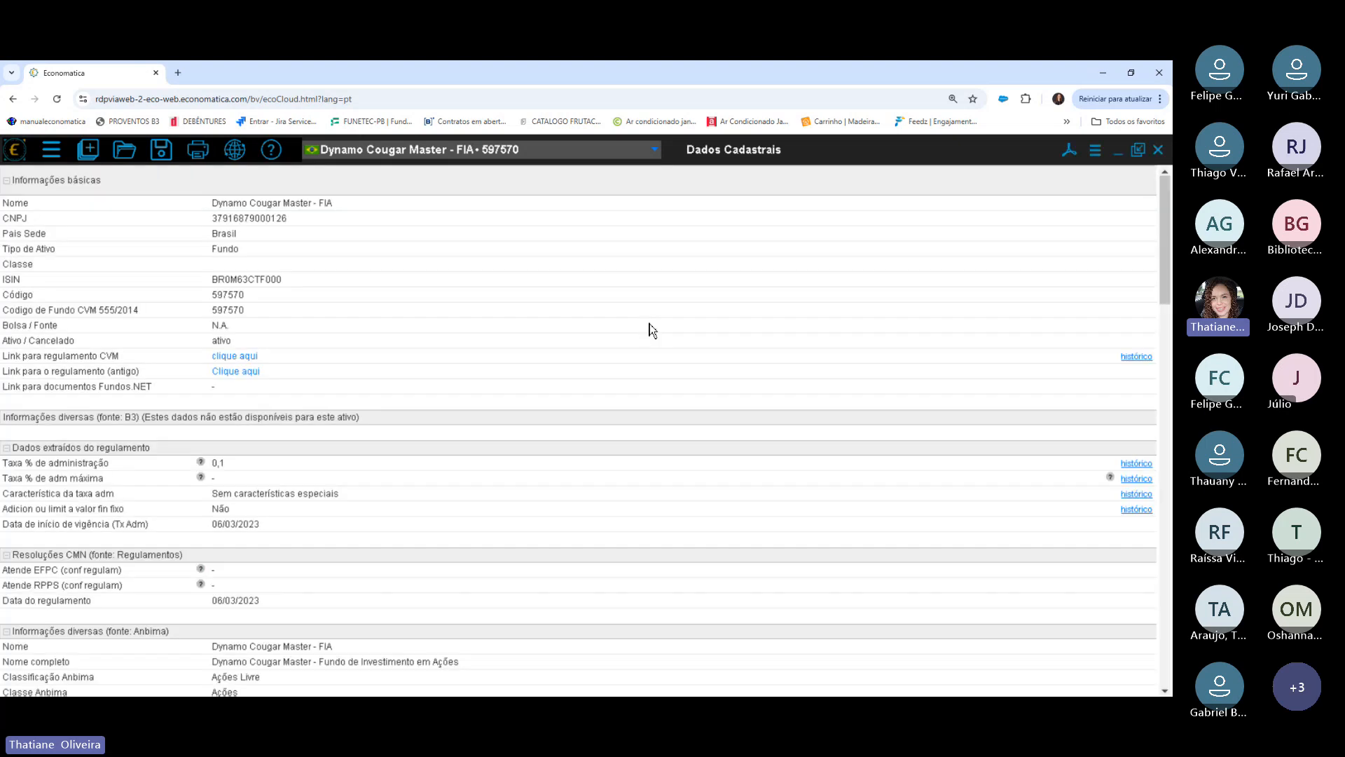
left_click_drag(1166, 231, 1169, 284)
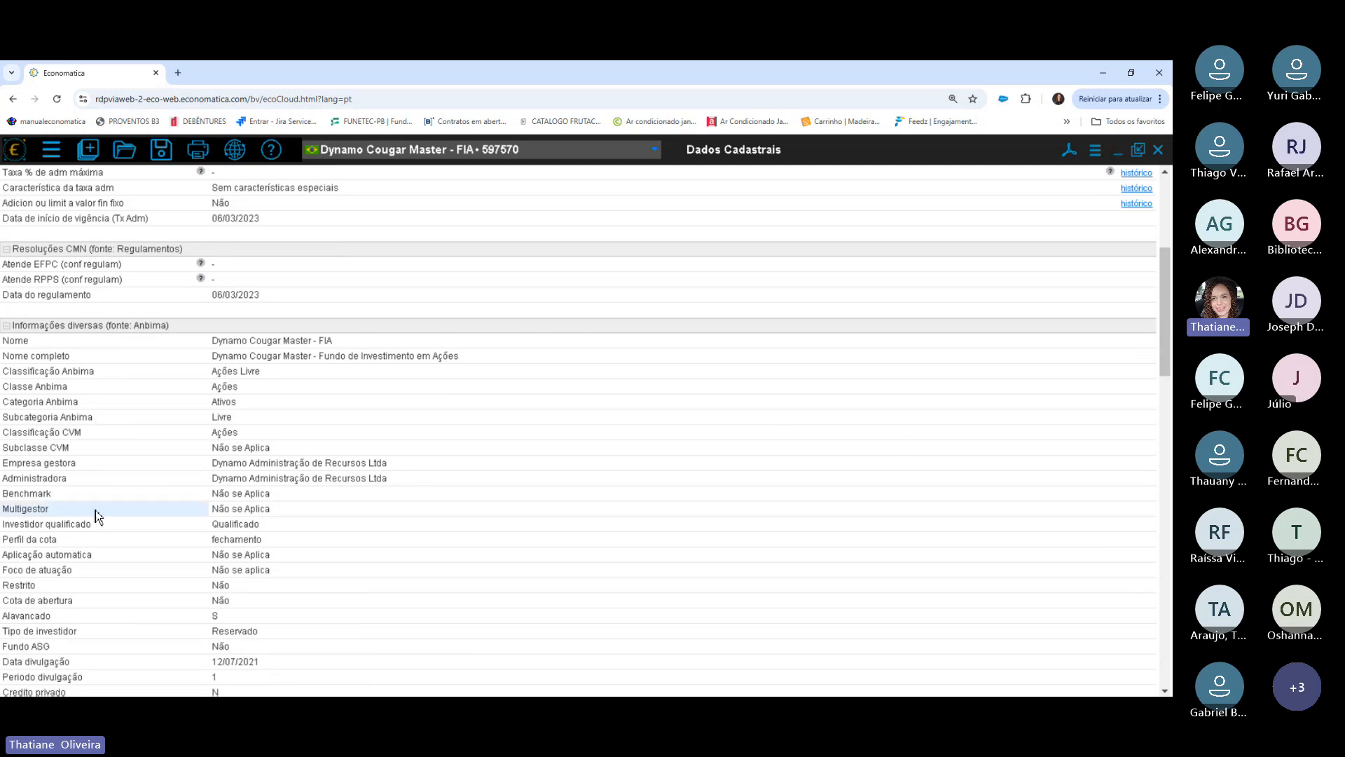
left_click(247, 509)
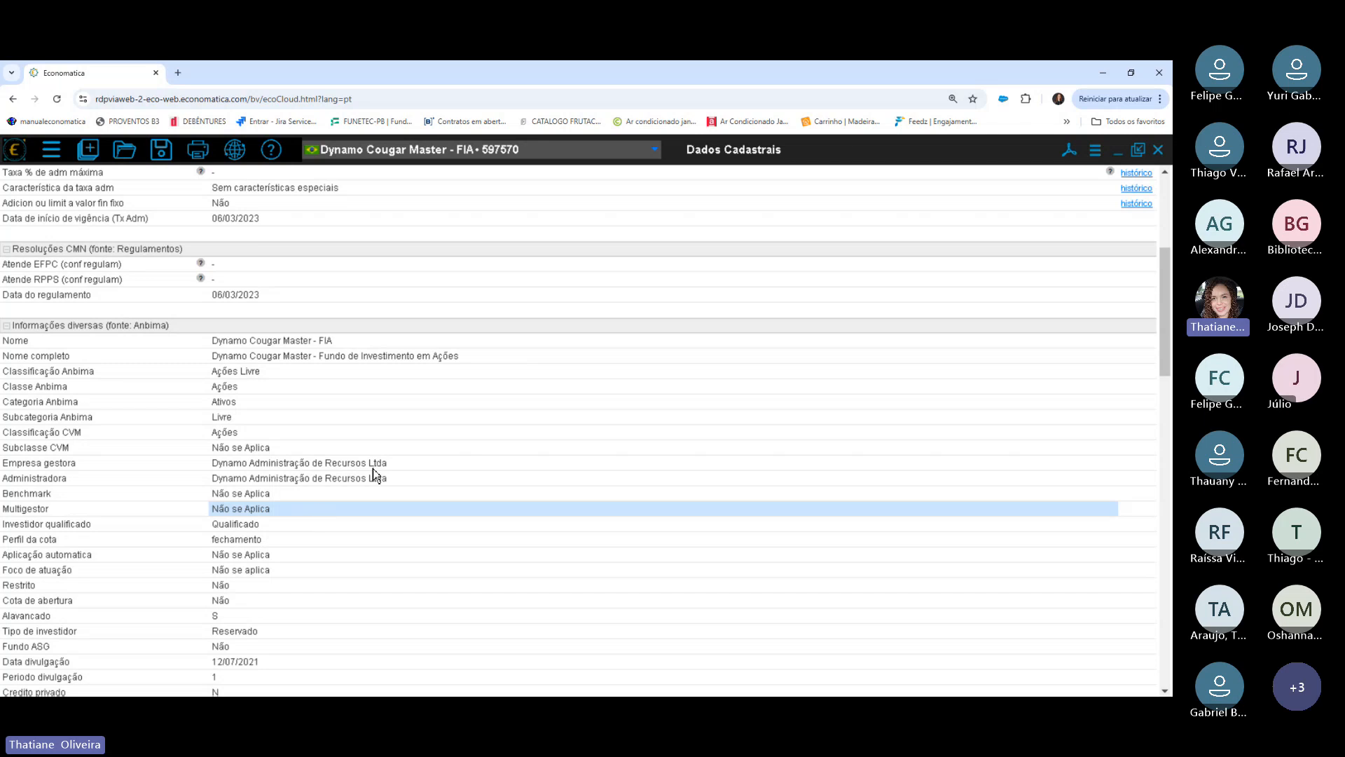
left_click(1133, 153)
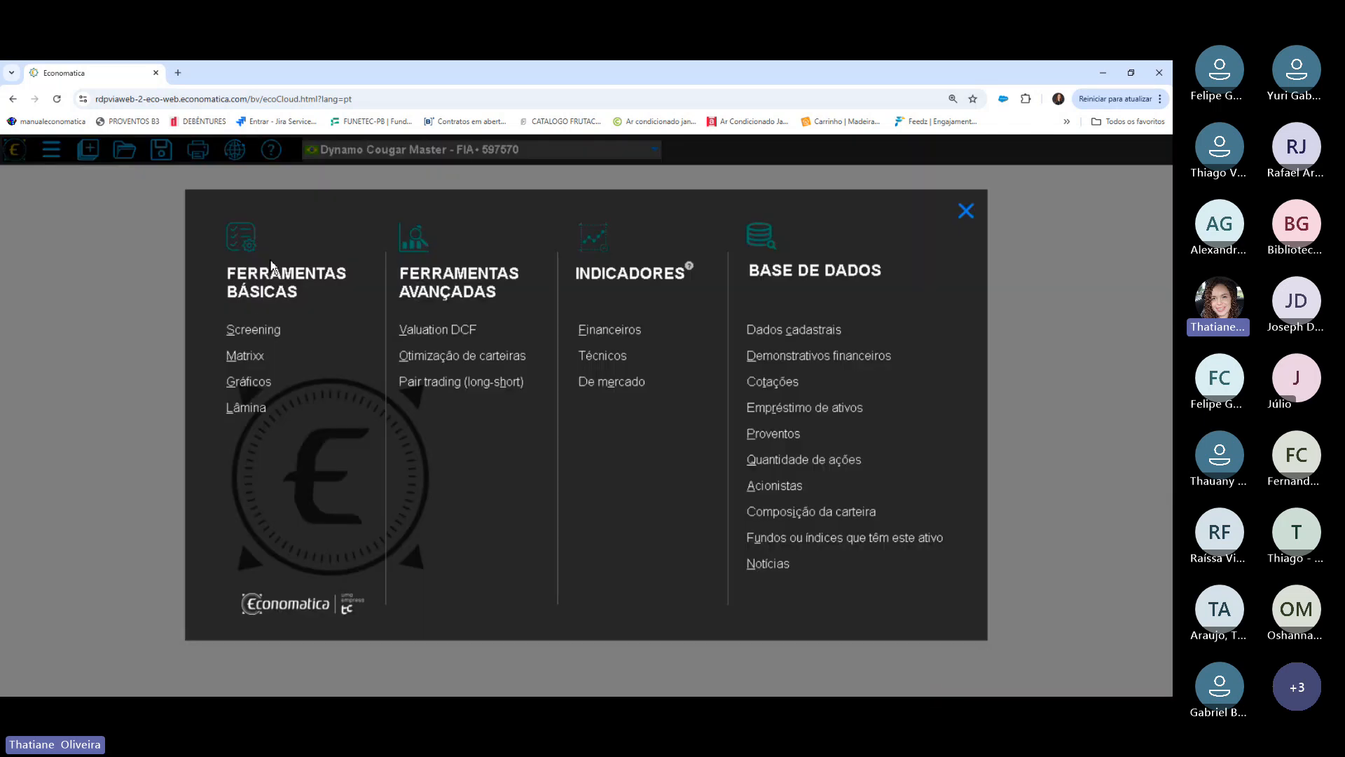
Open the preformatted Básico screening for Brazilian Fundos and browse the fund list from its end back to the start.
left_click(261, 340)
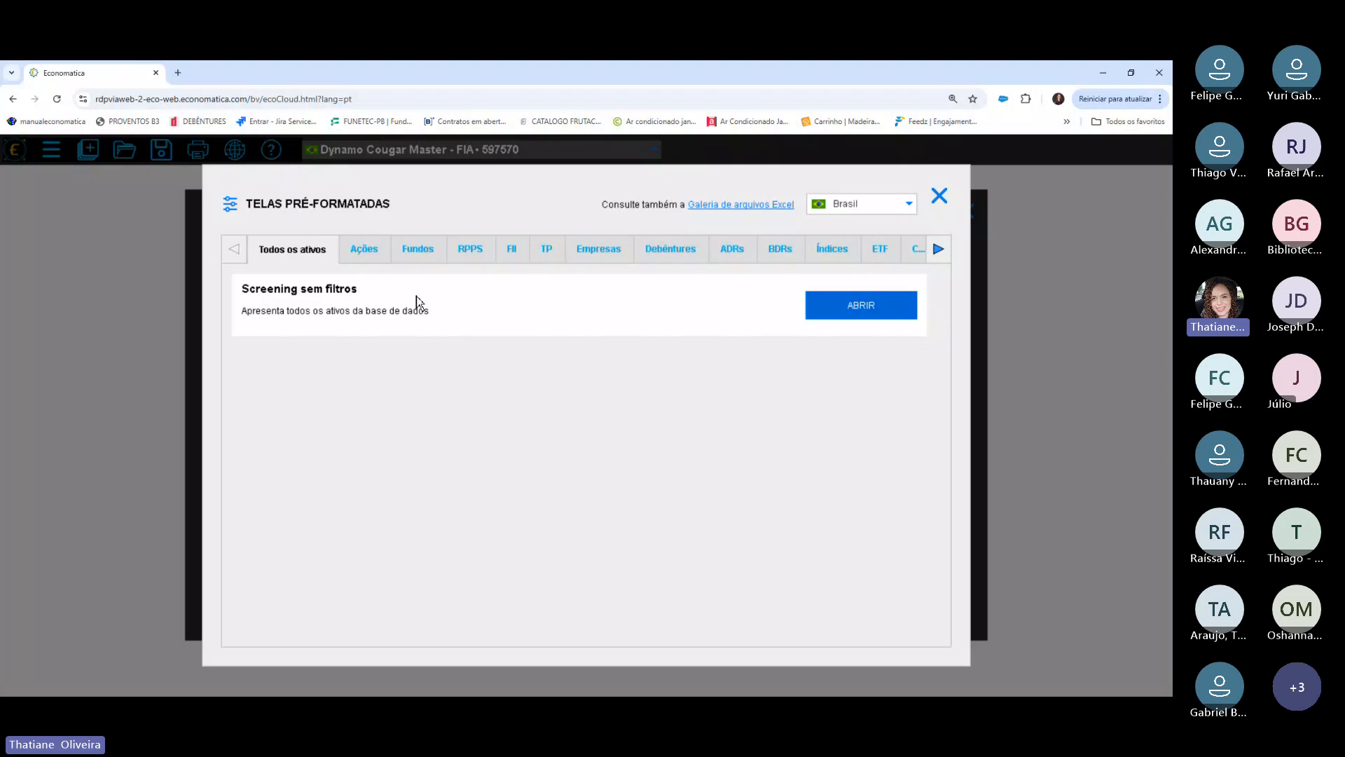
left_click(420, 252)
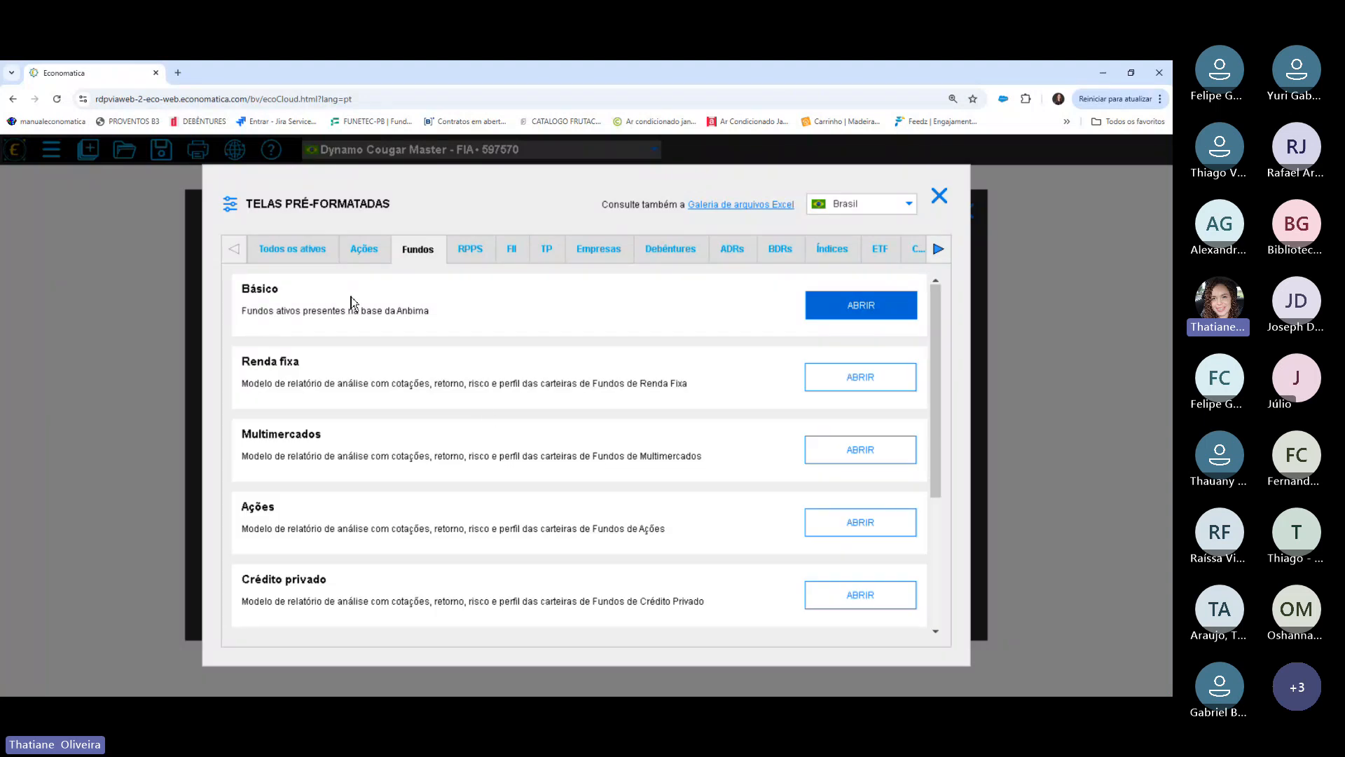
left_click(852, 307)
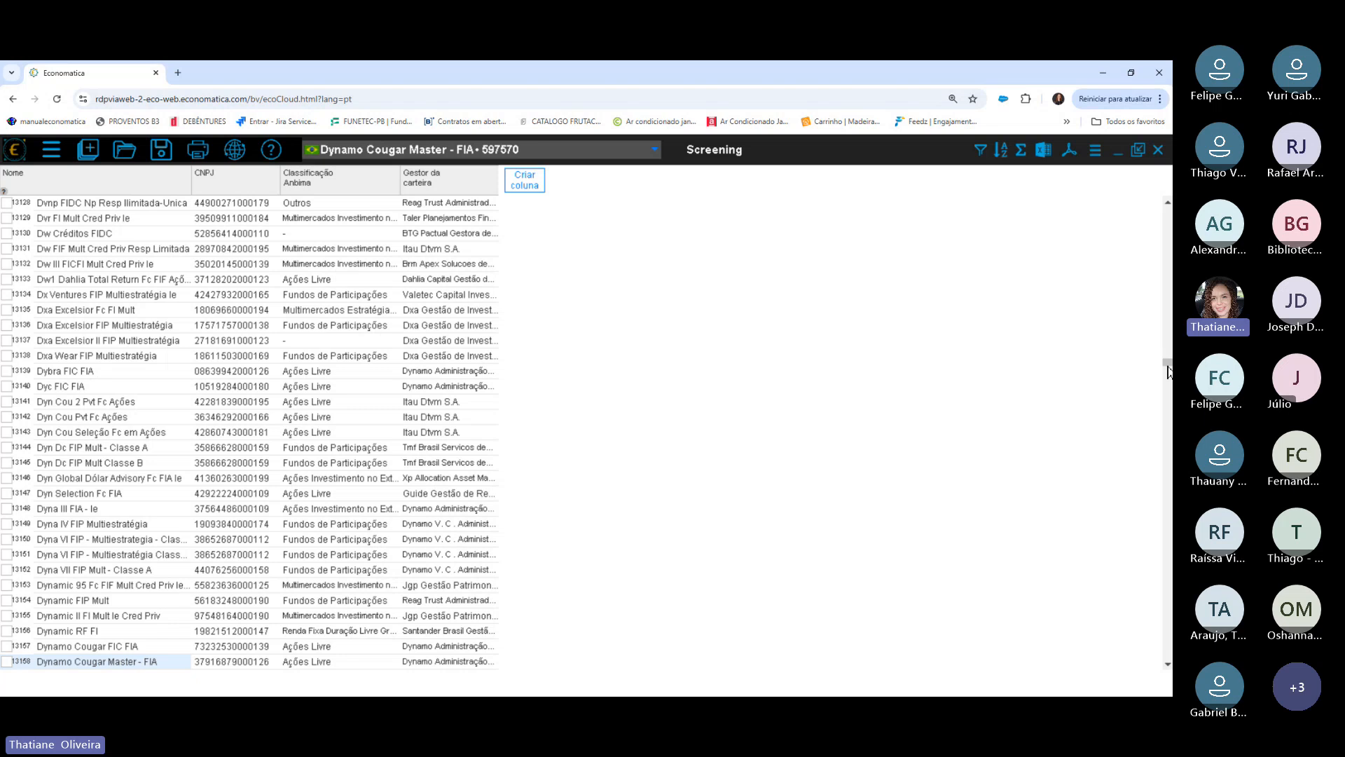
left_click_drag(1168, 379, 1159, 671)
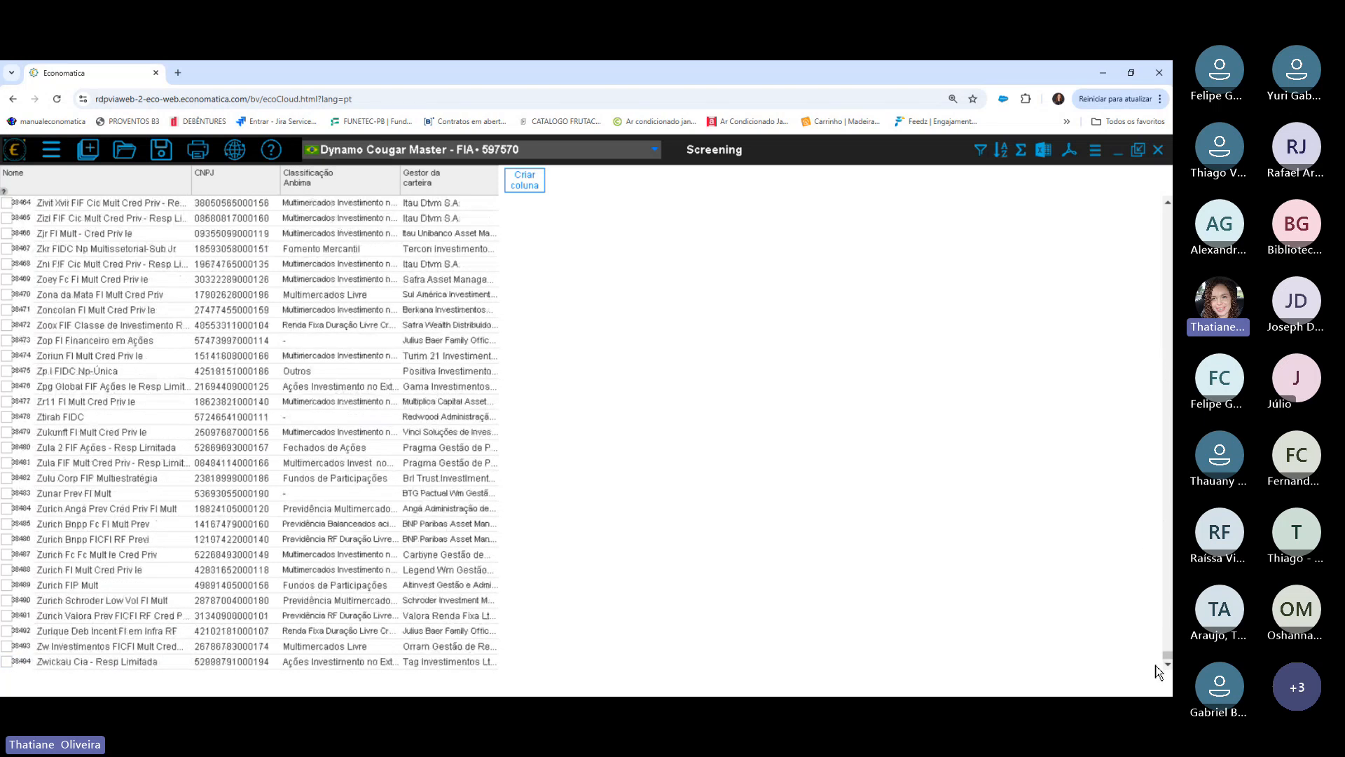
left_click(94, 665)
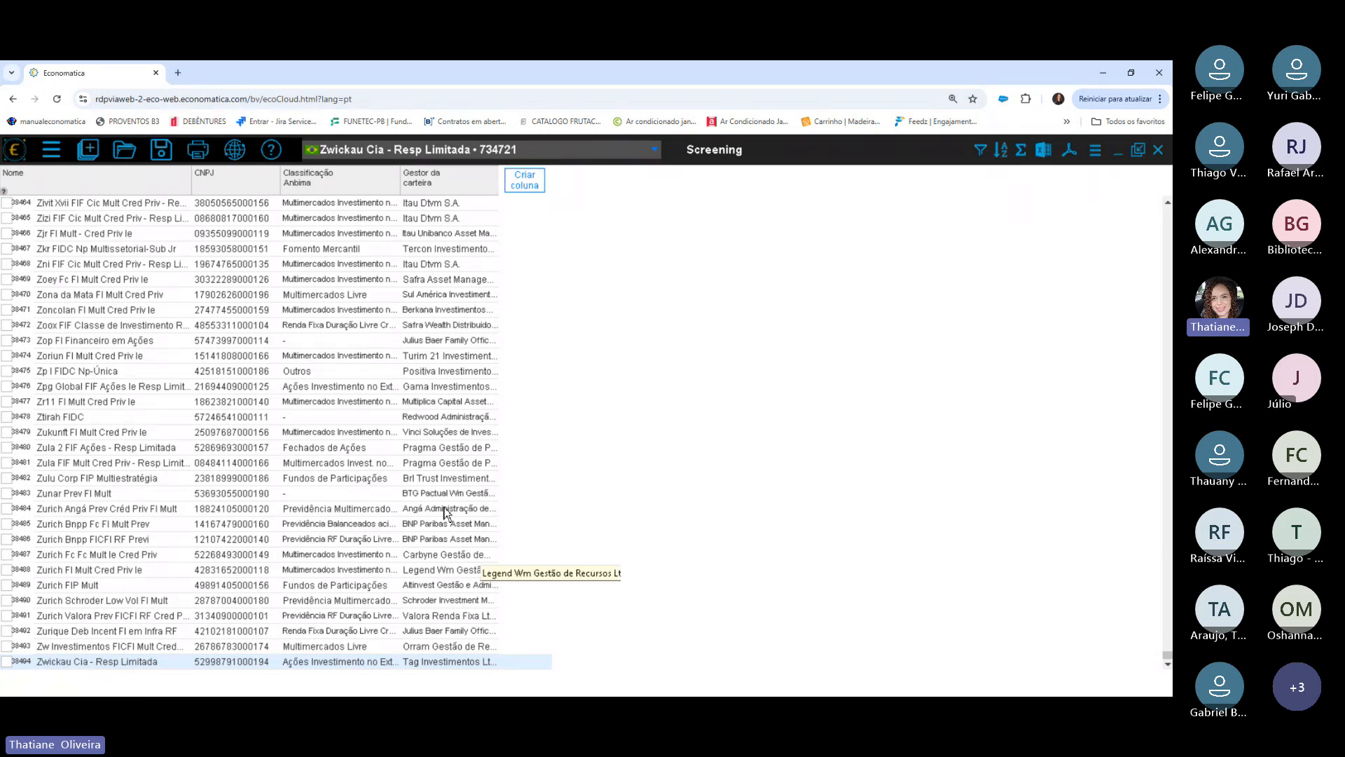
left_click(345, 479)
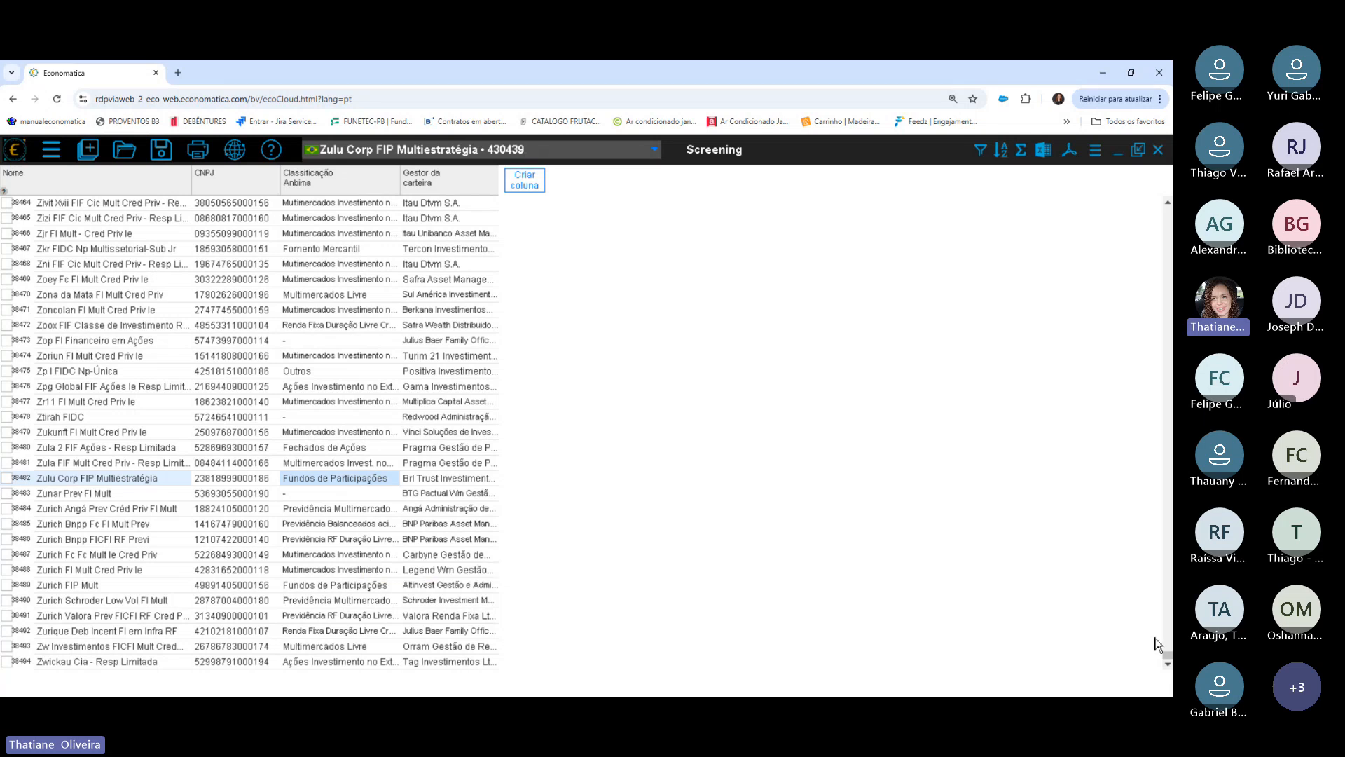
left_click_drag(1165, 655, 1156, 186)
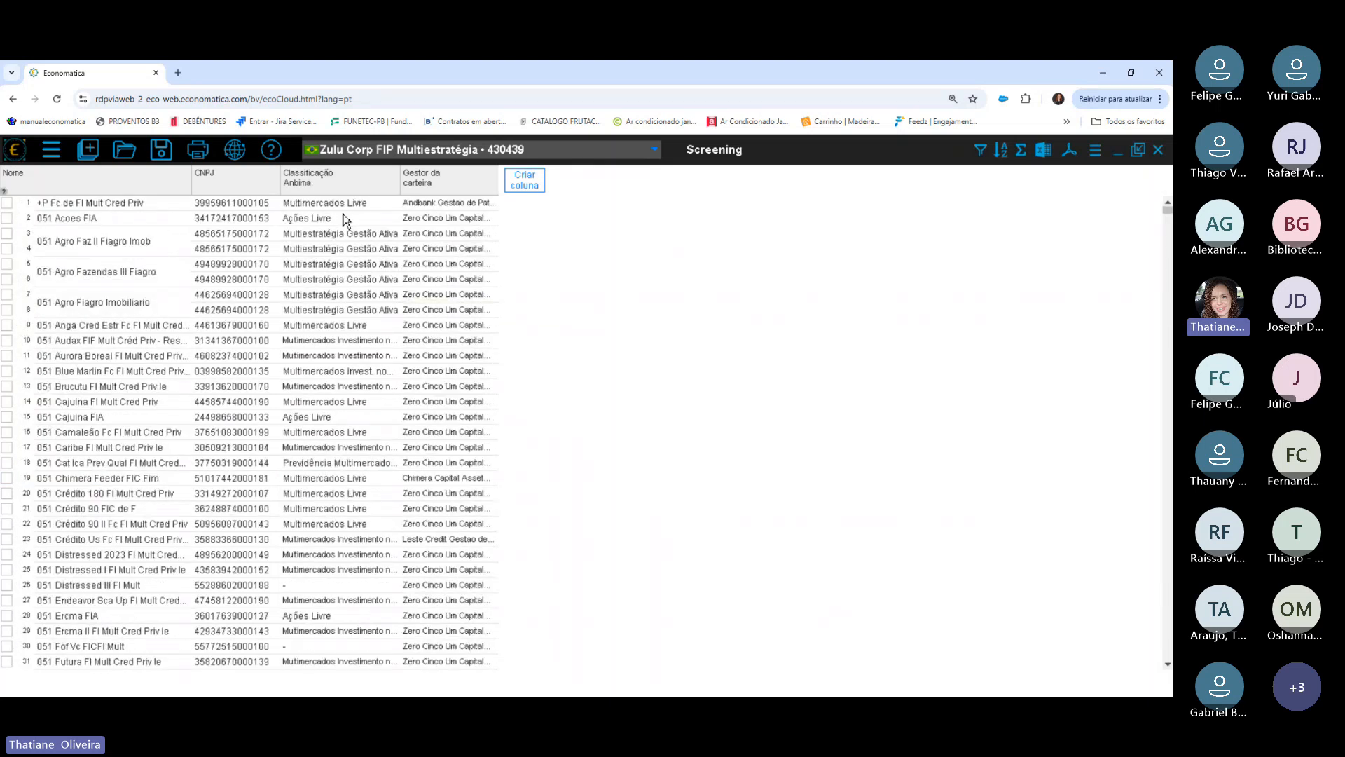
Start a new Screening column using Valor Investido em det ativo from the composição da carteira of Brazilian Fundos.
left_click(538, 180)
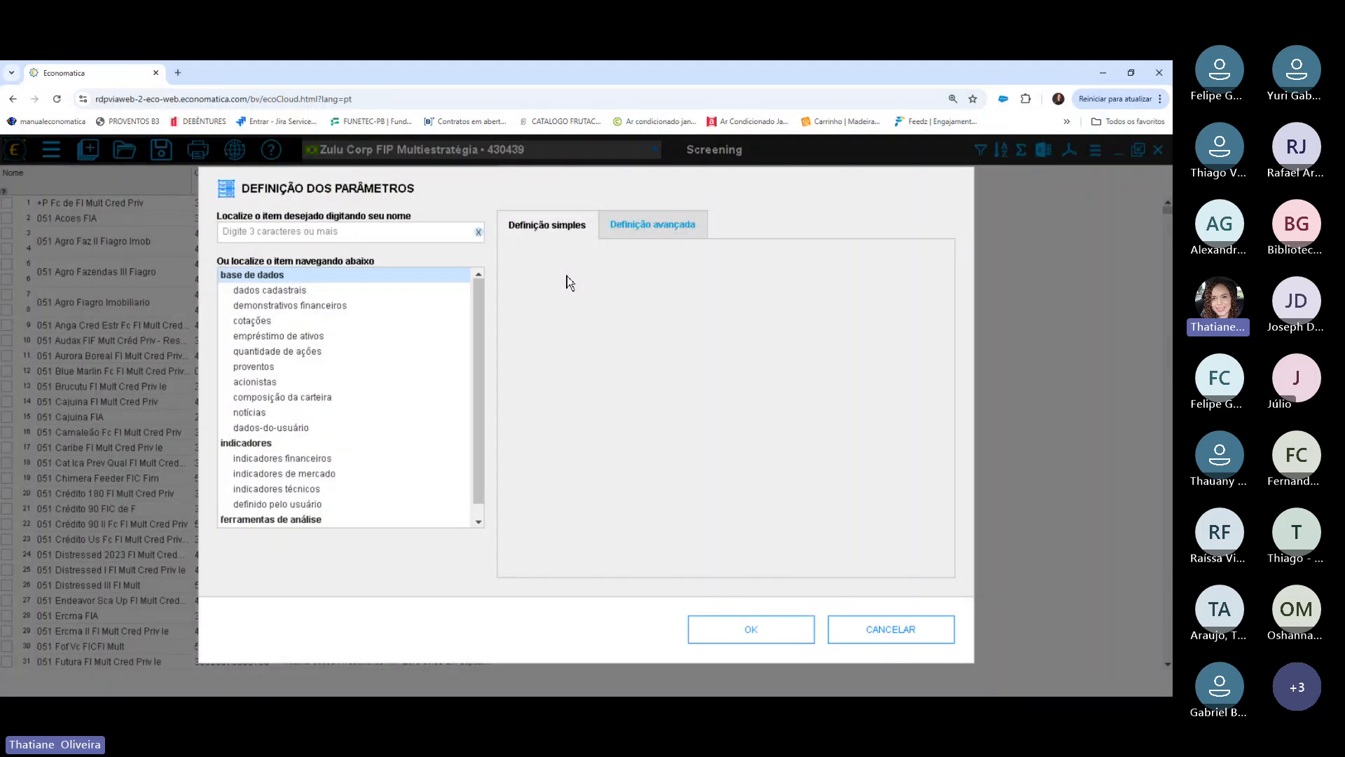
left_click(295, 400)
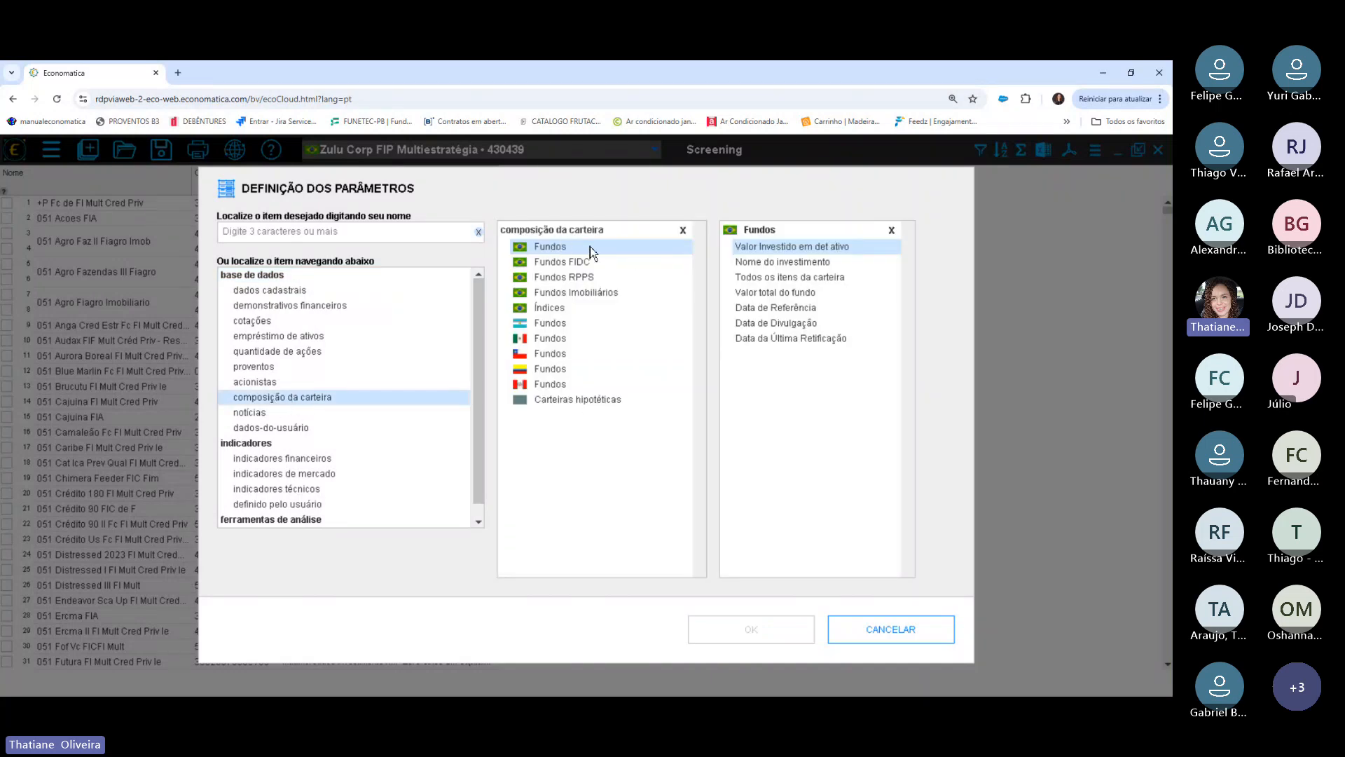
double_click(831, 248)
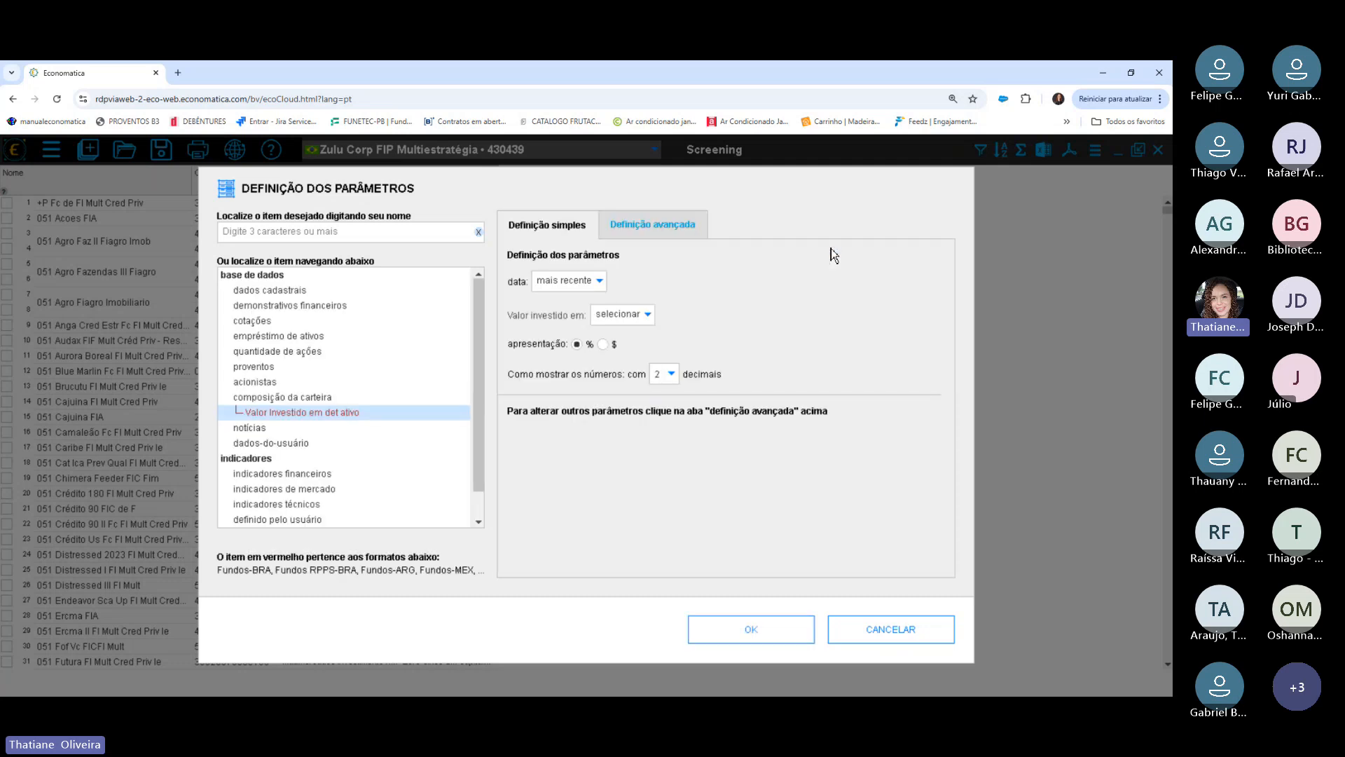
Configure the column with the data da última carteira aberta and the total invested in Cotas de fundos, and add it to the Screening.
left_click(662, 230)
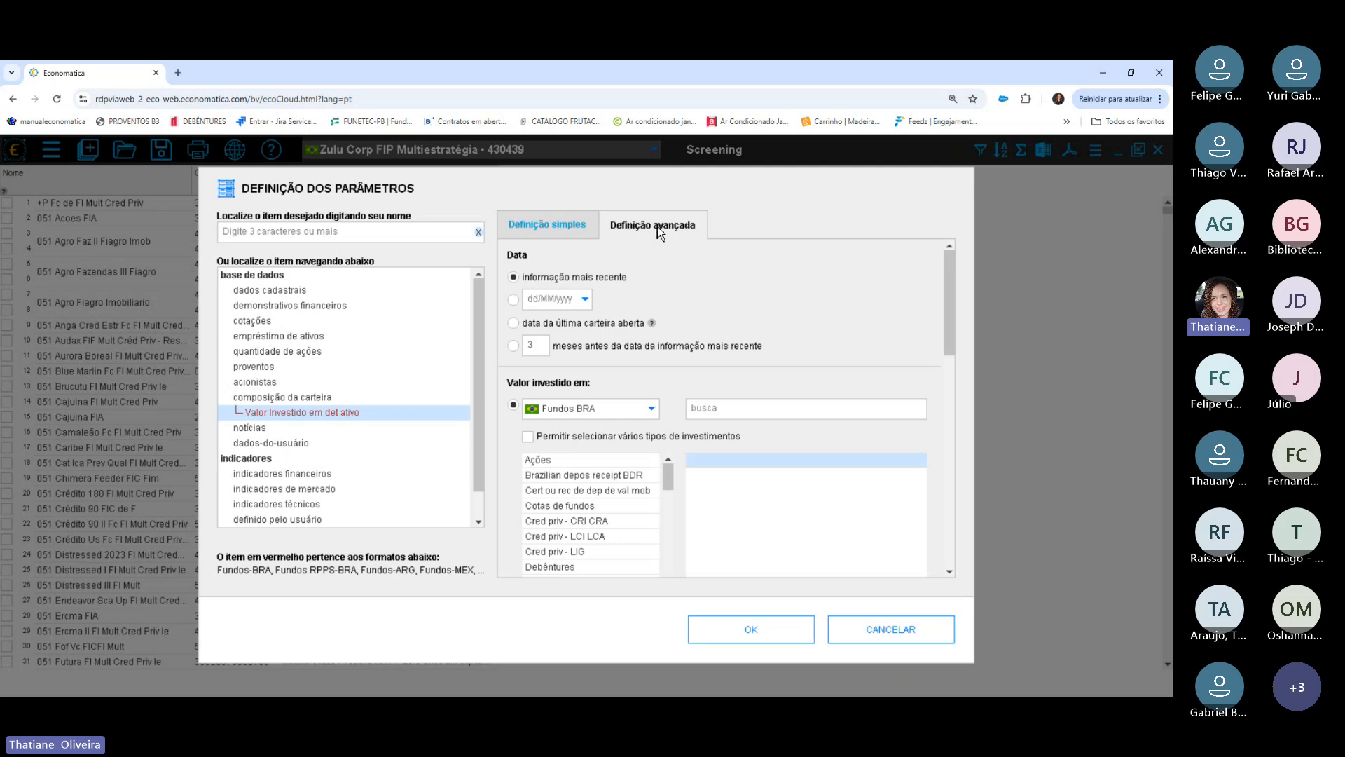
left_click(606, 326)
left_click(545, 300)
left_click(619, 323)
scroll(607, 332, "down", 1)
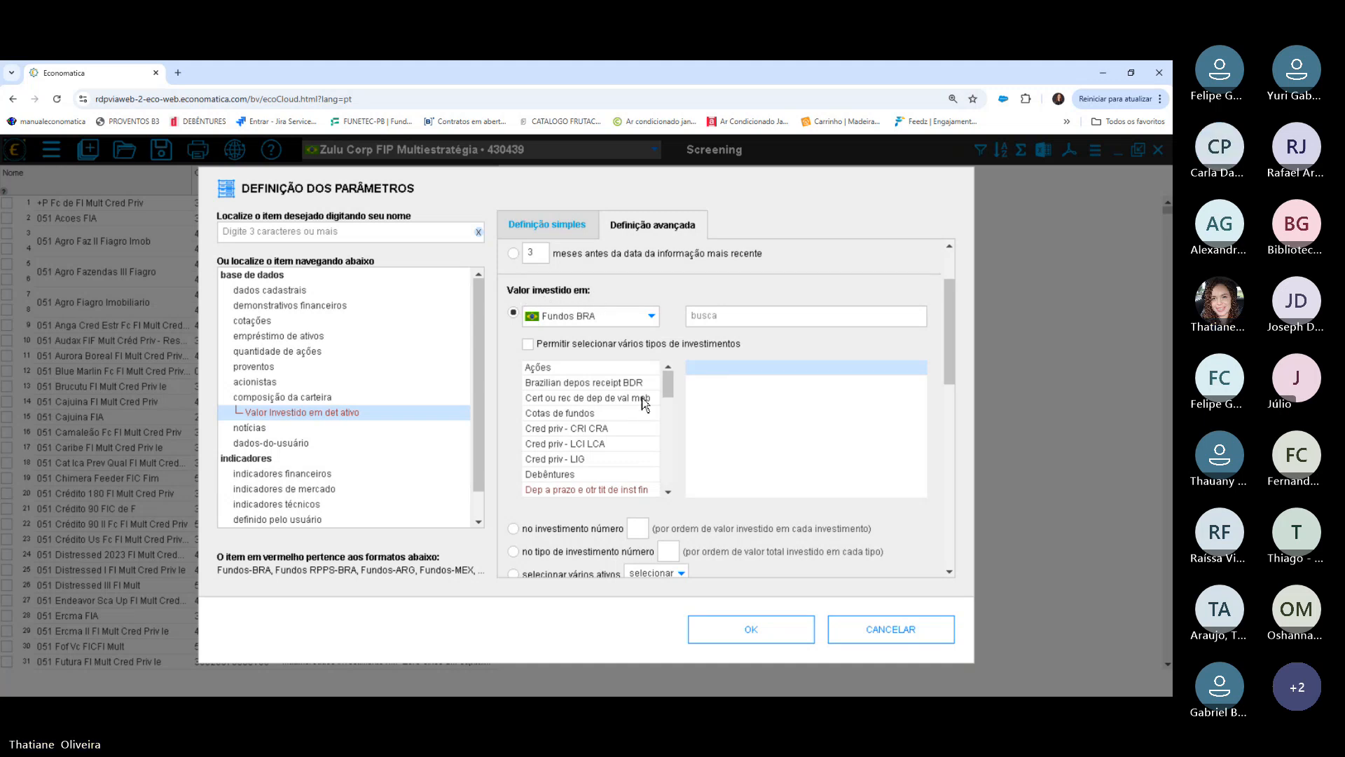
left_click(594, 416)
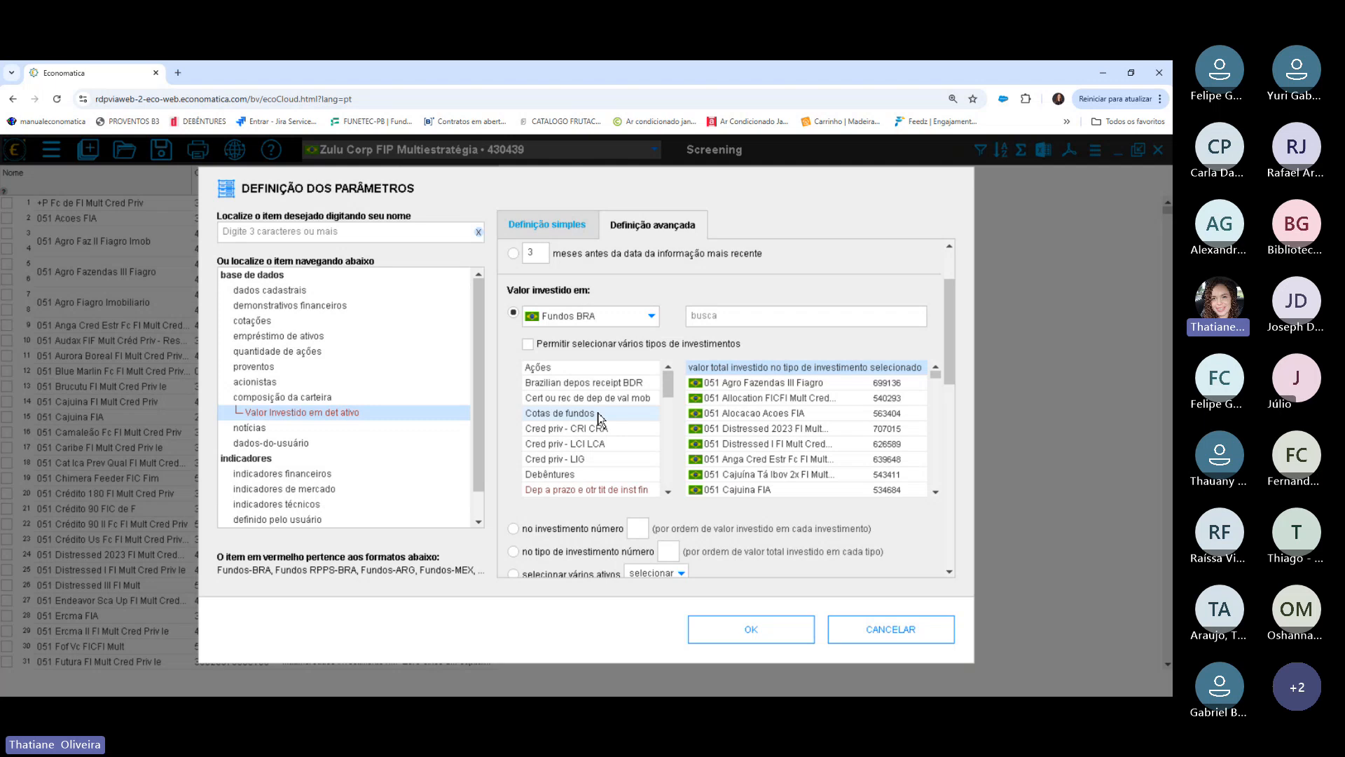
left_click_drag(953, 318, 946, 433)
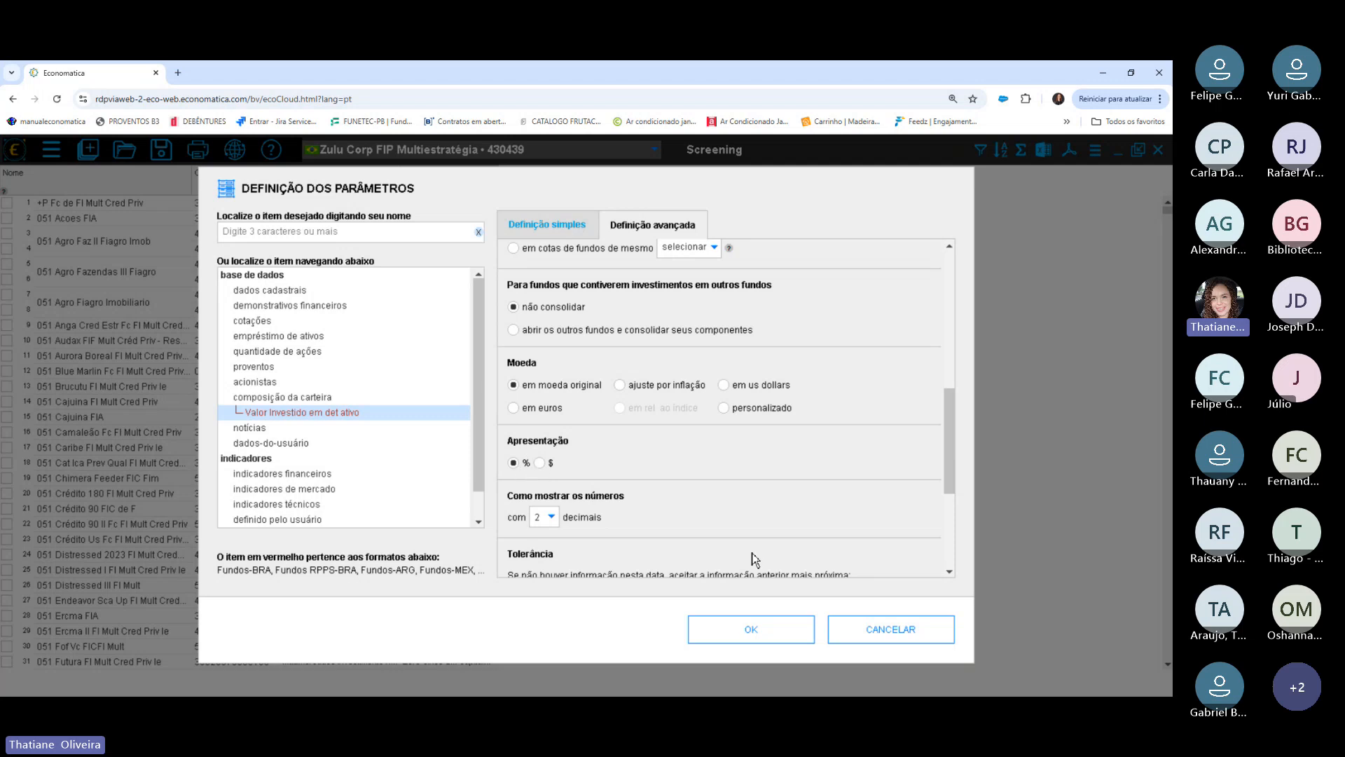
left_click(754, 632)
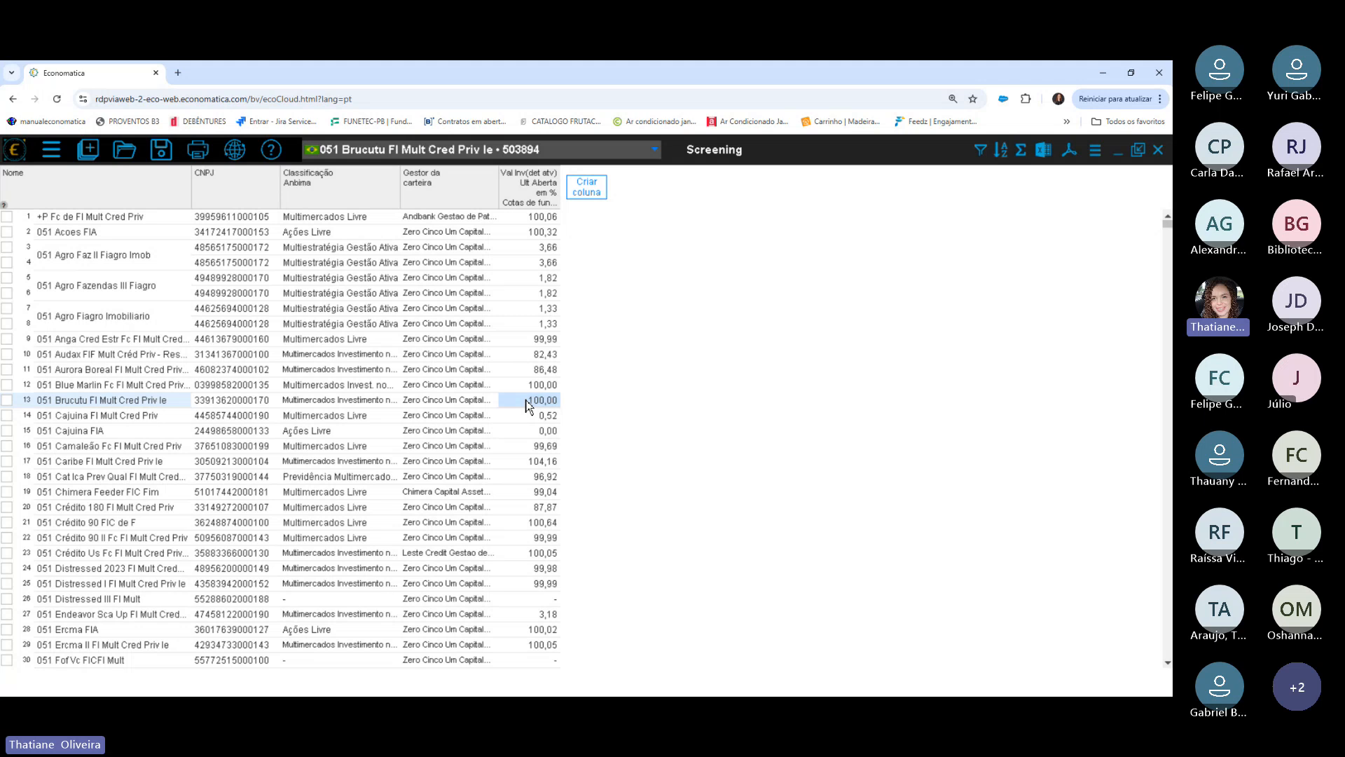
Filter the Cotas de fundos column to Menor que 70, stop the filtering before it finishes, and return to the start of the list.
right_click(527, 184)
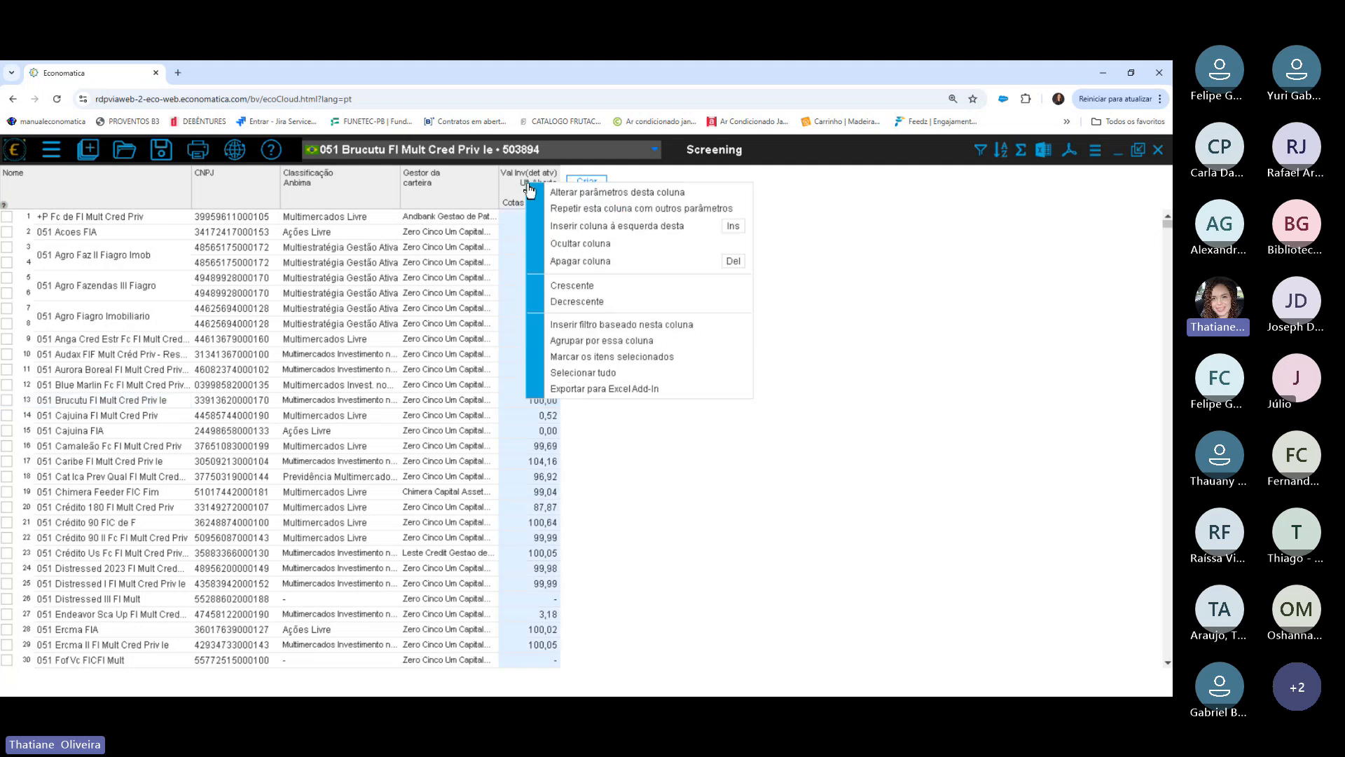
left_click(596, 326)
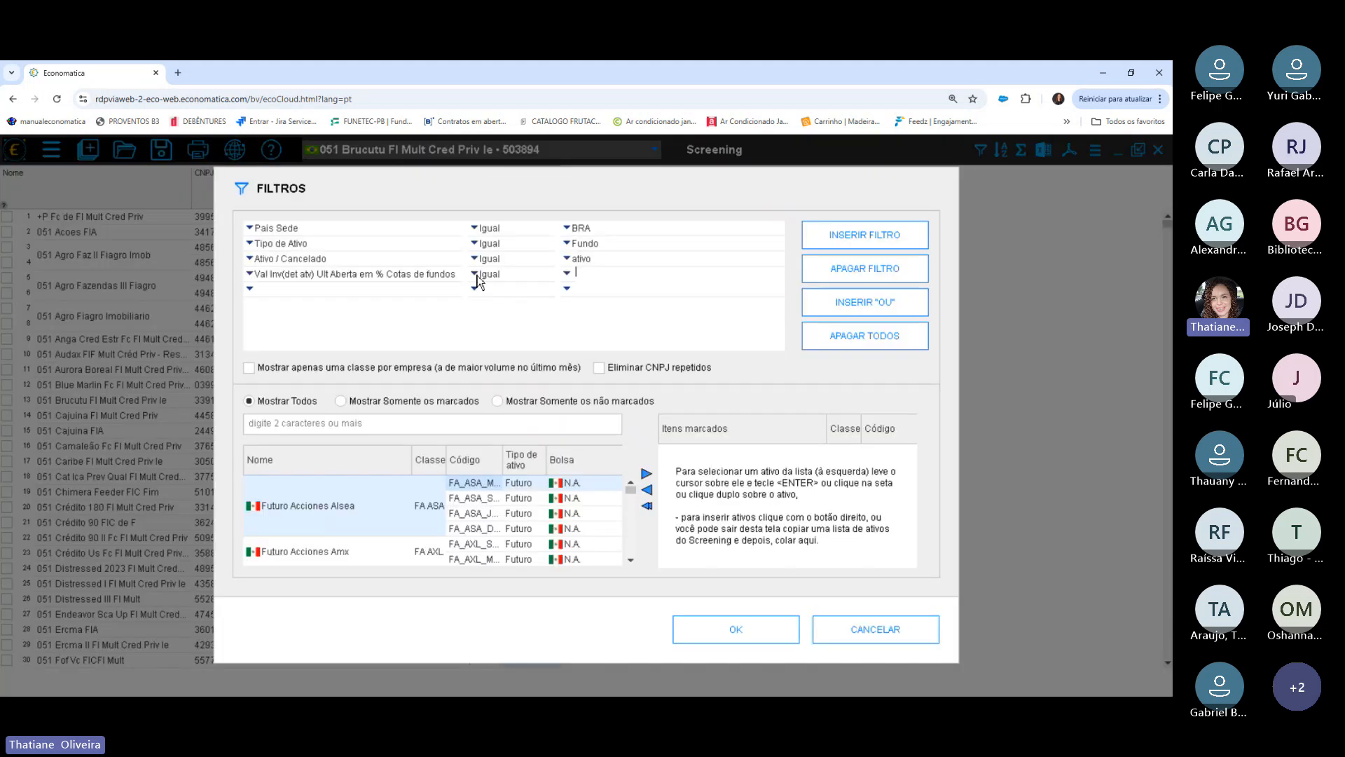
left_click(475, 275)
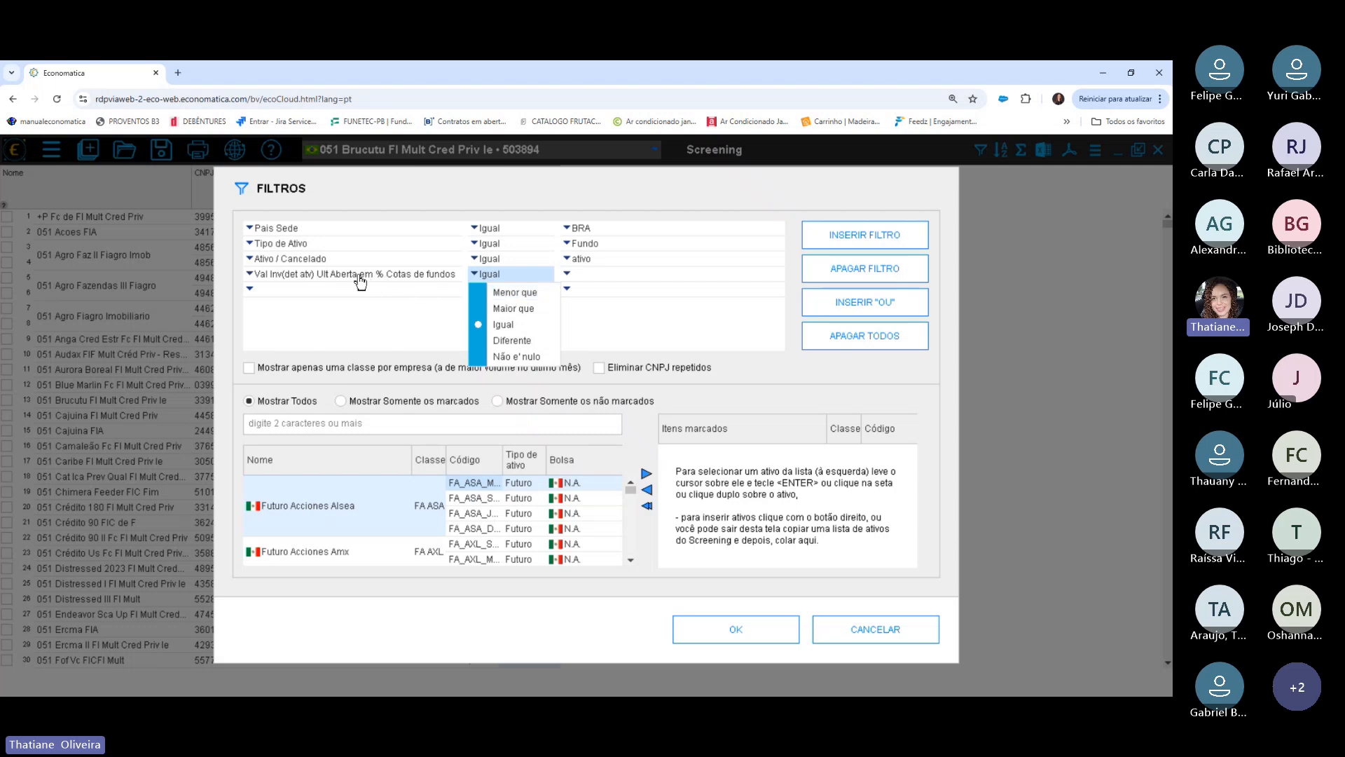
left_click(550, 293)
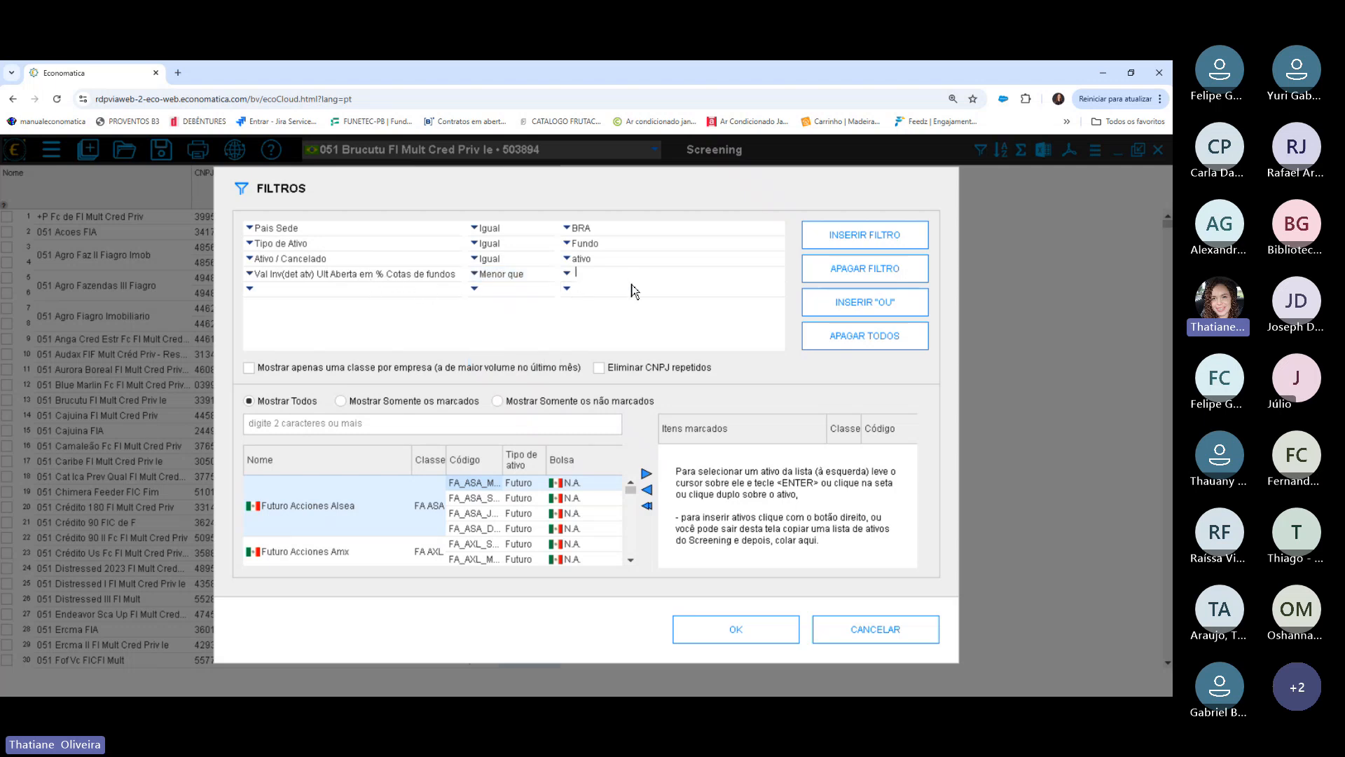
type("70")
left_click(716, 627)
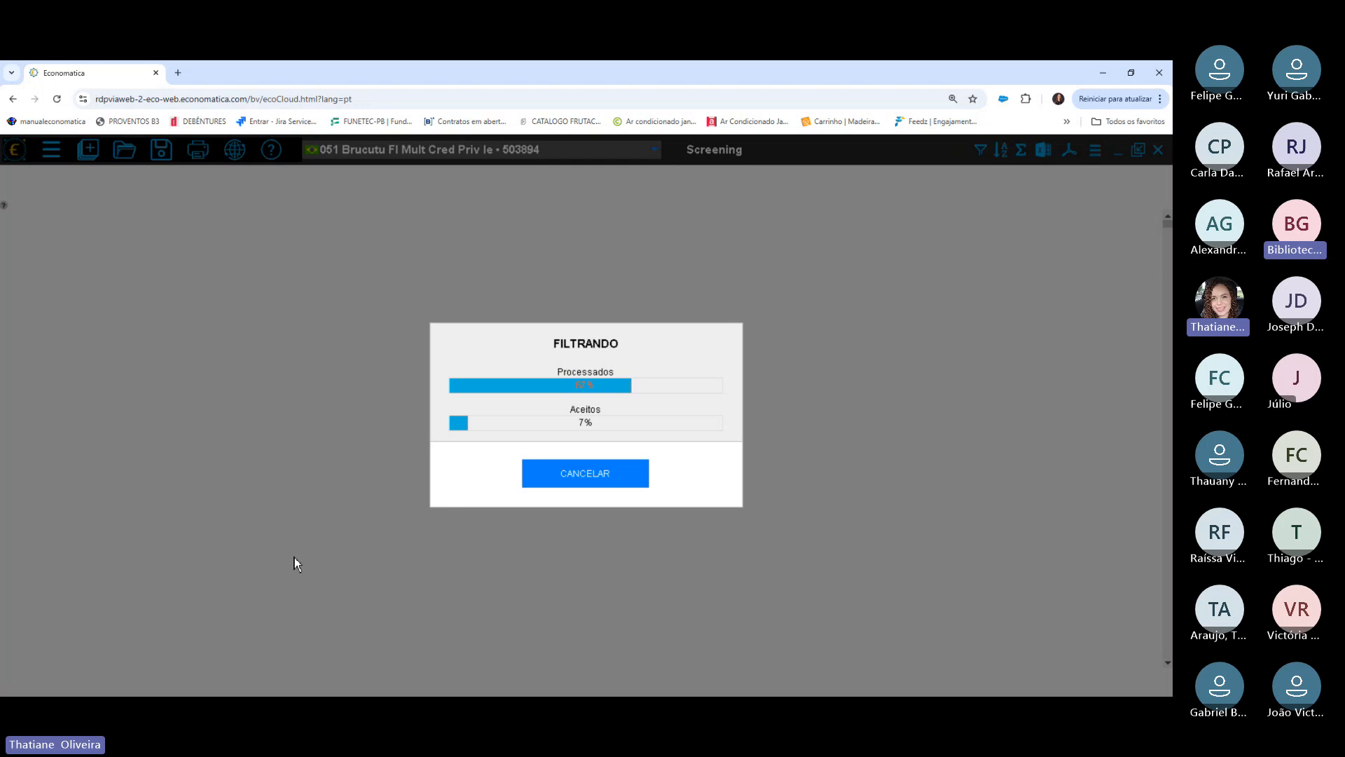
left_click(566, 485)
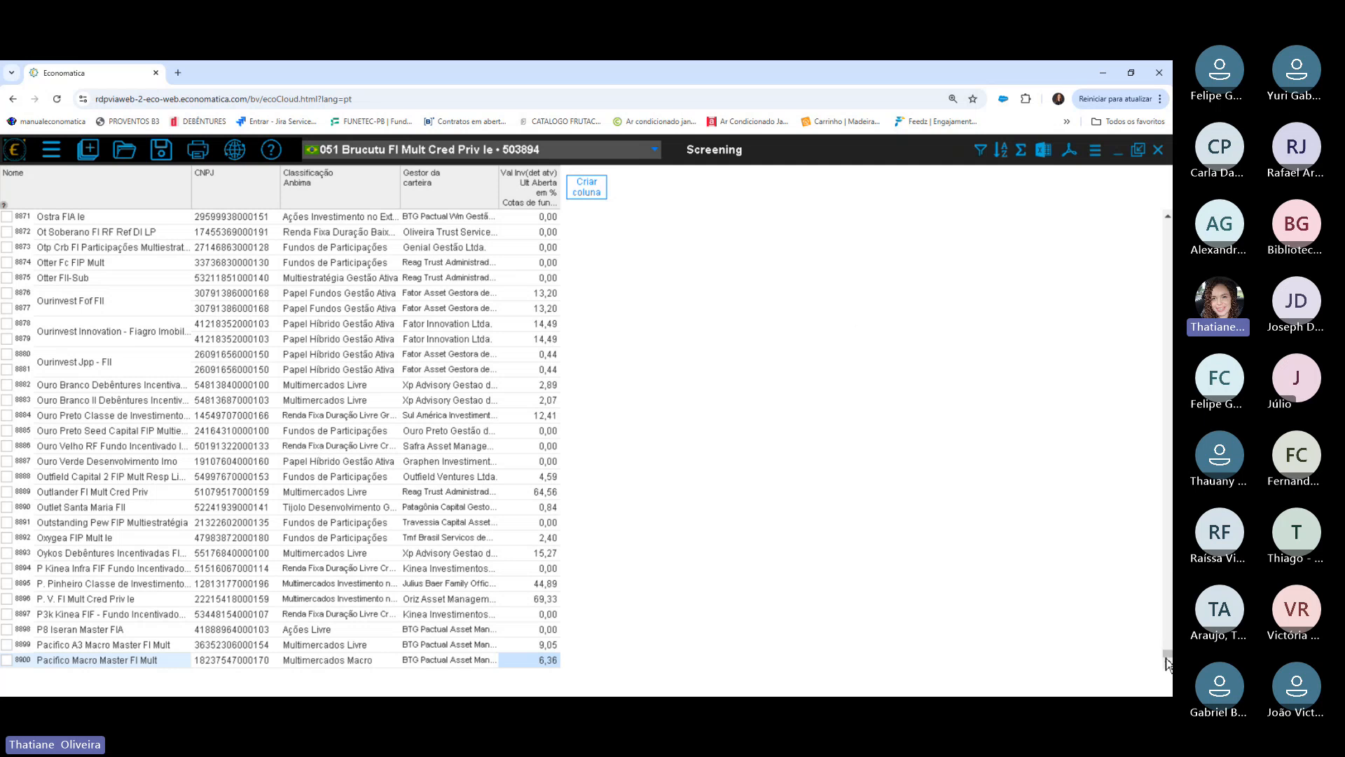
left_click_drag(1167, 653, 1112, 122)
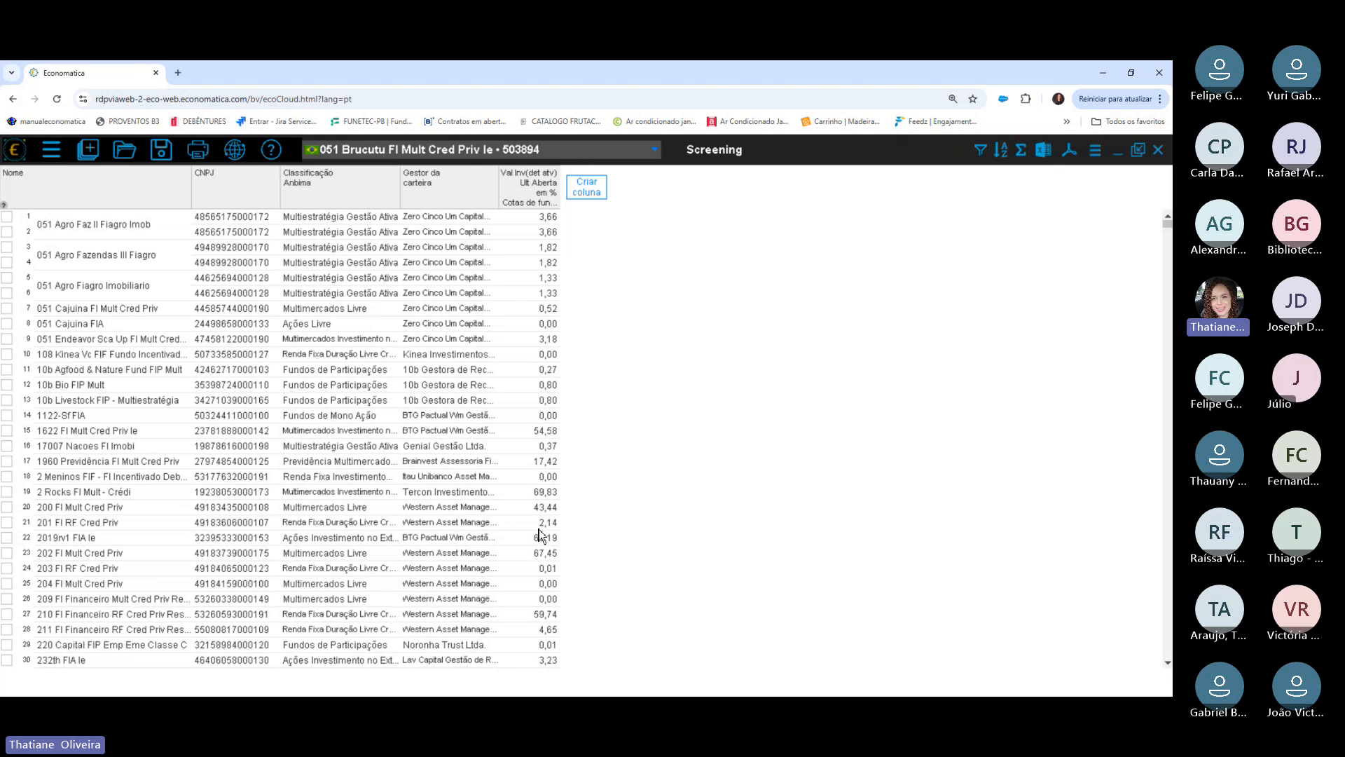